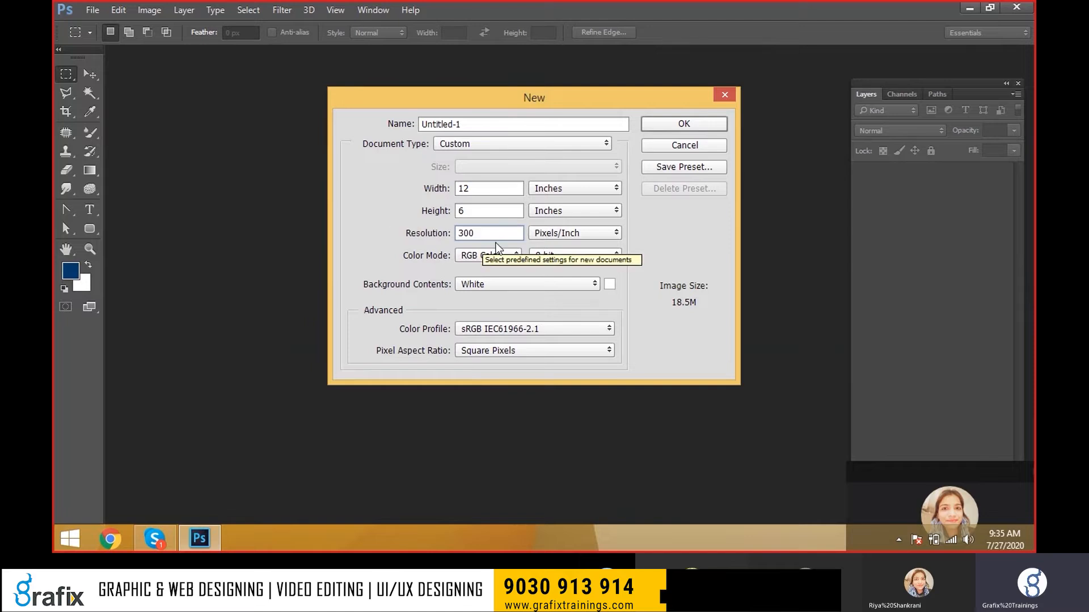
# Set the new document's resolution to 72 pixels/inch, create it, and dock the Layers panel beside the canvas
pyautogui.moveTo(499, 233); pyautogui.dragTo(397, 239)
pyautogui.write('72')
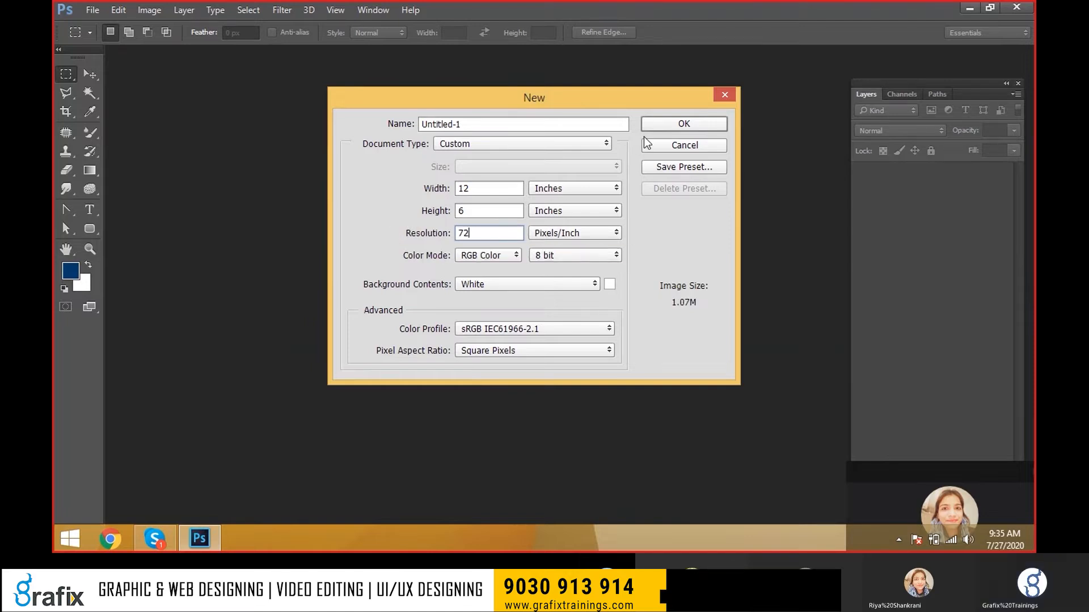
pyautogui.click(682, 125)
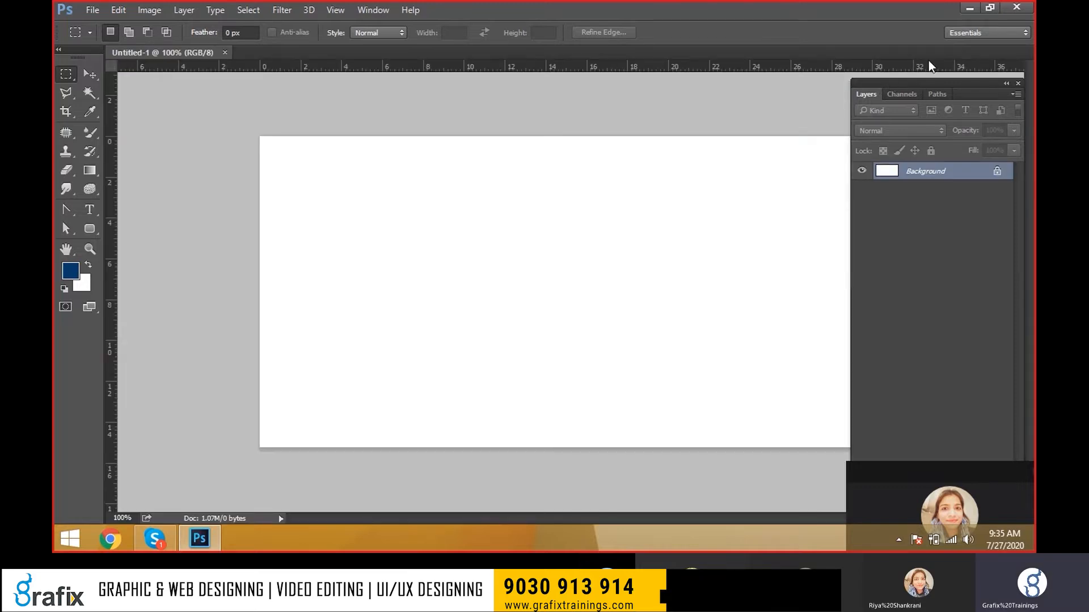
pyautogui.moveTo(952, 73); pyautogui.dragTo(999, 49)
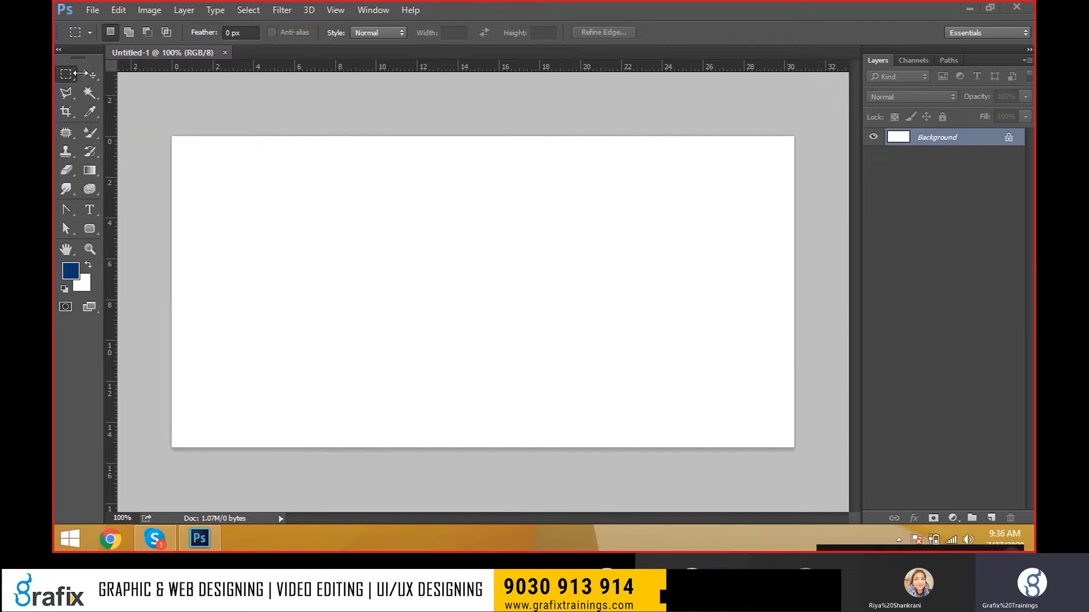
# Look through the pen, path selection and type tool variants, and activate the Horizontal Type tool
pyautogui.click(89, 75)
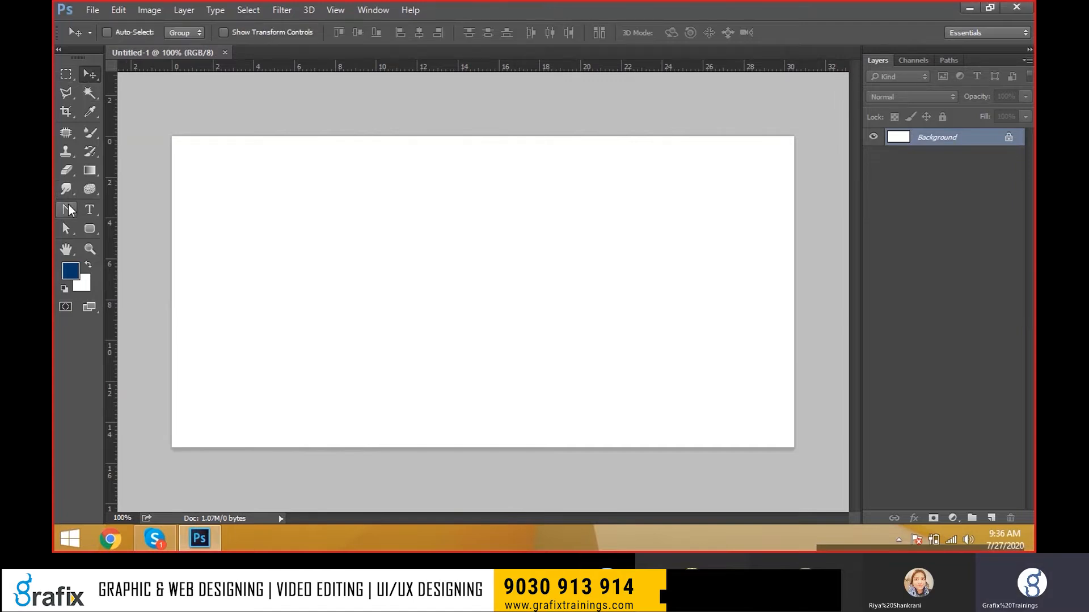
pyautogui.click(69, 211)
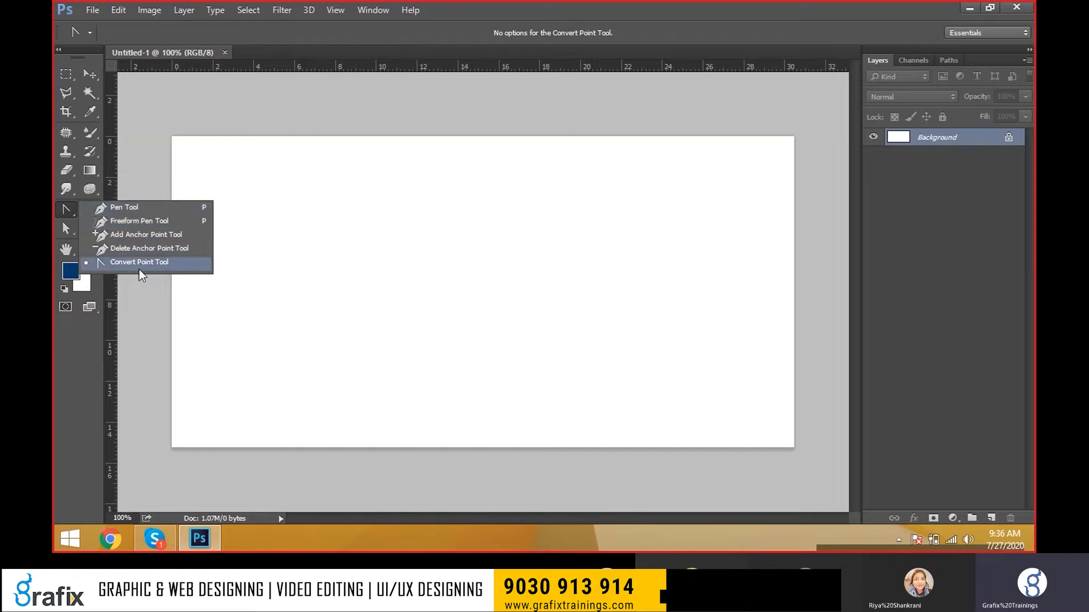
pyautogui.click(139, 248)
pyautogui.click(61, 228)
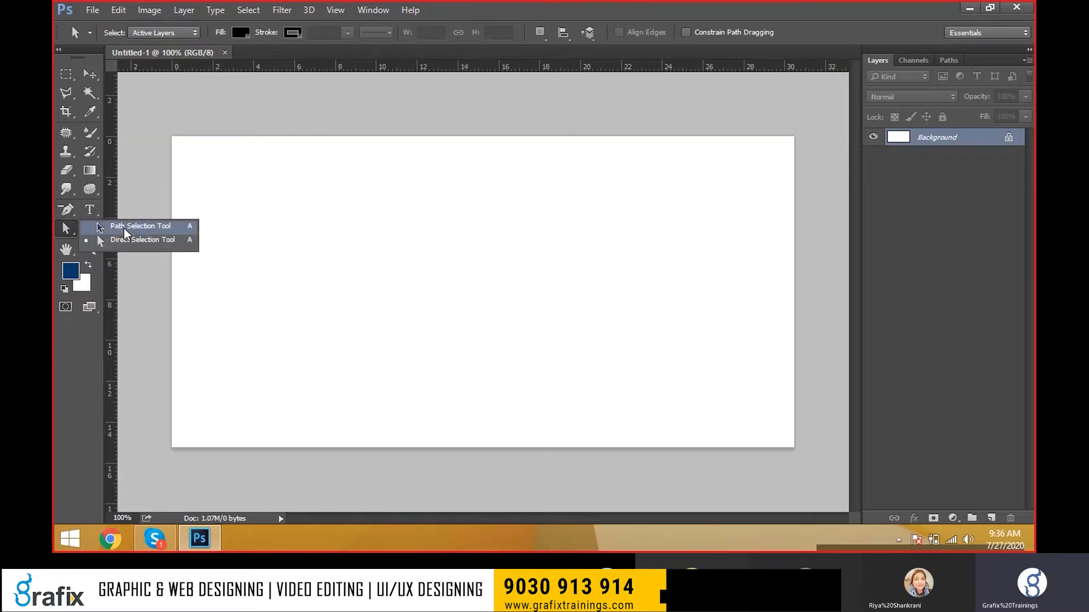
pyautogui.click(125, 225)
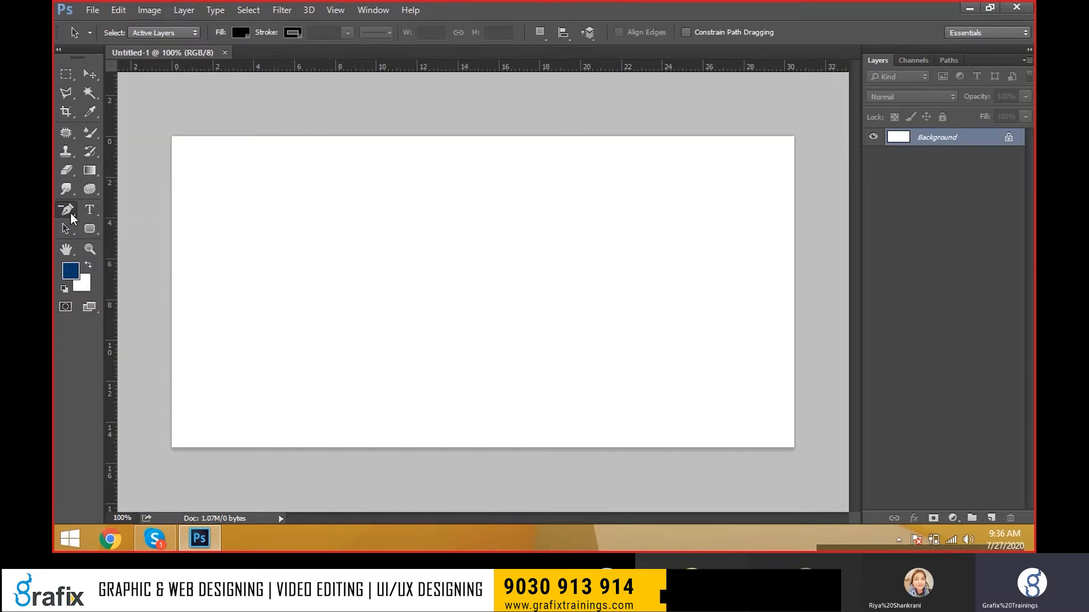
pyautogui.click(71, 213)
pyautogui.click(86, 208)
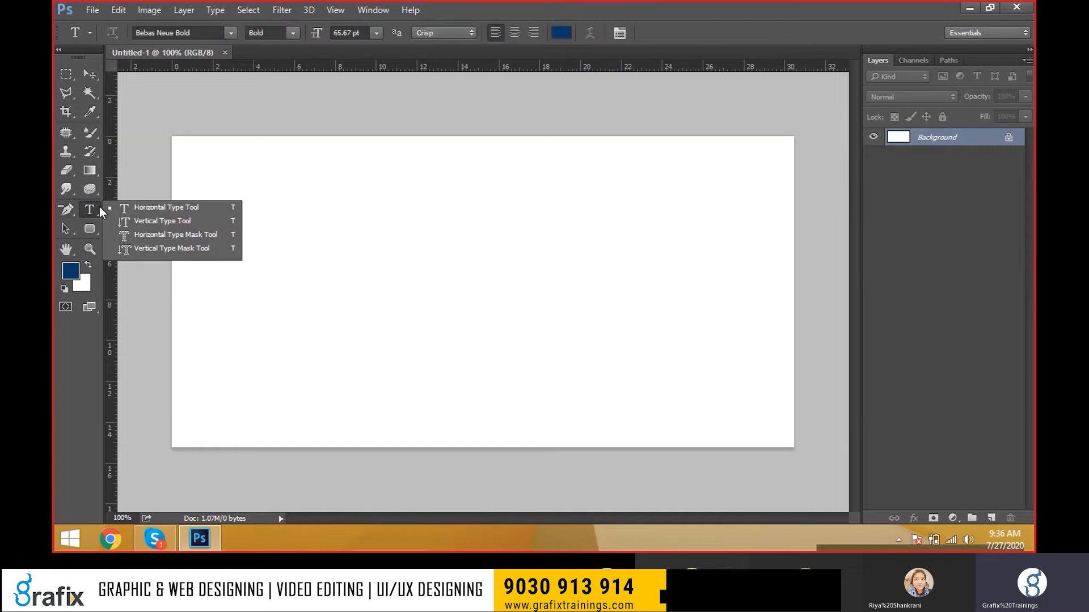
pyautogui.click(108, 205)
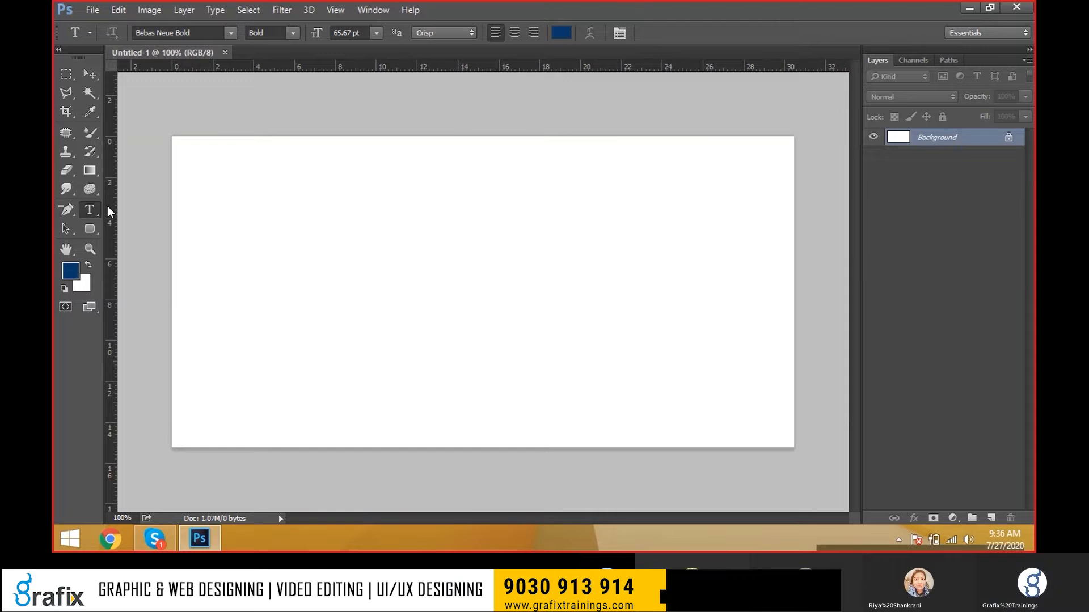
# Launch Notepad with the Windows Run command "notepad"
pyautogui.press('super+r')
pyautogui.write('n')
pyautogui.press('Return')
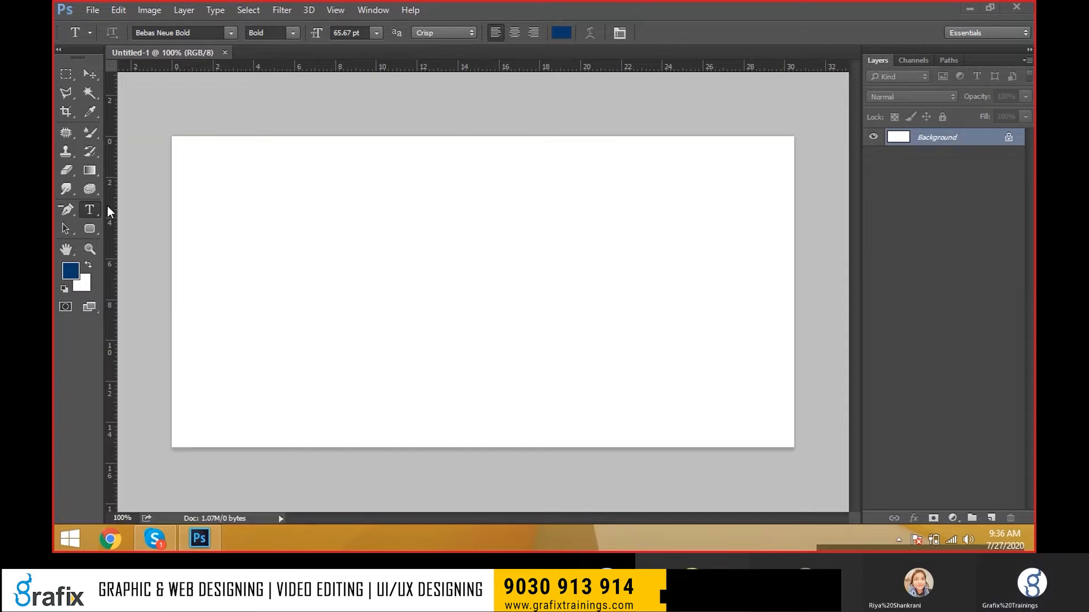
pyautogui.press('super+r')
pyautogui.write('notepad')
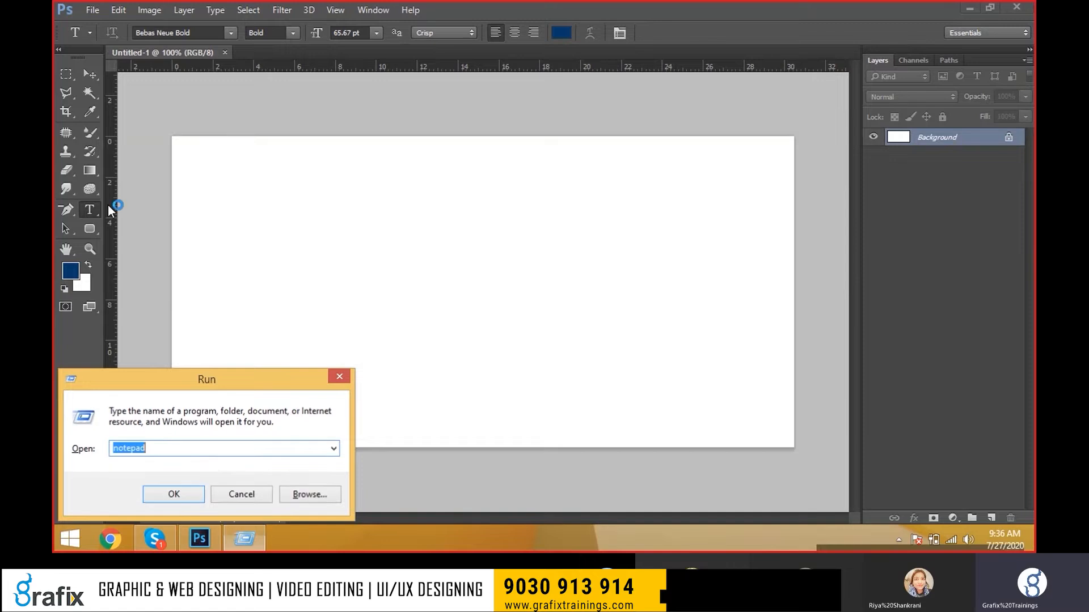
pyautogui.press('Return')
# Write the note "2 types of text tool" followed by the lines "1. Artistic Text tool" and "2. Paragraph Text tool"
pyautogui.write('2 types o')
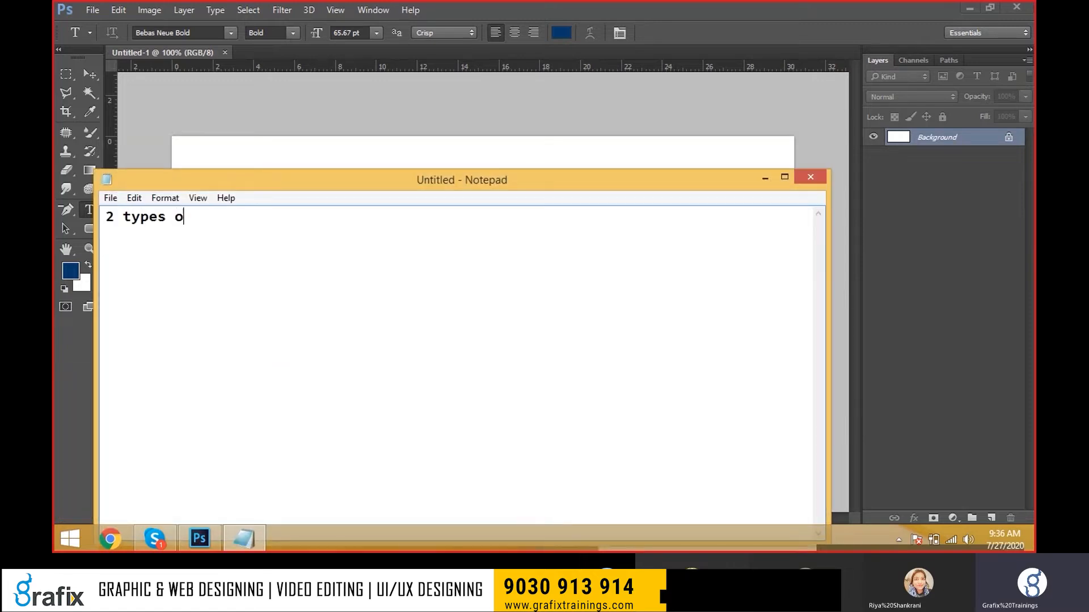
pyautogui.write('f text tool')
pyautogui.press('Return')
pyautogui.write('1. Artistic Text')
pyautogui.press('Return')
pyautogui.write('2. Part')
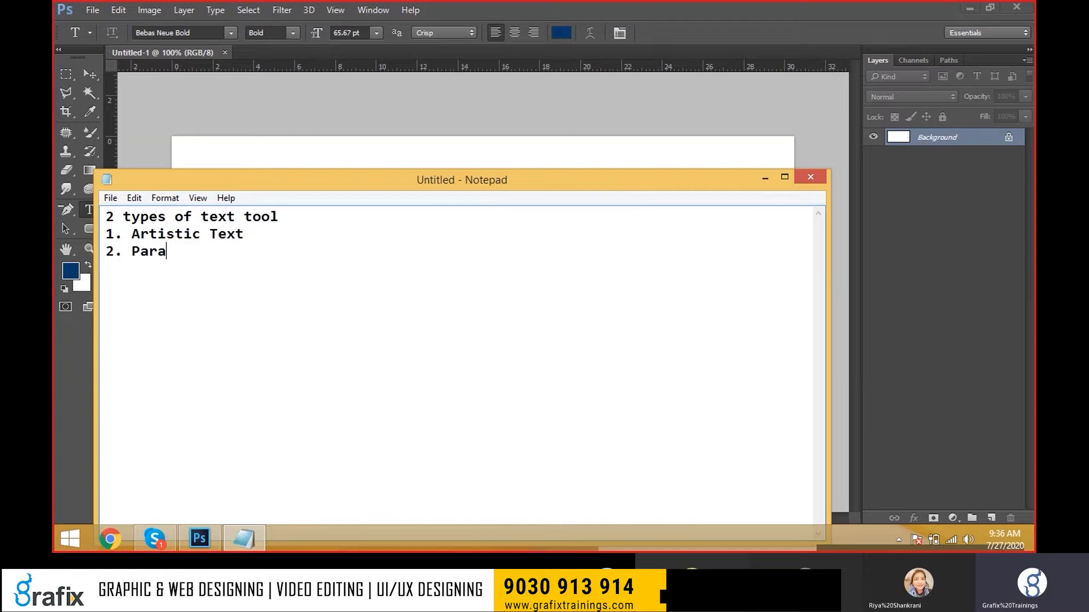
pyautogui.write('graph T')
pyautogui.write('ext to')
pyautogui.write('ol')
pyautogui.write('tool')
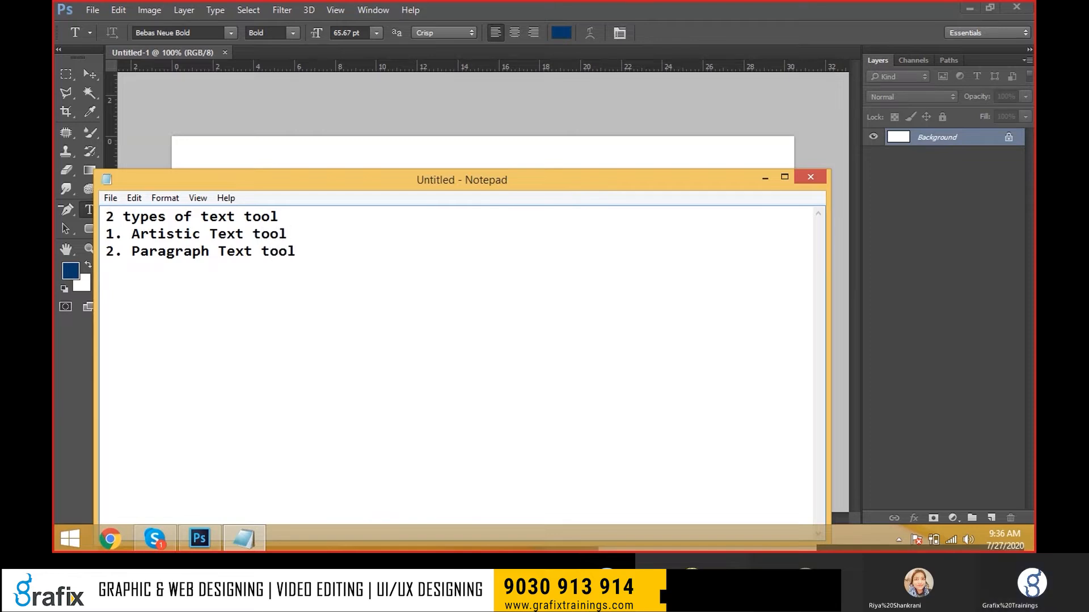
# Reposition the Notepad window and put it away to return to the Photoshop canvas
pyautogui.moveTo(400, 180); pyautogui.dragTo(635, 104)
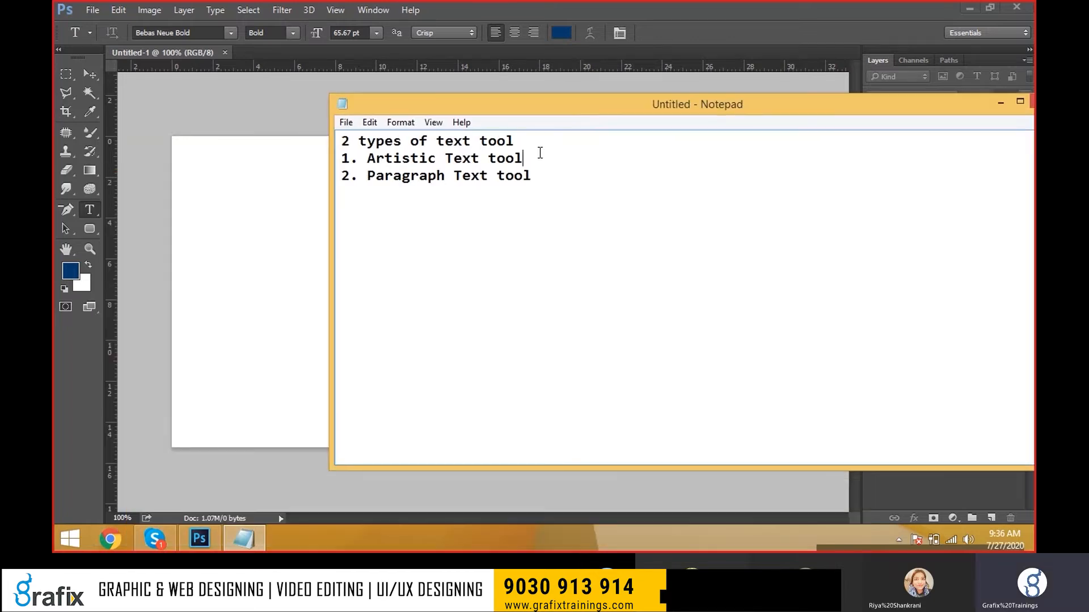
pyautogui.moveTo(848, 116); pyautogui.dragTo(741, 134)
pyautogui.click(899, 125)
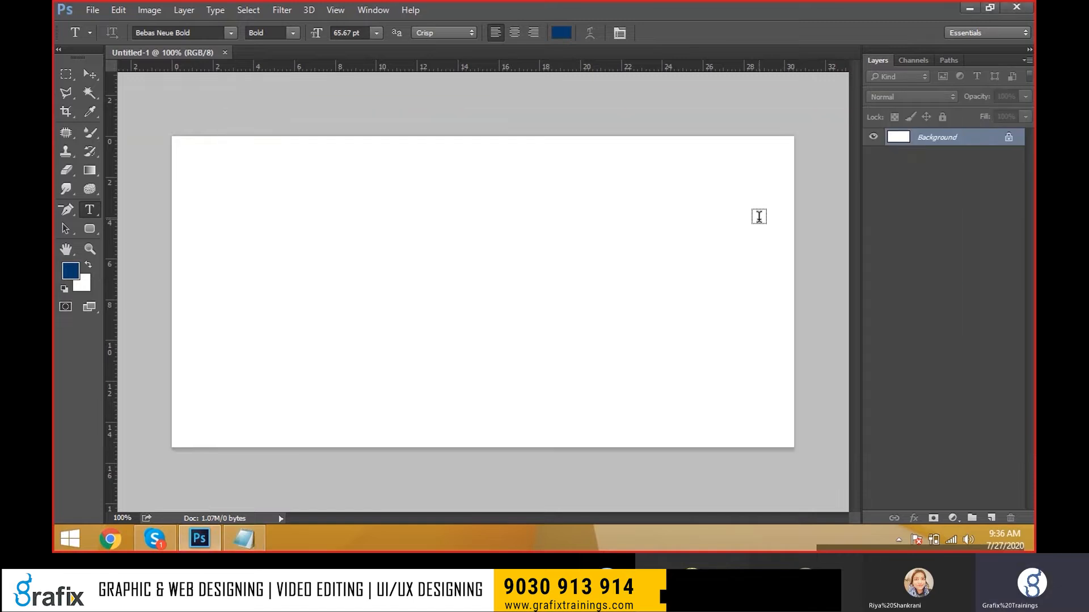
# Switch to Google Chrome and open google.com
pyautogui.click(128, 539)
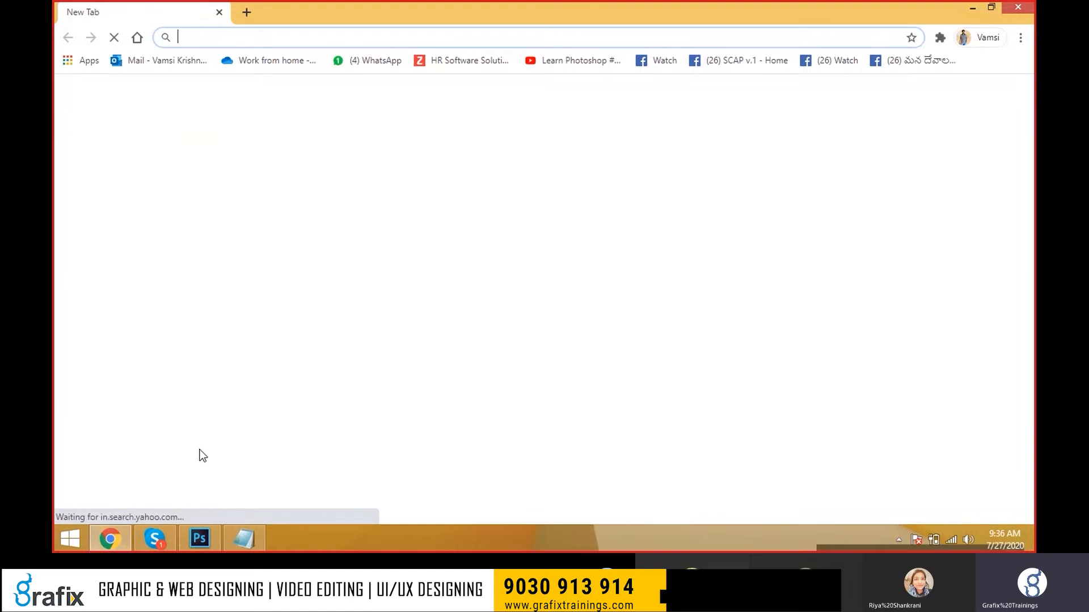
pyautogui.write('google.com')
pyautogui.press('Return')
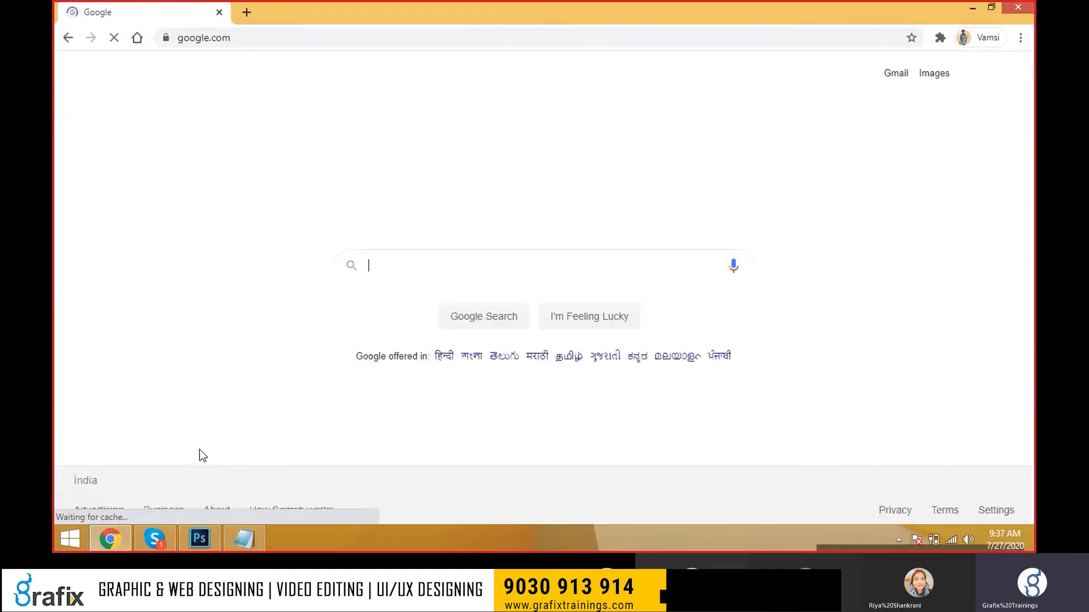
# Search Google for "apollo website" and open the Apollo Hospitals site from the results
pyautogui.write('we')
pyautogui.press('BackSpace')
pyautogui.press('BackSpace')
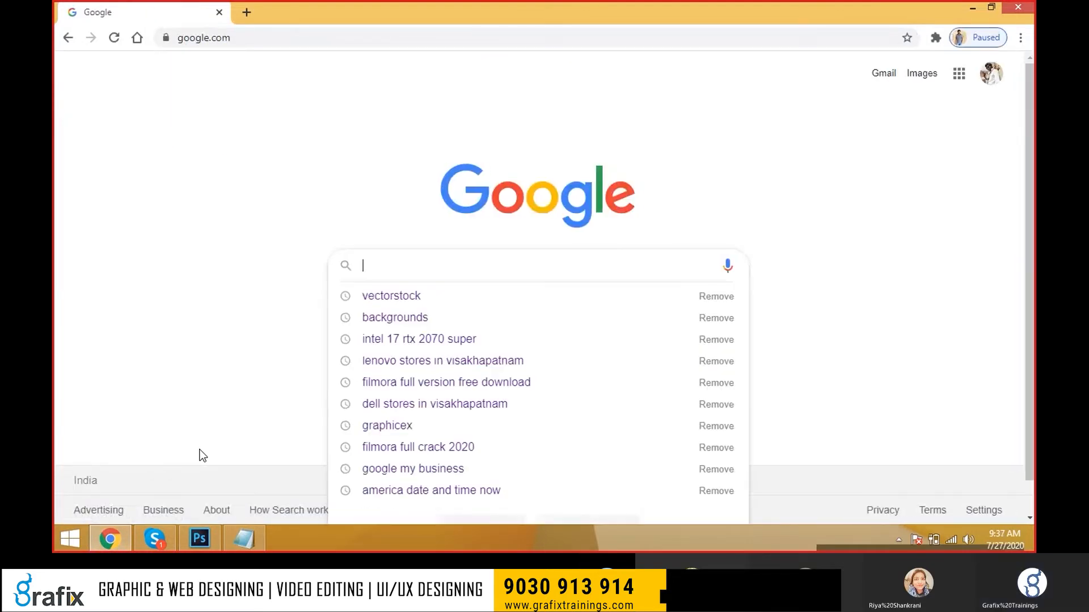
pyautogui.write('p')
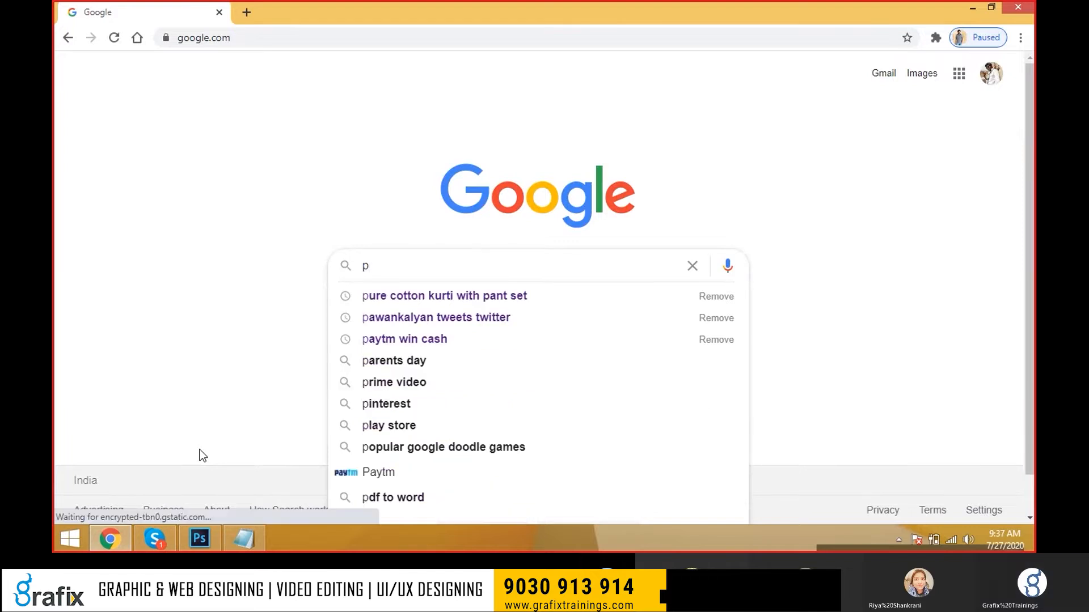
pyautogui.press('BackSpace')
pyautogui.write('apo')
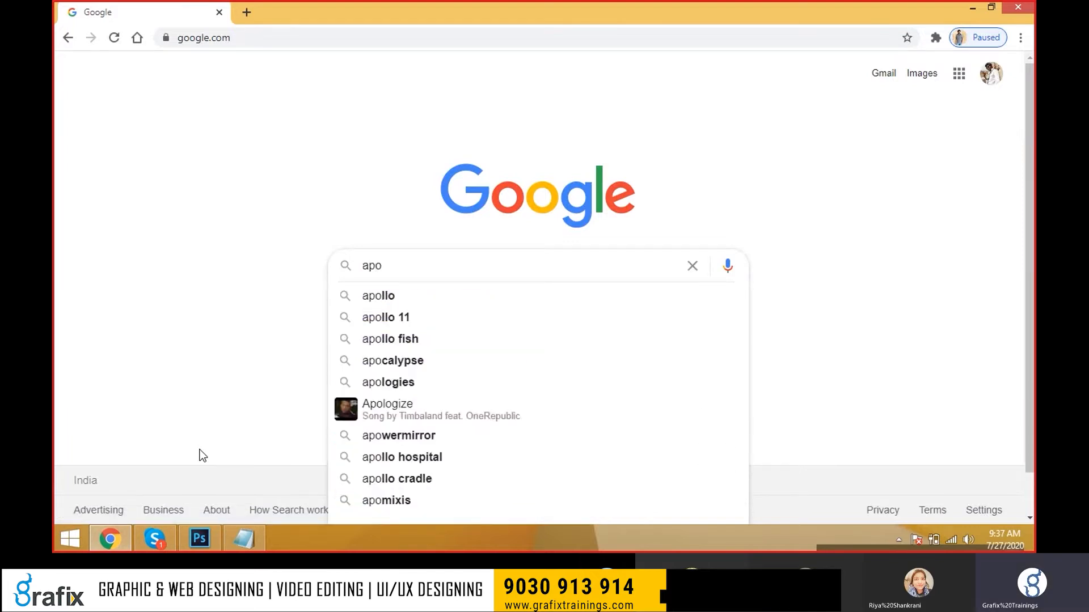
pyautogui.write('llo website')
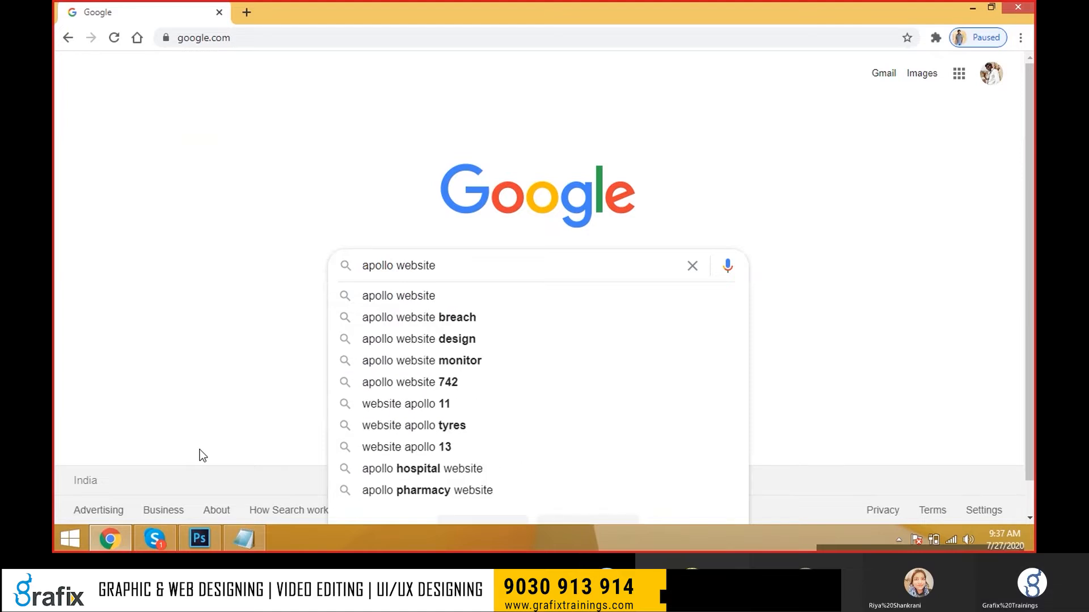
pyautogui.press('Return')
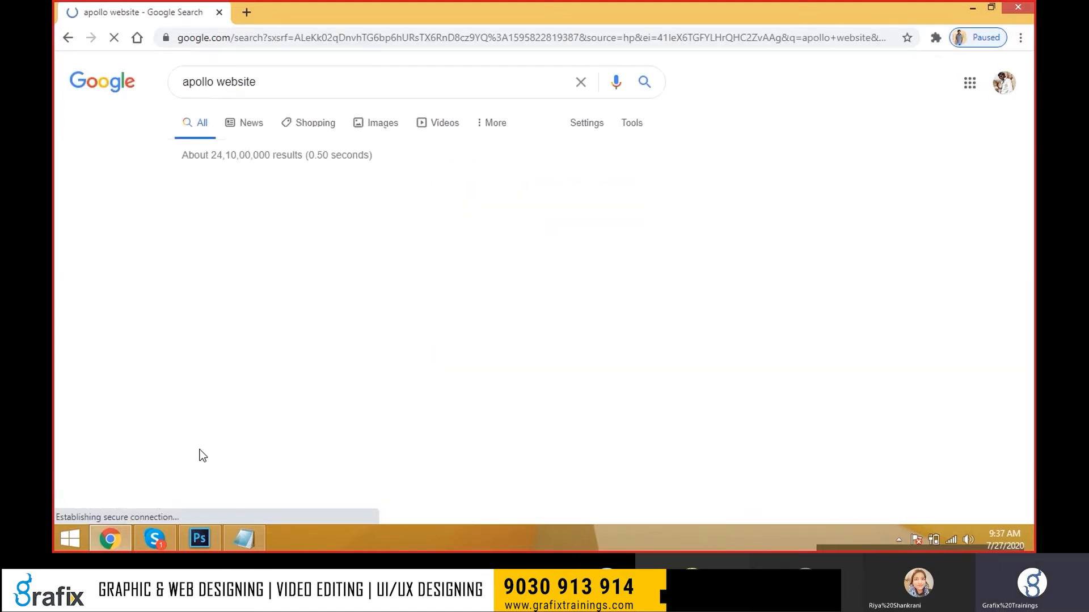
pyautogui.click(287, 203)
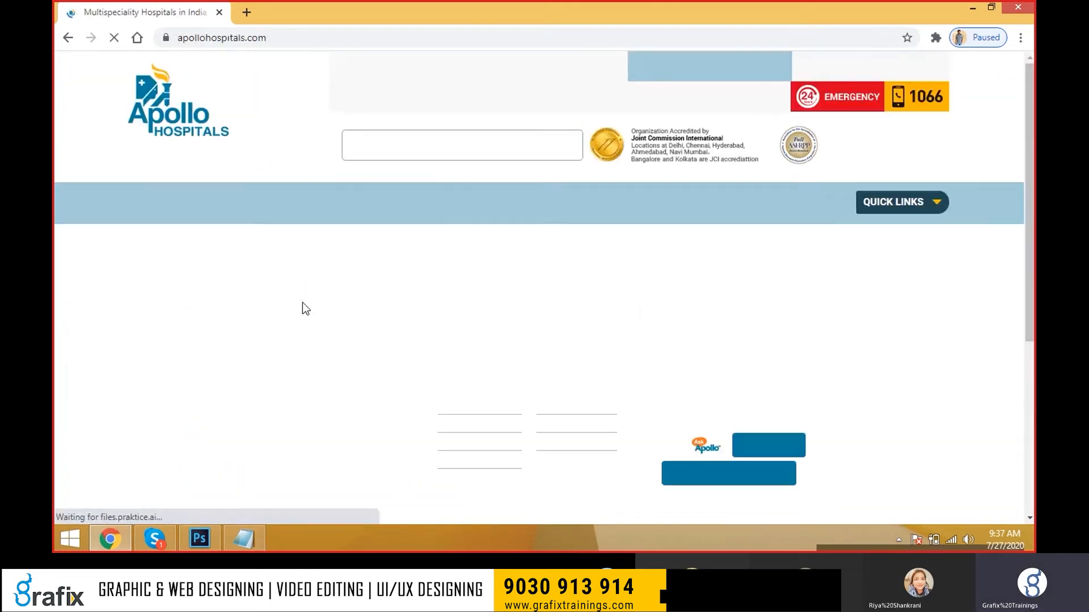
# Examine the Apollo Hospitals home page for examples of short headings and longer paragraph text
pyautogui.scroll(-4, 342, 312)
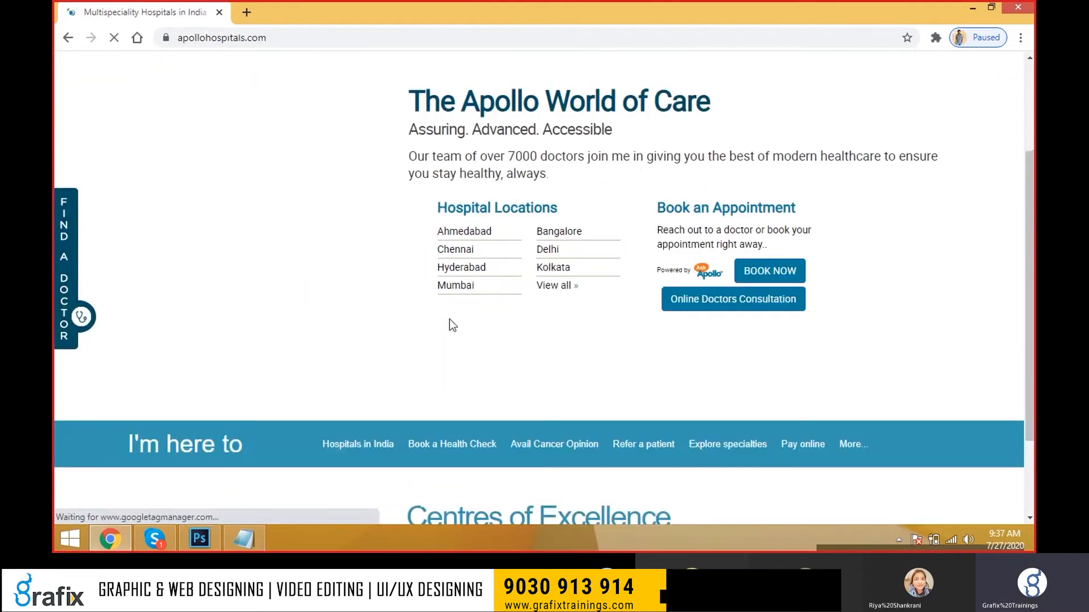
pyautogui.scroll(-4, 465, 272)
pyautogui.scroll(7, 465, 271)
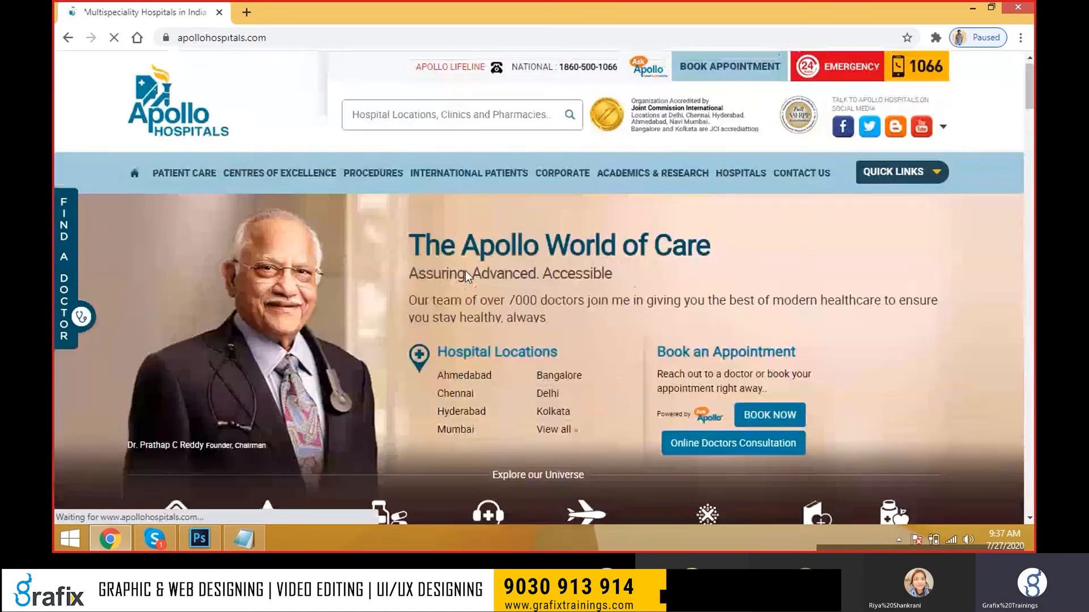
pyautogui.scroll(-20, 465, 271)
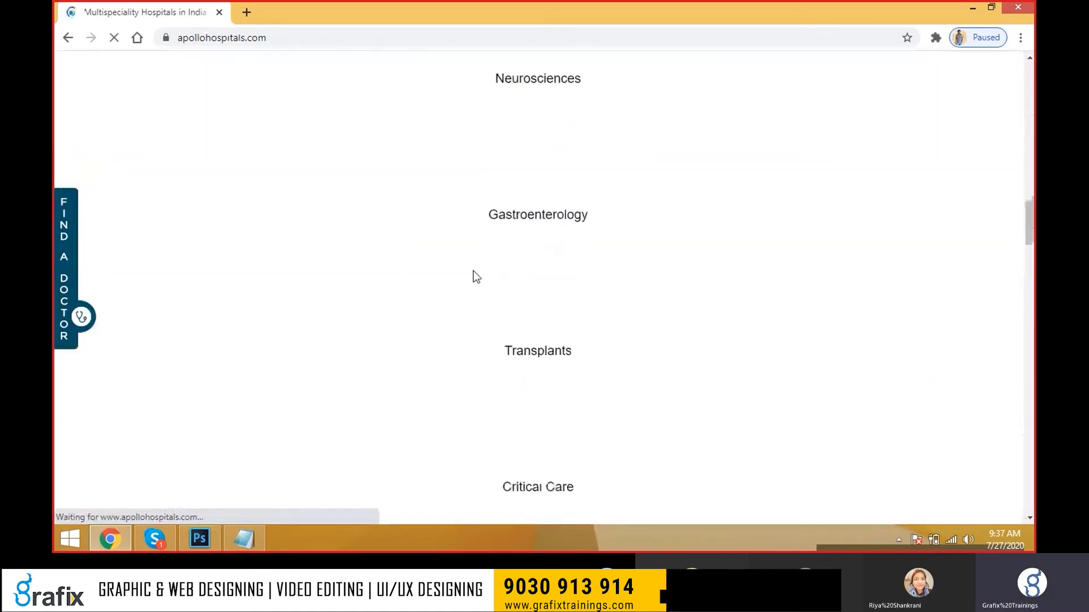
pyautogui.scroll(-16, 473, 271)
pyautogui.scroll(4, 473, 270)
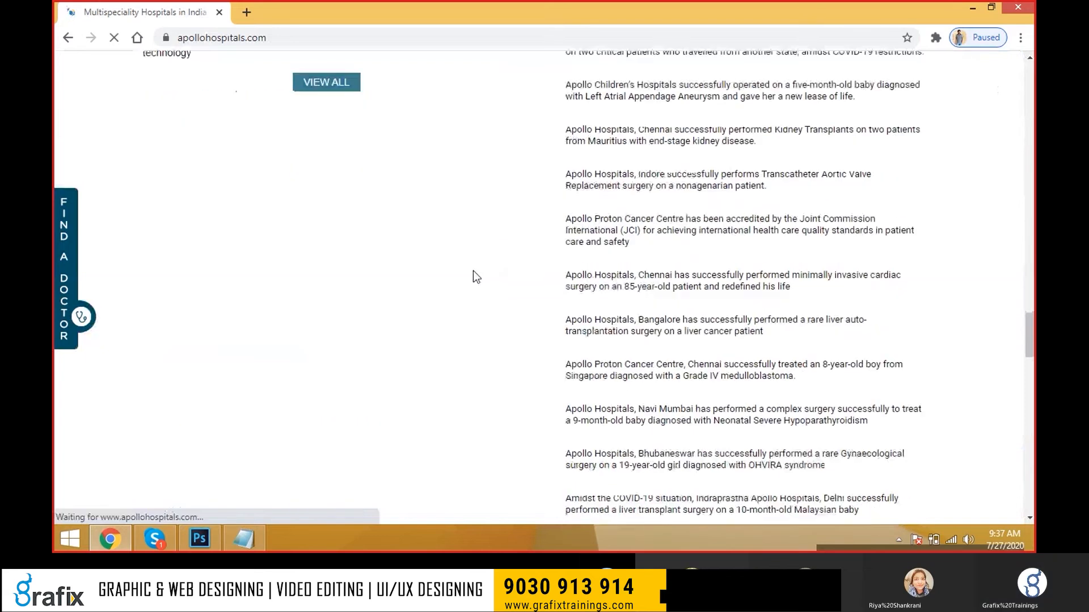
pyautogui.scroll(-12, 669, 320)
pyautogui.scroll(8, 595, 278)
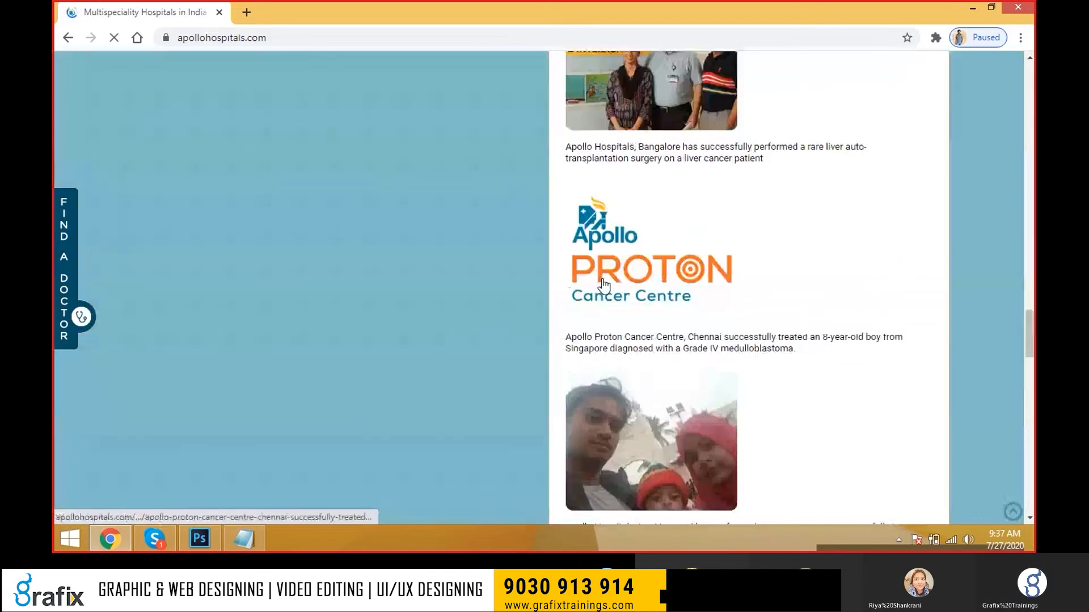
pyautogui.scroll(20, 595, 278)
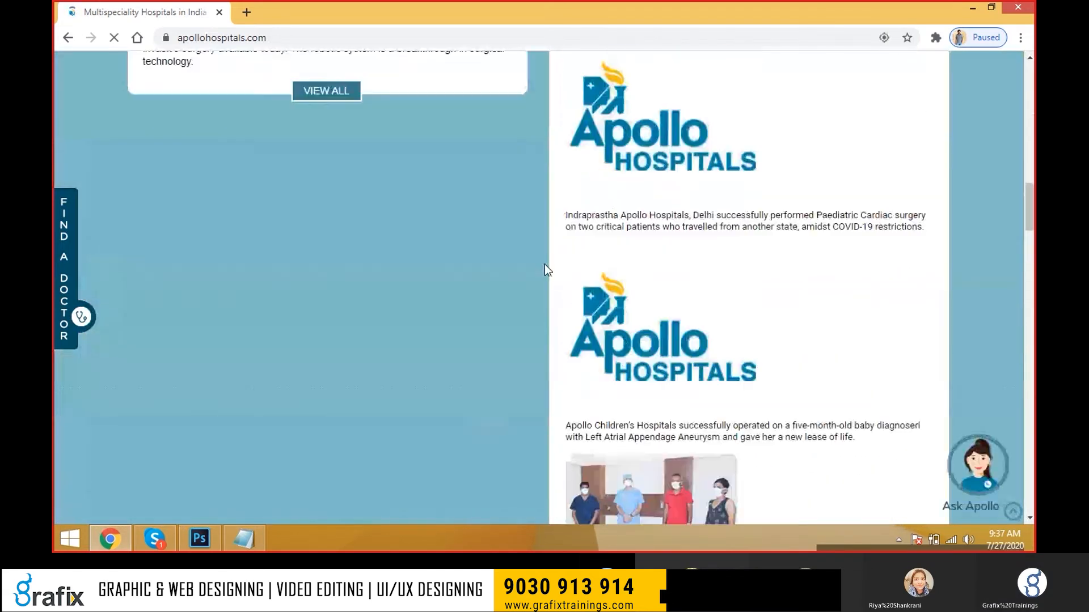
# Highlight the da Vinci Robotic Surgical System title, its description and the Key Medical Procedures heading, and dismiss the appointment pop-up
pyautogui.scroll(4, 538, 266)
pyautogui.moveTo(140, 408); pyautogui.dragTo(389, 408)
pyautogui.moveTo(147, 431); pyautogui.dragTo(198, 466)
pyautogui.click(198, 466)
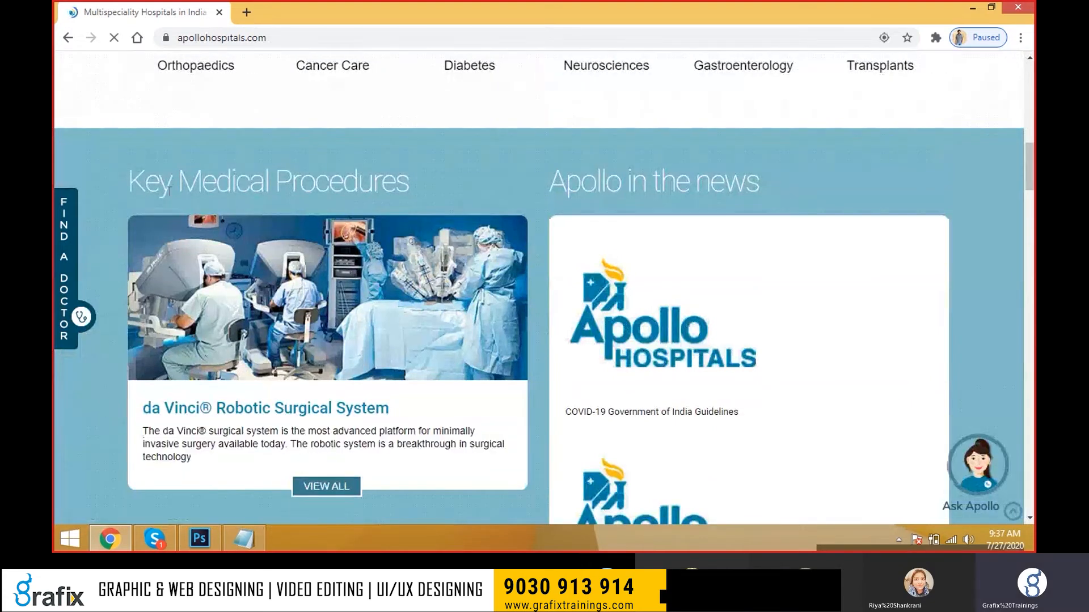
pyautogui.moveTo(131, 179); pyautogui.dragTo(413, 180)
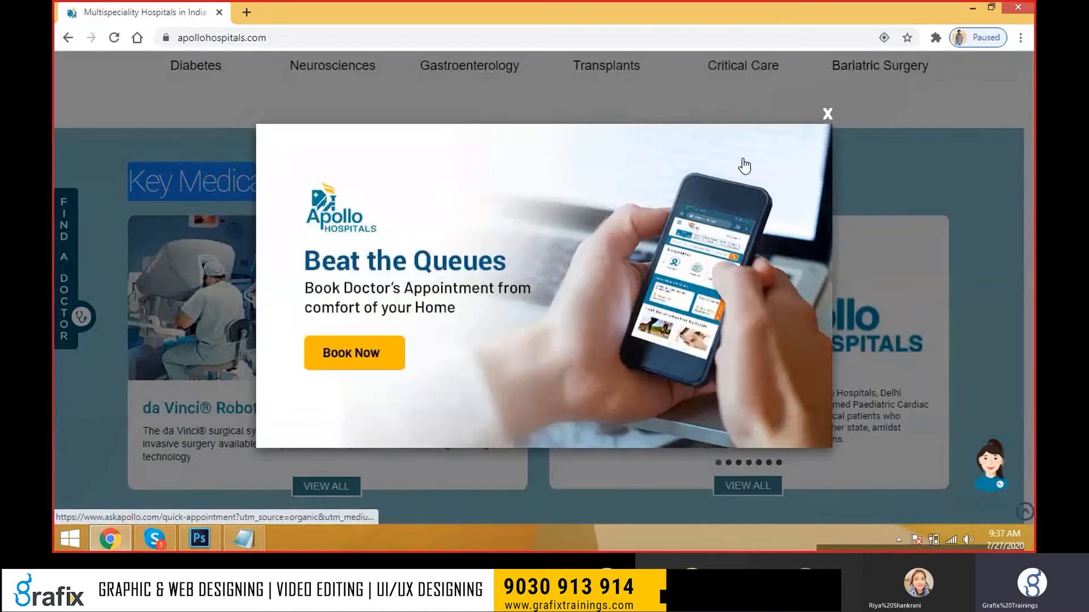
pyautogui.click(827, 115)
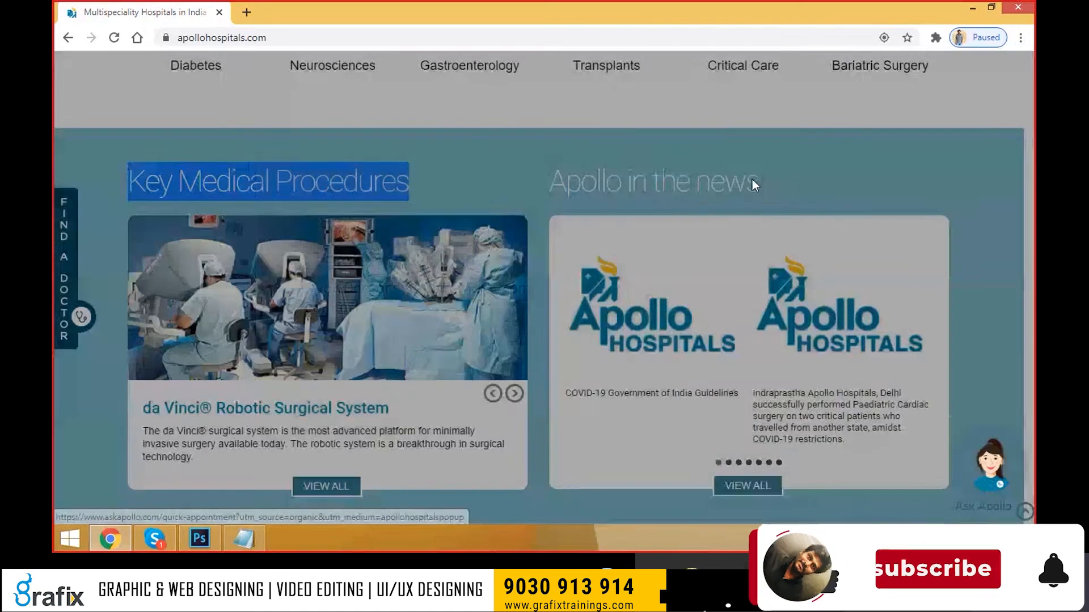
# Highlight the "Our patients speak" and "Apollo Prism" headings further down the page as examples of short text
pyautogui.scroll(-10, 649, 267)
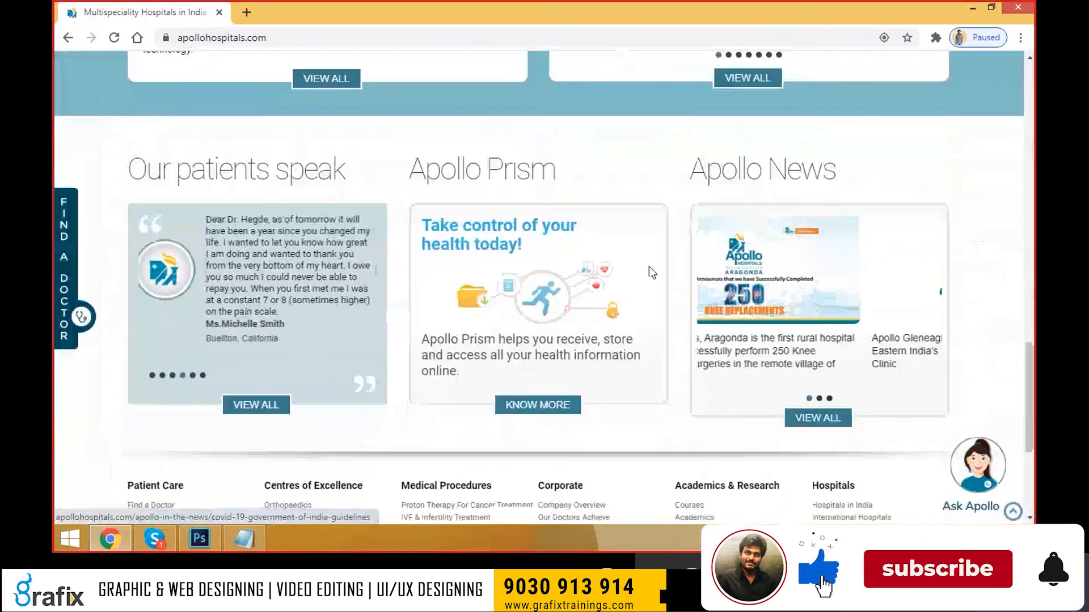
pyautogui.scroll(3, 187, 272)
pyautogui.moveTo(128, 145); pyautogui.dragTo(283, 139)
pyautogui.moveTo(426, 145); pyautogui.dragTo(502, 145)
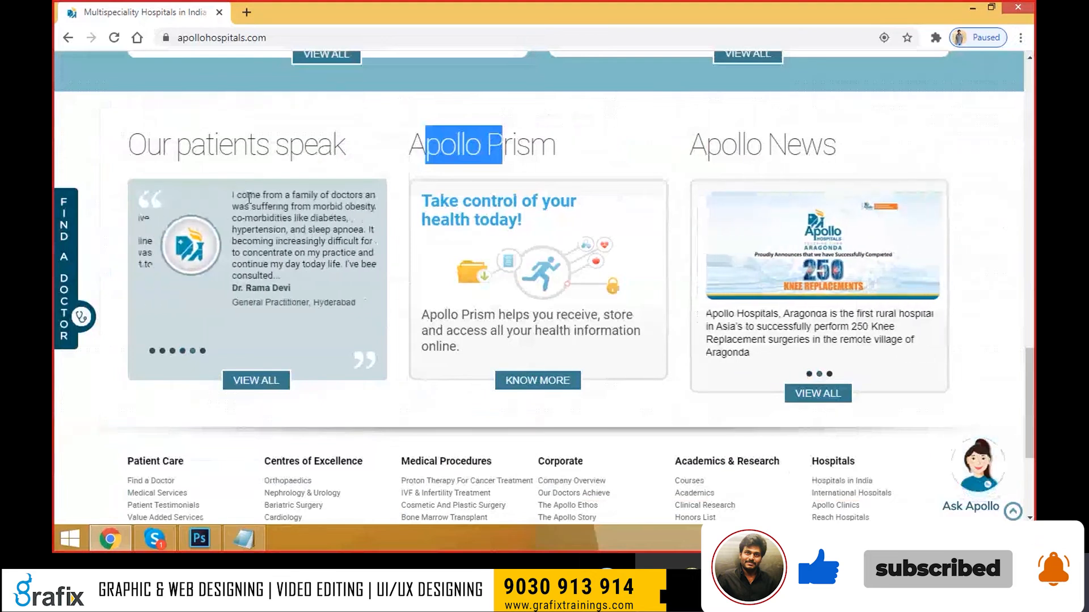
# Highlight the patient testimonial under "Our patients speak" as paragraph text and review the footer and Key Medical Procedures sections
pyautogui.moveTo(213, 195); pyautogui.dragTo(289, 303)
pyautogui.scroll(-4, 301, 309)
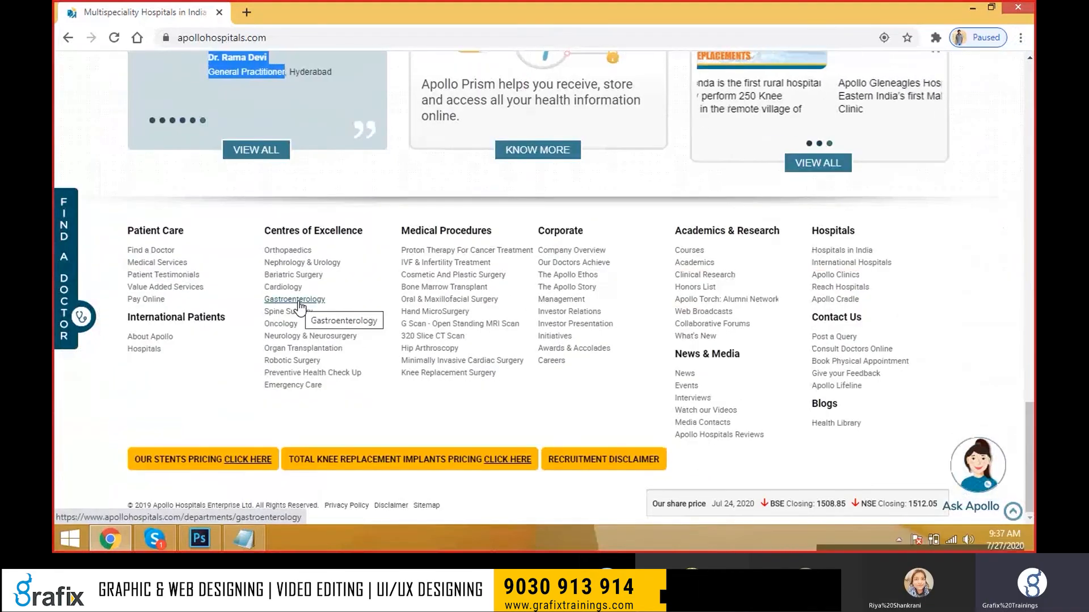
pyautogui.scroll(7, 300, 306)
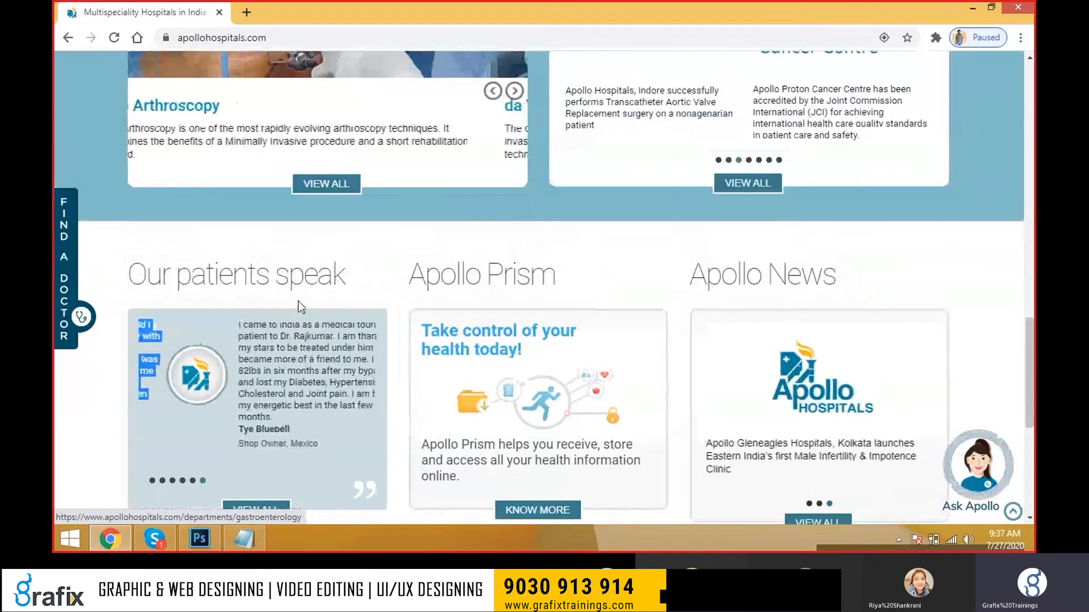
pyautogui.scroll(3, 297, 306)
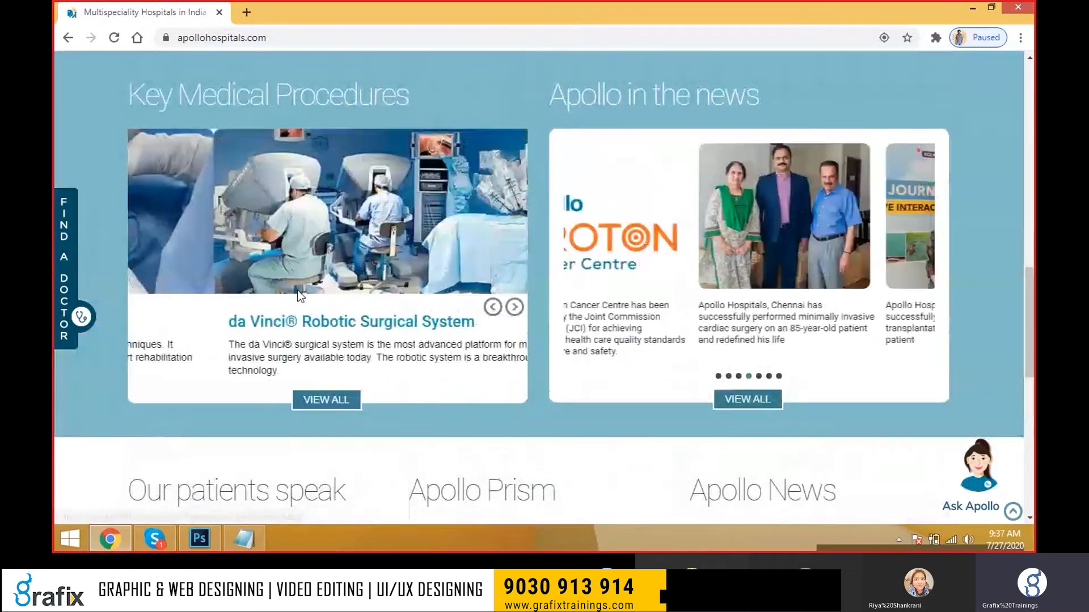
# Switch to Photoshop and activate the Horizontal Type Tool
pyautogui.hotkey('alt', 'Tab')
pyautogui.rightClick(89, 210)
pyautogui.click(154, 207)
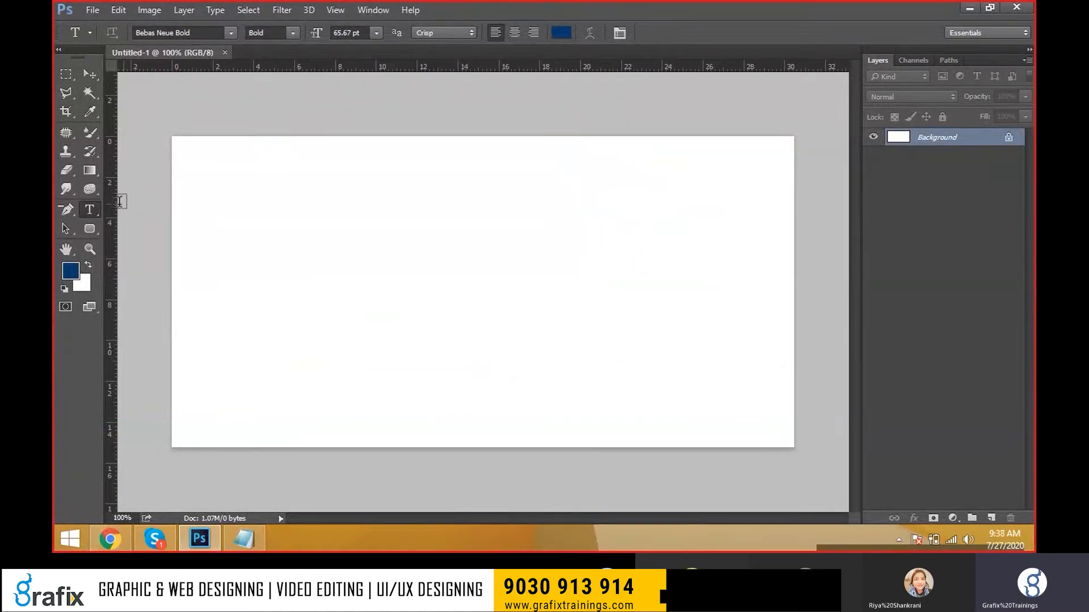
pyautogui.rightClick(98, 207)
pyautogui.click(128, 205)
# Switch to the browser and highlight the "Our patients speak" heading on the hospital page
pyautogui.hotkey('alt', 'Tab')
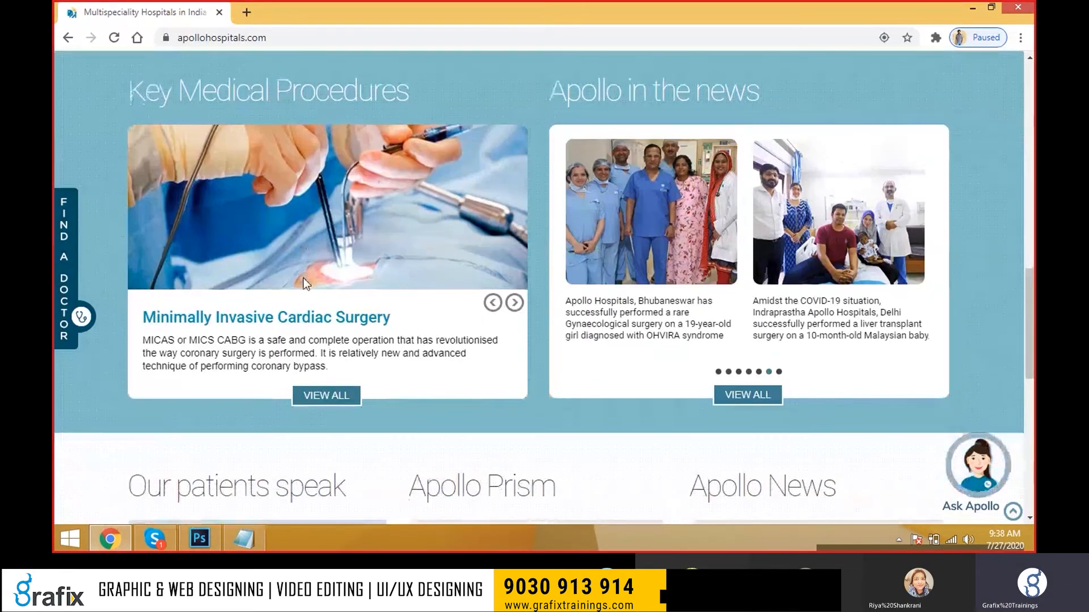
pyautogui.scroll(-5, 179, 222)
pyautogui.moveTo(128, 204); pyautogui.dragTo(347, 210)
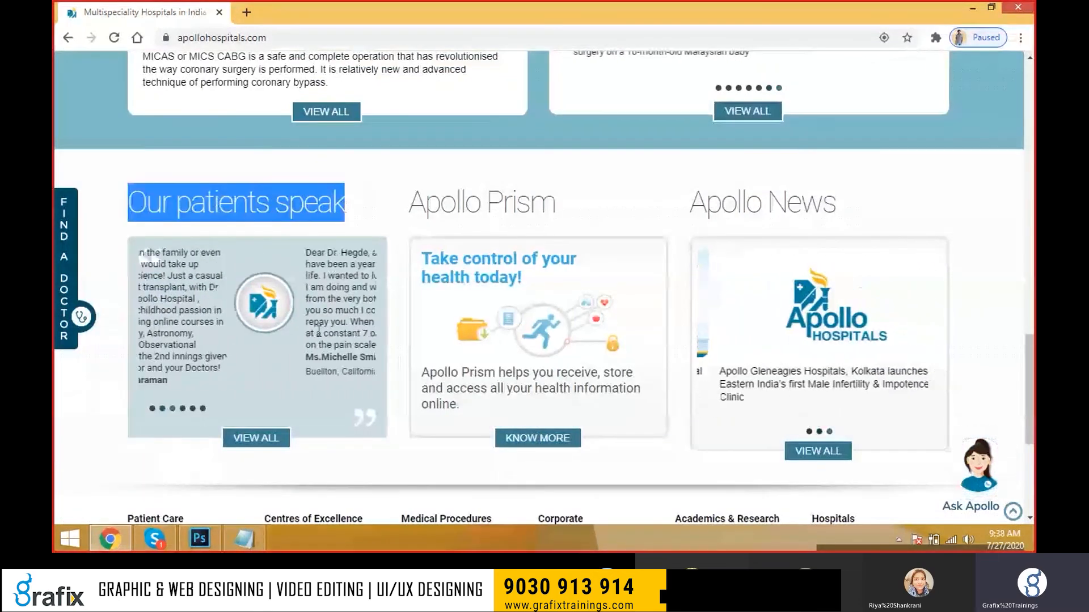
pyautogui.rightClick(291, 217)
pyautogui.click(309, 230)
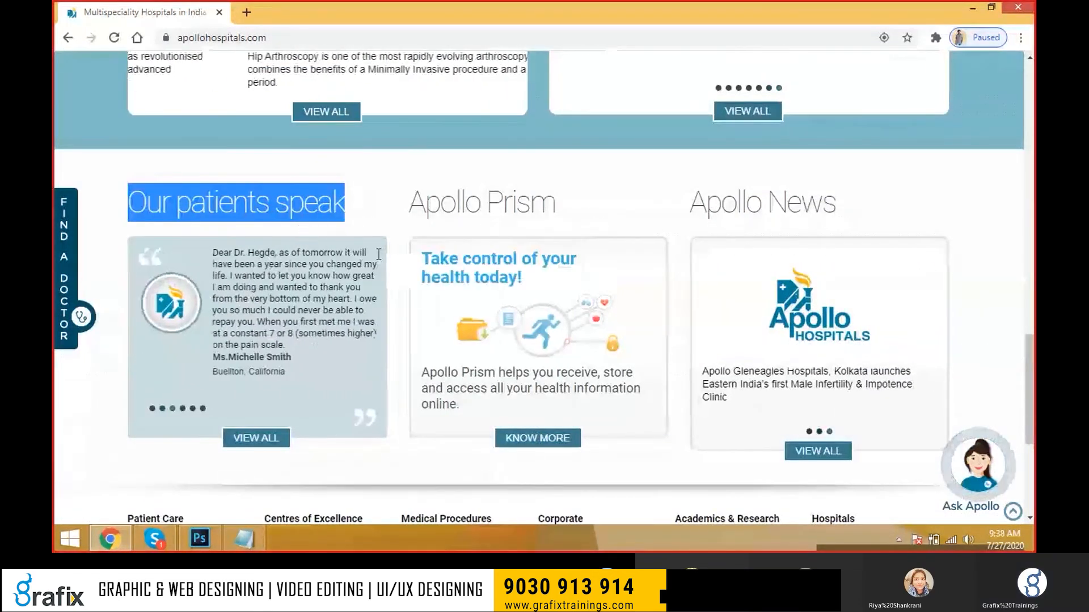
# Switch to Photoshop, add "OUR PATIENTS SPEAK" as artistic text in the canvas's upper left area, and delete that text layer
pyautogui.hotkey('alt', 'Tab')
pyautogui.click(259, 227)
pyautogui.hotkey('alt', 'Tab')
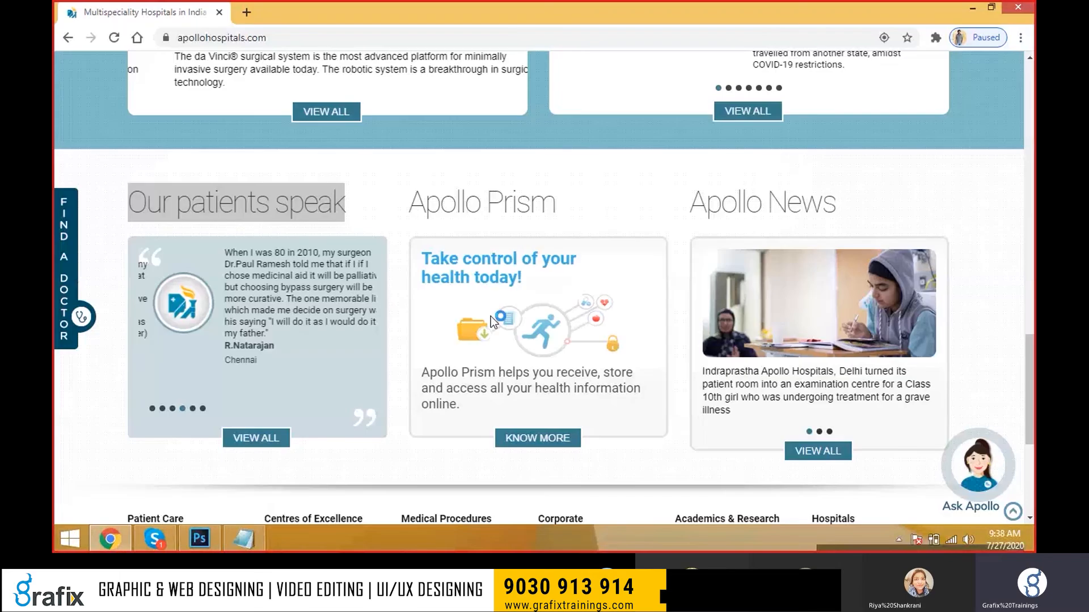
pyautogui.hotkey('alt', 'Tab')
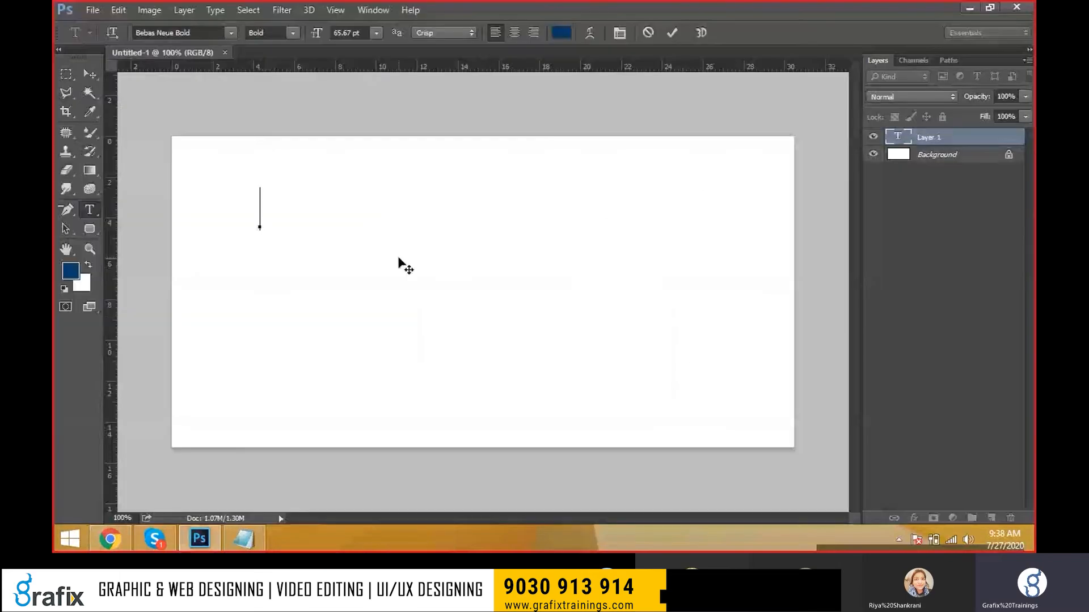
pyautogui.write('OUR PA')
pyautogui.write('TIENTS S')
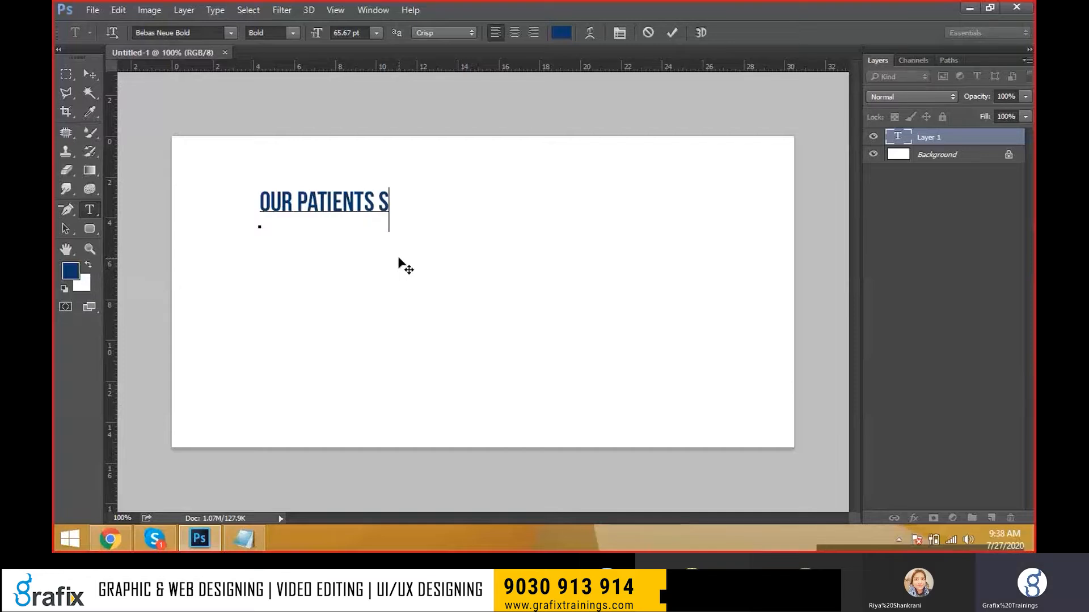
pyautogui.write('PEAK')
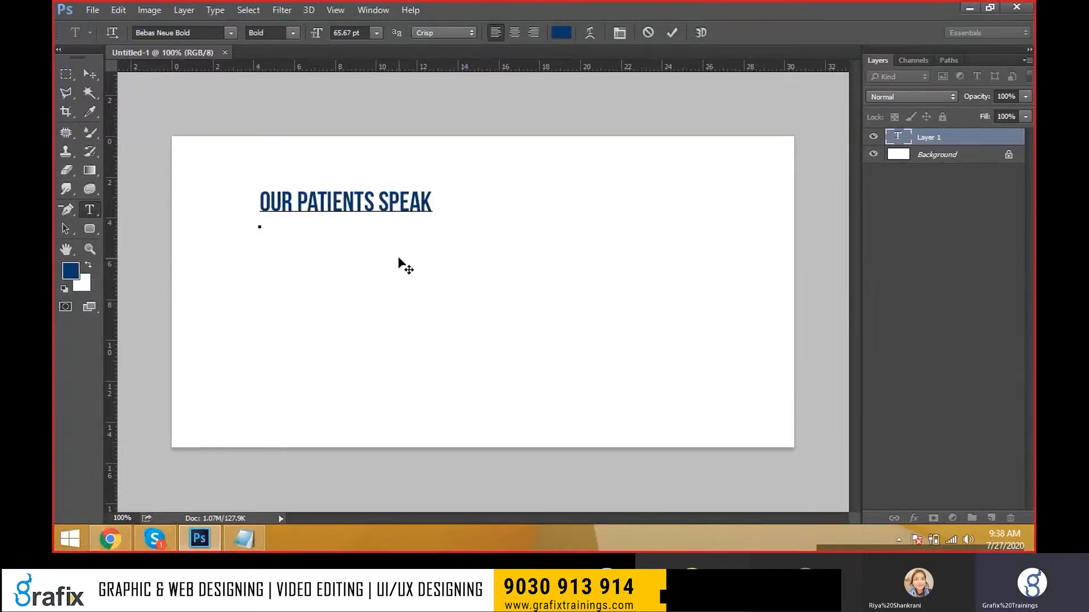
pyautogui.hotkey('ctrl', 'Return')
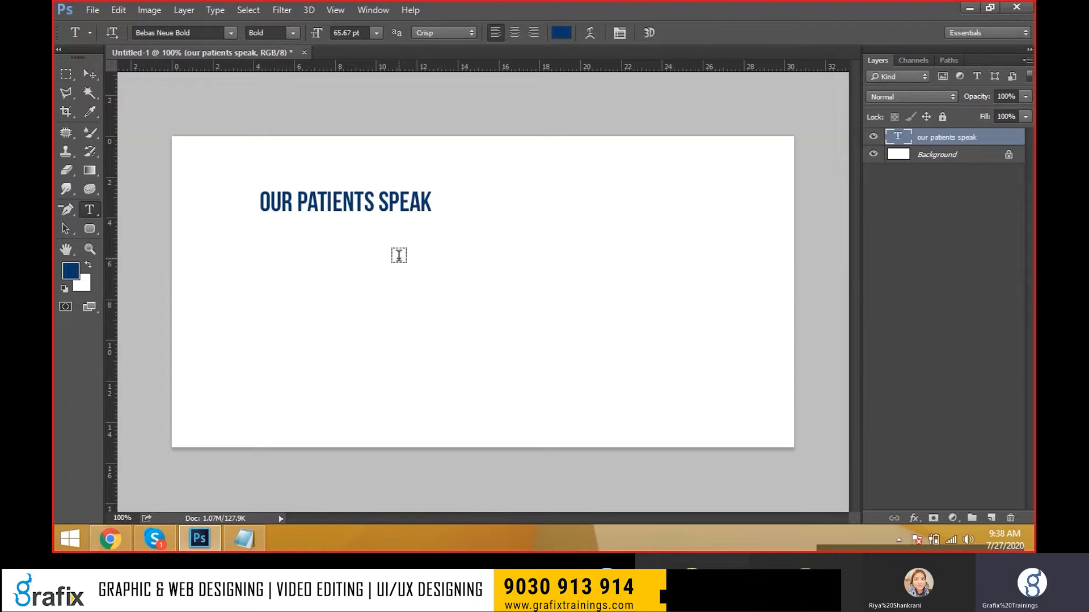
pyautogui.press('v')
pyautogui.press('Delete')
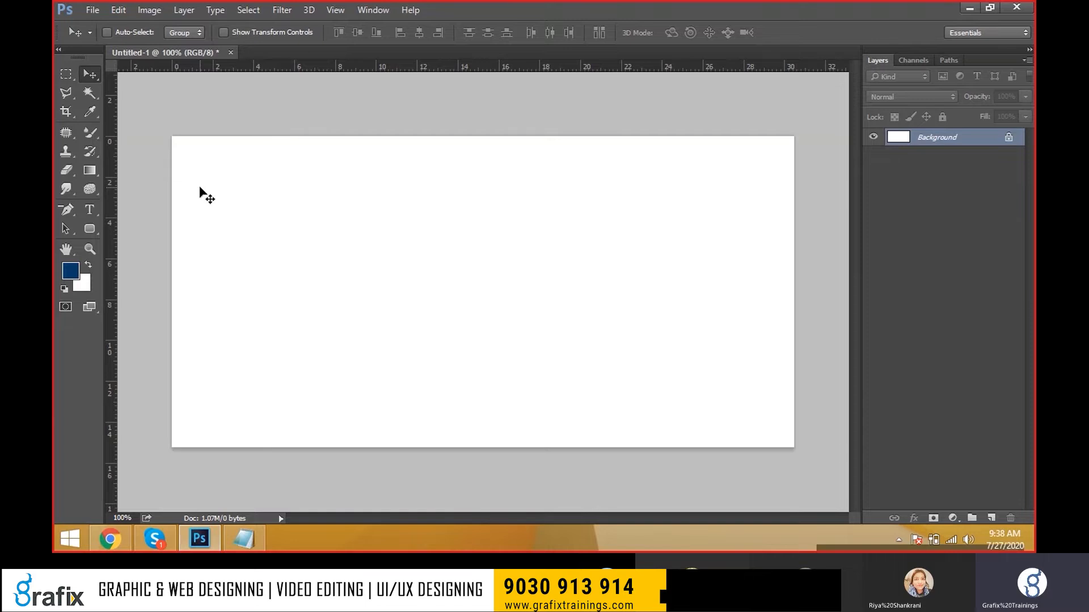
# Enter "OUR PATIENTS SPEAK" as artistic text on the left half of the canvas with the Horizontal Type Tool
pyautogui.click(100, 211)
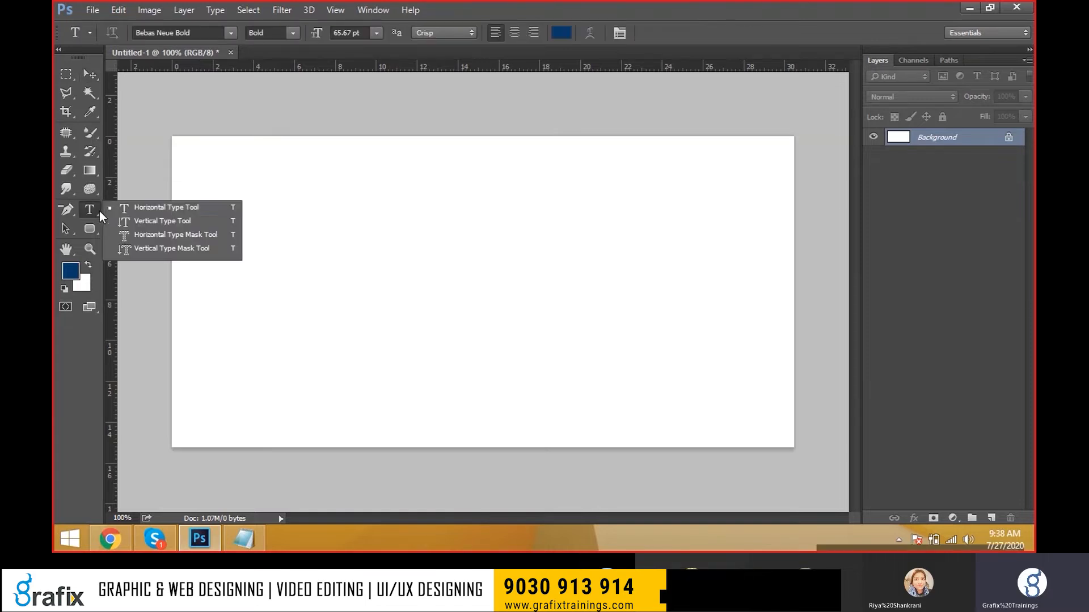
pyautogui.click(132, 209)
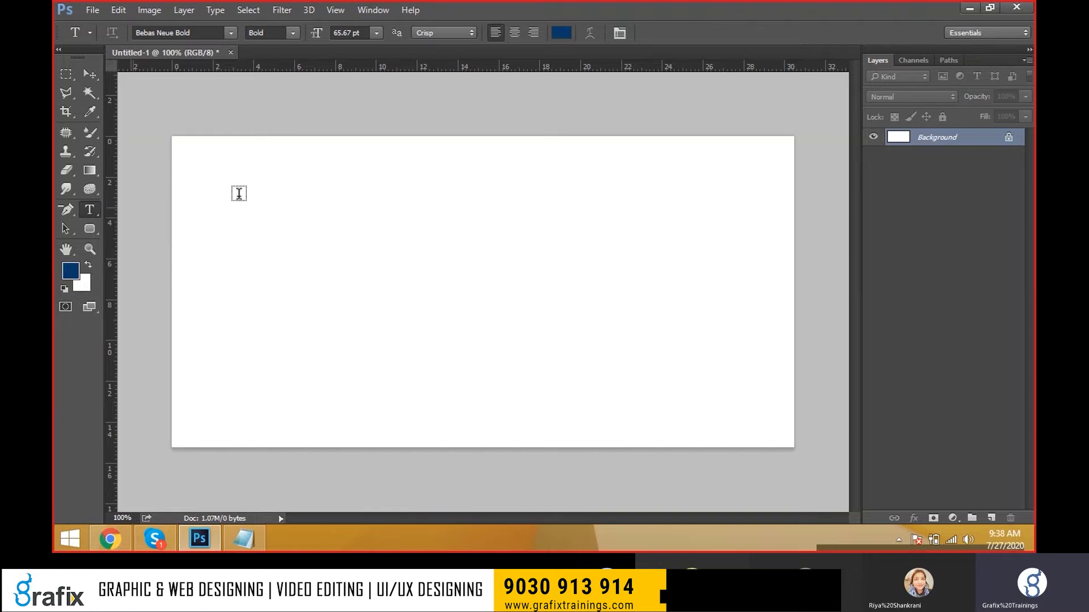
pyautogui.click(271, 276)
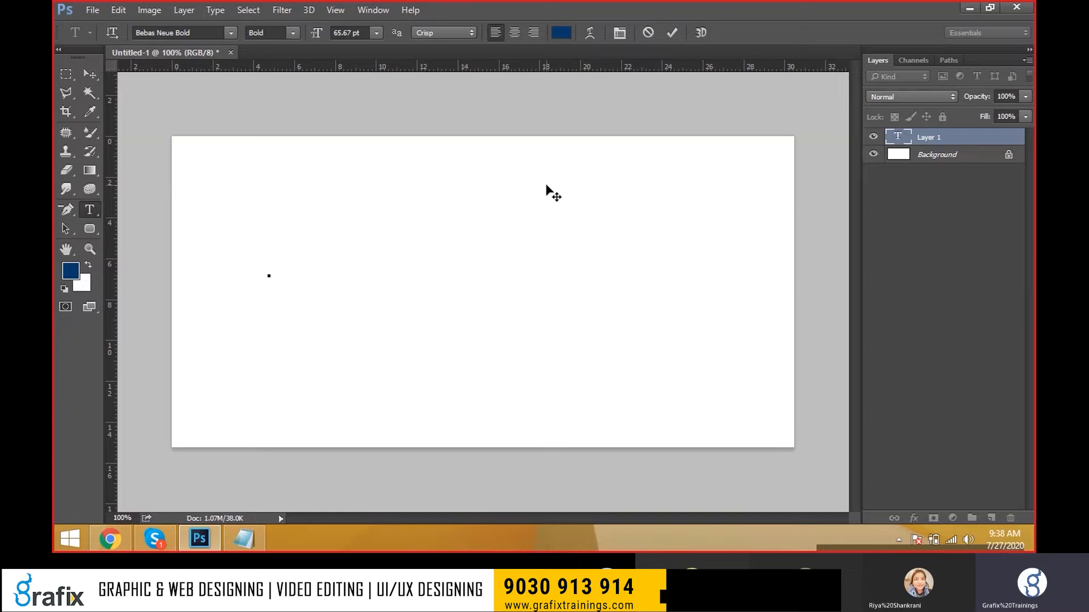
pyautogui.write('OUR PA')
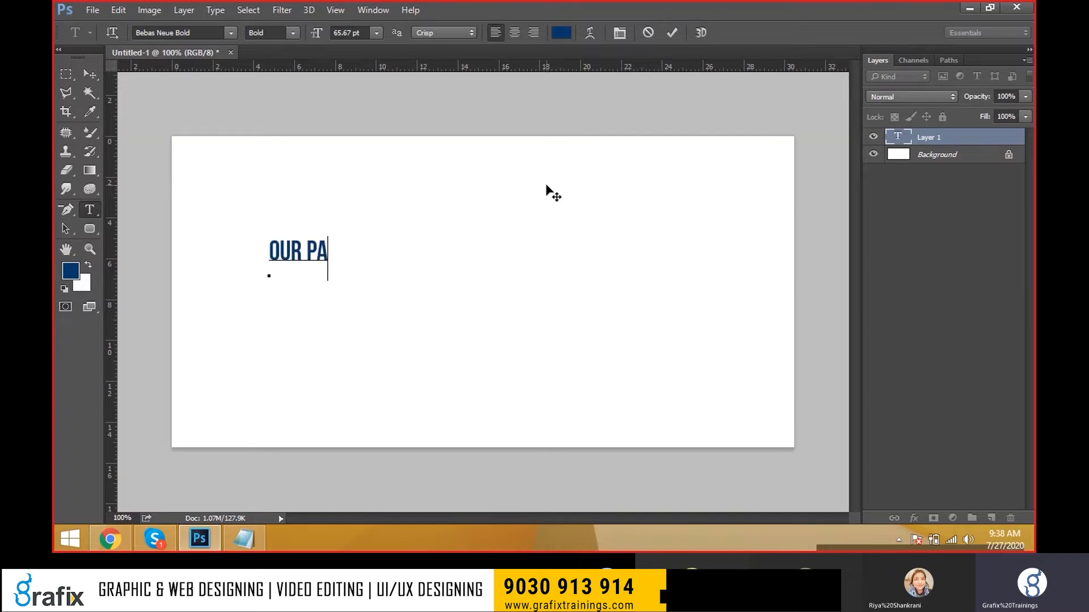
pyautogui.write('TIENTS')
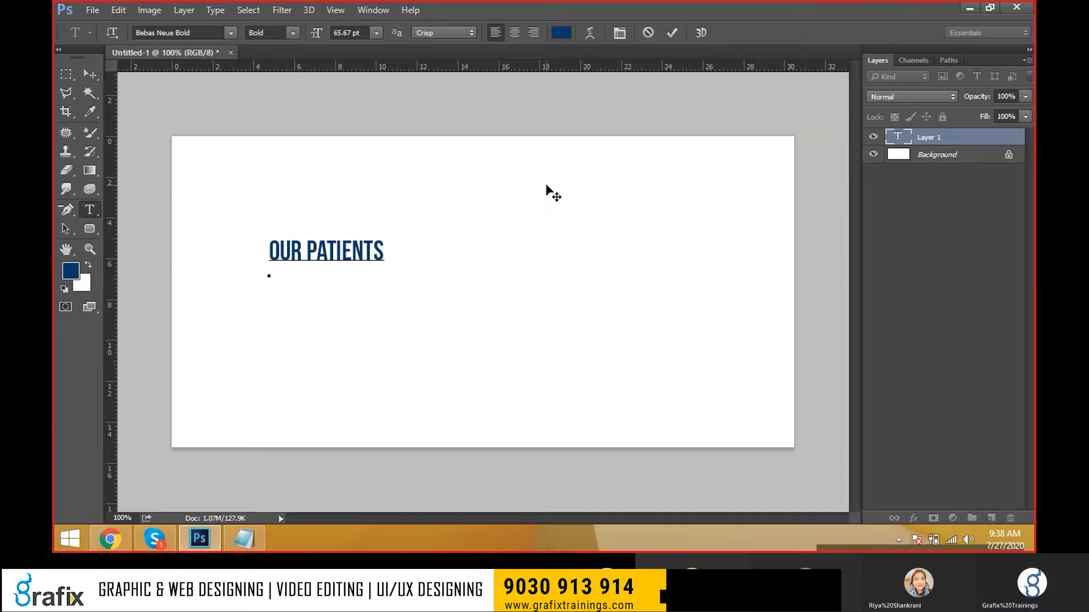
pyautogui.write(' SPEAK')
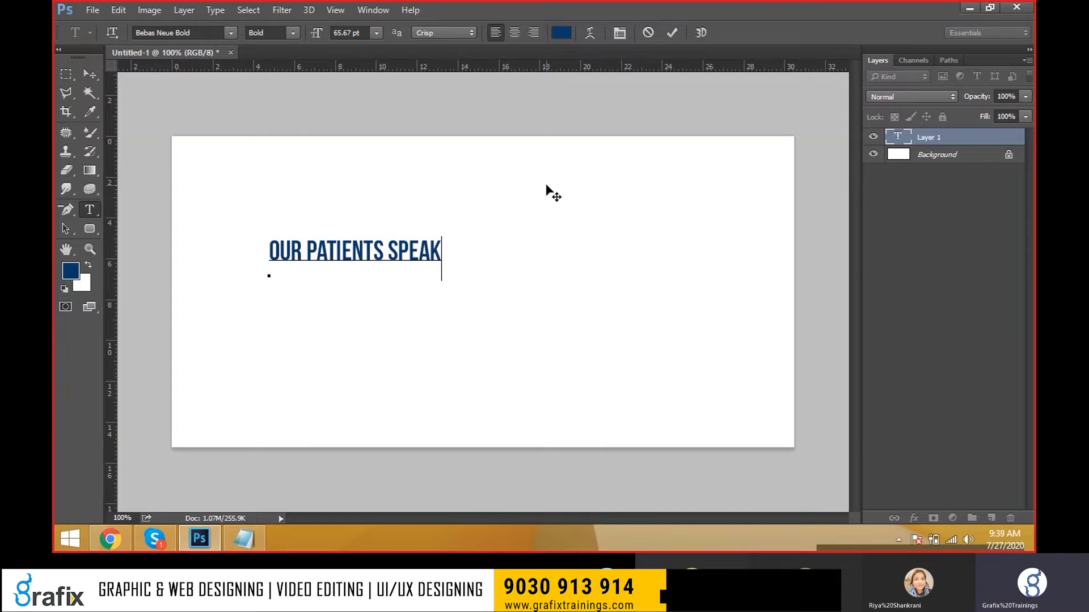
# Check the next heading on the hospital page and add "APOLLO PRISM" as a second line of the text
pyautogui.hotkey('alt', 'Tab')
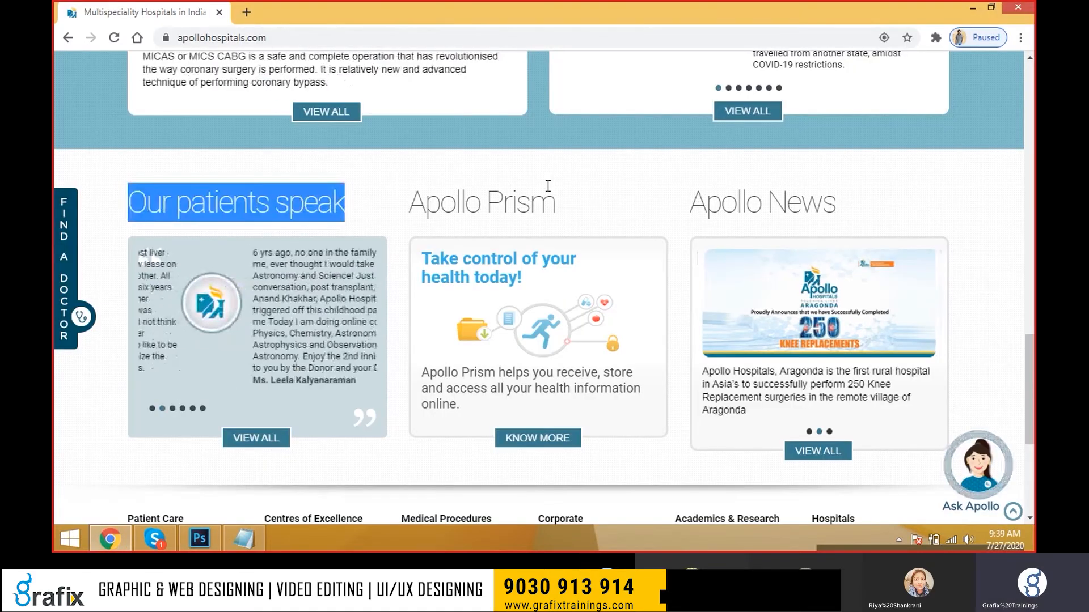
pyautogui.hotkey('alt', 'Tab')
pyautogui.hotkey('alt', 'Tab')
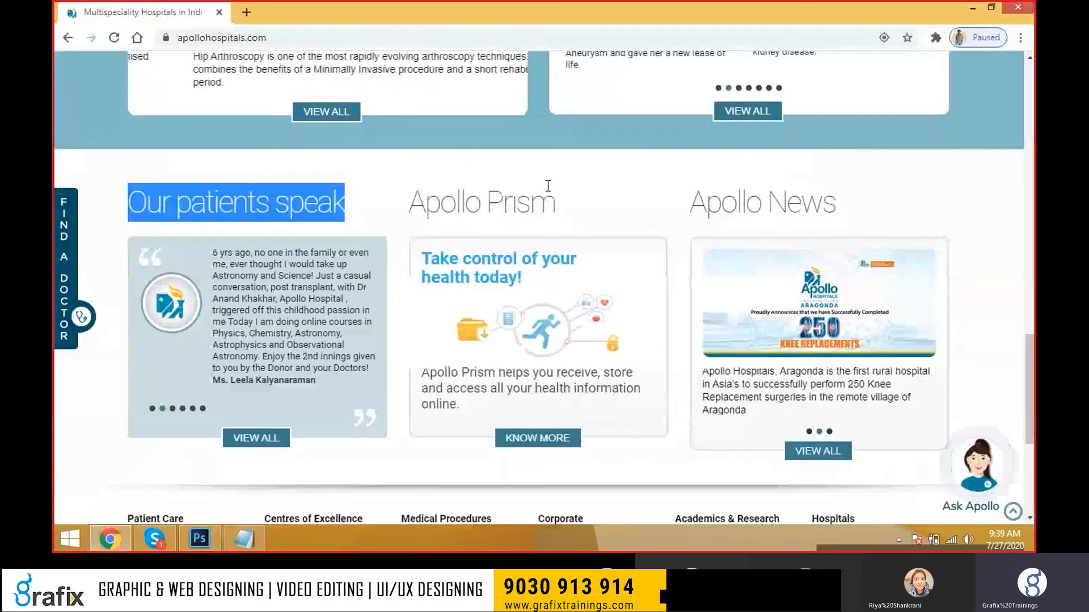
pyautogui.hotkey('alt', 'Tab')
pyautogui.write('APOLLO PRISM')
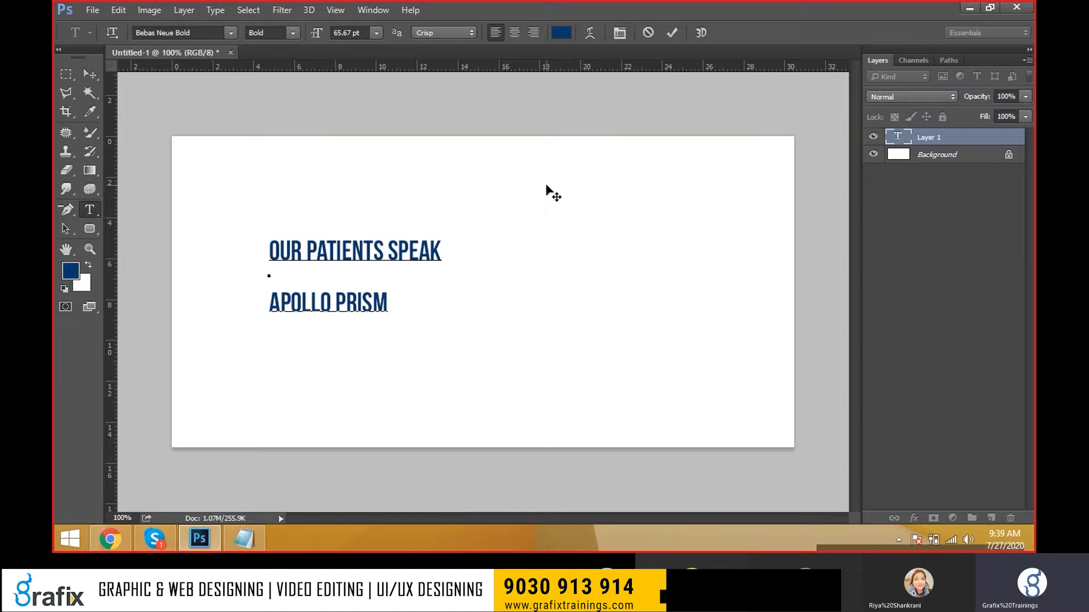
# Try a third line reading "ASFFASFA" below "APOLLO PRISM" and erase it again
pyautogui.write('ASFFASFA')
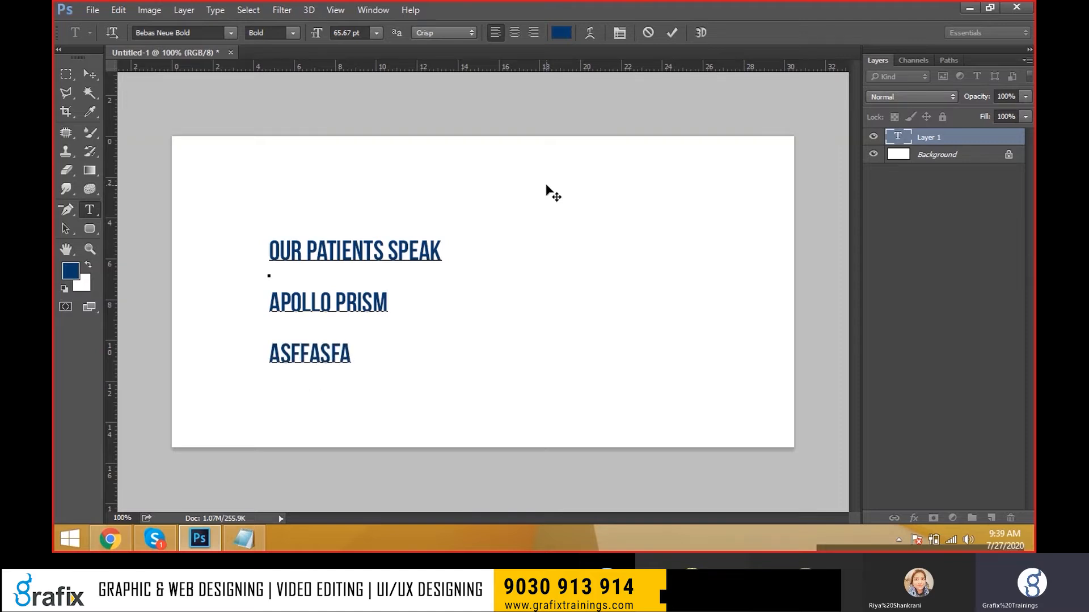
pyautogui.press('BackSpace')
pyautogui.press('BackSpace')
pyautogui.press('BackSpace')
pyautogui.press('BackSpace')
pyautogui.press('BackSpace')
pyautogui.press('BackSpace')
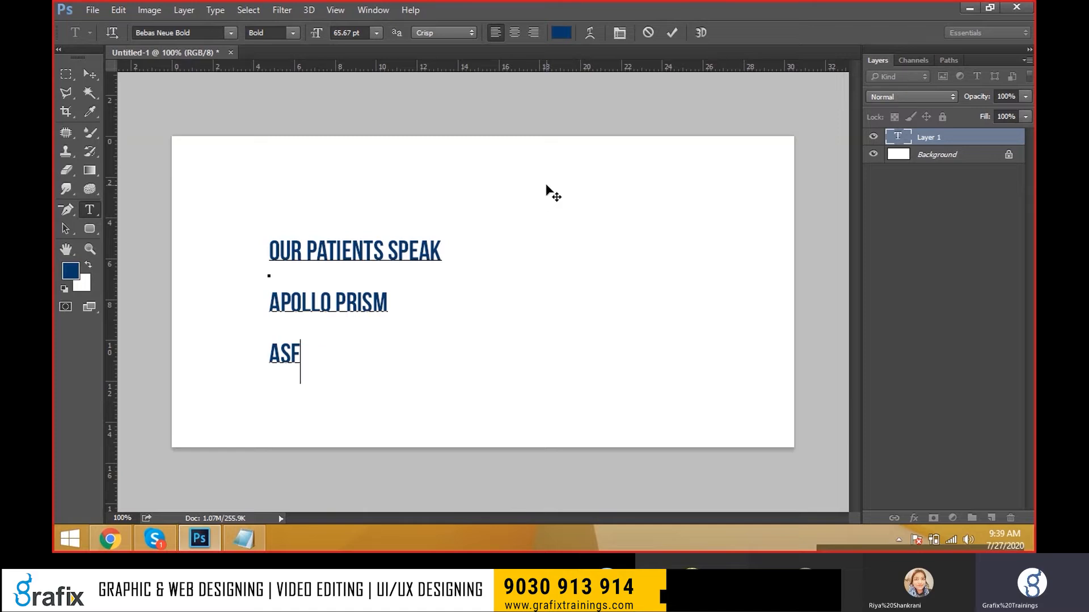
pyautogui.press('BackSpace')
pyautogui.press('BackSpace')
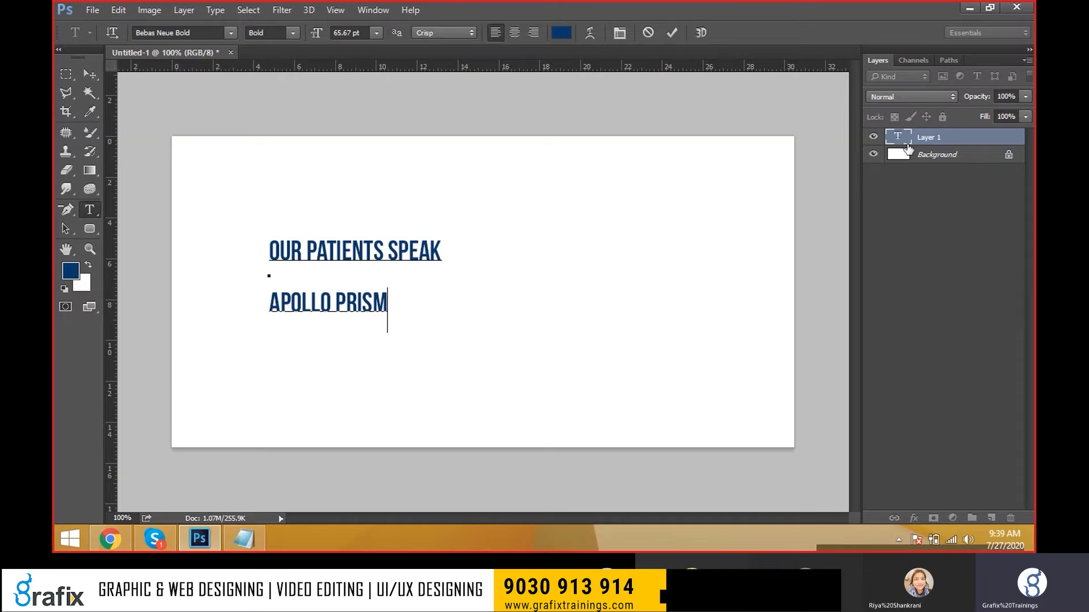
# Commit the two-line text and move it straight up toward the canvas's upper edge
pyautogui.click(90, 74)
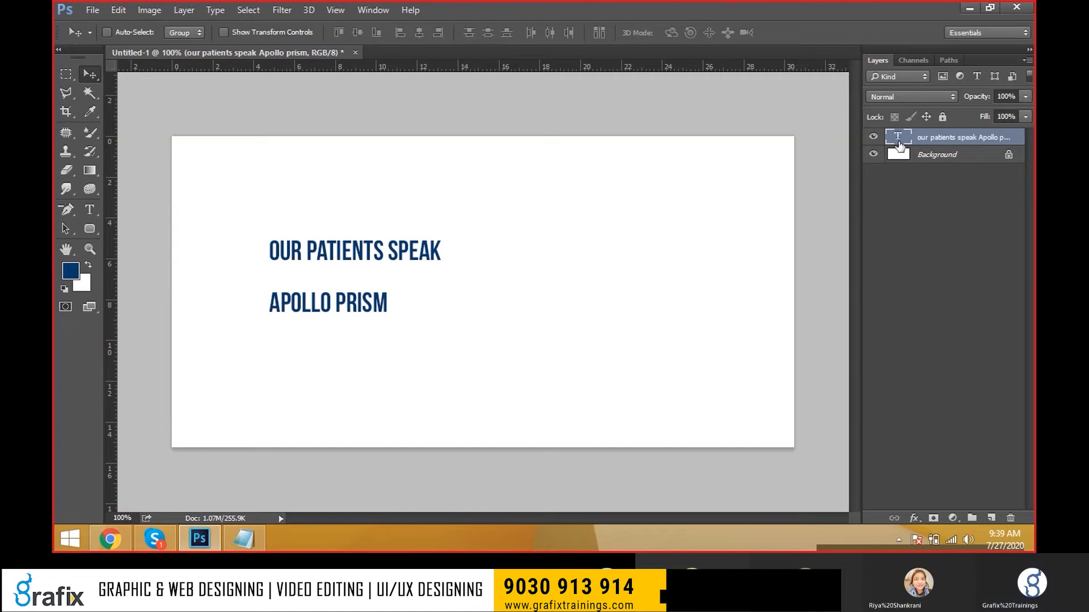
pyautogui.moveTo(309, 294); pyautogui.dragTo(364, 240)
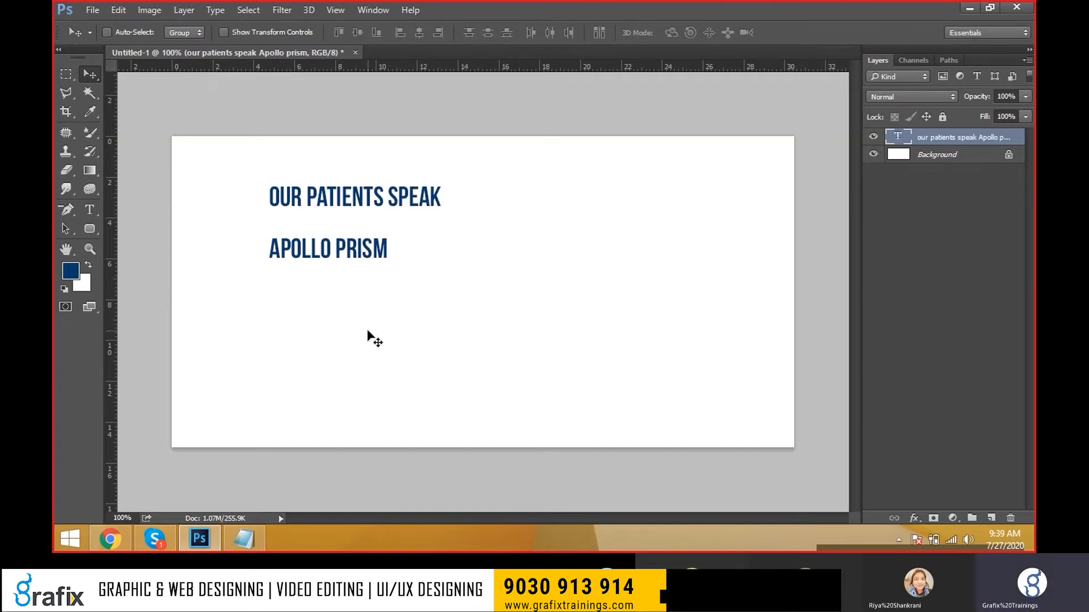
# Start a separate artistic text below the two headings with the Horizontal Type Tool and enter "HELLO GOOD MORNING"
pyautogui.press('t')
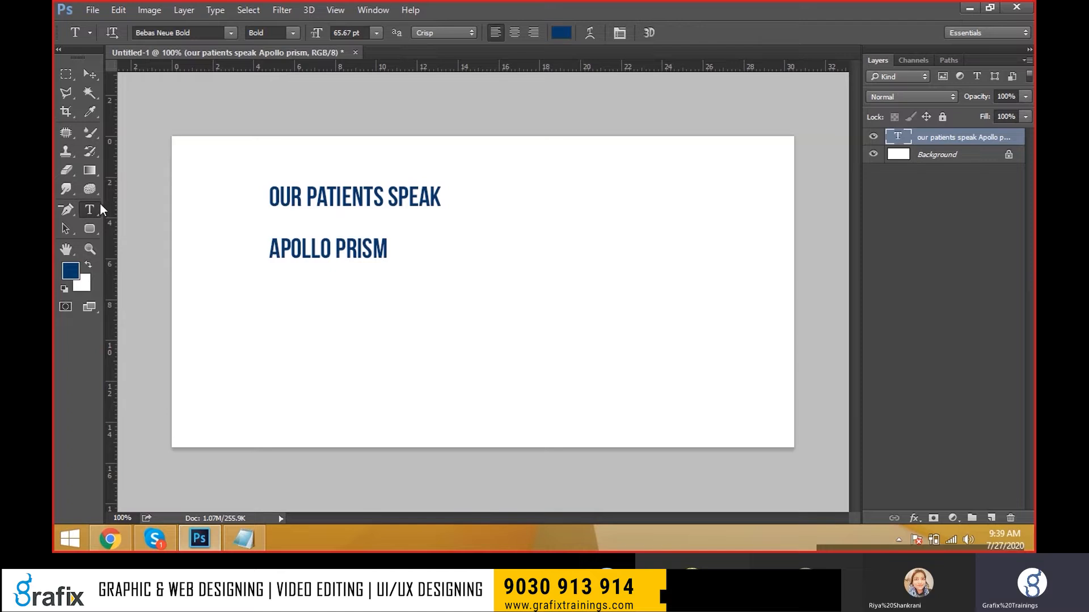
pyautogui.rightClick(99, 205)
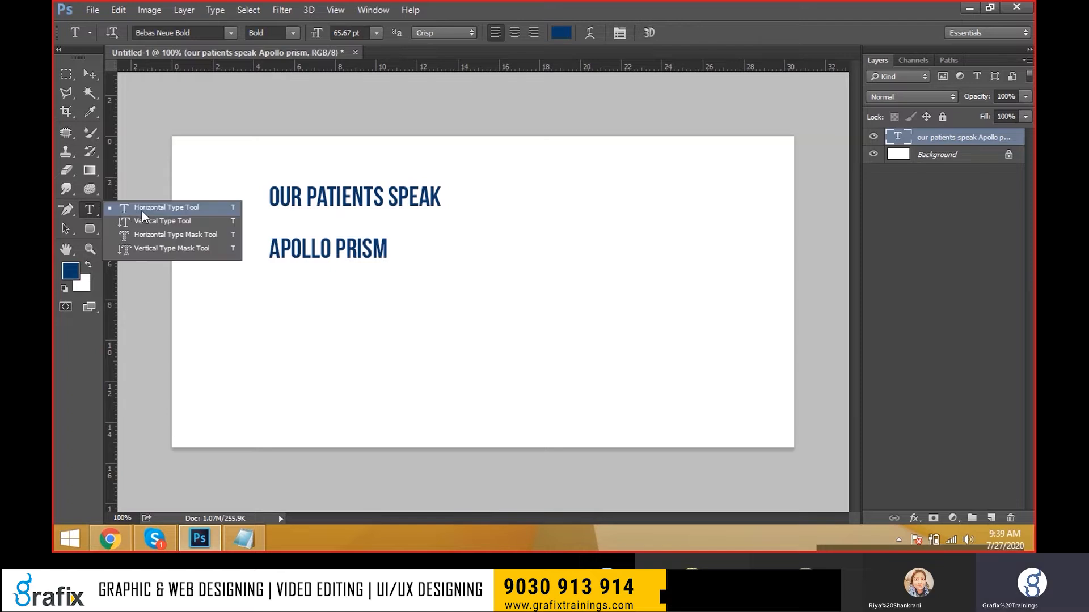
pyautogui.click(142, 211)
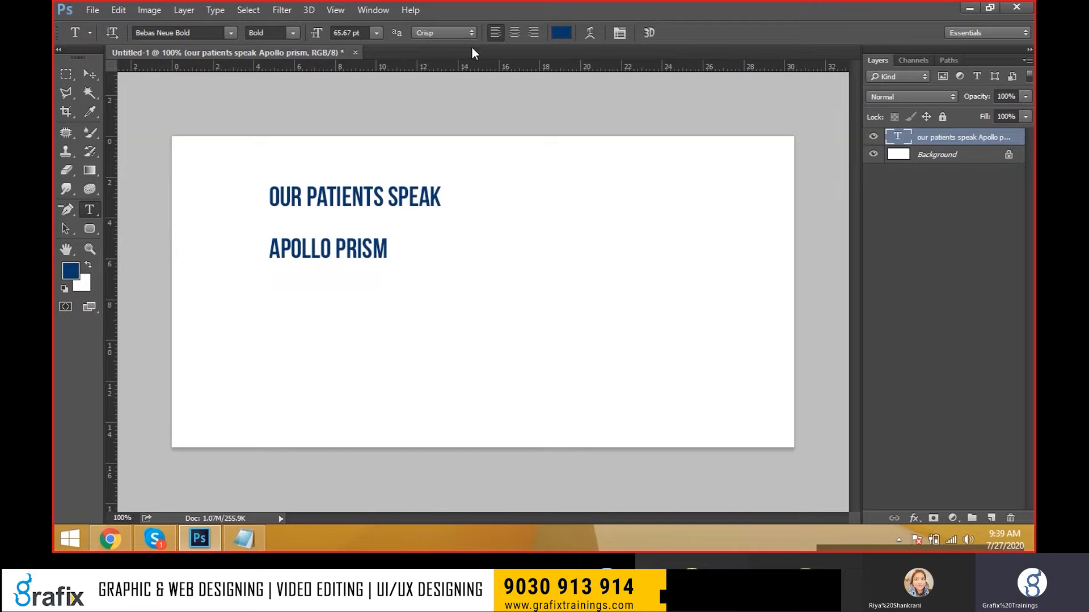
pyautogui.rightClick(91, 207)
pyautogui.click(131, 207)
pyautogui.click(231, 344)
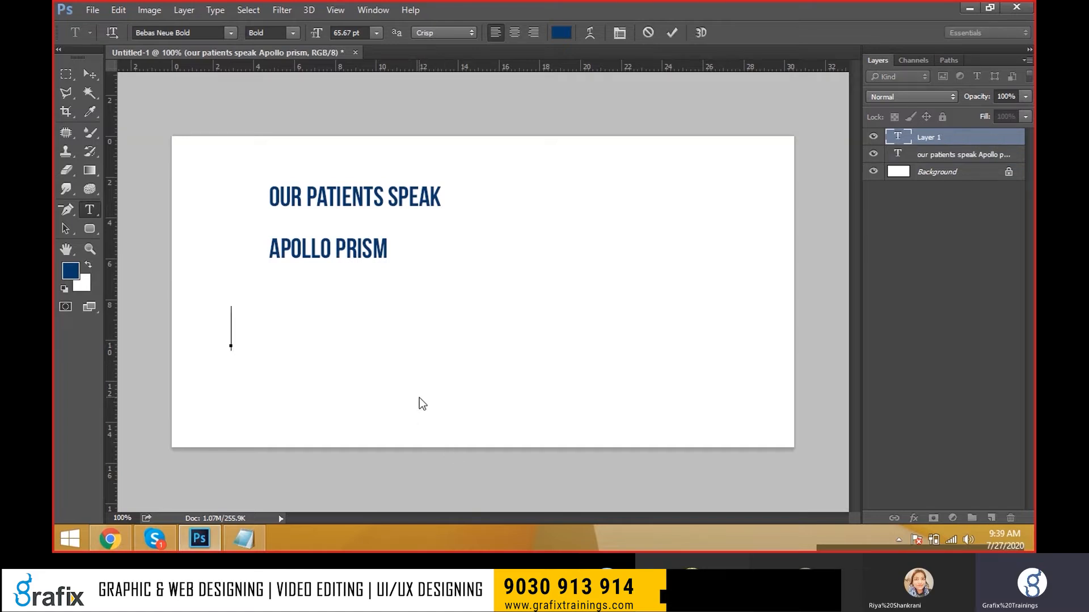
pyautogui.write('HELLO GOOD M')
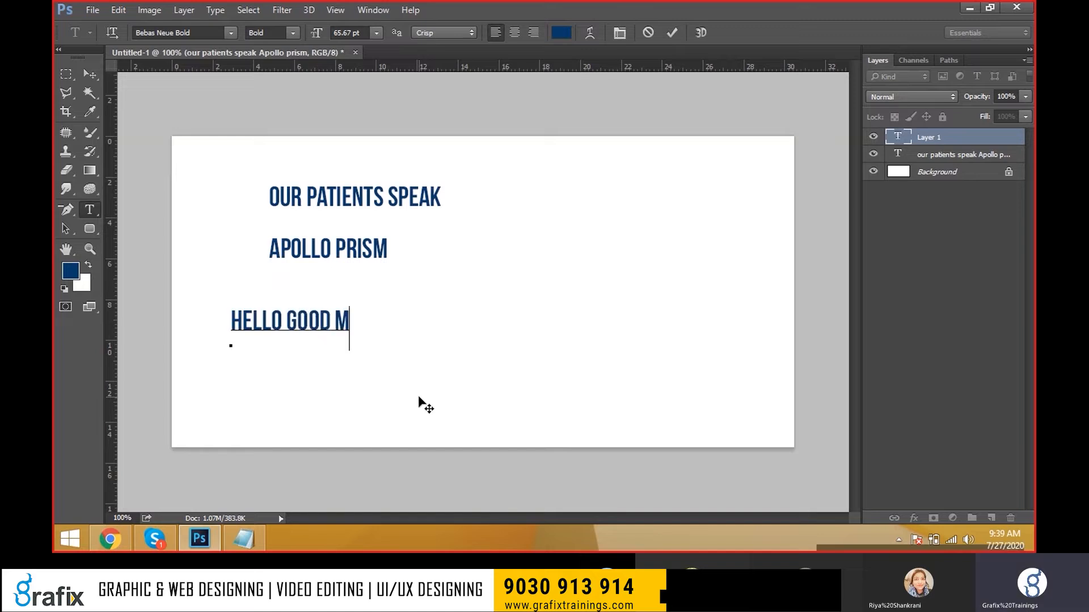
pyautogui.write('ORNING')
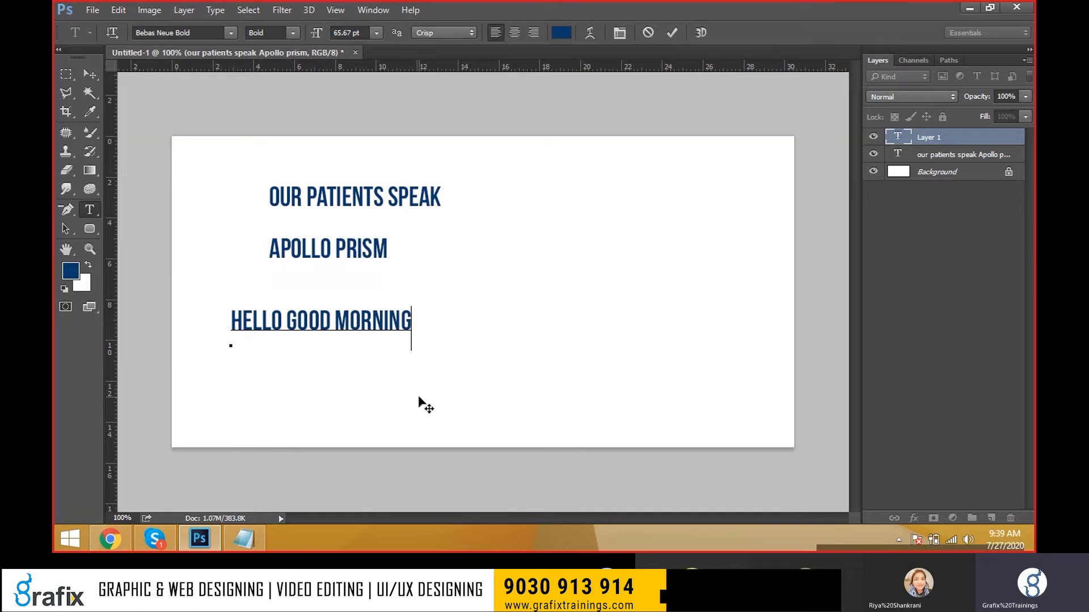
# Try a second line reading "HELLO" below "HELLO GOOD MORNING" and erase it again
pyautogui.press('Return')
pyautogui.write('HELLO')
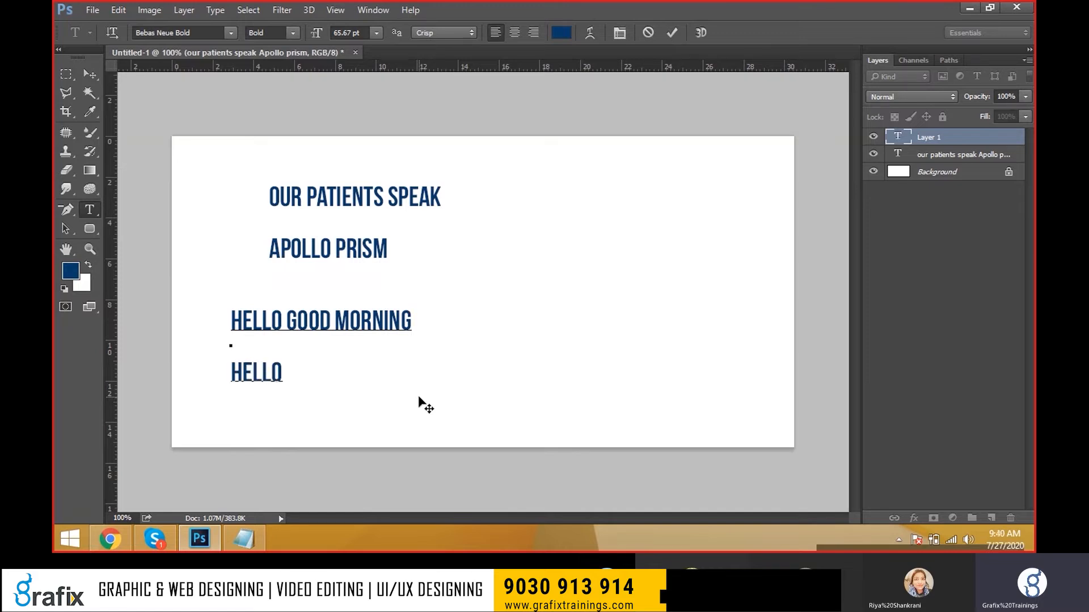
pyautogui.press('BackSpace')
pyautogui.press('BackSpace')
pyautogui.press('BackSpace')
pyautogui.press('BackSpace')
pyautogui.press('BackSpace')
pyautogui.press('BackSpace')
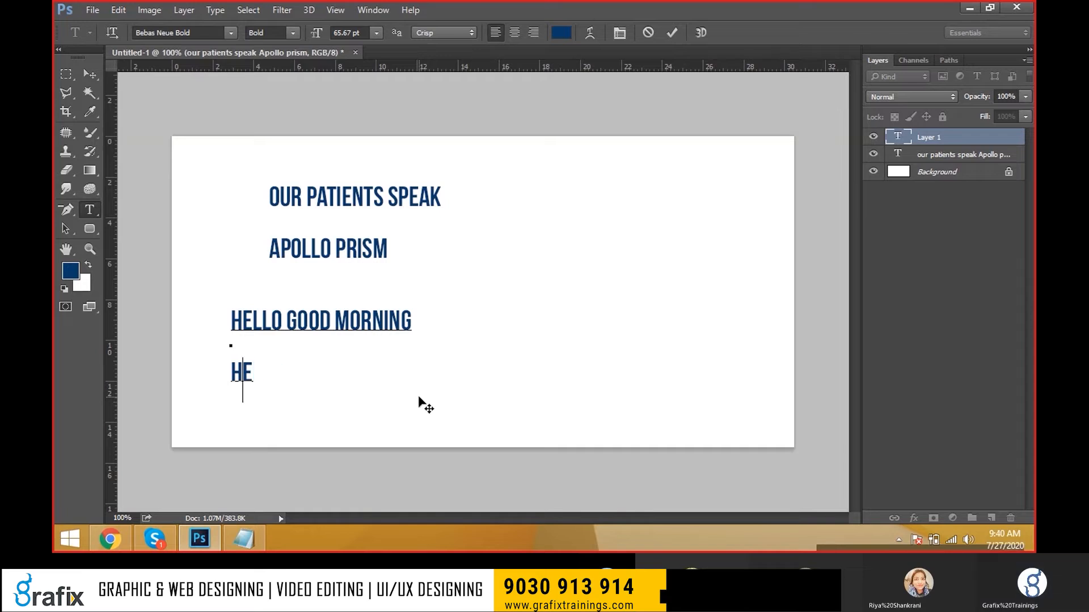
# Add "HELLO GOOD AFTERNOON" and "HELLO GOOD EVENING" as separate lines below "HELLO GOOD MORNING"
pyautogui.press('Return')
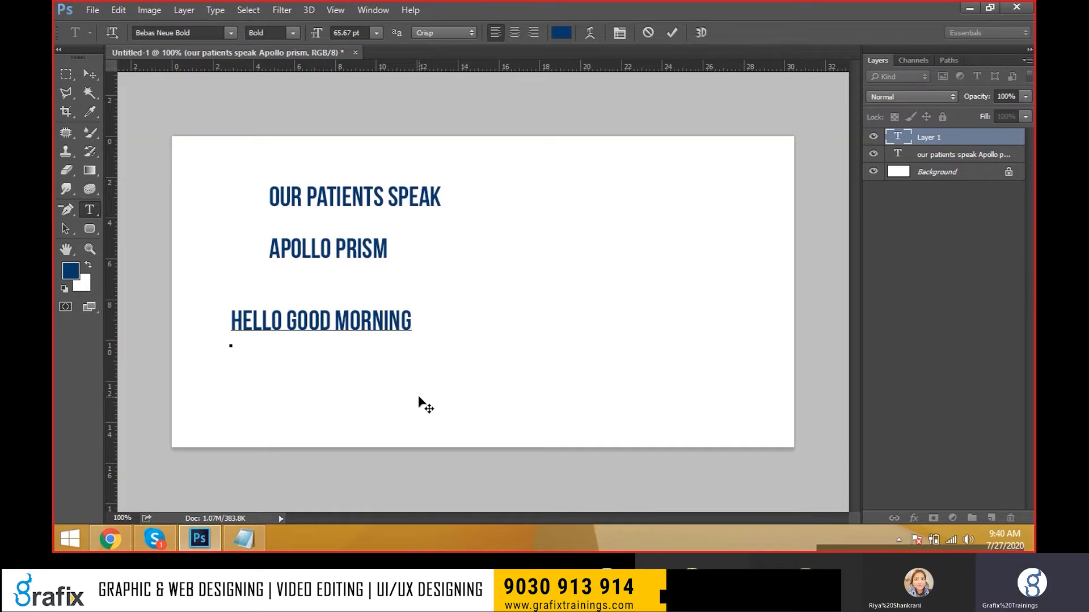
pyautogui.write('HELLO GOOD AFTERNOON')
pyautogui.press('Return')
pyautogui.write('HELLO GOOD EVEN ING')
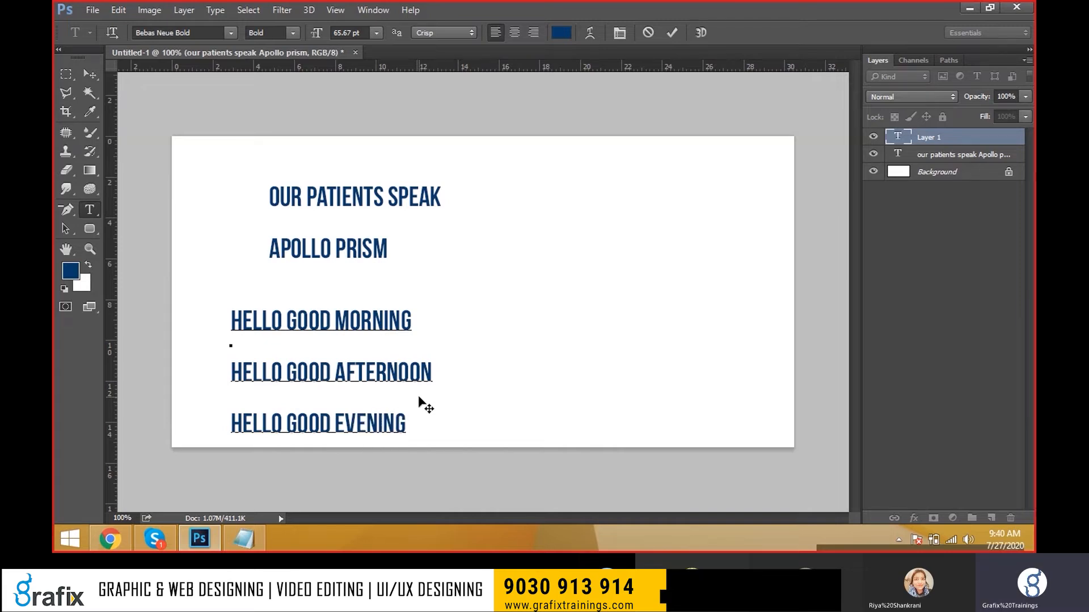
# Shift the three-line greeting text slightly upward while editing it and select all of its lines
pyautogui.moveTo(242, 325); pyautogui.dragTo(215, 300)
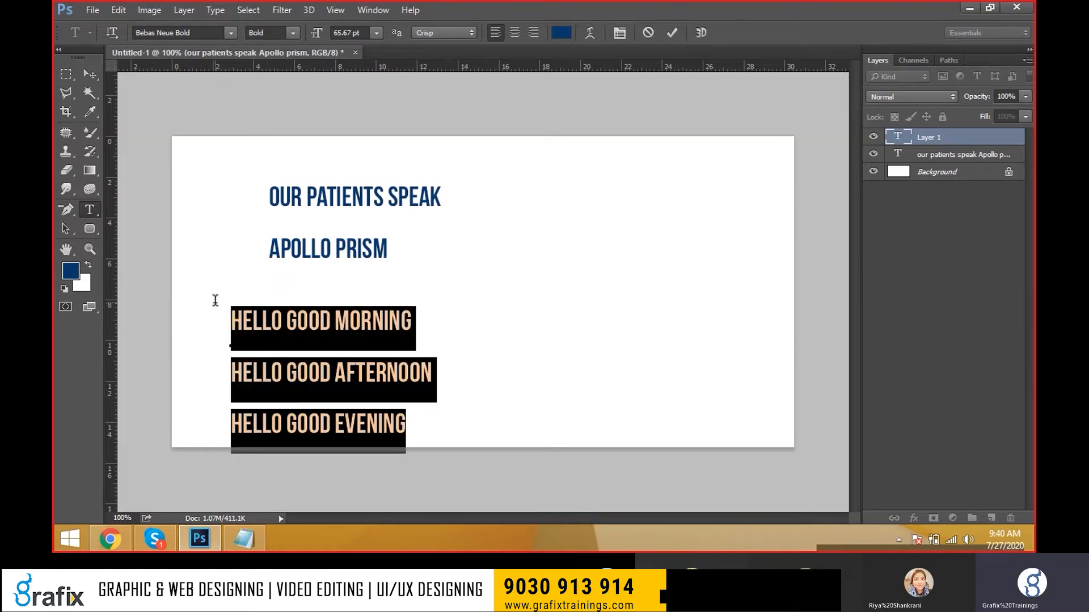
pyautogui.click(405, 370)
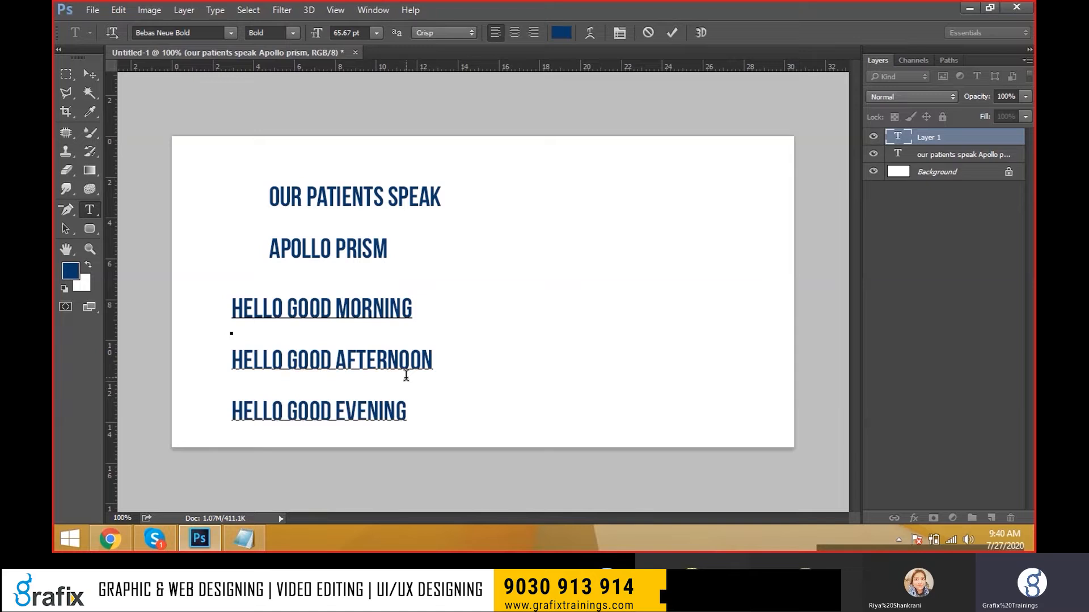
pyautogui.click(407, 419)
pyautogui.moveTo(407, 420); pyautogui.dragTo(230, 310)
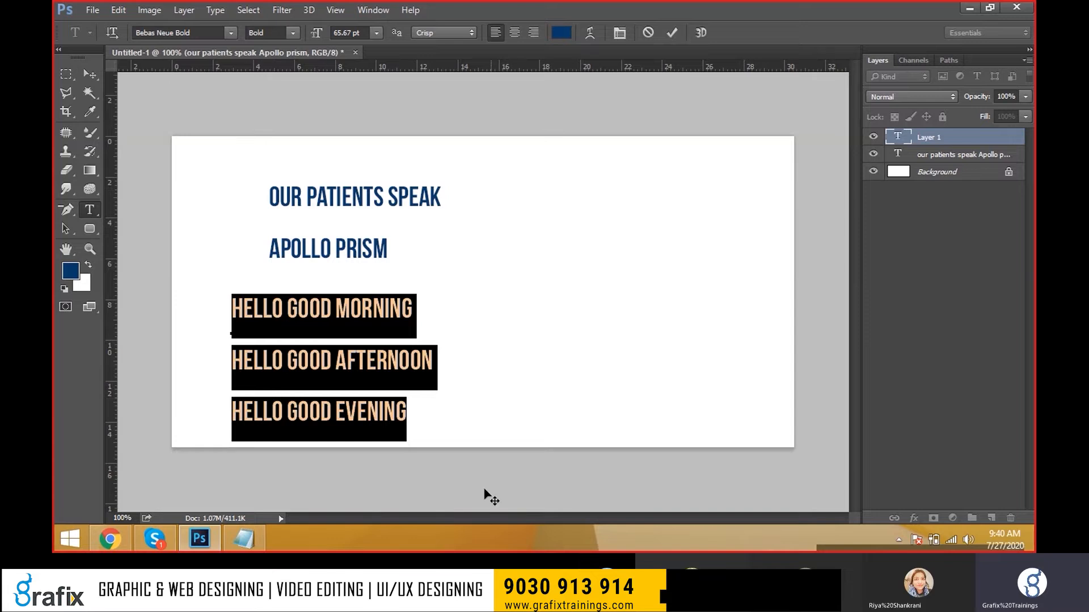
# Preview successive fonts on the selected greeting lines, going through the font list as far as Book Antiqua Bold
pyautogui.moveTo(413, 406); pyautogui.dragTo(227, 319)
pyautogui.click(218, 32)
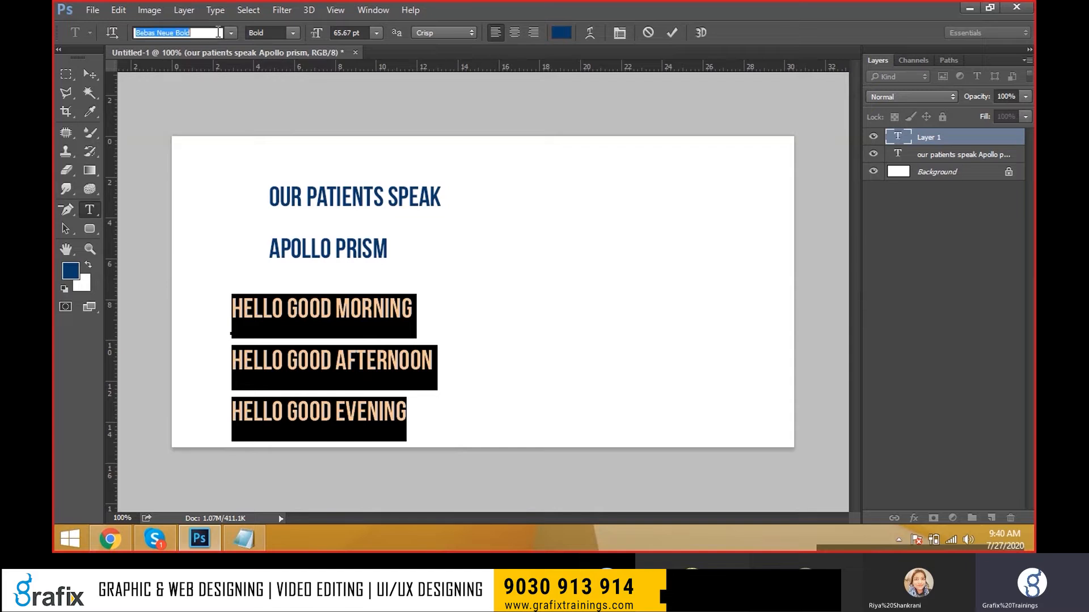
pyautogui.press('Down')
pyautogui.press('Down')
pyautogui.press('Down')
pyautogui.press('Down')
pyautogui.press('Down')
pyautogui.press('Down')
pyautogui.press('Down')
pyautogui.press('Down')
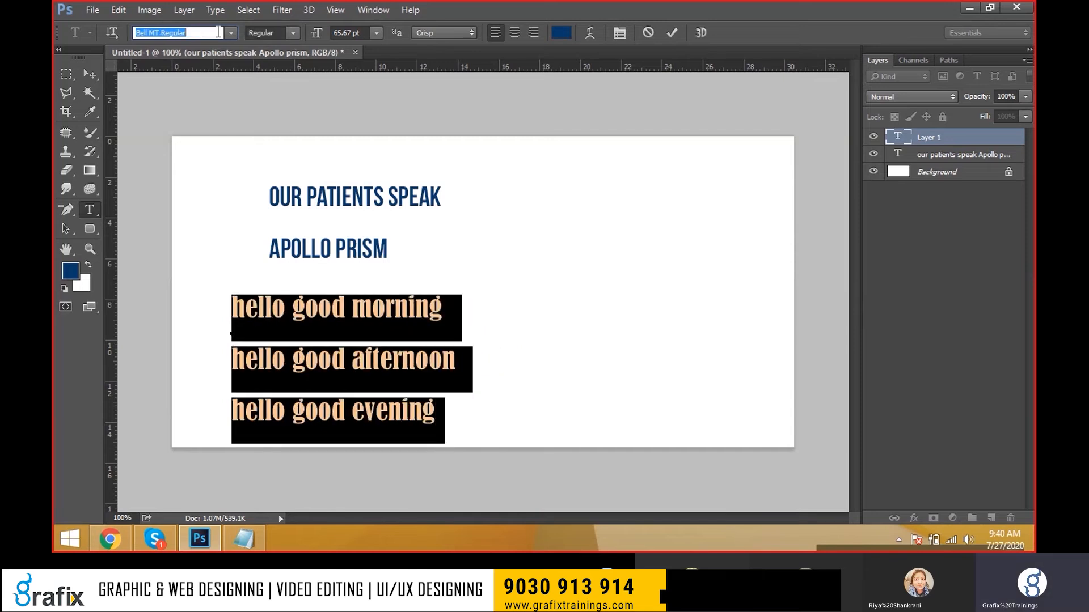
pyautogui.press('Down')
pyautogui.press('Down')
pyautogui.press('Down')
pyautogui.press('Down')
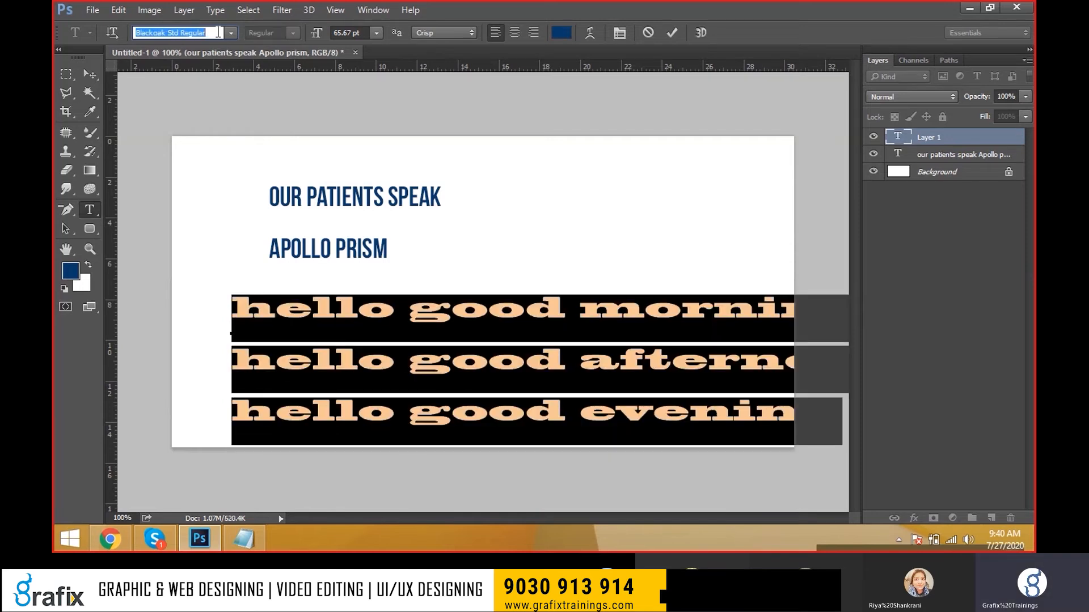
pyautogui.press('Down')
pyautogui.press('Down')
pyautogui.press('Down')
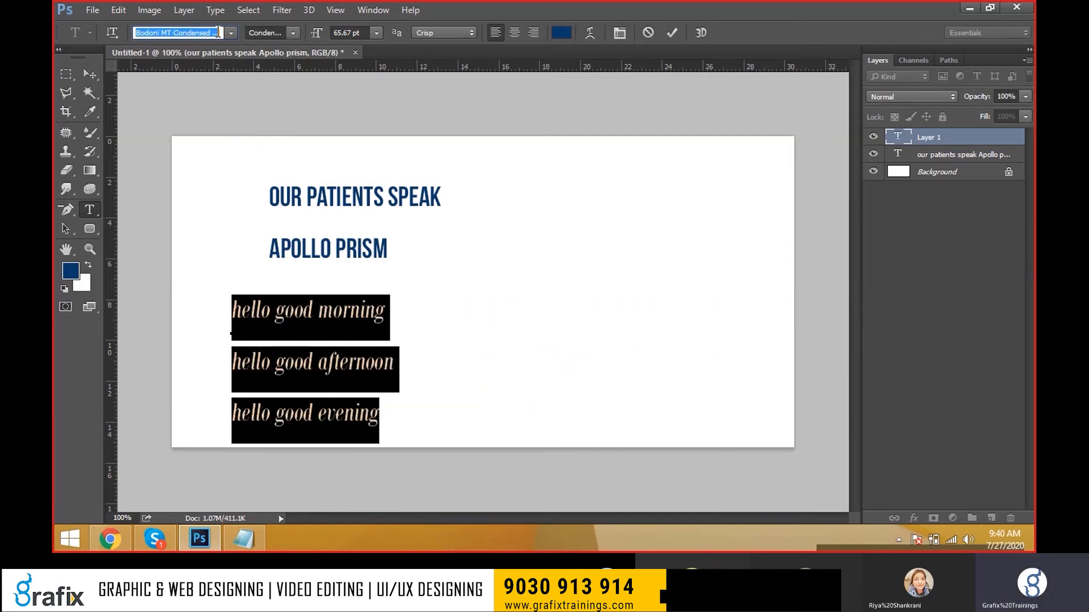
pyautogui.press('Down')
pyautogui.press('Down')
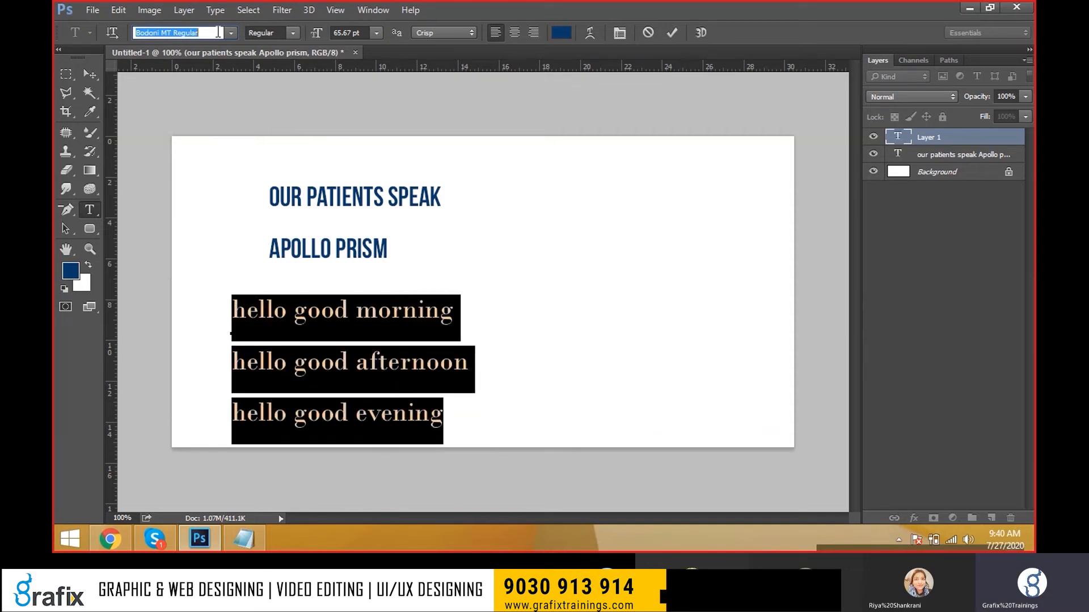
pyautogui.press('Down')
pyautogui.press('Down')
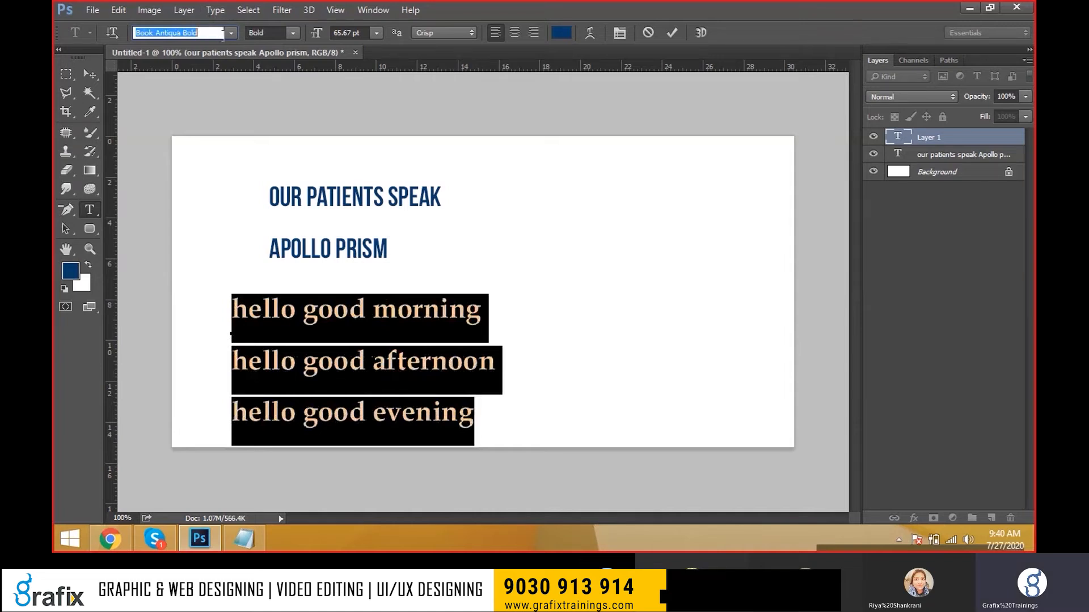
# Set the greeting lines back to the Bebas Neue Bold font
pyautogui.click(230, 33)
pyautogui.click(225, 142)
pyautogui.click(201, 33)
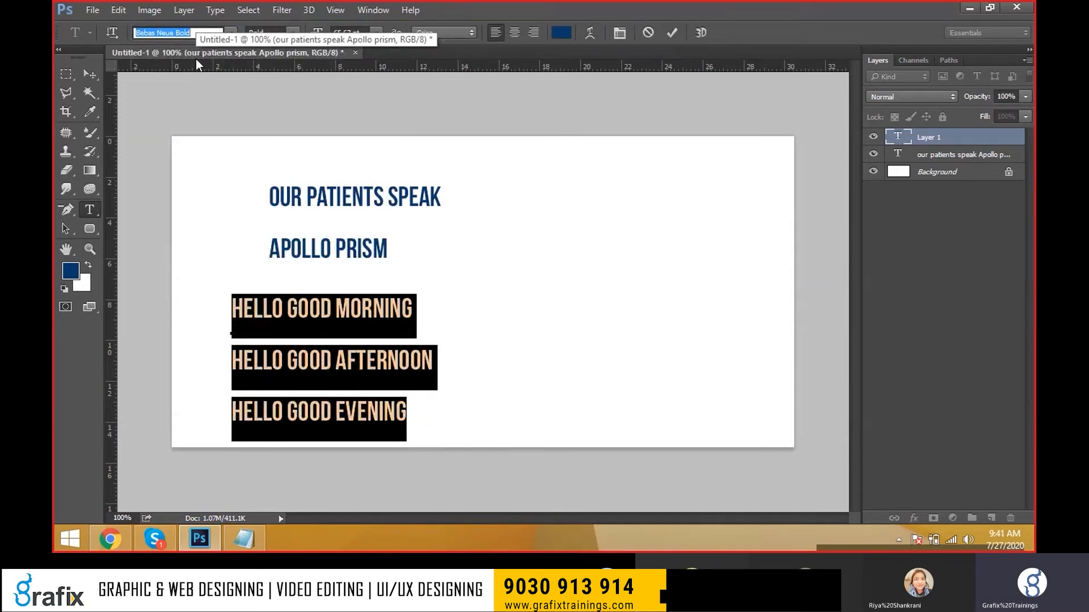
# Search the fonts for "beba" and apply Bebas Neue Bold to the greeting lines
pyautogui.click(197, 35)
pyautogui.hotkey('ctrl', 'a')
pyautogui.write('b')
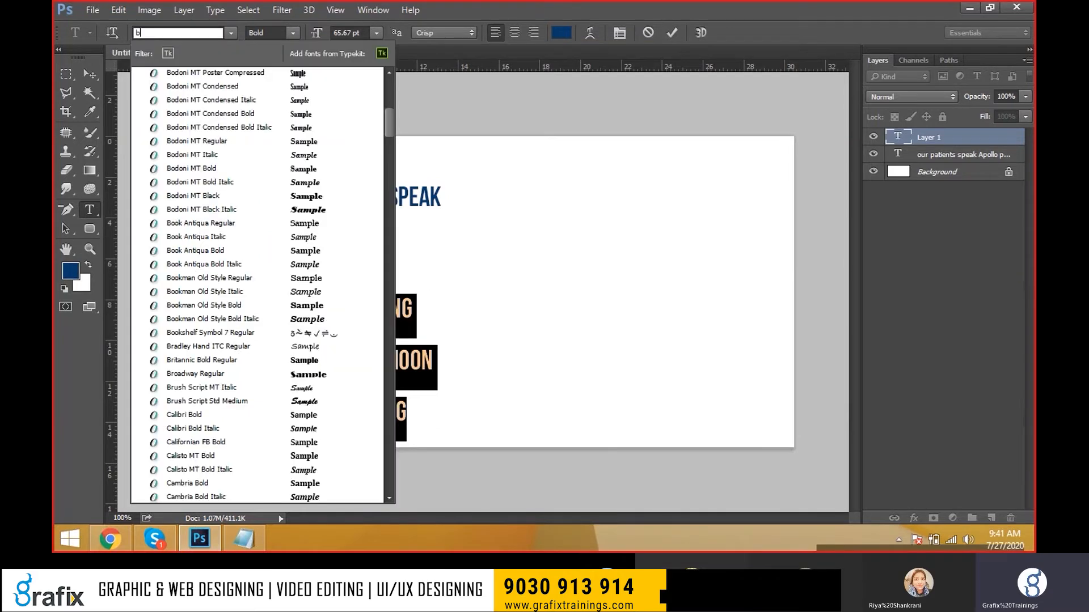
pyautogui.write('eba')
pyautogui.click(211, 143)
pyautogui.click(271, 323)
# Reselect the three greeting lines, search the fonts for "arial" and preview the Arial styles
pyautogui.moveTo(269, 324); pyautogui.dragTo(431, 428)
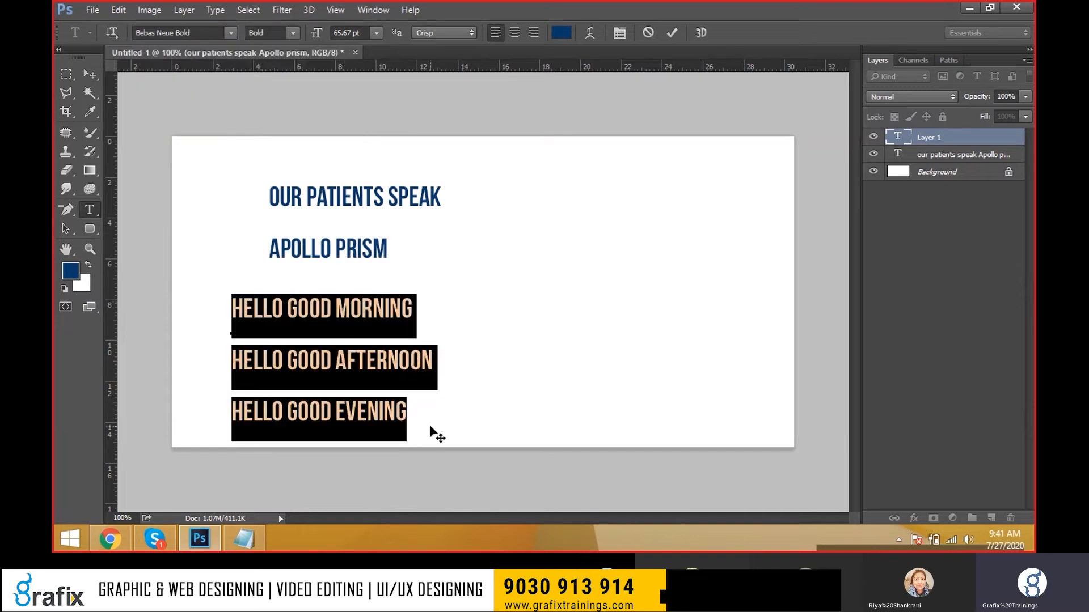
pyautogui.click(215, 33)
pyautogui.write('arial')
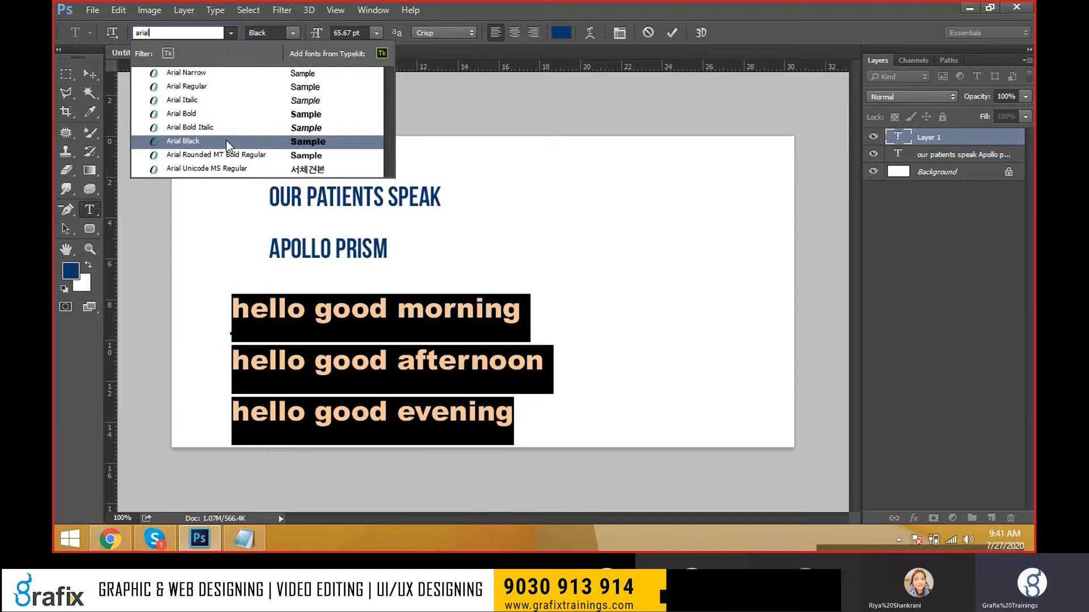
# Search the fonts for "robo" and apply Roboto Thin to the greeting lines
pyautogui.doubleClick(186, 34)
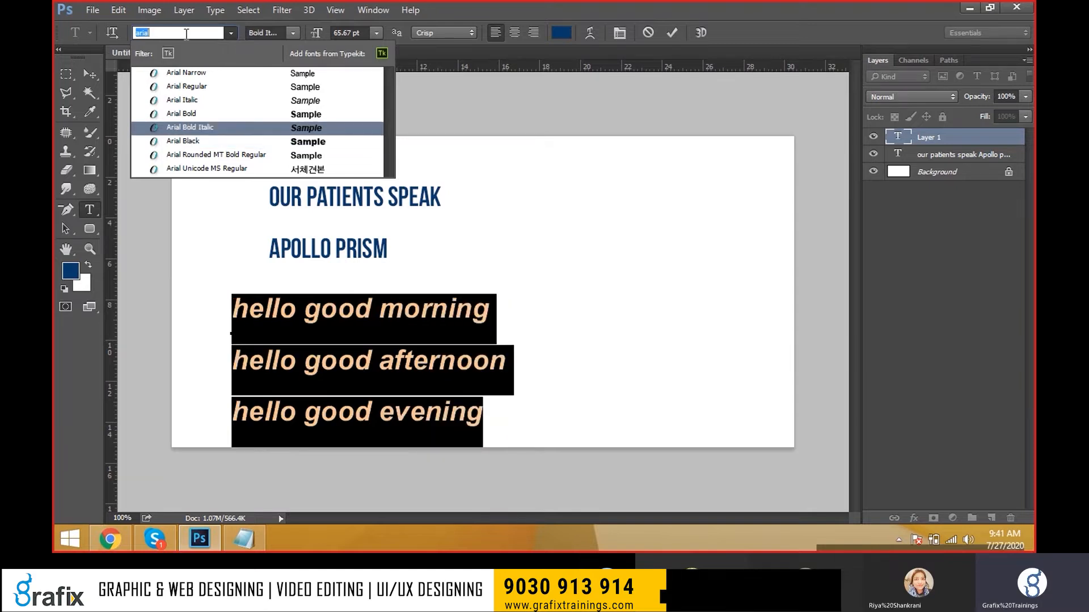
pyautogui.write('robo')
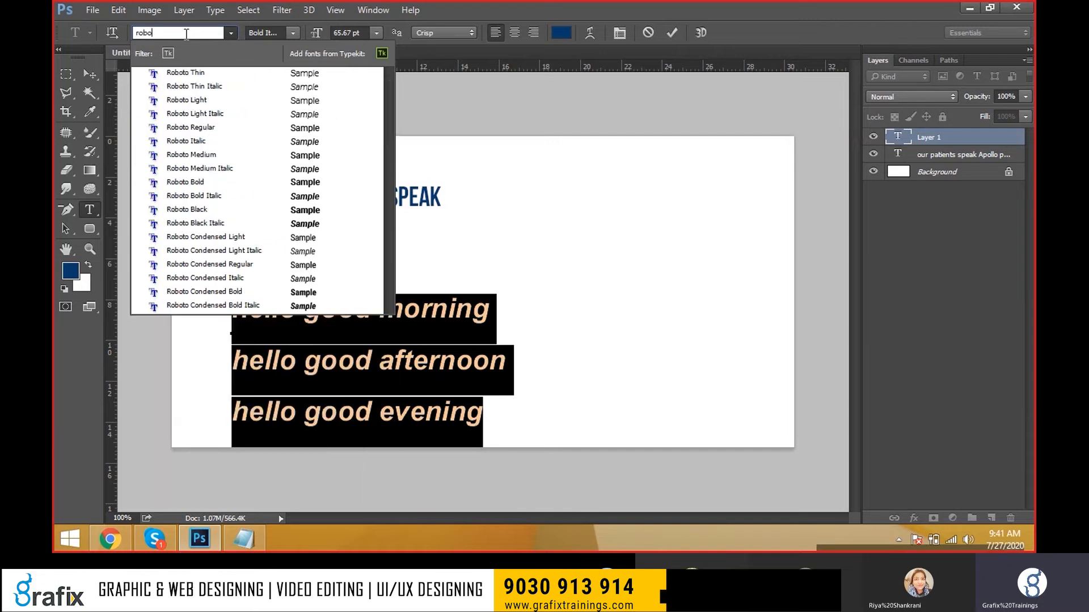
pyautogui.click(204, 73)
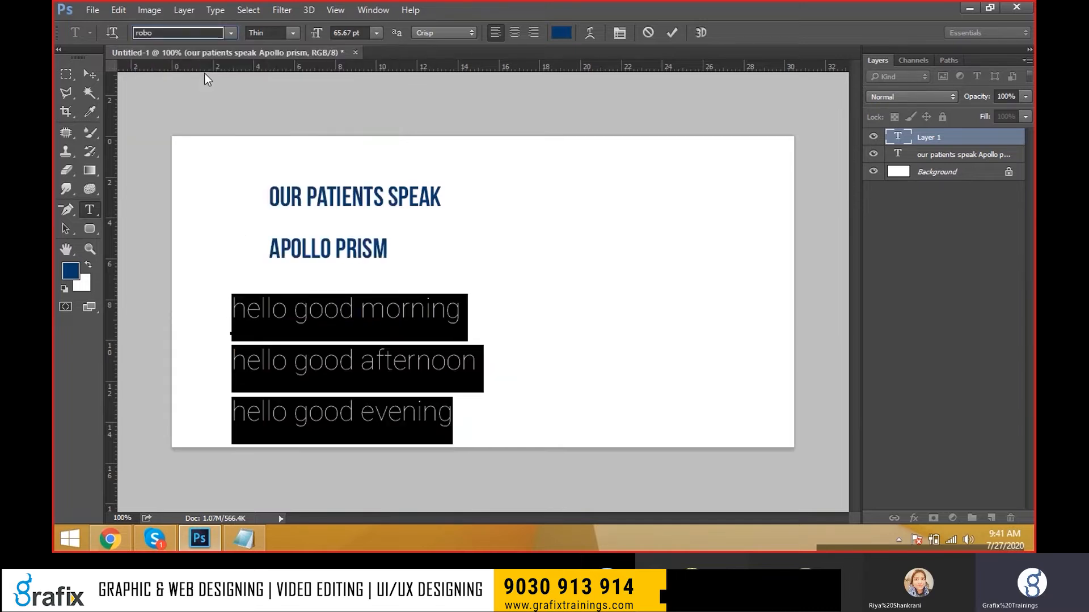
# Reselect the greeting lines and change their font to Roboto Bold, found by searching for "robo"
pyautogui.moveTo(251, 310); pyautogui.dragTo(491, 442)
pyautogui.click(204, 34)
pyautogui.write('r')
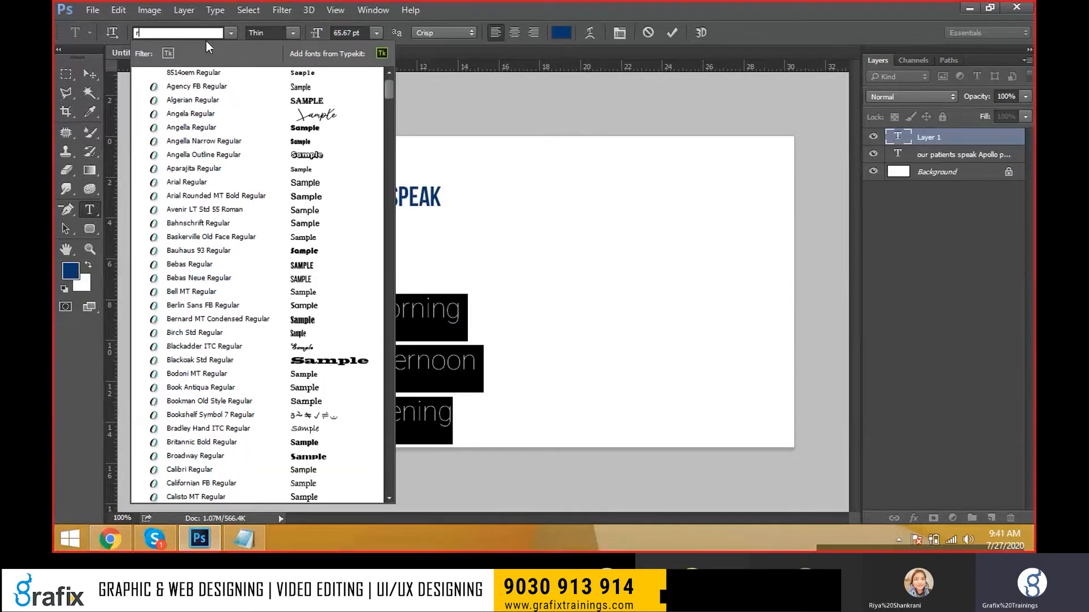
pyautogui.write('obo')
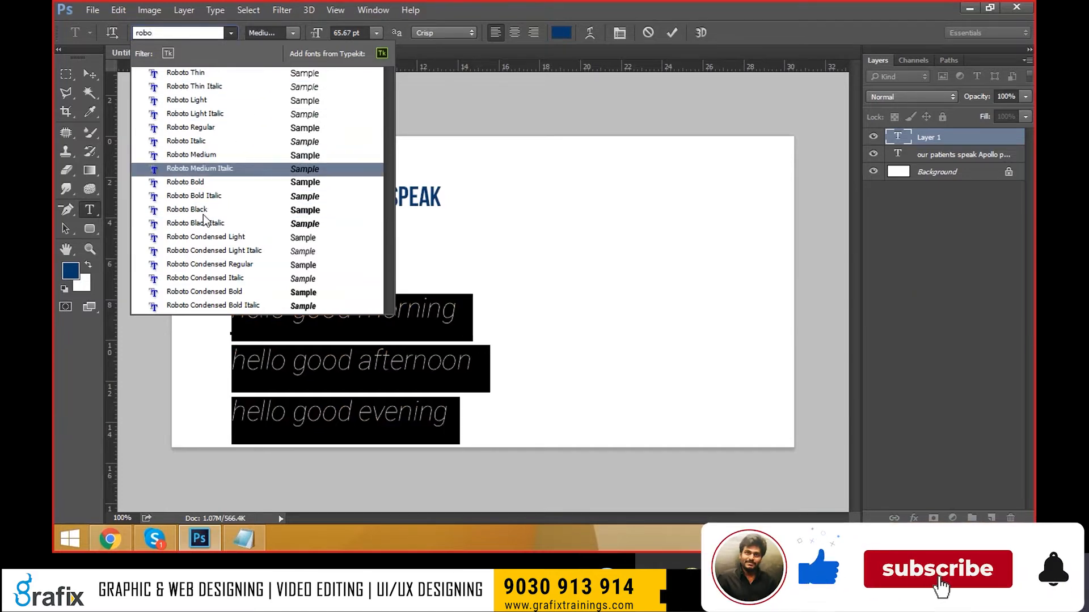
pyautogui.click(198, 183)
pyautogui.click(344, 334)
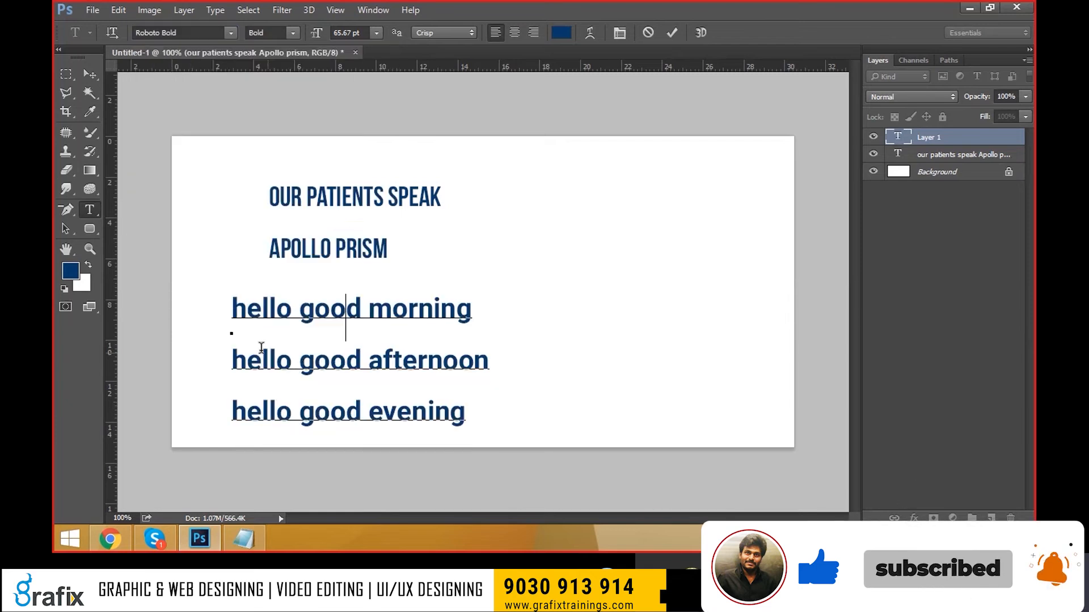
# Move the greeting text slightly up and to the left while editing, reselect its lines and commit it
pyautogui.moveTo(233, 336); pyautogui.dragTo(491, 368)
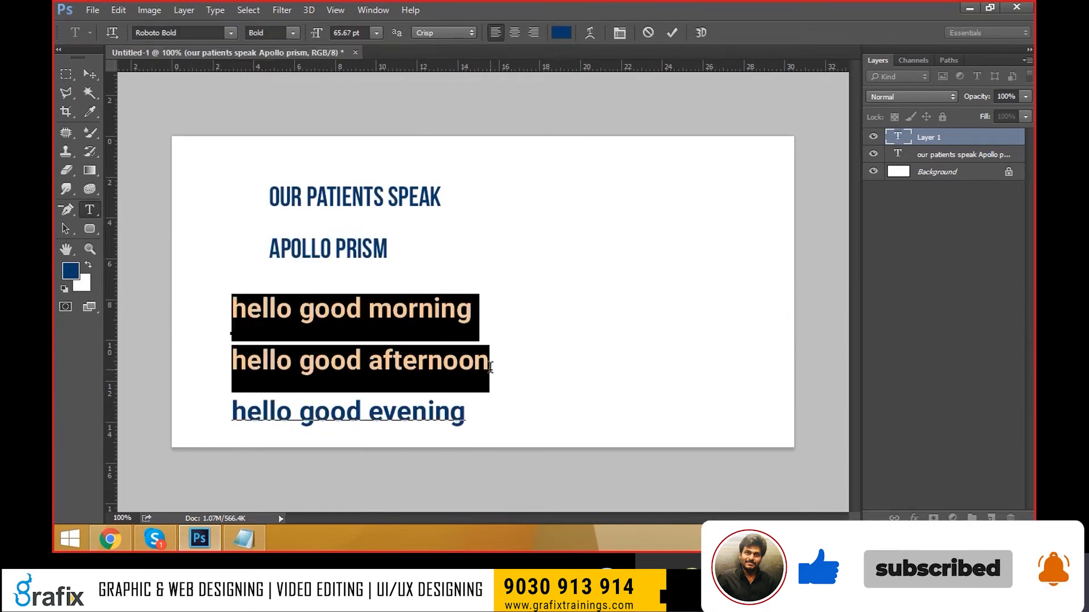
pyautogui.moveTo(465, 430); pyautogui.dragTo(222, 283)
pyautogui.click(458, 393)
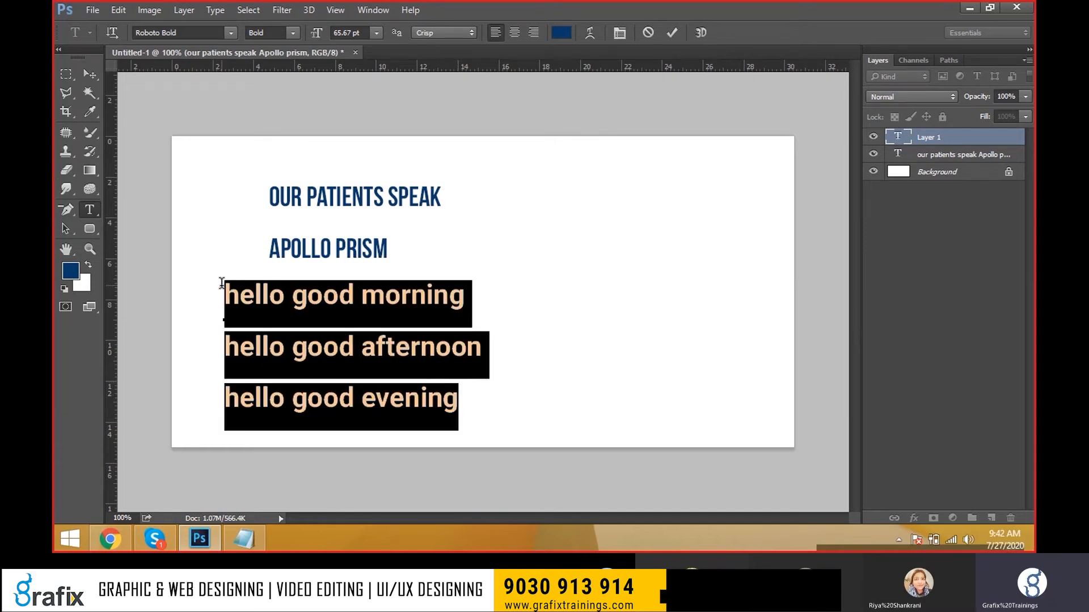
pyautogui.moveTo(222, 284); pyautogui.dragTo(463, 404)
pyautogui.hotkey('ctrl', 'Return')
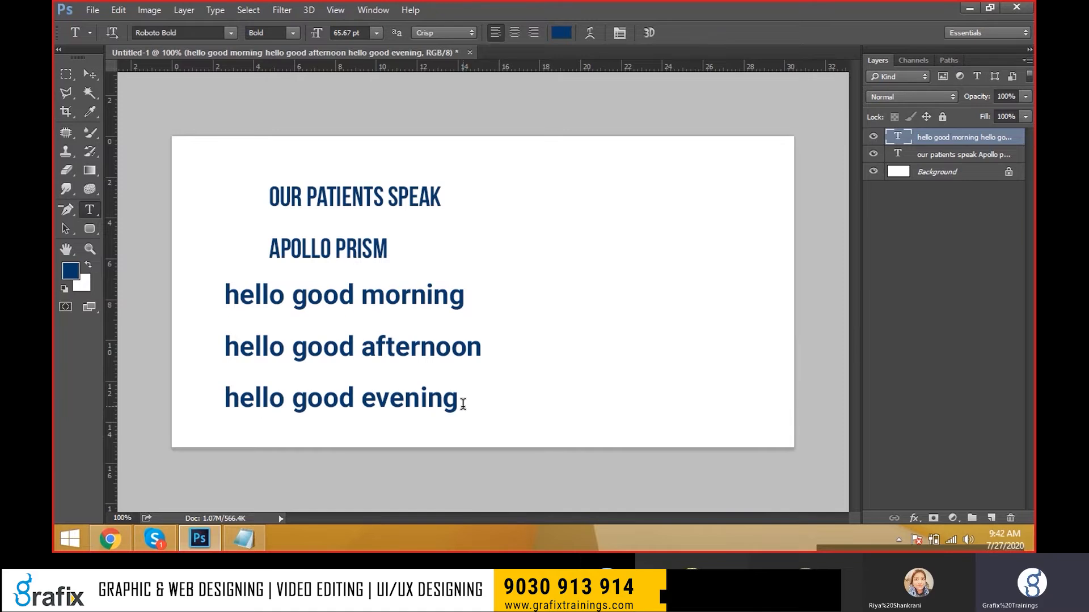
# Shift the greeting text slightly down and right with the Move tool, reopen it for editing and return to the Move tool
pyautogui.press('v')
pyautogui.moveTo(462, 381); pyautogui.dragTo(472, 390)
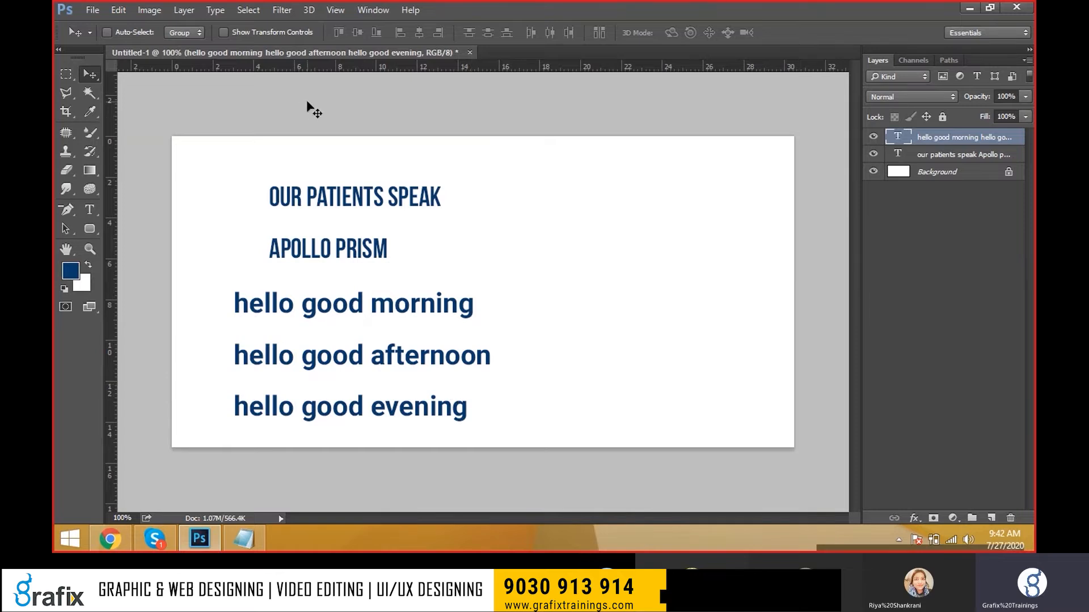
pyautogui.press('t')
pyautogui.click(399, 329)
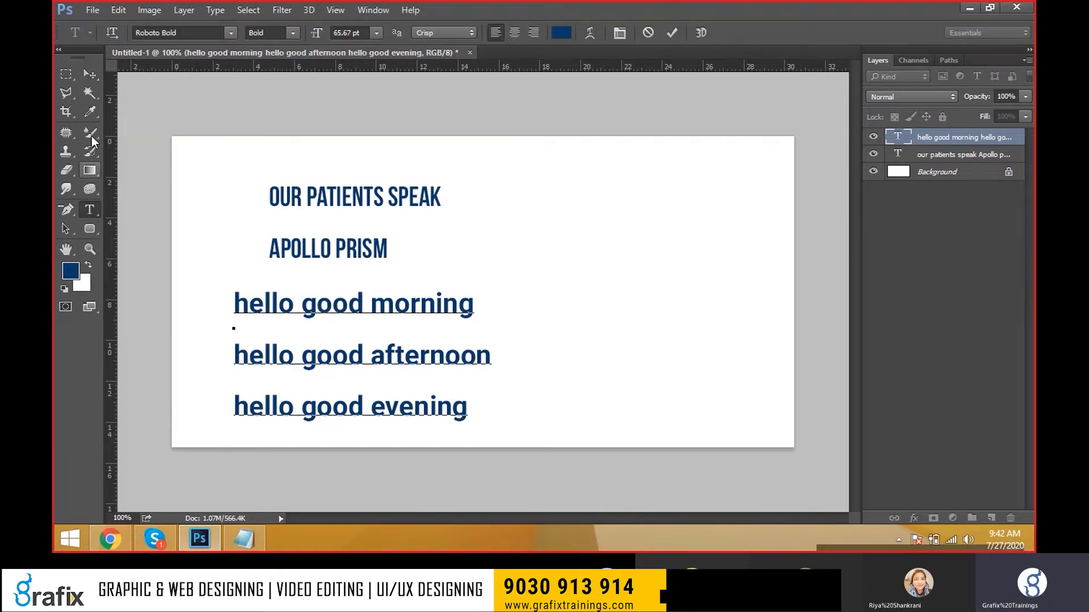
pyautogui.click(89, 74)
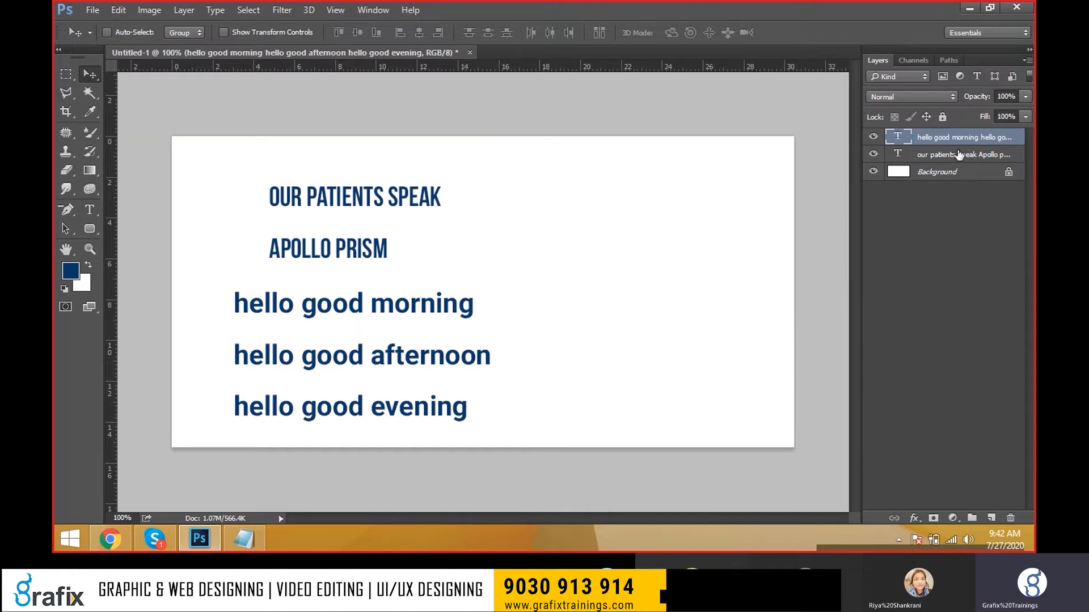
# Move the "OUR PATIENTS SPEAK" text to the canvas's right half and raise the greeting text about 4.2 cm
pyautogui.click(907, 155)
pyautogui.moveTo(311, 194); pyautogui.dragTo(630, 190)
pyautogui.click(964, 138)
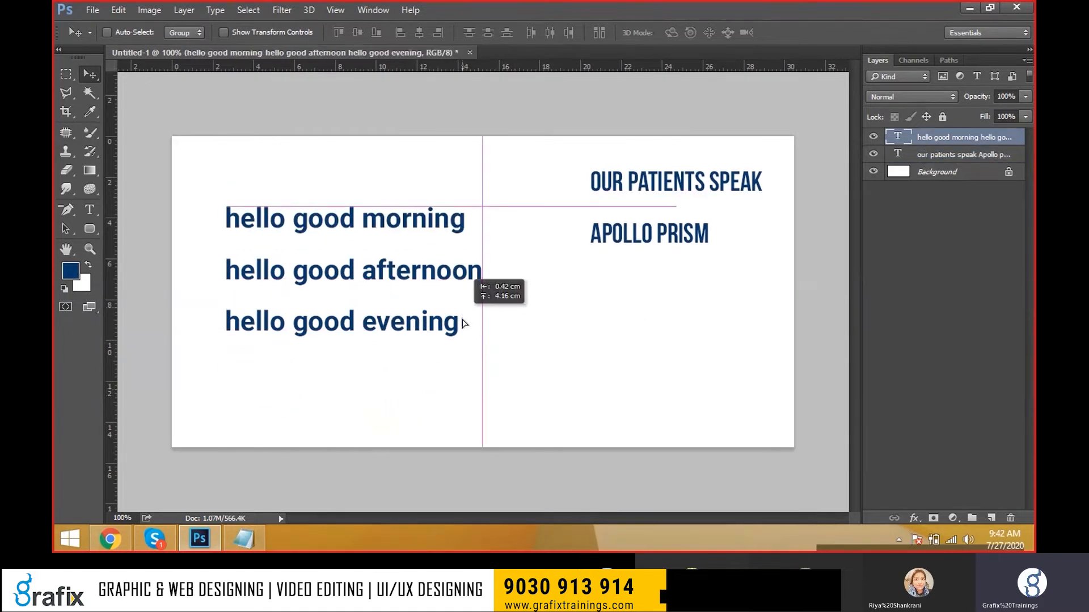
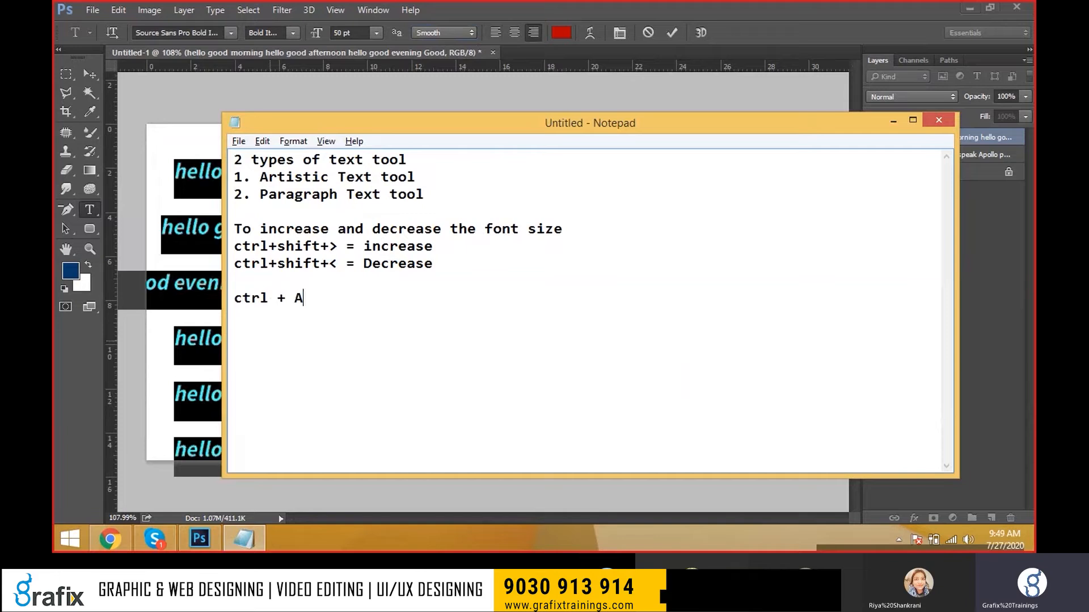
# Complete the shortcut note in Notepad as "ctrl + A = Select all the text area" and return to Photoshop
pyautogui.write('= Select all t')
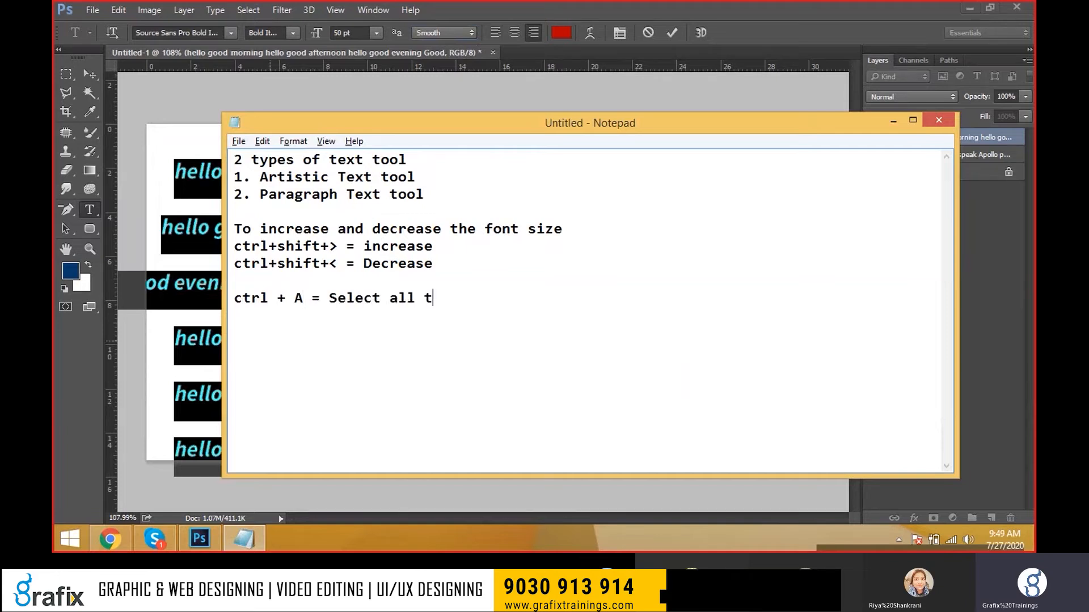
pyautogui.write('he text area')
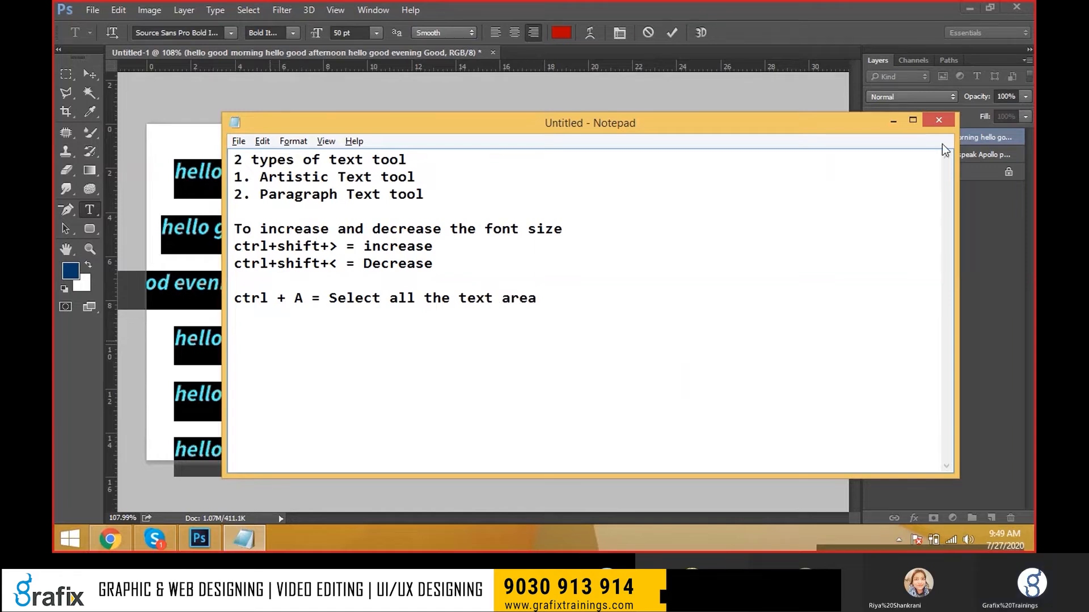
pyautogui.click(893, 121)
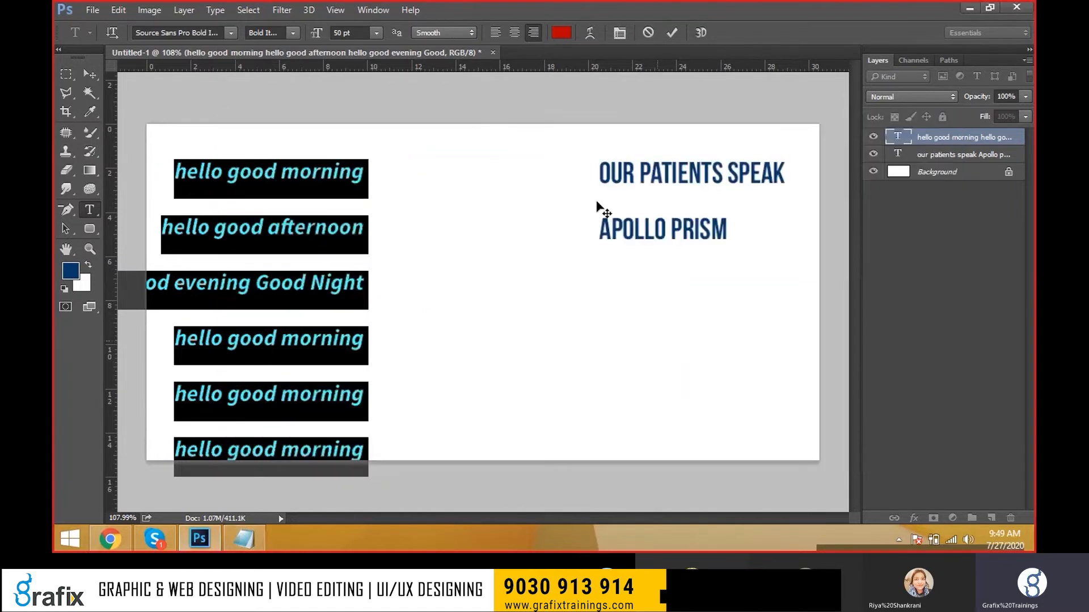
# Bring the Notepad notes back, highlight the explanation of the ctrl + A shortcut and return to Photoshop
pyautogui.hotkey('alt', 'Tab')
pyautogui.moveTo(338, 299); pyautogui.dragTo(537, 300)
pyautogui.click(893, 121)
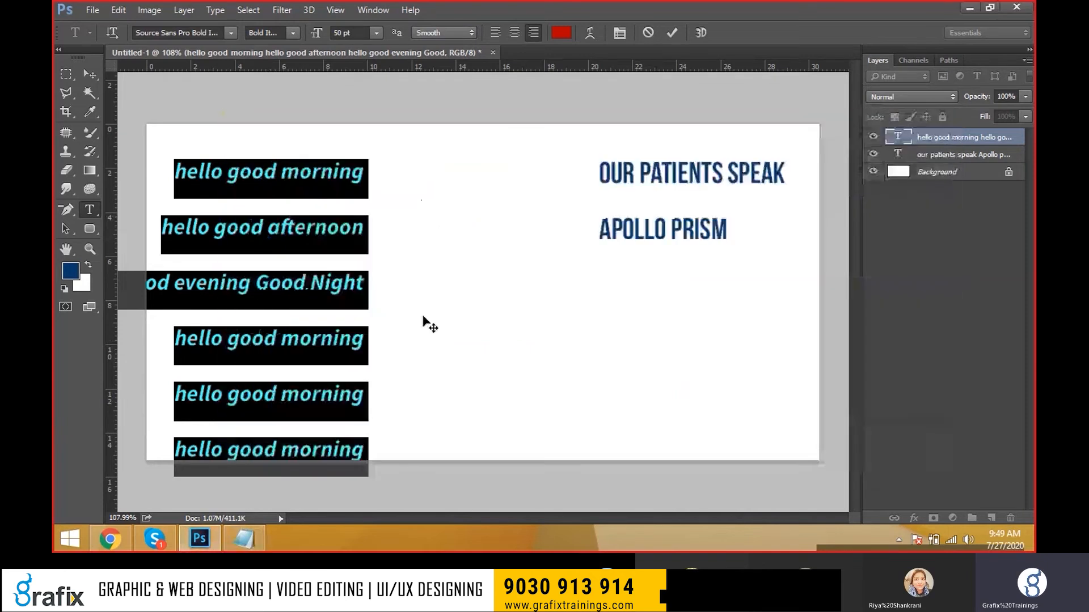
# Select all the greeting text and reduce its font size to 45 pt, followed by 40 pt
pyautogui.click(325, 296)
pyautogui.hotkey('ctrl', 'a')
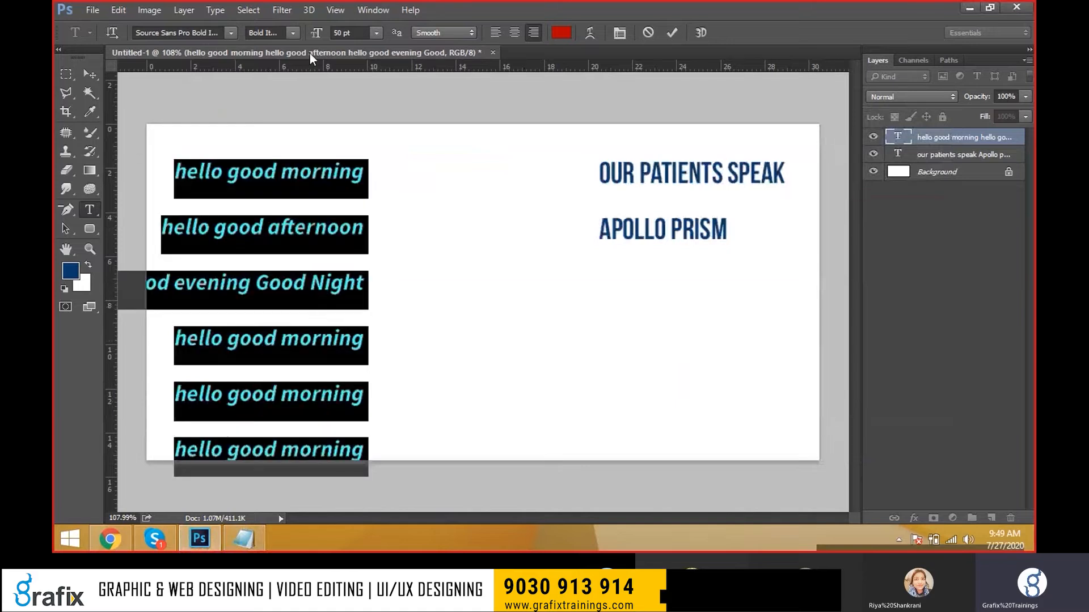
pyautogui.moveTo(357, 32); pyautogui.dragTo(262, 33)
pyautogui.write('45')
pyautogui.press('Return')
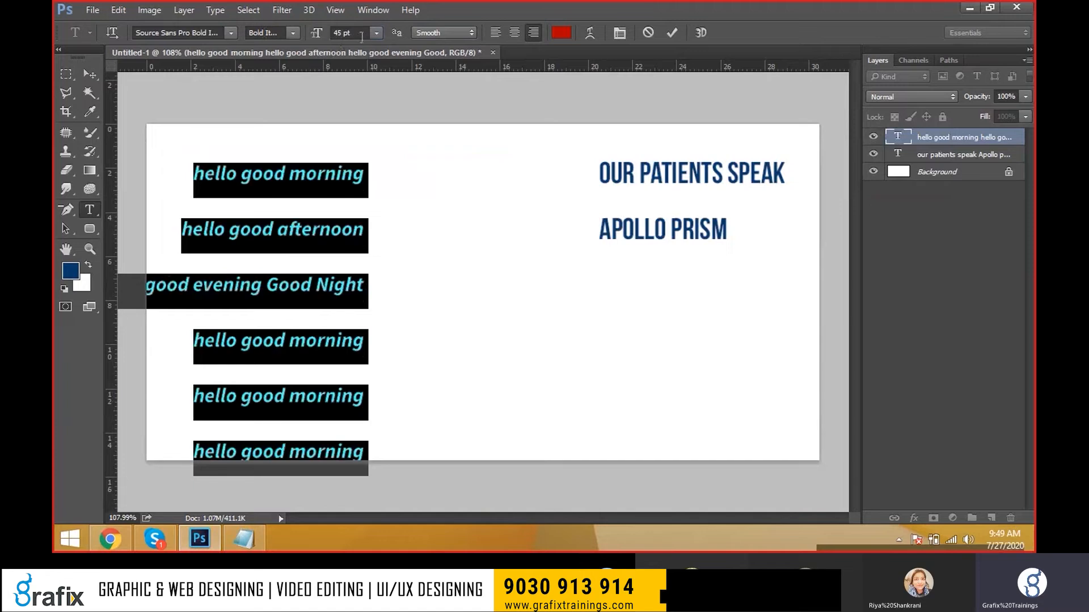
pyautogui.moveTo(362, 35); pyautogui.dragTo(280, 45)
pyautogui.write('40')
pyautogui.press('Return')
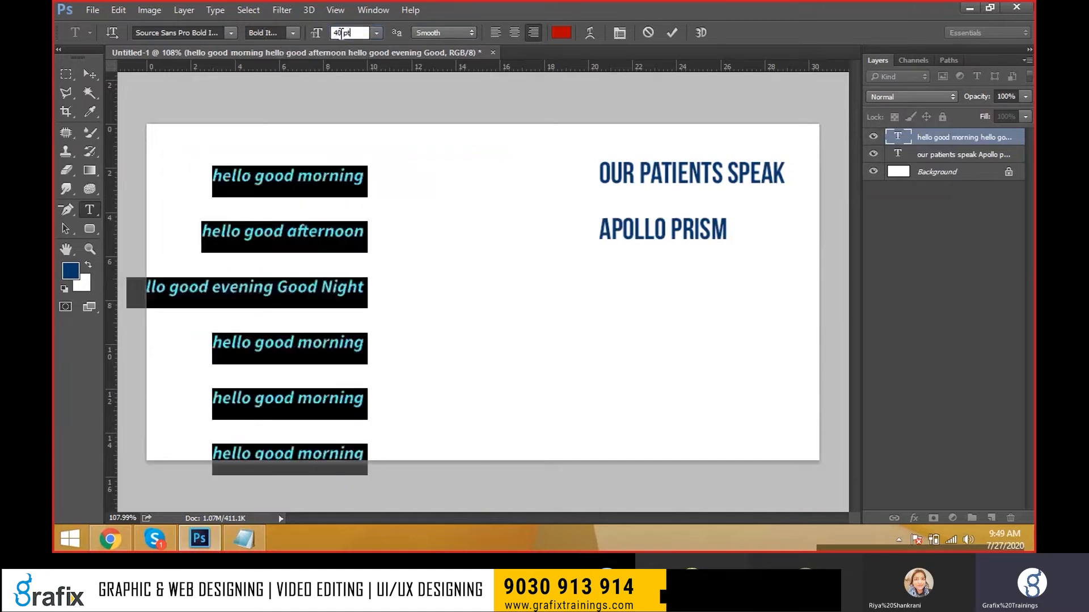
# Select the whole greeting text again and shrink its font size in small increments down to 23 pt
pyautogui.click(320, 210)
pyautogui.hotkey('ctrl', 'a')
pyautogui.hotkey('ctrl', 'shift', ',')
pyautogui.hotkey('ctrl', 'shift', ',')
pyautogui.hotkey('ctrl', 'shift', ',')
pyautogui.hotkey('ctrl', 'shift', ',')
pyautogui.hotkey('ctrl', 'shift', ',')
pyautogui.hotkey('ctrl', 'shift', ',')
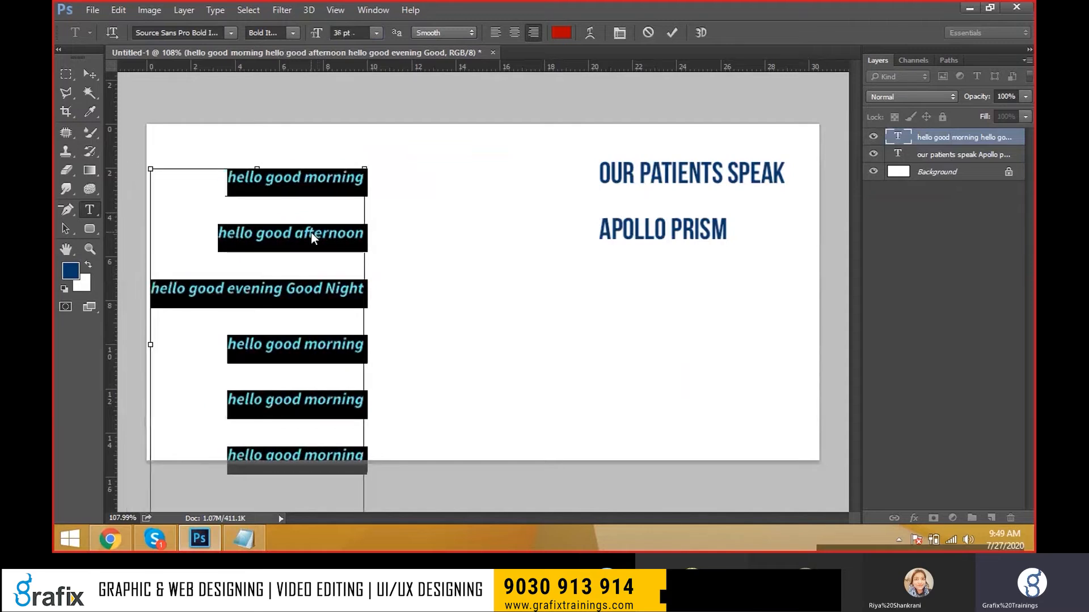
pyautogui.hotkey('ctrl', 'shift', ',')
pyautogui.hotkey('ctrl', 'shift', ',')
pyautogui.hotkey('ctrl', 'shift', ',')
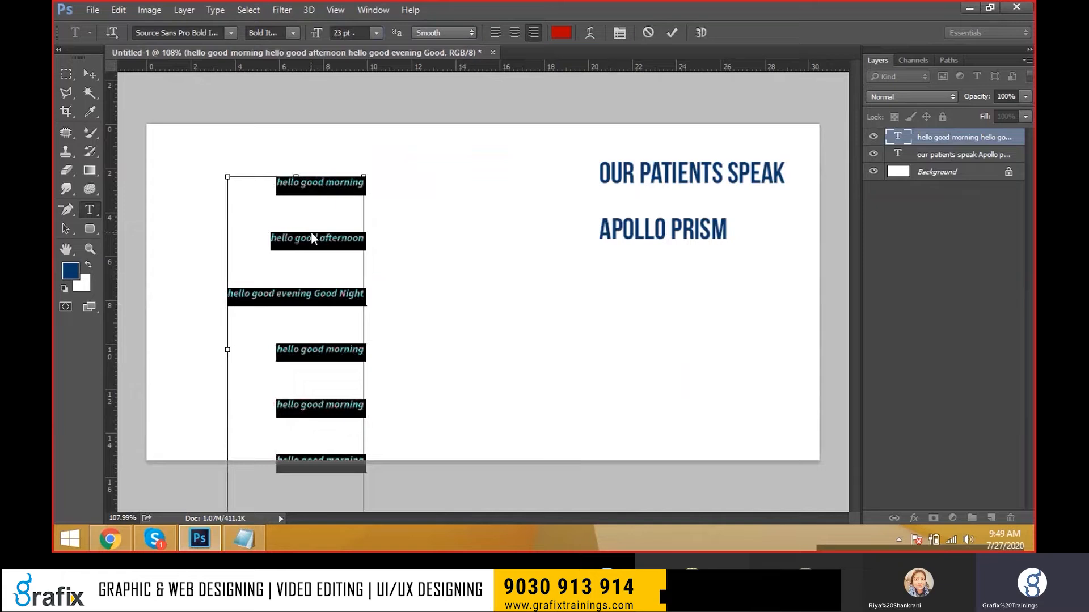
# Enlarge and shrink the selected greeting text in small increments, passing 28 pt and ending at 37 pt
pyautogui.hotkey('ctrl', 'shift', '.')
pyautogui.hotkey('ctrl', 'shift', '.')
pyautogui.hotkey('ctrl', 'shift', '.')
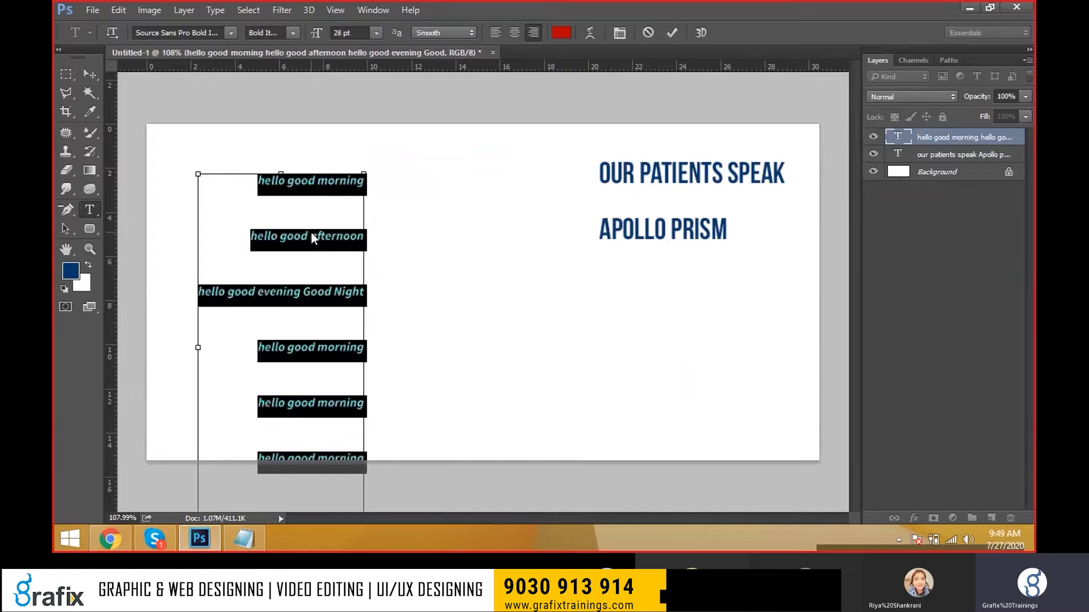
pyautogui.hotkey('ctrl', 'shift', '.')
pyautogui.hotkey('ctrl', 'shift', '.')
pyautogui.hotkey('ctrl', 'shift', '.')
pyautogui.hotkey('ctrl', 'shift', '.')
pyautogui.hotkey('ctrl', 'shift', ',')
pyautogui.hotkey('ctrl', 'shift', ',')
pyautogui.hotkey('ctrl', 'shift', ',')
pyautogui.hotkey('ctrl', 'shift', ',')
pyautogui.hotkey('ctrl', 'shift', ',')
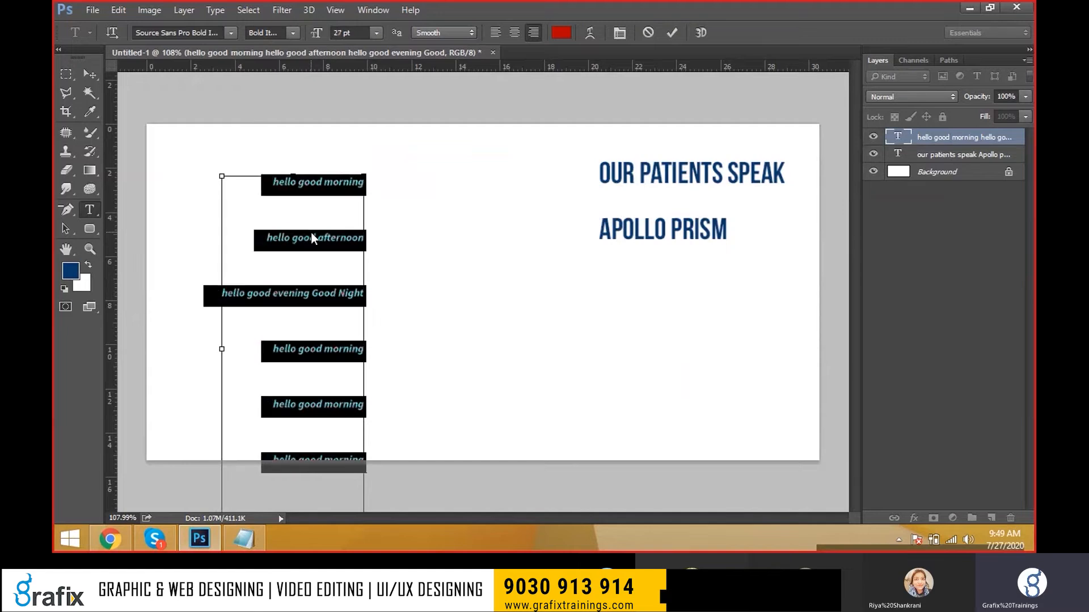
pyautogui.hotkey('ctrl', 'shift', '.')
pyautogui.hotkey('ctrl', 'shift', '.')
pyautogui.hotkey('ctrl', 'shift', '.')
pyautogui.hotkey('ctrl', 'shift', '.')
pyautogui.hotkey('ctrl', 'shift', '.')
# Switch to the Notepad notes, highlight the two font size shortcut lines and return to Photoshop
pyautogui.hotkey('alt', 'Tab')
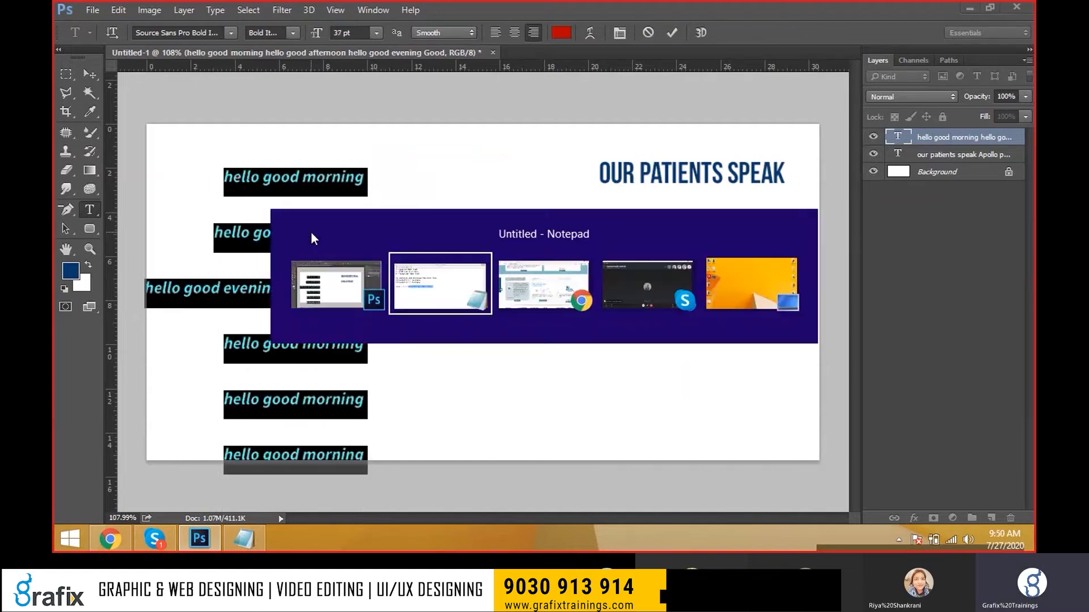
pyautogui.moveTo(493, 260); pyautogui.dragTo(231, 247)
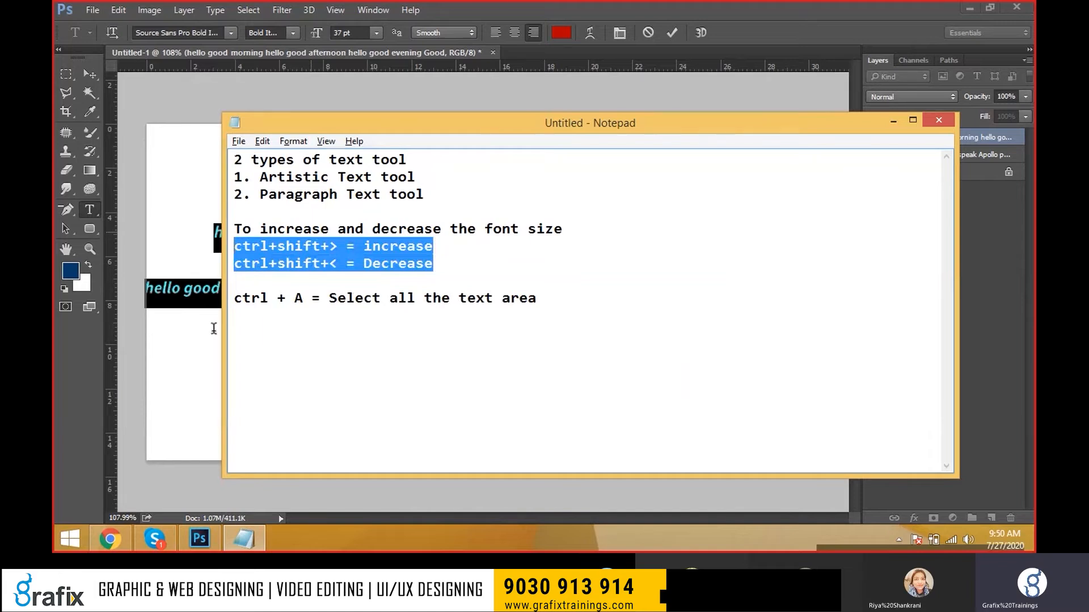
pyautogui.hotkey('alt', 'Tab')
# Alternately enlarge and shrink the selected greeting text in small increments, finishing at 38 pt
pyautogui.hotkey('ctrl', 'shift', '.')
pyautogui.hotkey('ctrl', 'shift', '.')
pyautogui.hotkey('ctrl', 'shift', '.')
pyautogui.hotkey('ctrl', 'shift', ',')
pyautogui.hotkey('ctrl', 'shift', ',')
pyautogui.hotkey('ctrl', 'shift', ',')
pyautogui.hotkey('ctrl', 'shift', ',')
pyautogui.hotkey('ctrl', 'shift', ',')
pyautogui.hotkey('ctrl', 'shift', ',')
pyautogui.hotkey('ctrl', 'shift', '.')
pyautogui.hotkey('ctrl', 'shift', '.')
pyautogui.hotkey('ctrl', 'shift', '.')
pyautogui.hotkey('ctrl', 'shift', '.')
pyautogui.hotkey('ctrl', 'shift', ',')
pyautogui.hotkey('ctrl', 'shift', ',')
pyautogui.hotkey('ctrl', 'shift', ',')
pyautogui.hotkey('ctrl', 'shift', '.')
pyautogui.hotkey('ctrl', 'shift', '.')
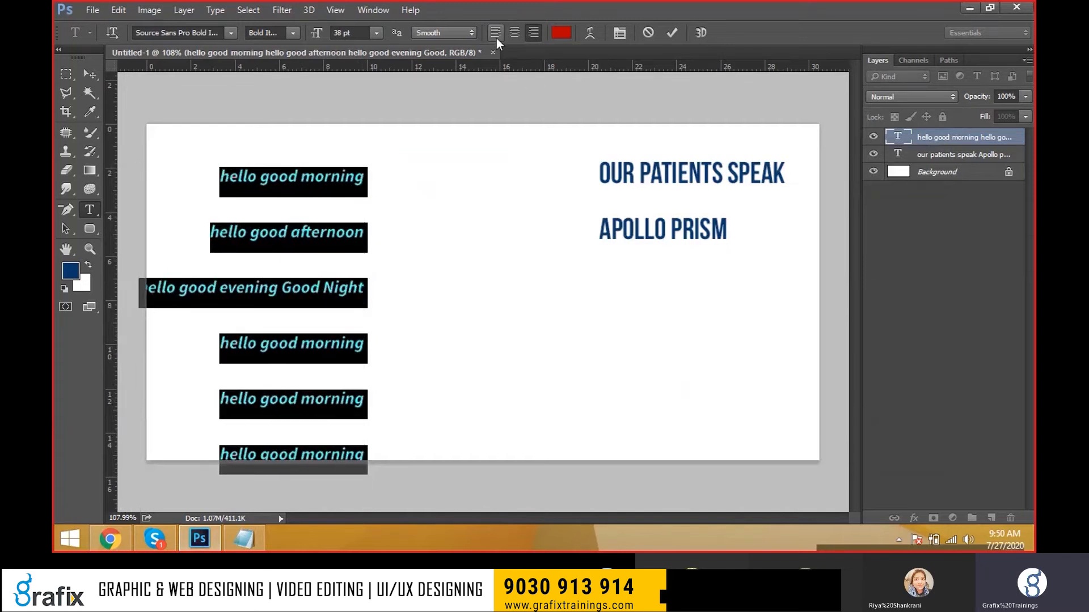
# Try left, center and right alignment on the whole greeting text, turn on all caps and finish left-aligned
pyautogui.click(352, 322)
pyautogui.hotkey('ctrl', 'a')
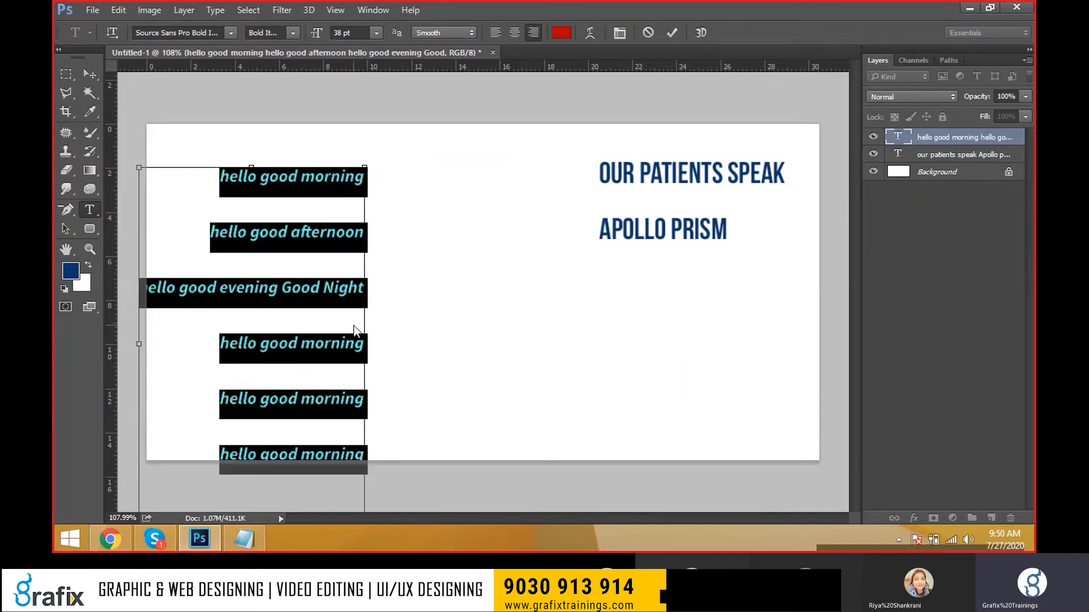
pyautogui.hotkey('ctrl', 'shift', 'l')
pyautogui.hotkey('ctrl', 'shift', 'c')
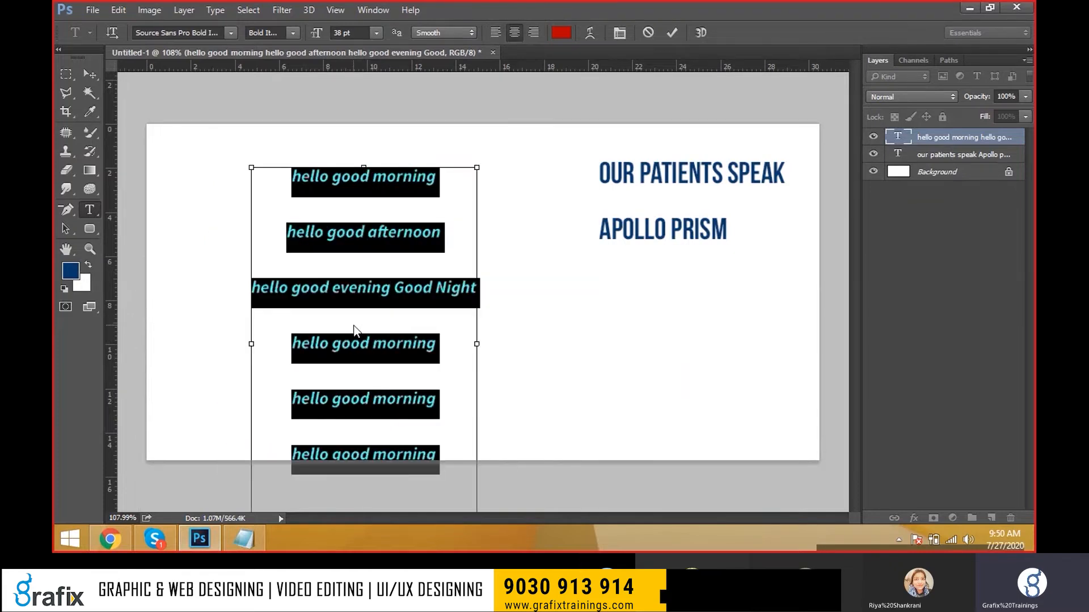
pyautogui.hotkey('ctrl', 'shift', 'r')
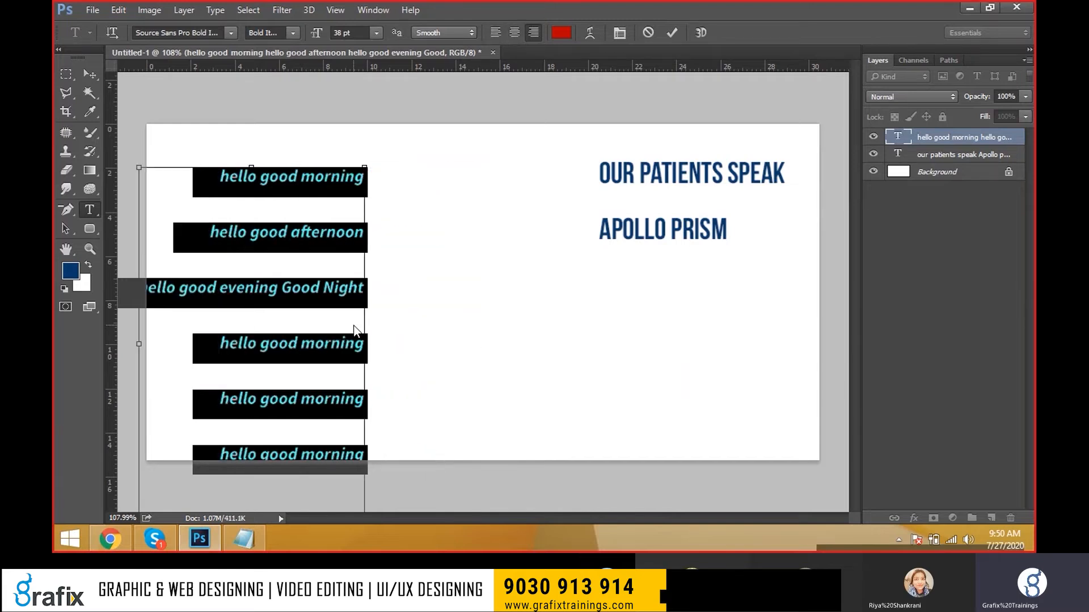
pyautogui.hotkey('ctrl', 'shift', 'k')
pyautogui.hotkey('ctrl', 'shift', 'l')
# Switch to Notepad and add the line "ctrl+shift+L= Left Alignment" below the select-all note, separated by a blank line
pyautogui.hotkey('alt', 'Tab')
pyautogui.click(355, 325)
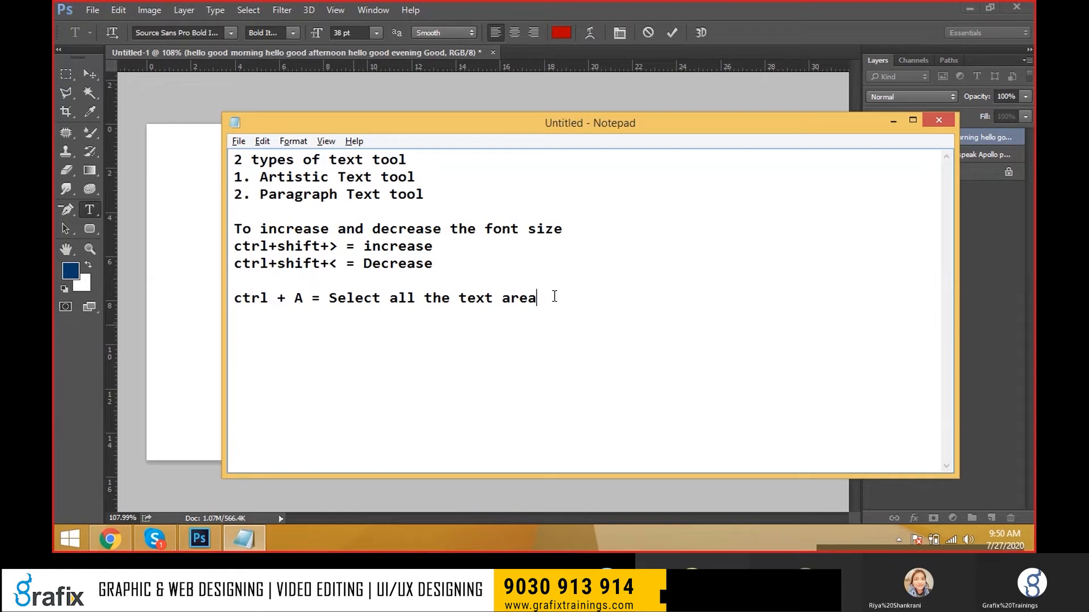
pyautogui.press('Return')
pyautogui.press('Return')
pyautogui.write('ctrl+s')
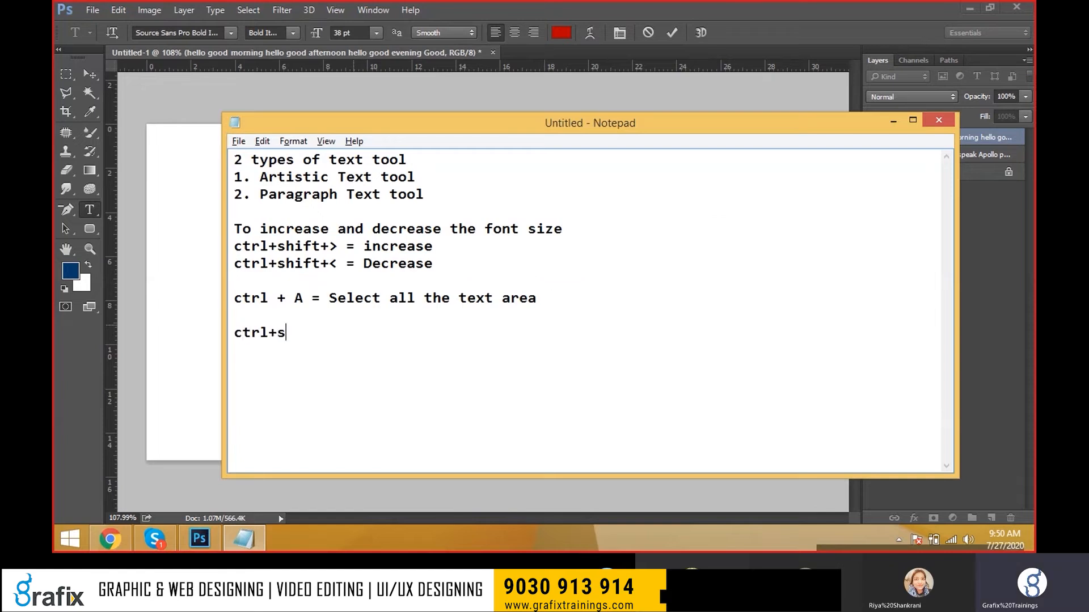
pyautogui.write('hift+L= le')
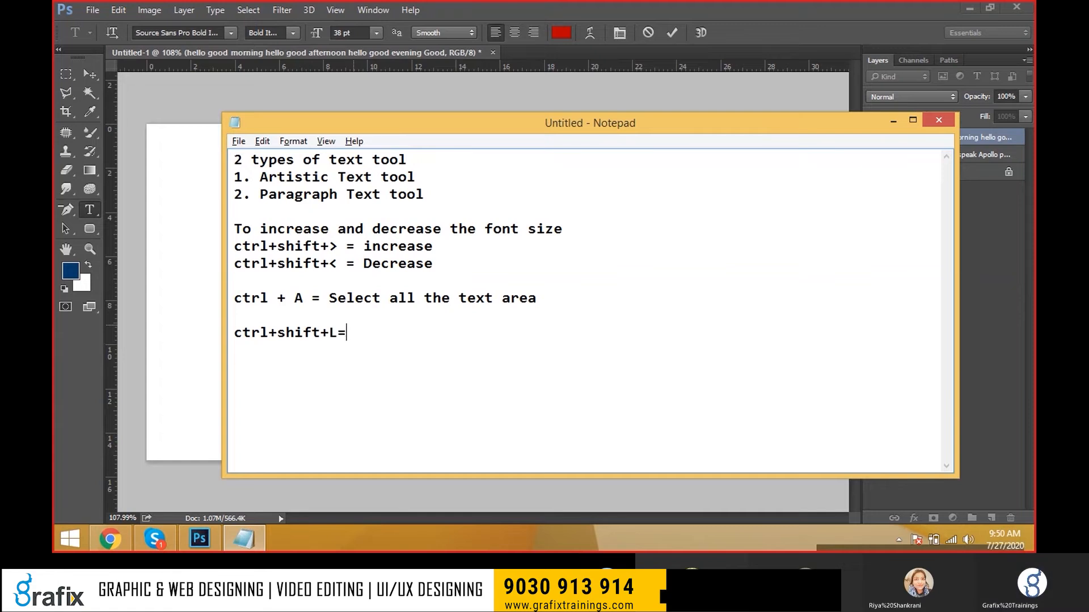
pyautogui.press('BackSpace')
pyautogui.press('BackSpace')
pyautogui.write('Left Alignment')
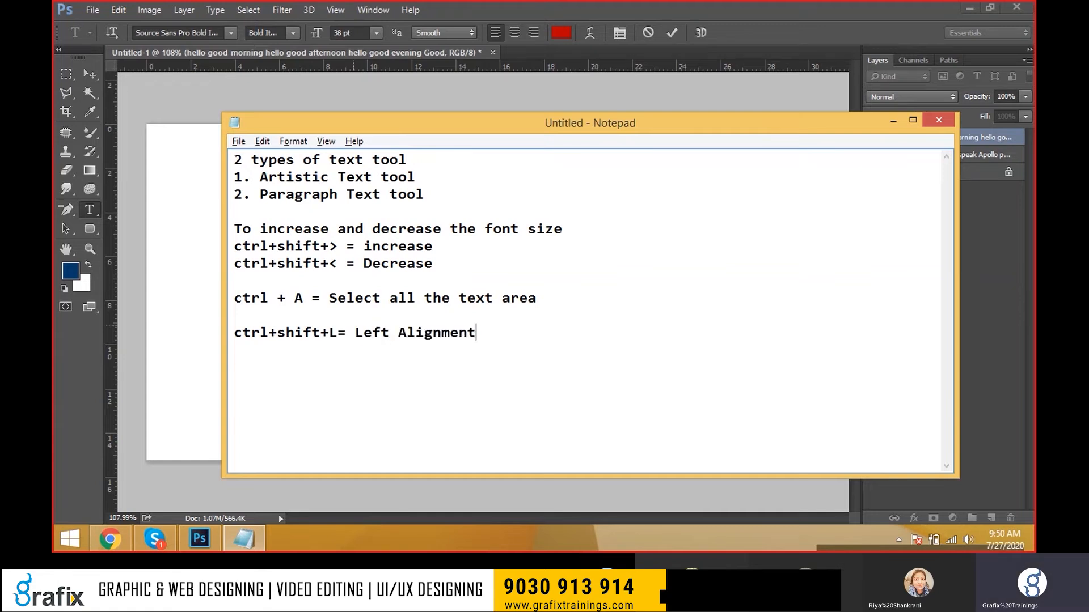
# Duplicate the left alignment note on the next line and change the copy to "ctrl+shift+C= Center Alignment"
pyautogui.hotkey('shift', 'Home')
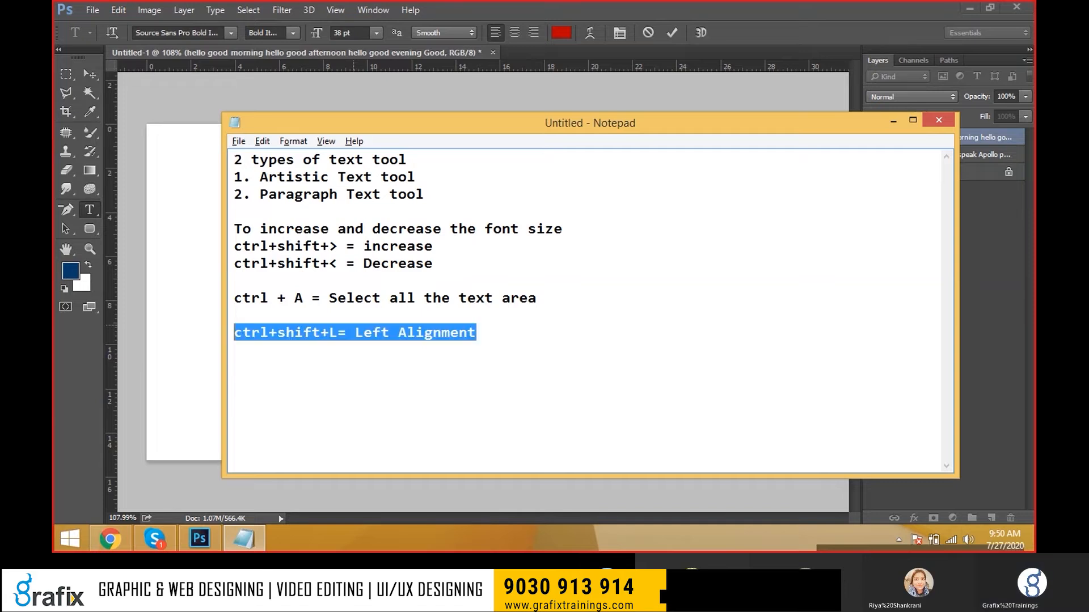
pyautogui.press('Right')
pyautogui.press('Return')
pyautogui.press('BackSpace')
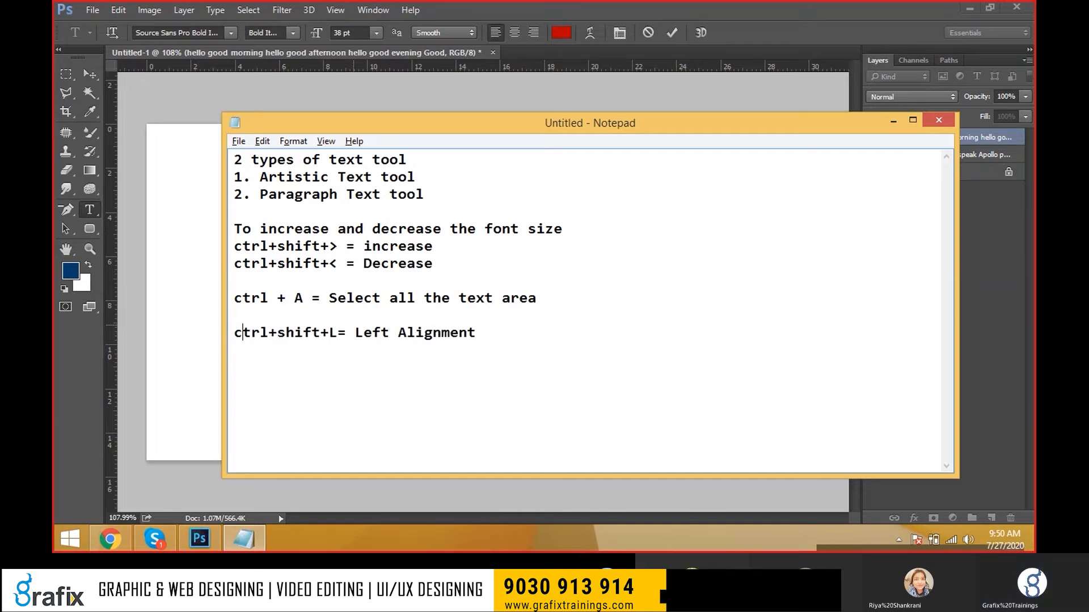
pyautogui.hotkey('ctrl', 'v')
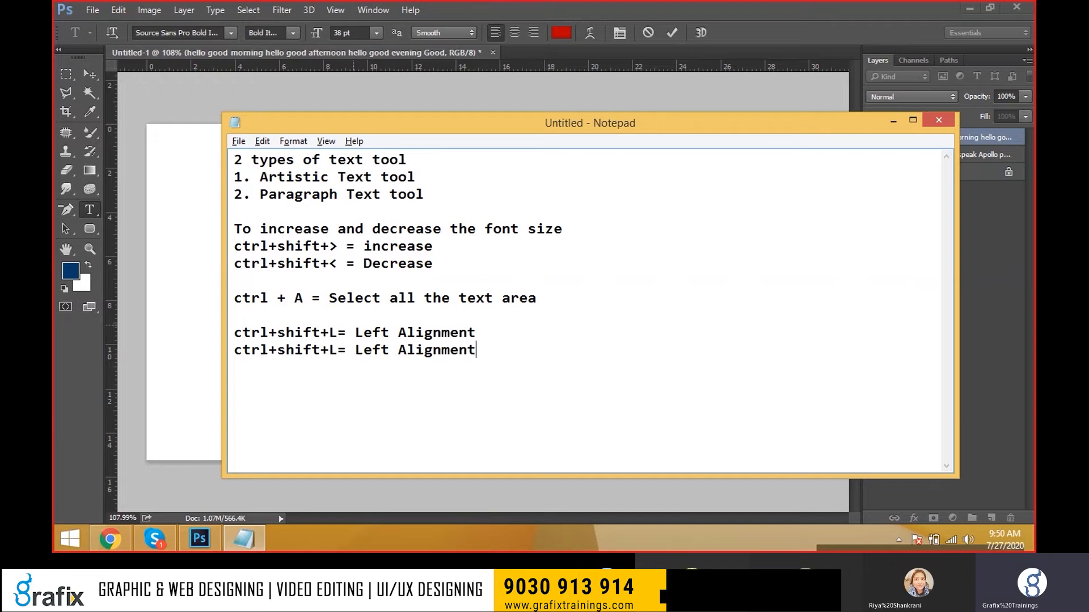
pyautogui.moveTo(338, 350); pyautogui.dragTo(359, 358)
pyautogui.write('RC')
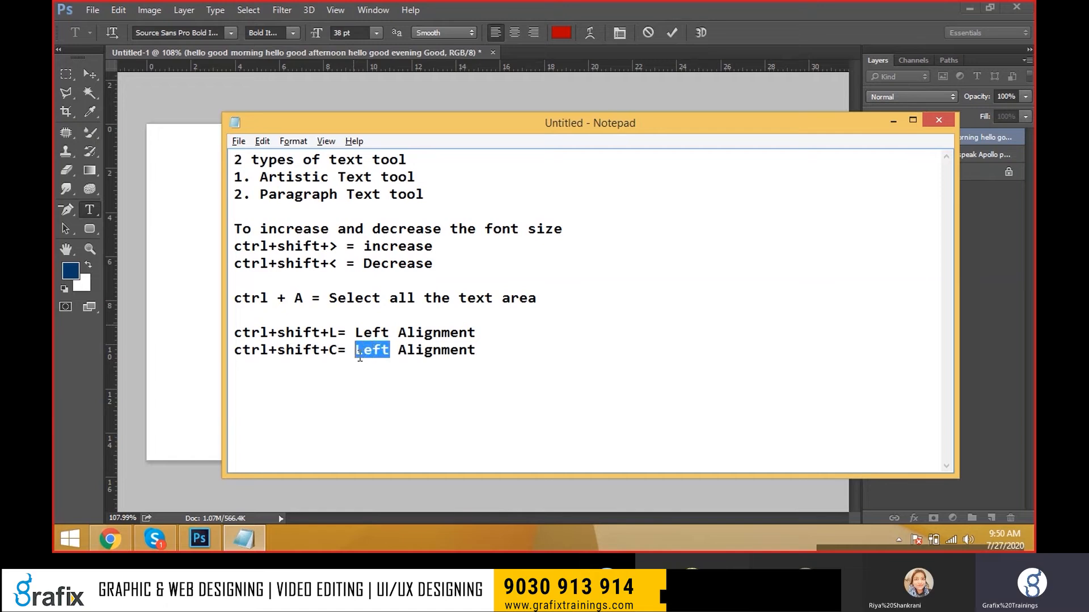
pyautogui.write('Center')
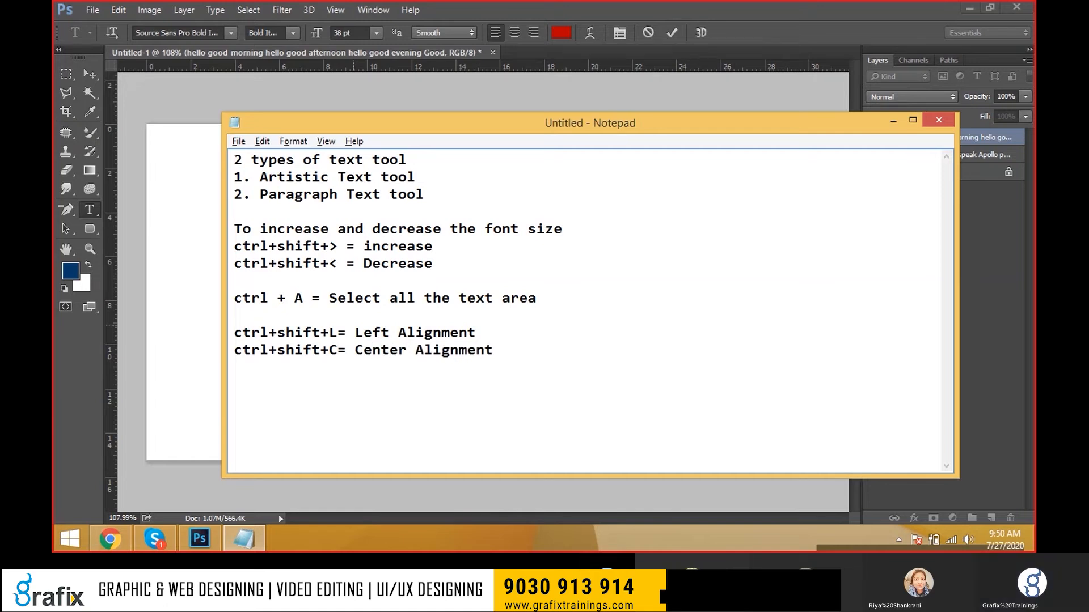
# Duplicate the center alignment note on the next line and change the copy to "ctrl+shift+R= Right Alignment"
pyautogui.moveTo(495, 352); pyautogui.dragTo(234, 356)
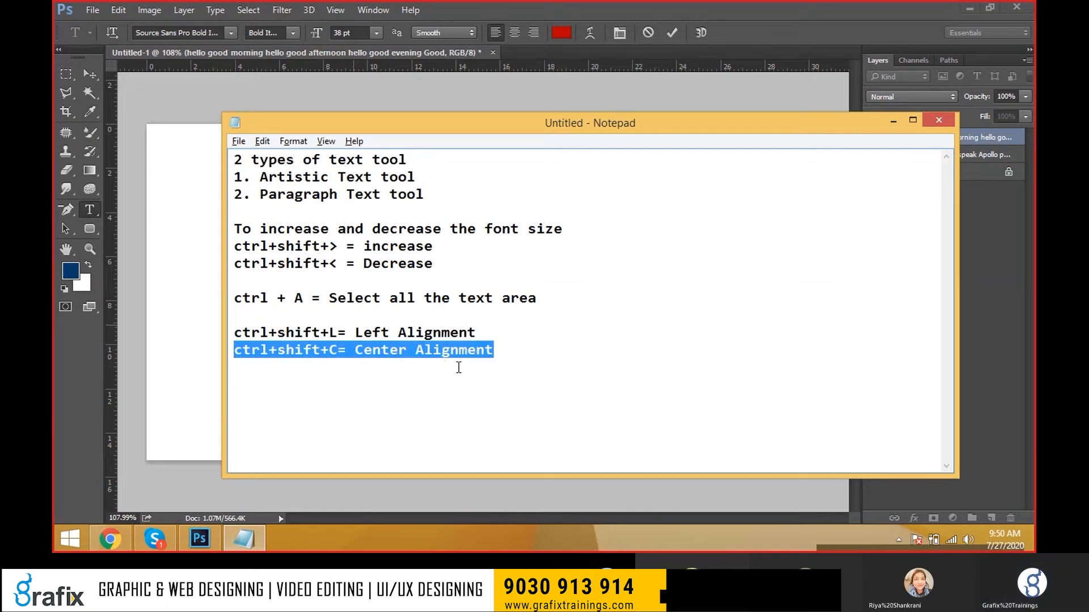
pyautogui.hotkey('ctrl', 'c')
pyautogui.click(496, 352)
pyautogui.press('Return')
pyautogui.hotkey('ctrl', 'v')
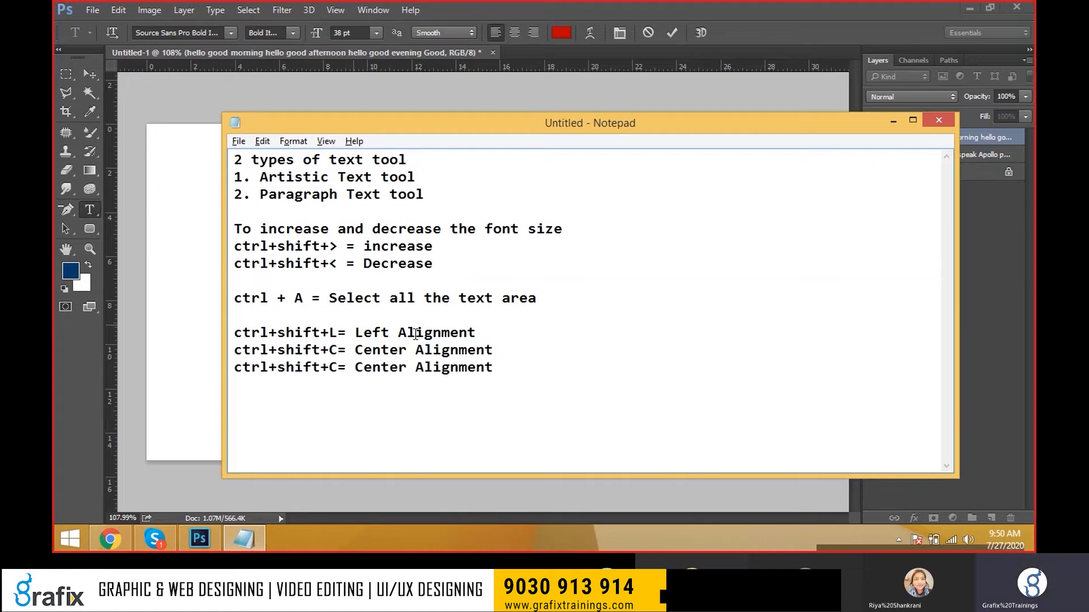
pyautogui.doubleClick(333, 371)
pyautogui.write('R')
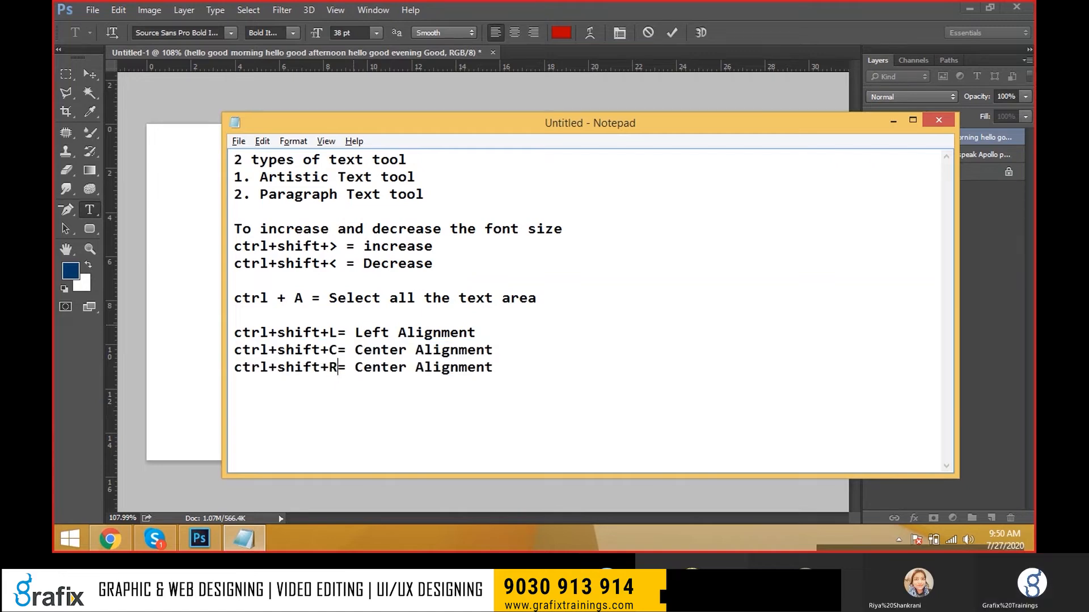
pyautogui.doubleClick(394, 367)
pyautogui.write('Righ')
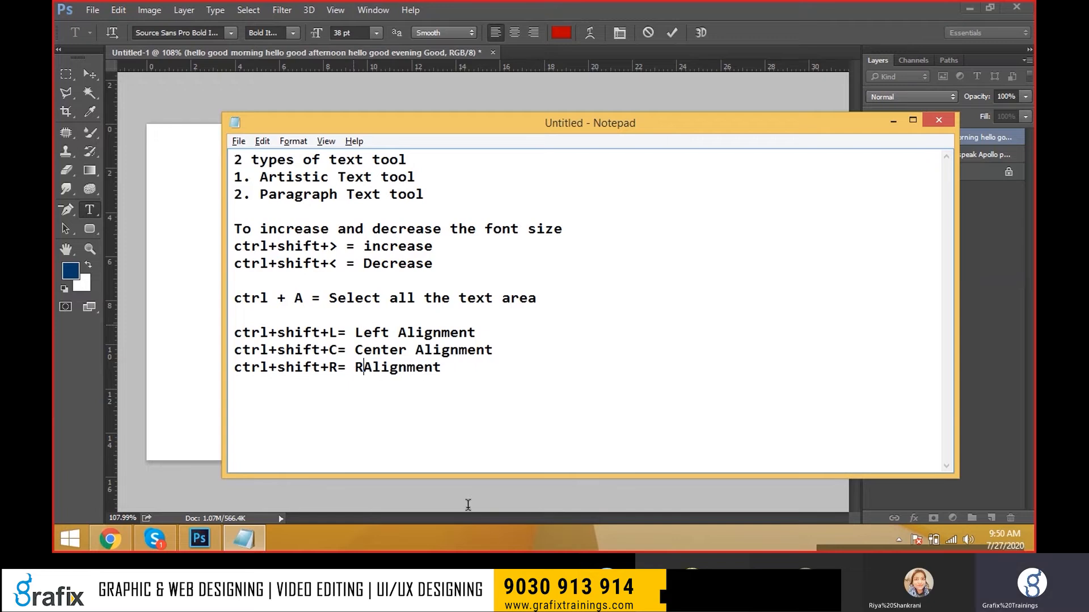
pyautogui.write('t')
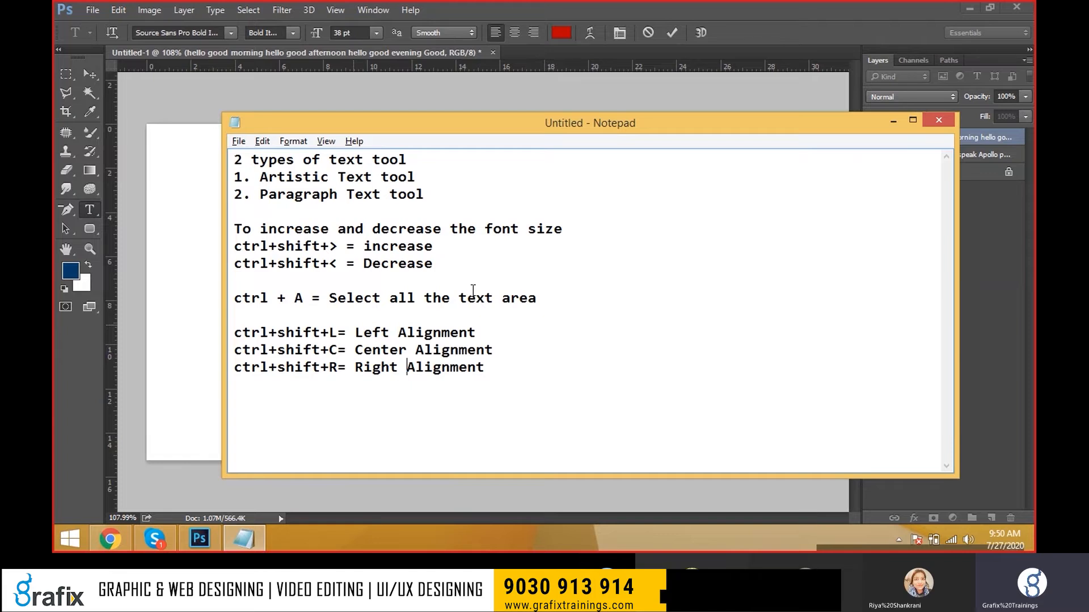
# Return to Photoshop, try center and right alignment on the greeting text, turn off all caps and align it left
pyautogui.hotkey('alt', 'Tab')
pyautogui.hotkey('ctrl', 'shift', 'c')
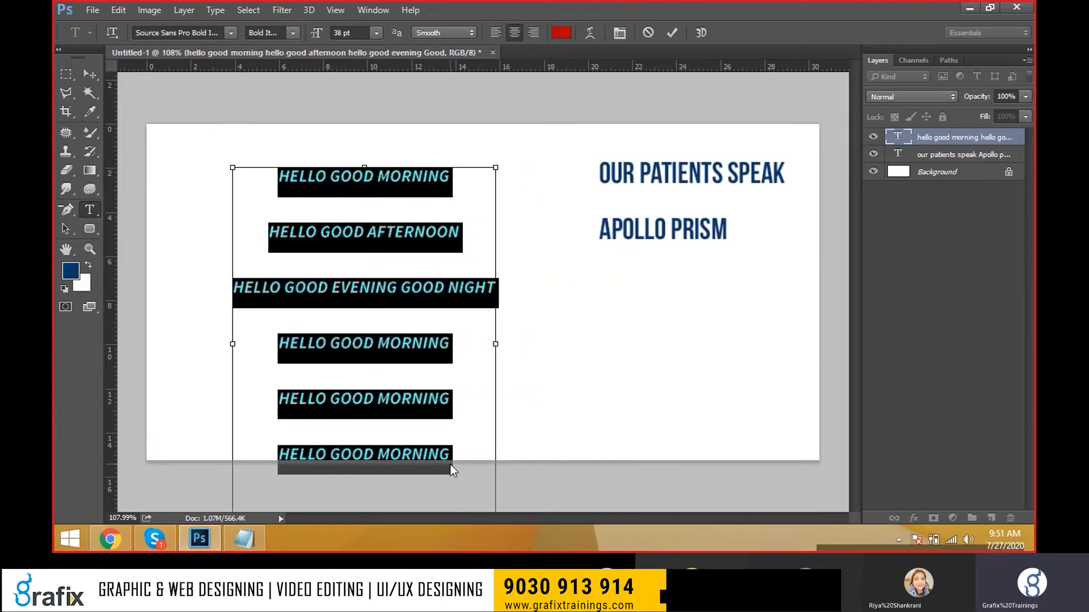
pyautogui.hotkey('ctrl', 'shift', 'r')
pyautogui.hotkey('ctrl', 'shift', 'k')
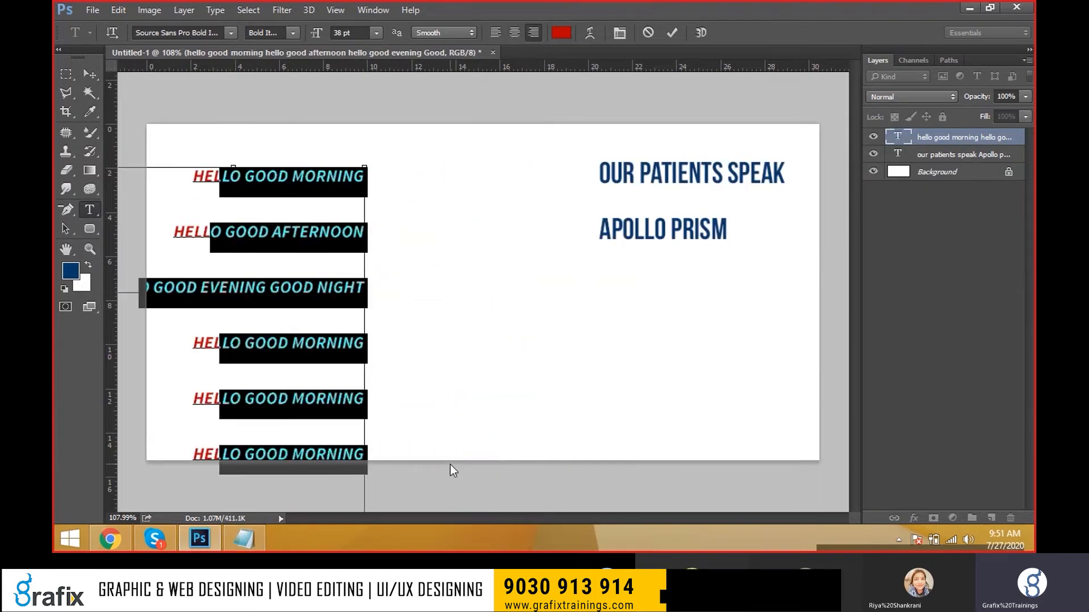
pyautogui.hotkey('ctrl', 'shift', 'l')
# Reselect all the greeting text and set its font size to 30 pt
pyautogui.click(444, 380)
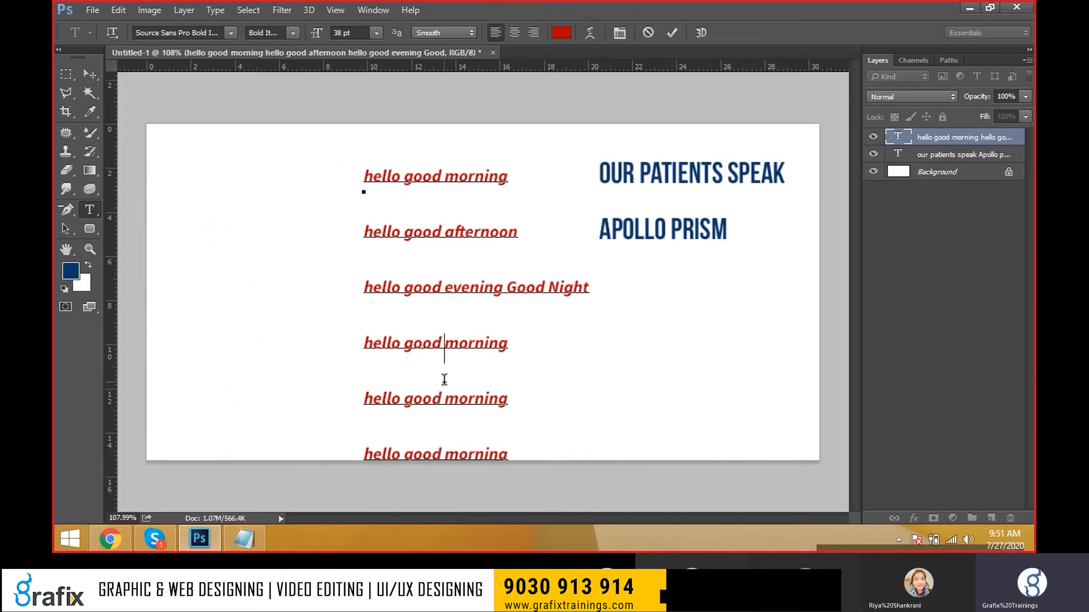
pyautogui.hotkey('ctrl', 'a')
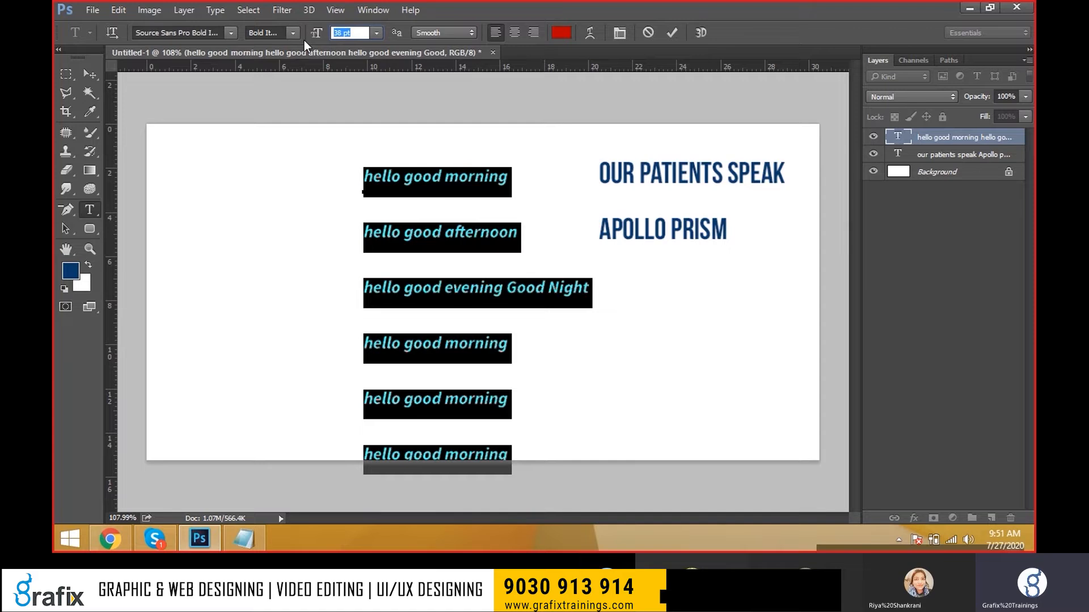
pyautogui.write('30')
pyautogui.press('Return')
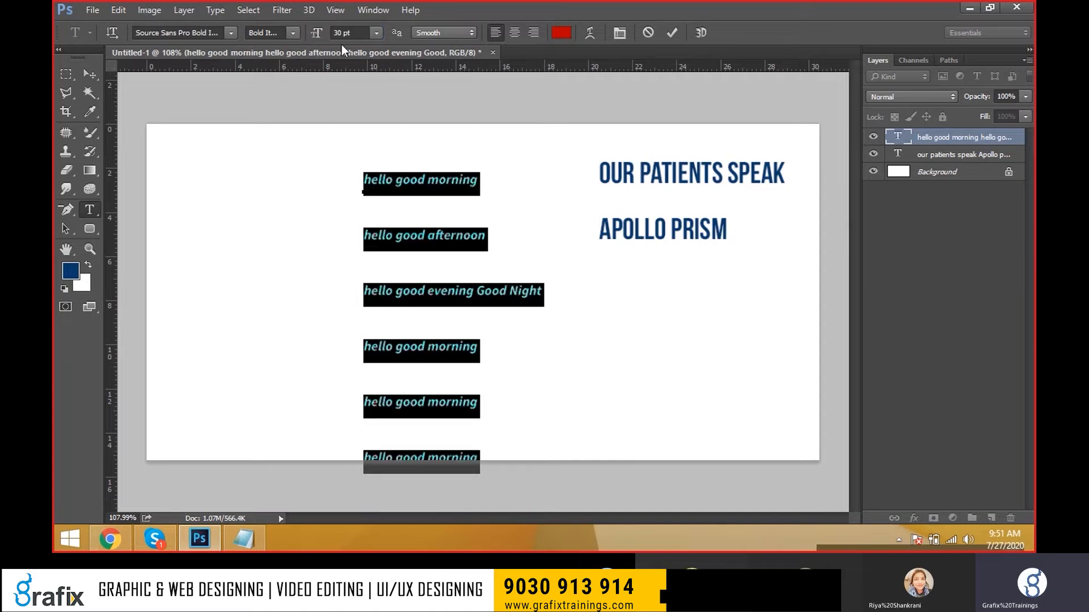
# Set the greeting text's font size to 150 pt, and replace it with the preset size of 72 pt
pyautogui.press('BackSpace')
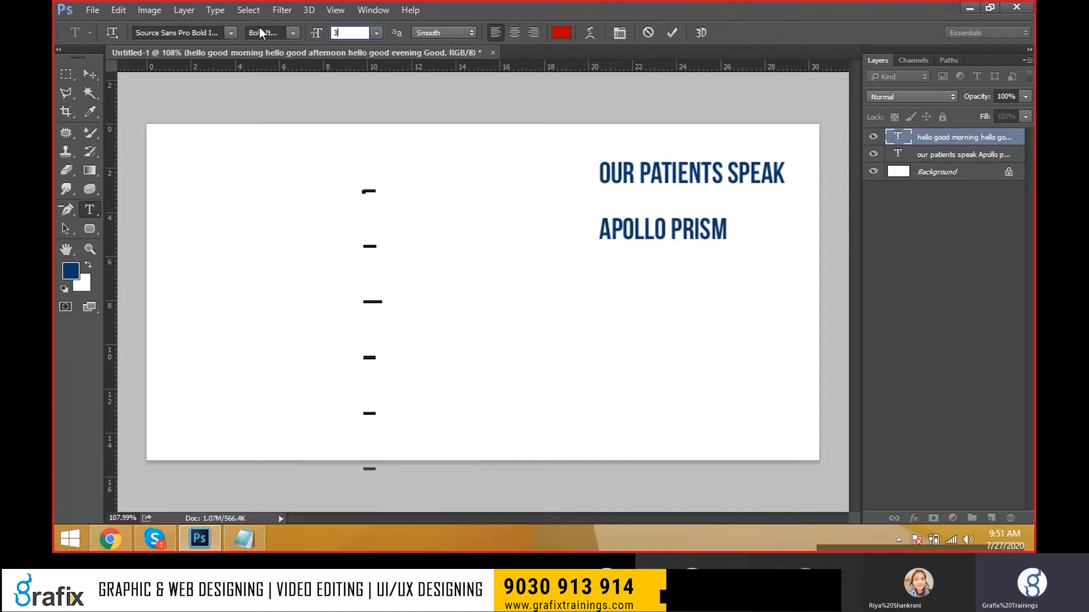
pyautogui.write('150')
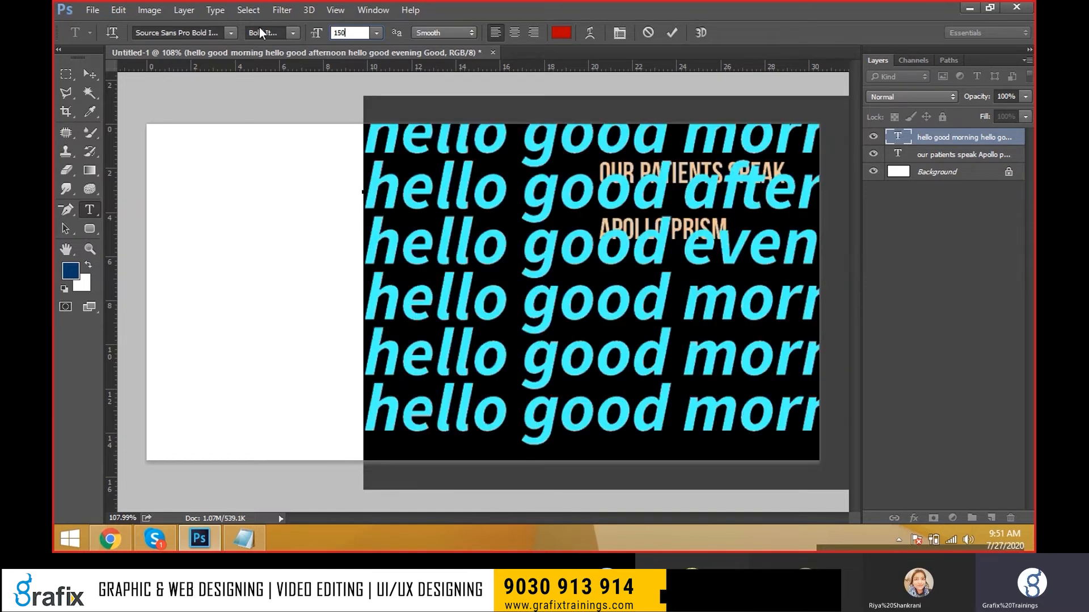
pyautogui.click(377, 33)
pyautogui.click(377, 278)
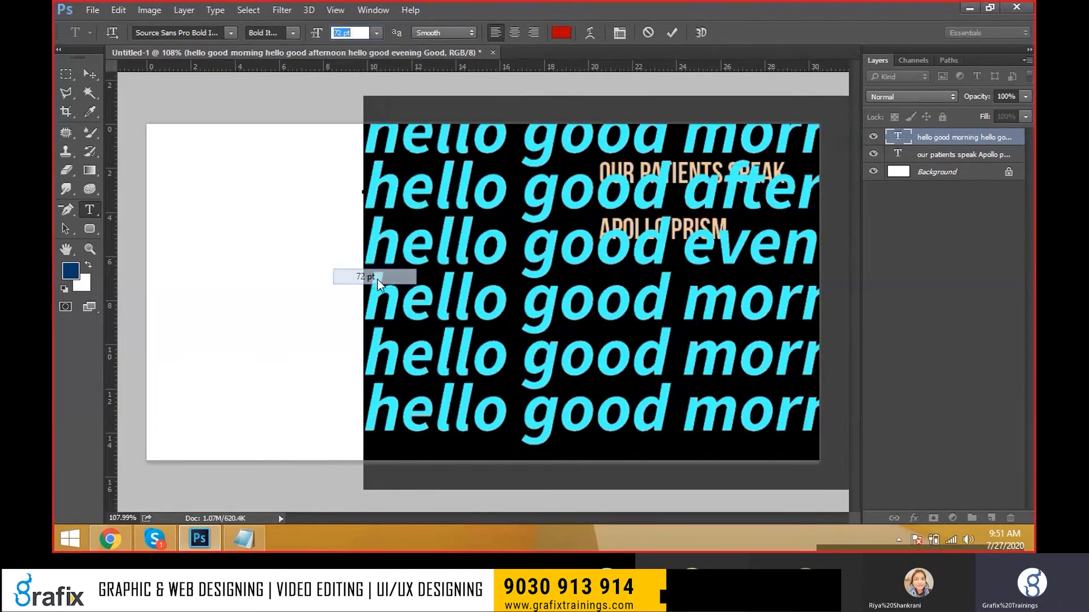
# Set the greeting text's font size to 100 pt
pyautogui.write('100')
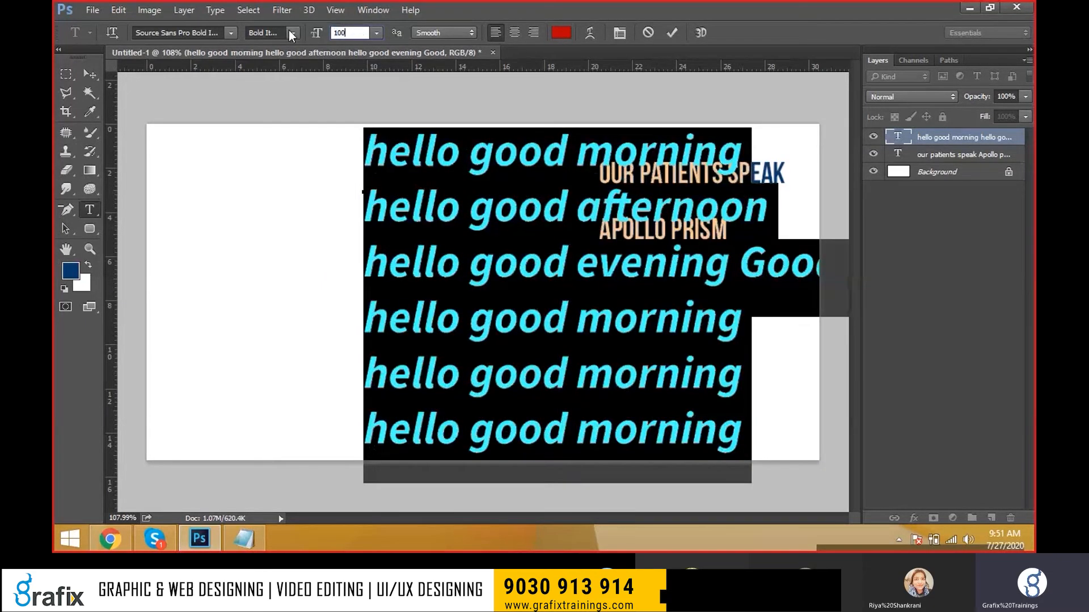
pyautogui.press('Return')
pyautogui.click(401, 224)
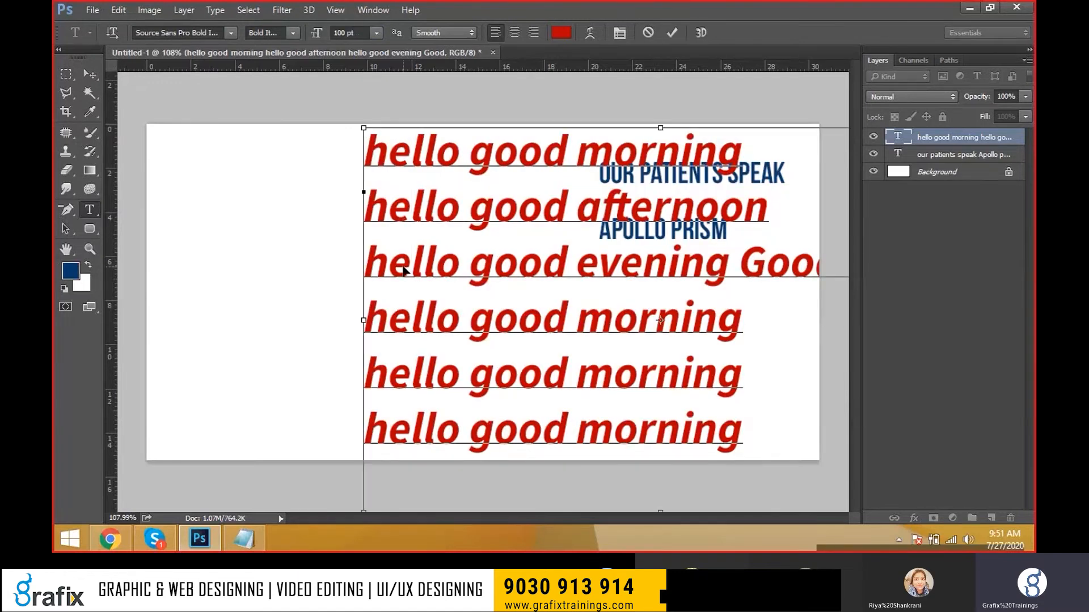
# Reselect all the greeting text, set its font size to 50 pt and commit the edit
pyautogui.hotkey('ctrl', 'a')
pyautogui.moveTo(363, 33); pyautogui.dragTo(286, 34)
pyautogui.write('50')
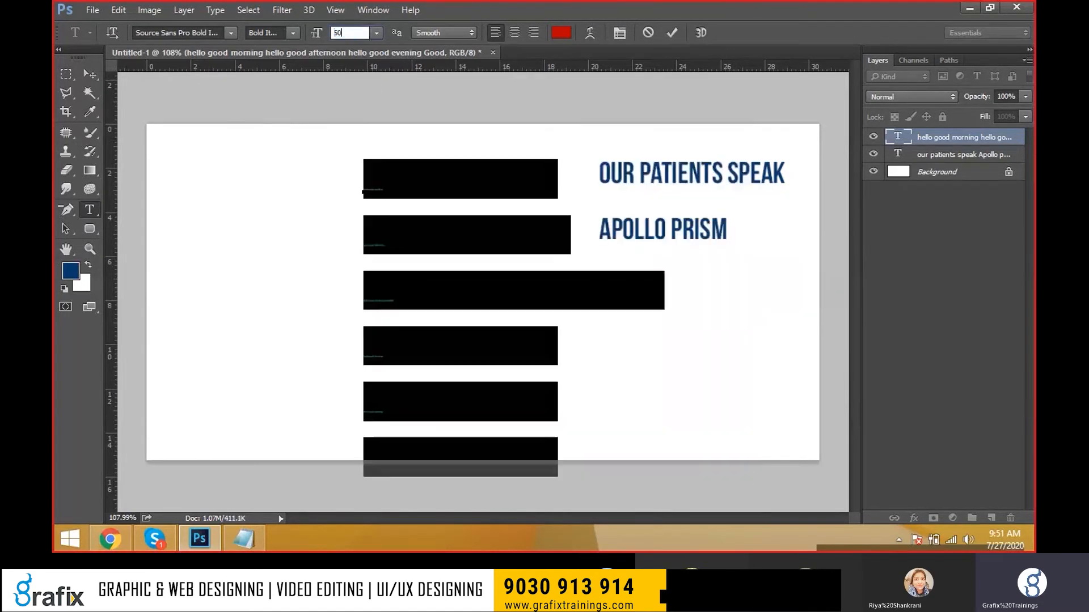
pyautogui.press('Return')
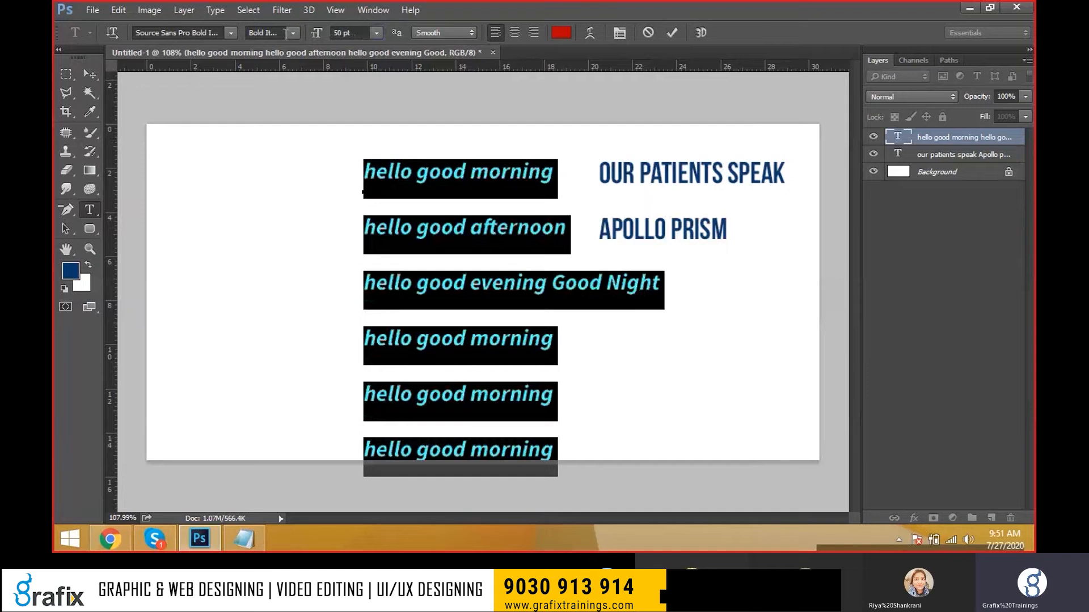
pyautogui.click(491, 233)
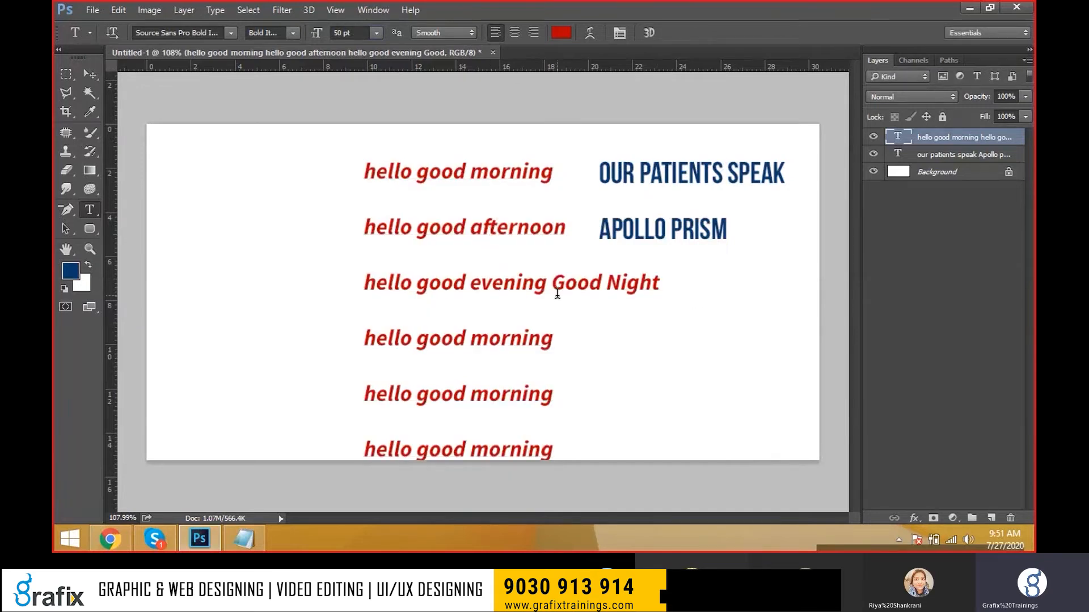
# Move the greeting text up and left, clear of the blue heading, and select all of its lines for editing
pyautogui.moveTo(523, 294); pyautogui.dragTo(422, 263)
pyautogui.press('t')
pyautogui.click(422, 264)
pyautogui.hotkey('ctrl', 'a')
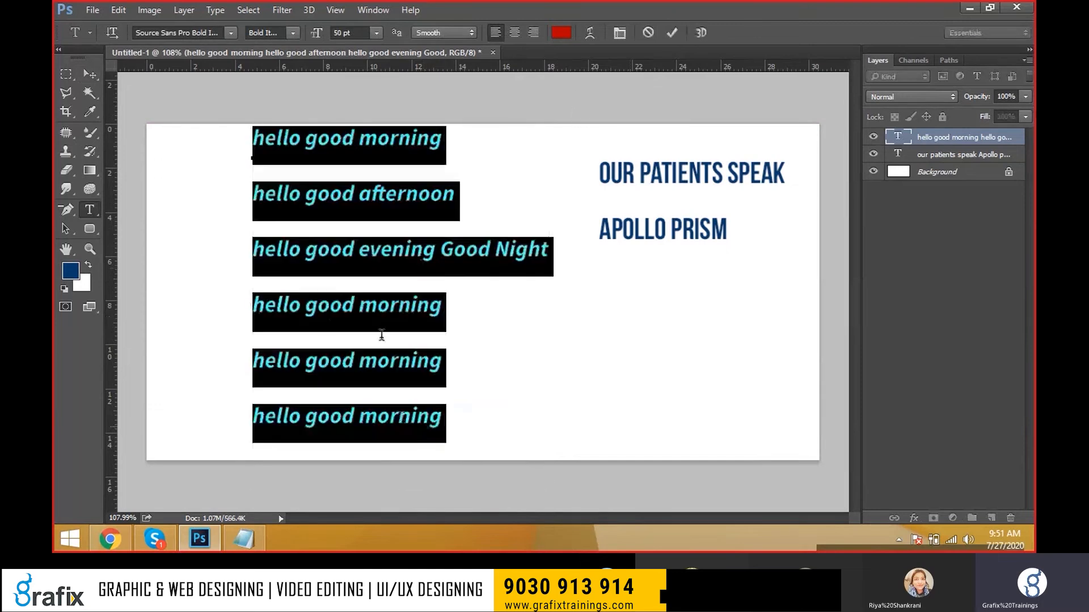
# With all the greeting text selected, open the character and paragraph settings, group them beside the greeting and show the character settings
pyautogui.click(368, 306)
pyautogui.moveTo(299, 141); pyautogui.dragTo(383, 419)
pyautogui.hotkey('ctrl', 'a')
pyautogui.click(619, 34)
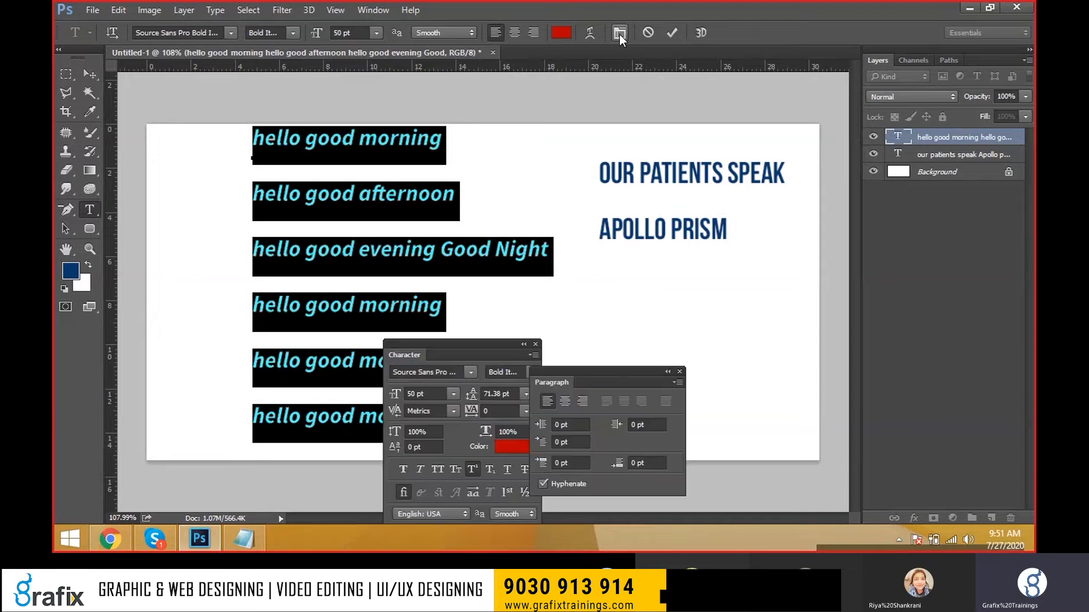
pyautogui.moveTo(462, 340); pyautogui.dragTo(705, 228)
pyautogui.moveTo(593, 391); pyautogui.dragTo(718, 367)
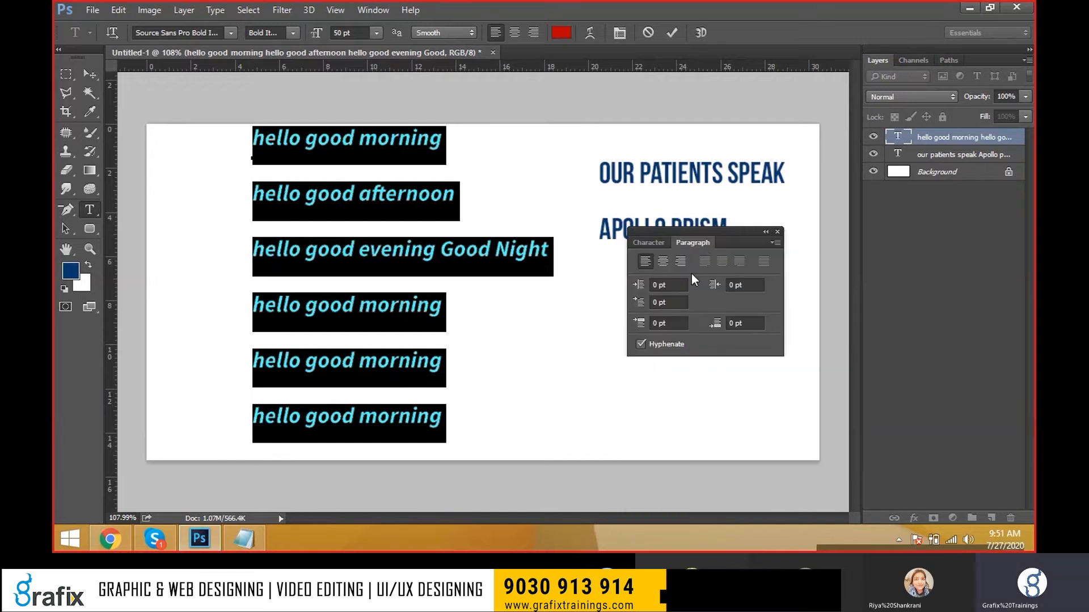
pyautogui.moveTo(694, 232); pyautogui.dragTo(670, 243)
pyautogui.click(622, 249)
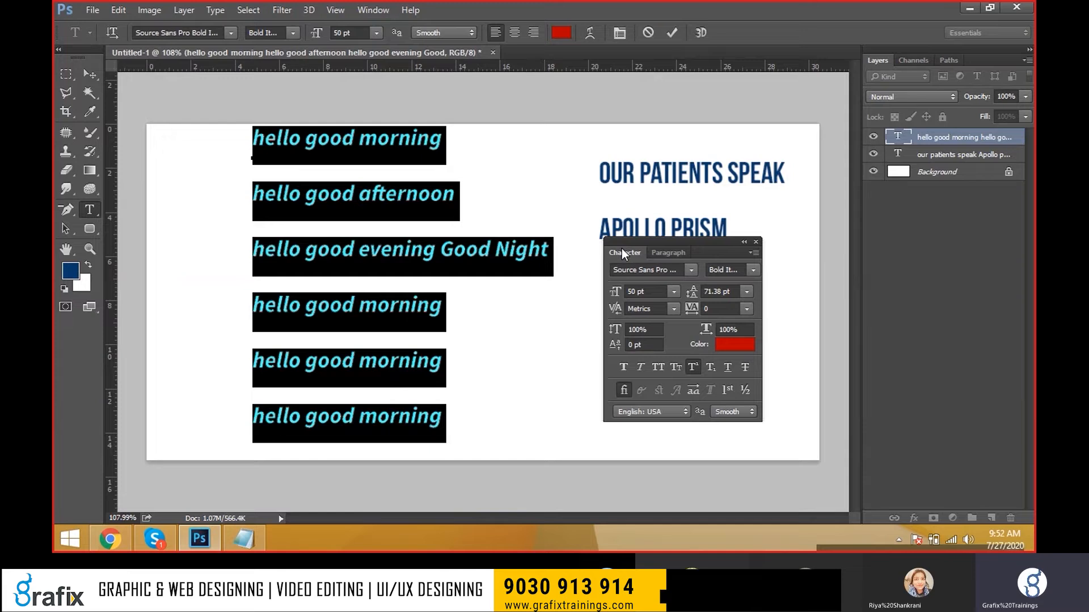
# Reselect all the greeting lines and turn off superscript for them
pyautogui.click(450, 322)
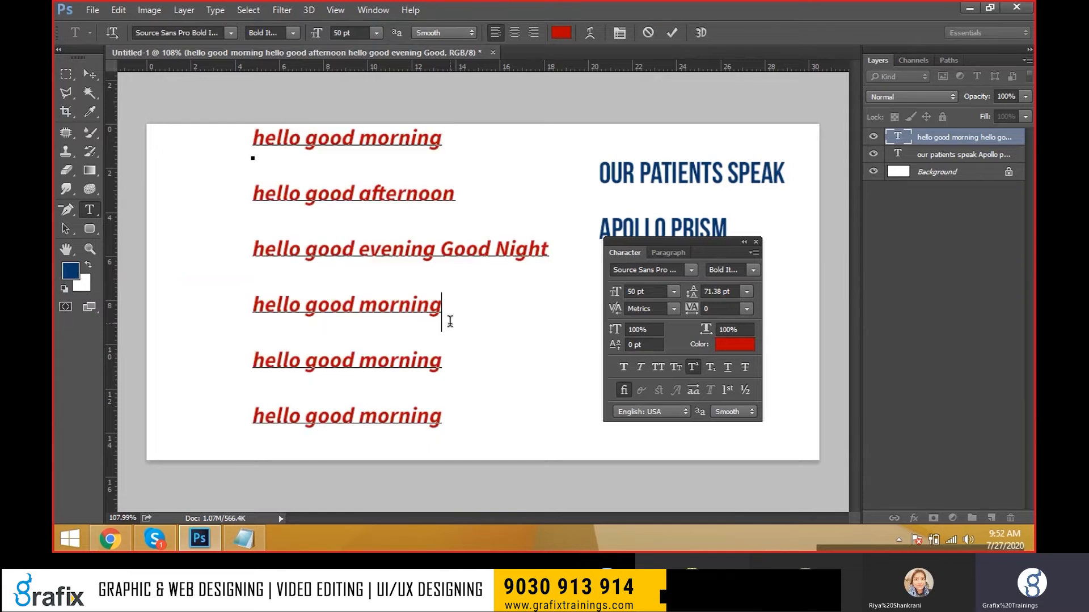
pyautogui.moveTo(493, 267); pyautogui.dragTo(267, 303)
pyautogui.moveTo(445, 322); pyautogui.dragTo(253, 341)
pyautogui.moveTo(420, 378); pyautogui.dragTo(318, 379)
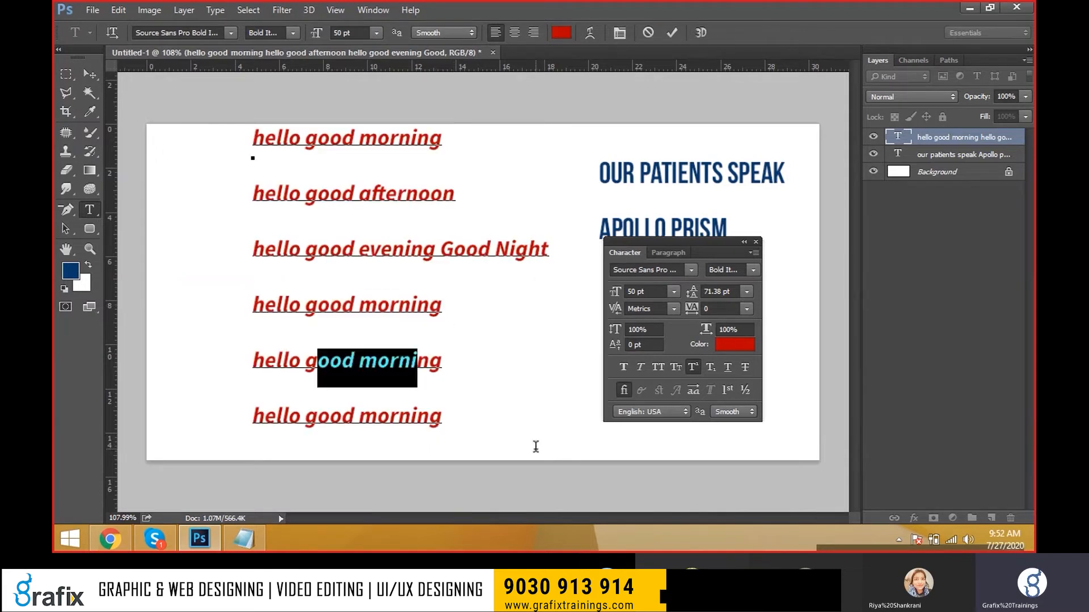
pyautogui.click(479, 443)
pyautogui.moveTo(433, 414); pyautogui.dragTo(244, 134)
pyautogui.click(693, 367)
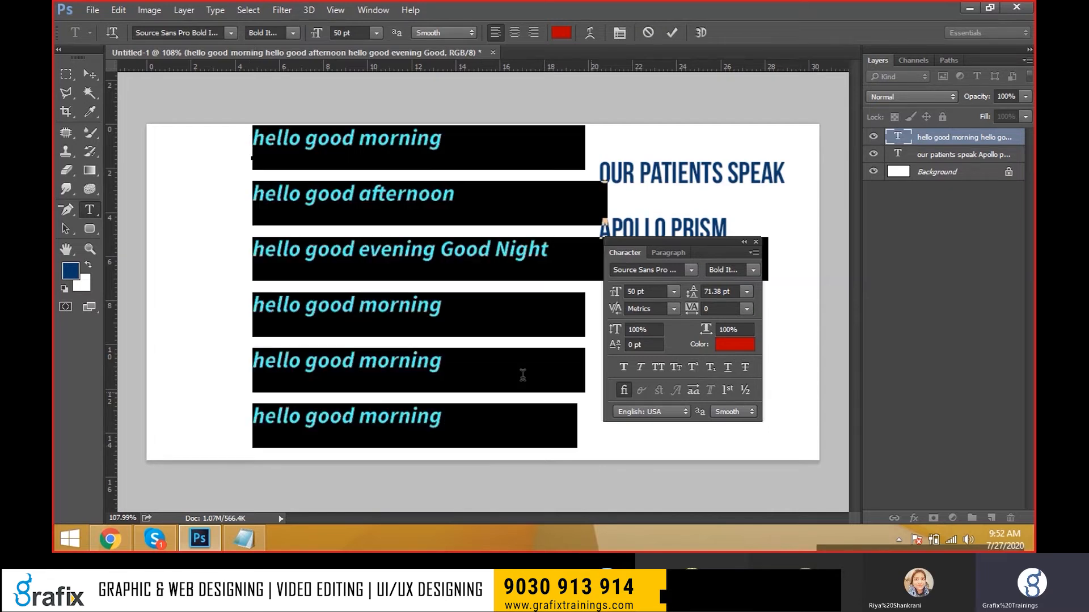
# Select all the greeting text, shift the character settings off it and set the font size to 30 pt
pyautogui.click(446, 340)
pyautogui.hotkey('ctrl', 'a')
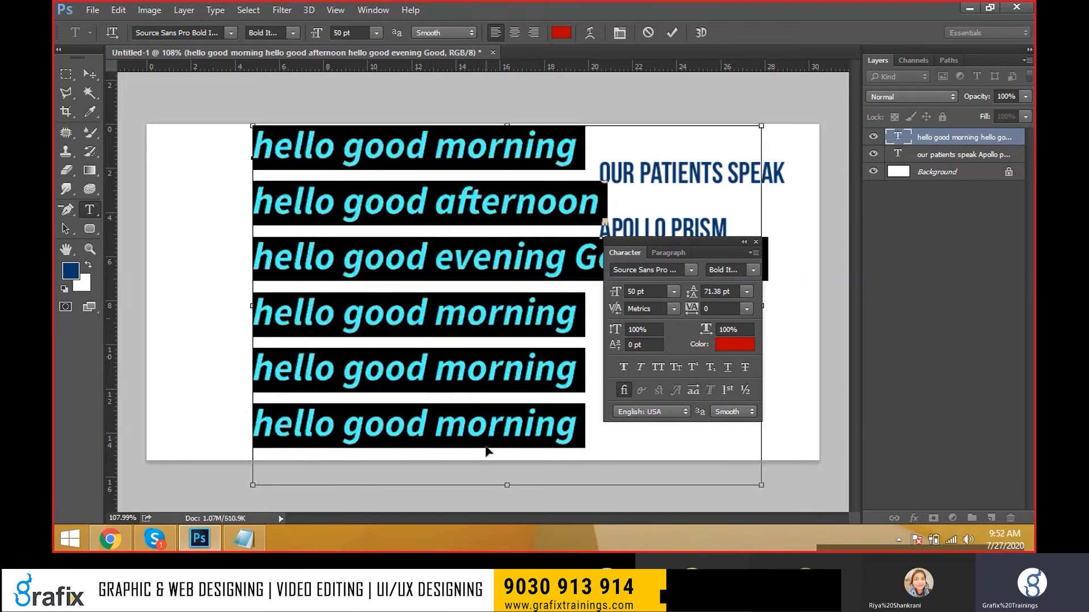
pyautogui.moveTo(616, 239); pyautogui.dragTo(699, 250)
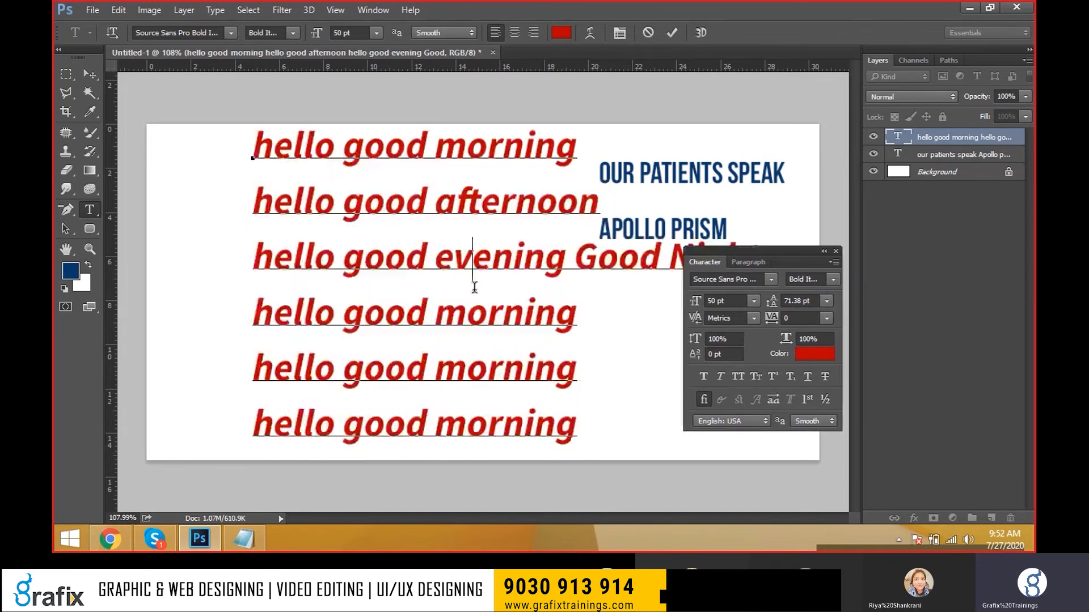
pyautogui.write('30')
pyautogui.press('Return')
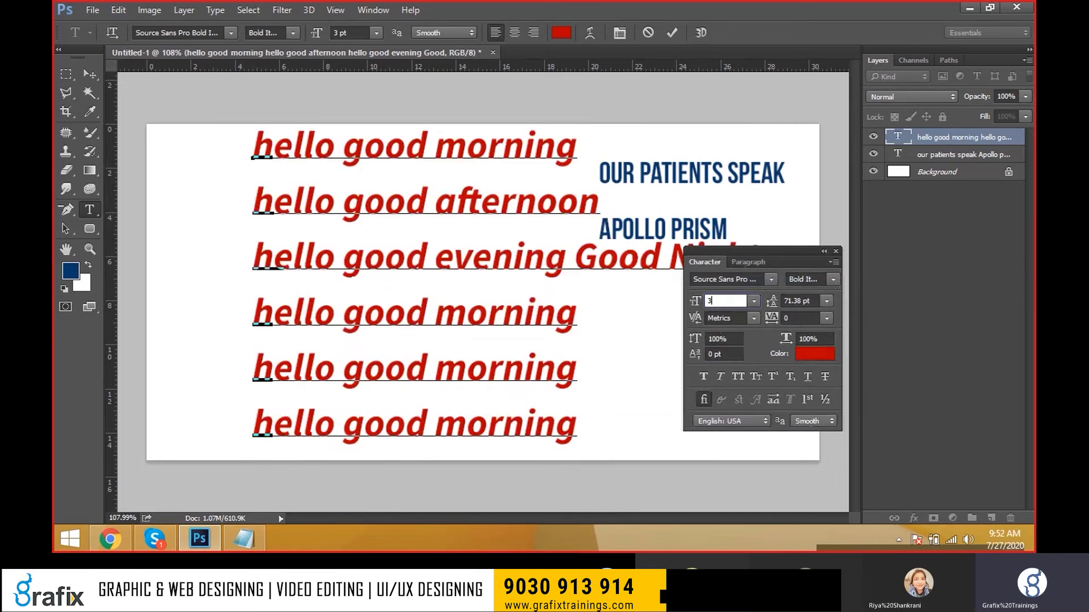
pyautogui.click(374, 317)
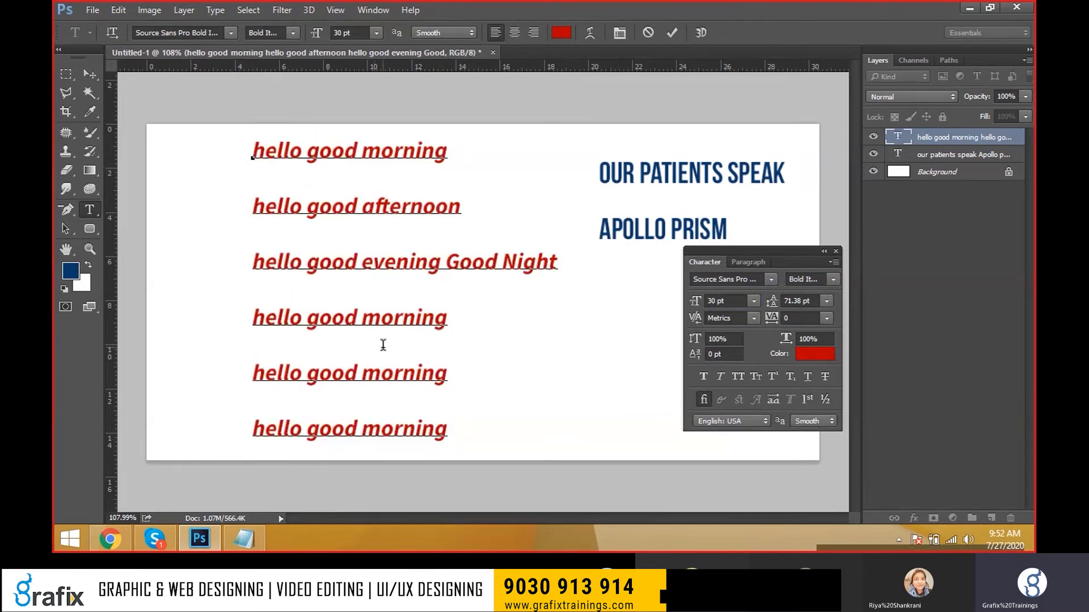
# Reselect all the greeting text, try the Black font styles and change the style to Semibold Italic
pyautogui.moveTo(254, 150); pyautogui.dragTo(469, 440)
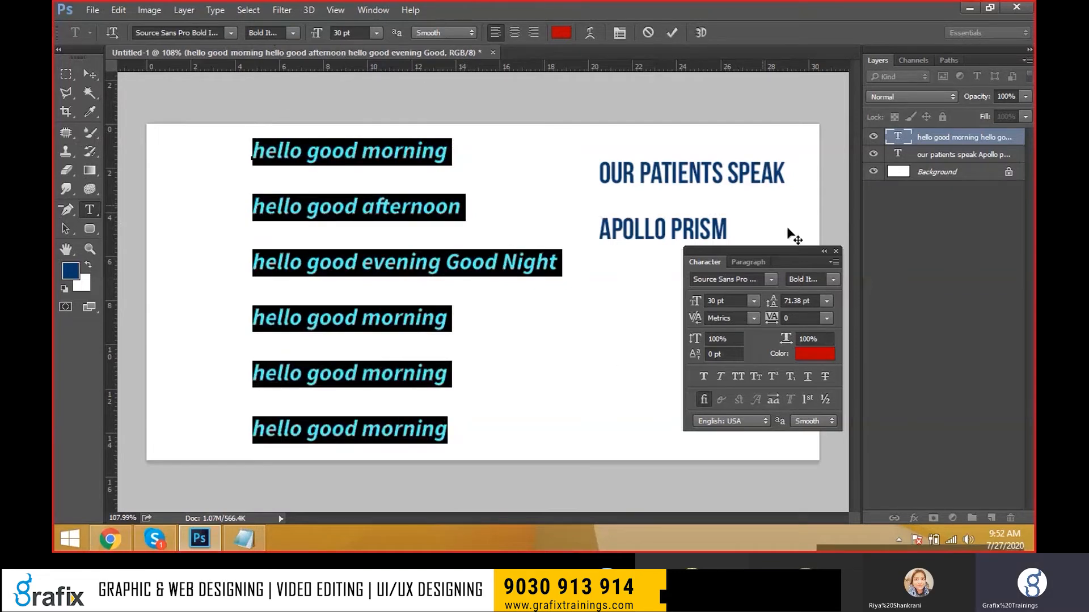
pyautogui.moveTo(804, 255); pyautogui.dragTo(719, 272)
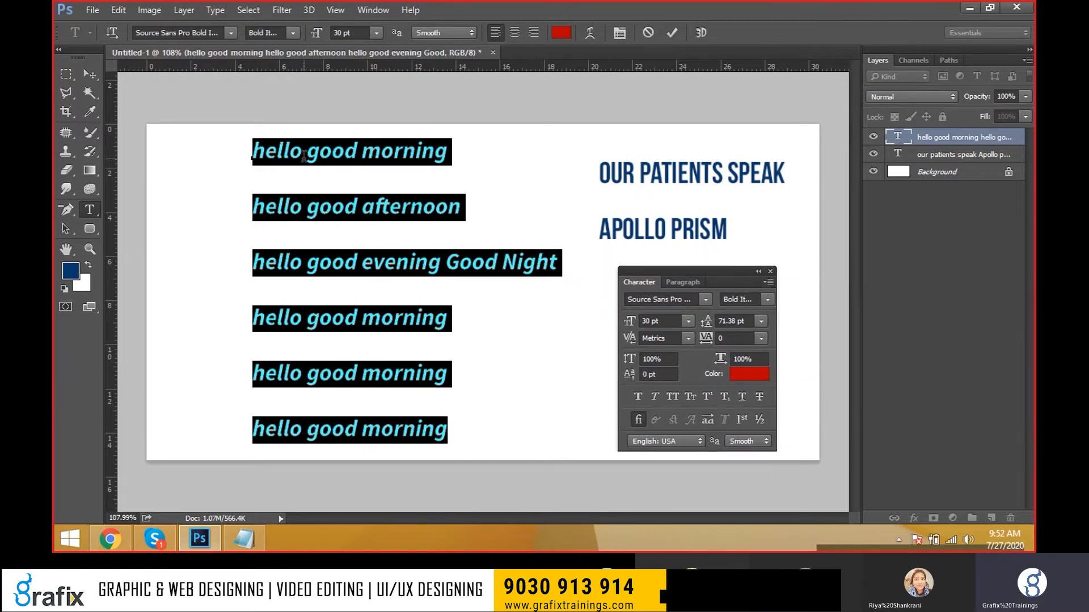
pyautogui.click(304, 156)
pyautogui.moveTo(253, 151); pyautogui.dragTo(449, 432)
pyautogui.press('Down')
pyautogui.press('Down')
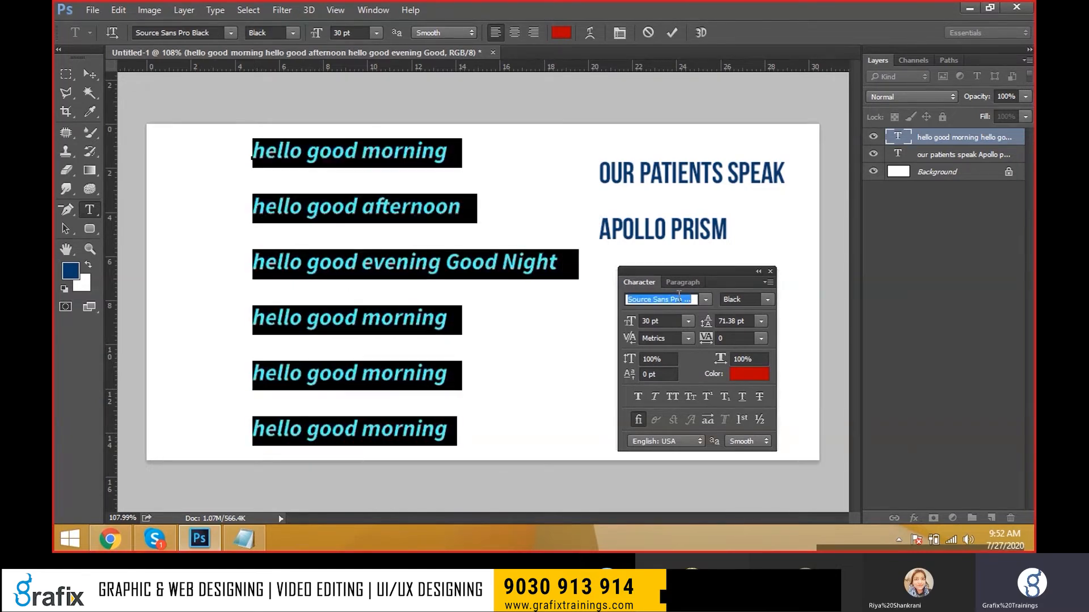
pyautogui.click(767, 299)
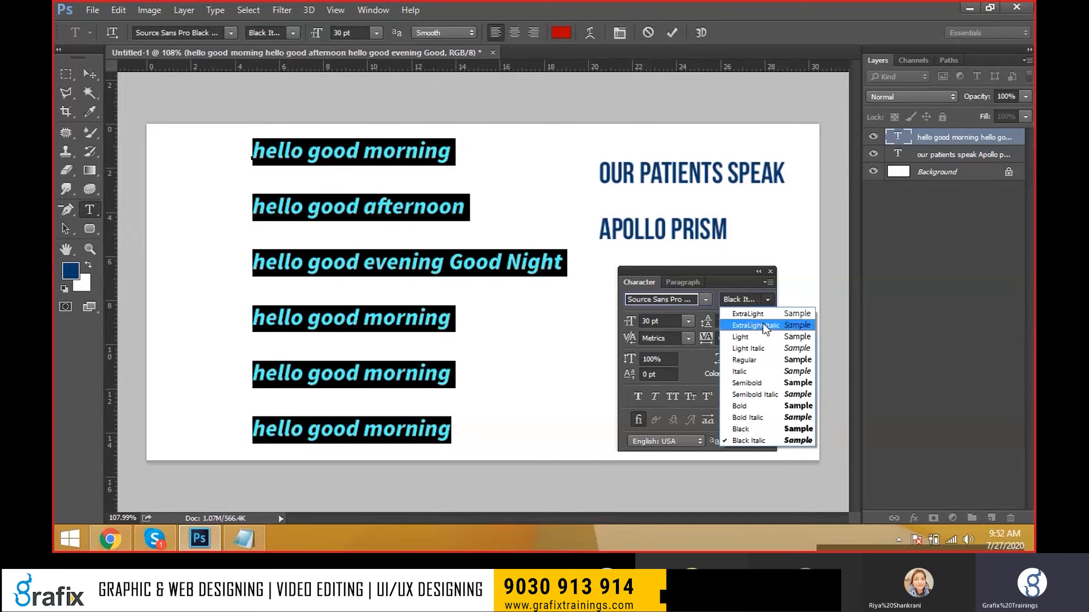
pyautogui.click(754, 391)
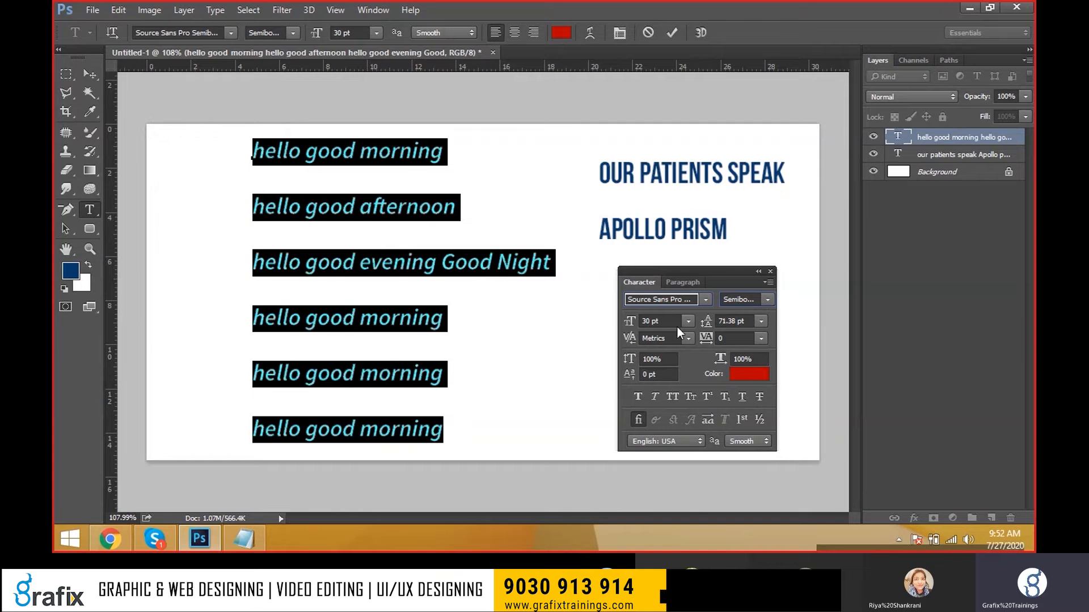
# Reselect all the greeting lines and set their leading to 30 pt
pyautogui.click(632, 324)
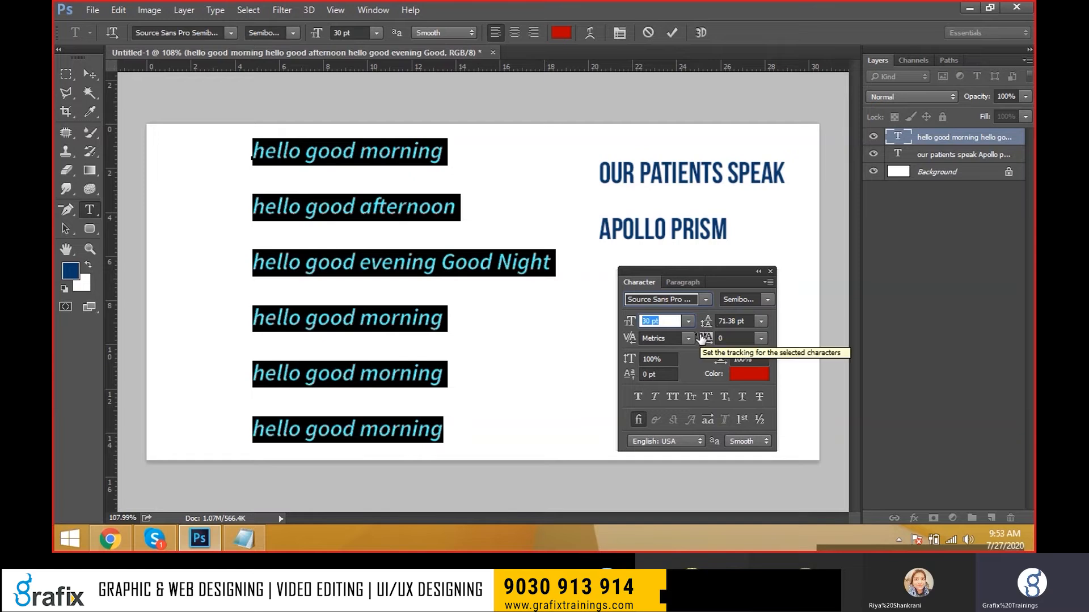
pyautogui.click(373, 209)
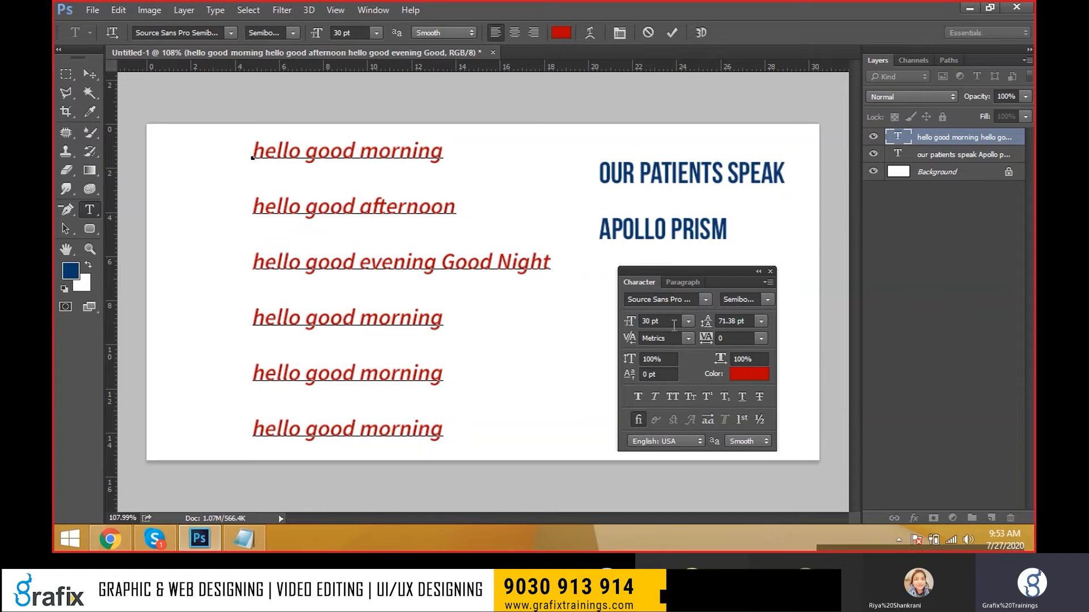
pyautogui.moveTo(253, 151); pyautogui.dragTo(450, 444)
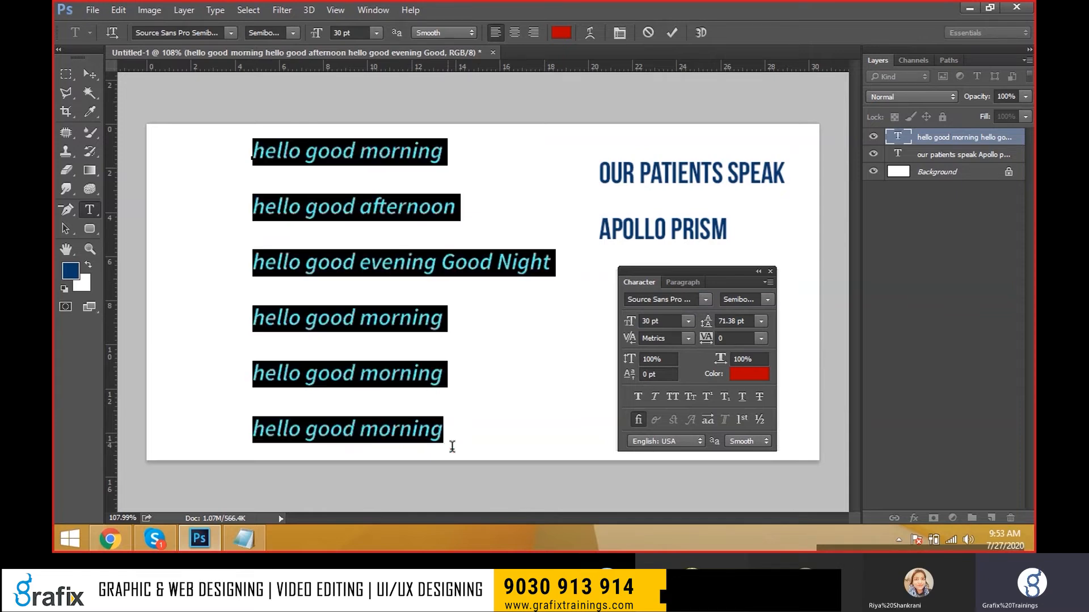
pyautogui.click(764, 321)
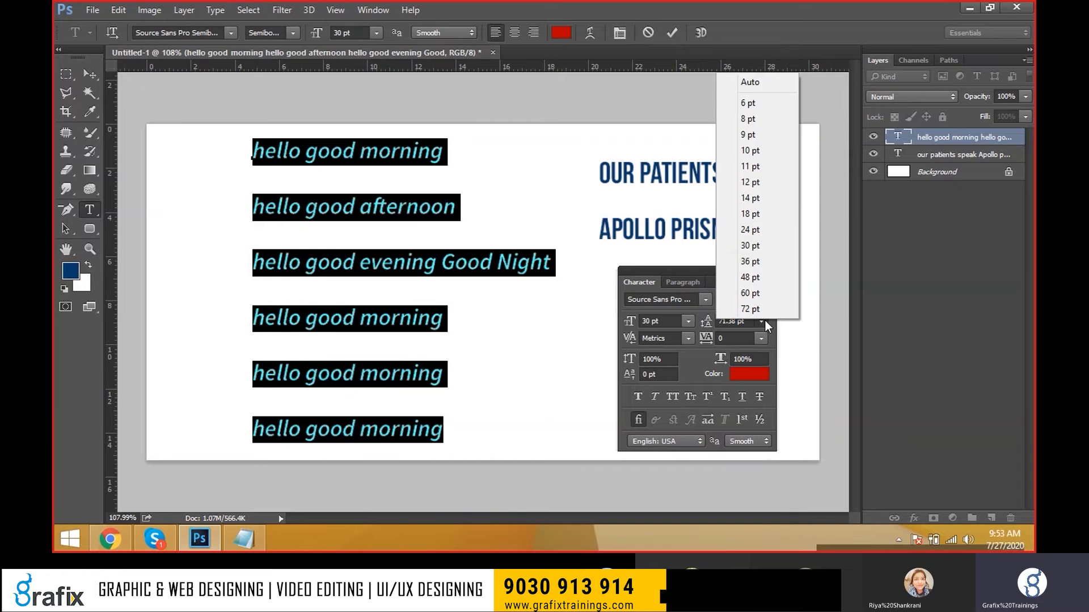
pyautogui.click(754, 246)
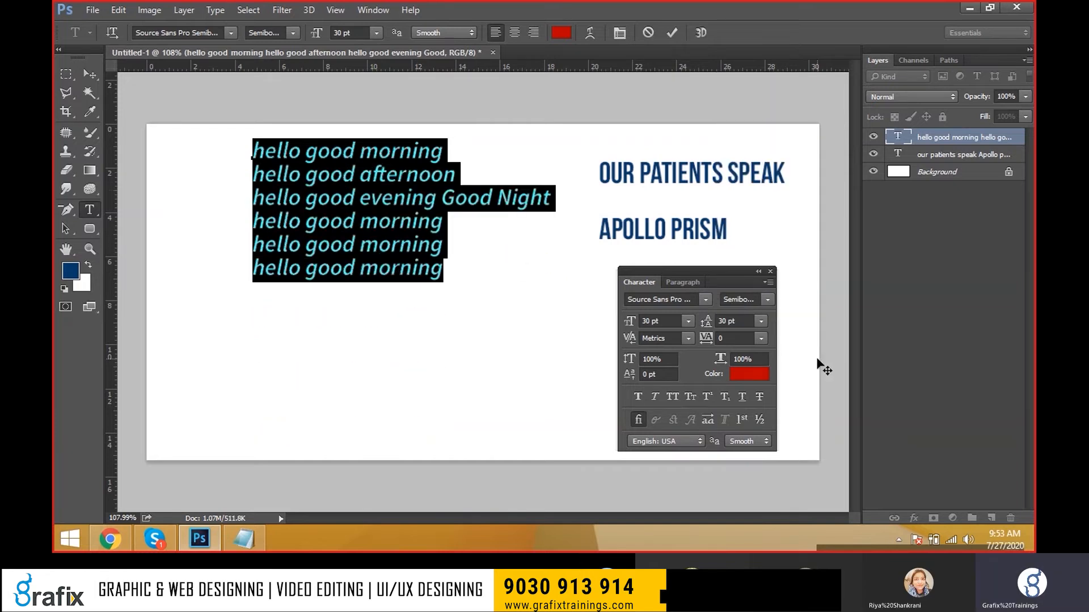
# Try leading values of 48 pt and 60 pt on the greeting text, and set its leading to 72 pt
pyautogui.click(762, 322)
pyautogui.click(754, 285)
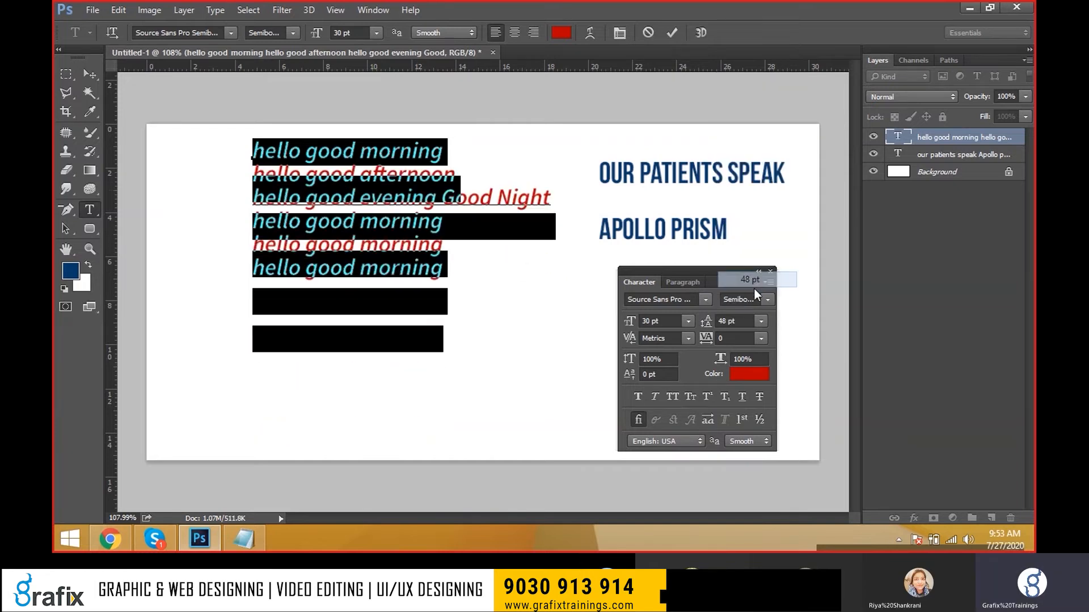
pyautogui.click(761, 321)
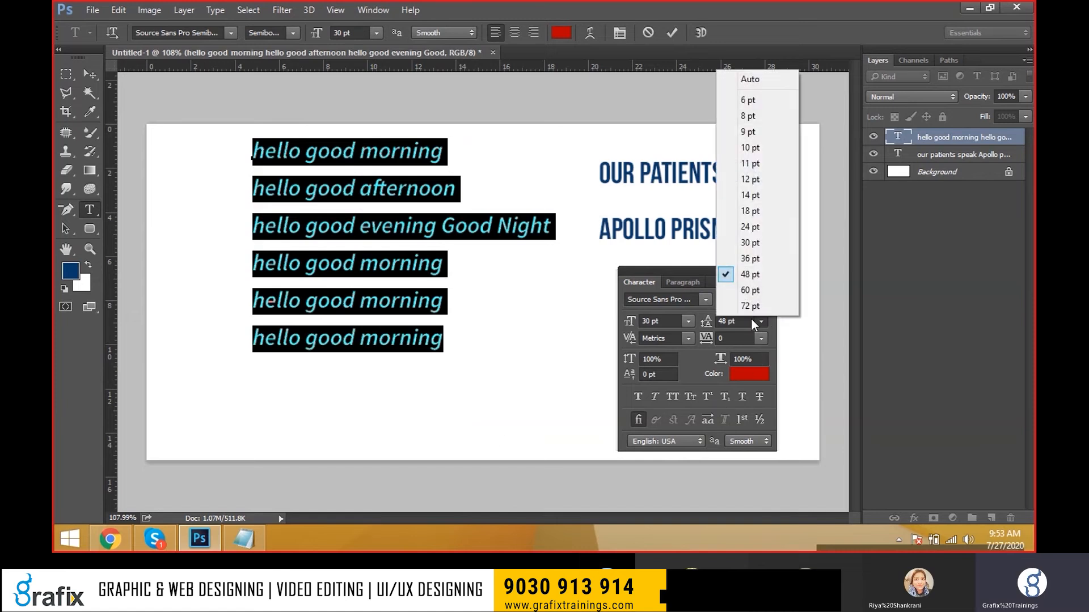
pyautogui.click(747, 295)
pyautogui.click(761, 322)
pyautogui.click(751, 313)
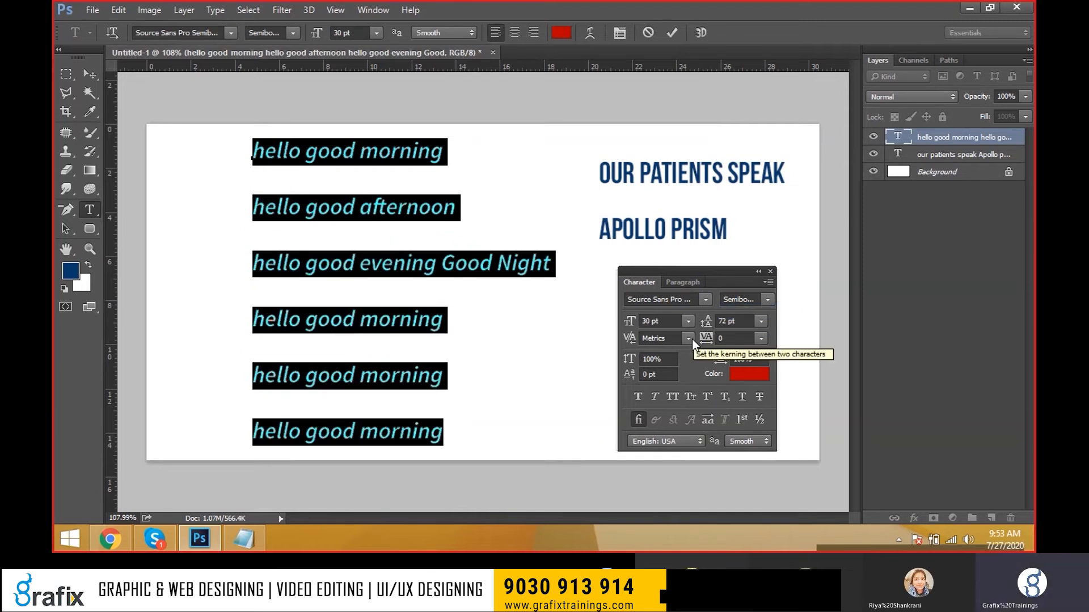
# Reselect all the greeting text and tighten its leading in small increments down to 43 pt
pyautogui.click(737, 321)
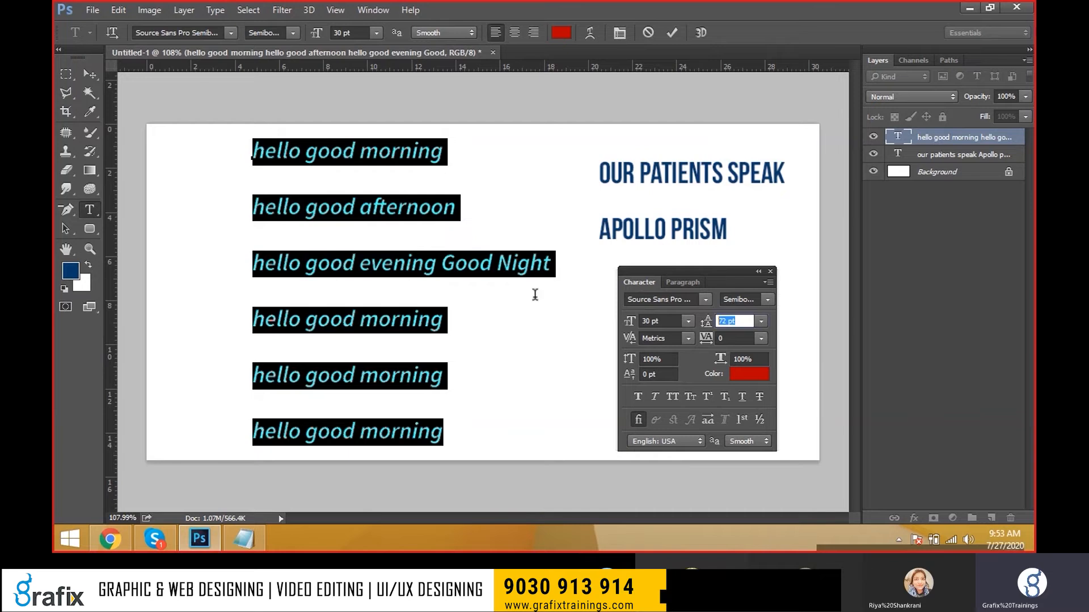
pyautogui.click(466, 268)
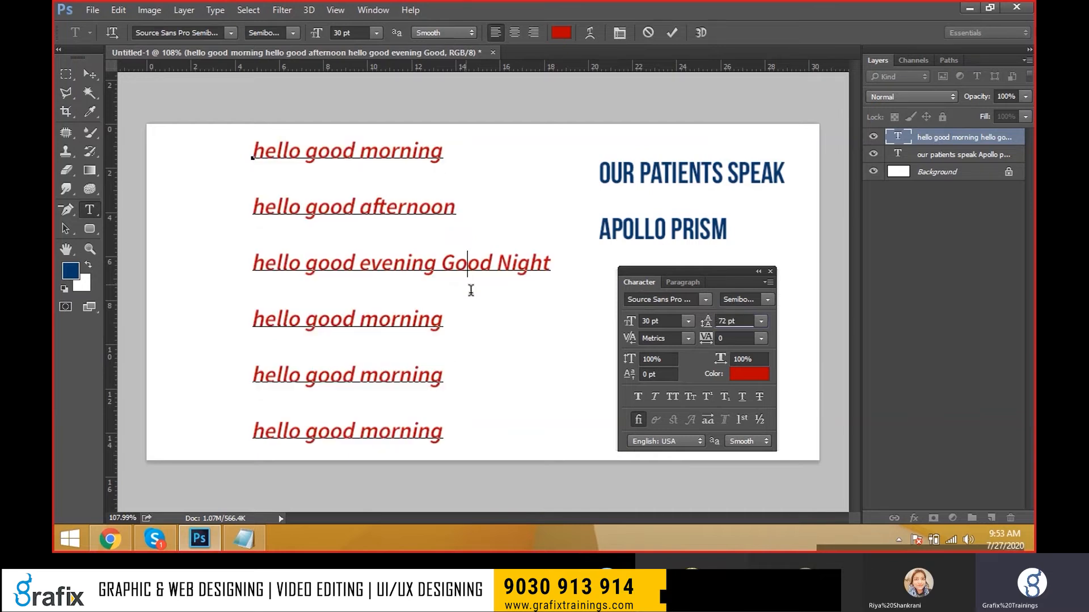
pyautogui.hotkey('ctrl', 'a')
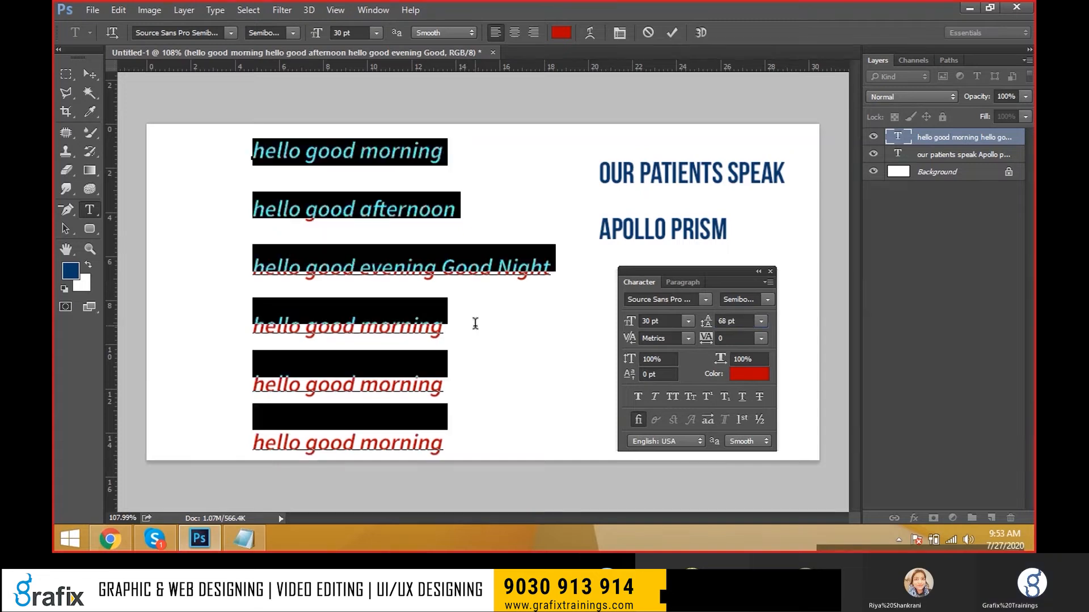
pyautogui.hotkey('alt', 'Up')
pyautogui.hotkey('alt', 'Up')
pyautogui.hotkey('alt', 'Up')
pyautogui.hotkey('alt', 'Up')
pyautogui.hotkey('alt', 'Up')
pyautogui.hotkey('alt', 'Up')
pyautogui.hotkey('alt', 'Up')
pyautogui.hotkey('alt', 'Up')
pyautogui.hotkey('alt', 'Up')
pyautogui.hotkey('alt', 'Up')
pyautogui.hotkey('alt', 'Up')
pyautogui.hotkey('alt', 'Up')
pyautogui.hotkey('alt', 'Up')
pyautogui.hotkey('alt', 'Up')
pyautogui.hotkey('alt', 'Up')
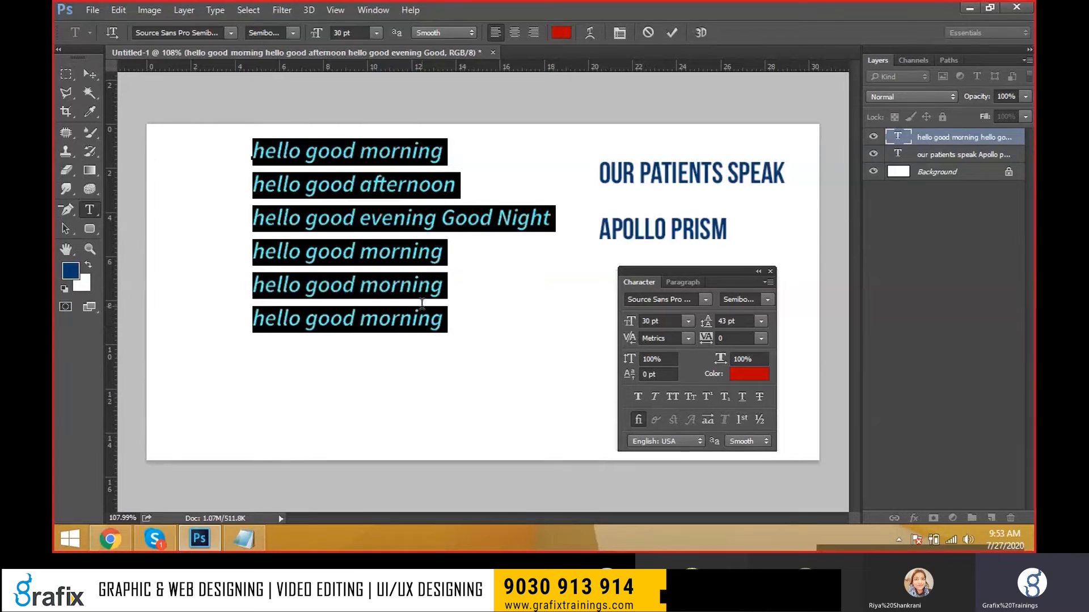
# Reselect all the greeting text and widen its leading again in small increments
pyautogui.click(394, 247)
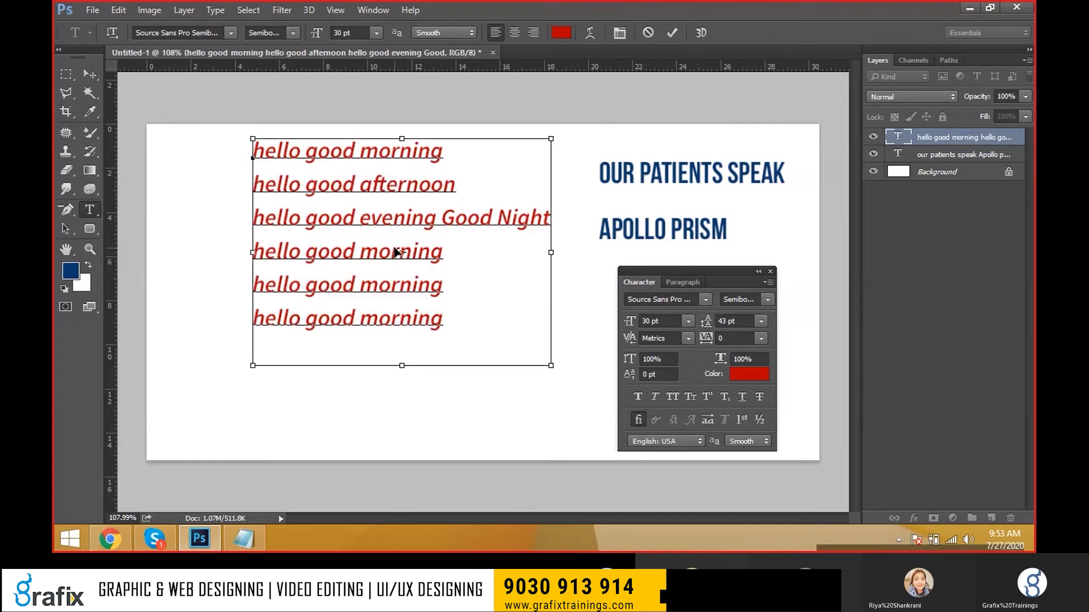
pyautogui.hotkey('ctrl', 'a')
pyautogui.hotkey('alt', 'Down')
pyautogui.hotkey('alt', 'Down')
pyautogui.hotkey('alt', 'Down')
pyautogui.hotkey('alt', 'Down')
pyautogui.hotkey('alt', 'Down')
pyautogui.hotkey('alt', 'Down')
pyautogui.hotkey('alt', 'Down')
pyautogui.hotkey('alt', 'Down')
pyautogui.hotkey('alt', 'Down')
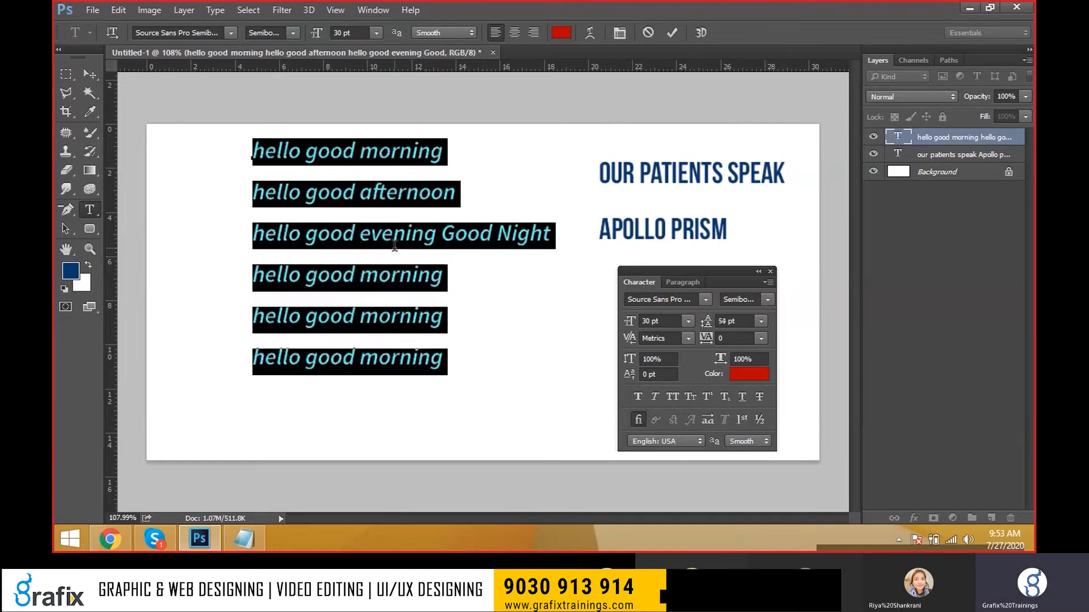
# Tighten the leading of the selected greeting text in small increments, and widen it again
pyautogui.hotkey('alt', 'Up')
pyautogui.hotkey('alt', 'Up')
pyautogui.hotkey('alt', 'Up')
pyautogui.hotkey('alt', 'Up')
pyautogui.hotkey('alt', 'Up')
pyautogui.hotkey('alt', 'Up')
pyautogui.hotkey('alt', 'Up')
pyautogui.hotkey('alt', 'Up')
pyautogui.hotkey('alt', 'Down')
pyautogui.hotkey('alt', 'Down')
pyautogui.hotkey('alt', 'Down')
pyautogui.hotkey('alt', 'Down')
pyautogui.hotkey('alt', 'Down')
pyautogui.hotkey('alt', 'Down')
pyautogui.hotkey('alt', 'Down')
pyautogui.hotkey('alt', 'Down')
pyautogui.hotkey('alt', 'Down')
pyautogui.hotkey('alt', 'Down')
pyautogui.hotkey('alt', 'Down')
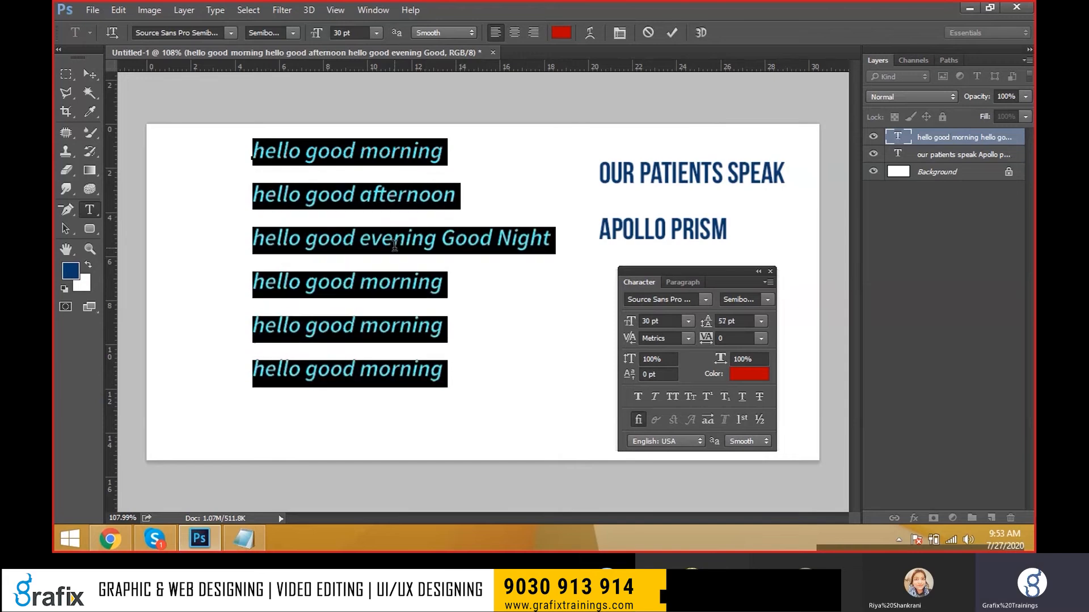
# Switch to Notepad, maximize it, and add the note "Alt+ Up arrow = Leading the text" below the alignment shortcuts
pyautogui.hotkey('alt', 'Tab')
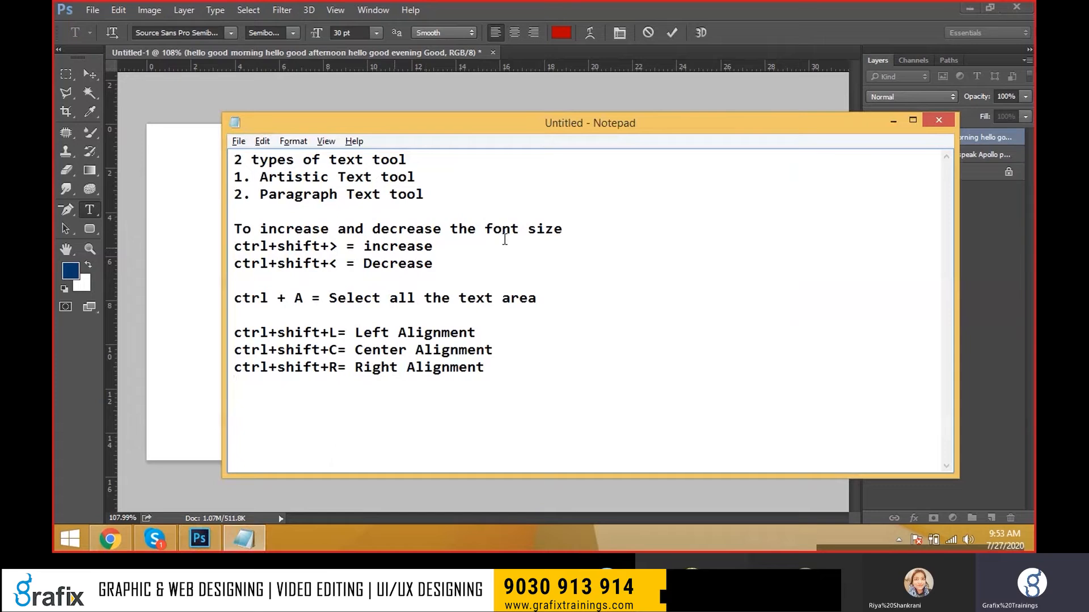
pyautogui.doubleClick(498, 127)
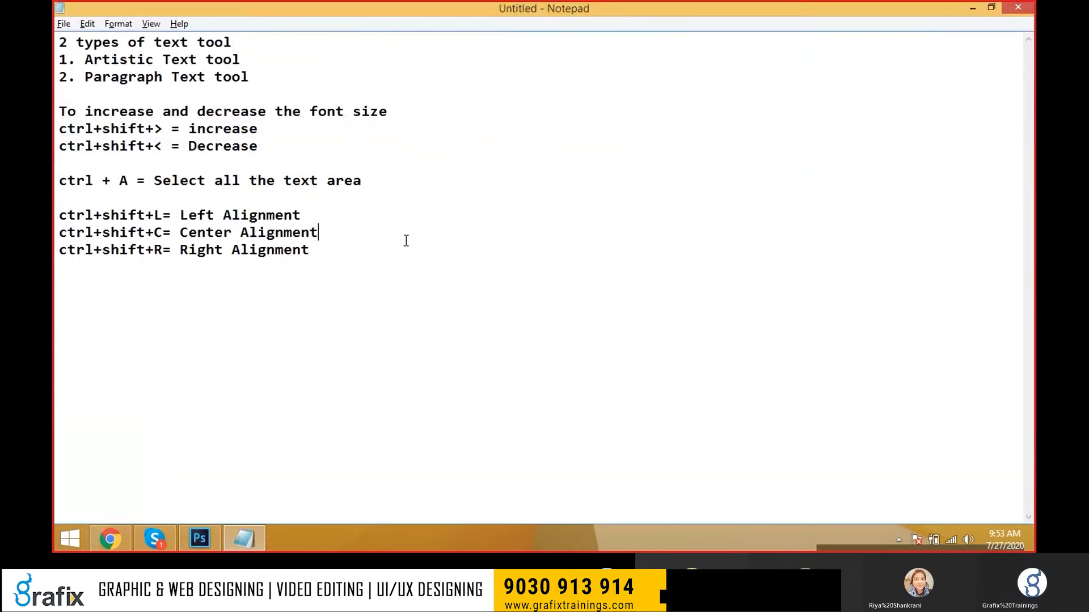
pyautogui.click(384, 248)
pyautogui.press('Return')
pyautogui.press('Return')
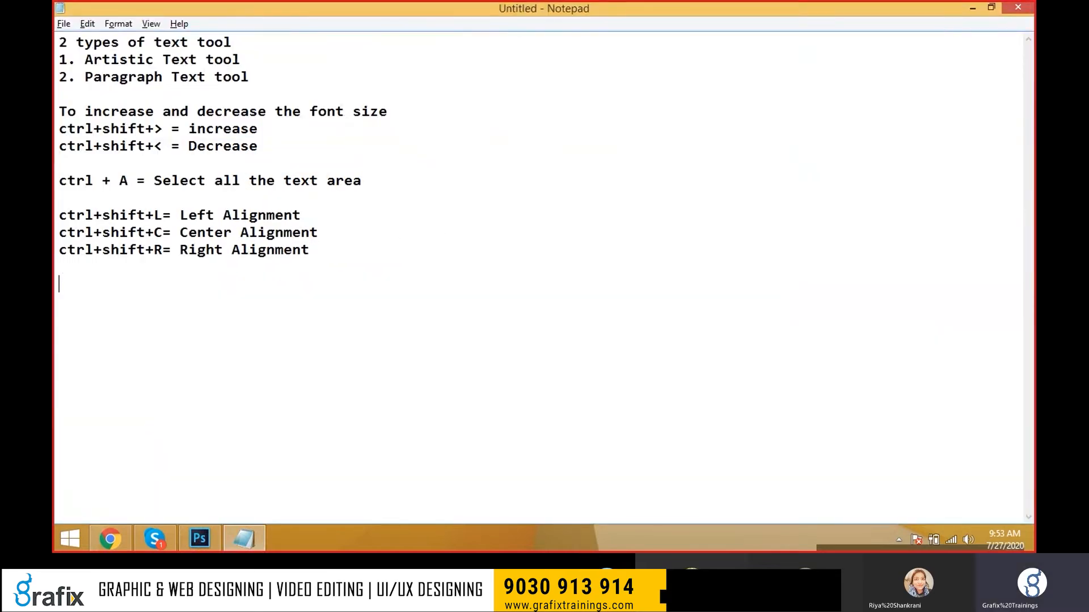
pyautogui.write('Alt+ Up arrow ')
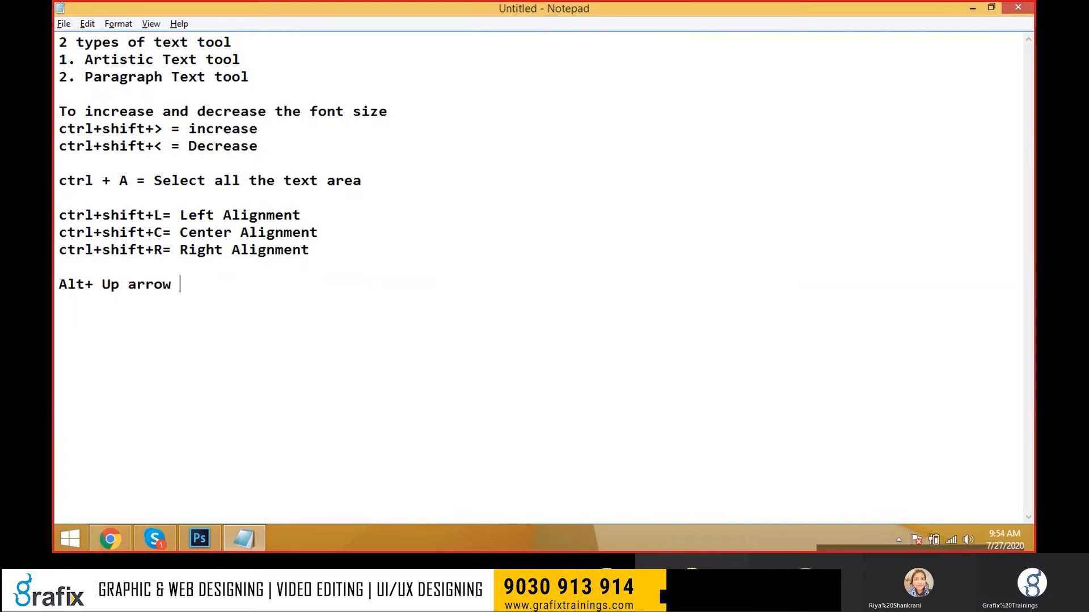
pyautogui.write('= Leading the text')
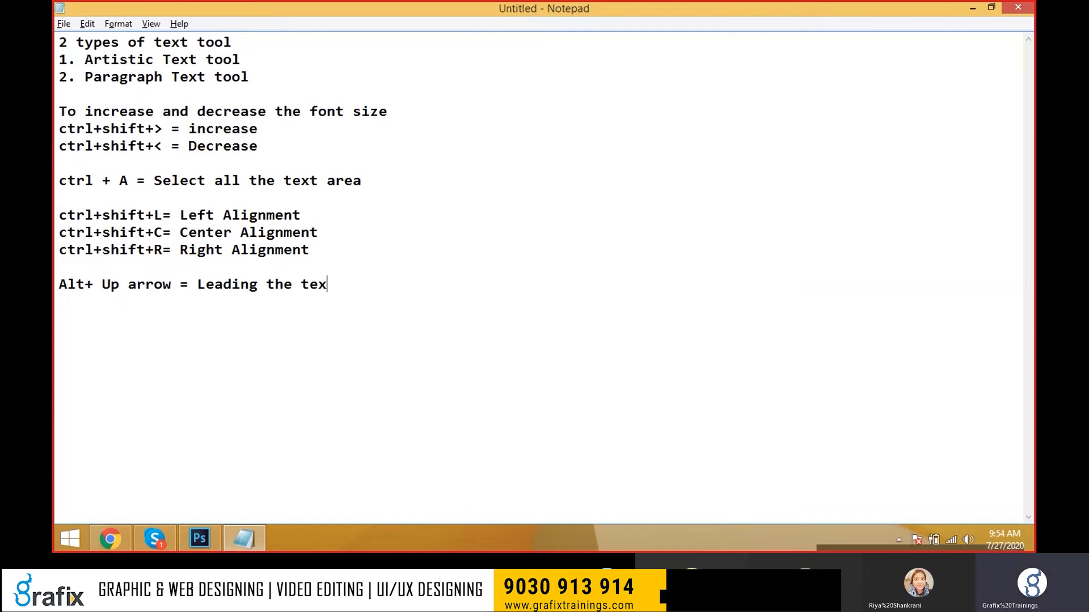
# Replace the description in the Alt+ Up arrow note with "increasing the line height of text"
pyautogui.click(188, 284)
pyautogui.press('Right')
pyautogui.press('Right')
pyautogui.press('Left')
pyautogui.hotkey('ctrl', 'shift', 'Right')
pyautogui.hotkey('ctrl', 'shift', 'Right')
pyautogui.hotkey('ctrl', 'shift', 'Right')
pyautogui.write('increasein')
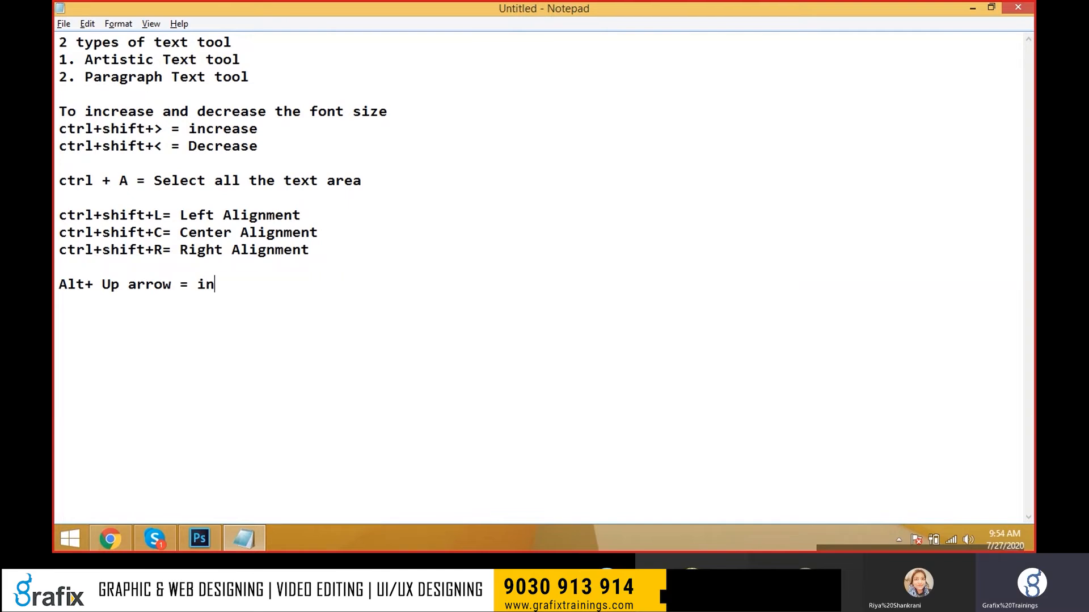
pyautogui.press('BackSpace')
pyautogui.press('BackSpace')
pyautogui.press('BackSpace')
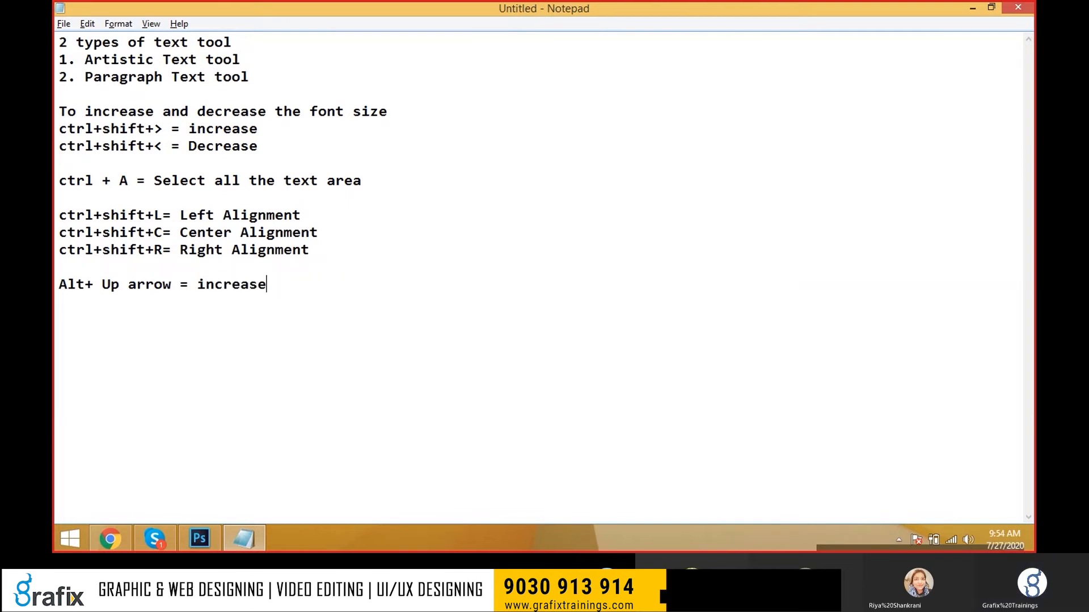
pyautogui.write('ing the line he')
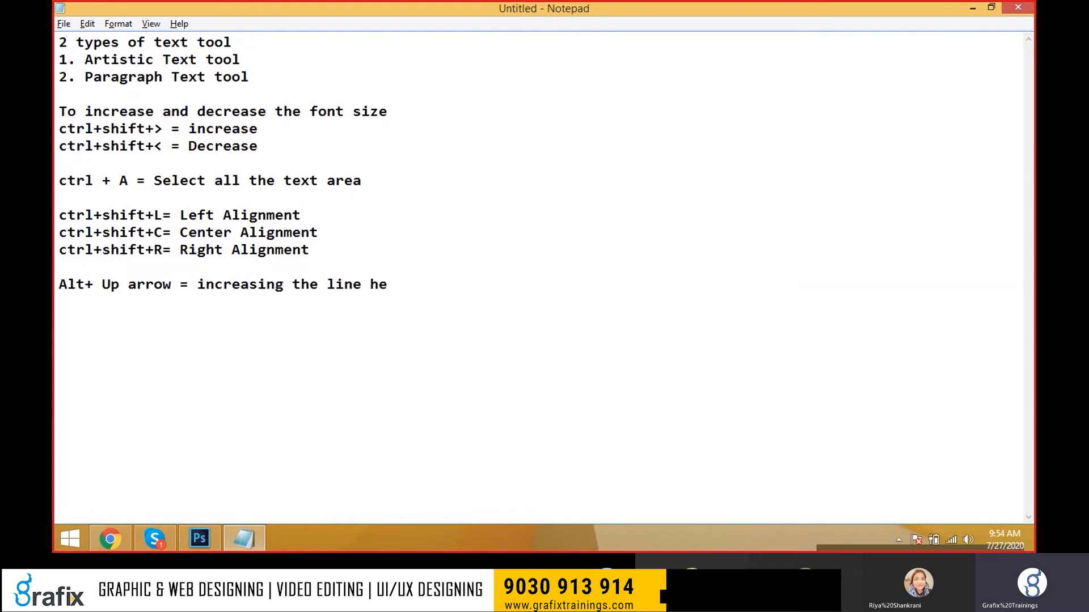
pyautogui.write('ight of text')
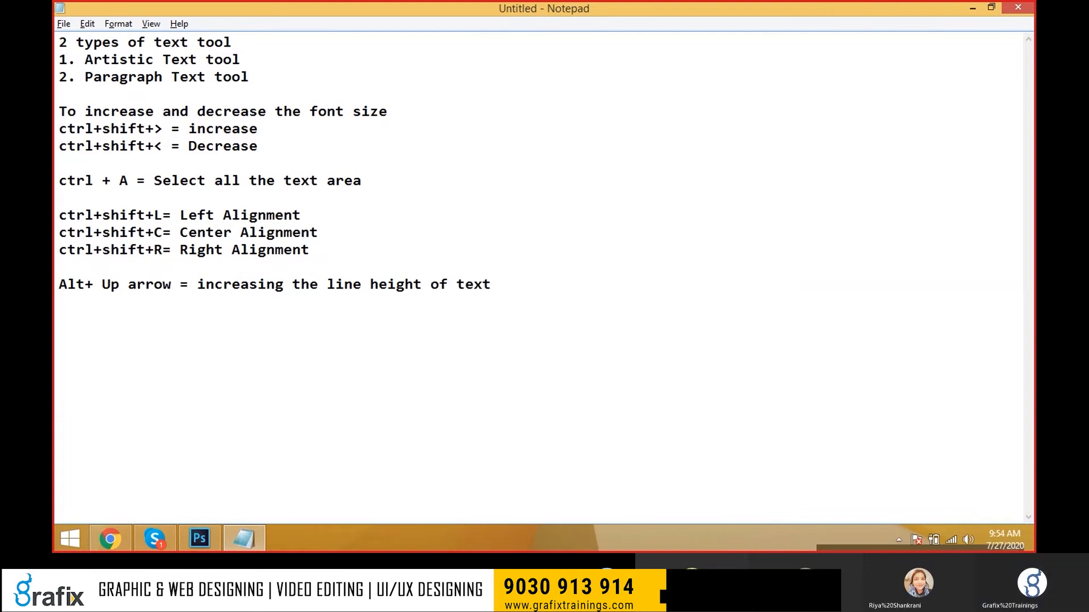
# Duplicate the Alt+ Up arrow note below the original, leaving a blank line between them
pyautogui.hotkey('ctrl', 'a')
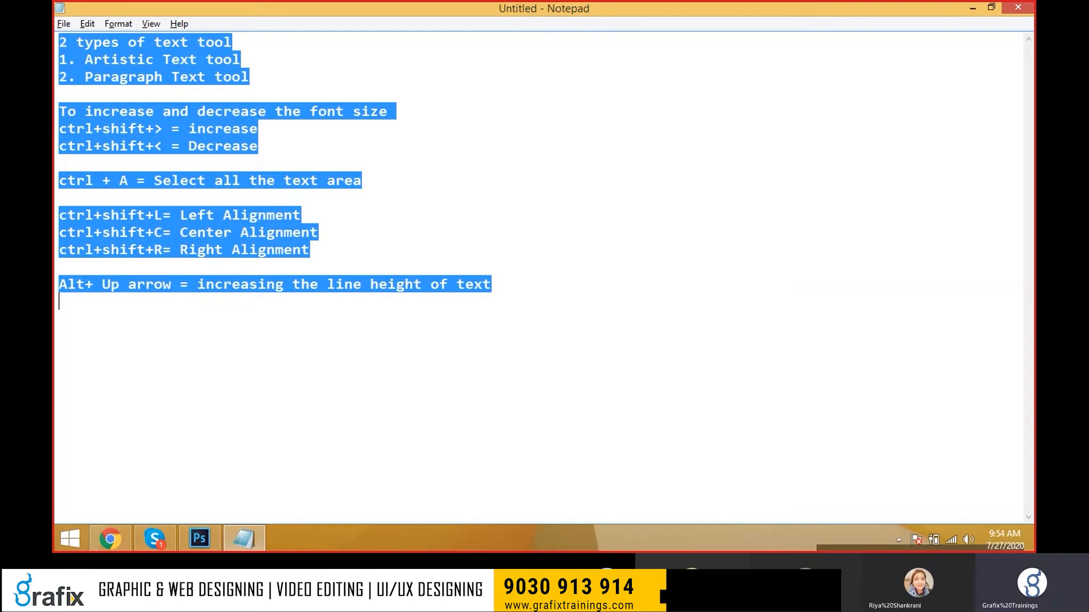
pyautogui.click(532, 290)
pyautogui.hotkey('shift', 'Home')
pyautogui.hotkey('ctrl', 'c')
pyautogui.click(580, 294)
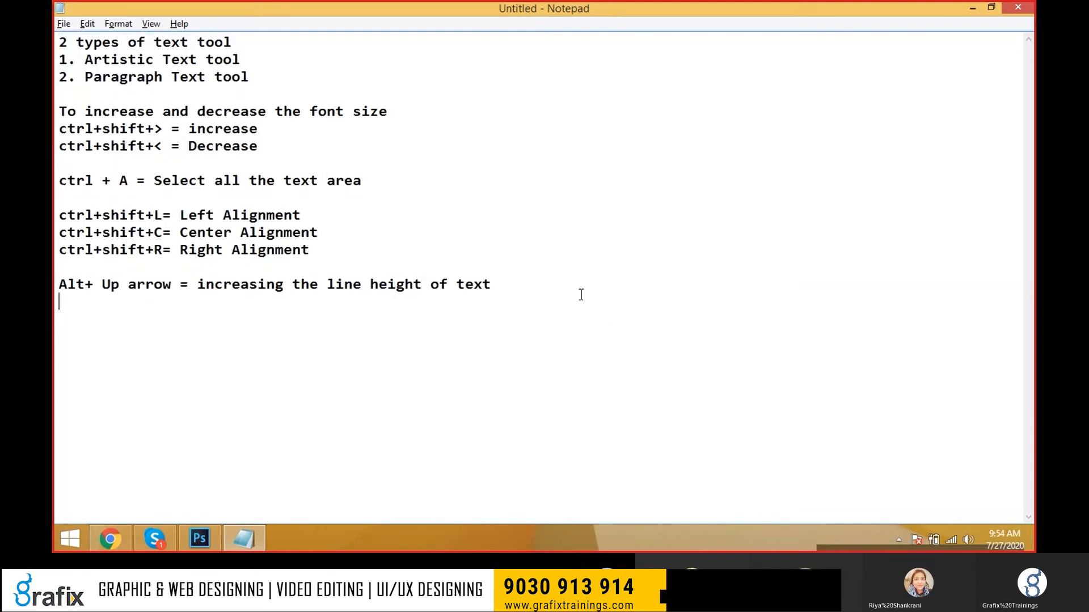
pyautogui.press('Return')
pyautogui.hotkey('ctrl', 'v')
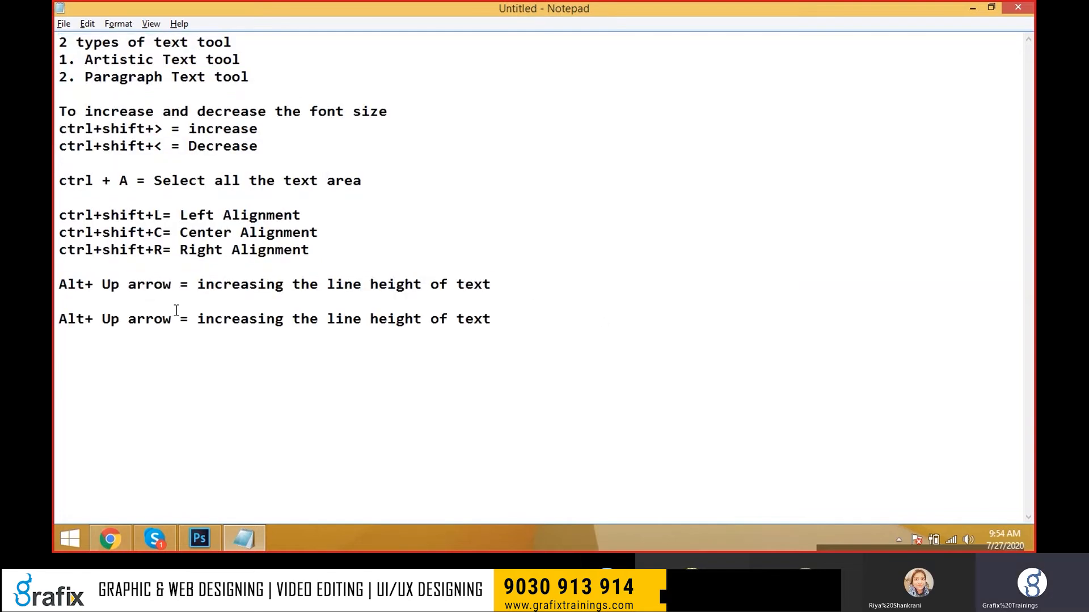
# Change the copied note's shortcut to "Alt+ Down arrow key" and add "key" after "Up arrow" in the original note
pyautogui.moveTo(120, 319); pyautogui.dragTo(102, 319)
pyautogui.write('Do')
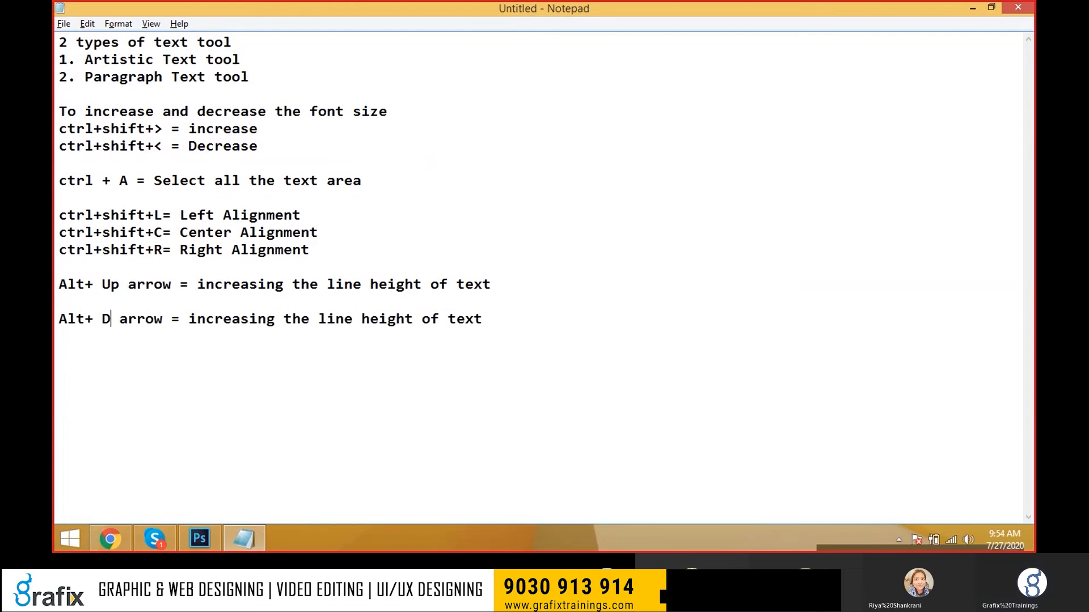
pyautogui.write('wn')
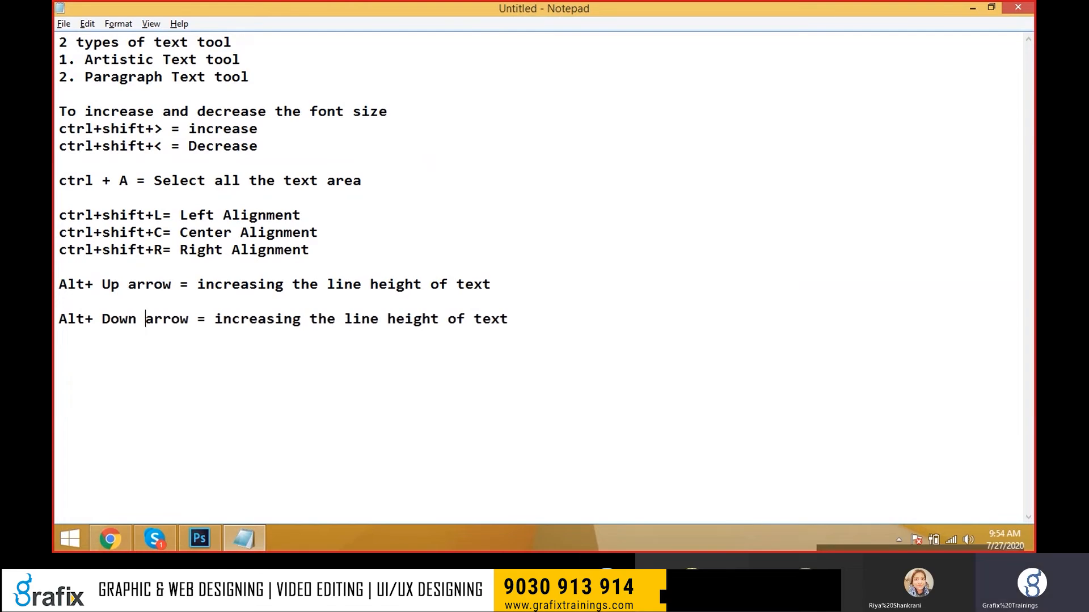
pyautogui.press('Right')
pyautogui.press('Right')
pyautogui.press('Right')
pyautogui.write('wy')
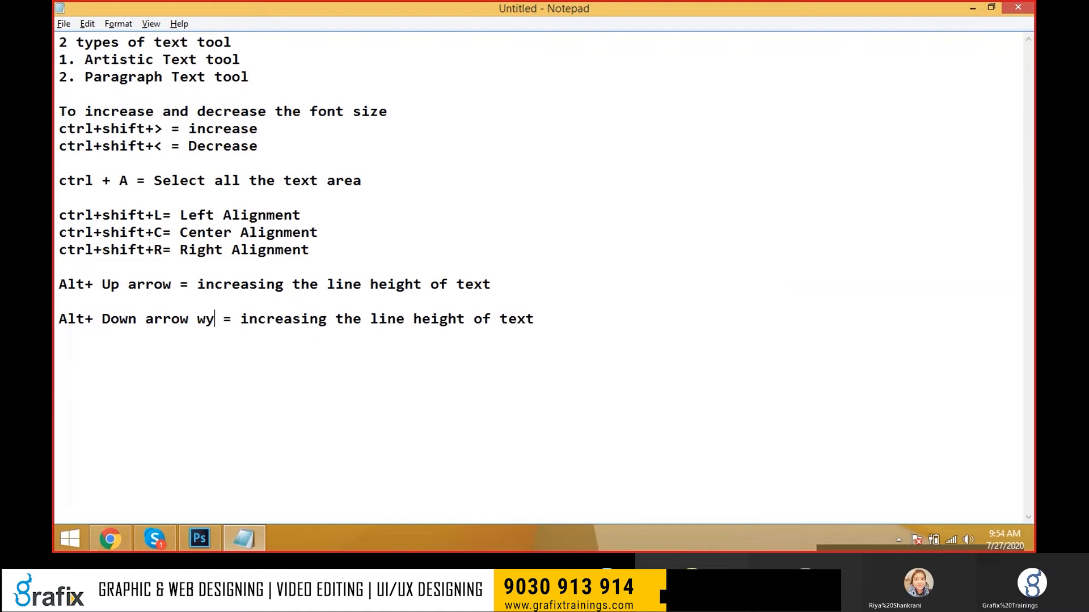
pyautogui.press('BackSpace')
pyautogui.press('BackSpace')
pyautogui.write('key')
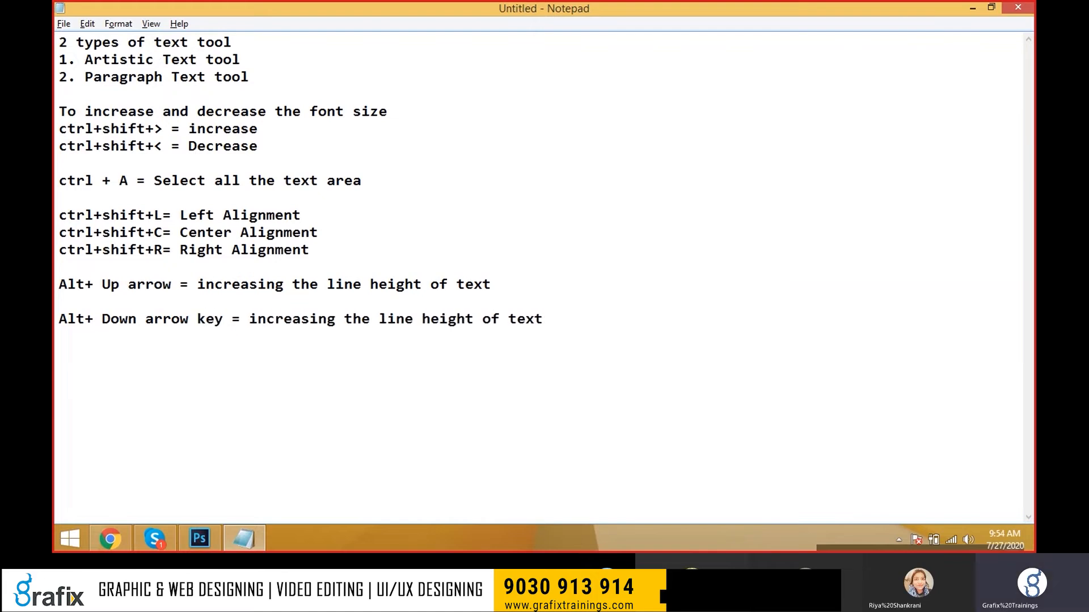
pyautogui.press('Right')
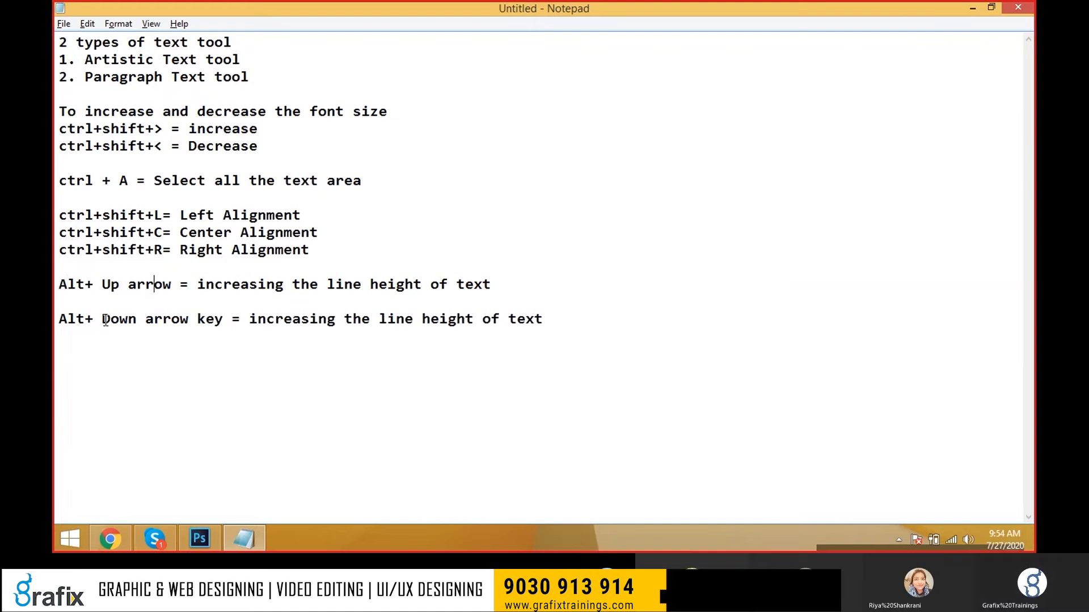
pyautogui.write('key')
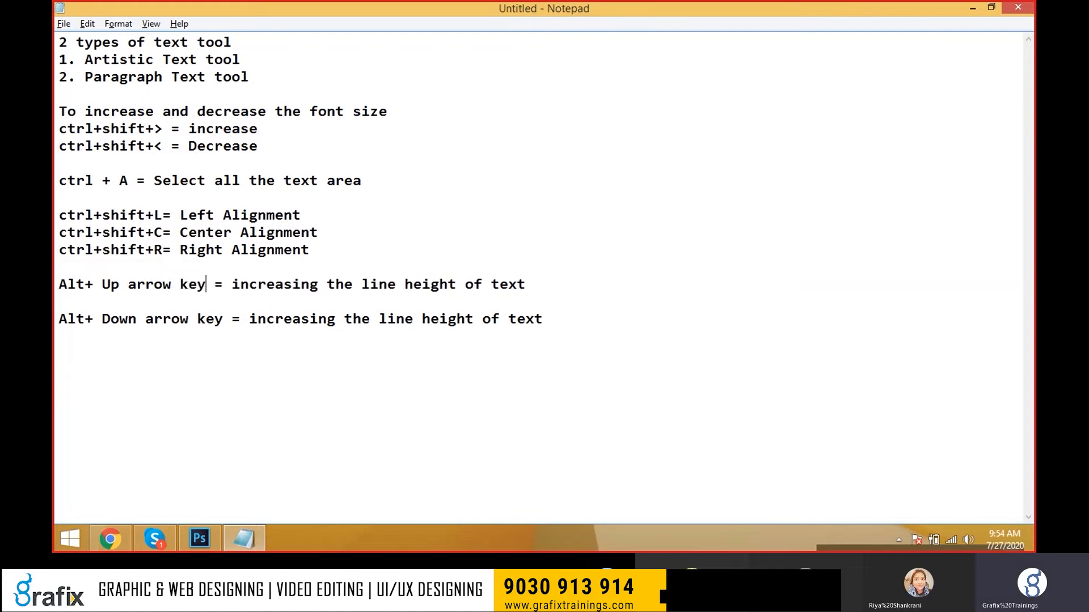
# Replace "increasing" with "decreasing" in the Alt+ Down arrow key note
pyautogui.doubleClick(271, 316)
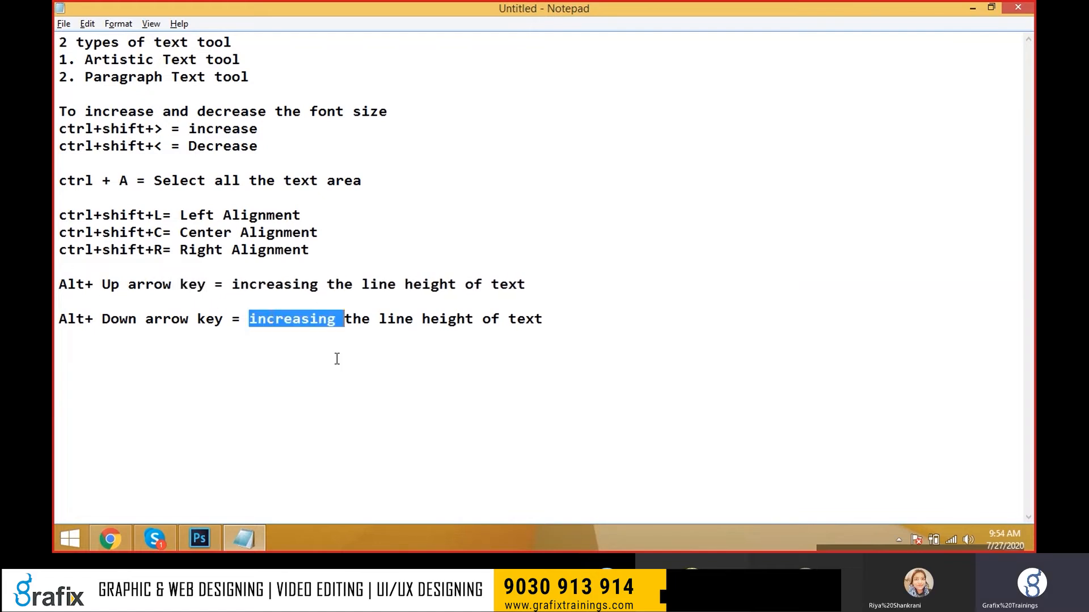
pyautogui.write('decrease')
pyautogui.press('BackSpace')
pyautogui.write('ing')
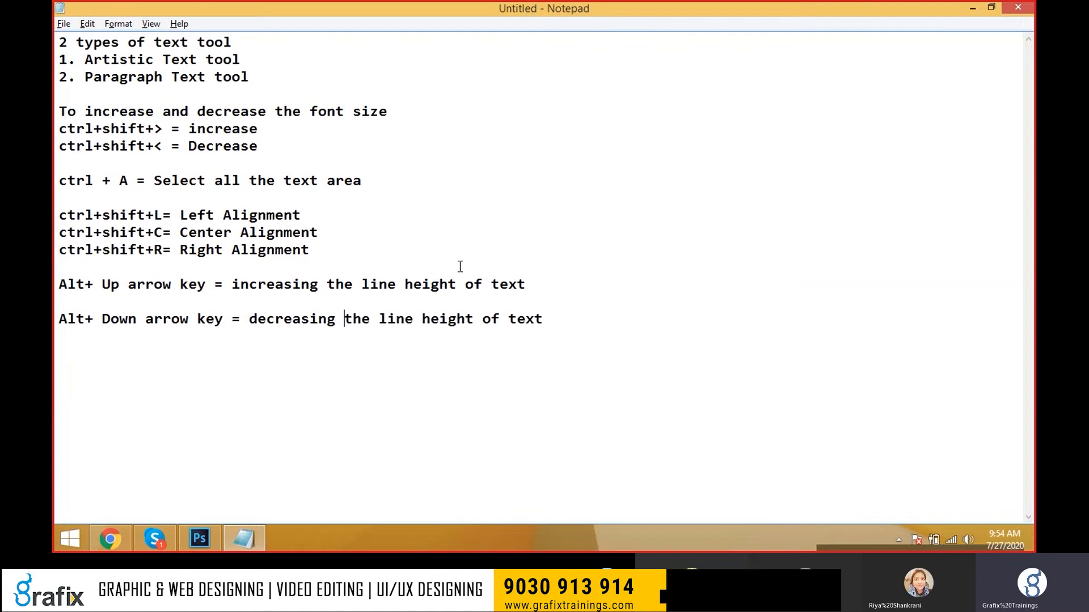
# Switch to Photoshop and tighten the greeting text's leading in small increments down to 46 pt
pyautogui.hotkey('alt', 'Tab')
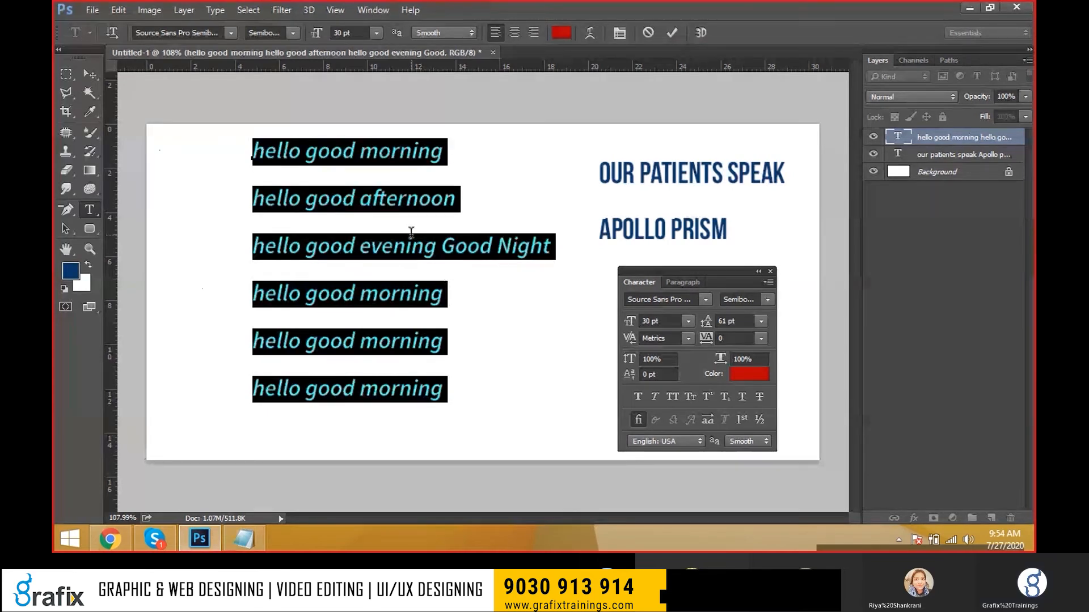
pyautogui.scroll(-1, 730, 319)
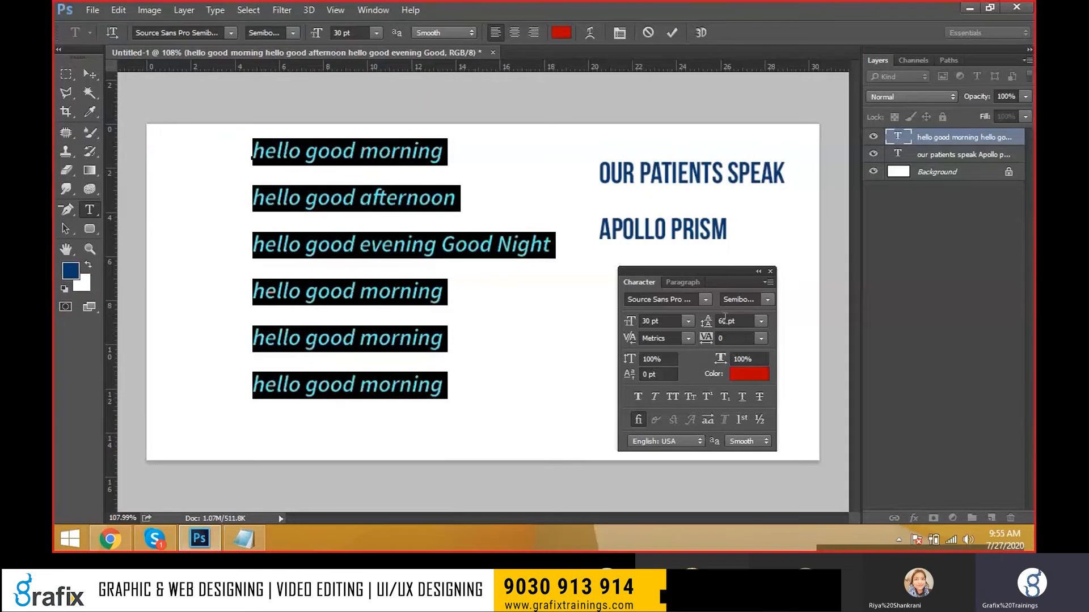
pyautogui.hotkey('alt', 'Up')
pyautogui.hotkey('alt', 'Up')
pyautogui.hotkey('alt', 'Up')
pyautogui.hotkey('alt', 'Up')
pyautogui.hotkey('alt', 'Up')
pyautogui.hotkey('alt', 'Up')
pyautogui.hotkey('alt', 'Up')
pyautogui.hotkey('alt', 'Up')
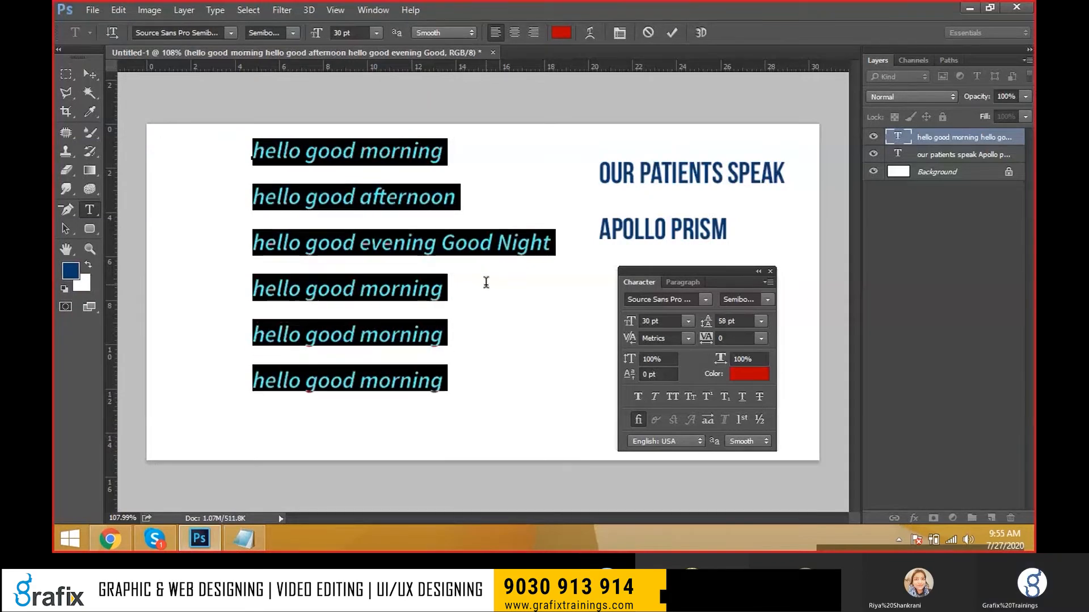
pyautogui.hotkey('alt', 'Up')
pyautogui.hotkey('alt', 'Up')
pyautogui.hotkey('alt', 'Up')
pyautogui.hotkey('alt', 'Up')
pyautogui.hotkey('alt', 'Up')
pyautogui.hotkey('alt', 'Up')
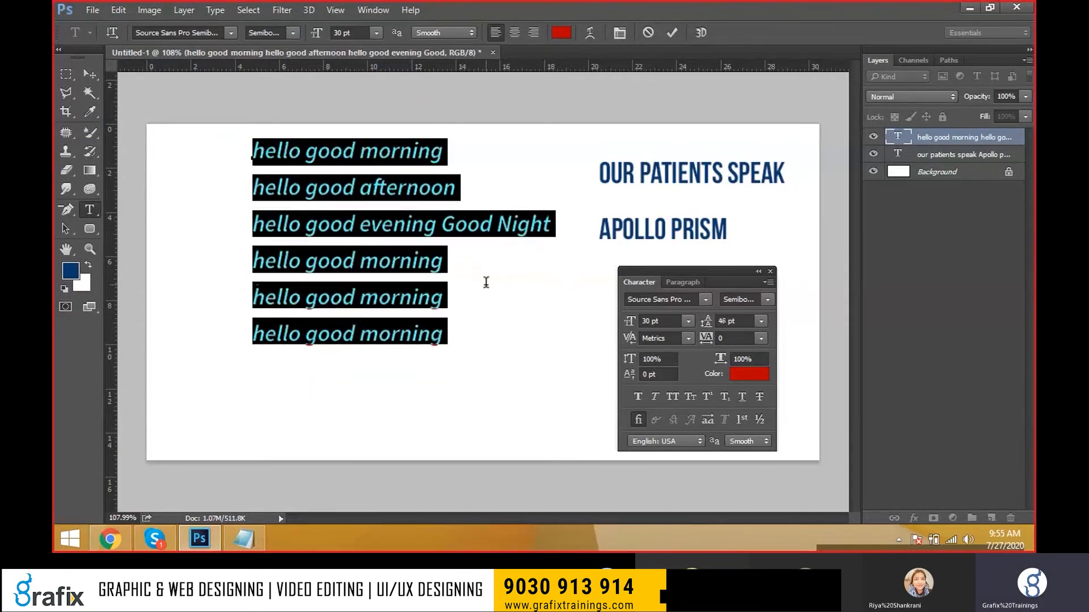
# Widen the greeting text's leading in small increments up to 65 pt
pyautogui.hotkey('alt', 'Down')
pyautogui.hotkey('alt', 'Down')
pyautogui.hotkey('alt', 'Down')
pyautogui.hotkey('alt', 'Down')
pyautogui.hotkey('alt', 'Down')
pyautogui.hotkey('alt', 'Down')
pyautogui.hotkey('alt', 'Down')
pyautogui.hotkey('alt', 'Down')
pyautogui.hotkey('alt', 'Down')
pyautogui.hotkey('alt', 'Down')
pyautogui.hotkey('alt', 'Down')
pyautogui.hotkey('alt', 'Down')
pyautogui.hotkey('alt', 'Down')
pyautogui.hotkey('alt', 'Down')
pyautogui.hotkey('alt', 'Down')
pyautogui.hotkey('alt', 'Down')
pyautogui.hotkey('alt', 'Down')
pyautogui.hotkey('alt', 'Down')
pyautogui.hotkey('alt', 'Down')
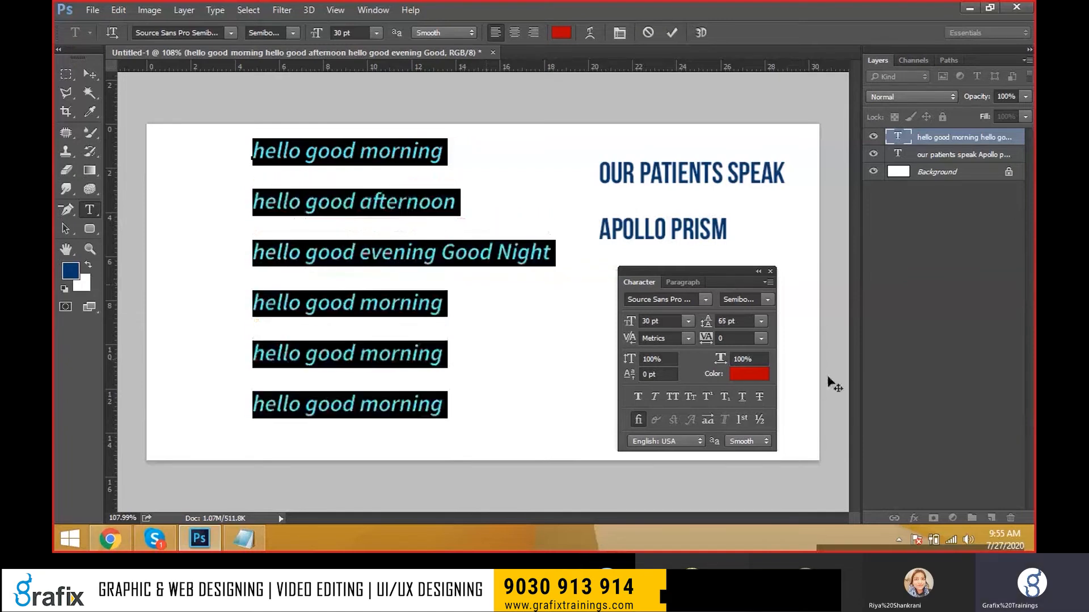
# Set the greeting text's leading to Auto and commit the text edit
pyautogui.click(761, 322)
pyautogui.click(758, 89)
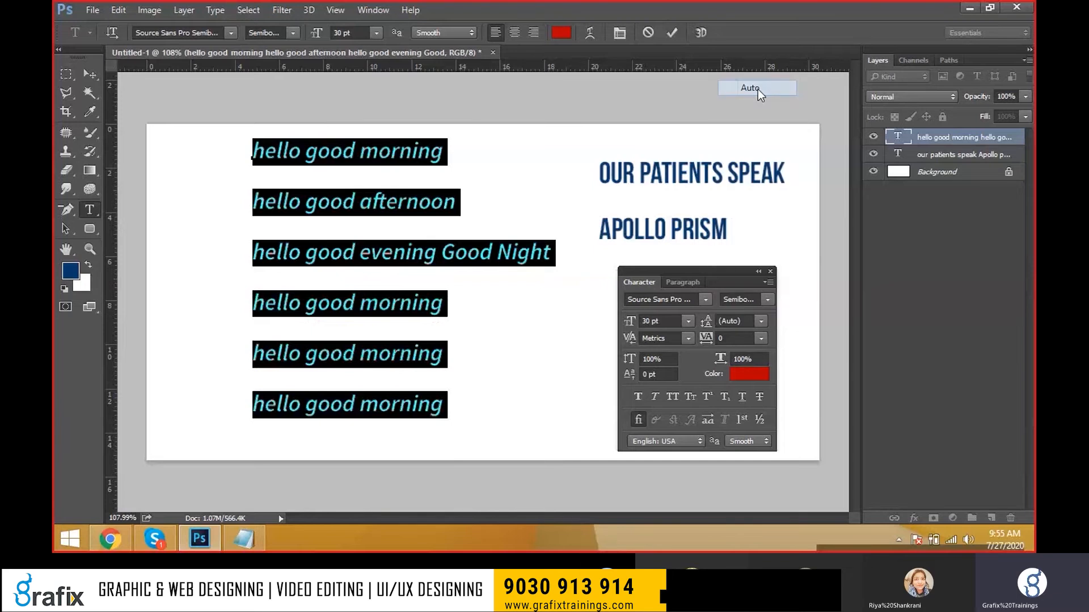
pyautogui.click(462, 219)
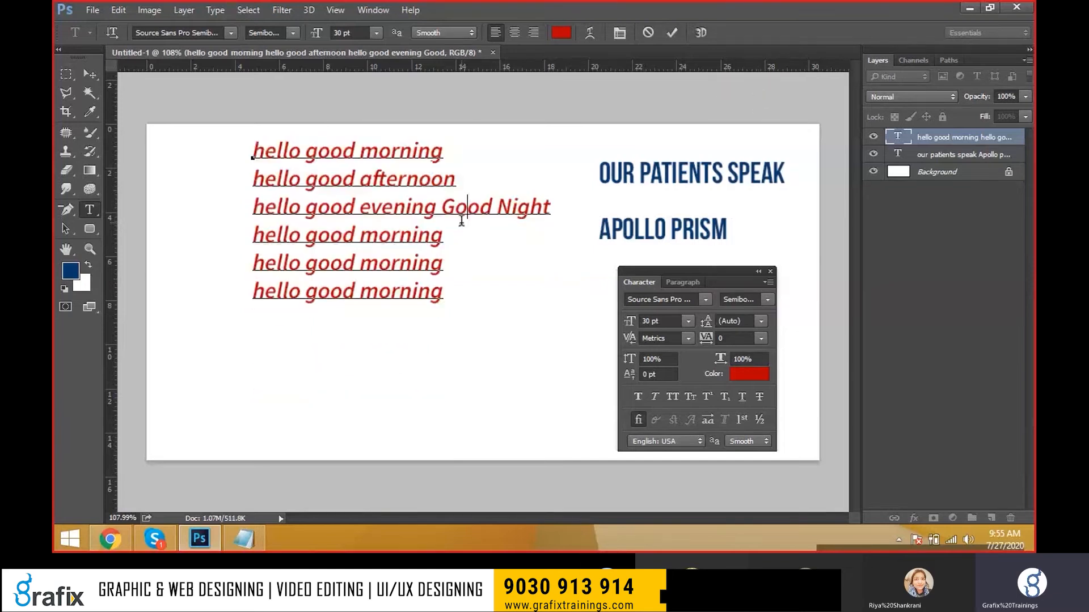
pyautogui.hotkey('ctrl', 'Return')
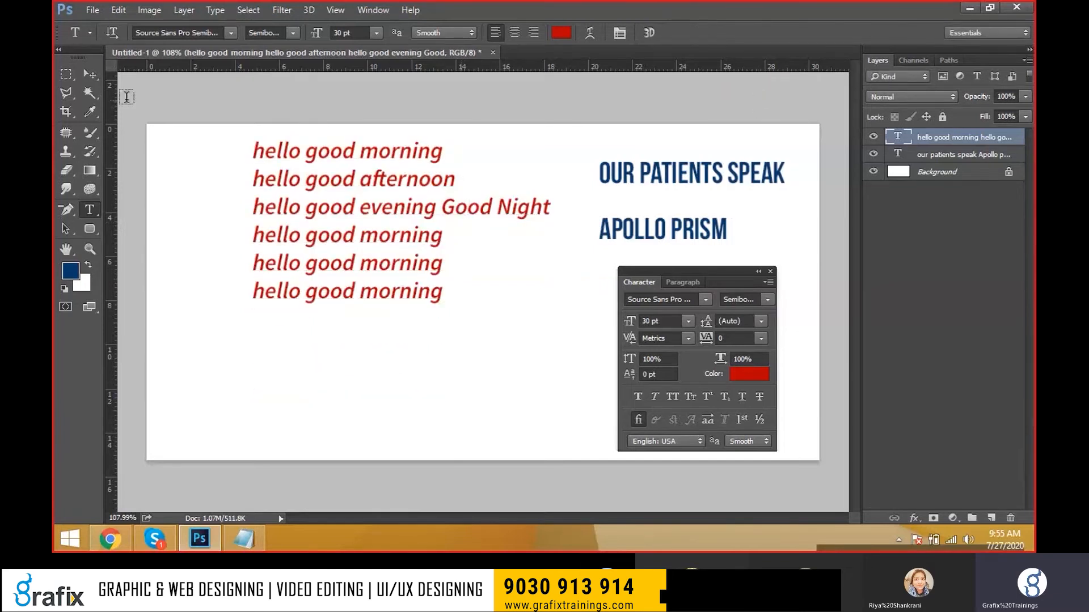
# Move the greeting text block down and slightly left on the canvas with the Move tool
pyautogui.click(89, 74)
pyautogui.moveTo(282, 220); pyautogui.dragTo(250, 271)
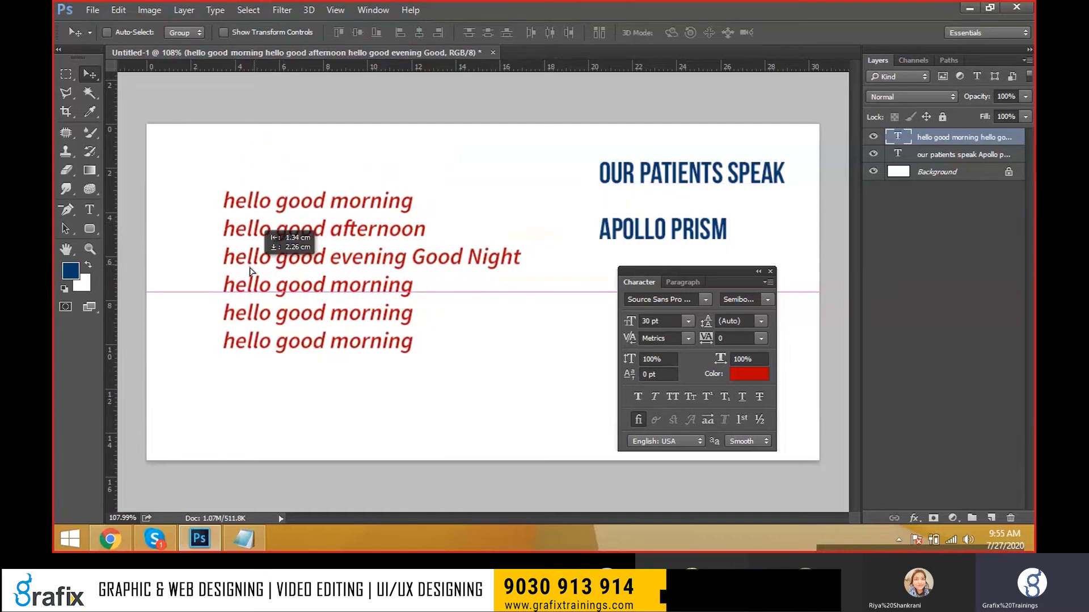
pyautogui.moveTo(250, 271); pyautogui.dragTo(323, 294)
# Try wider tracking on the word "Good" in the third greeting line with the Type tool, and undo it
pyautogui.press('t')
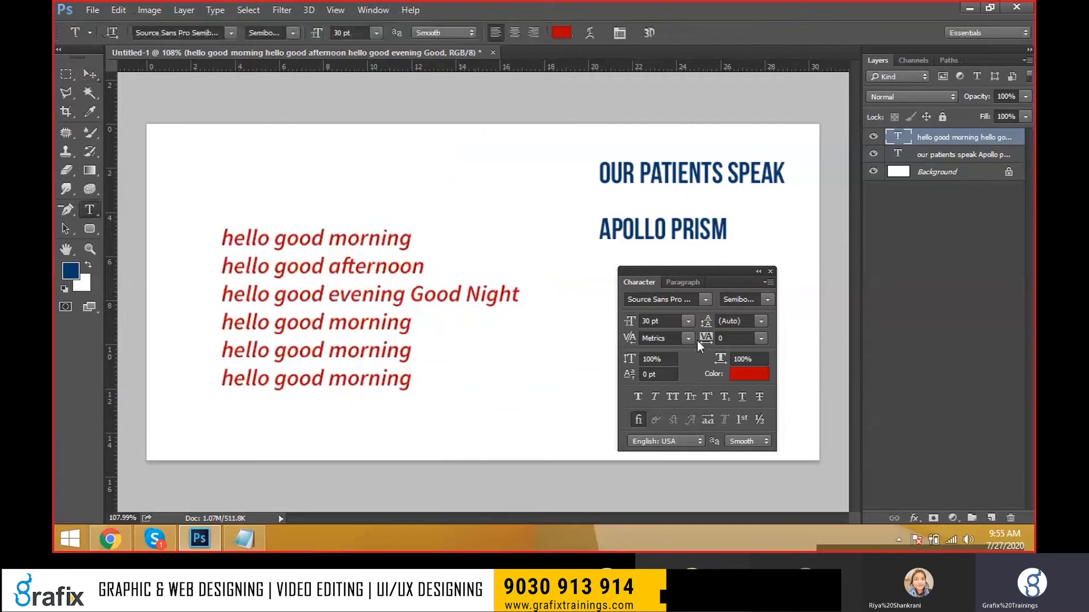
pyautogui.moveTo(432, 301)
pyautogui.mouseDown()
pyautogui.moveTo(480, 301)
pyautogui.moveTo(429, 303)
pyautogui.moveTo(449, 302)
pyautogui.mouseUp()
pyautogui.moveTo(704, 340); pyautogui.dragTo(725, 340)
pyautogui.hotkey('ctrl', 'Return')
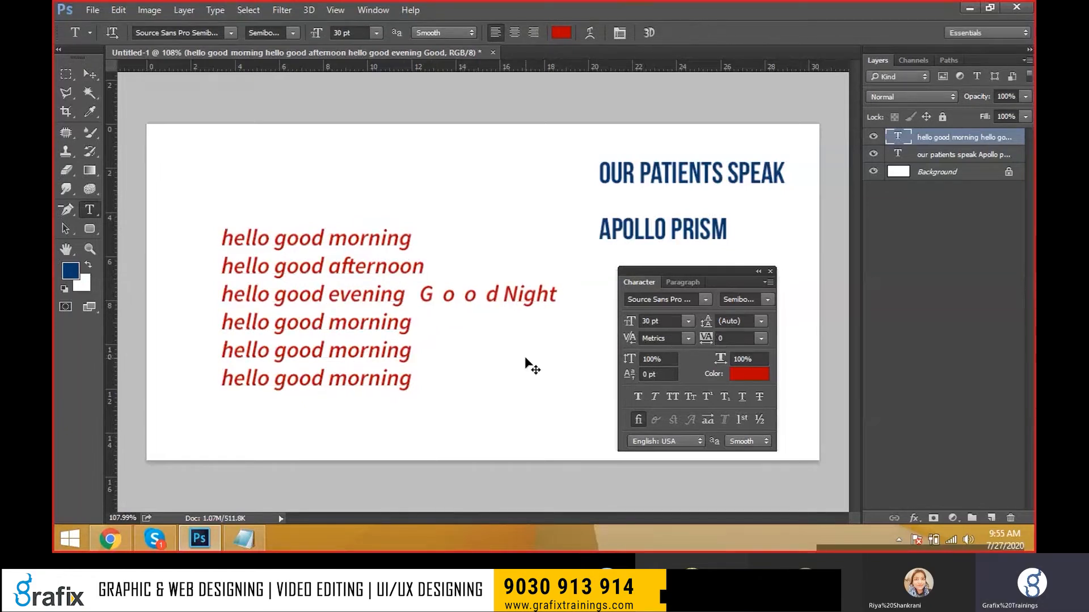
pyautogui.hotkey('ctrl', 'z')
# Set the tracking of "Good Night" in the third greeting line to 1080 and move the Character panel clear of the text
pyautogui.moveTo(411, 301); pyautogui.dragTo(531, 300)
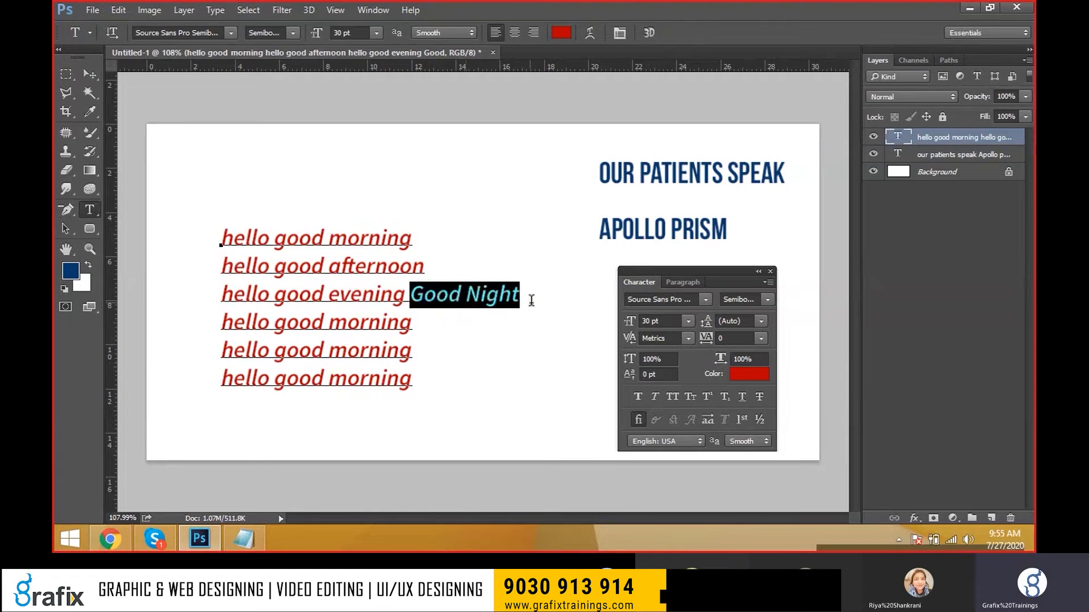
pyautogui.moveTo(709, 340); pyautogui.dragTo(747, 339)
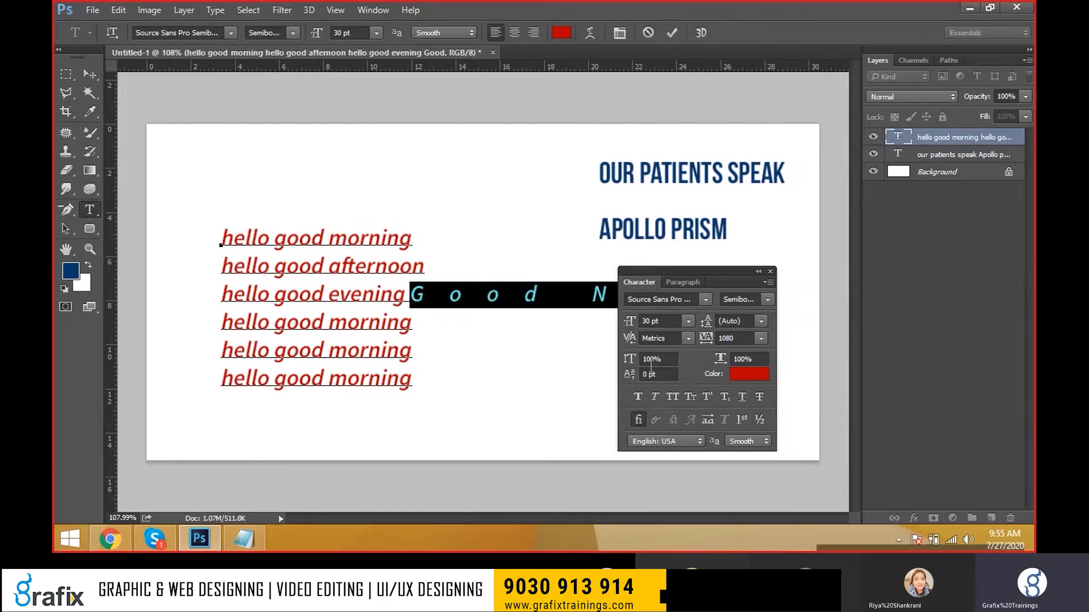
pyautogui.moveTo(727, 282); pyautogui.dragTo(702, 354)
# Reset the tracking of all letters of "Good Night" in the third greeting line to 0 and commit the text edit
pyautogui.click(490, 294)
pyautogui.moveTo(449, 294); pyautogui.dragTo(703, 296)
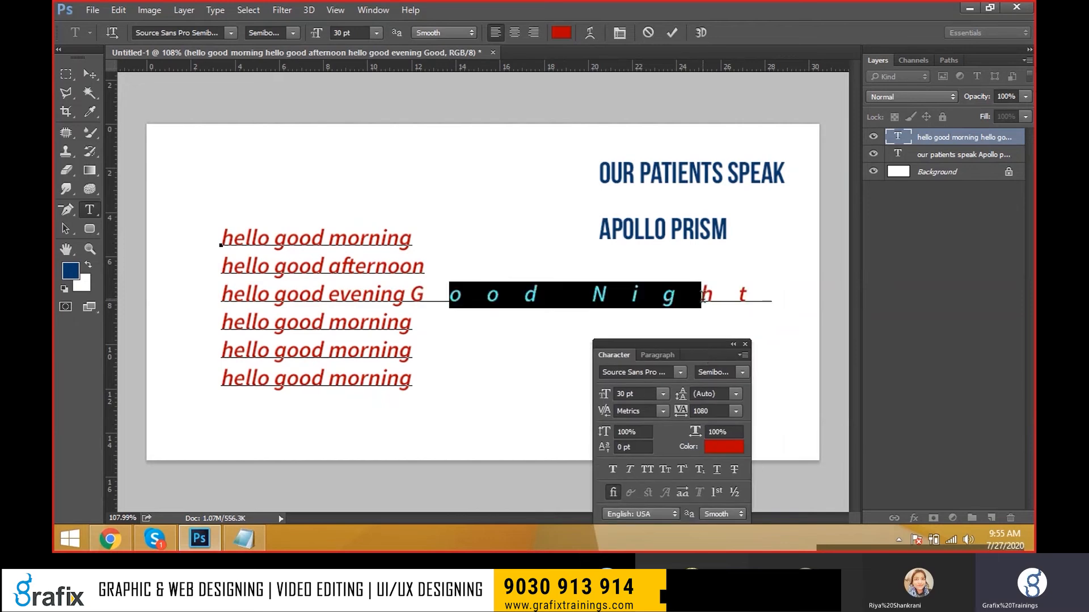
pyautogui.moveTo(712, 412); pyautogui.dragTo(668, 420)
pyautogui.write('0')
pyautogui.press('Return')
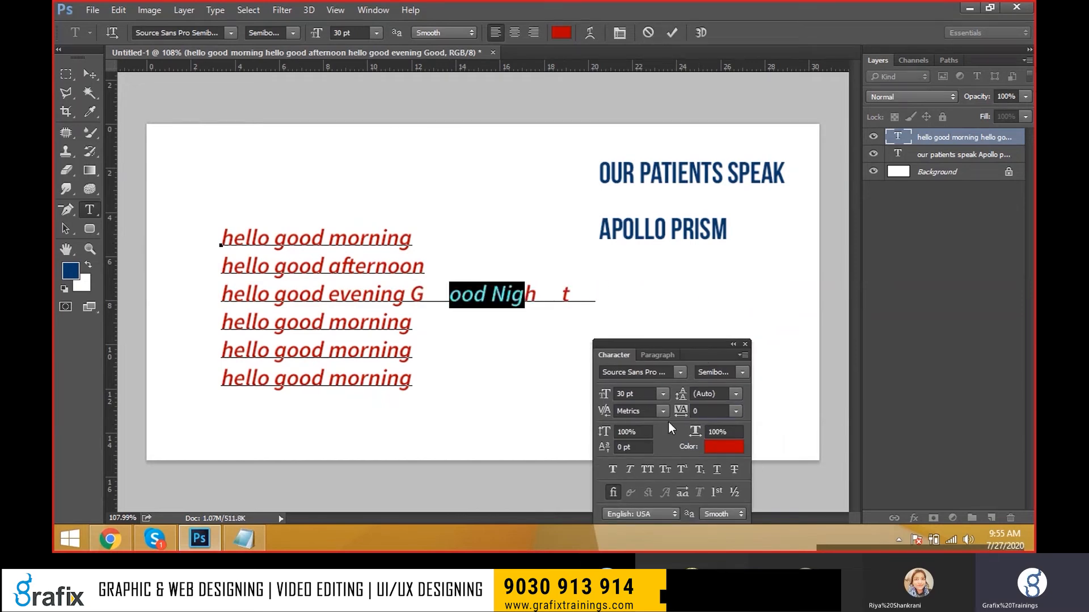
pyautogui.click(564, 316)
pyautogui.click(720, 410)
pyautogui.write('0')
pyautogui.press('Return')
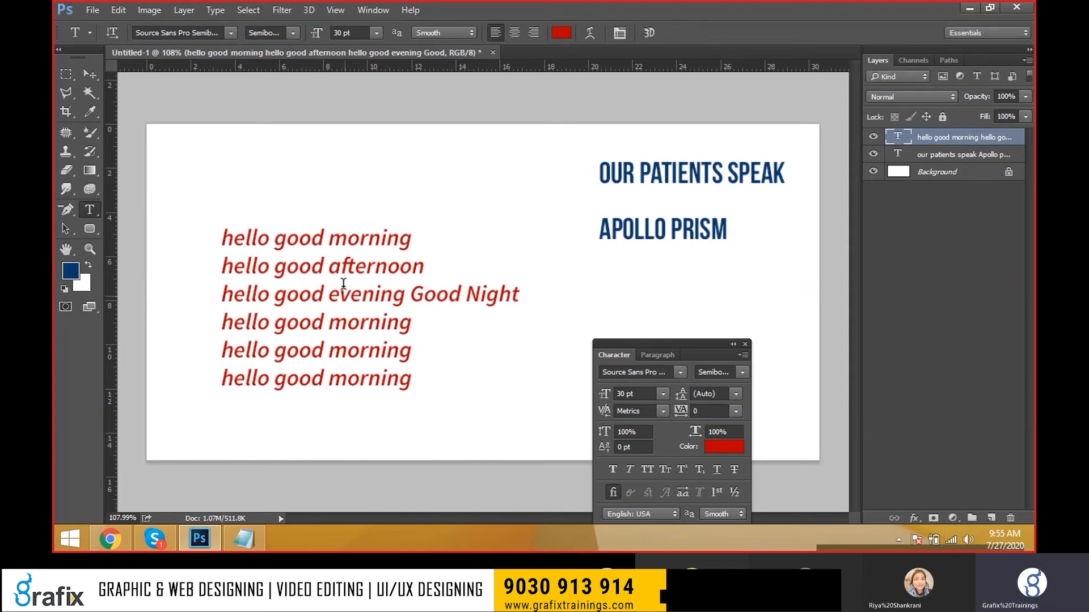
# Set the tracking of the whole greeting text layer to 500 with the Move tool active
pyautogui.click(90, 75)
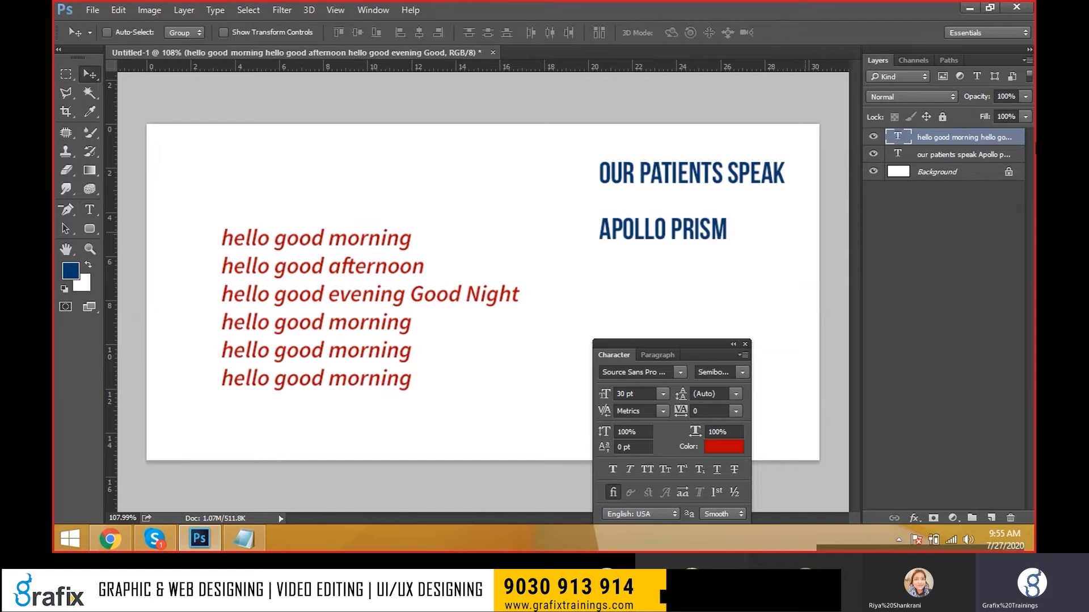
pyautogui.click(971, 155)
pyautogui.click(971, 139)
pyautogui.click(714, 412)
pyautogui.write('500')
pyautogui.press('Return')
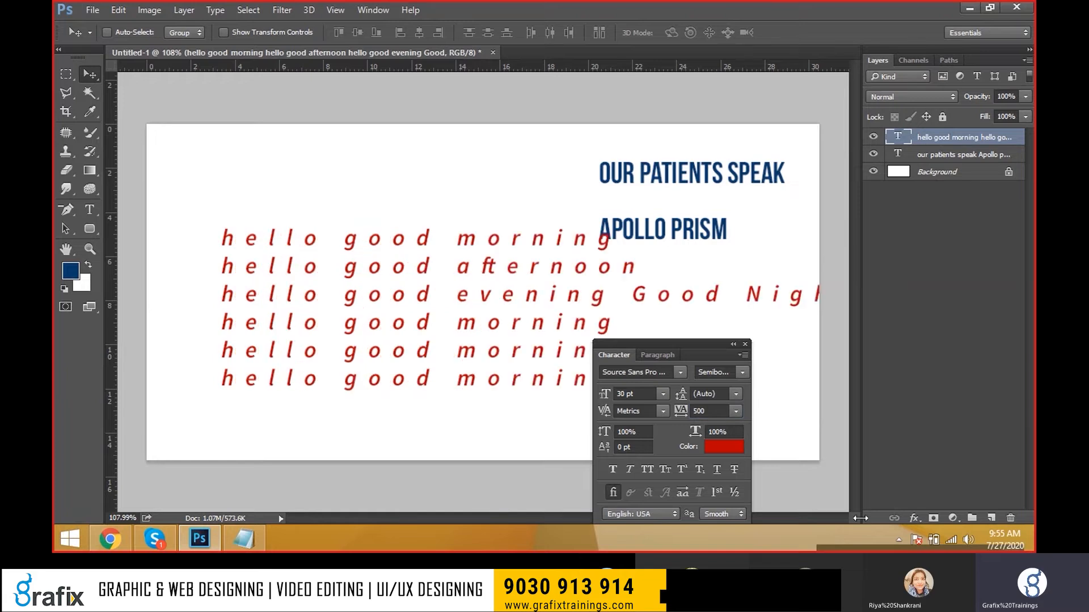
# Set the tracking of the whole greeting text layer to 150
pyautogui.click(707, 413)
pyautogui.write('5')
pyautogui.click(715, 411)
pyautogui.write('150')
pyautogui.press('Return')
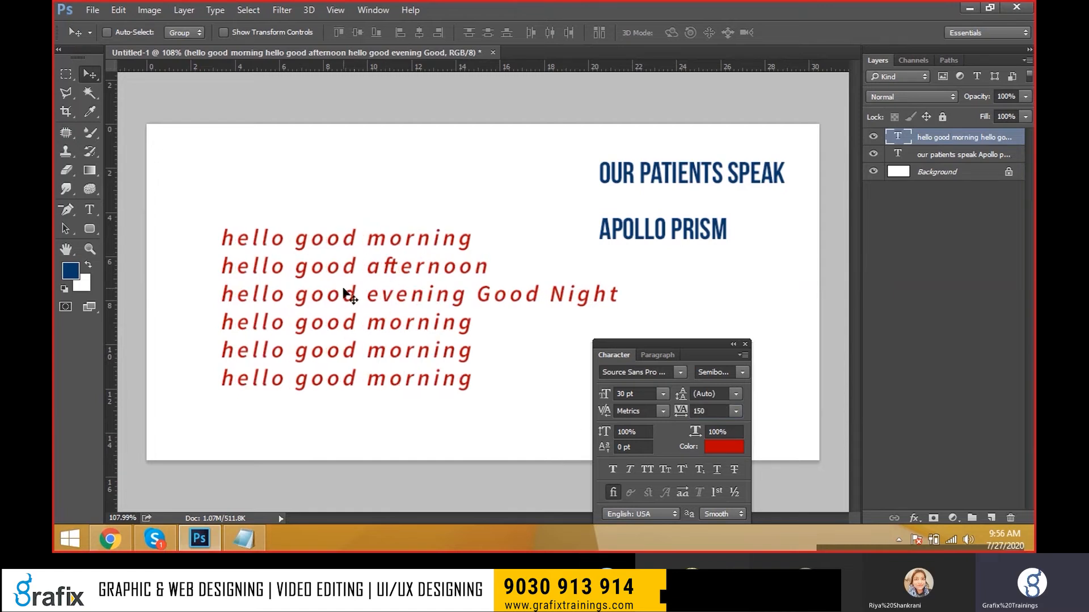
pyautogui.hotkey('alt', 'Tab')
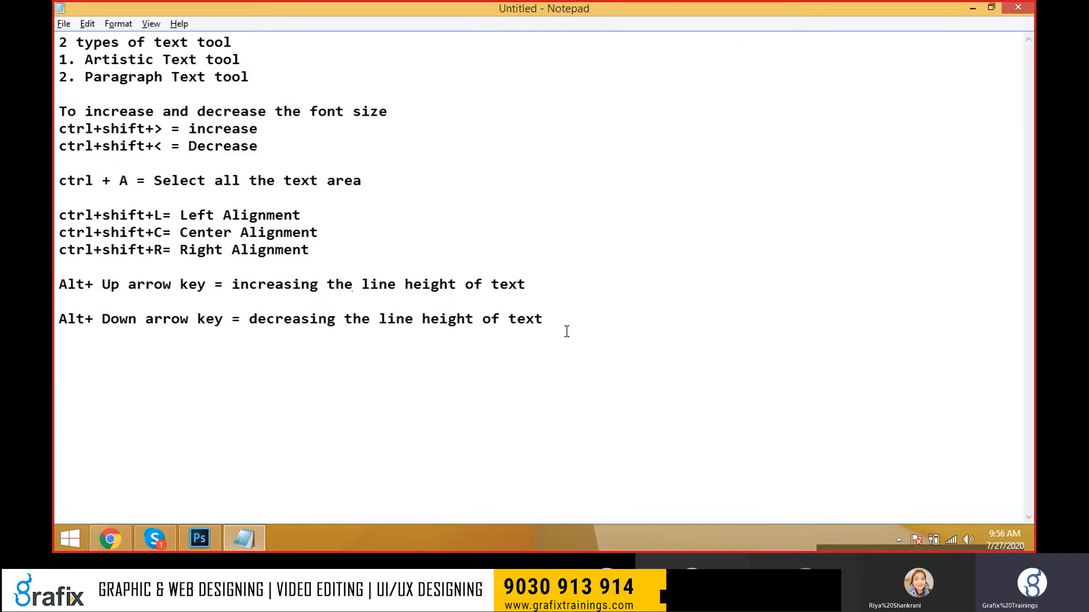
pyautogui.hotkey('alt', 'Tab')
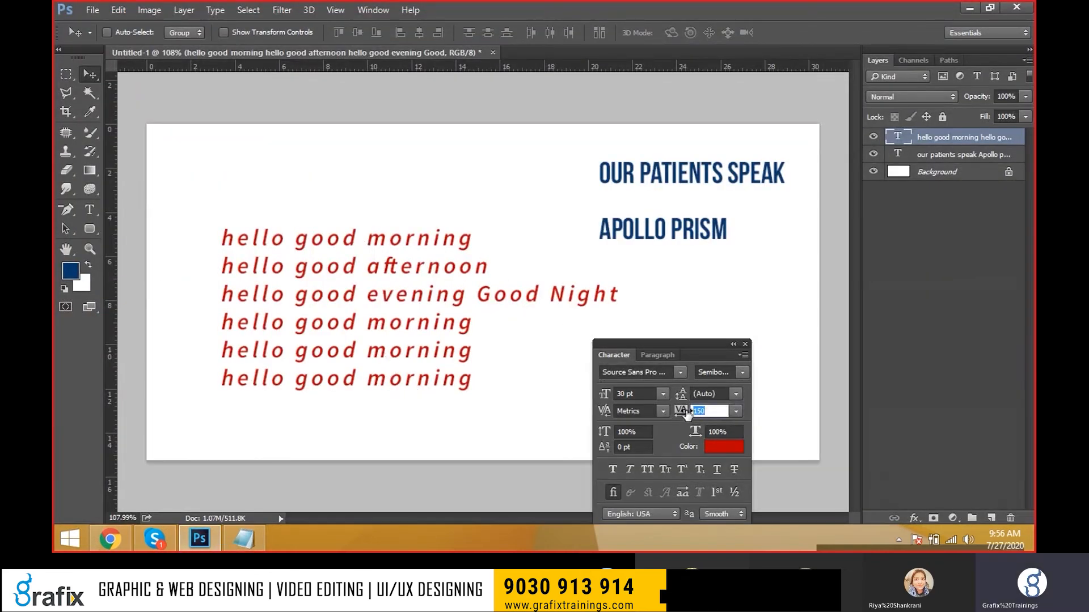
pyautogui.press('Return')
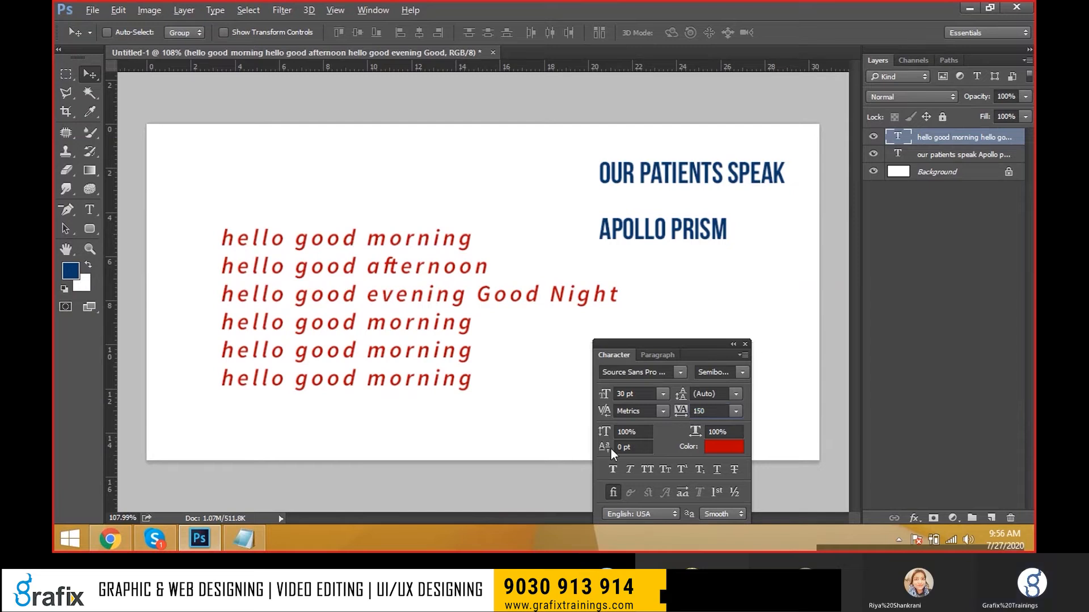
# Select all of the greeting text with the Type tool and widen and narrow its tracking incrementally, ending at 330
pyautogui.click(90, 210)
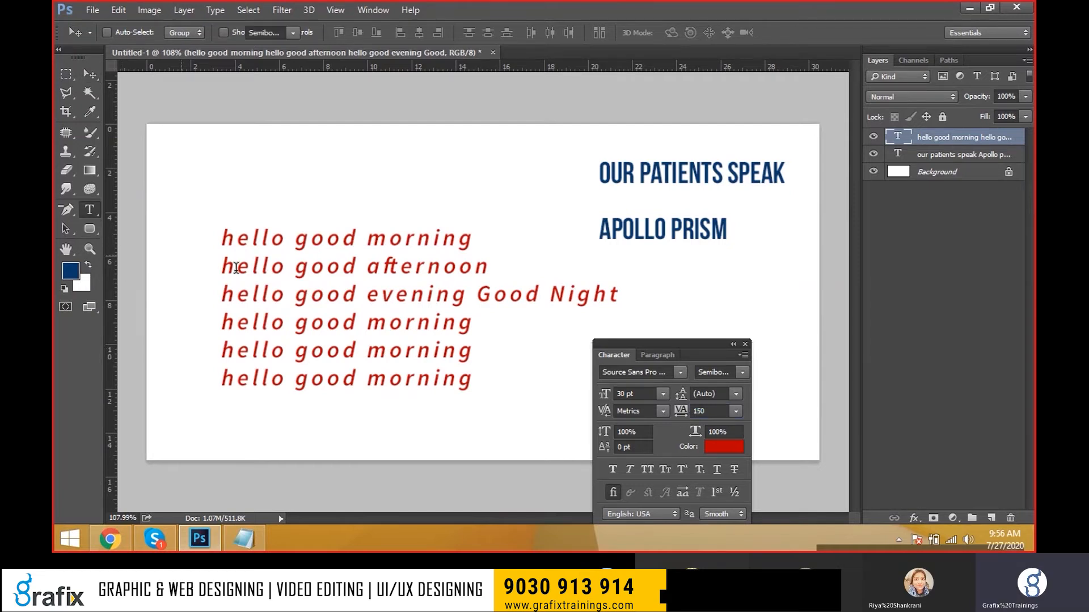
pyautogui.click(262, 267)
pyautogui.hotkey('ctrl', 'a')
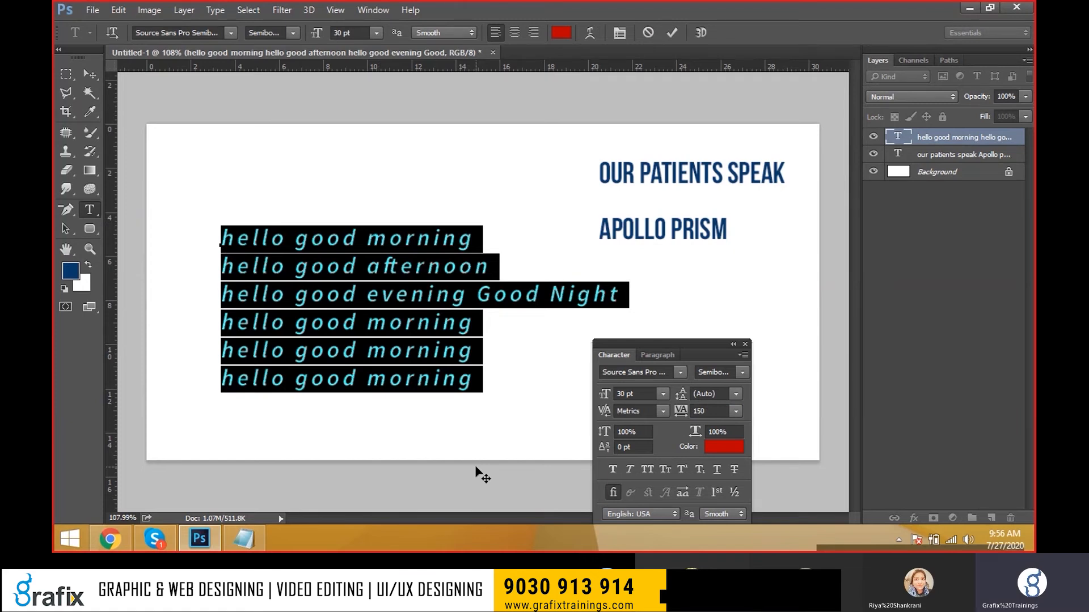
pyautogui.hotkey('alt', 'Right')
pyautogui.hotkey('alt', 'Right')
pyautogui.hotkey('alt', 'Right')
pyautogui.hotkey('alt', 'Left')
pyautogui.hotkey('alt', 'Left')
pyautogui.hotkey('alt', 'Left')
pyautogui.hotkey('alt', 'Left')
pyautogui.hotkey('alt', 'Left')
pyautogui.hotkey('alt', 'Left')
pyautogui.hotkey('alt', 'Right')
pyautogui.hotkey('alt', 'Right')
pyautogui.hotkey('alt', 'Right')
pyautogui.hotkey('alt', 'Right')
pyautogui.hotkey('alt', 'Right')
pyautogui.hotkey('alt', 'Right')
pyautogui.hotkey('alt', 'Right')
pyautogui.hotkey('alt', 'Right')
pyautogui.hotkey('alt', 'Right')
pyautogui.hotkey('alt', 'Right')
pyautogui.hotkey('alt', 'Right')
pyautogui.hotkey('alt', 'Left')
pyautogui.hotkey('alt', 'Left')
pyautogui.hotkey('alt', 'Left')
pyautogui.hotkey('alt', 'Left')
pyautogui.hotkey('alt', 'Left')
pyautogui.hotkey('alt', 'Left')
pyautogui.hotkey('alt', 'Right')
pyautogui.hotkey('alt', 'Right')
pyautogui.hotkey('alt', 'Right')
pyautogui.hotkey('alt', 'Right')
pyautogui.hotkey('alt', 'Right')
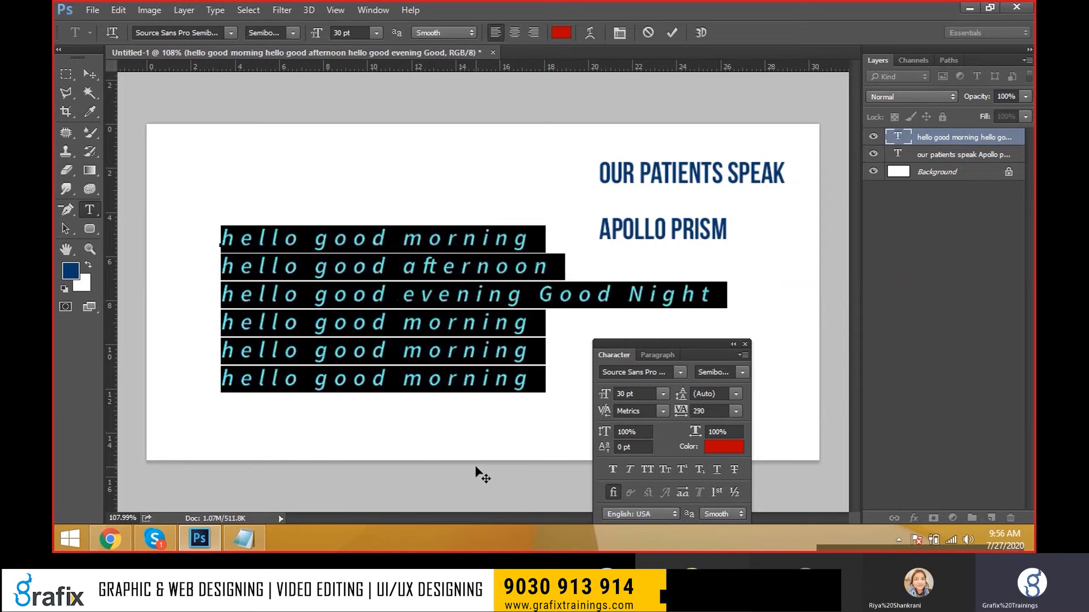
pyautogui.hotkey('alt', 'Right')
pyautogui.hotkey('alt', 'Right')
# Switch to Notepad and duplicate the two line-height shortcut lines below the existing notes
pyautogui.hotkey('alt', 'Tab')
pyautogui.moveTo(599, 316); pyautogui.dragTo(54, 279)
pyautogui.hotkey('ctrl', 'c')
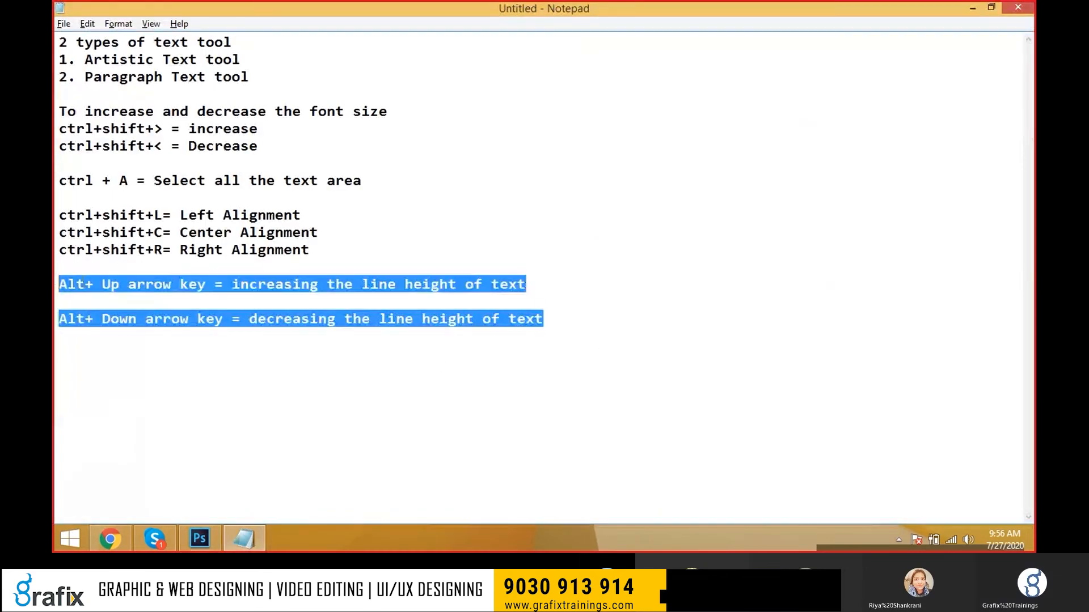
pyautogui.click(555, 327)
pyautogui.press('Return')
pyautogui.press('Return')
pyautogui.hotkey('ctrl', 'v')
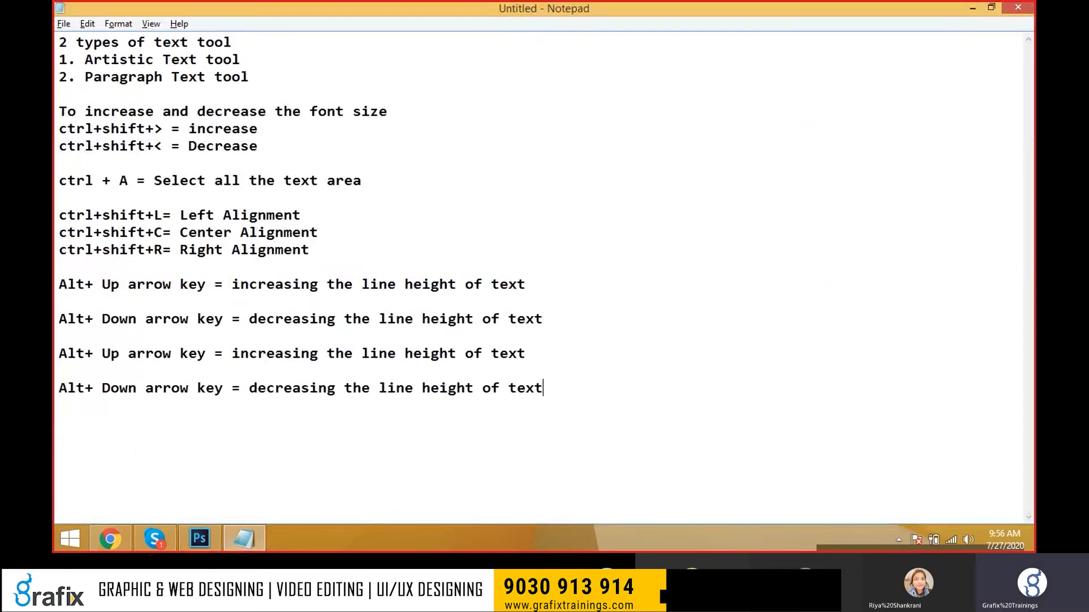
# Append "(Leading)" to the first two line-height shortcut notes, for increasing and decreasing
pyautogui.click(554, 283)
pyautogui.write('(Leading)')
pyautogui.moveTo(612, 284); pyautogui.dragTo(535, 284)
pyautogui.hotkey('ctrl', 'c')
pyautogui.click(555, 313)
pyautogui.hotkey('ctrl', 'v')
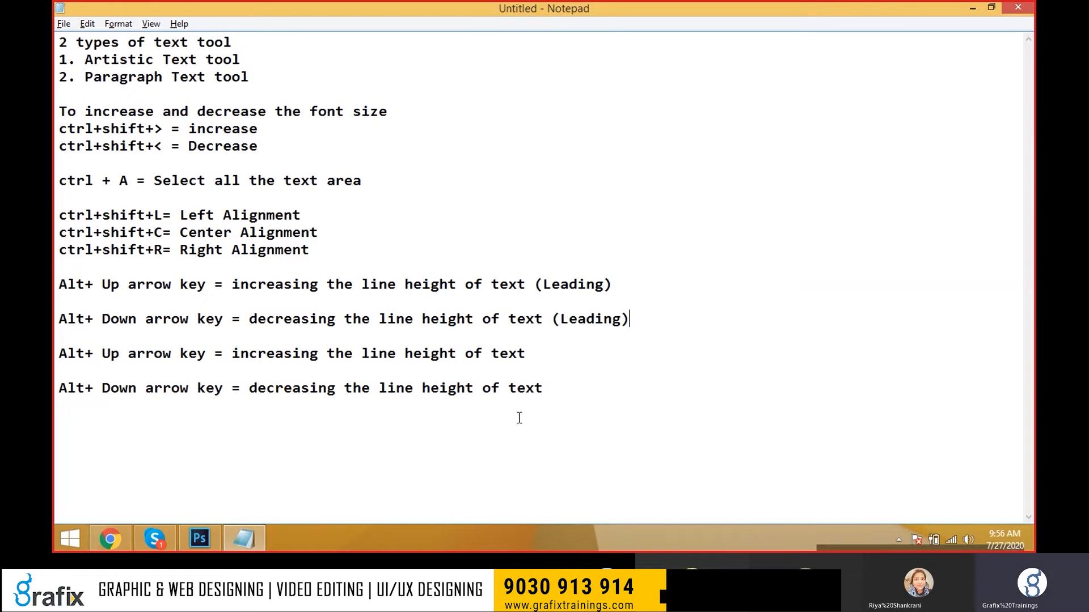
# Reword the first duplicated note as "Alt+ Right arrow key = increasing Character to Character spacing of text"
pyautogui.moveTo(103, 354)
pyautogui.mouseDown()
pyautogui.moveTo(208, 354)
pyautogui.moveTo(119, 354)
pyautogui.mouseUp()
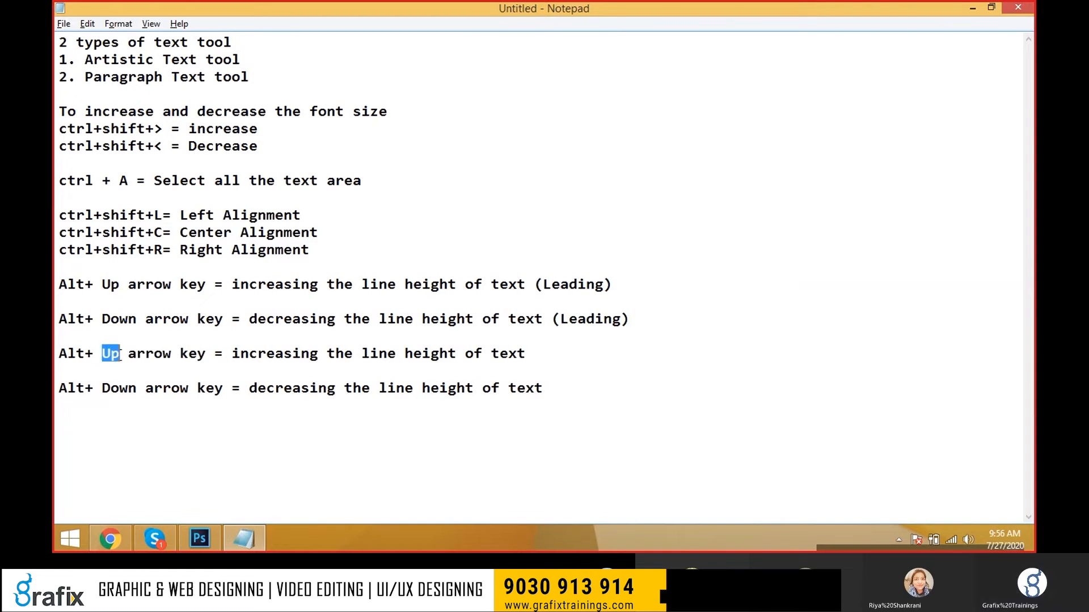
pyautogui.write('Right')
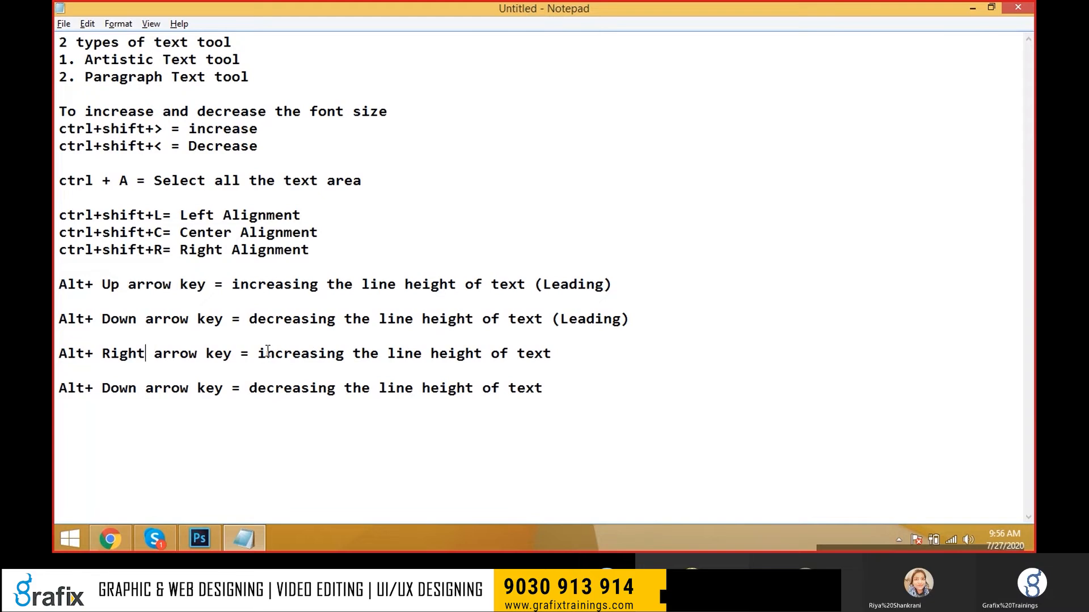
pyautogui.moveTo(259, 353); pyautogui.dragTo(551, 352)
pyautogui.click(336, 353)
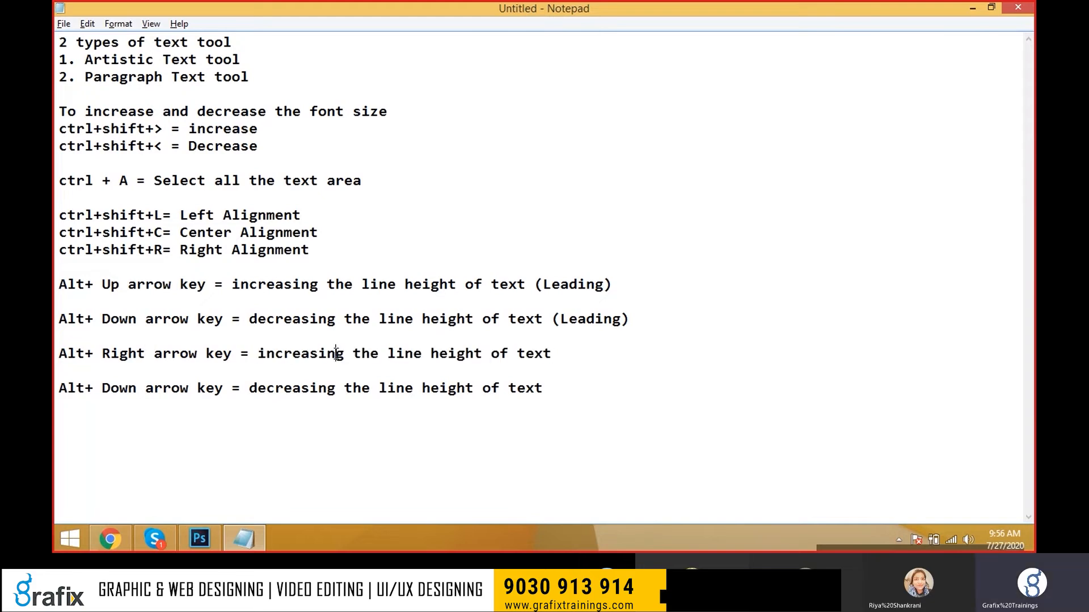
pyautogui.moveTo(352, 353); pyautogui.dragTo(482, 353)
pyautogui.write('Characte')
pyautogui.press('BackSpace')
pyautogui.press('BackSpace')
pyautogui.write('ter to cha')
pyautogui.press('BackSpace')
pyautogui.press('BackSpace')
pyautogui.press('BackSpace')
pyautogui.write('Chara')
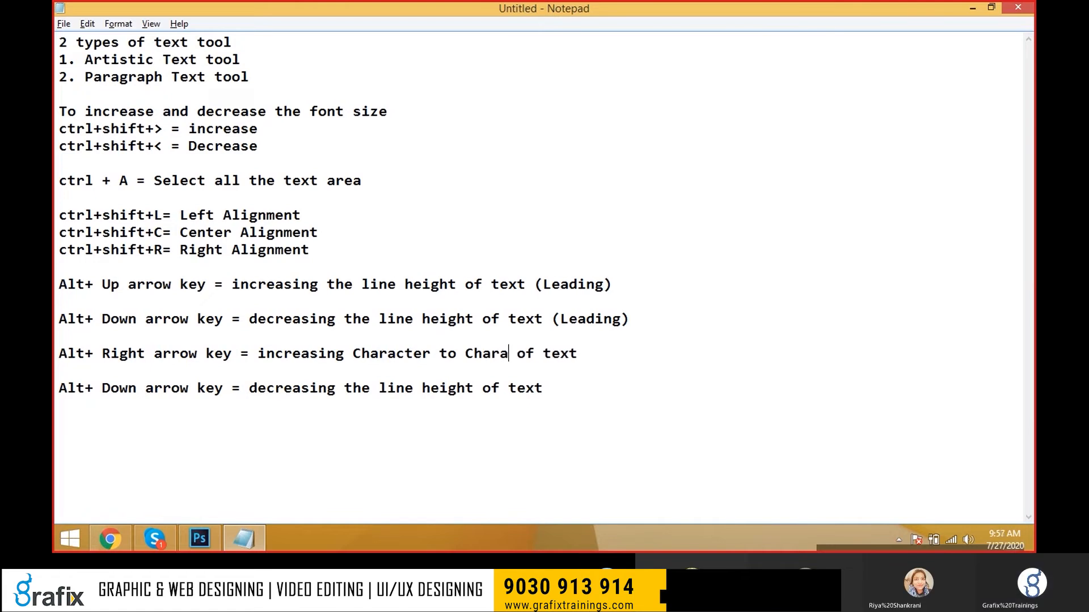
pyautogui.write('cter pac')
pyautogui.press('BackSpace')
pyautogui.press('BackSpace')
pyautogui.press('BackSpace')
pyautogui.write('spacing')
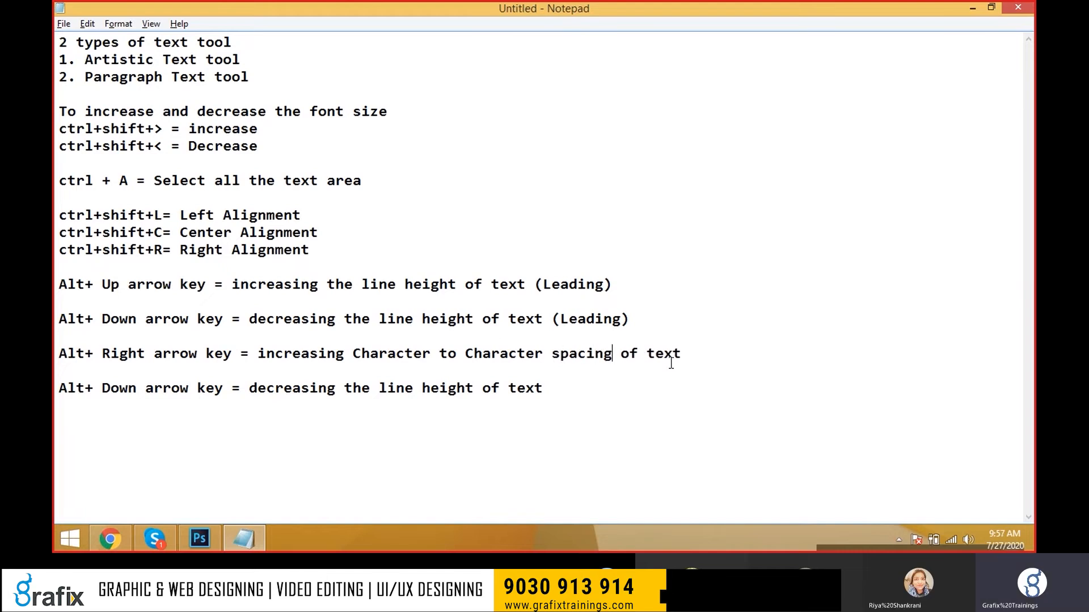
# Reword the last note as "Alt+ Left arrow key = decreasing Character to Character spacing of text", reusing the wording from the line above
pyautogui.click(647, 355)
pyautogui.moveTo(709, 356)
pyautogui.mouseDown()
pyautogui.moveTo(346, 363)
pyautogui.moveTo(691, 343)
pyautogui.moveTo(708, 364)
pyautogui.mouseUp()
pyautogui.hotkey('ctrl', 'c')
pyautogui.rightClick(347, 363)
pyautogui.click(359, 372)
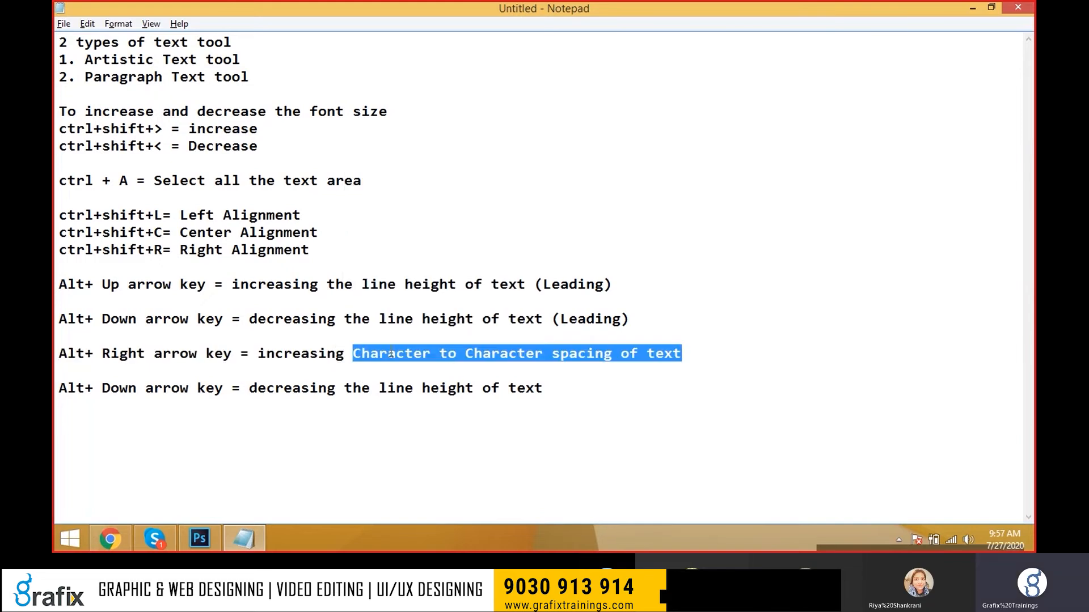
pyautogui.moveTo(345, 388); pyautogui.dragTo(549, 387)
pyautogui.hotkey('ctrl', 'v')
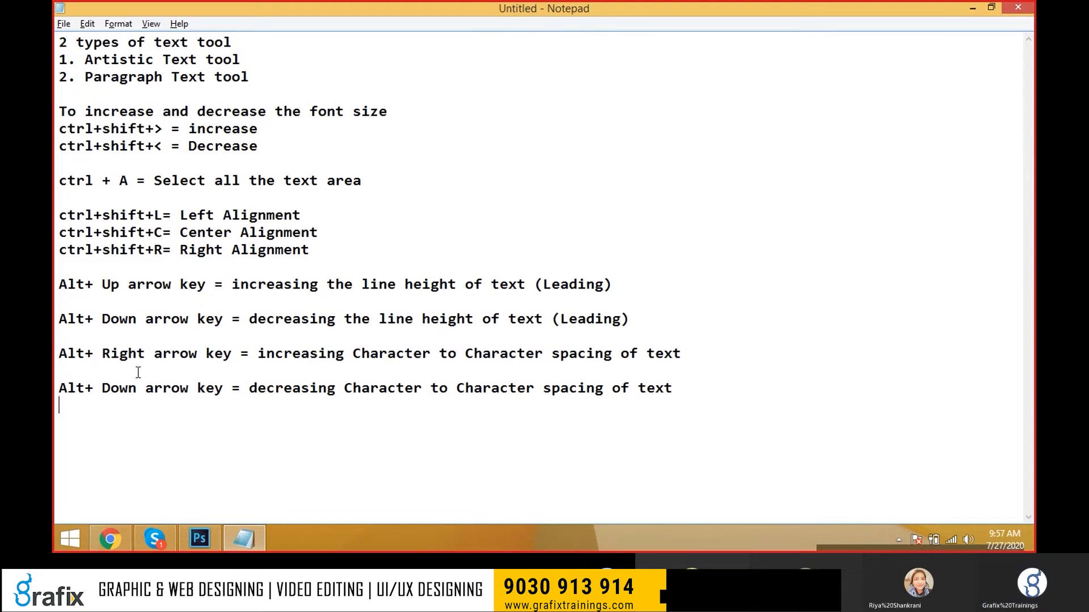
pyautogui.doubleClick(119, 390)
pyautogui.write('Left')
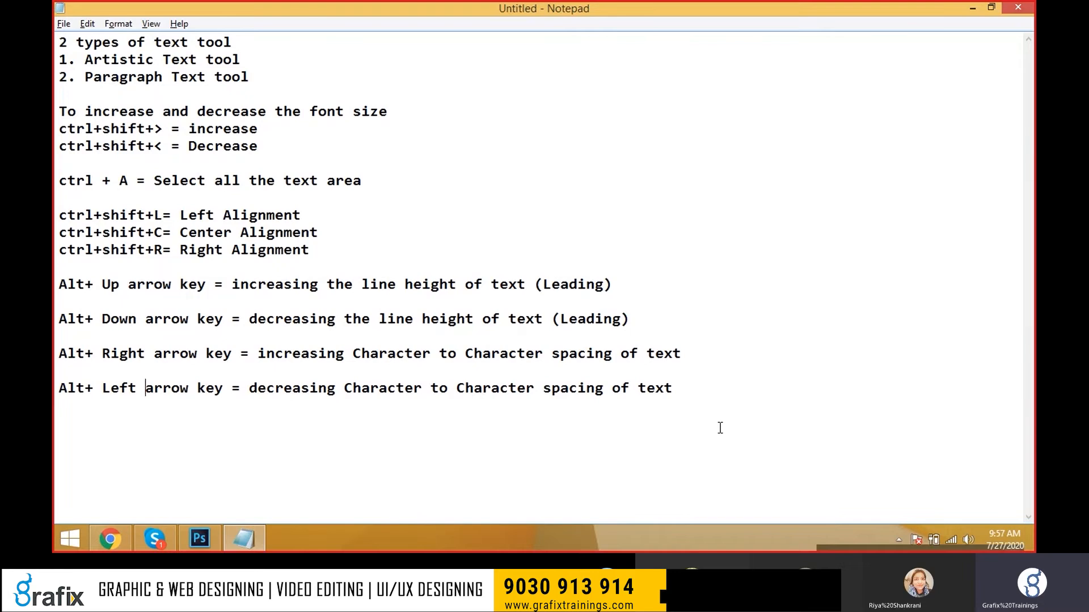
# Add a blank line between the leading and character spacing notes, and remove the blank line within each pair
pyautogui.click(671, 314)
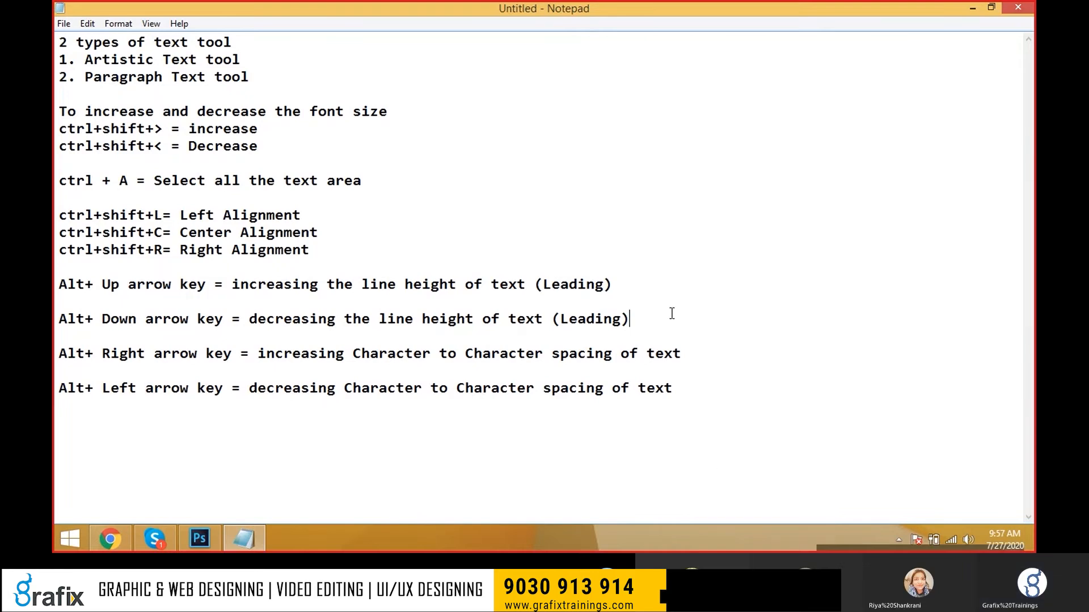
pyautogui.press('Return')
pyautogui.click(703, 369)
pyautogui.press('Delete')
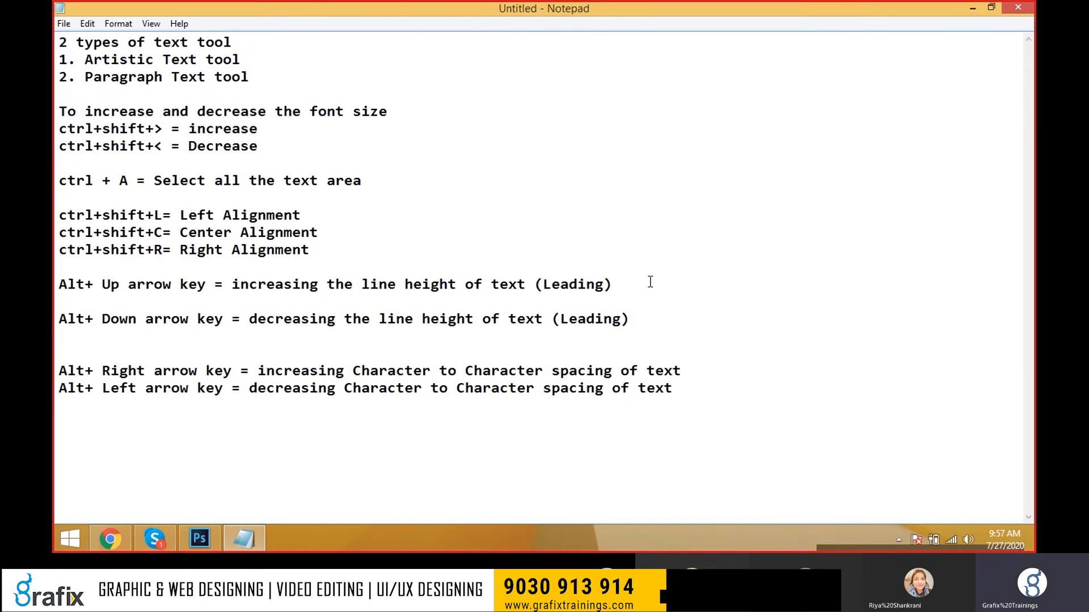
pyautogui.click(651, 282)
pyautogui.press('Delete')
# Append "(Tracking)" to both character spacing shortcut notes
pyautogui.click(690, 354)
pyautogui.write('(Trac')
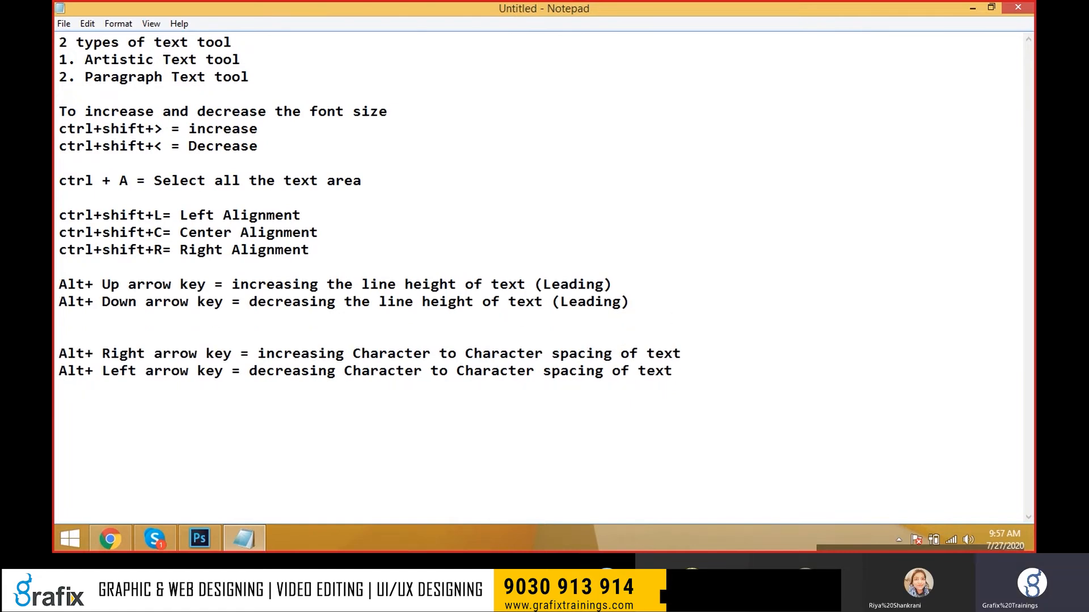
pyautogui.write('king)')
pyautogui.moveTo(798, 356); pyautogui.dragTo(689, 355)
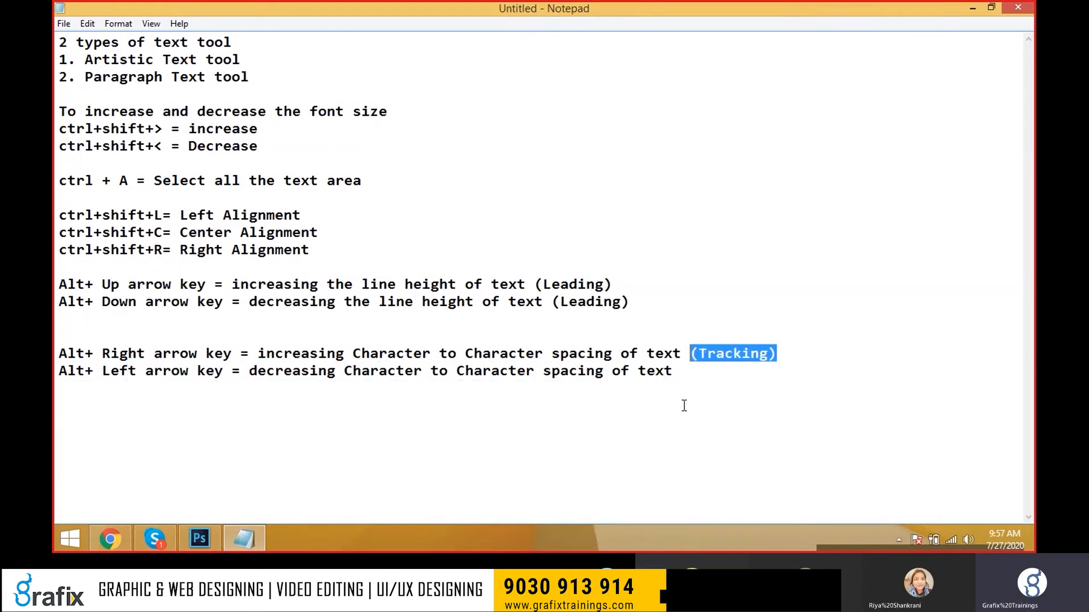
pyautogui.hotkey('ctrl', 'c')
pyautogui.click(684, 370)
pyautogui.hotkey('ctrl', 'v')
# Return to Photoshop, commit the greeting text edit, and move the Character panel up beside the Layers panel
pyautogui.hotkey('alt', 'Tab')
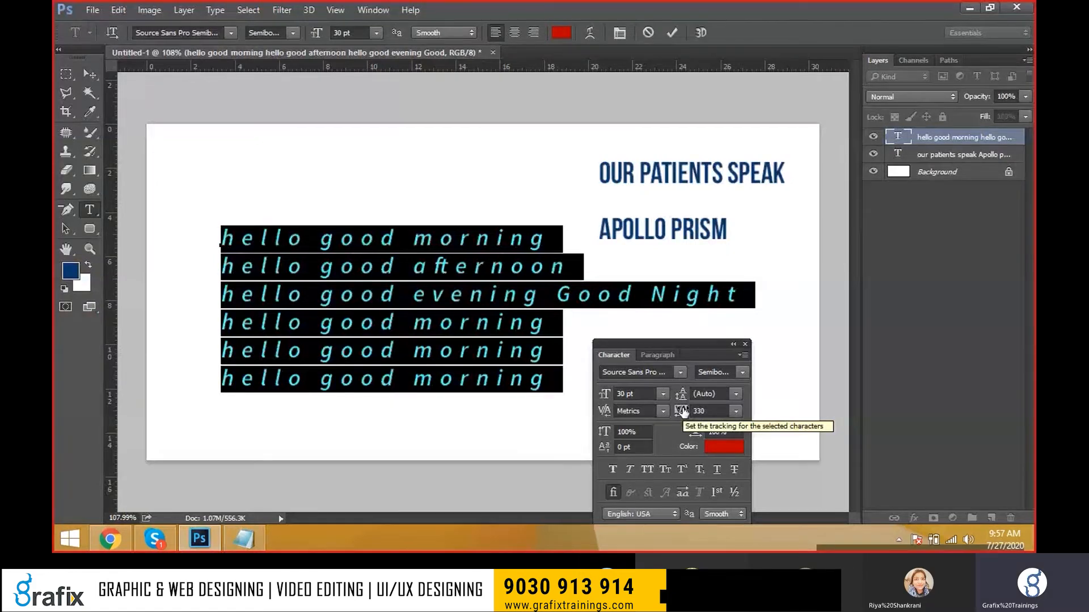
pyautogui.hotkey('alt', 'Tab')
pyautogui.moveTo(266, 354); pyautogui.dragTo(691, 371)
pyautogui.moveTo(301, 301); pyautogui.dragTo(524, 302)
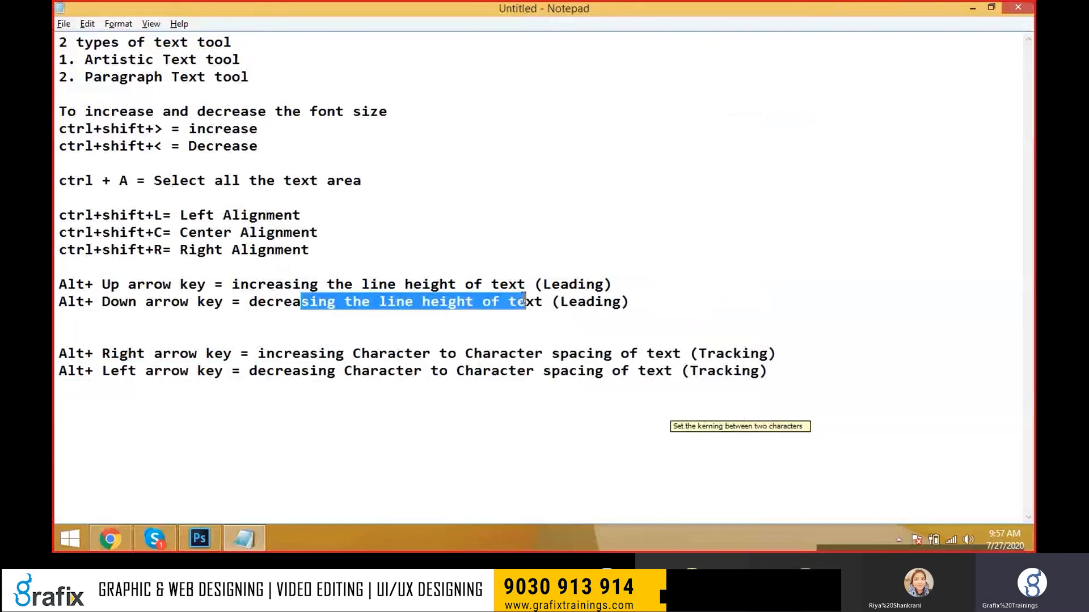
pyautogui.hotkey('alt', 'Tab')
pyautogui.click(475, 323)
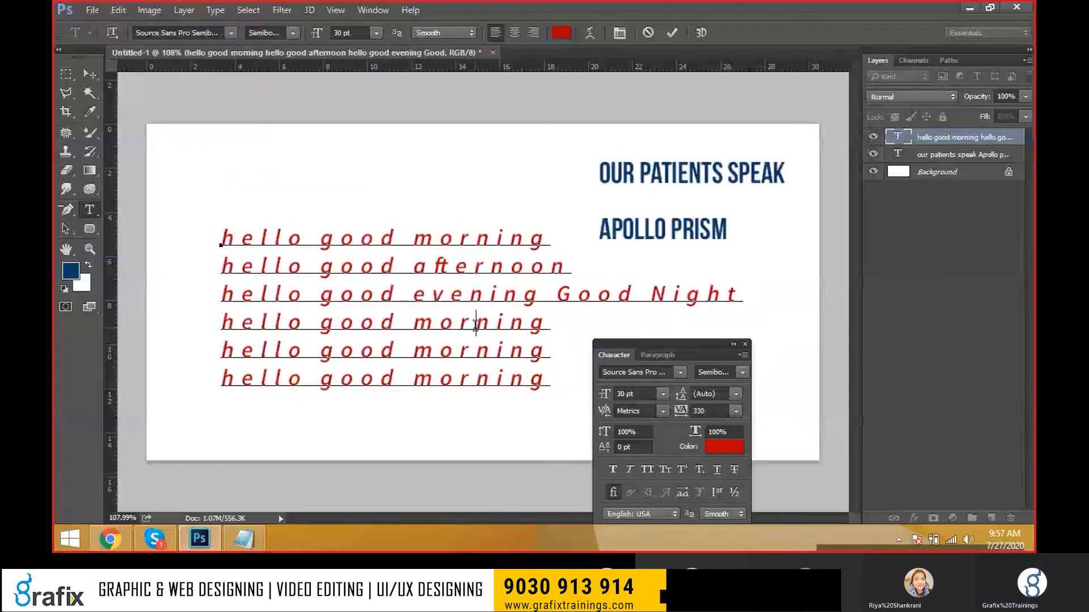
pyautogui.hotkey('ctrl', 'Return')
pyautogui.moveTo(681, 347); pyautogui.dragTo(804, 291)
# Try 24 pt leading on the greeting text and set it back to Auto
pyautogui.click(857, 338)
pyautogui.click(853, 246)
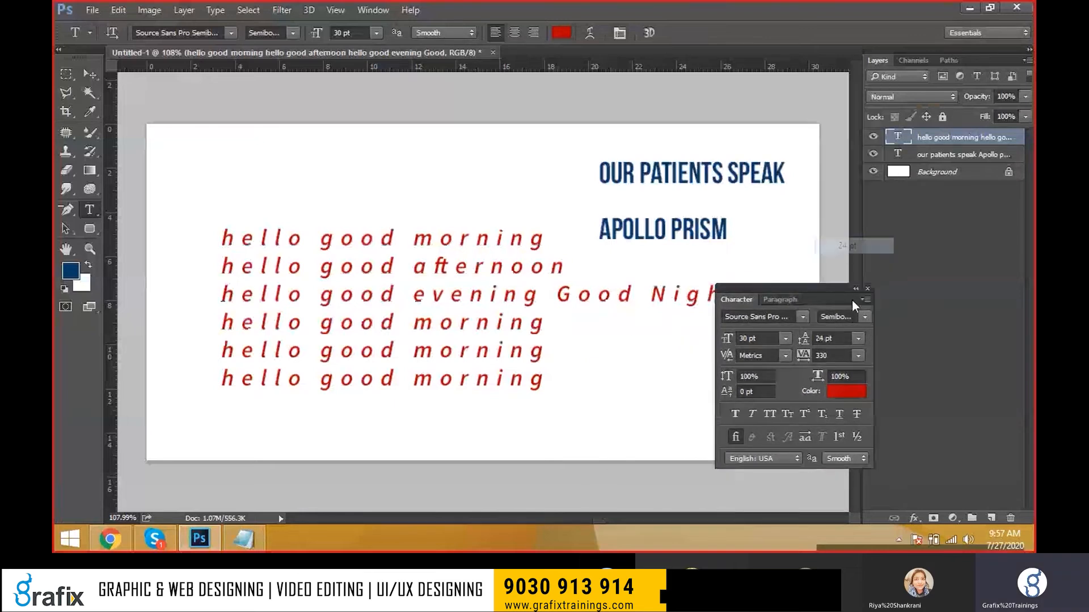
pyautogui.click(855, 339)
pyautogui.click(847, 280)
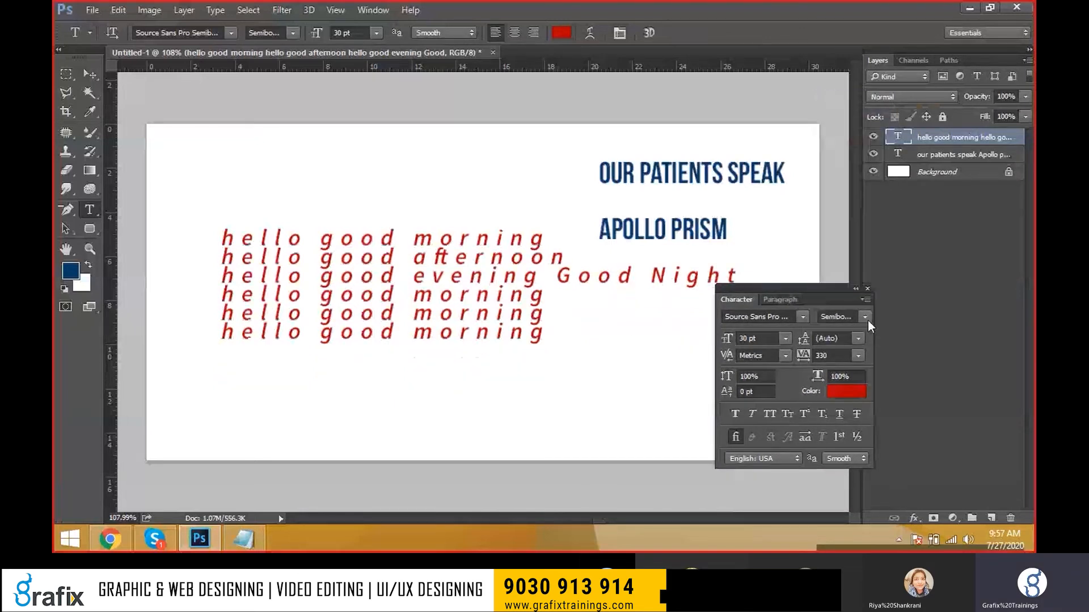
# Set the greeting text's tracking to 0 and keep its leading on Auto
pyautogui.click(857, 356)
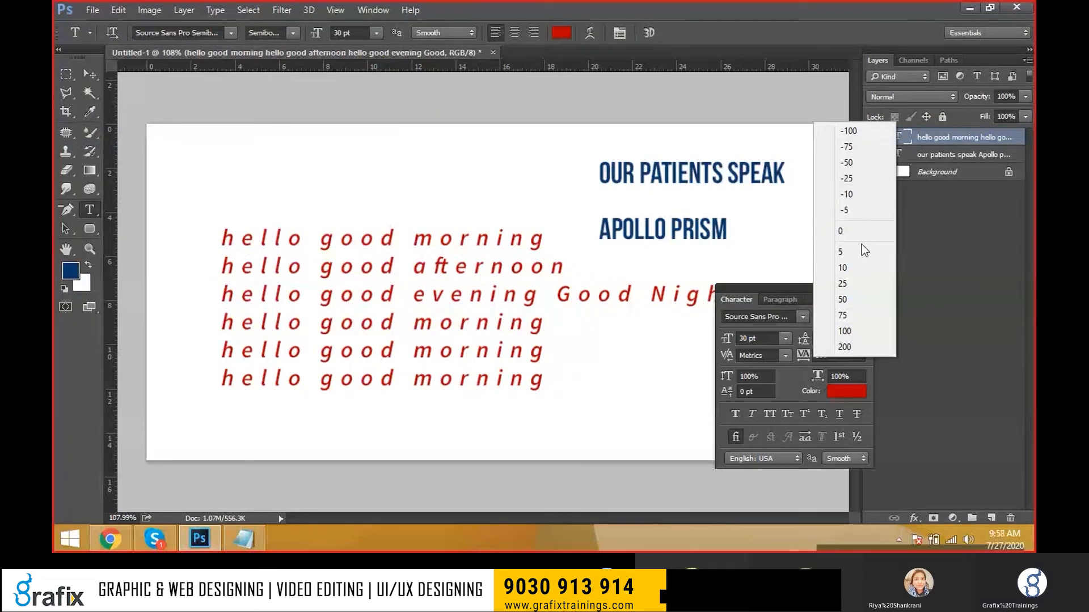
pyautogui.click(842, 231)
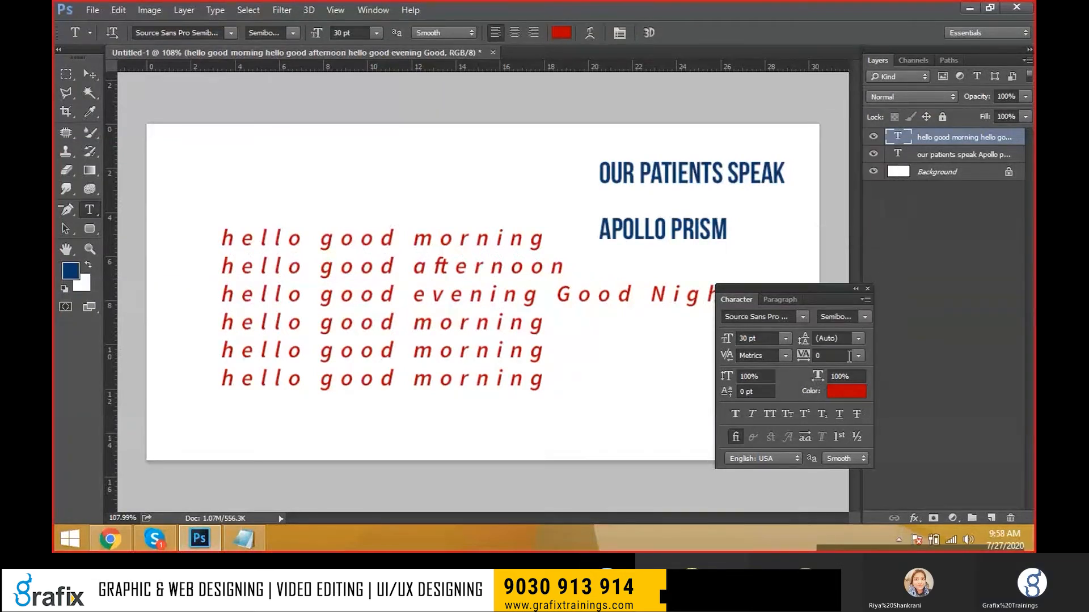
pyautogui.click(857, 339)
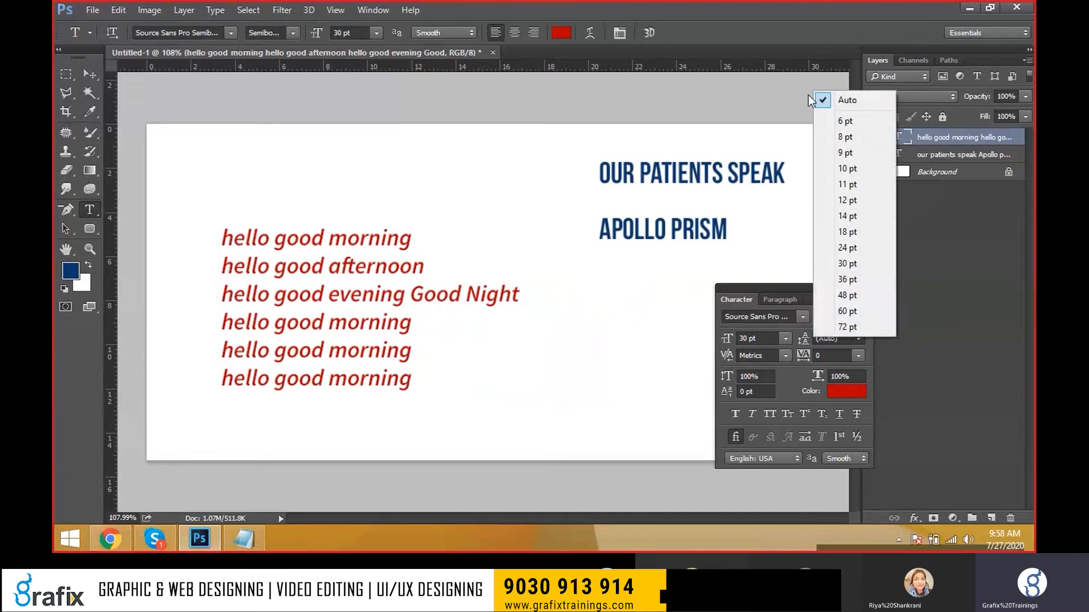
pyautogui.click(848, 106)
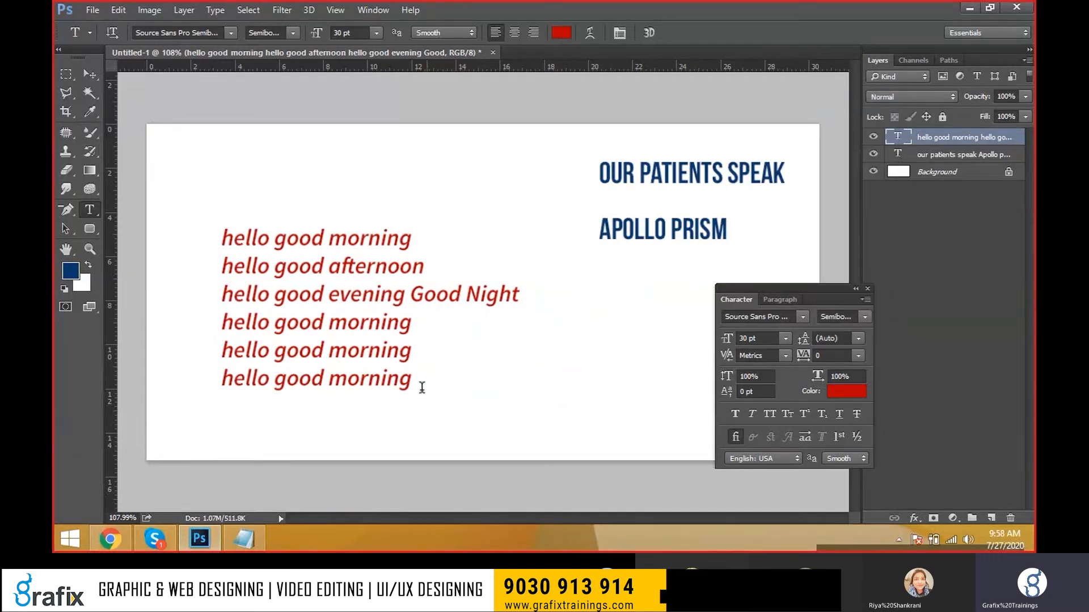
# Stretch the greeting text to 150% vertical scale and 150% horizontal scale
pyautogui.moveTo(763, 374); pyautogui.dragTo(715, 376)
pyautogui.write('150')
pyautogui.press('Return')
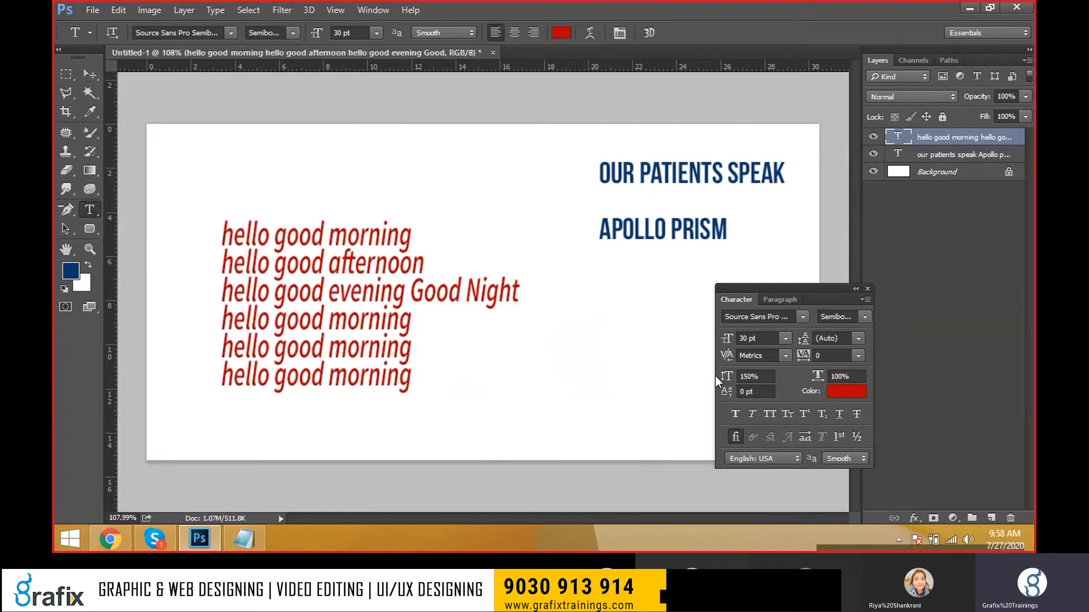
pyautogui.moveTo(857, 377); pyautogui.dragTo(785, 377)
pyautogui.write('150')
pyautogui.press('Return')
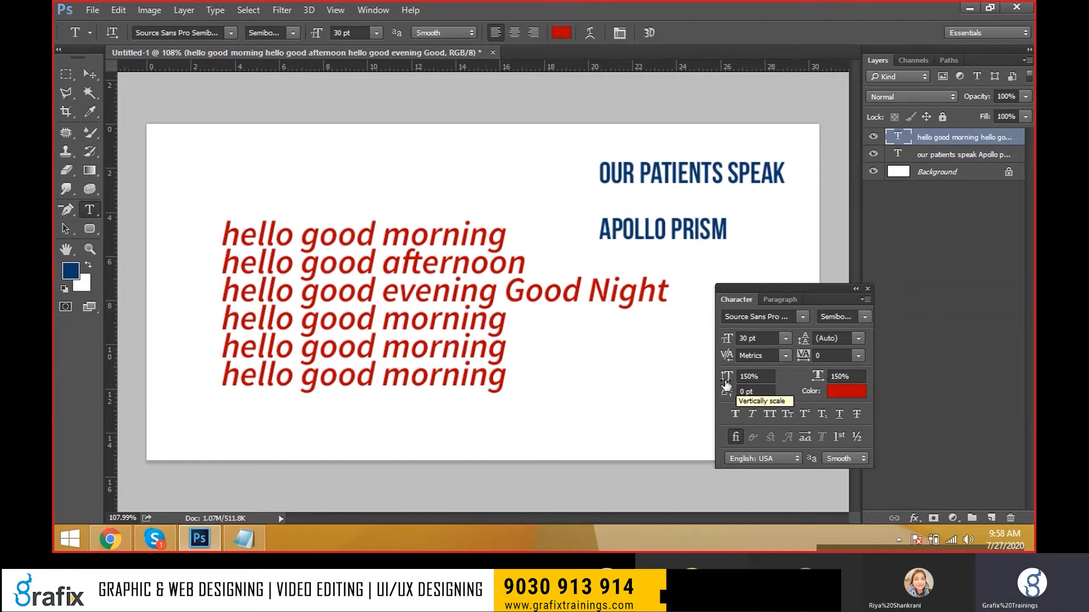
# Reset the greeting text's vertical and horizontal scale to 100%
pyautogui.moveTo(761, 377); pyautogui.dragTo(602, 365)
pyautogui.write('100')
pyautogui.press('Tab')
pyautogui.write('100')
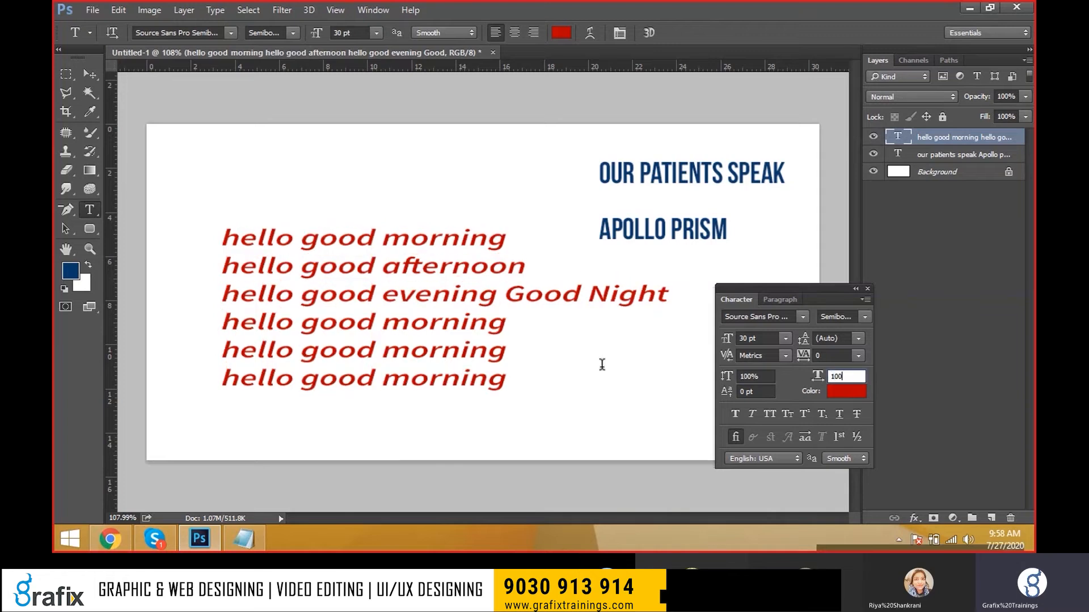
pyautogui.press('Return')
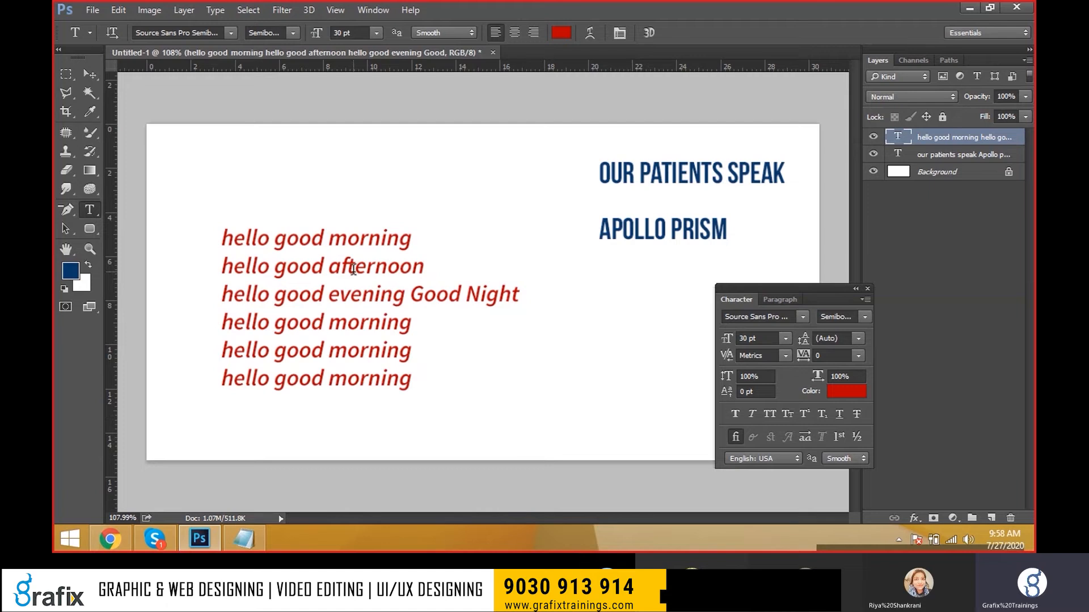
# Step through the fonts following Source Sans Pro on the greeting text and set it in Sylfaen Regular
pyautogui.click(865, 316)
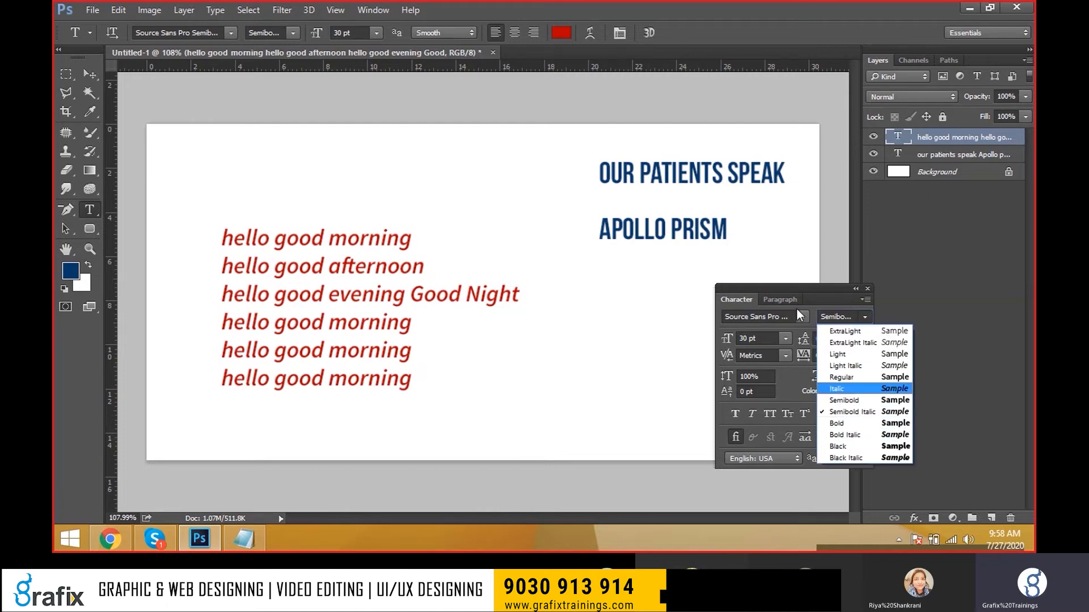
pyautogui.click(782, 317)
pyautogui.click(781, 319)
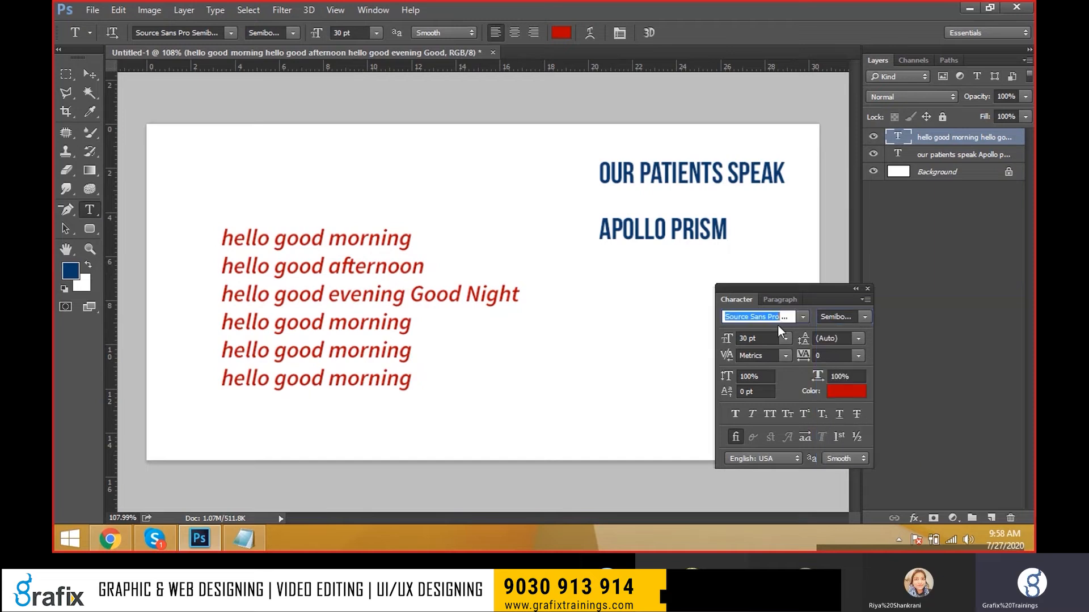
pyautogui.press('Down')
pyautogui.press('Down')
pyautogui.press('Down')
pyautogui.press('Down')
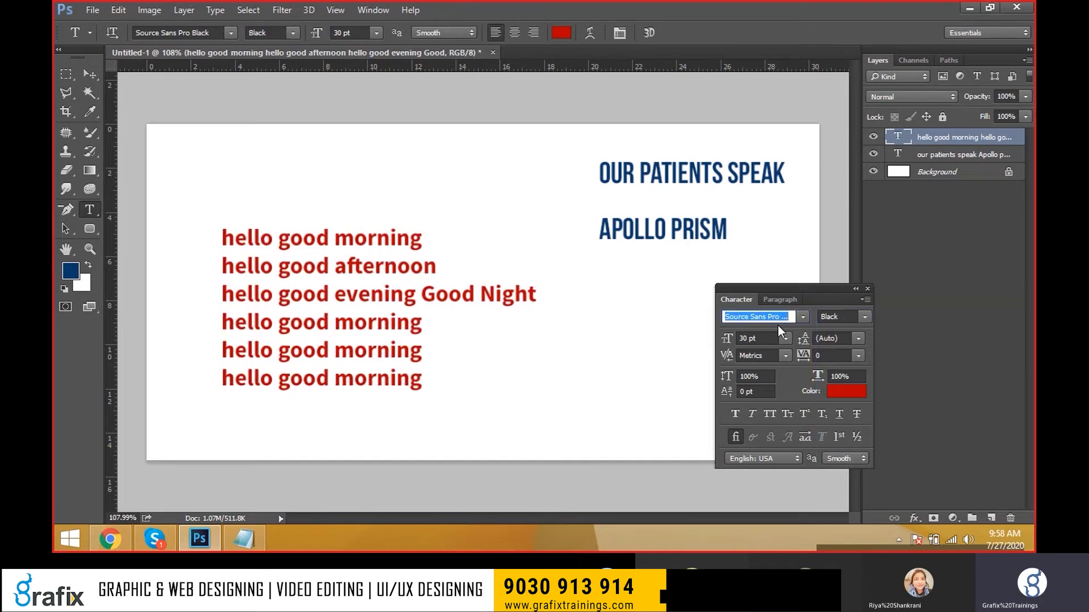
pyautogui.press('Down')
pyautogui.press('Down')
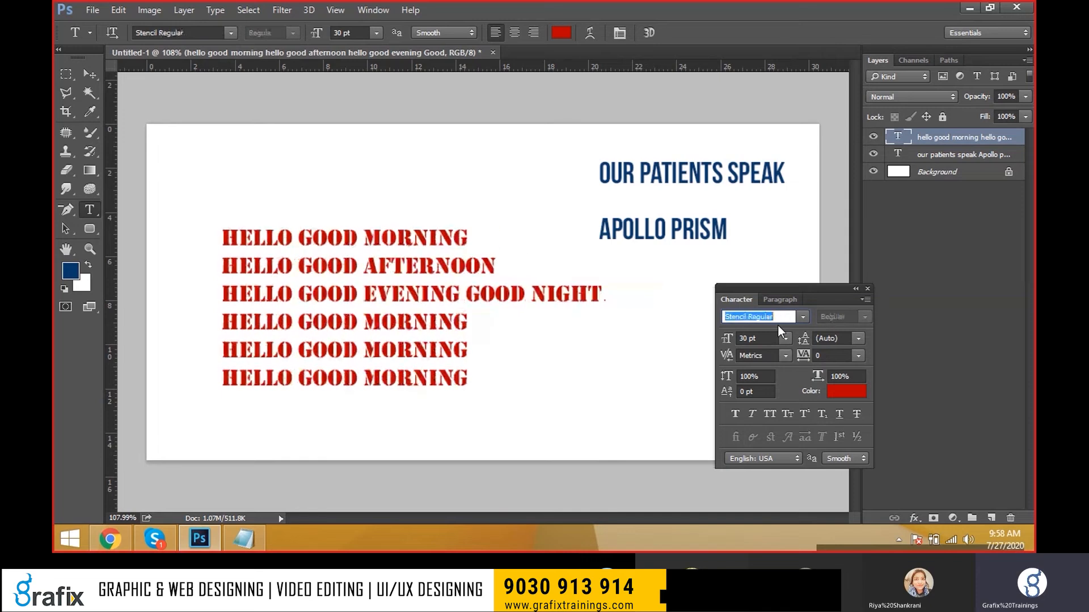
pyautogui.press('Down')
pyautogui.press('Down')
pyautogui.press('Down')
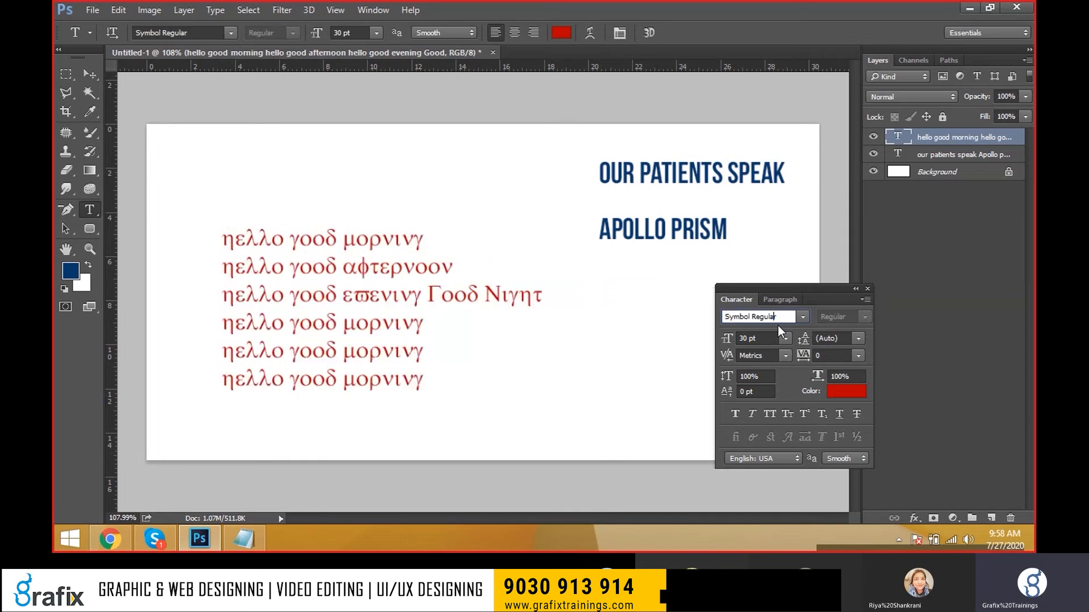
pyautogui.click(414, 359)
pyautogui.hotkey('ctrl', 'a')
pyautogui.hotkey('ctrl', 'Return')
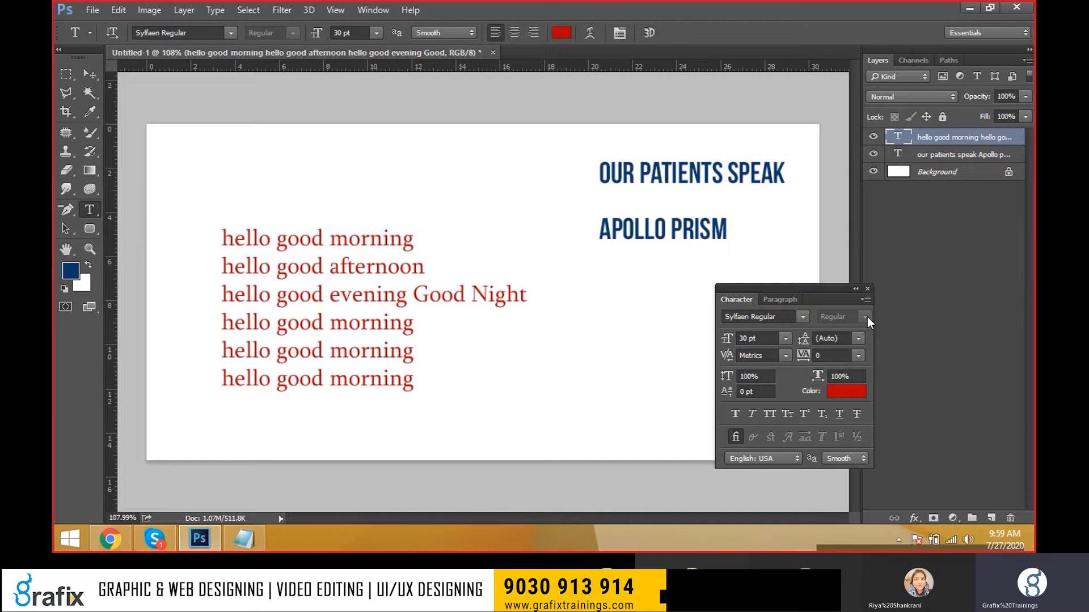
# Toggle Faux Bold on and off repeatedly on the greeting text, ending with it off
pyautogui.click(733, 415)
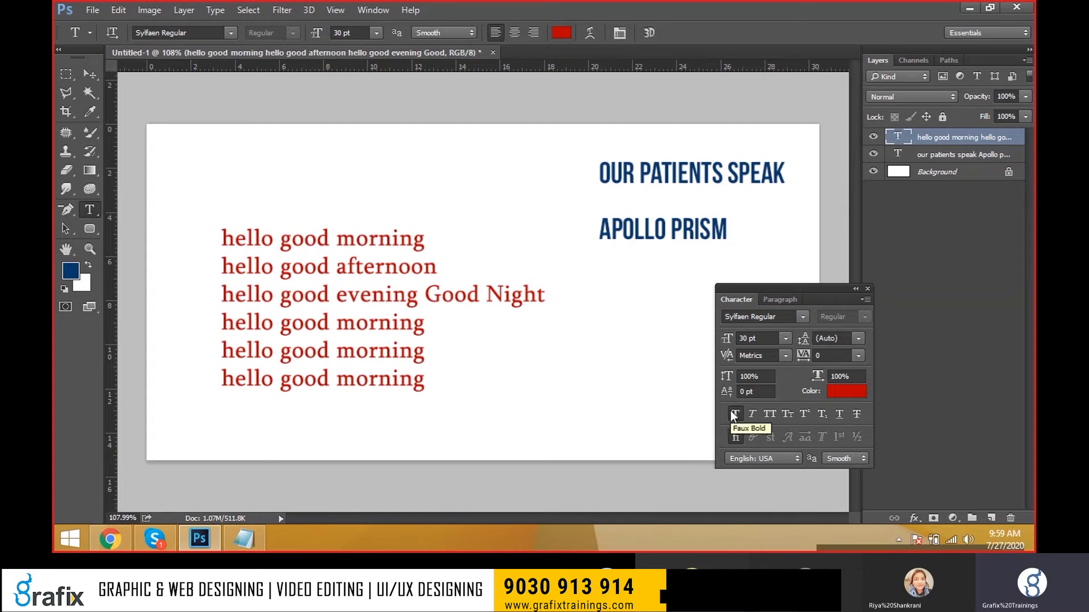
pyautogui.click(734, 414)
pyautogui.click(733, 414)
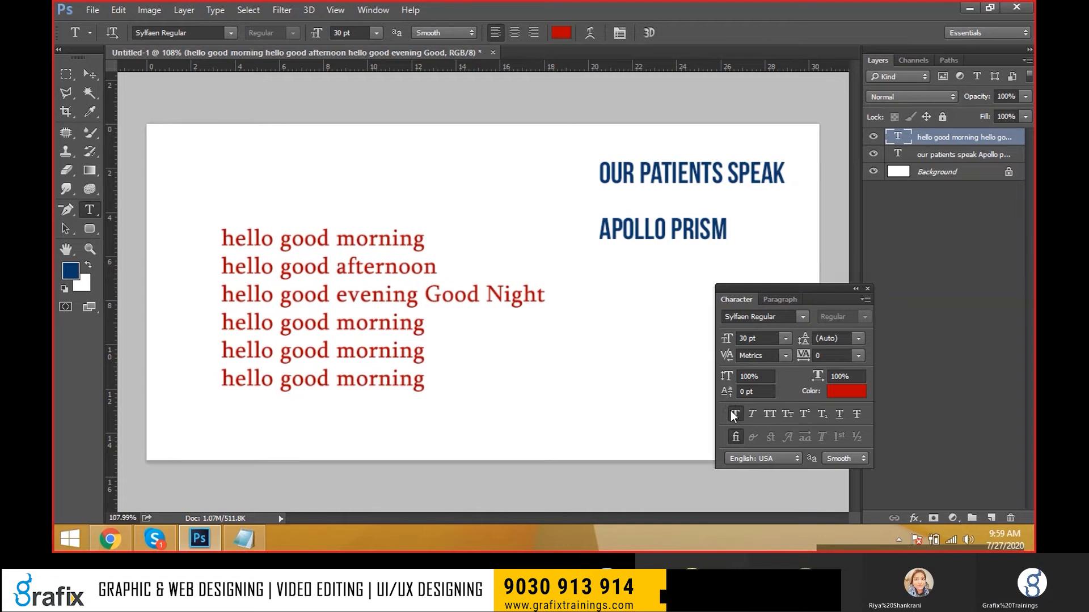
pyautogui.click(733, 414)
pyautogui.click(733, 415)
pyautogui.click(734, 415)
pyautogui.click(734, 414)
pyautogui.click(733, 414)
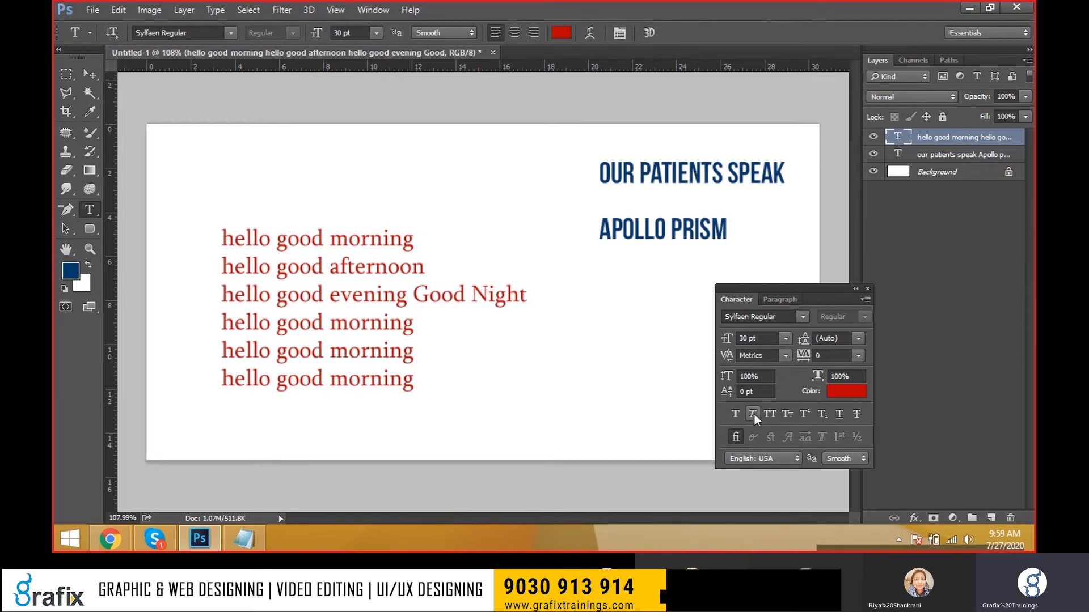
# Toggle Faux Italic on the greeting text to compare, ending with both Faux Bold and Faux Italic applied
pyautogui.click(753, 415)
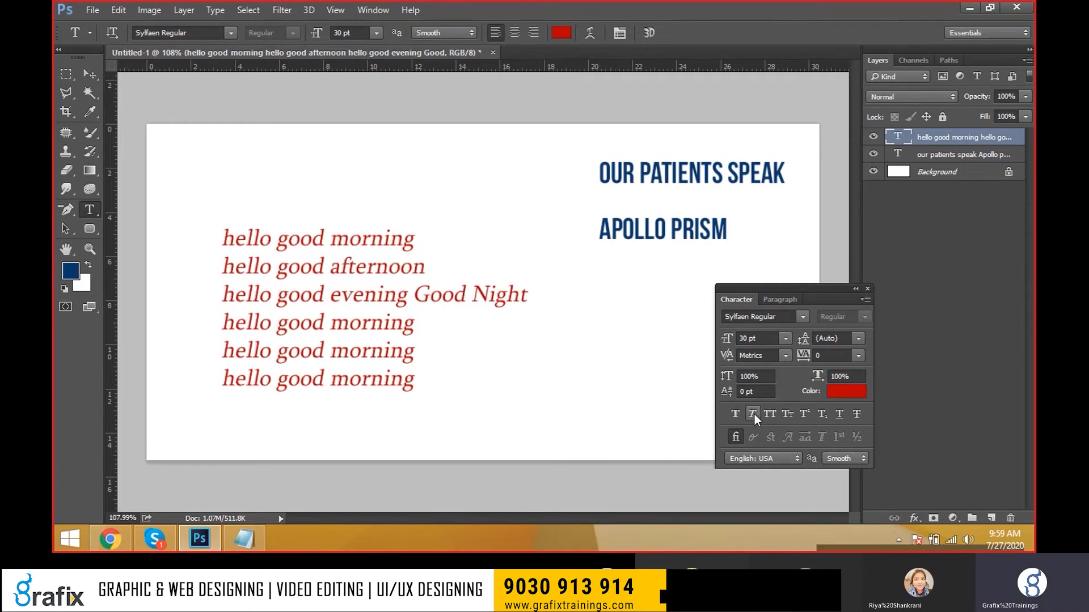
pyautogui.click(752, 414)
pyautogui.click(752, 414)
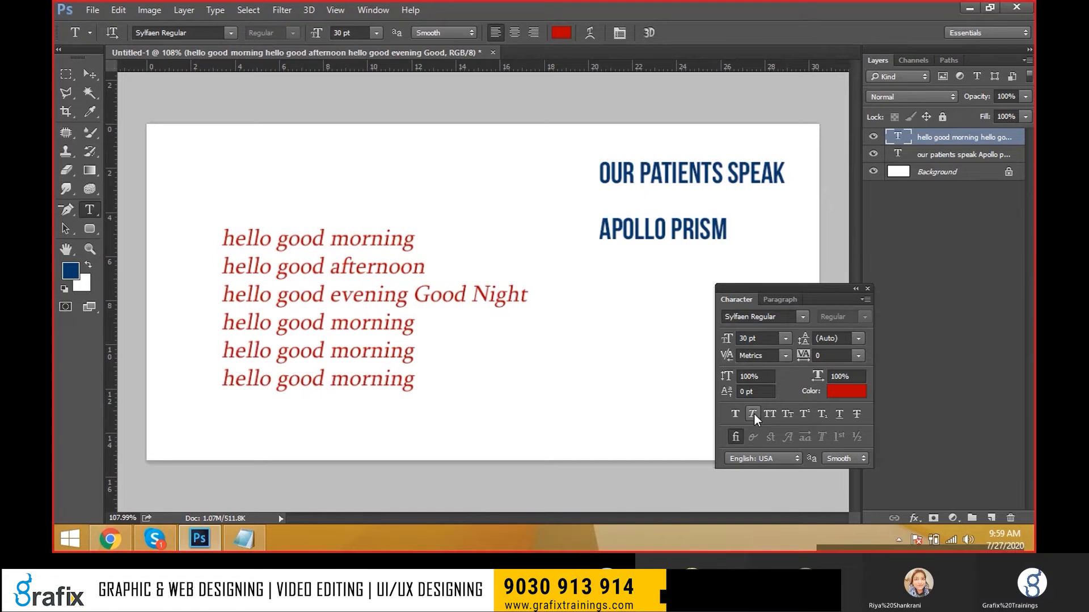
pyautogui.click(753, 414)
pyautogui.click(752, 415)
pyautogui.click(753, 414)
pyautogui.click(752, 414)
pyautogui.click(752, 414)
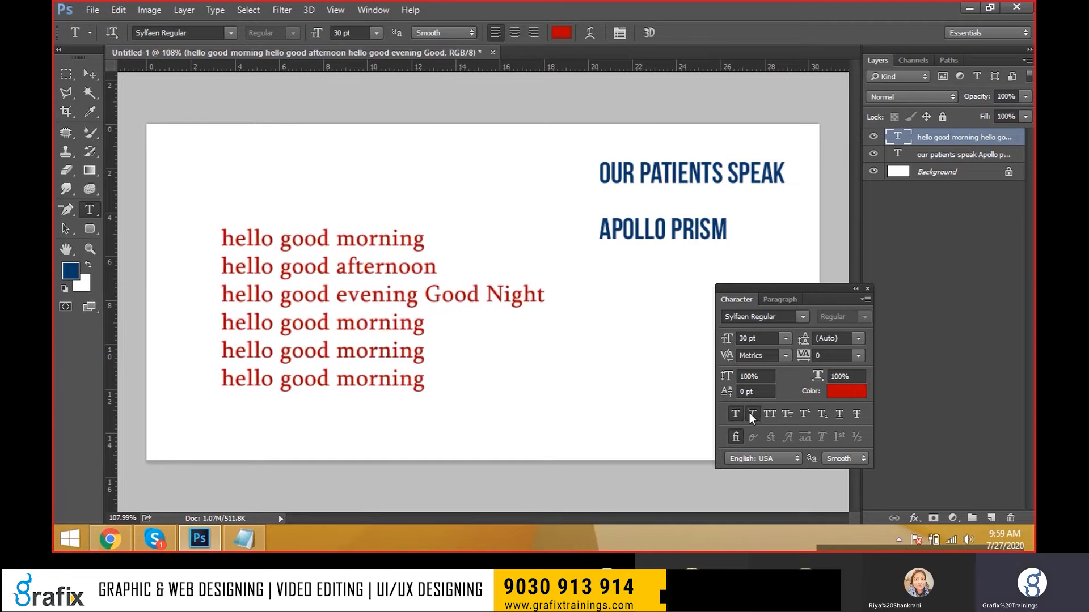
pyautogui.click(750, 413)
# Select all six lines of the greeting text and toggle All Caps, leaving it on
pyautogui.moveTo(222, 244); pyautogui.dragTo(455, 389)
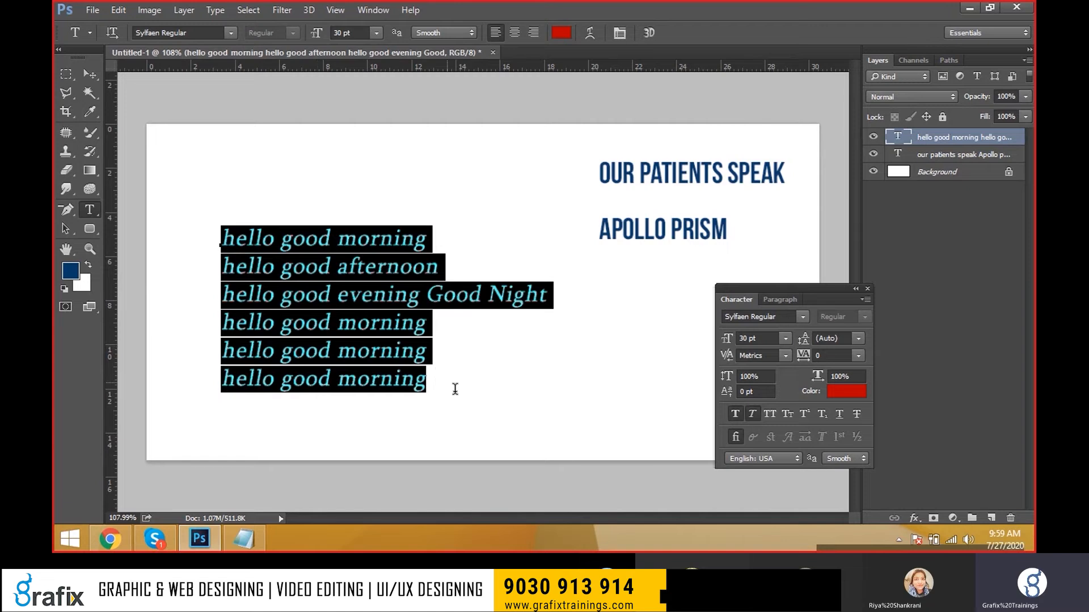
pyautogui.click(372, 357)
pyautogui.moveTo(429, 377); pyautogui.dragTo(206, 209)
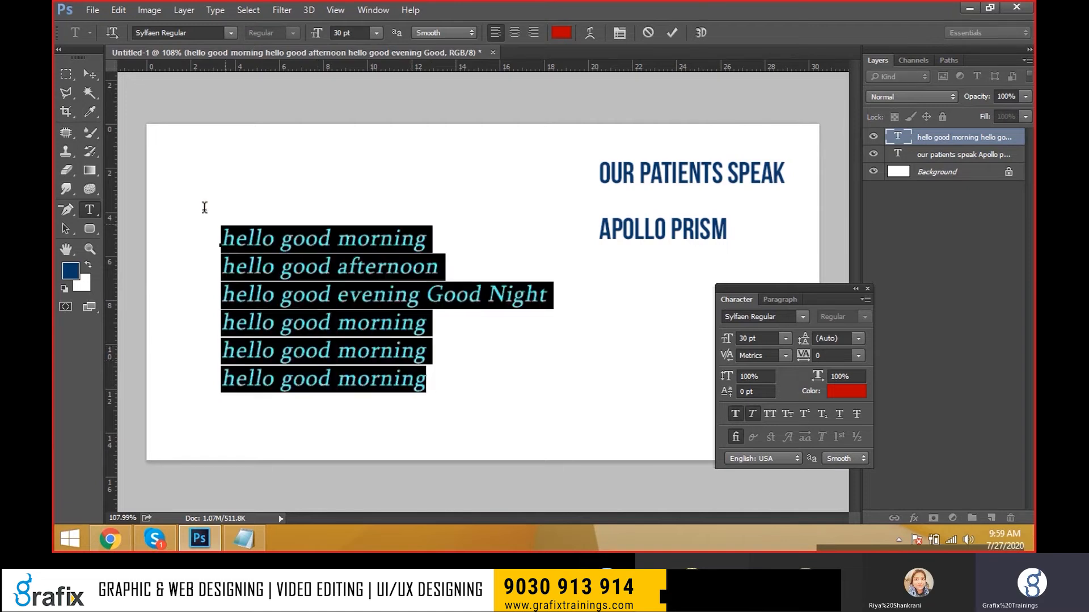
pyautogui.click(767, 413)
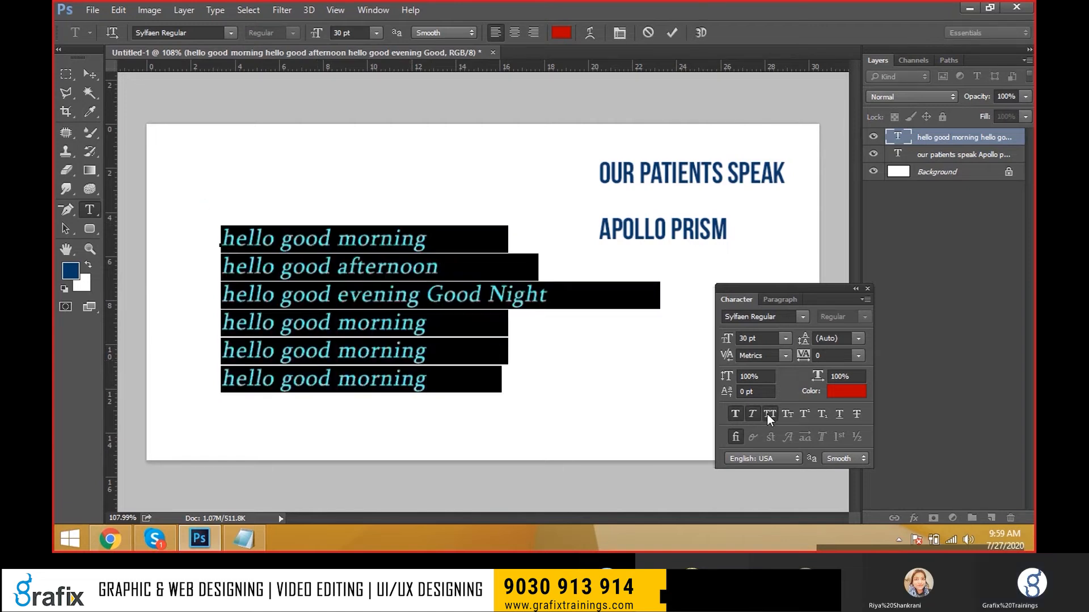
pyautogui.click(766, 414)
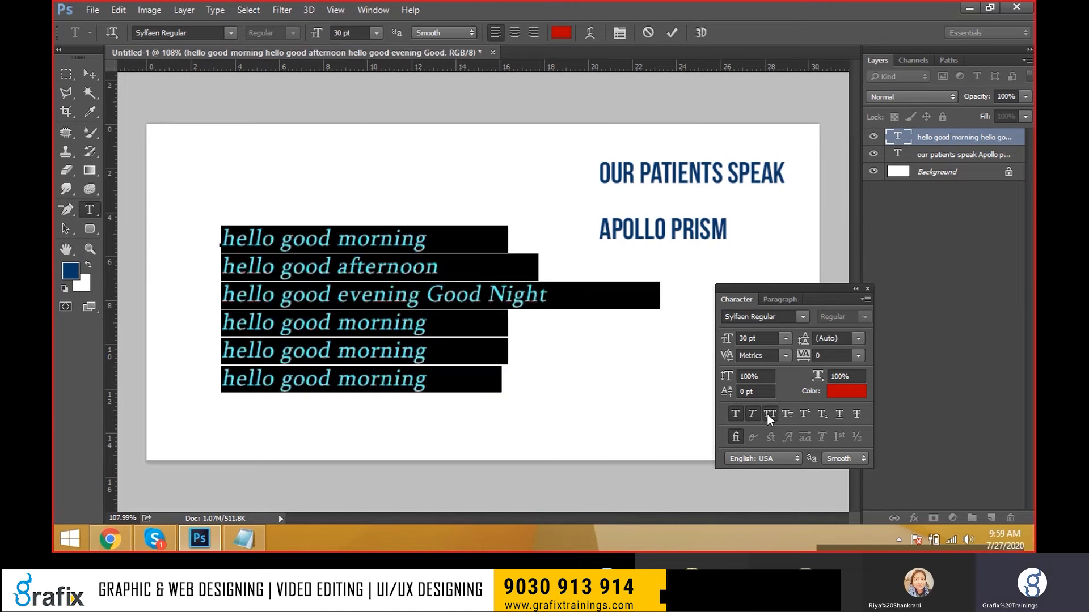
pyautogui.click(767, 414)
pyautogui.click(767, 414)
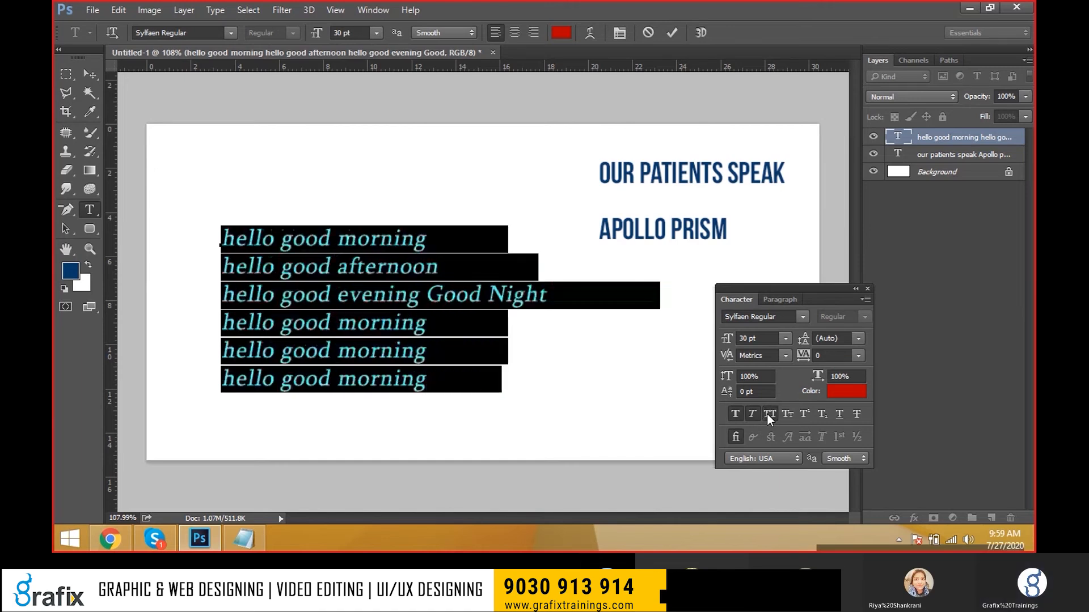
pyautogui.click(766, 414)
pyautogui.click(766, 414)
pyautogui.click(766, 414)
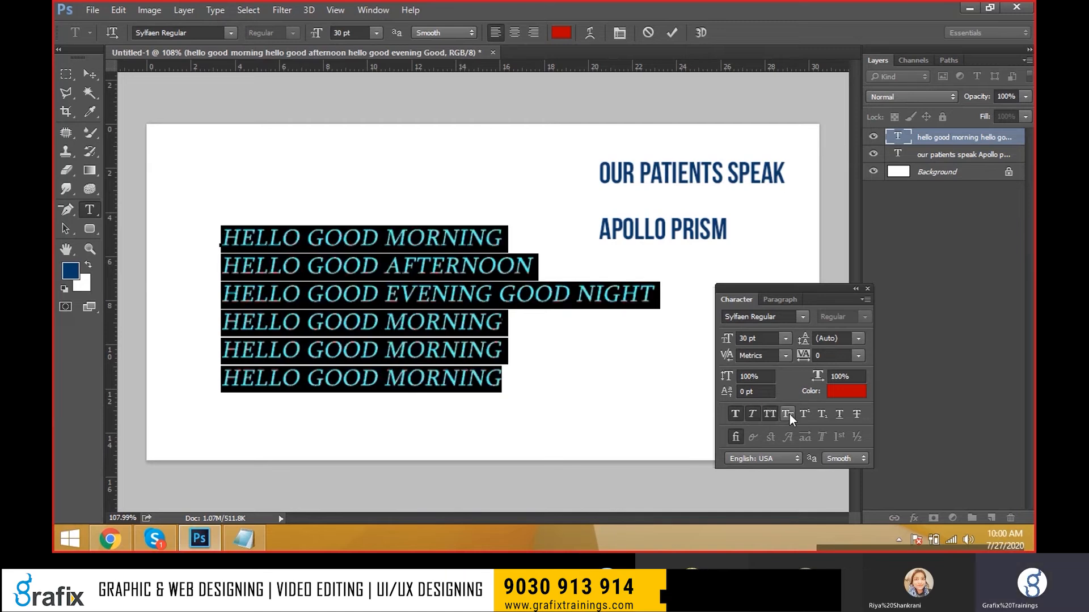
# Alternate between Small Caps and All Caps on the selected greeting text, ending with Small Caps
pyautogui.click(789, 414)
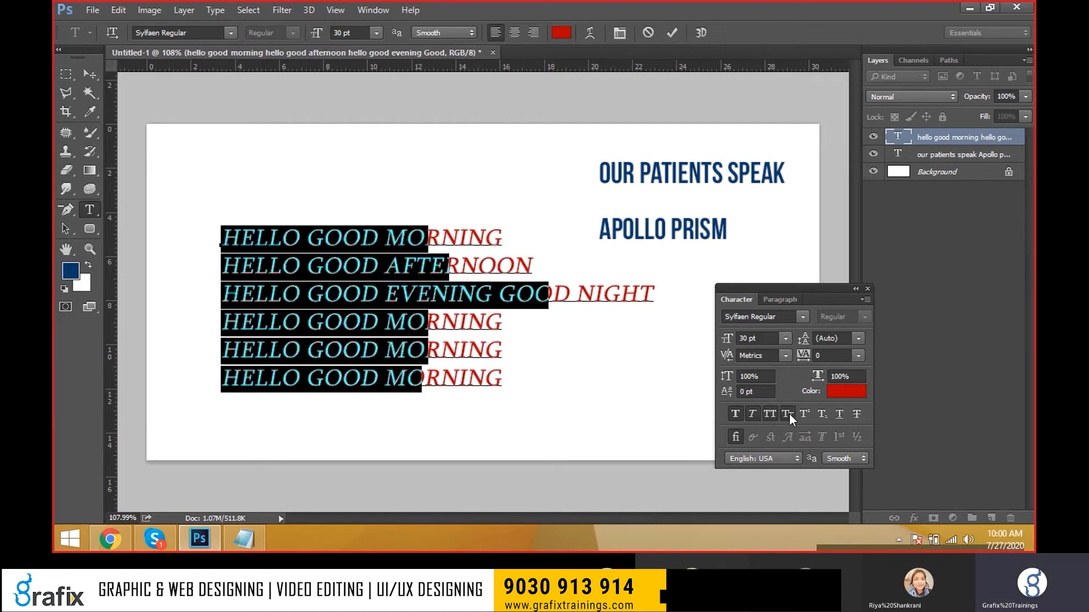
pyautogui.click(780, 416)
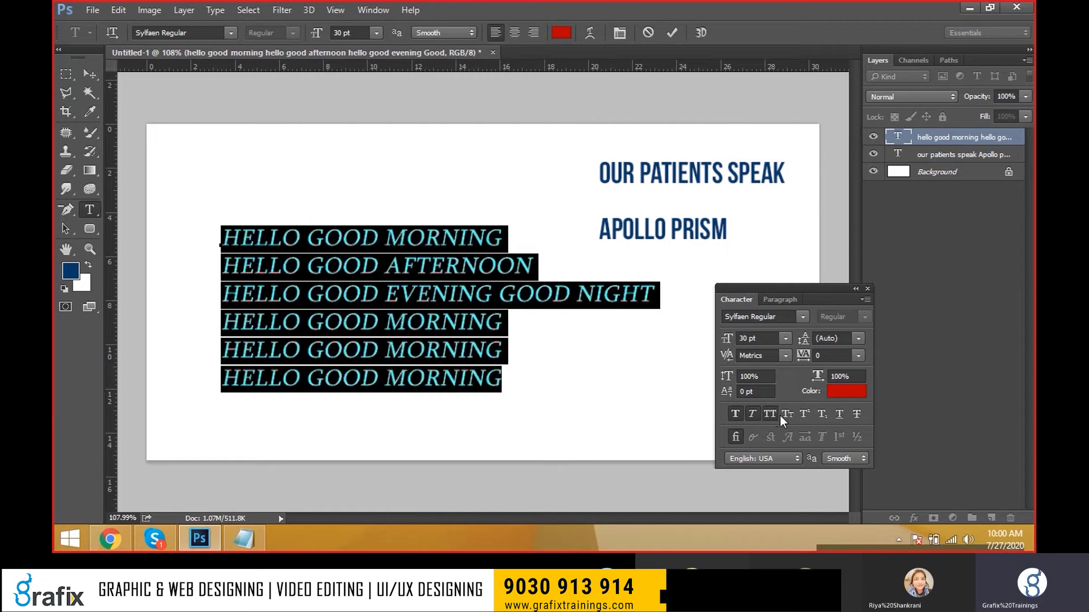
pyautogui.click(787, 413)
pyautogui.click(773, 417)
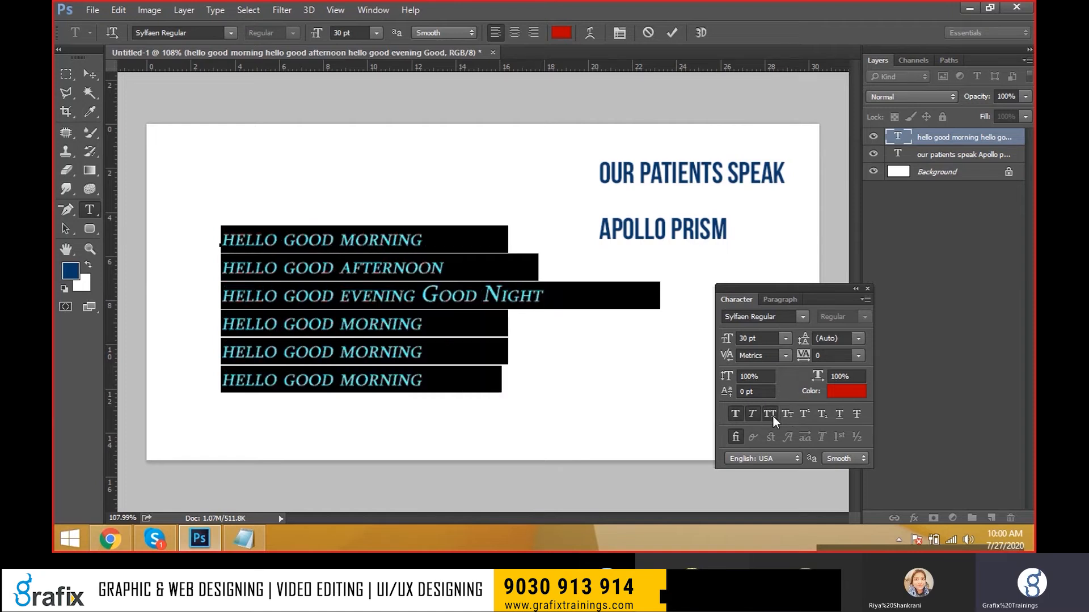
pyautogui.click(773, 416)
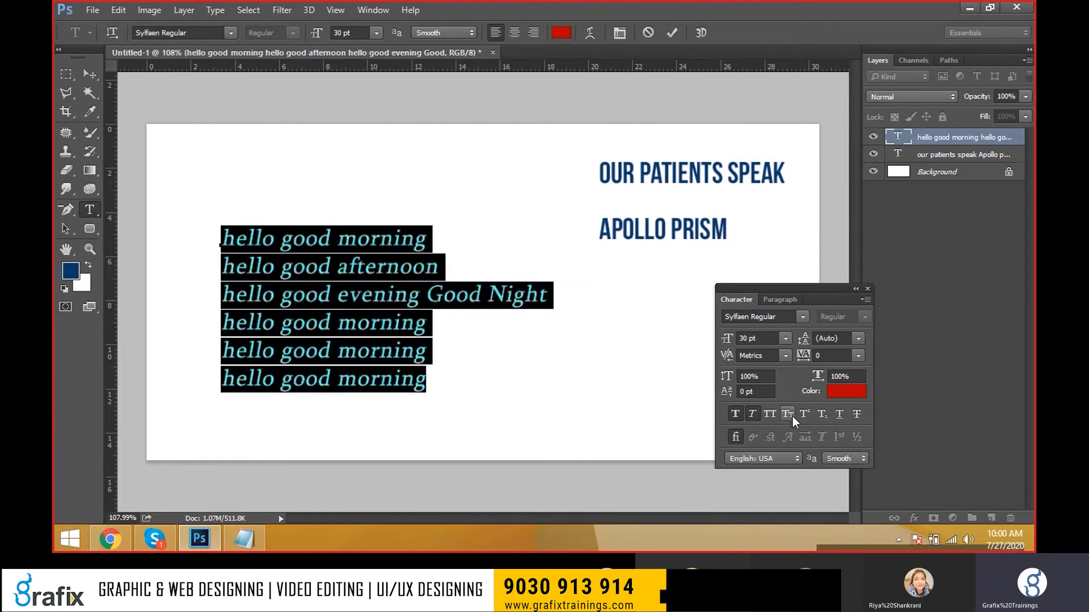
pyautogui.click(788, 414)
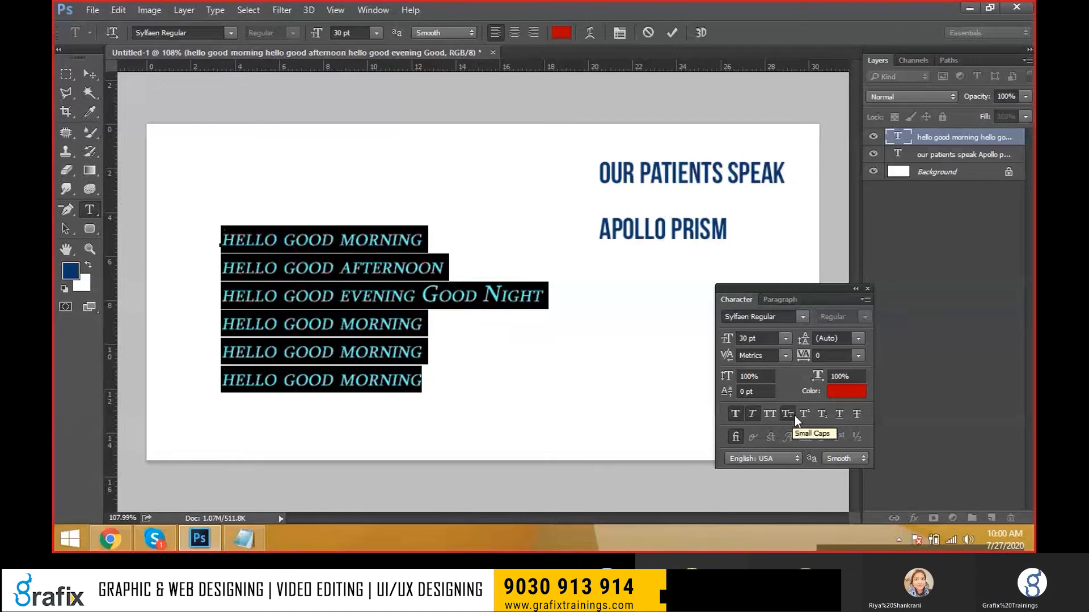
# Underline the greeting text and select all its lines again
pyautogui.click(836, 416)
pyautogui.click(836, 417)
pyautogui.click(837, 417)
pyautogui.click(481, 347)
pyautogui.moveTo(226, 236)
pyautogui.mouseDown()
pyautogui.moveTo(289, 284)
pyautogui.moveTo(503, 386)
pyautogui.moveTo(241, 268)
pyautogui.moveTo(221, 238)
pyautogui.mouseUp()
pyautogui.click(503, 387)
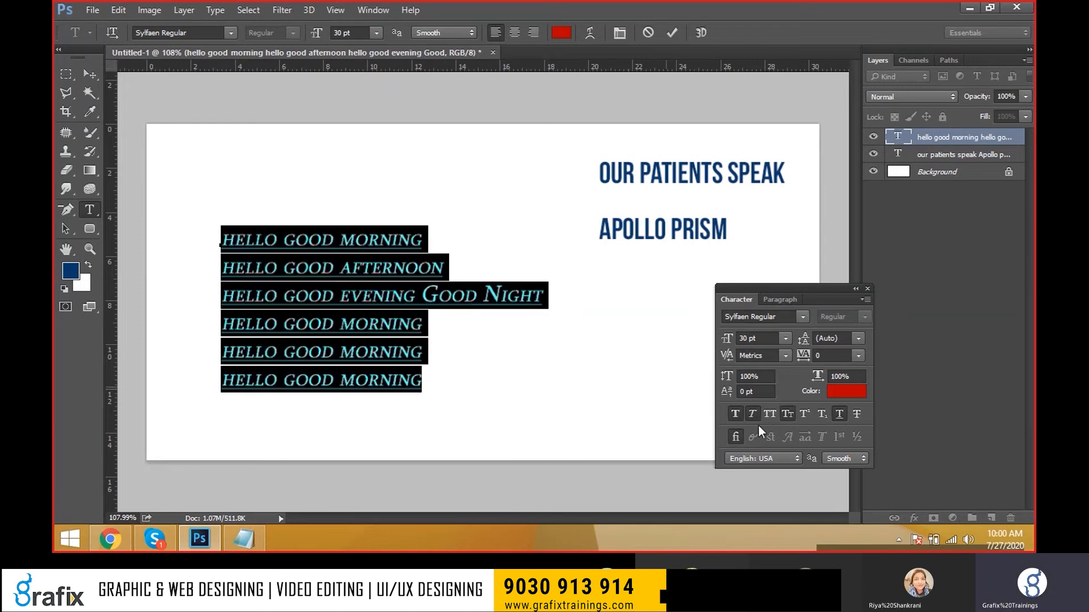
# Turn off Small Caps and apply Strikethrough to all lines of the greeting text
pyautogui.click(793, 413)
pyautogui.click(476, 366)
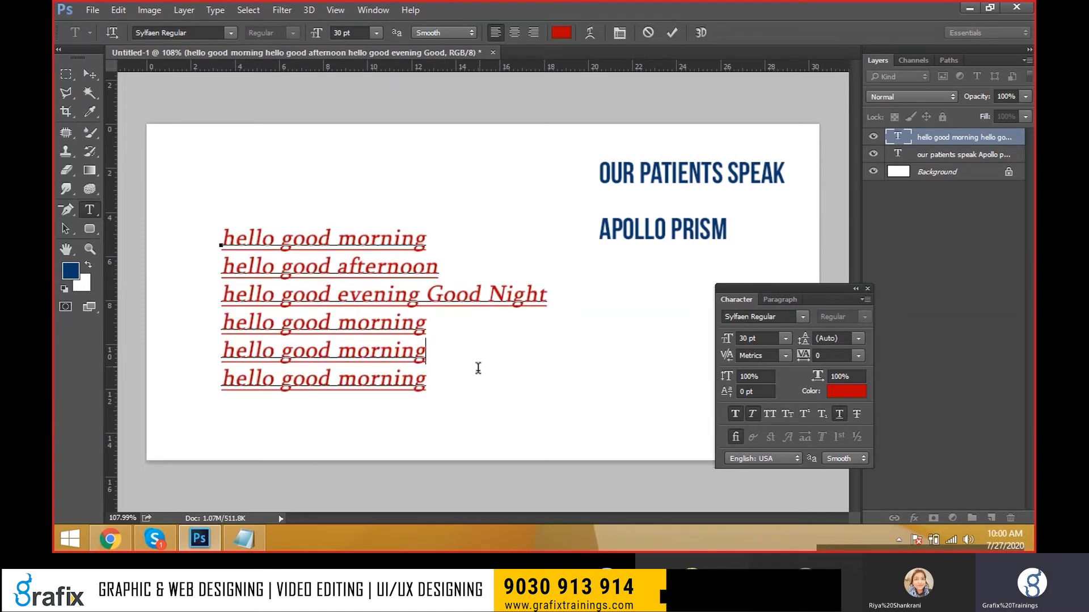
pyautogui.moveTo(425, 378); pyautogui.dragTo(182, 235)
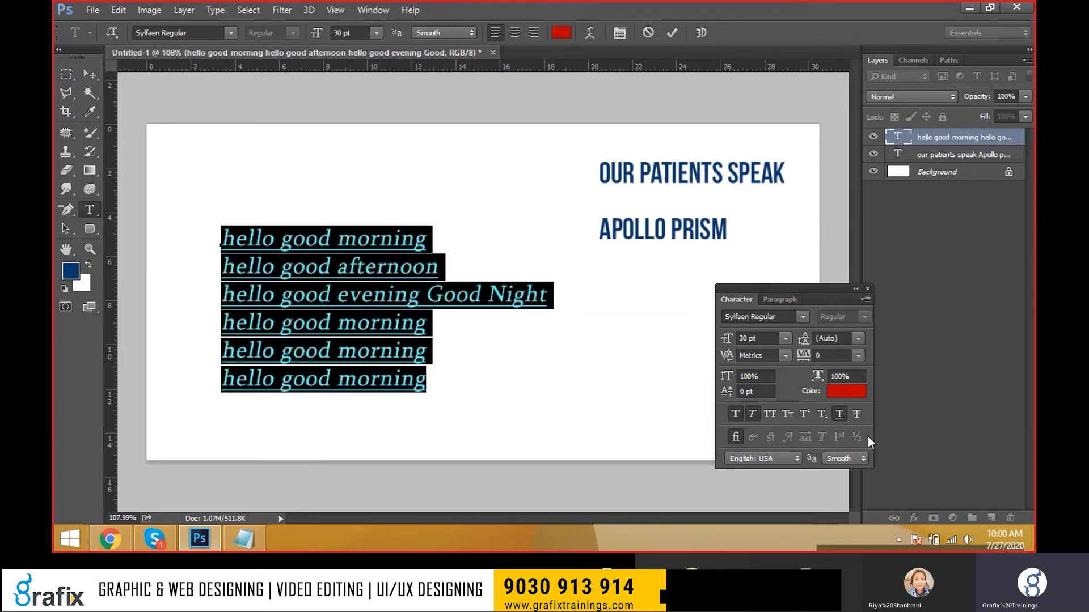
pyautogui.click(861, 415)
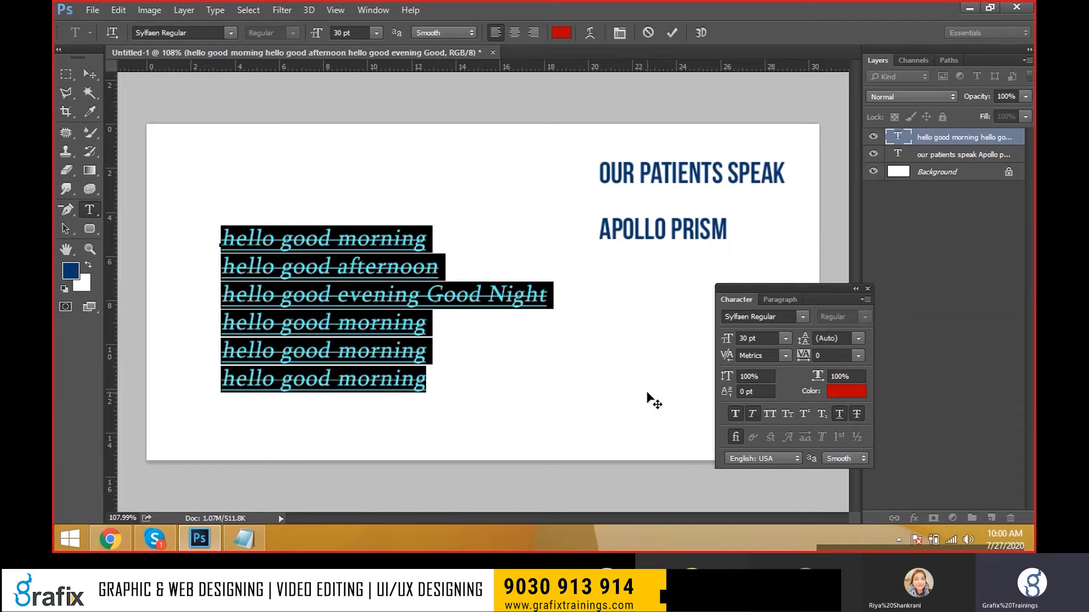
# Turn off Underline, Strikethrough, Faux Italic and Faux Bold for all lines of the greeting text and commit the edit
pyautogui.click(840, 415)
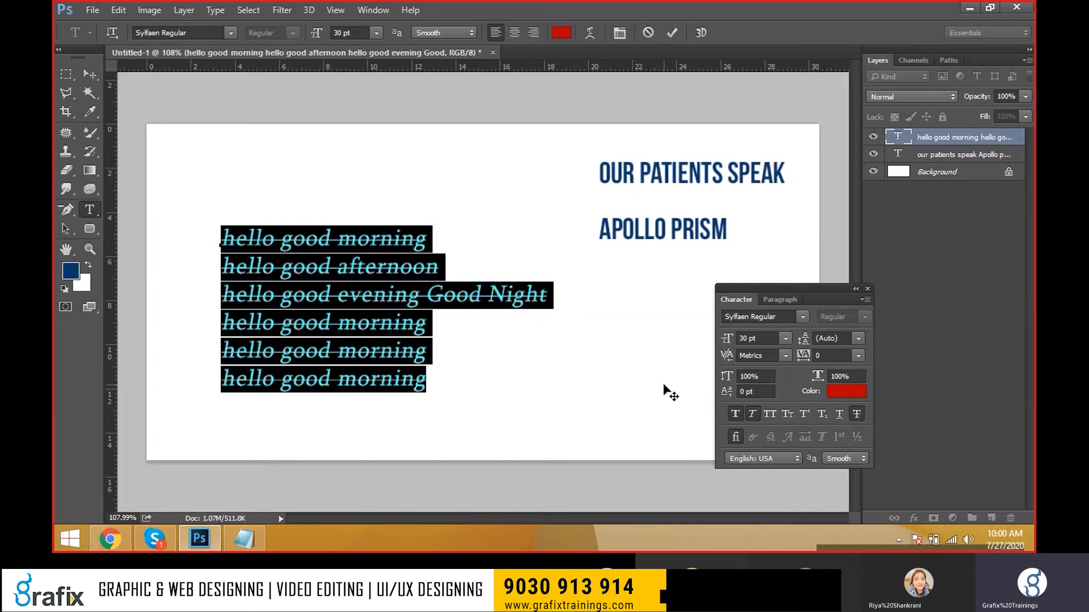
pyautogui.click(543, 367)
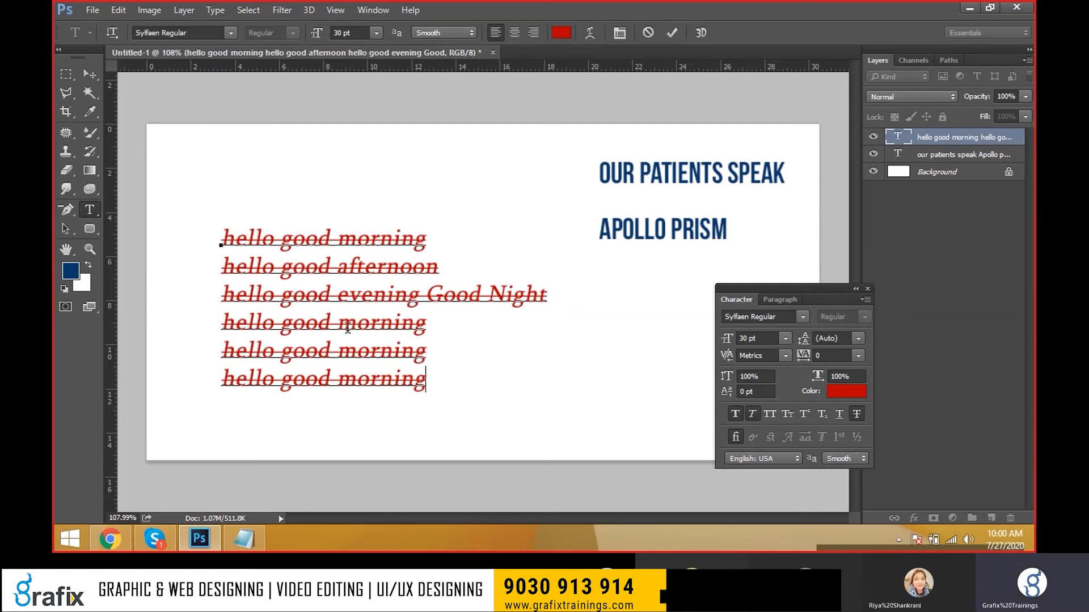
pyautogui.moveTo(462, 379); pyautogui.dragTo(218, 234)
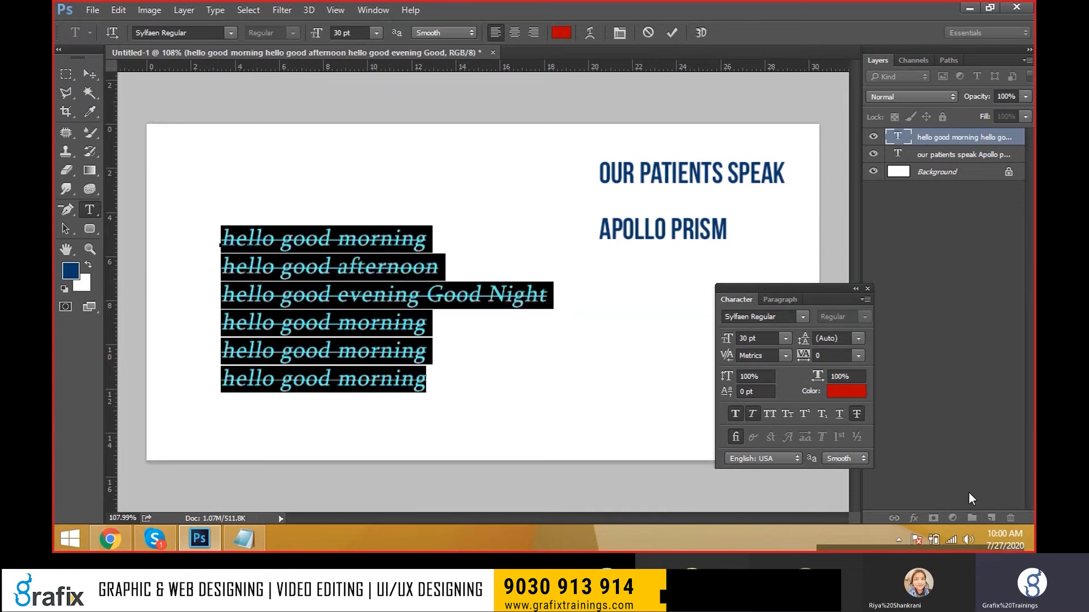
pyautogui.click(856, 417)
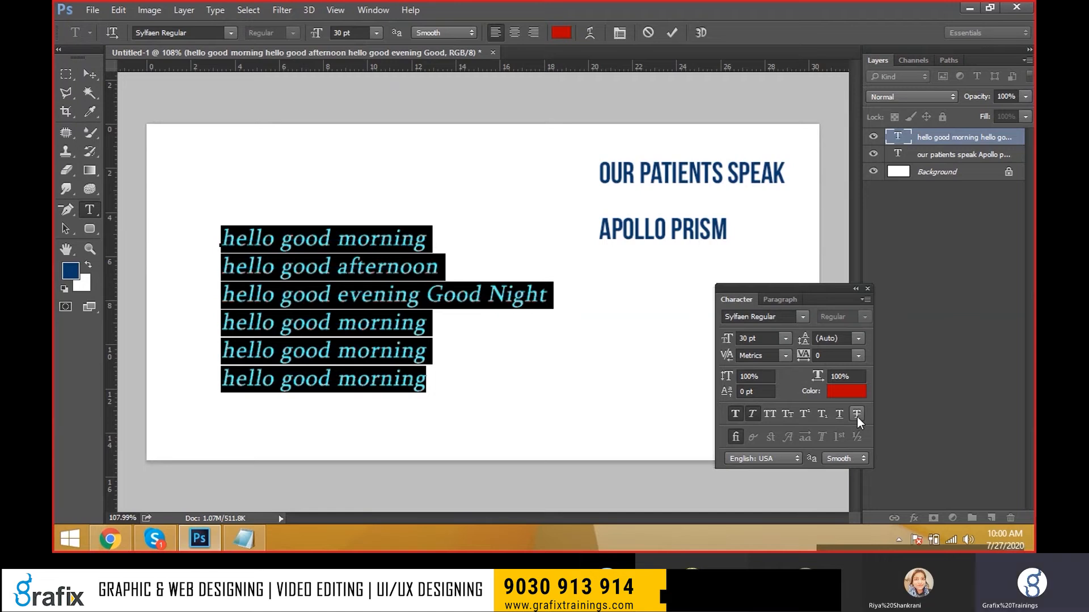
pyautogui.click(755, 414)
pyautogui.click(737, 414)
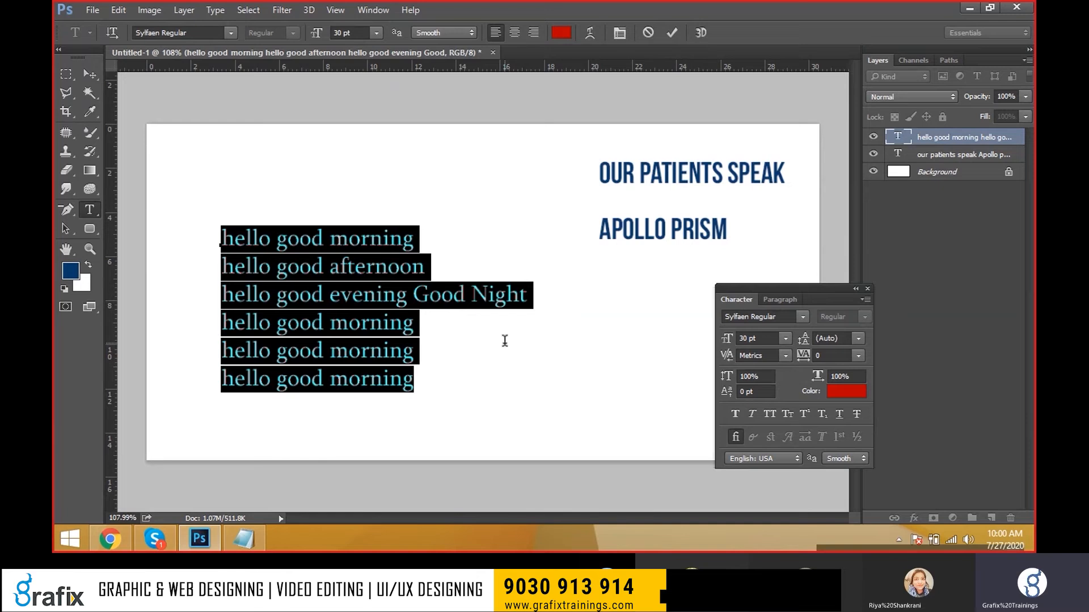
pyautogui.hotkey('ctrl', 'Return')
# Move the greeting block up and slightly left, and add a separate text layer reading "10th class" below it
pyautogui.click(94, 77)
pyautogui.moveTo(283, 329); pyautogui.dragTo(260, 275)
pyautogui.press('t')
pyautogui.click(342, 377)
pyautogui.write('10th class')
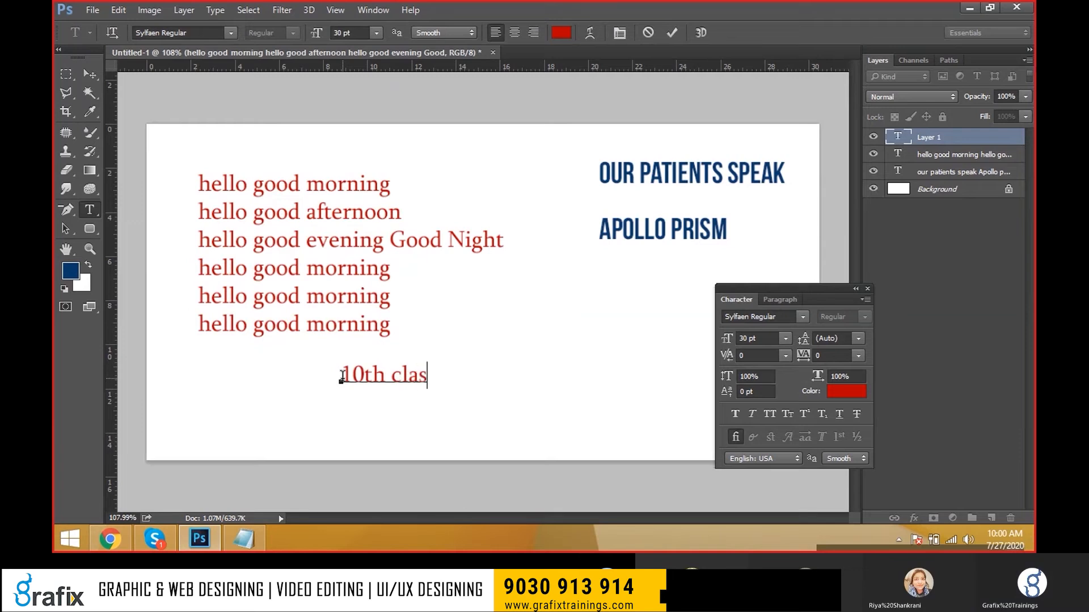
# Make the "th" in "10th class" superscript and commit the text
pyautogui.press('Left')
pyautogui.press('Left')
pyautogui.press('Left')
pyautogui.press('Left')
pyautogui.press('Left')
pyautogui.press('Left')
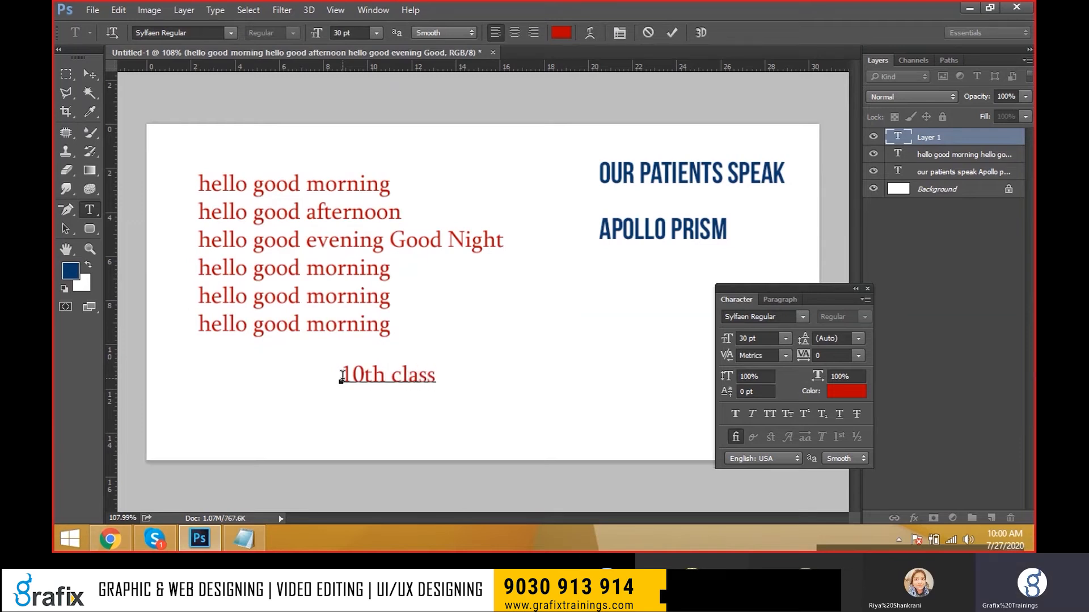
pyautogui.hotkey('shift', 'Left')
pyautogui.hotkey('shift', 'Left')
pyautogui.click(802, 414)
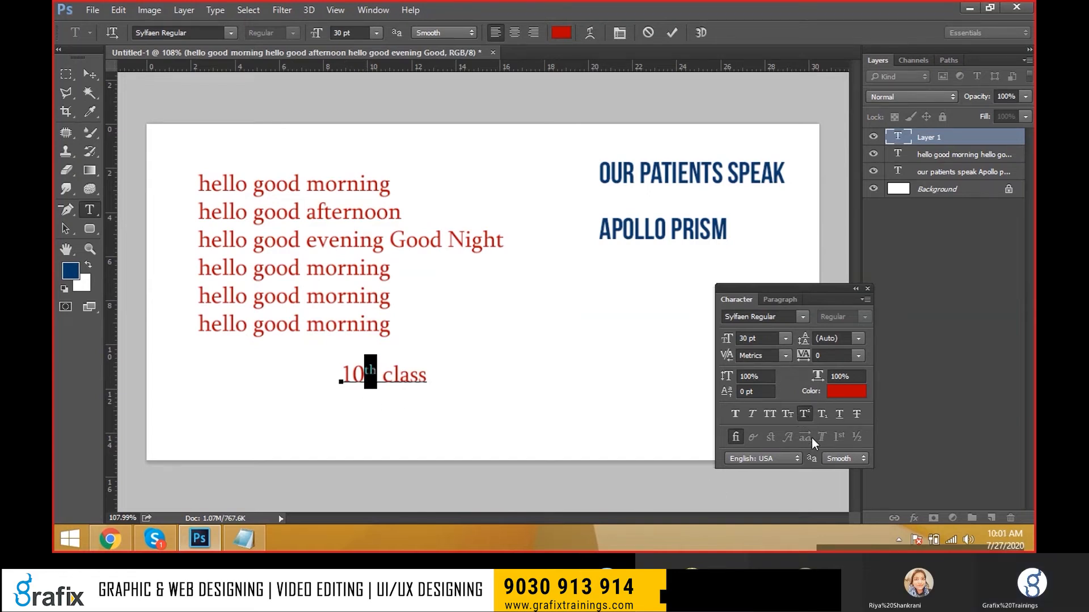
pyautogui.hotkey('ctrl', 'Return')
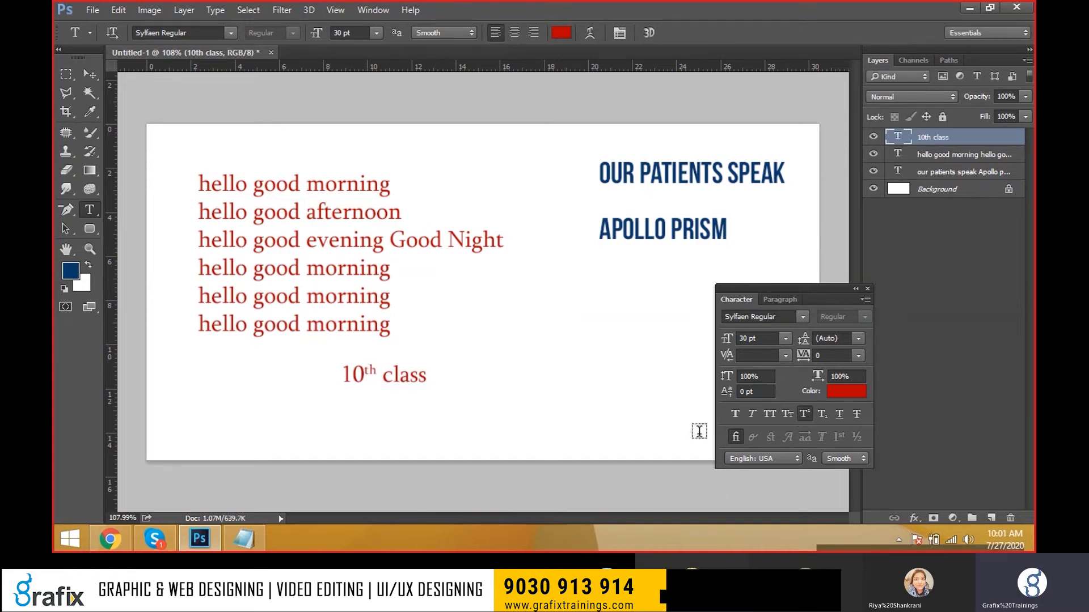
# Add a new text layer reading "X2=X5" below and to the right of "10th class"
pyautogui.click(474, 408)
pyautogui.write('X')
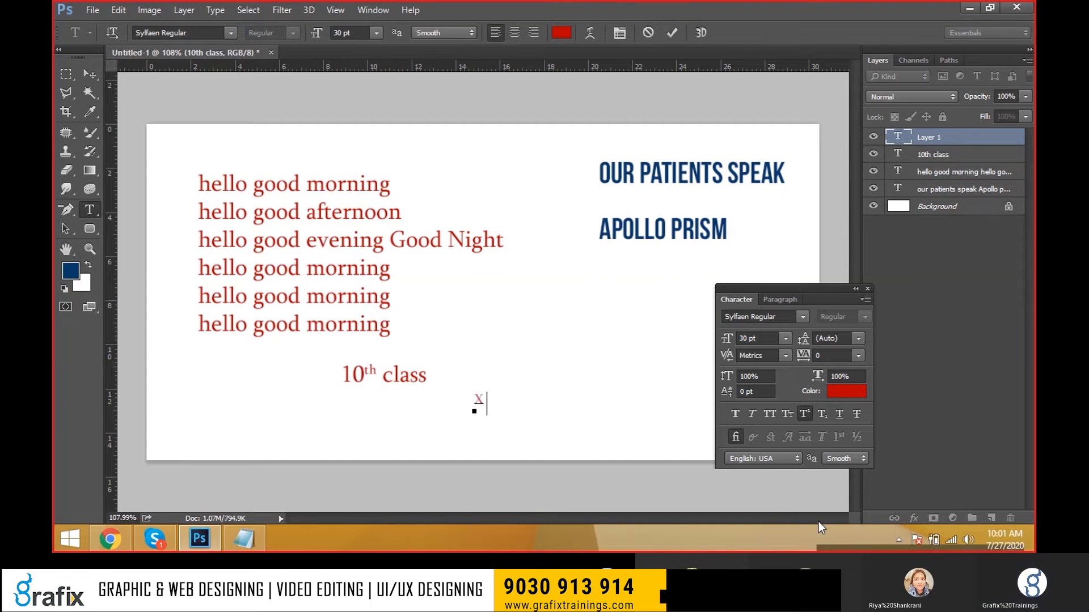
pyautogui.write('x')
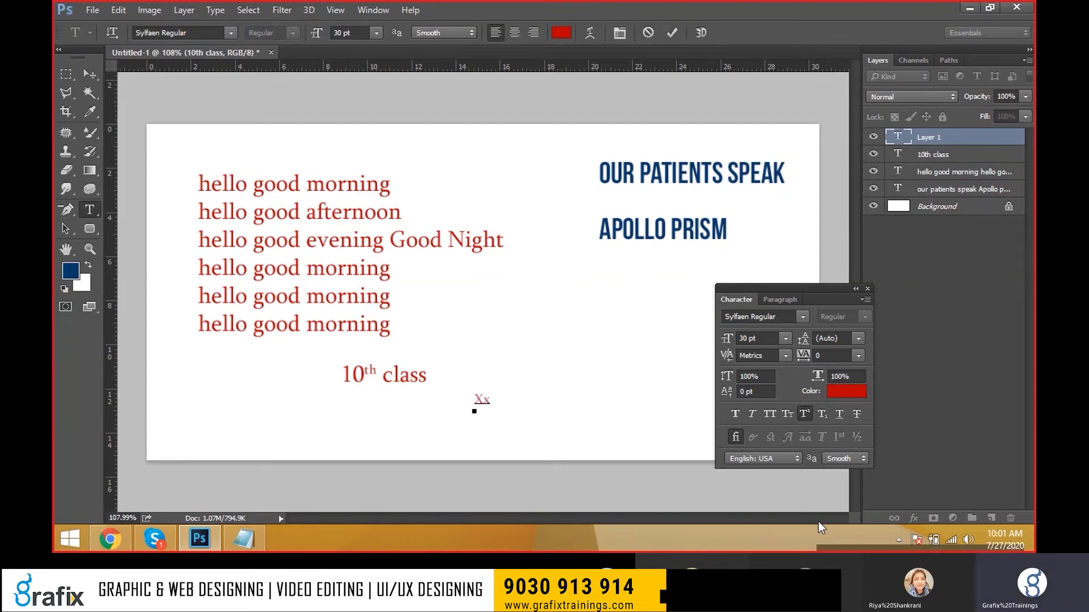
pyautogui.write('2')
pyautogui.press('Left')
pyautogui.press('BackSpace')
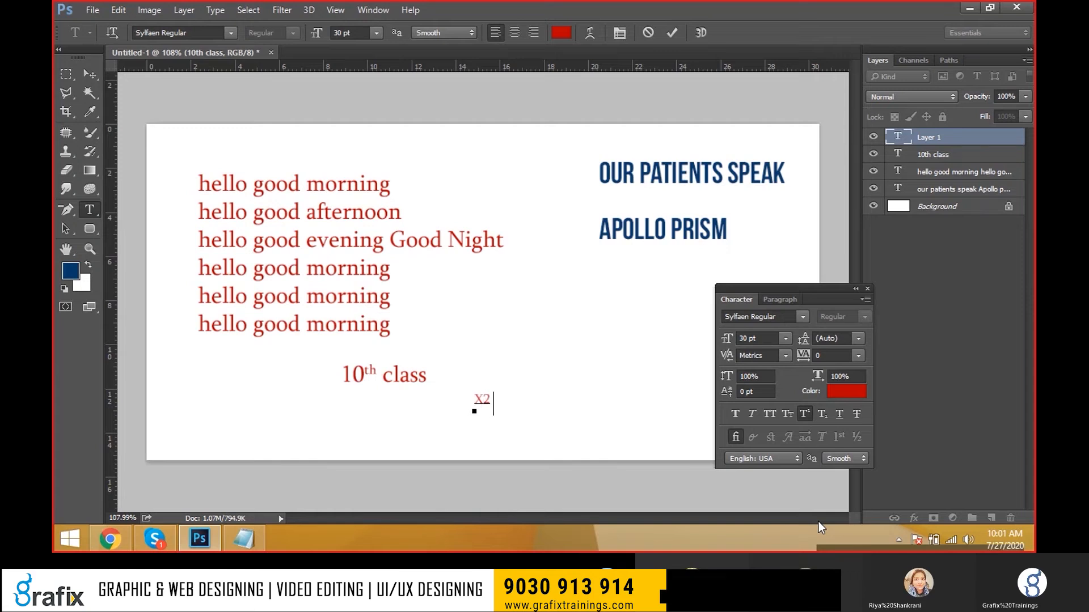
pyautogui.write('=H')
pyautogui.press('BackSpace')
pyautogui.write('X5')
# Try to make the 2 subscript and the 5 superscript in the "X2=X5" text
pyautogui.scroll(2, 445, 412)
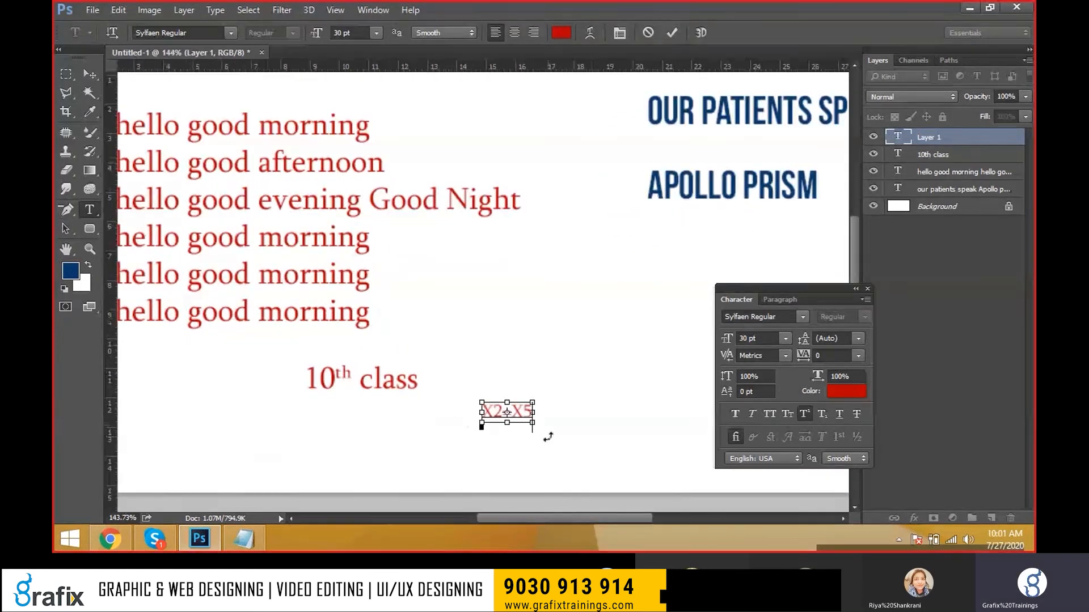
pyautogui.moveTo(503, 411)
pyautogui.mouseDown()
pyautogui.moveTo(490, 412)
pyautogui.moveTo(536, 412)
pyautogui.moveTo(491, 412)
pyautogui.mouseUp()
pyautogui.click(823, 417)
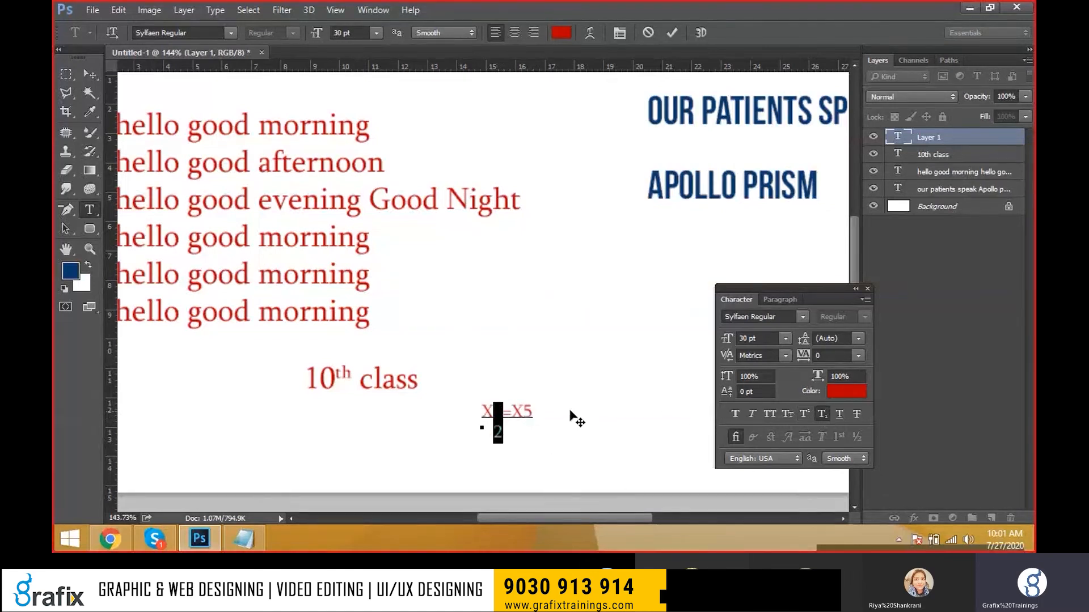
pyautogui.moveTo(540, 410); pyautogui.dragTo(524, 411)
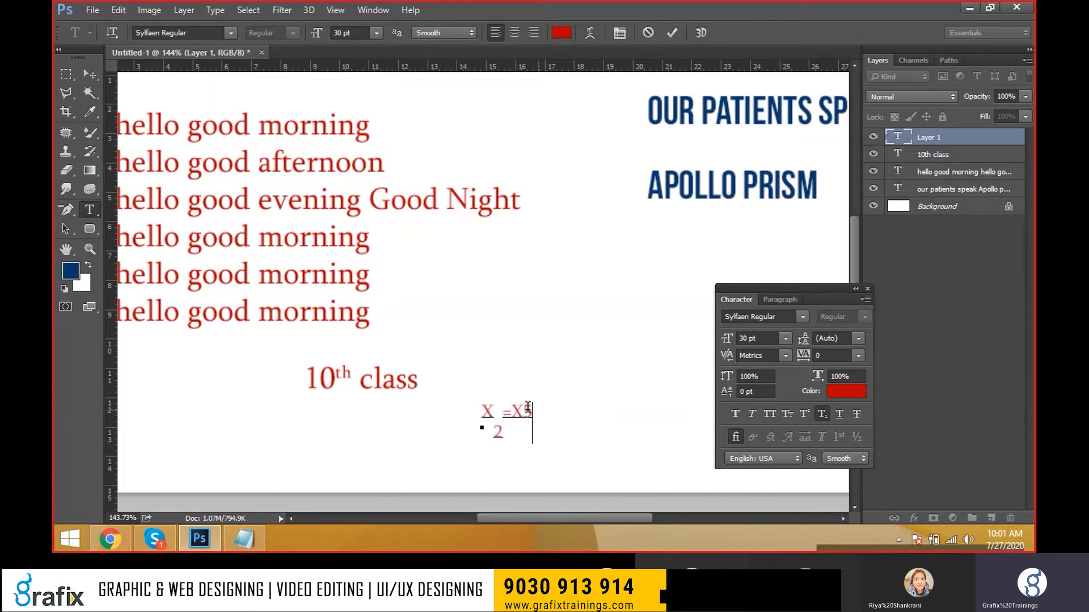
pyautogui.click(806, 413)
# Reset the whole "X2=X5" text to normal characters without Superscript or Subscript
pyautogui.hotkey('ctrl', 'a')
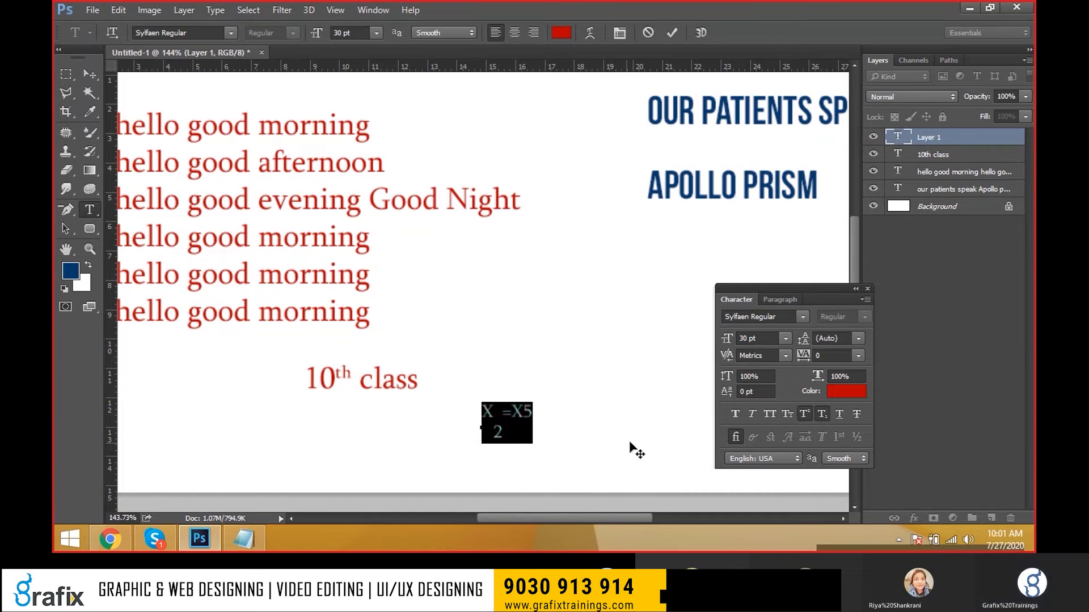
pyautogui.click(822, 413)
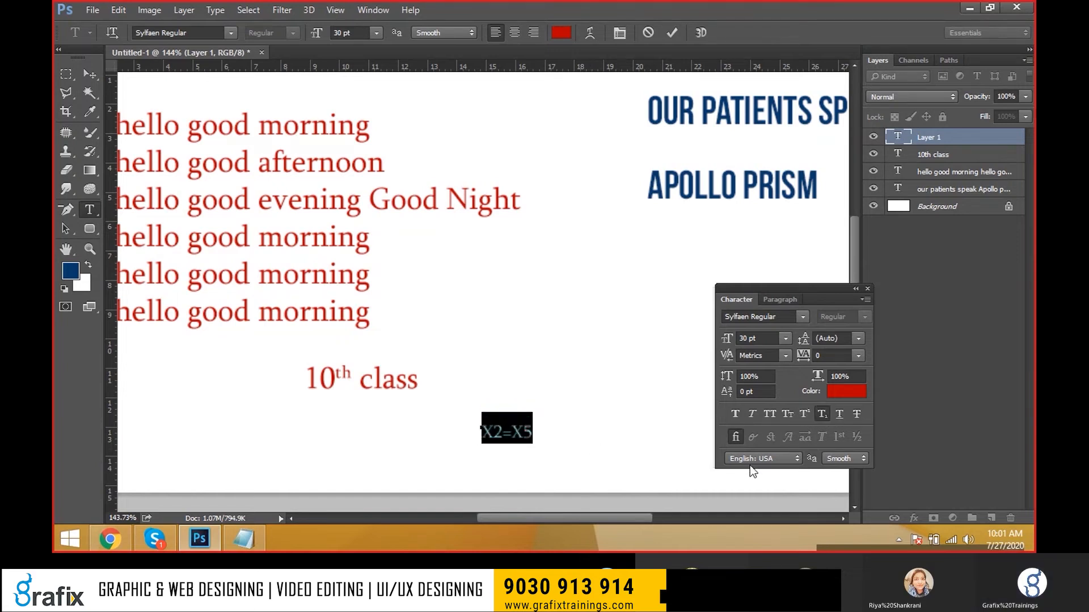
pyautogui.click(820, 413)
# Apply Subscript to the 2 and Superscript to the 5 in the "X2=X5" text
pyautogui.moveTo(501, 417)
pyautogui.mouseDown()
pyautogui.moveTo(530, 423)
pyautogui.moveTo(517, 423)
pyautogui.mouseUp()
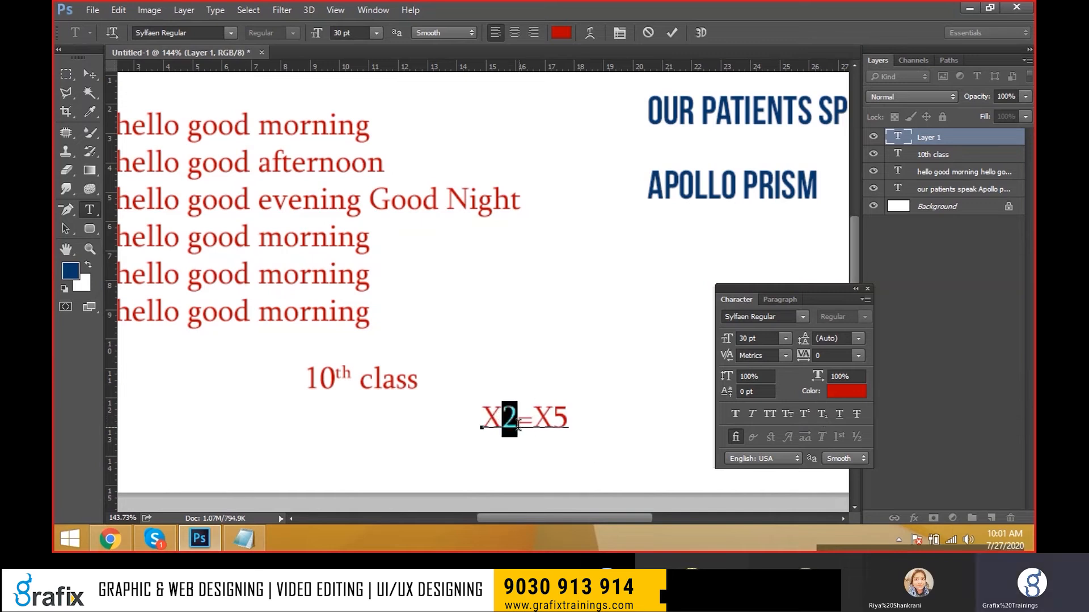
pyautogui.click(819, 418)
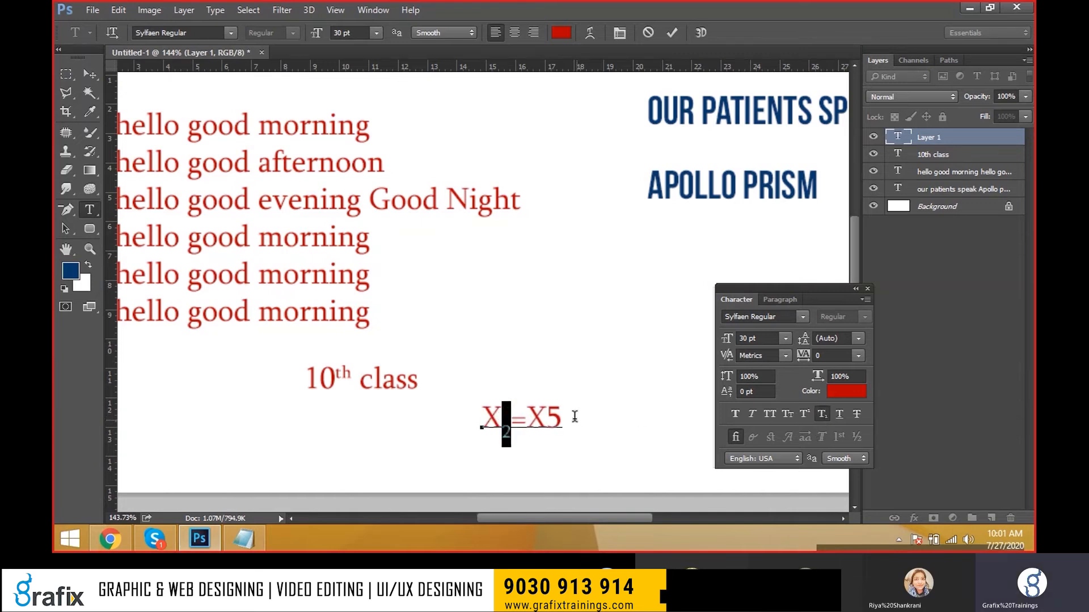
pyautogui.moveTo(574, 417); pyautogui.dragTo(546, 419)
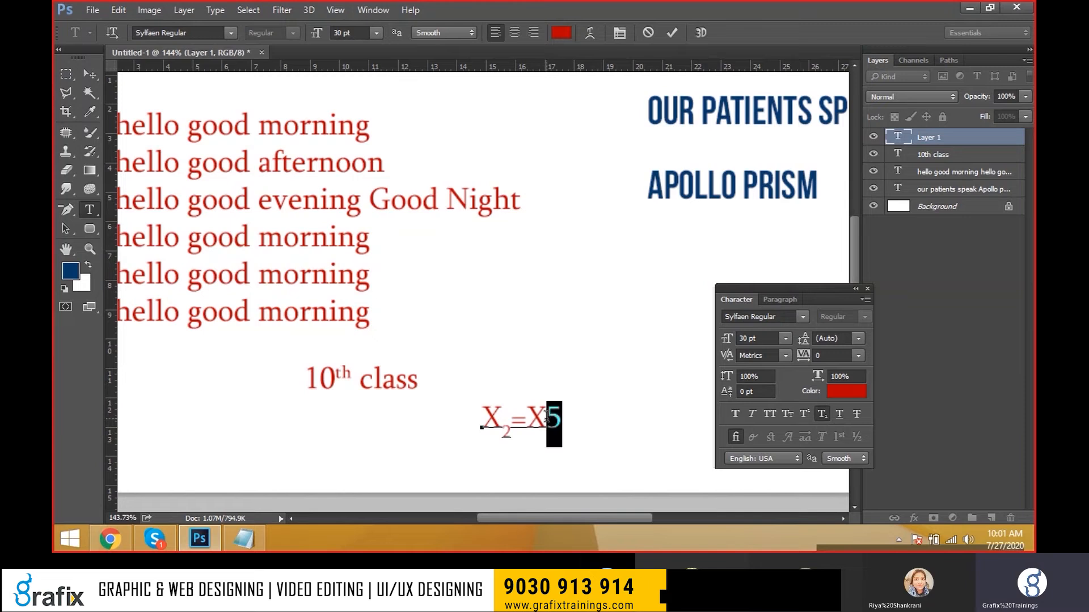
pyautogui.click(803, 416)
pyautogui.click(720, 525)
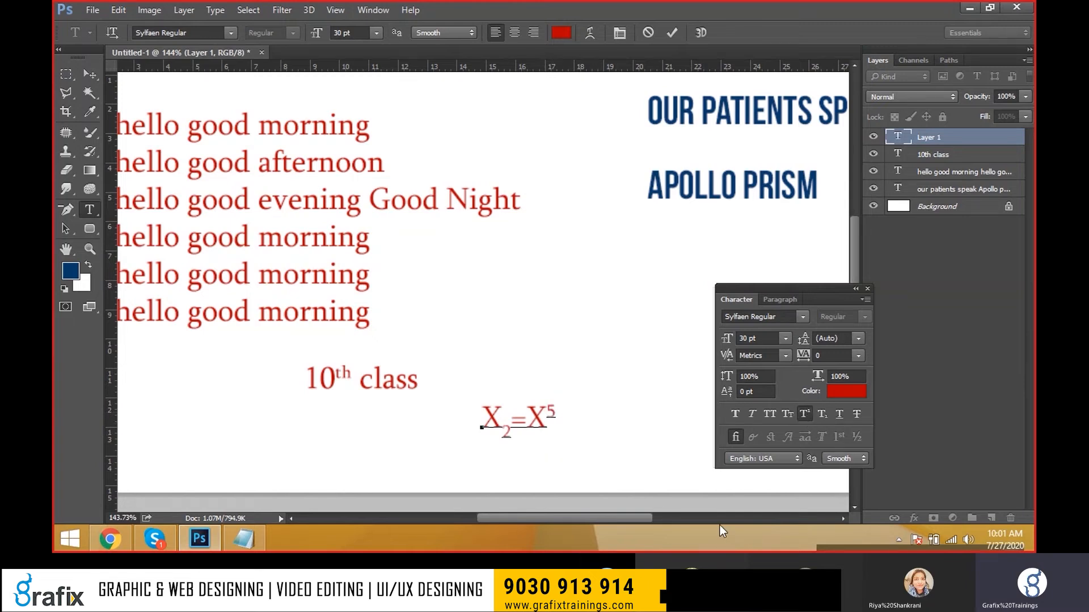
# Move the "X2=X5" text up beside "10th class", commit it and switch to the Move tool
pyautogui.moveTo(525, 461); pyautogui.dragTo(547, 385)
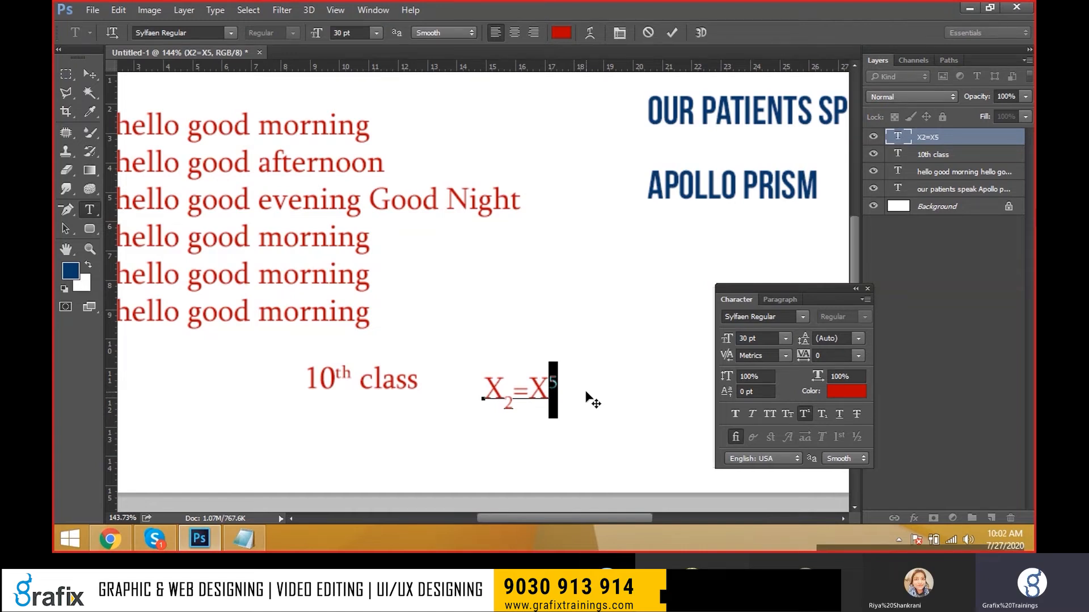
pyautogui.hotkey('ctrl', 'Return')
pyautogui.press('v')
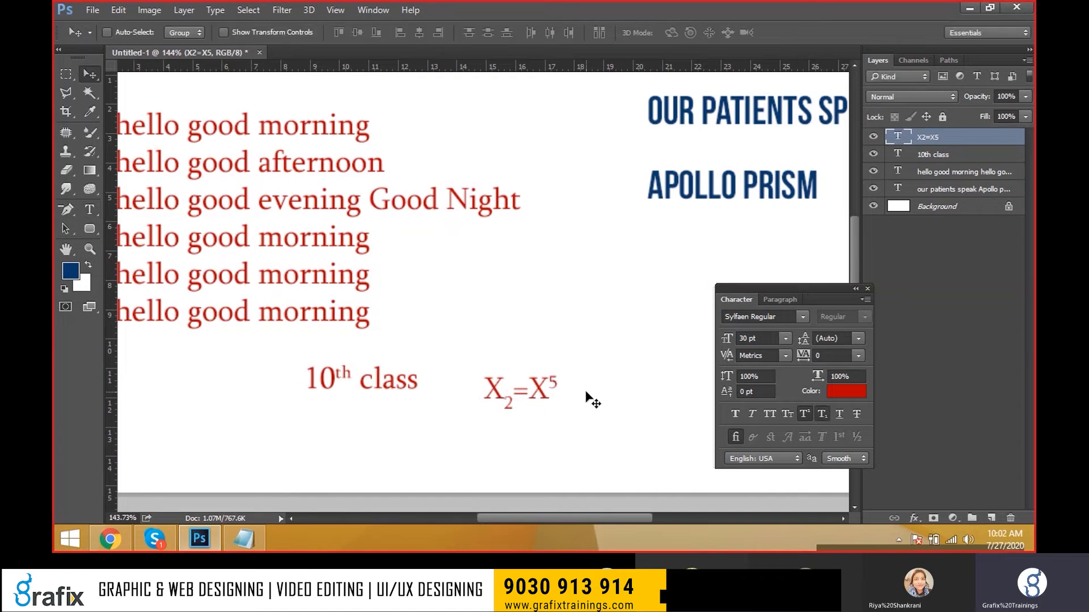
# Fit the canvas on screen and move the "X2=X5" text layer farther right
pyautogui.rightClick(579, 374)
pyautogui.click(590, 381)
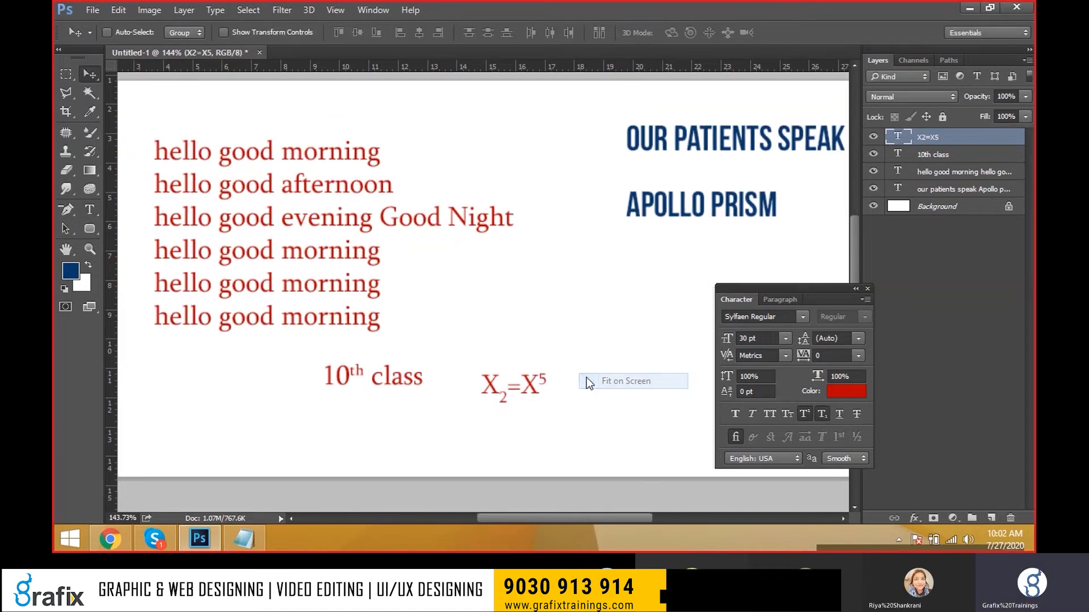
pyautogui.rightClick(494, 388)
pyautogui.click(546, 394)
pyautogui.moveTo(525, 382); pyautogui.dragTo(577, 360)
pyautogui.press('Return')
pyautogui.rightClick(493, 374)
pyautogui.click(510, 381)
pyautogui.moveTo(501, 378); pyautogui.dragTo(619, 379)
# Move the "10th class" text layer right and slightly down, placing it just left of the "X2=X5" text
pyautogui.rightClick(413, 371)
pyautogui.click(434, 377)
pyautogui.moveTo(433, 377); pyautogui.dragTo(552, 401)
# Enlarge the font size of the fifth greeting line to 39 pt in small increments
pyautogui.press('t')
pyautogui.click(355, 289)
pyautogui.hotkey('ctrl', 'a')
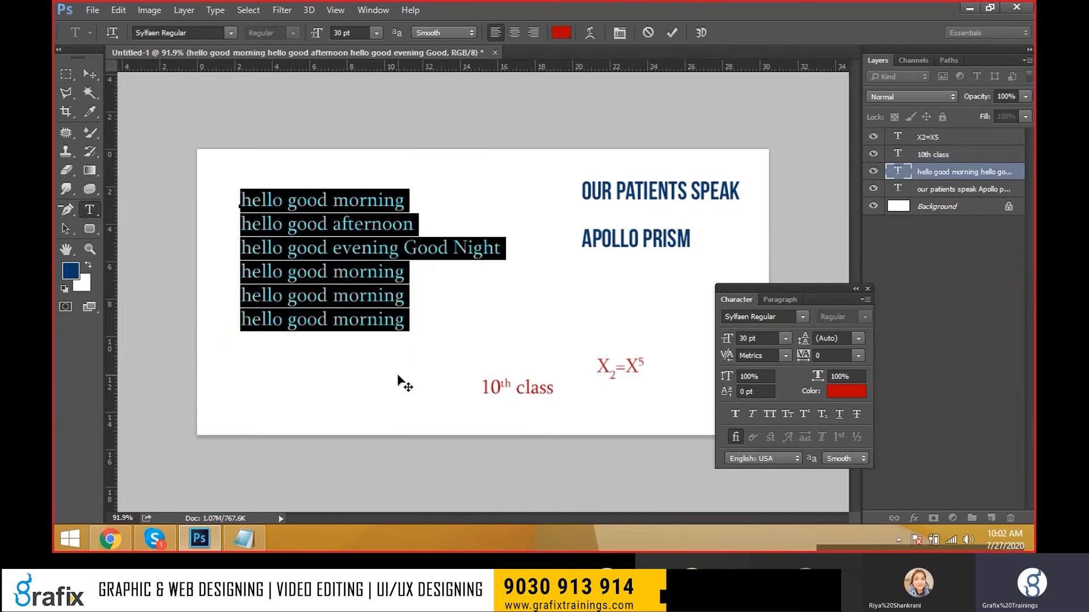
pyautogui.click(378, 292)
pyautogui.moveTo(414, 294); pyautogui.dragTo(229, 295)
pyautogui.hotkey('ctrl', 'shift', '.')
pyautogui.hotkey('ctrl', 'shift', '.')
pyautogui.hotkey('ctrl', 'shift', '.')
pyautogui.hotkey('ctrl', 'shift', '.')
pyautogui.hotkey('ctrl', 'shift', '.')
pyautogui.hotkey('ctrl', 'shift', '.')
pyautogui.hotkey('ctrl', 'shift', '.')
pyautogui.hotkey('ctrl', 'shift', '.')
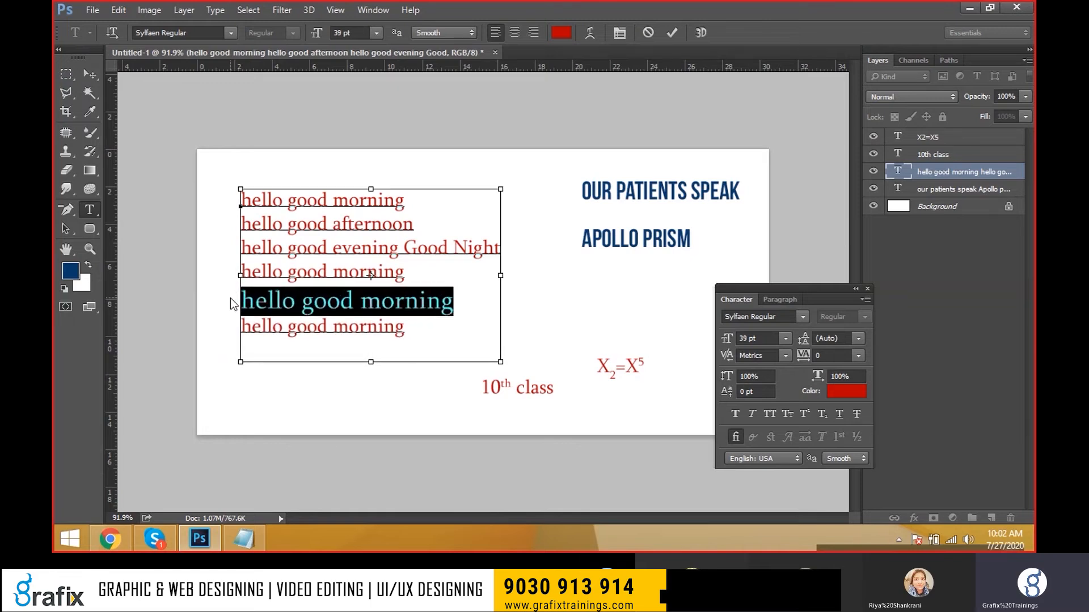
# Decrease and increase the fifth greeting line's font size repeatedly, ending at 45 pt
pyautogui.hotkey('ctrl', 'shift', ',')
pyautogui.hotkey('ctrl', 'shift', ',')
pyautogui.hotkey('ctrl', 'shift', ',')
pyautogui.hotkey('ctrl', 'shift', ',')
pyautogui.hotkey('ctrl', 'shift', ',')
pyautogui.hotkey('ctrl', 'shift', ',')
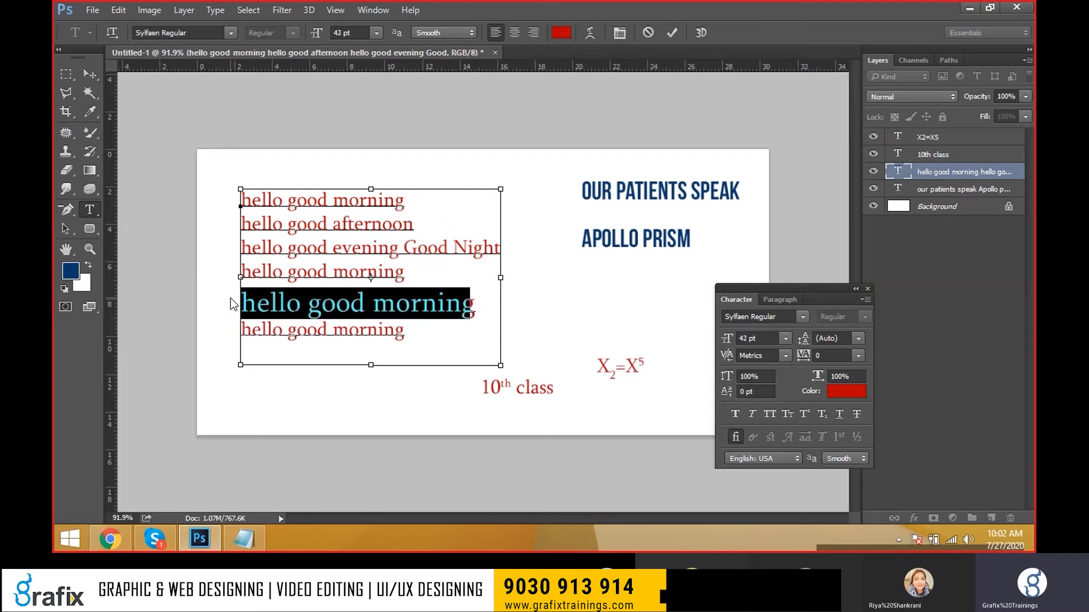
pyautogui.hotkey('ctrl', 'shift', '.')
pyautogui.hotkey('ctrl', 'shift', '.')
pyautogui.hotkey('ctrl', 'shift', '.')
pyautogui.hotkey('ctrl', 'shift', '.')
pyautogui.hotkey('ctrl', 'shift', '.')
pyautogui.hotkey('ctrl', 'shift', '.')
pyautogui.hotkey('ctrl', 'shift', '.')
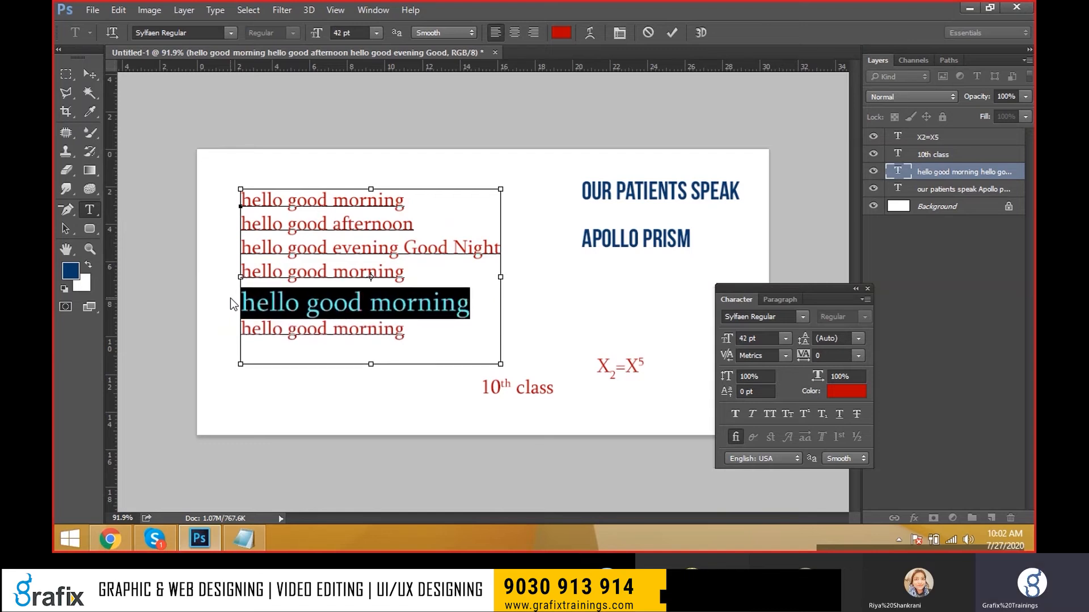
pyautogui.hotkey('ctrl', 'shift', ',')
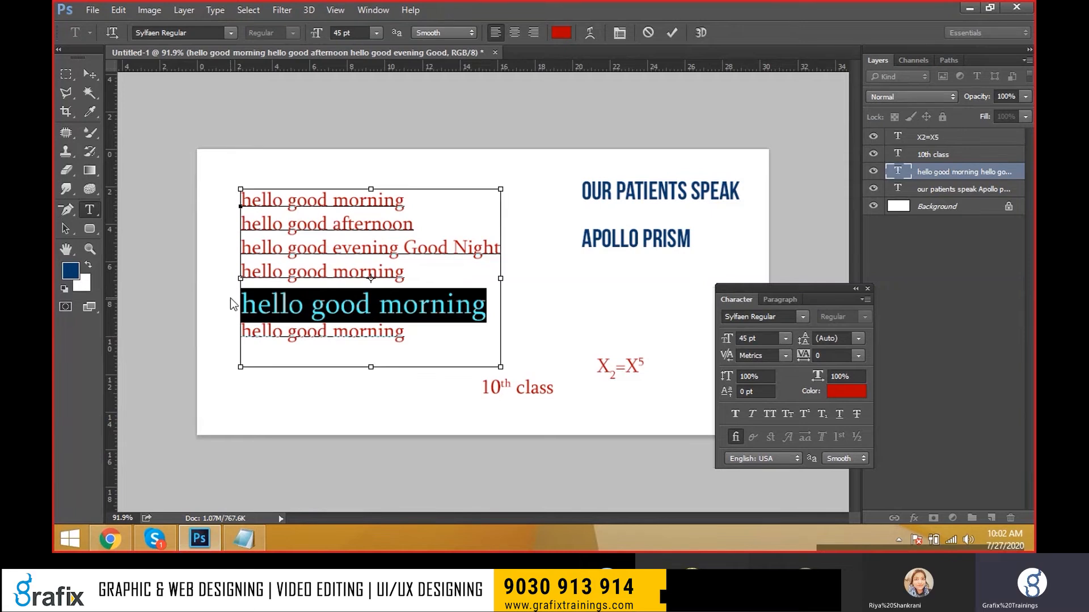
# Toggle All Caps on and off for the enlarged fifth greeting line
pyautogui.hotkey('ctrl', 'shift', 'k')
pyautogui.hotkey('ctrl', 'shift', 'k')
pyautogui.hotkey('ctrl', 'shift', 'k')
# Switch to Notepad and add the line "ctrl+shift+K= small letters to capital letters (change case)" below the tracking notes
pyautogui.hotkey('alt', 'Tab')
pyautogui.click(781, 377)
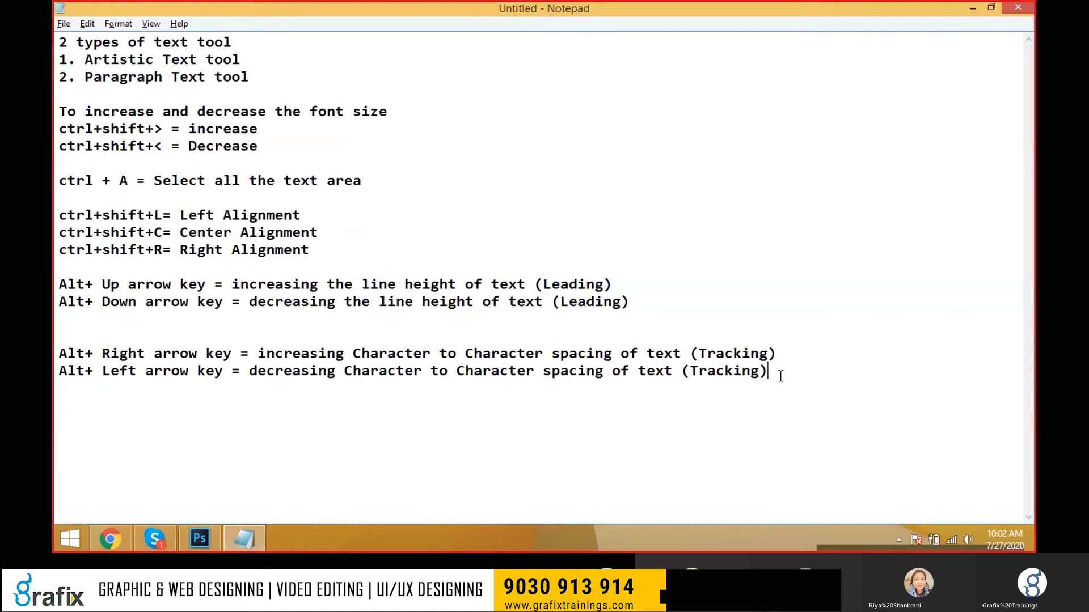
pyautogui.write('ctrl+shift+K= sma')
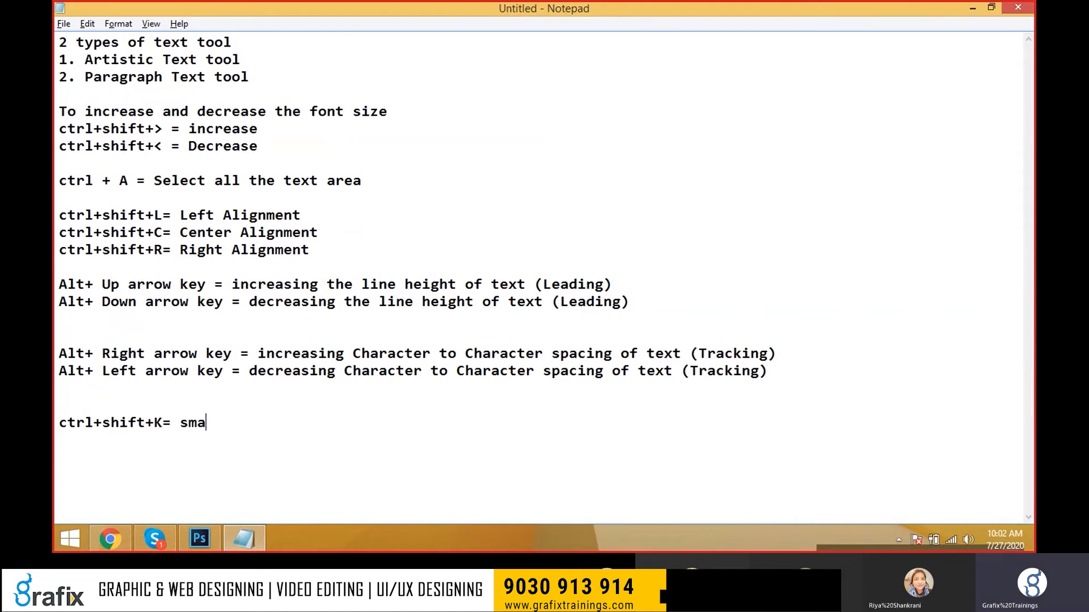
pyautogui.write('ll letterss t')
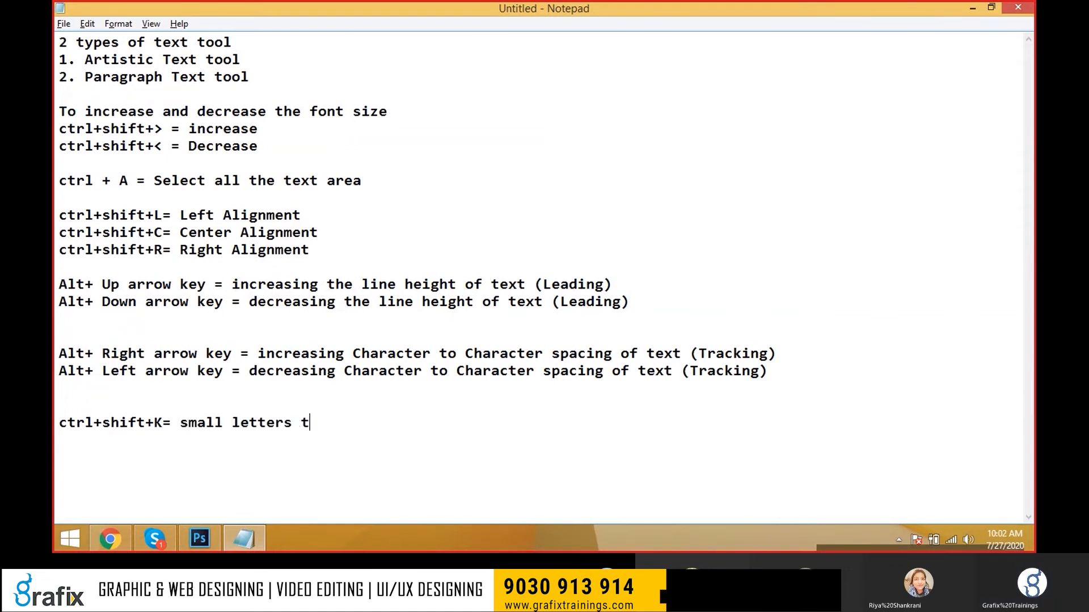
pyautogui.write('o capital letters (changechange case')
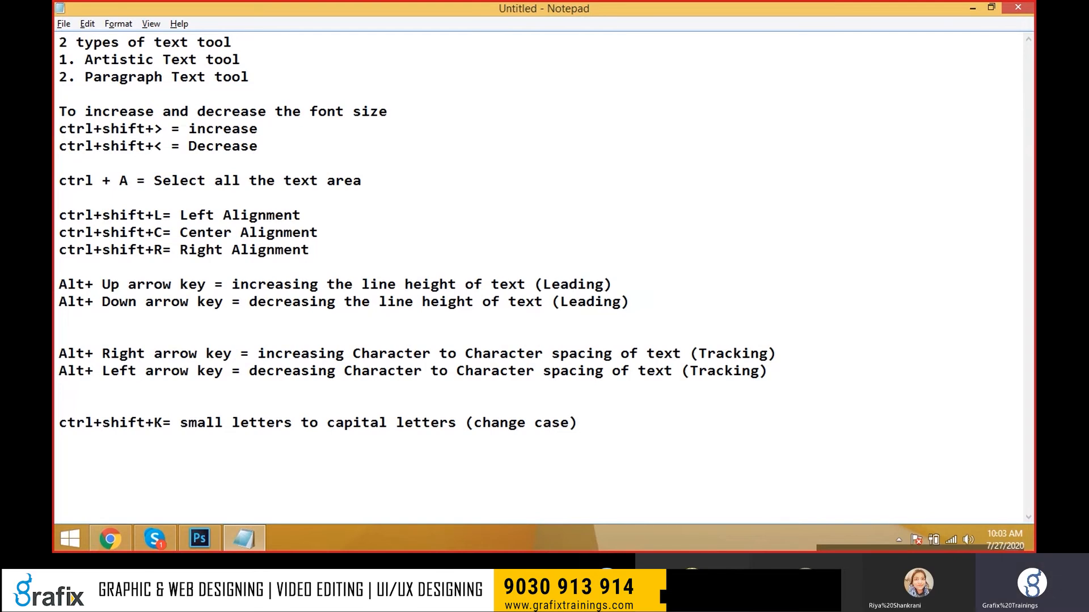
# Return to Photoshop, reselect the enlarged fifth greeting line and alternate it between All Caps and normal case, ending with normal case
pyautogui.hotkey('alt', 'Tab')
pyautogui.moveTo(581, 308); pyautogui.dragTo(211, 307)
pyautogui.hotkey('ctrl', 'shift', 'k')
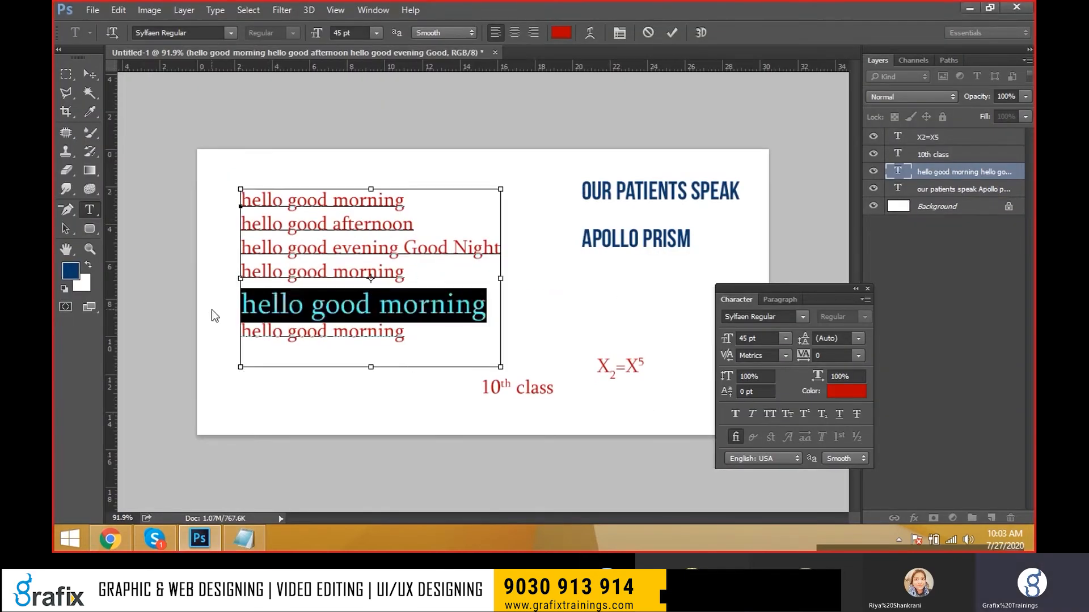
pyautogui.hotkey('ctrl', 'shift', 'k')
pyautogui.hotkey('ctrl', 'shift', 'k')
pyautogui.hotkey('ctrl', 'shift', 'k')
pyautogui.hotkey('ctrl', 'shift', 'k')
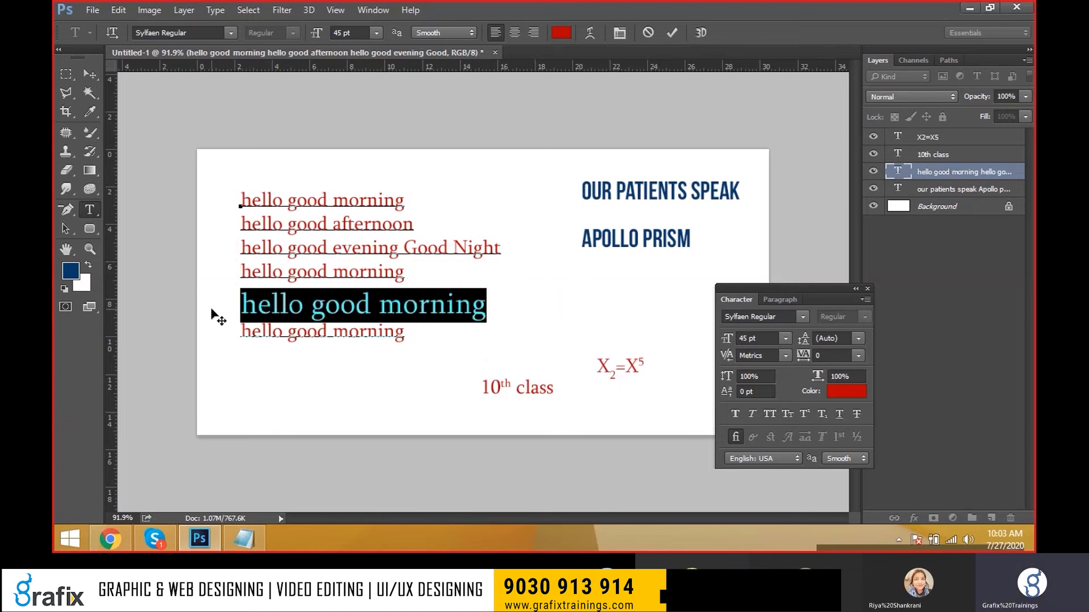
# Select all six greeting lines and alternate them between All Caps and normal case, ending with normal case
pyautogui.click(265, 297)
pyautogui.moveTo(422, 332); pyautogui.dragTo(230, 203)
pyautogui.click(316, 272)
pyautogui.moveTo(240, 300); pyautogui.dragTo(486, 295)
pyautogui.moveTo(457, 347); pyautogui.dragTo(199, 188)
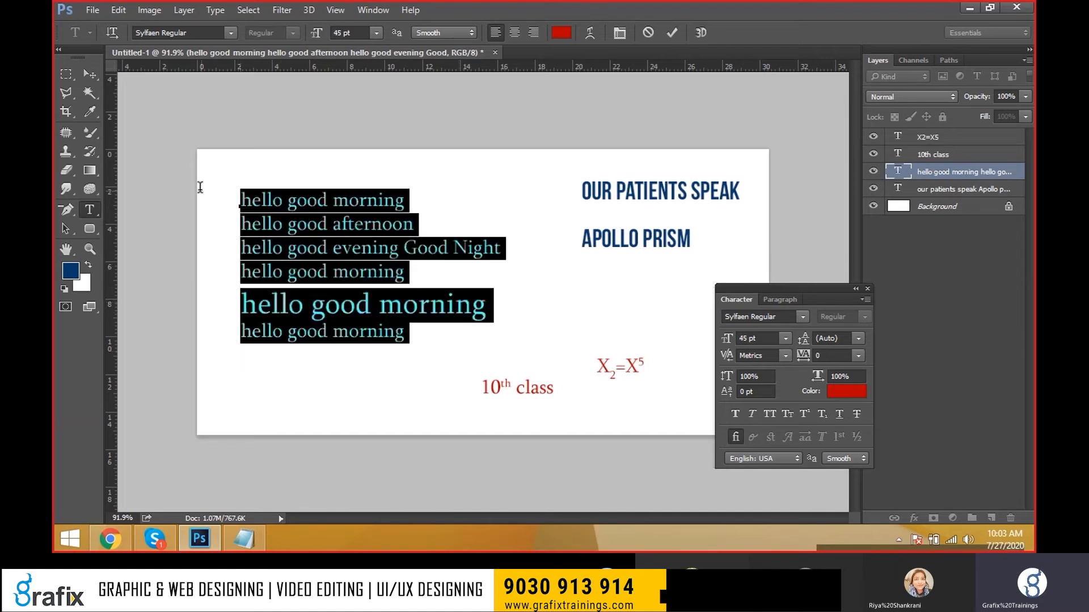
pyautogui.hotkey('ctrl', 'shift', 'k')
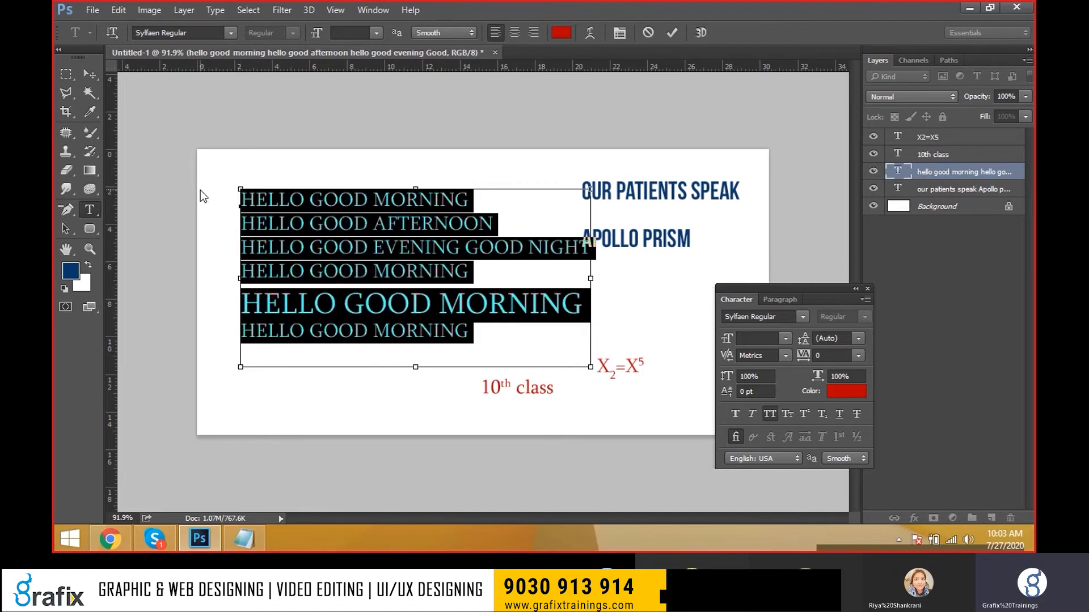
pyautogui.hotkey('ctrl', 'shift', 'k')
pyautogui.hotkey('ctrl', 'shift', 'k')
pyautogui.hotkey('ctrl', 'shift', 'k')
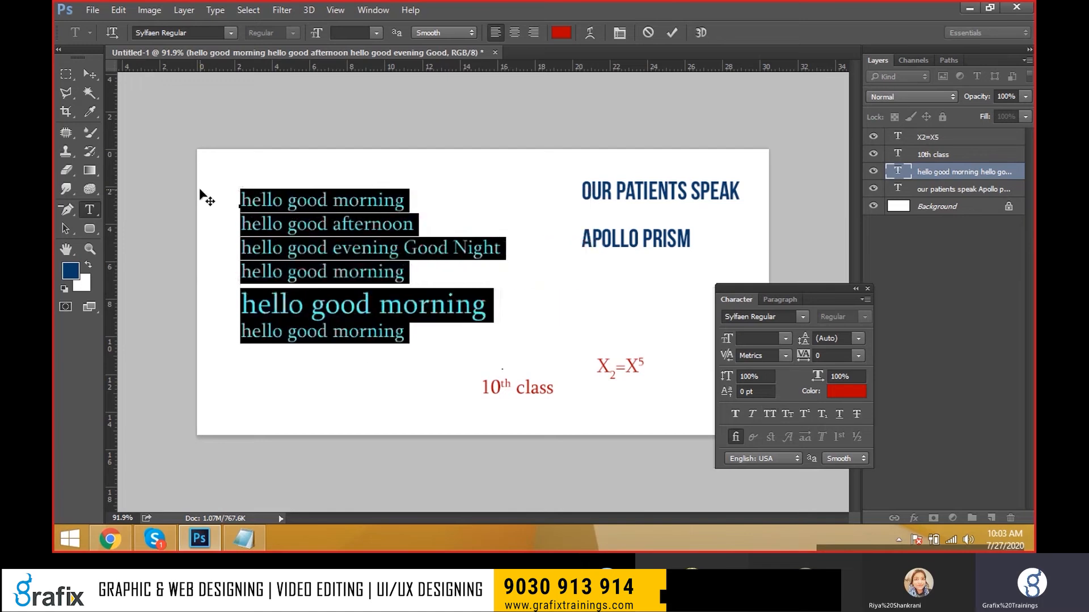
# Select the whole greeting text and repeatedly increase and decrease its leading, ending at 53 pt
pyautogui.click(306, 298)
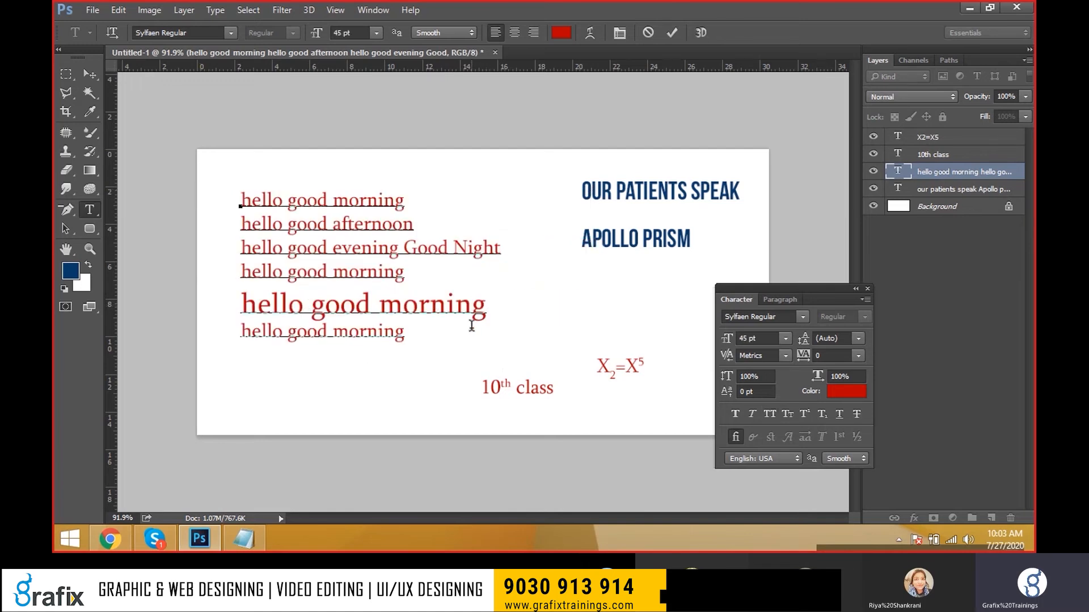
pyautogui.hotkey('ctrl', 'a')
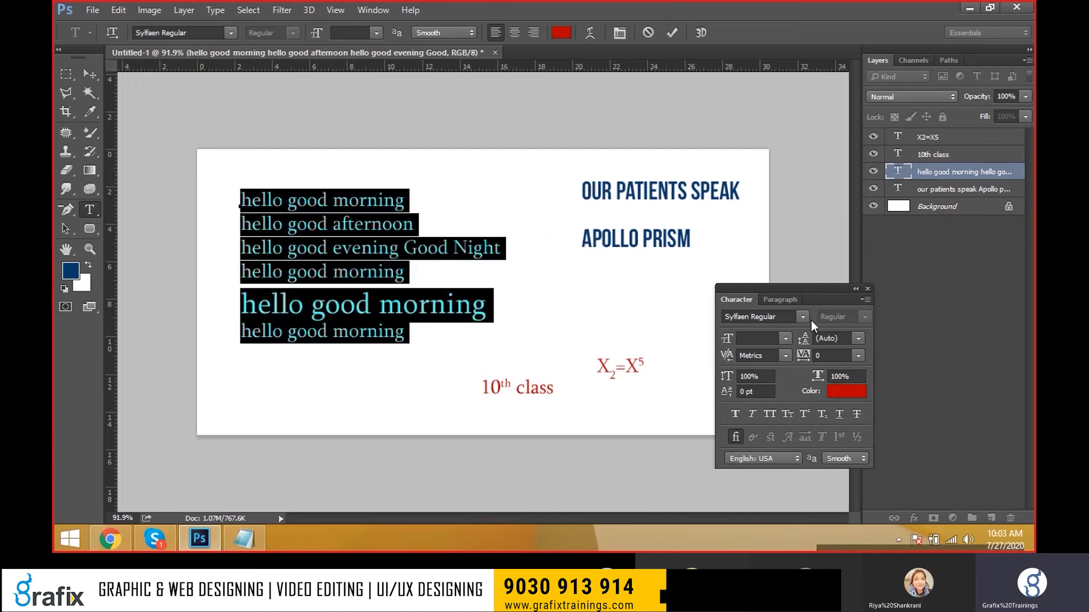
pyautogui.hotkey('alt', 'Down')
pyautogui.hotkey('alt', 'Down')
pyautogui.hotkey('alt', 'Down')
pyautogui.hotkey('alt', 'Down')
pyautogui.hotkey('alt', 'Down')
pyautogui.hotkey('alt', 'Down')
pyautogui.hotkey('alt', 'Down')
pyautogui.hotkey('alt', 'Down')
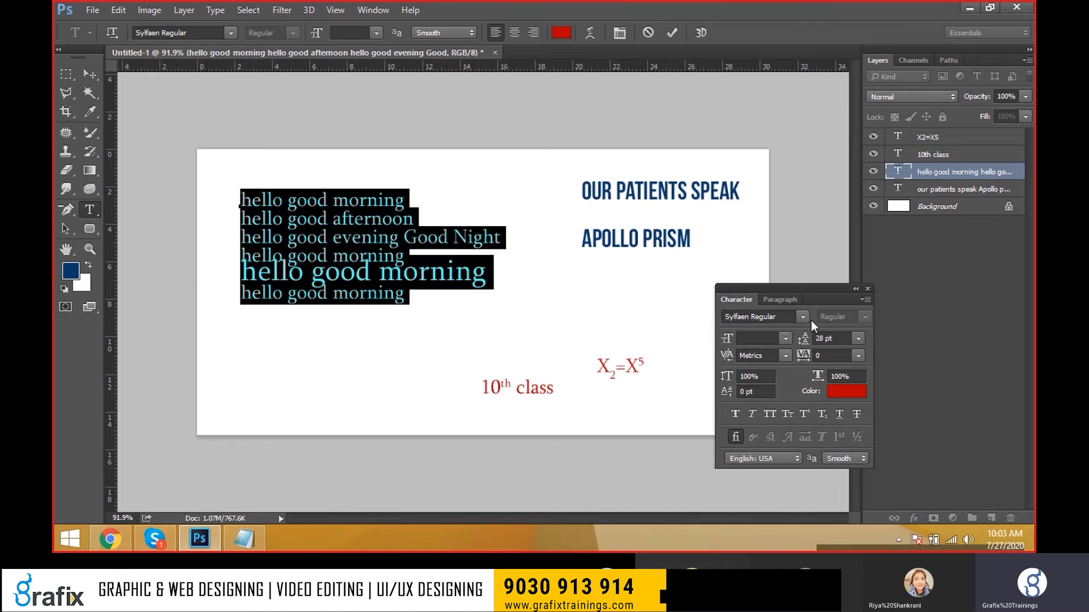
pyautogui.hotkey('alt', 'Down')
pyautogui.hotkey('alt', 'Down')
pyautogui.hotkey('alt', 'Down')
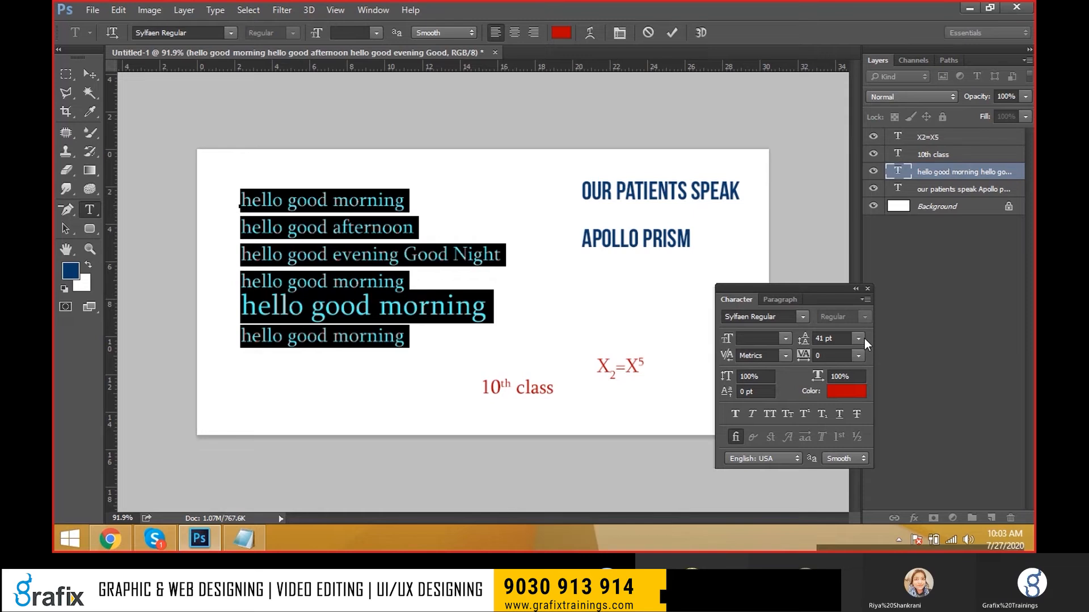
pyautogui.hotkey('alt', 'Down')
pyautogui.hotkey('alt', 'Down')
pyautogui.hotkey('alt', 'Down')
pyautogui.hotkey('alt', 'Down')
pyautogui.hotkey('alt', 'Down')
pyautogui.hotkey('alt', 'Down')
pyautogui.hotkey('alt', 'Down')
pyautogui.hotkey('alt', 'Down')
pyautogui.hotkey('alt', 'Down')
pyautogui.hotkey('alt', 'Down')
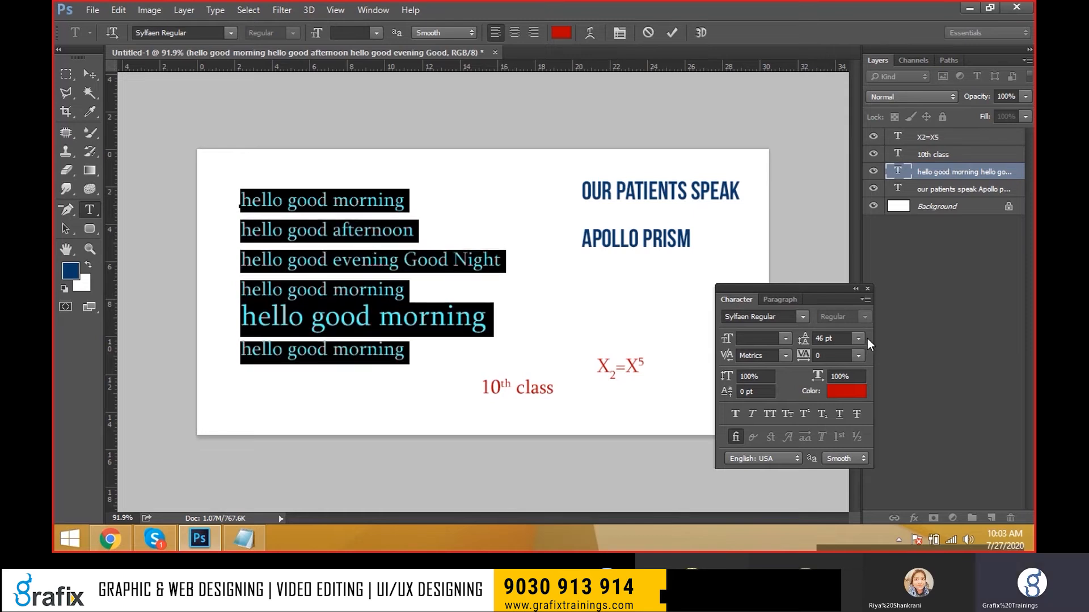
pyautogui.hotkey('alt', 'Down')
pyautogui.hotkey('alt', 'Down')
pyautogui.hotkey('alt', 'Down')
pyautogui.hotkey('alt', 'Down')
pyautogui.hotkey('alt', 'Down')
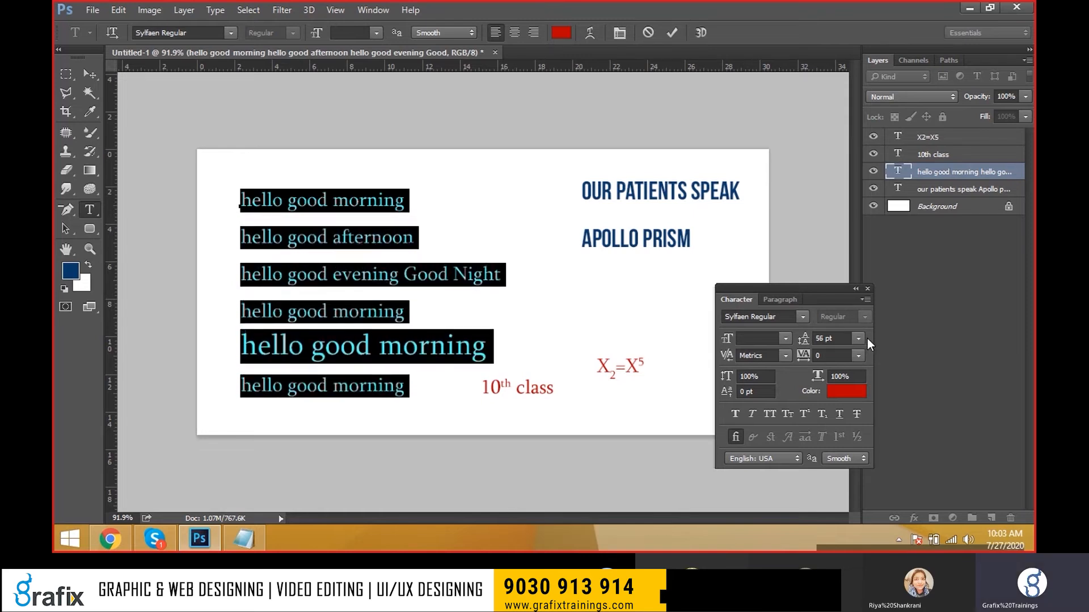
pyautogui.hotkey('alt', 'Up')
pyautogui.hotkey('alt', 'Up')
pyautogui.hotkey('alt', 'Up')
pyautogui.hotkey('alt', 'Up')
pyautogui.hotkey('alt', 'Up')
pyautogui.hotkey('alt', 'Up')
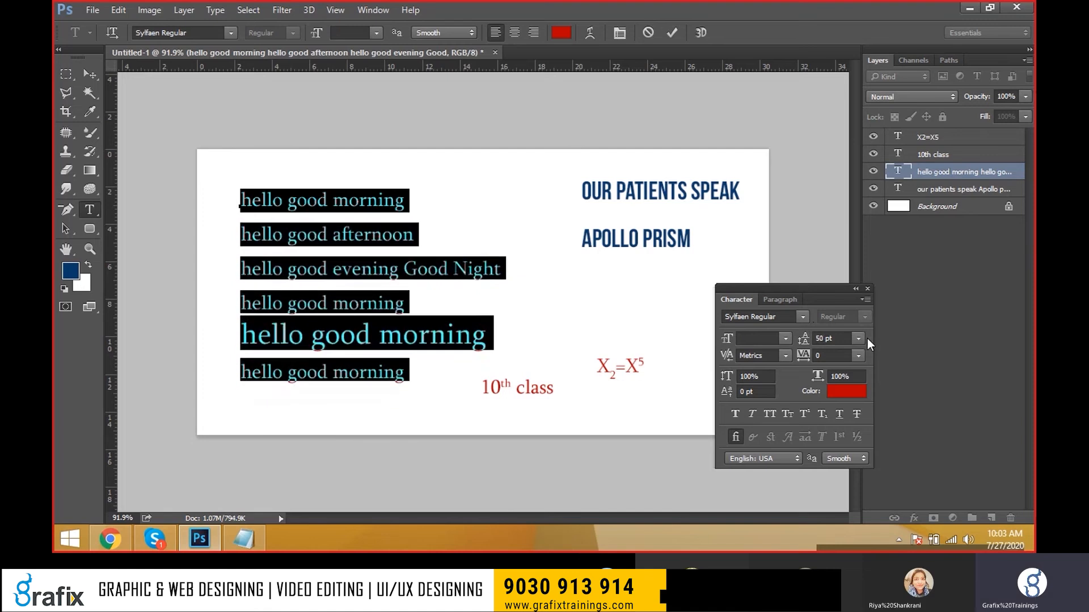
pyautogui.hotkey('alt', 'Down')
pyautogui.hotkey('alt', 'Down')
pyautogui.hotkey('alt', 'Down')
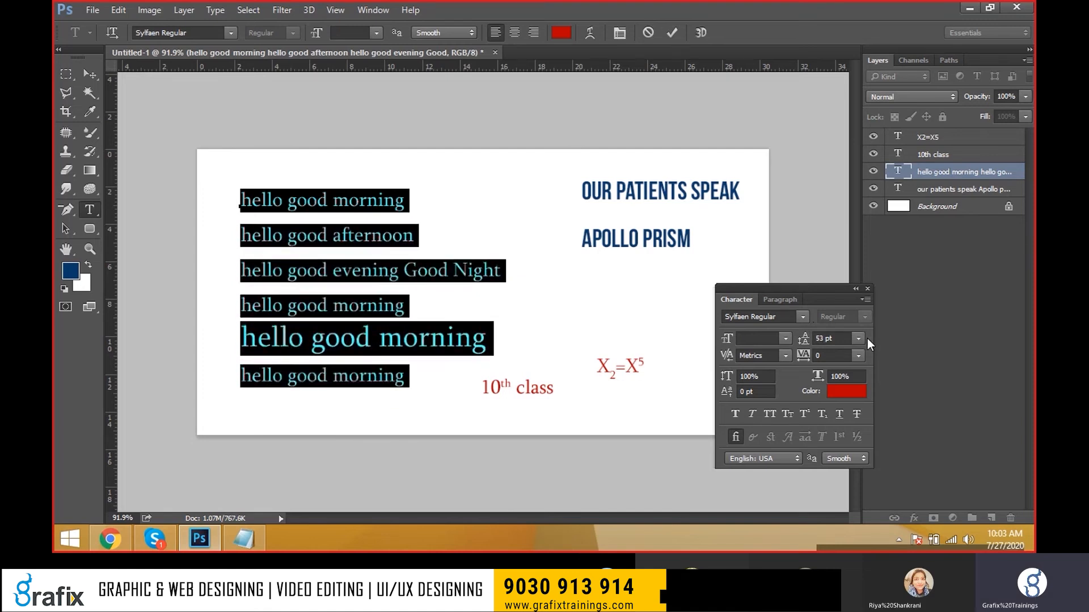
# Widen and tighten the tracking of the whole greeting text, ending at 180
pyautogui.hotkey('alt', 'Right')
pyautogui.hotkey('alt', 'Right')
pyautogui.hotkey('alt', 'Right')
pyautogui.hotkey('alt', 'Right')
pyautogui.hotkey('alt', 'Right')
pyautogui.hotkey('alt', 'Right')
pyautogui.hotkey('alt', 'Right')
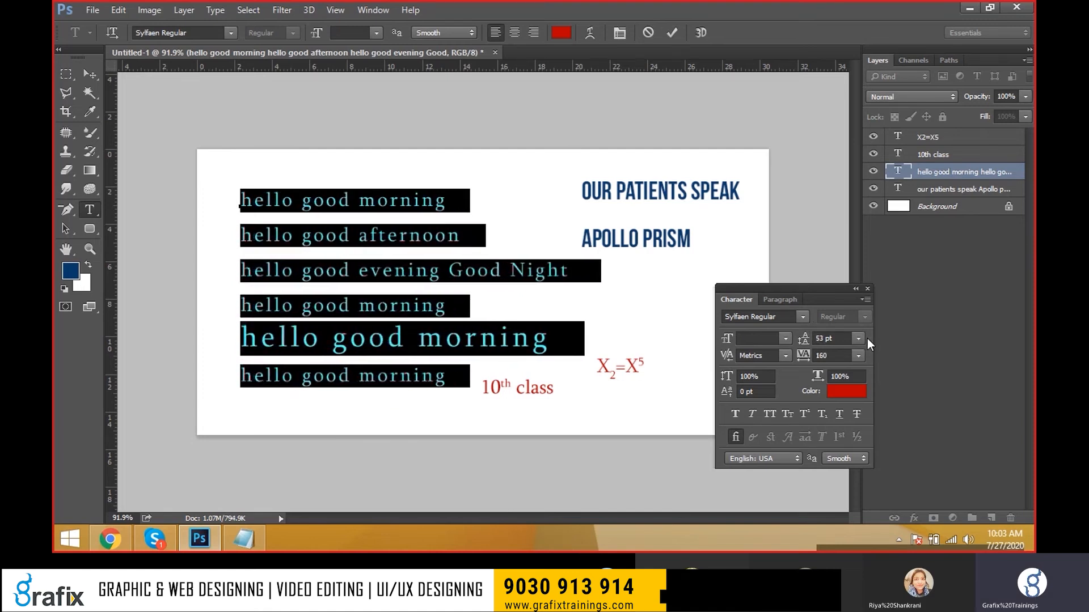
pyautogui.hotkey('alt', 'Left')
pyautogui.hotkey('alt', 'Left')
pyautogui.hotkey('alt', 'Left')
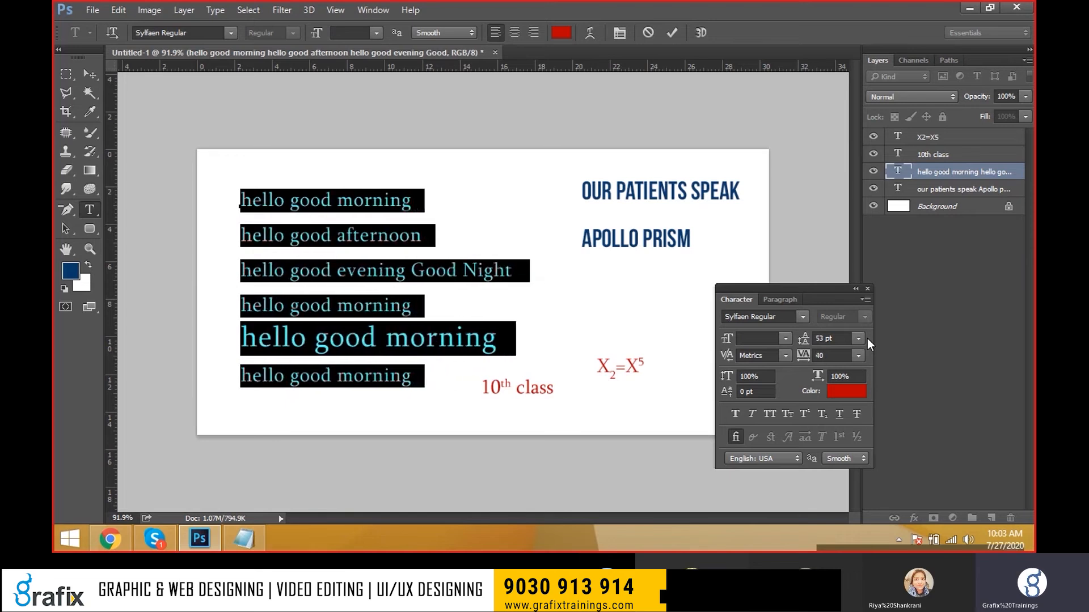
pyautogui.hotkey('alt', 'Right')
pyautogui.hotkey('alt', 'Right')
pyautogui.hotkey('alt', 'Right')
pyautogui.hotkey('alt', 'Right')
pyautogui.hotkey('alt', 'Right')
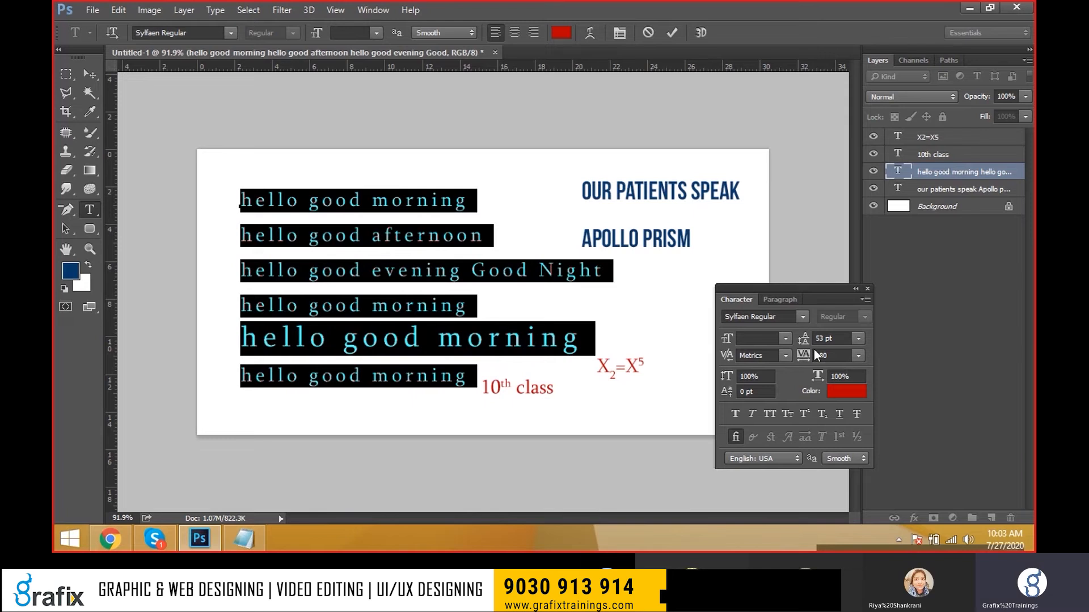
# Select only the enlarged fifth greeting line, toggle All Caps on and off, end with normal case and commit the text
pyautogui.click(333, 286)
pyautogui.moveTo(309, 338); pyautogui.dragTo(223, 353)
pyautogui.hotkey('ctrl', 'shift', 'k')
pyautogui.hotkey('ctrl', 'shift', 'k')
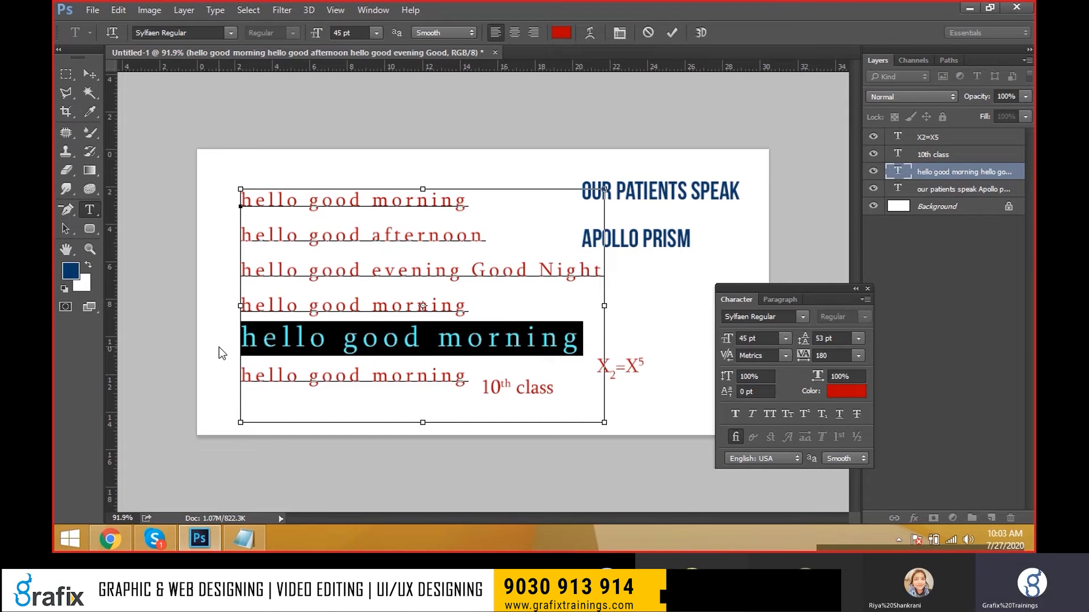
pyautogui.hotkey('ctrl', 'shift', 'k')
pyautogui.hotkey('ctrl', 'shift', 'k')
pyautogui.hotkey('ctrl', 'shift', 'k')
pyautogui.hotkey('ctrl', 'shift', 'k')
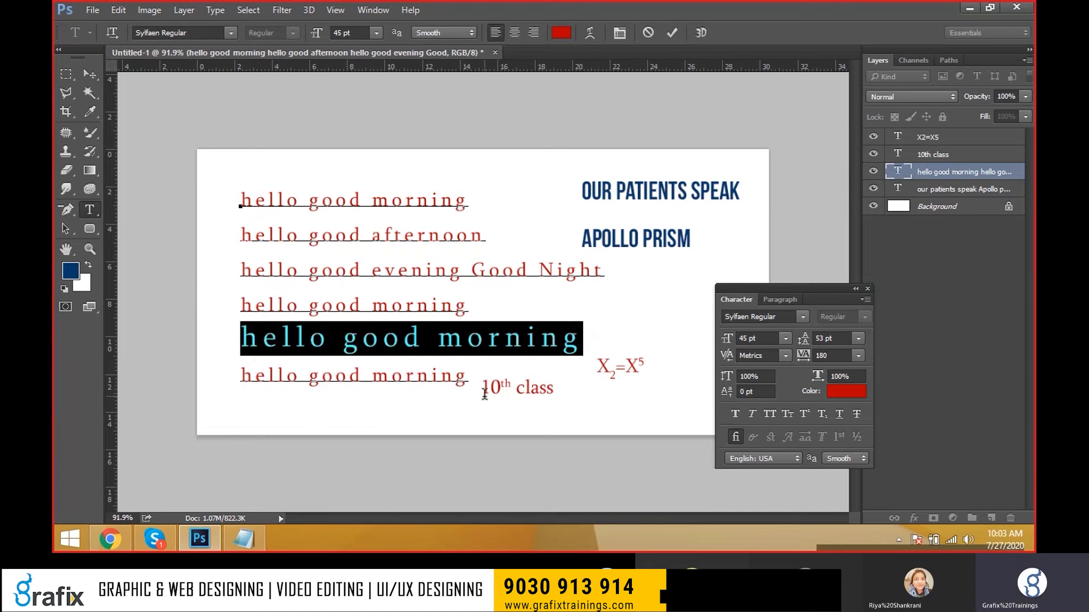
pyautogui.click(484, 392)
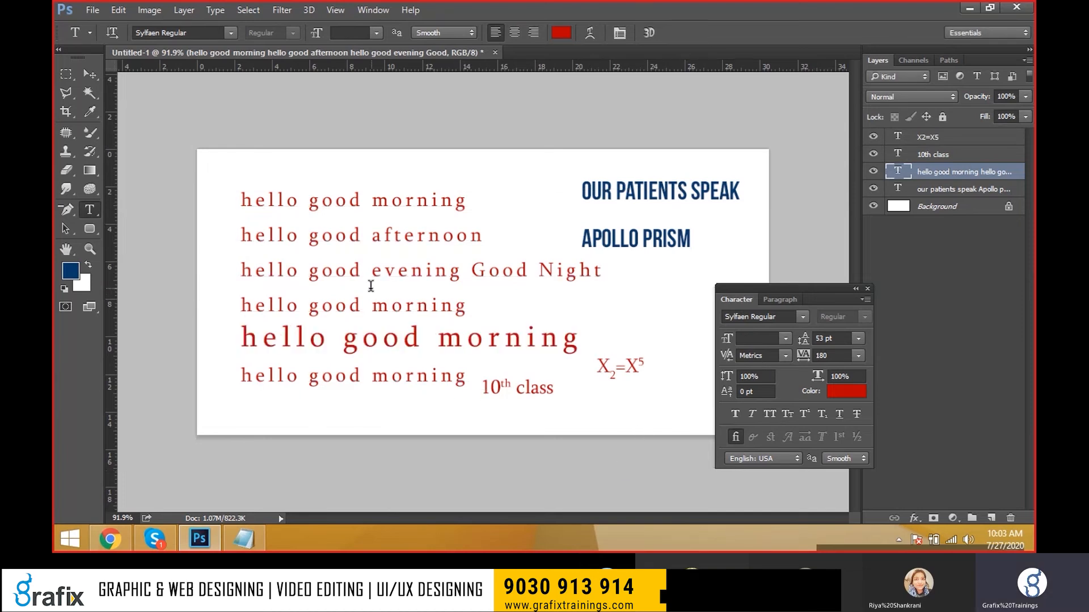
# Reset the whole greeting text to Auto leading and 0 tracking
pyautogui.hotkey('ctrl', 'a')
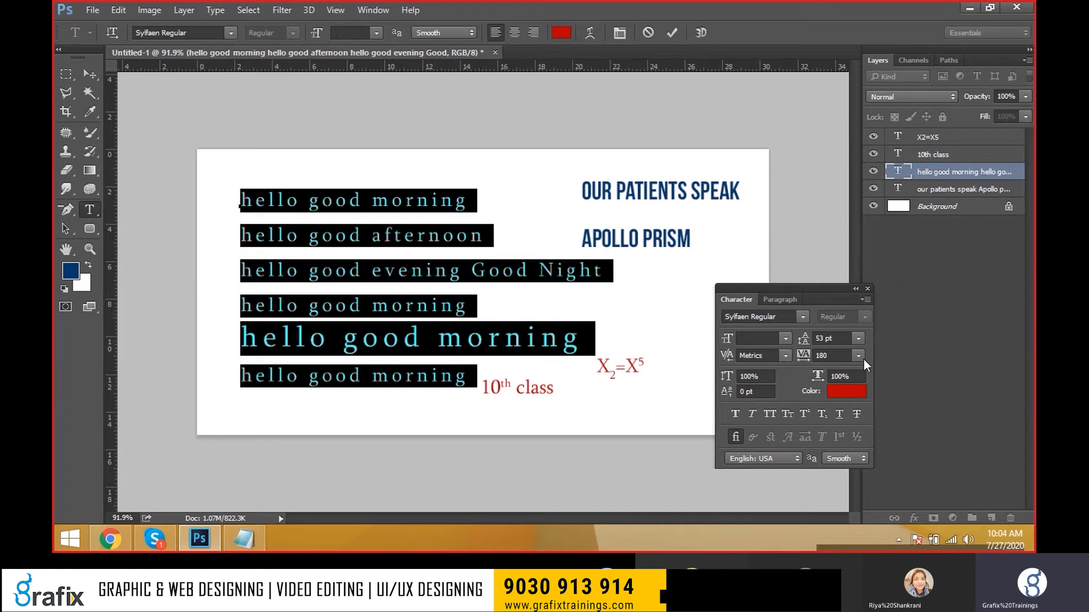
pyautogui.click(857, 339)
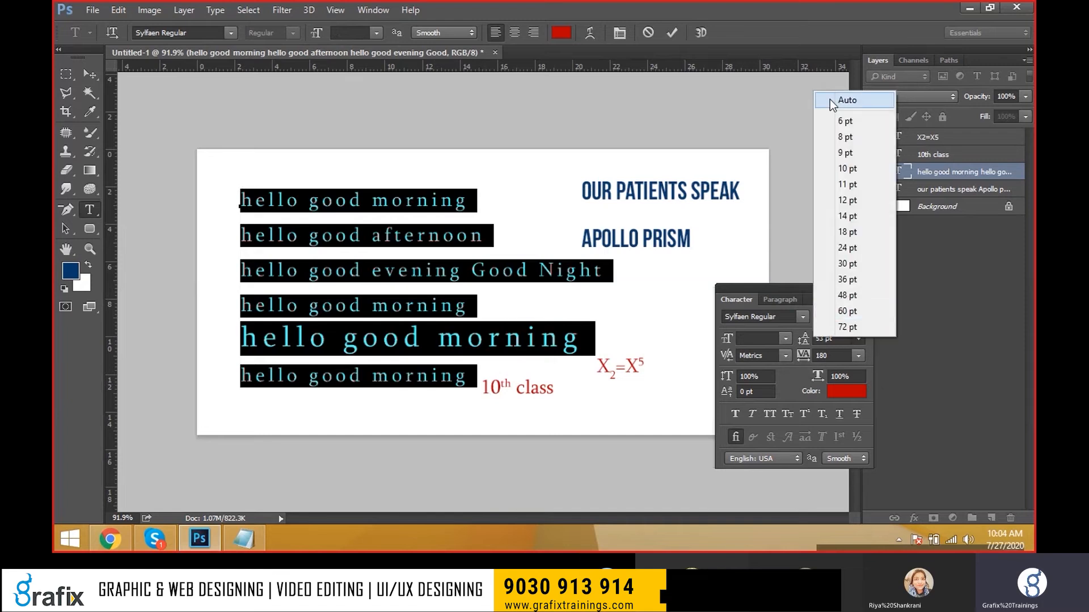
pyautogui.click(844, 103)
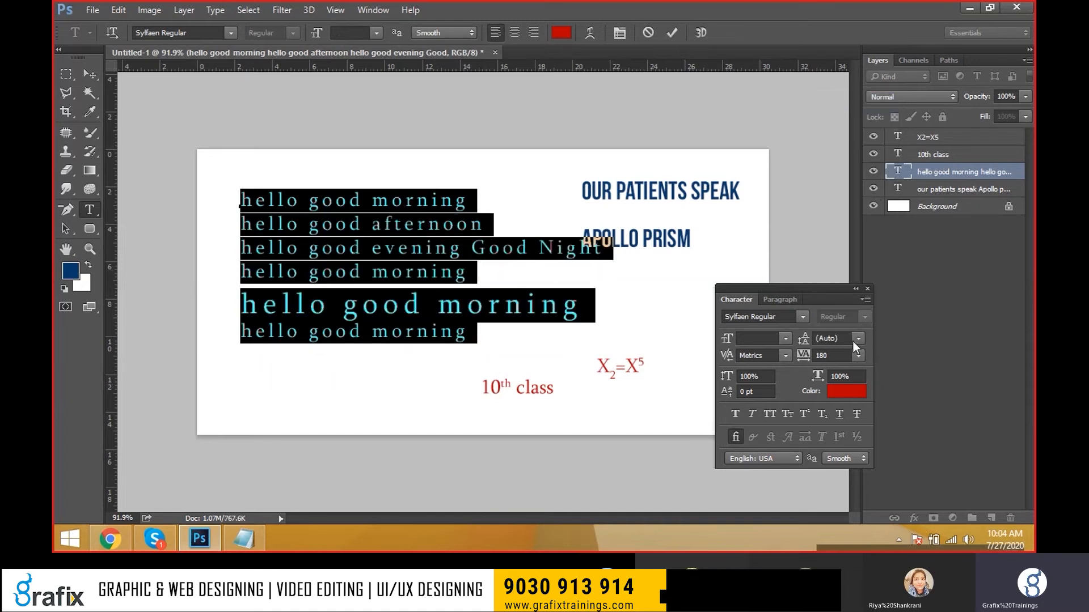
pyautogui.click(856, 356)
pyautogui.click(845, 225)
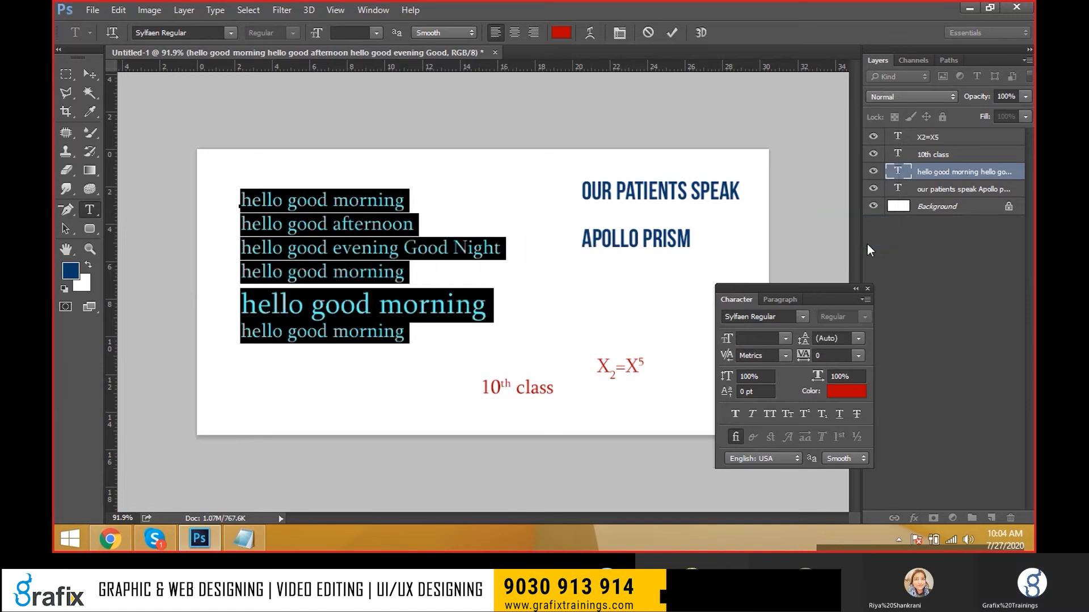
pyautogui.click(506, 315)
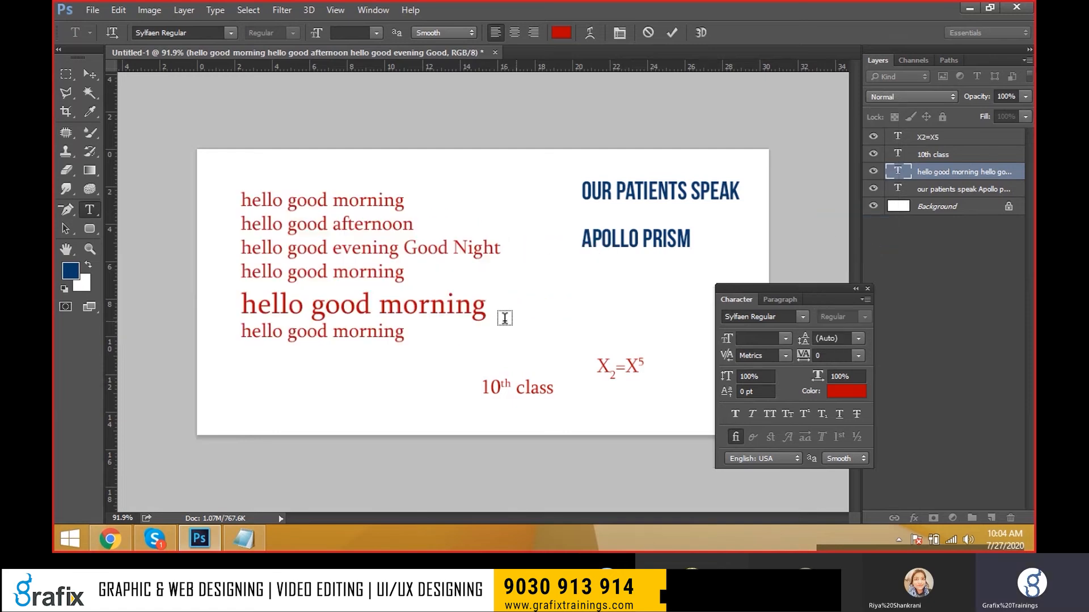
# Move the greeting text block and the "10th class" text slightly up and to the left
pyautogui.click(90, 74)
pyautogui.moveTo(338, 295); pyautogui.dragTo(337, 280)
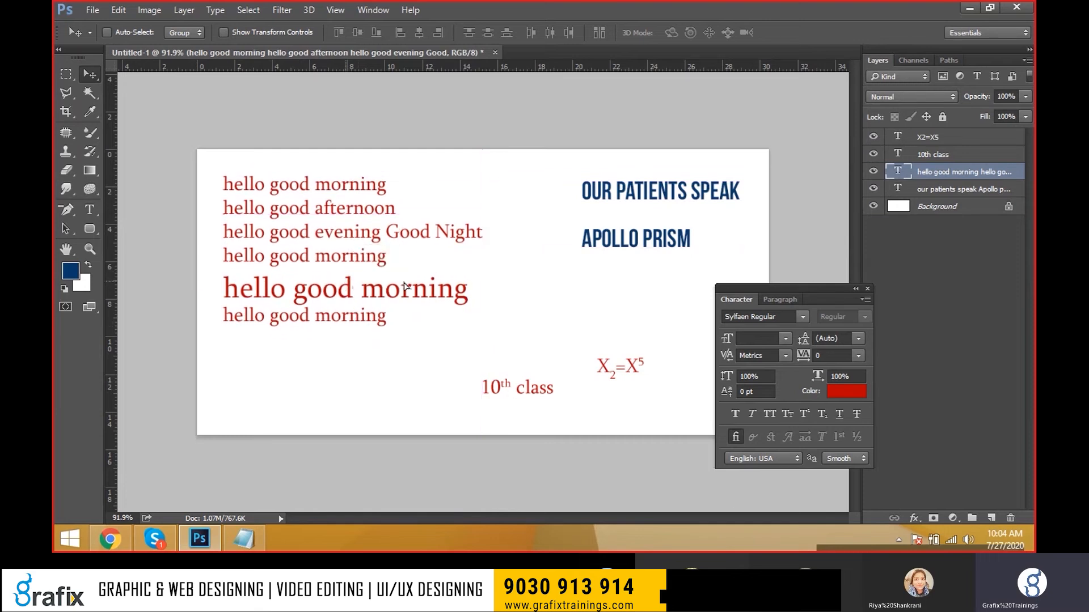
pyautogui.rightClick(524, 390)
pyautogui.click(561, 396)
pyautogui.moveTo(539, 401); pyautogui.dragTo(471, 377)
# Remove the superscript from the "th" in "10th class"
pyautogui.press('t')
pyautogui.hotkey('ctrl', 'shift', '+')
pyautogui.hotkey('ctrl', 'Return')
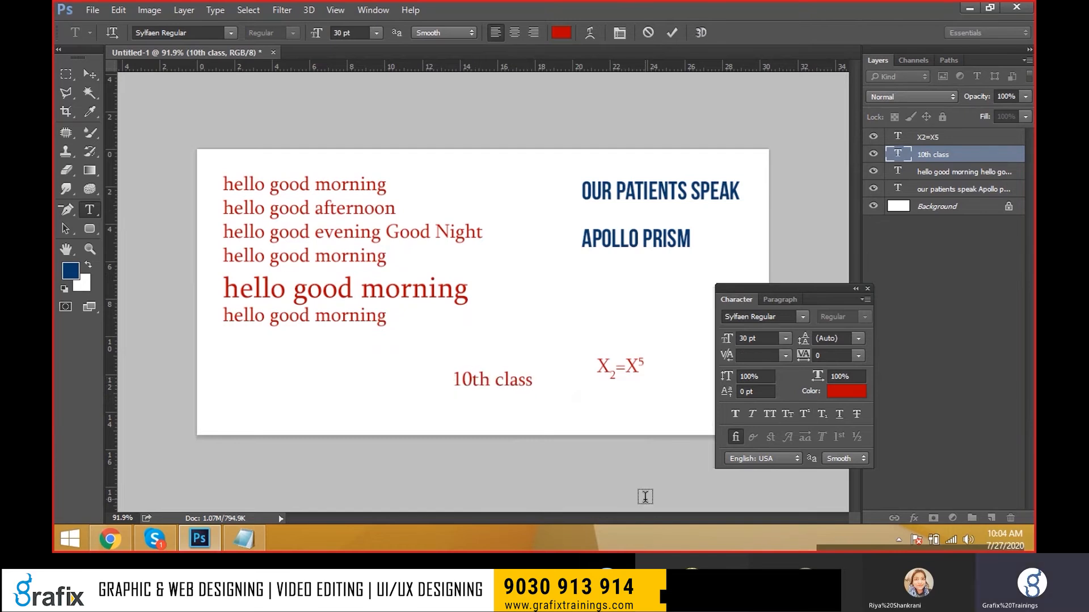
# Delete the "10th class" text layer and undo the deletion
pyautogui.moveTo(617, 379); pyautogui.dragTo(620, 406)
pyautogui.press('Escape')
pyautogui.press('v')
pyautogui.press('Delete')
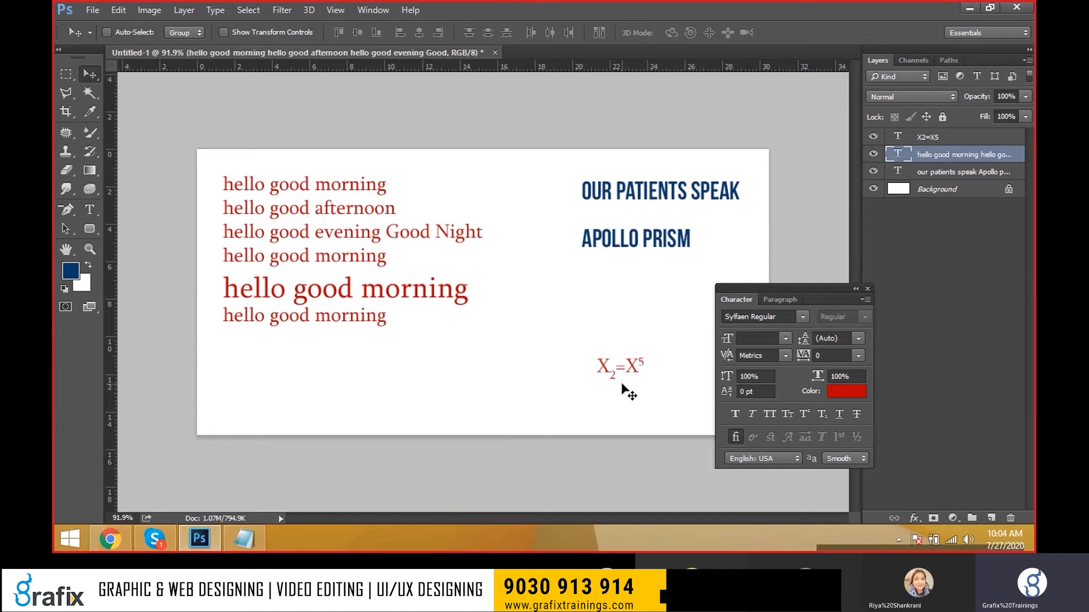
pyautogui.press('t')
pyautogui.click(611, 368)
pyautogui.hotkey('ctrl', 'Return')
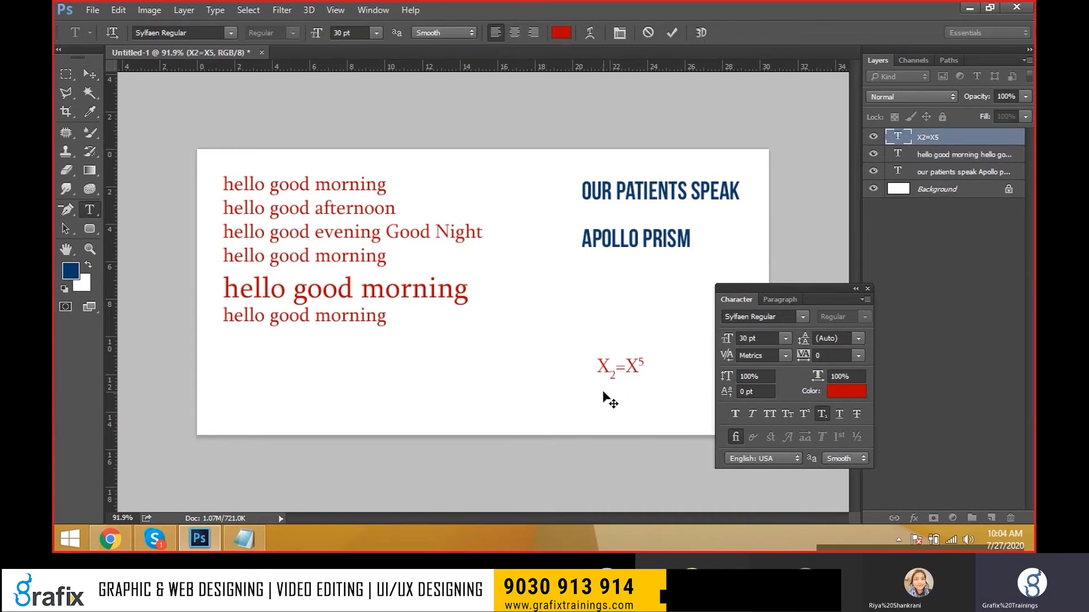
pyautogui.hotkey('ctrl', 'z')
# Return the 2 and 5 in the "X2=X5" text to normal baseline characters and move the text slightly up and left
pyautogui.moveTo(615, 372)
pyautogui.mouseDown()
pyautogui.moveTo(608, 379)
pyautogui.moveTo(639, 374)
pyautogui.moveTo(610, 377)
pyautogui.mouseUp()
pyautogui.hotkey('ctrl', 'shift', '=')
pyautogui.hotkey('ctrl', 'shift', '=')
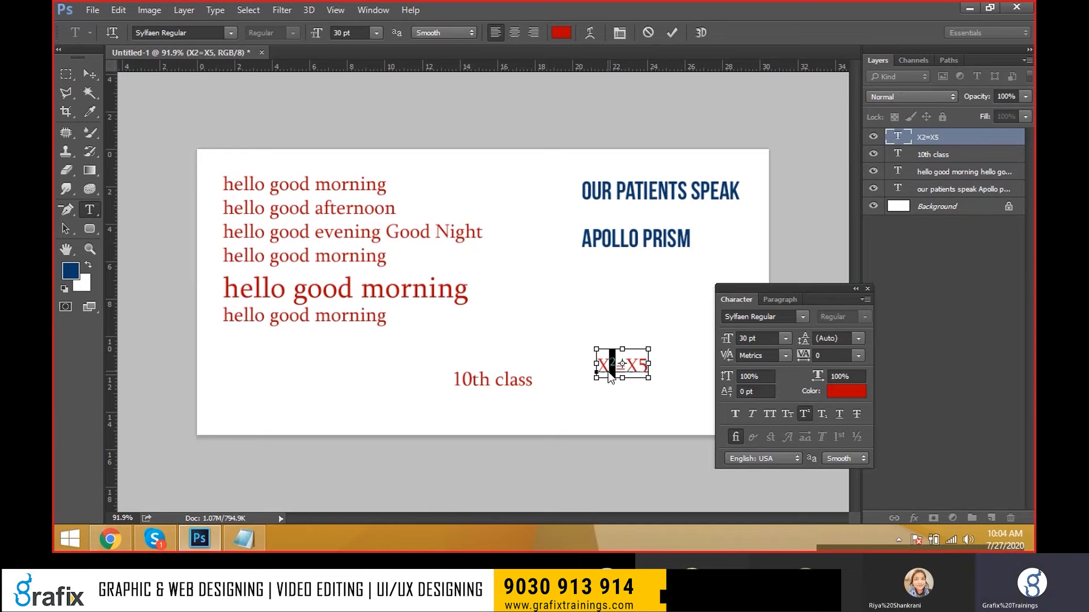
pyautogui.hotkey('ctrl', 'shift', '=')
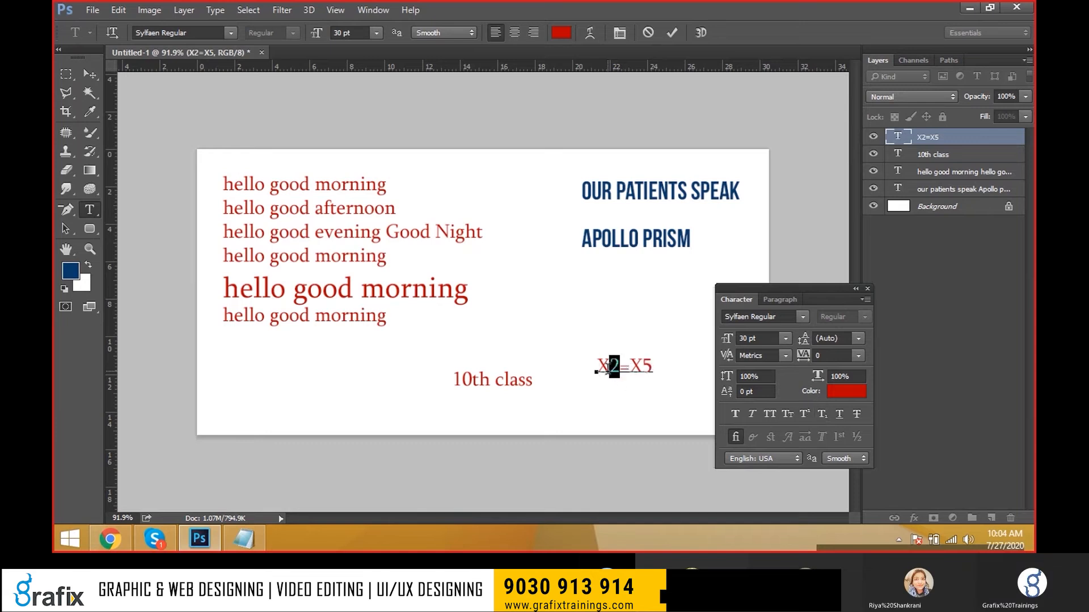
pyautogui.hotkey('ctrl', 'Return')
pyautogui.press('v')
pyautogui.moveTo(642, 382); pyautogui.dragTo(618, 370)
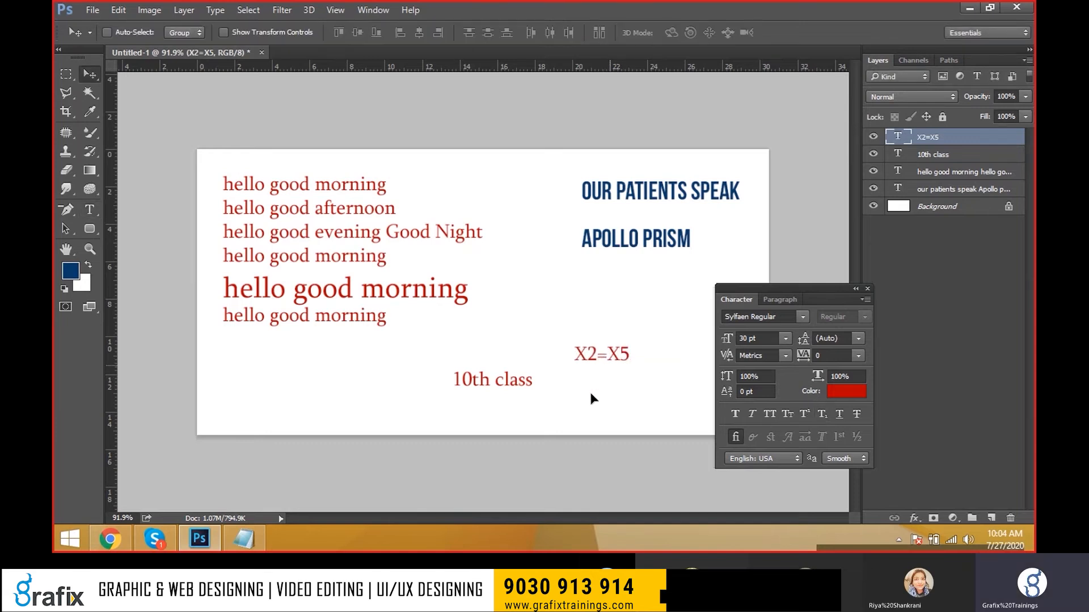
# Make the "th" in "10th class" superscript
pyautogui.press('t')
pyautogui.moveTo(488, 378); pyautogui.dragTo(472, 379)
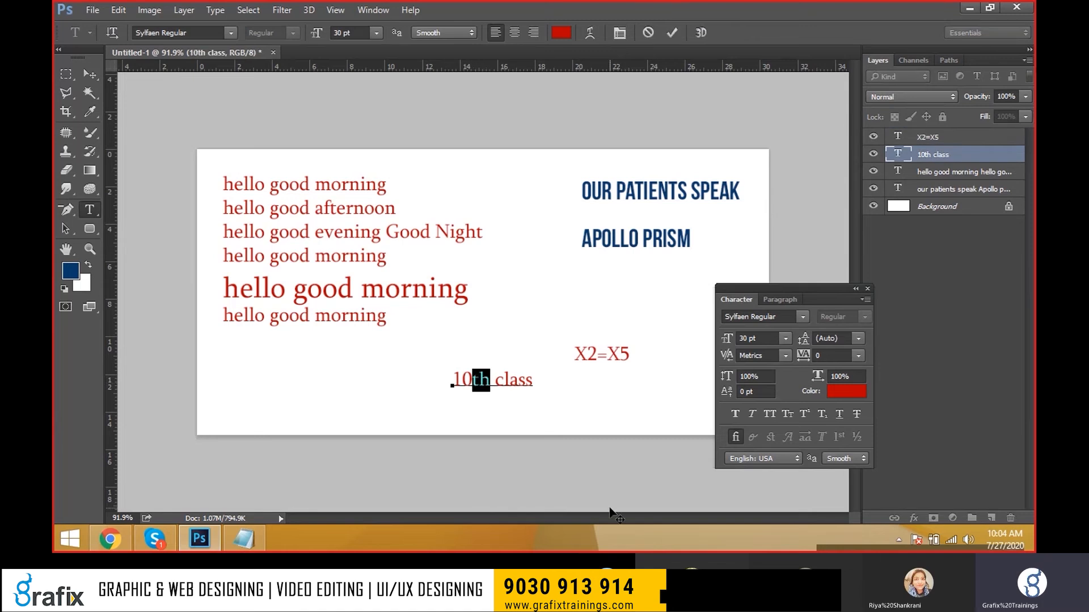
pyautogui.press('ctrl')
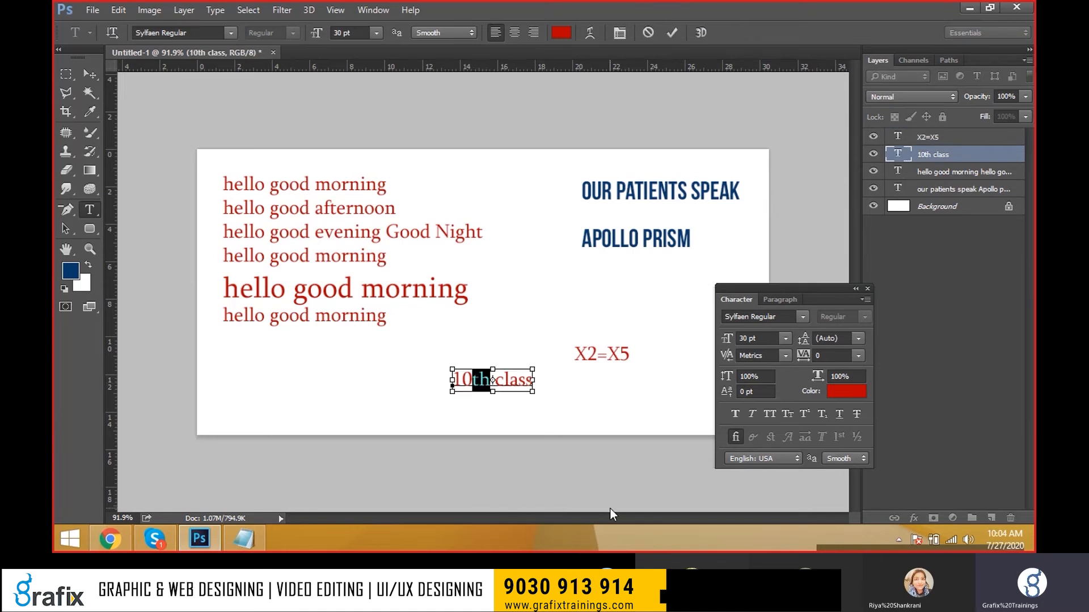
pyautogui.hotkey('ctrl', 'shift', '+')
# Switch to Notepad and start a new line below the change-case shortcut reading Ctrl + shift "+" =
pyautogui.hotkey('alt', 'Tab')
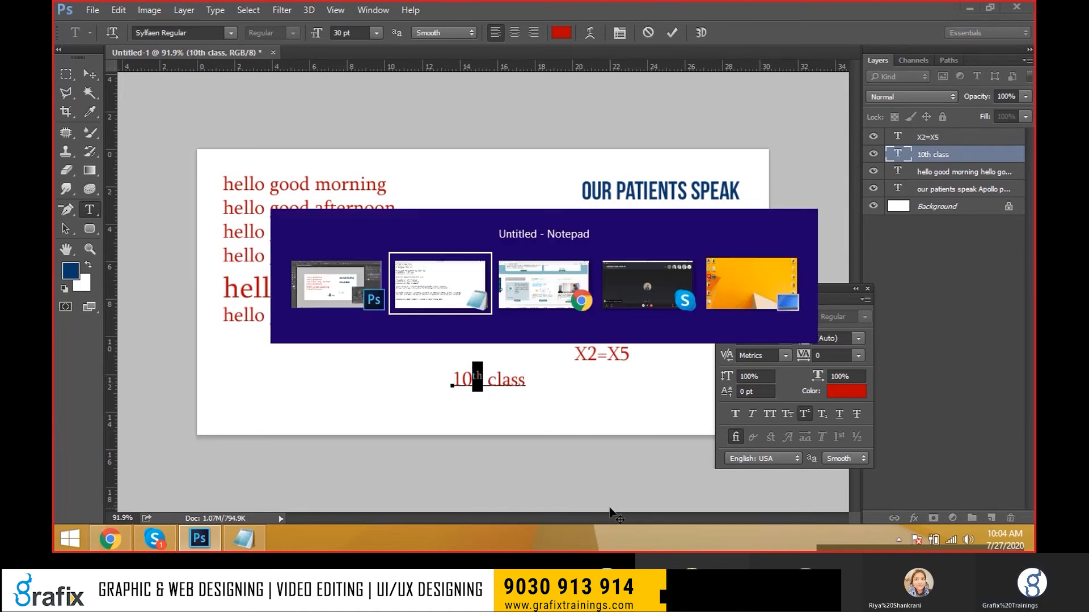
pyautogui.press('Return')
pyautogui.press('Return')
pyautogui.write('CTr')
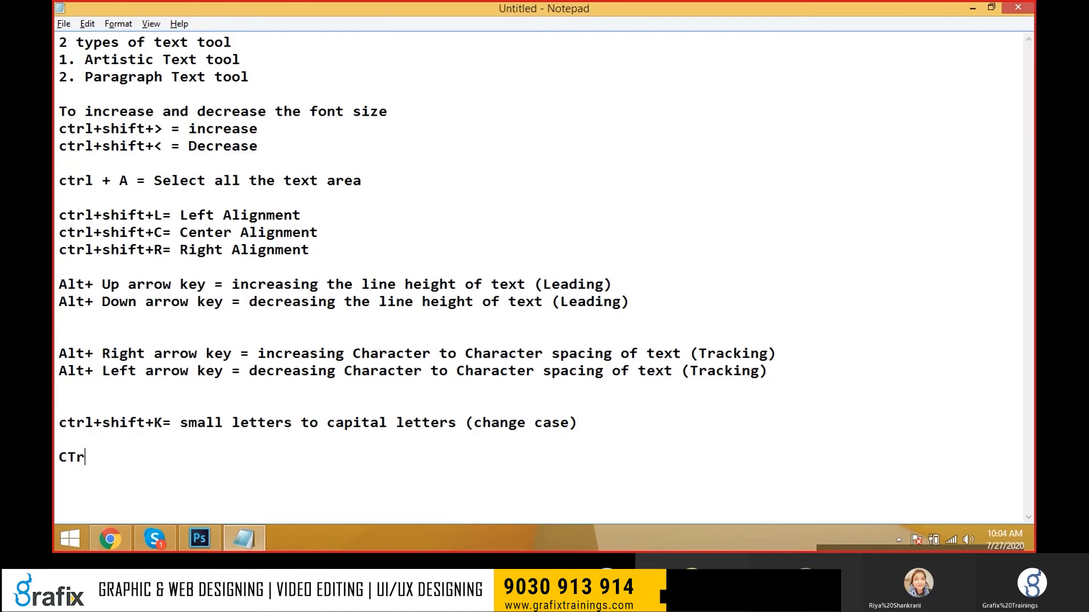
pyautogui.write('+')
pyautogui.write(' + shif')
pyautogui.write('t +"')
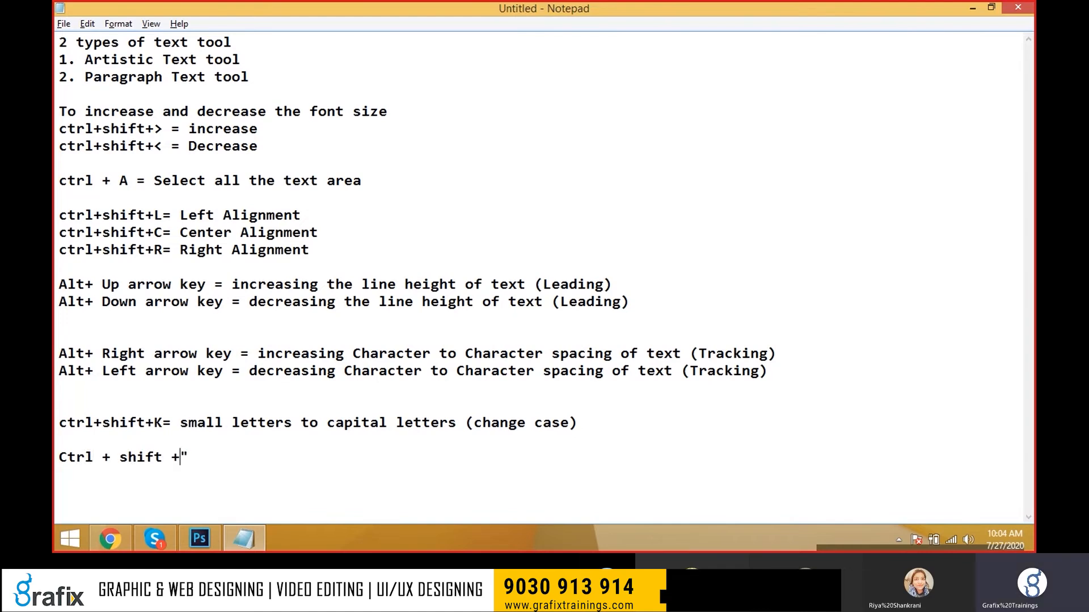
pyautogui.press('Left')
pyautogui.write('"')
pyautogui.press('Right')
pyautogui.press('Right')
pyautogui.write('=')
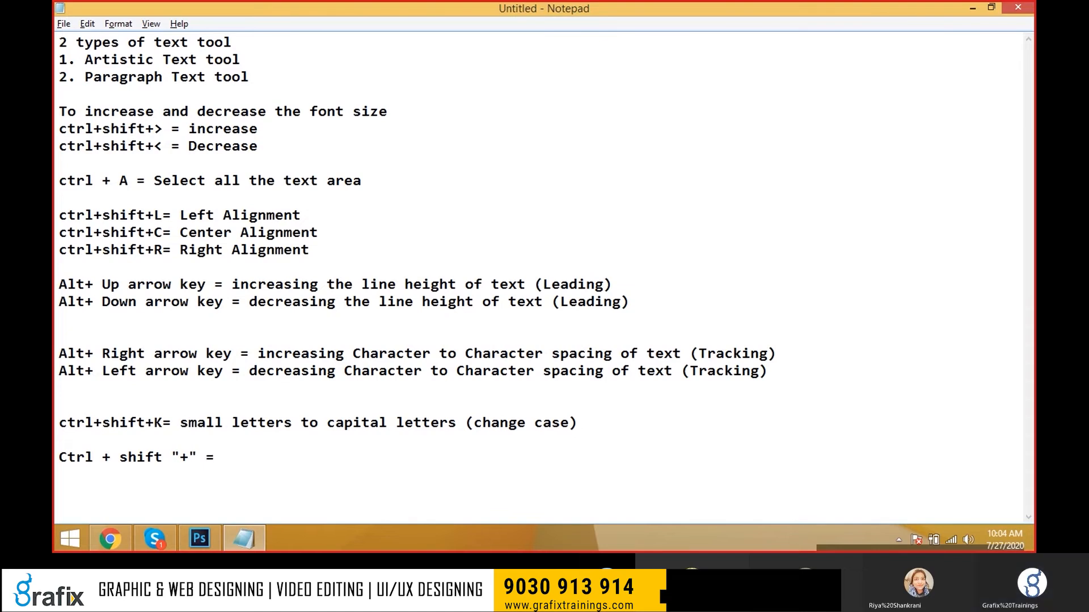
# Complete the new shortcut line with the word "superscript"
pyautogui.write(' super')
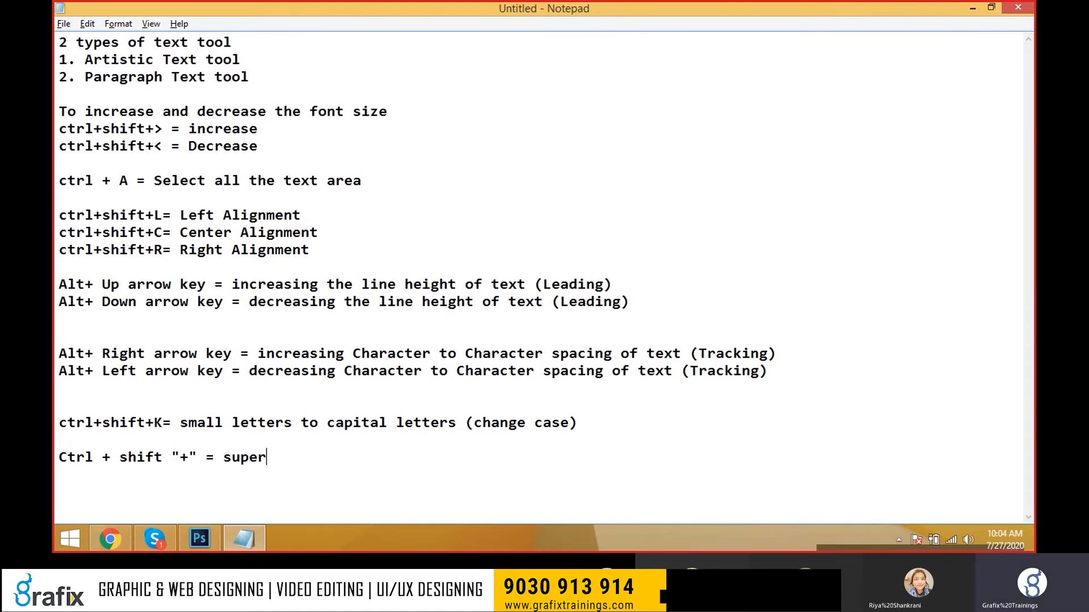
pyautogui.write('script')
pyautogui.press('BackSpace')
pyautogui.hotkey('shift', 'Home')
pyautogui.click(371, 455)
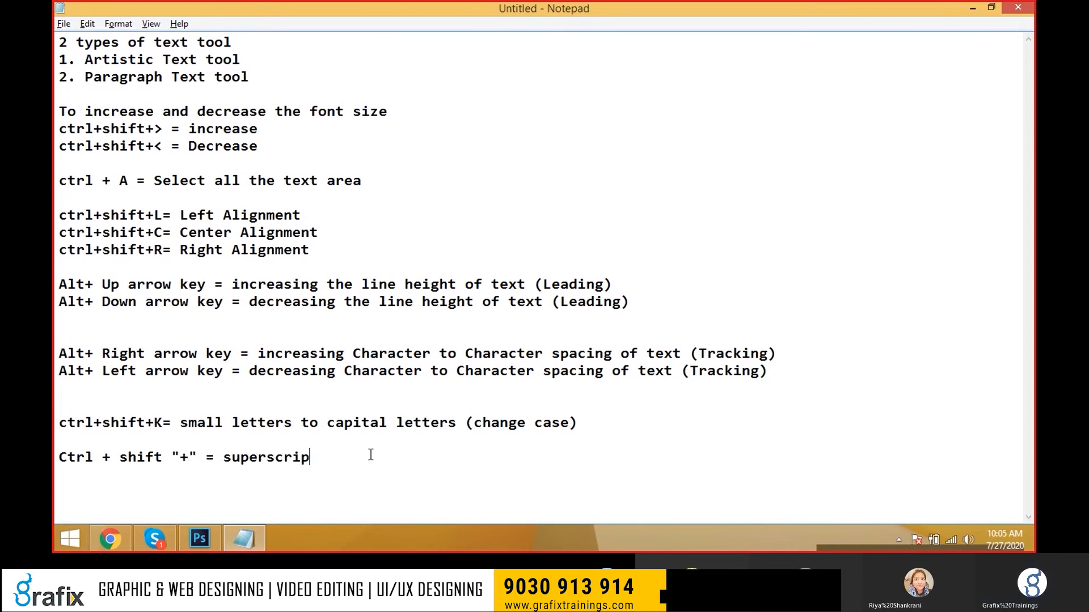
pyautogui.write('t')
# Duplicate the superscript shortcut line directly below and replace its description with "subscript"
pyautogui.hotkey('shift', 'Home')
pyautogui.hotkey('ctrl', 'c')
pyautogui.press('Right')
pyautogui.press('Return')
pyautogui.press('BackSpace')
pyautogui.press('End')
pyautogui.press('Return')
pyautogui.hotkey('ctrl', 'v')
pyautogui.hotkey('ctrl', 'shift', 'Left')
pyautogui.write('subscript')
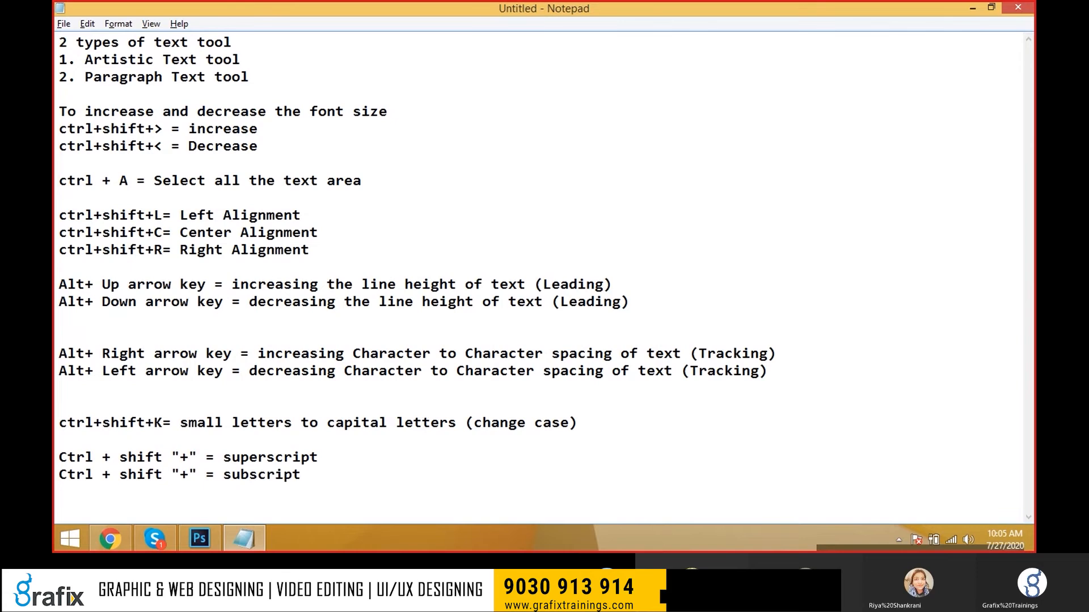
# Replace the quoted "+" in the subscript shortcut line with "_"
pyautogui.moveTo(189, 476); pyautogui.dragTo(181, 475)
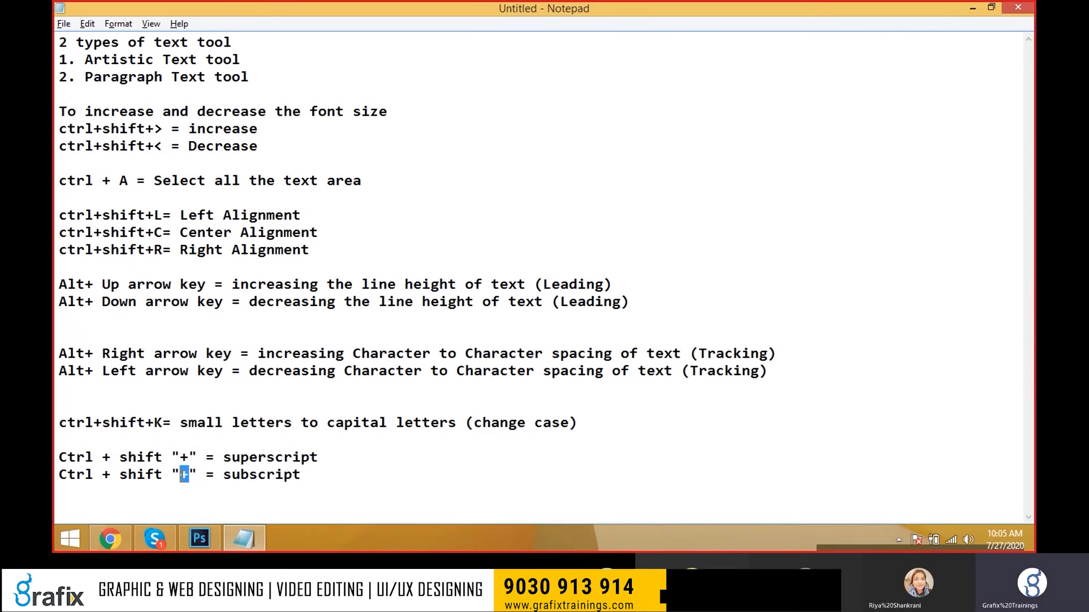
pyautogui.write('+')
pyautogui.press('BackSpace')
pyautogui.write('_')
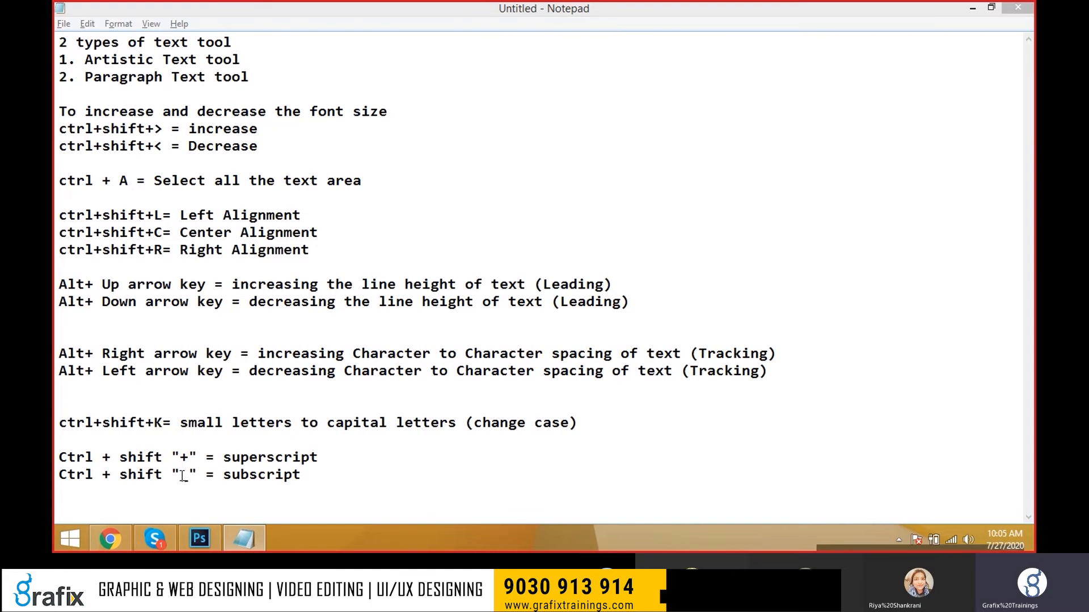
# Switch to Photoshop, make the 2 after the first X in "X2=X5" subscript, and commit the text edit
pyautogui.hotkey('alt', 'Tab')
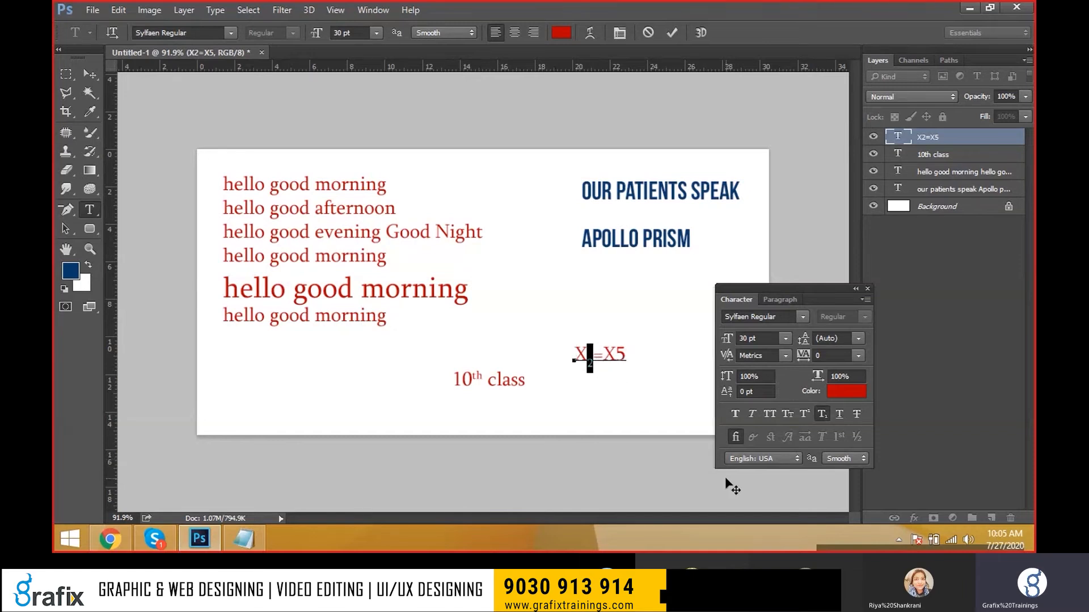
pyautogui.hotkey('alt', 'space')
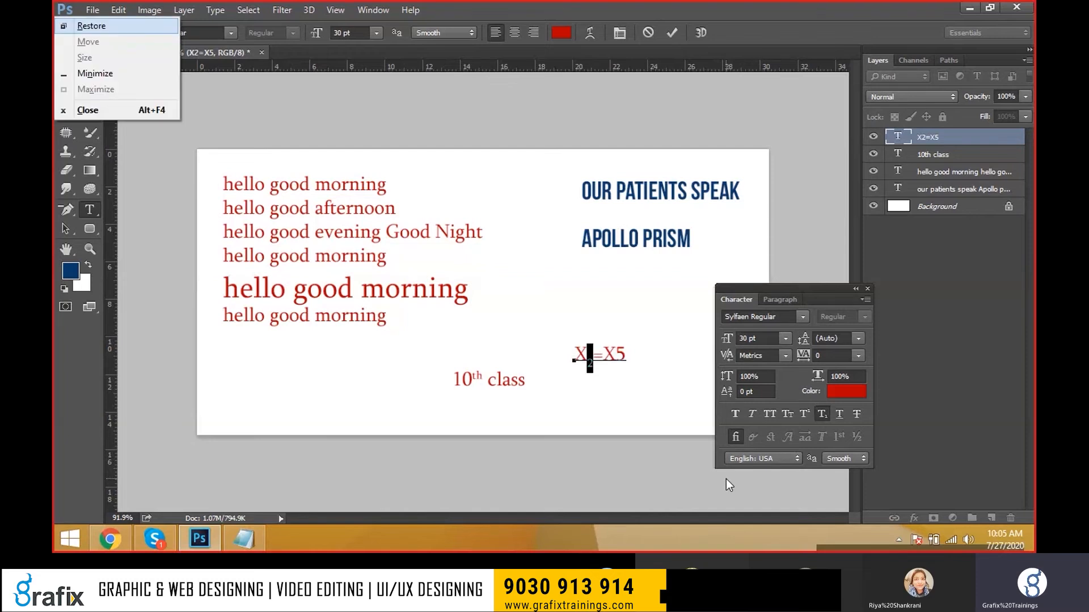
pyautogui.press('Escape')
pyautogui.click(604, 367)
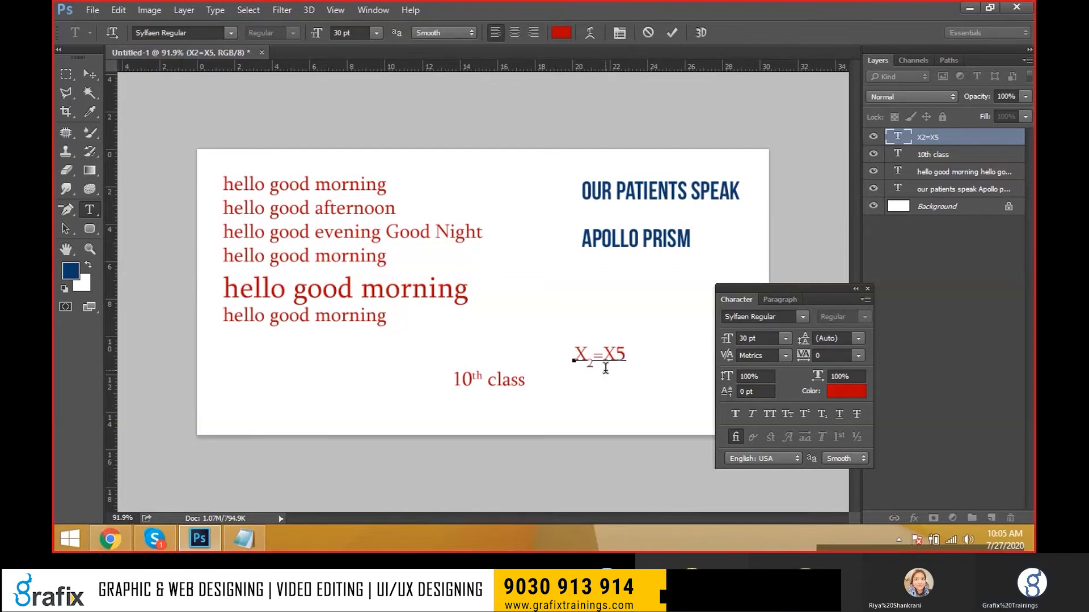
pyautogui.hotkey('ctrl', 'Return')
# Switch to Notepad and correct the subscript shortcut line to Ctrl + alt + shift "+" = subscript
pyautogui.hotkey('alt', 'Tab')
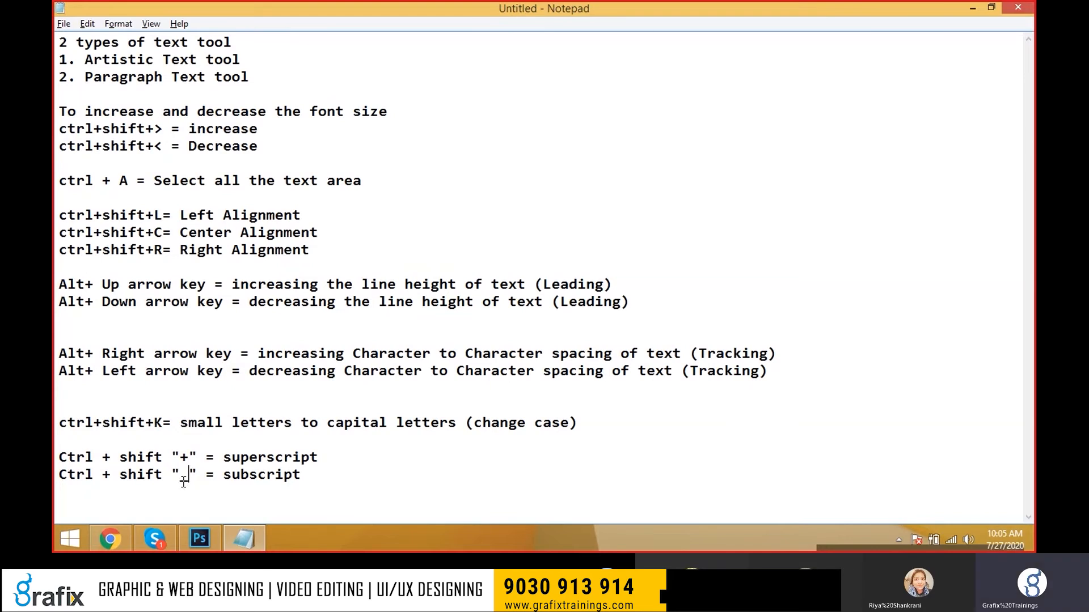
pyautogui.click(120, 476)
pyautogui.write('alt +')
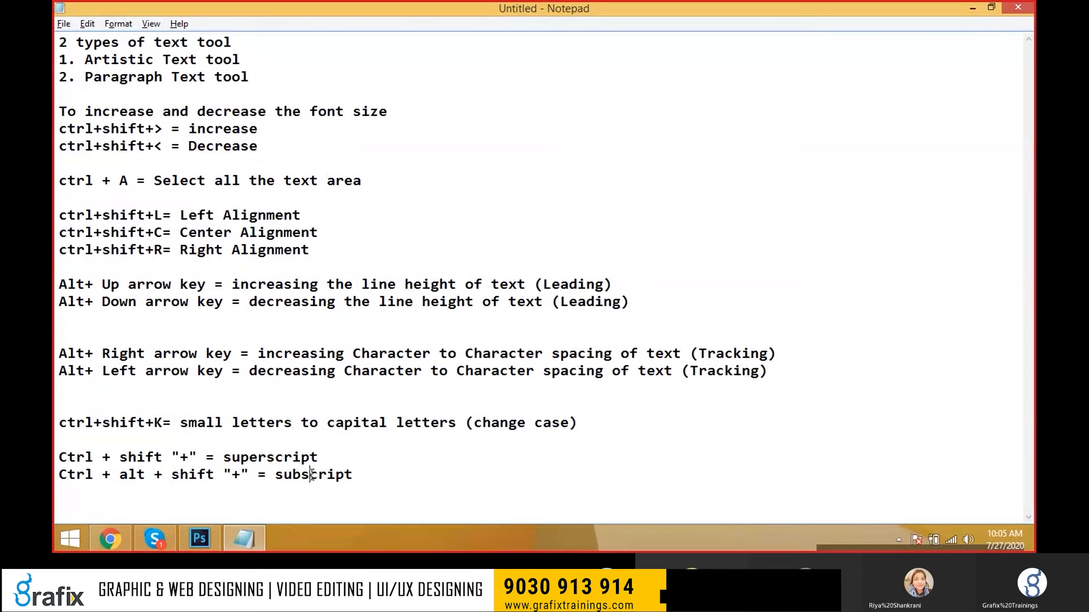
pyautogui.click(518, 482)
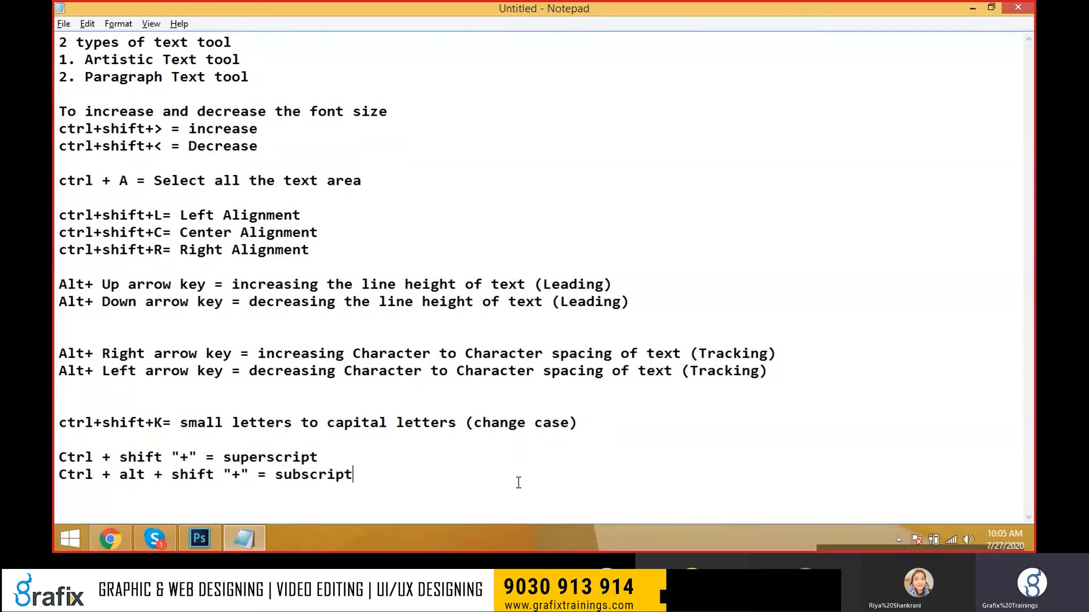
# Review the Notepad notes on text tool types, font size, select-all and alignment shortcuts
pyautogui.moveTo(427, 494); pyautogui.dragTo(55, 179)
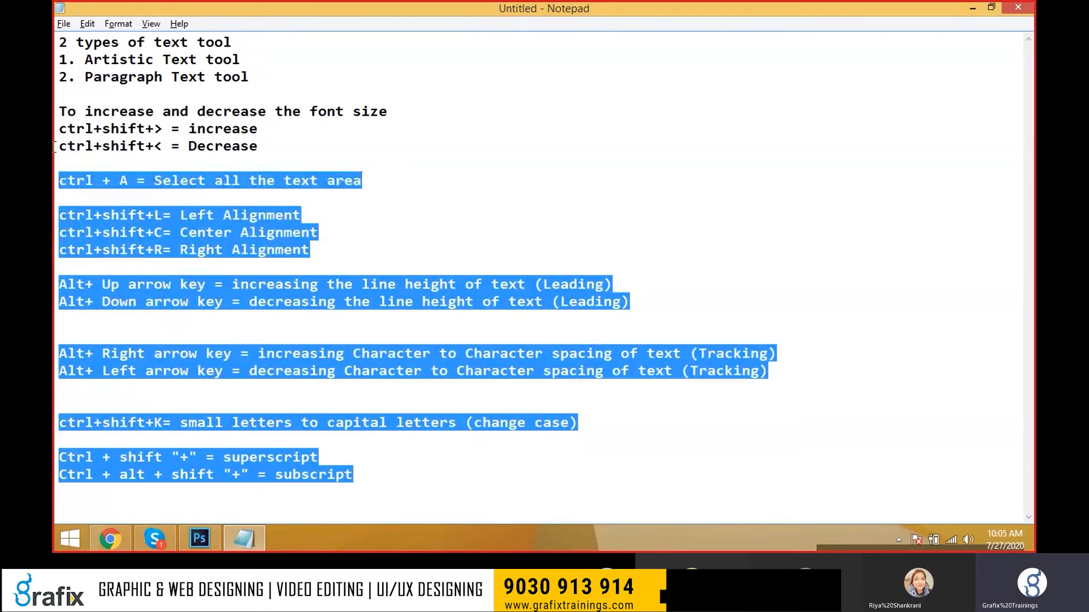
pyautogui.hotkey('ctrl', 'a')
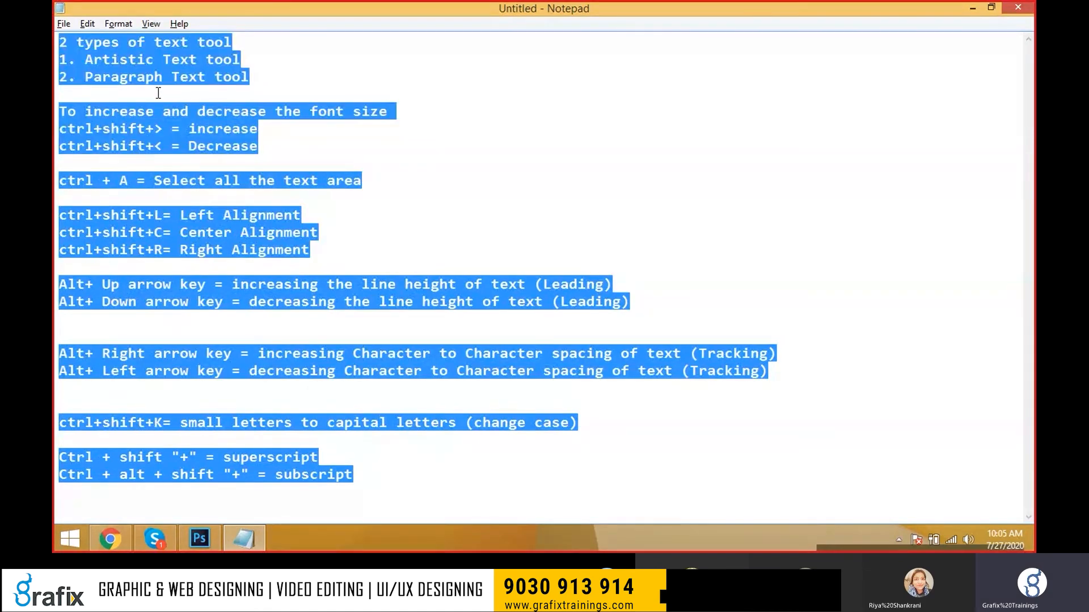
pyautogui.moveTo(158, 93); pyautogui.dragTo(163, 111)
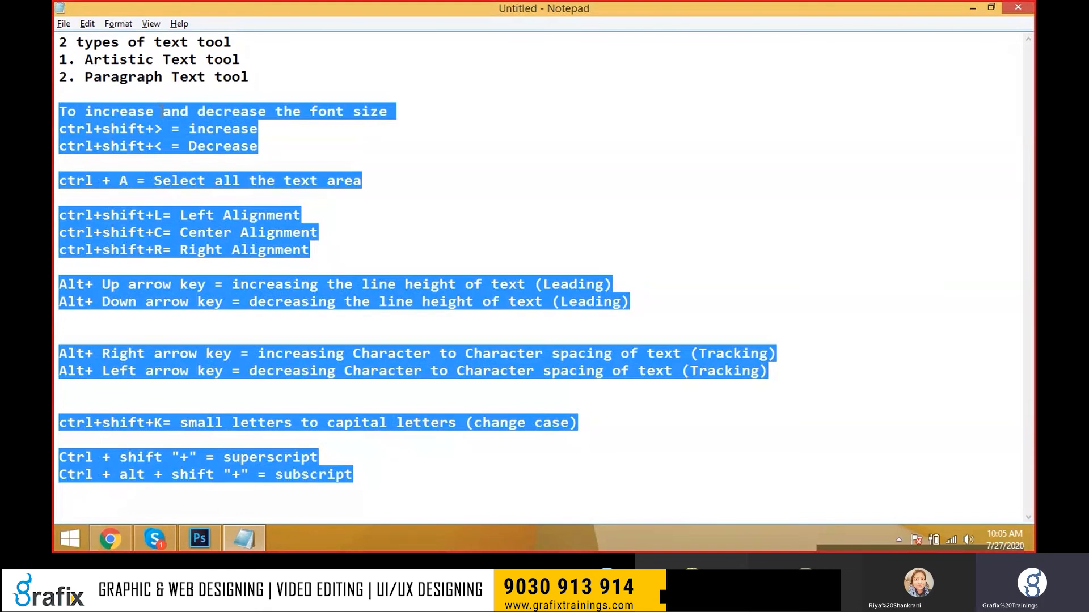
pyautogui.click(163, 111)
pyautogui.moveTo(85, 180); pyautogui.dragTo(137, 180)
pyautogui.click(275, 181)
pyautogui.moveTo(76, 216); pyautogui.dragTo(146, 233)
pyautogui.click(214, 215)
pyautogui.moveTo(242, 229); pyautogui.dragTo(301, 219)
pyautogui.moveTo(153, 251); pyautogui.dragTo(218, 262)
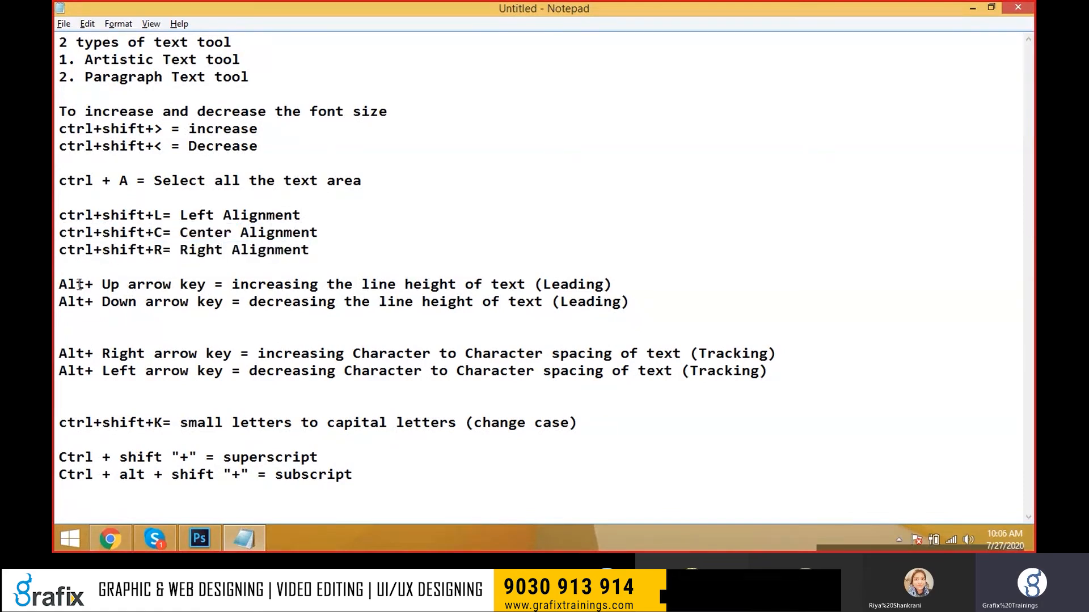
# Review the leading, change-case, superscript and subscript shortcut notes, and switch back to Photoshop
pyautogui.moveTo(95, 289); pyautogui.dragTo(142, 282)
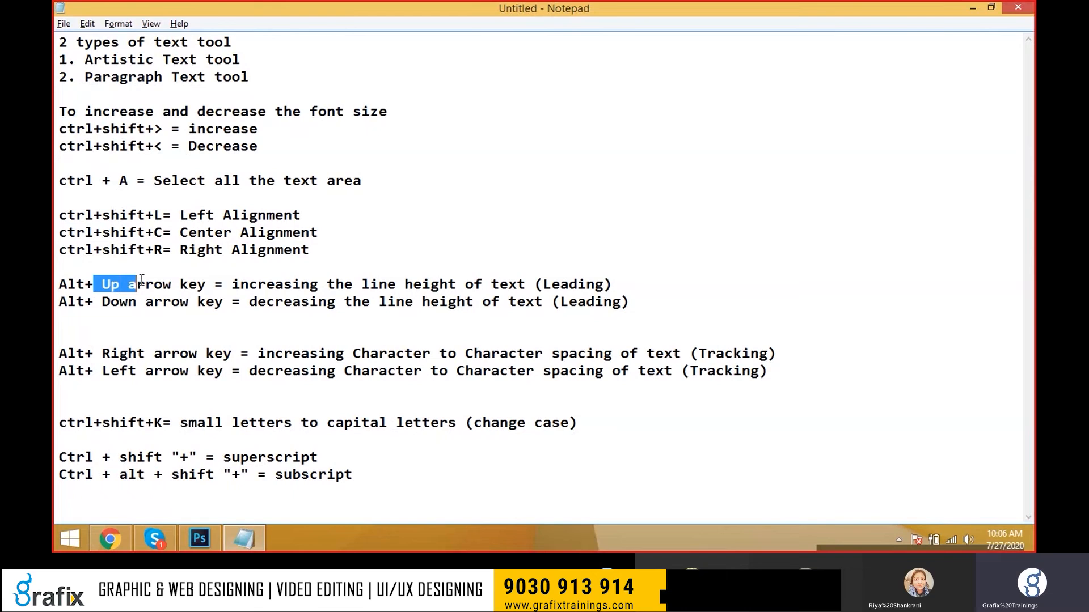
pyautogui.moveTo(257, 285); pyautogui.dragTo(379, 285)
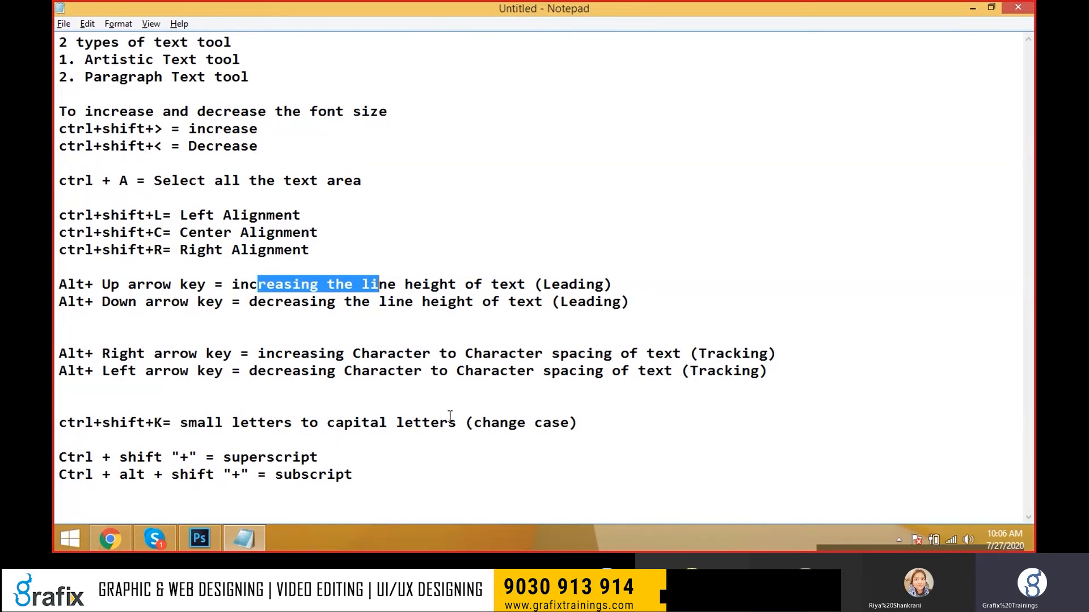
pyautogui.moveTo(473, 423); pyautogui.dragTo(534, 422)
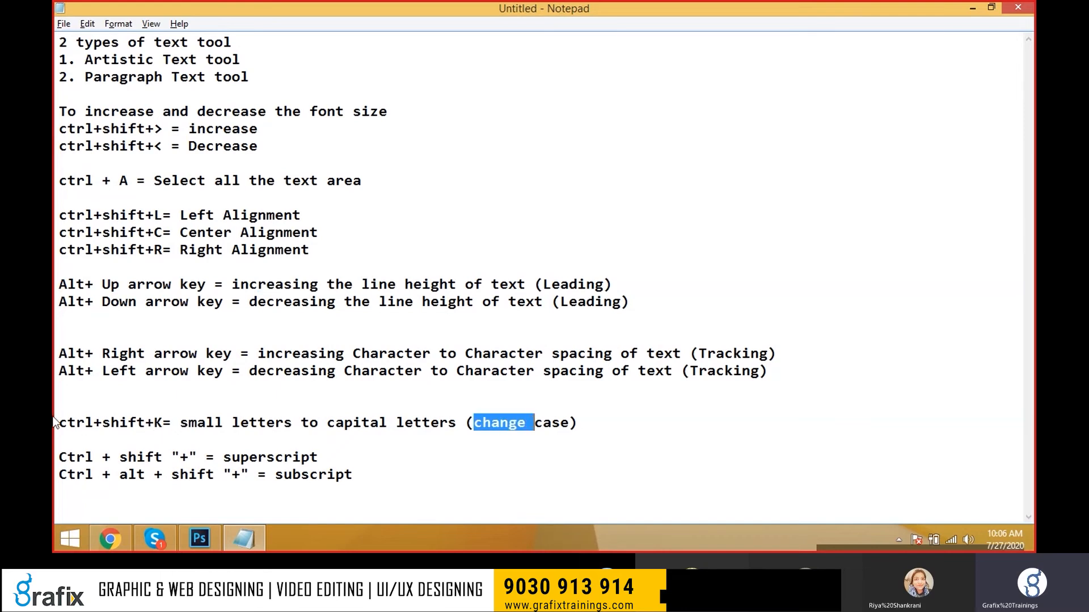
pyautogui.click(73, 456)
pyautogui.moveTo(230, 460); pyautogui.dragTo(281, 462)
pyautogui.click(78, 477)
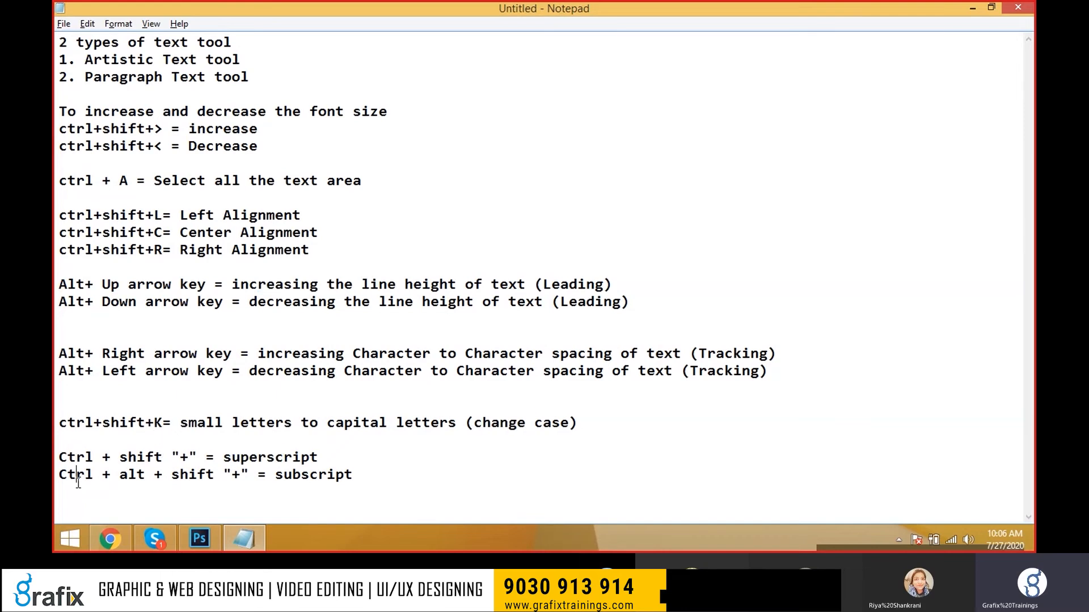
pyautogui.click(180, 475)
pyautogui.moveTo(275, 476); pyautogui.dragTo(321, 480)
pyautogui.hotkey('alt', 'Tab')
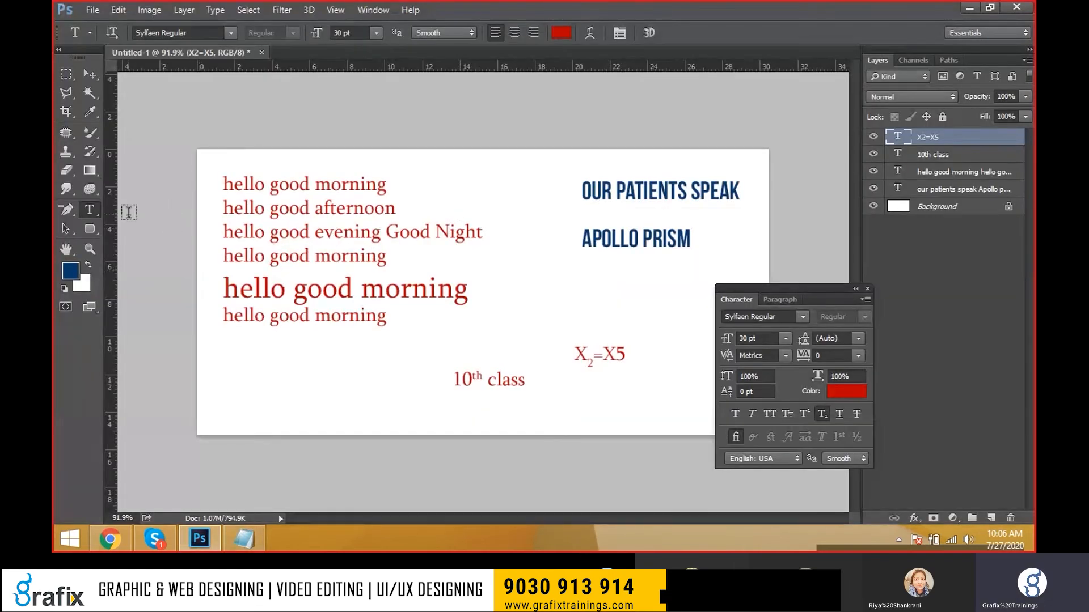
# Add the vertical text "India" in the gap between the greeting lines and the blue heading, and nudge it slightly into place
pyautogui.rightClick(98, 210)
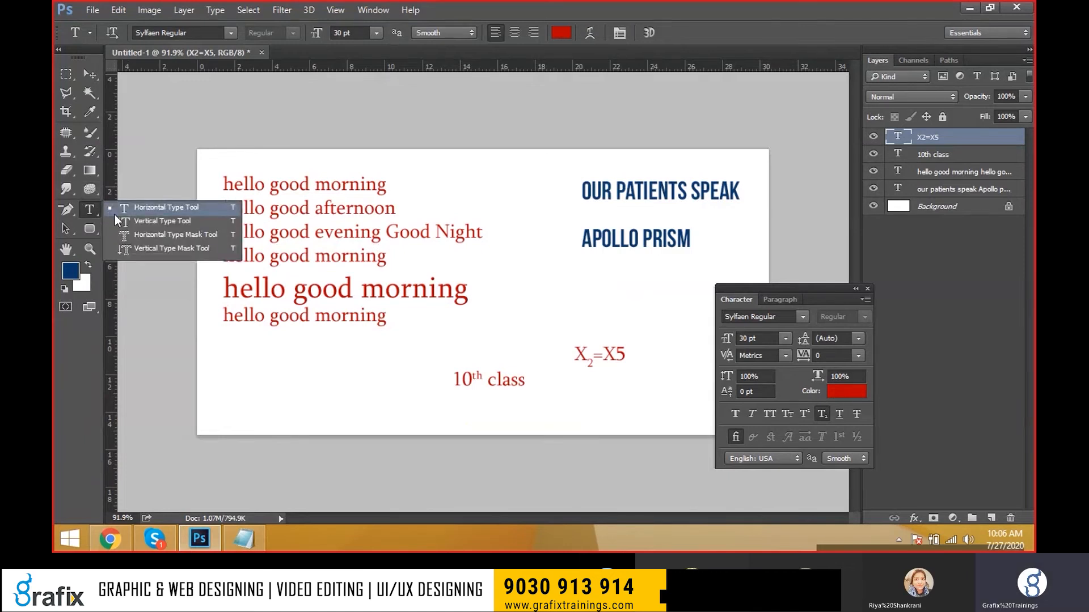
pyautogui.click(114, 210)
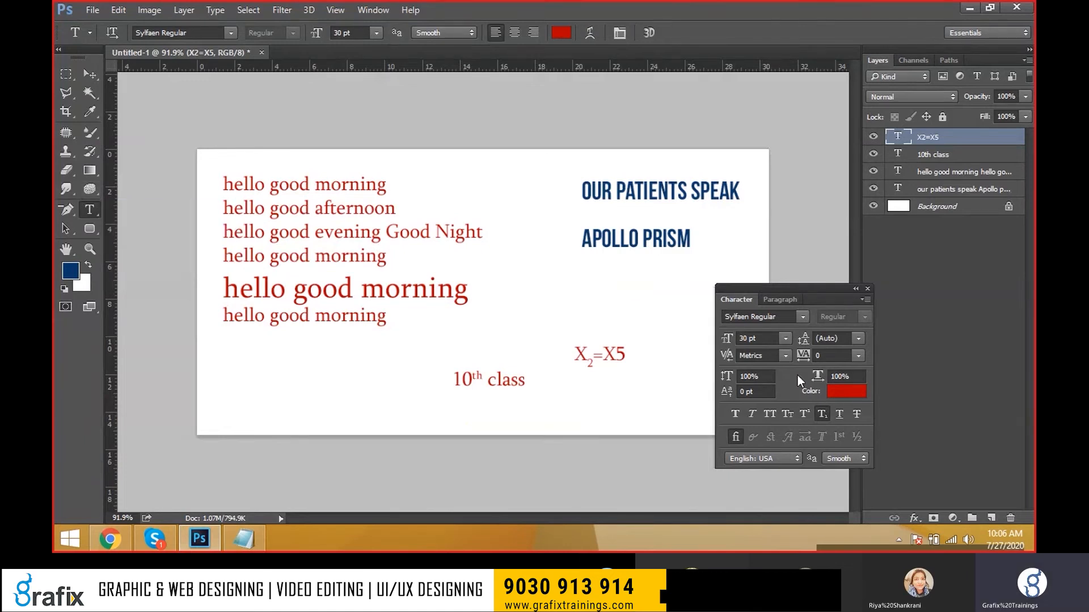
pyautogui.rightClick(93, 214)
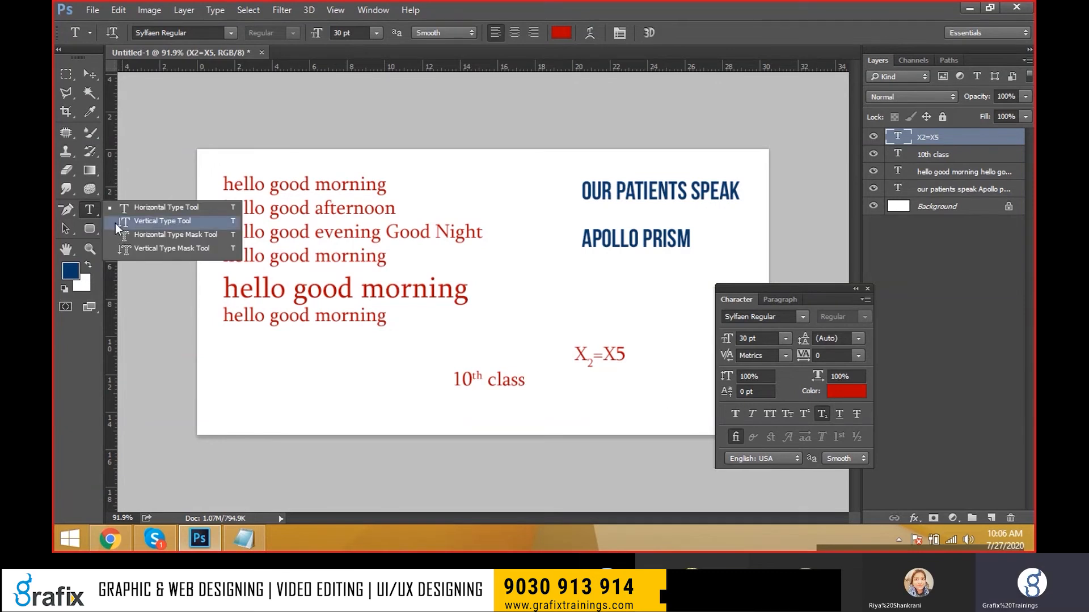
pyautogui.click(115, 223)
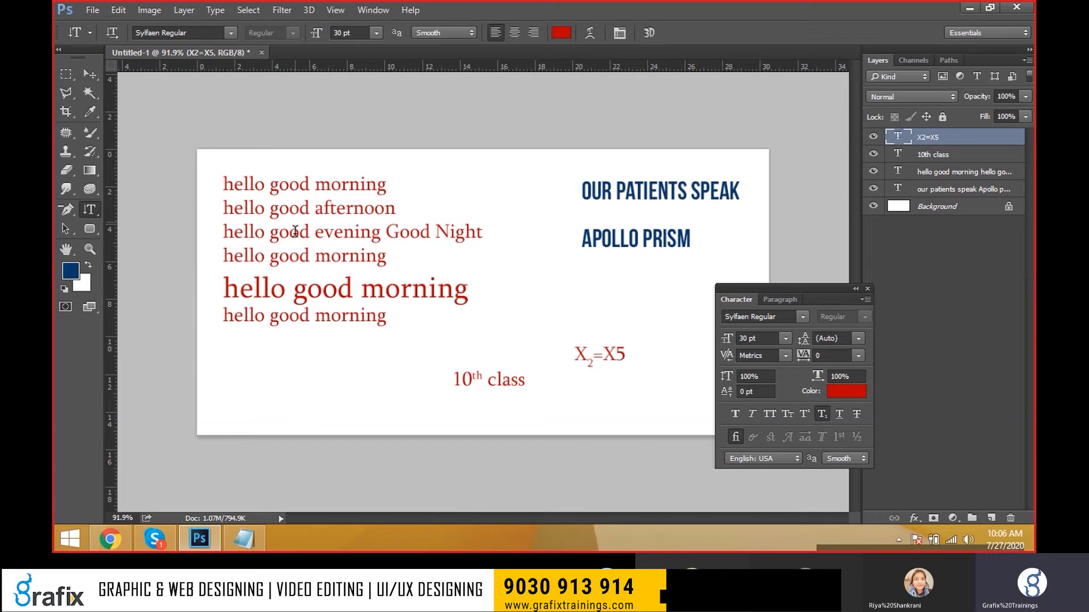
pyautogui.click(530, 191)
pyautogui.write('india')
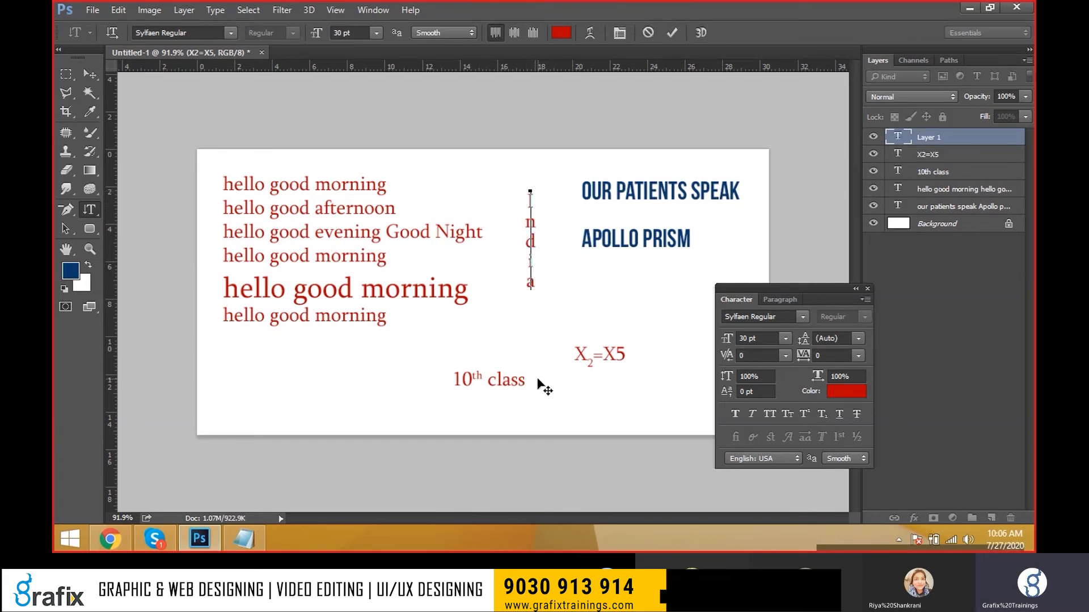
pyautogui.hotkey('ctrl', 'Return')
pyautogui.press('v')
pyautogui.moveTo(517, 276)
pyautogui.mouseDown()
pyautogui.moveTo(489, 306)
pyautogui.moveTo(506, 287)
pyautogui.mouseUp()
# Format the vertical "India" text in Tahoma Bold at 41 pt
pyautogui.press('t')
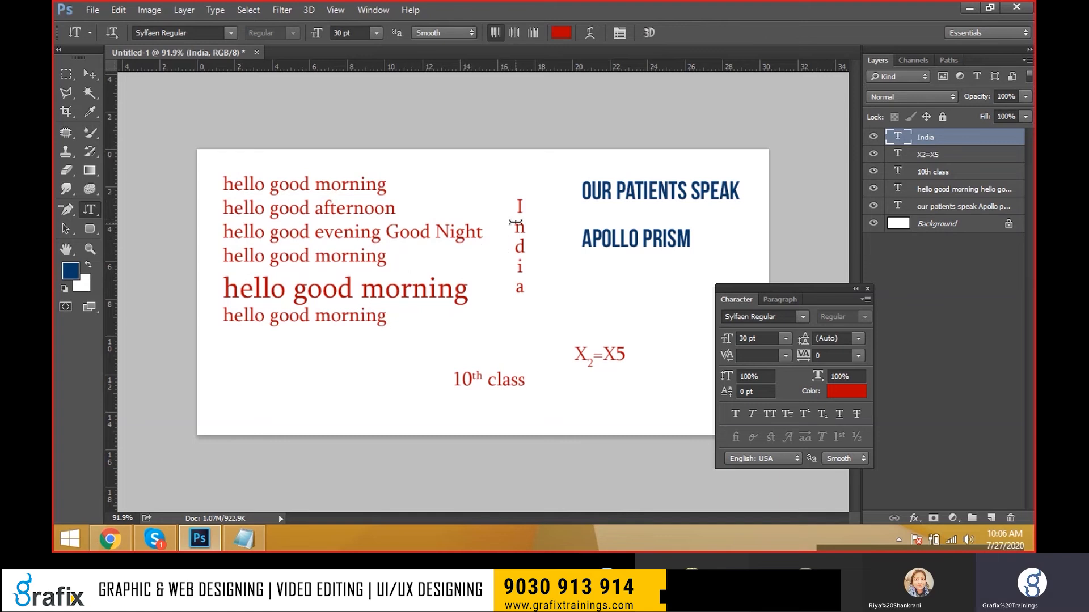
pyautogui.moveTo(517, 202); pyautogui.dragTo(567, 309)
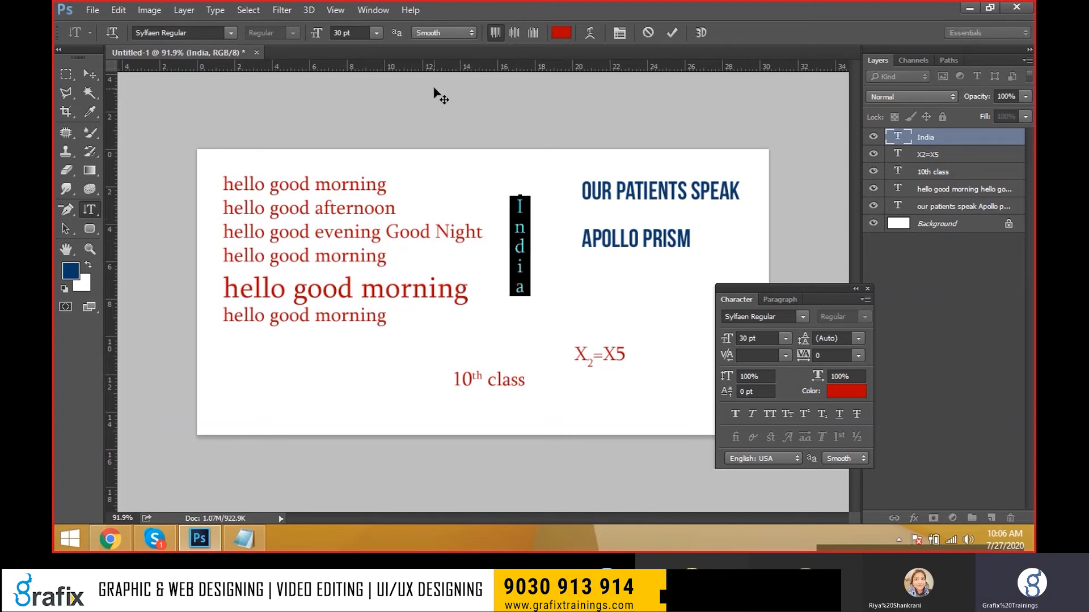
pyautogui.click(789, 316)
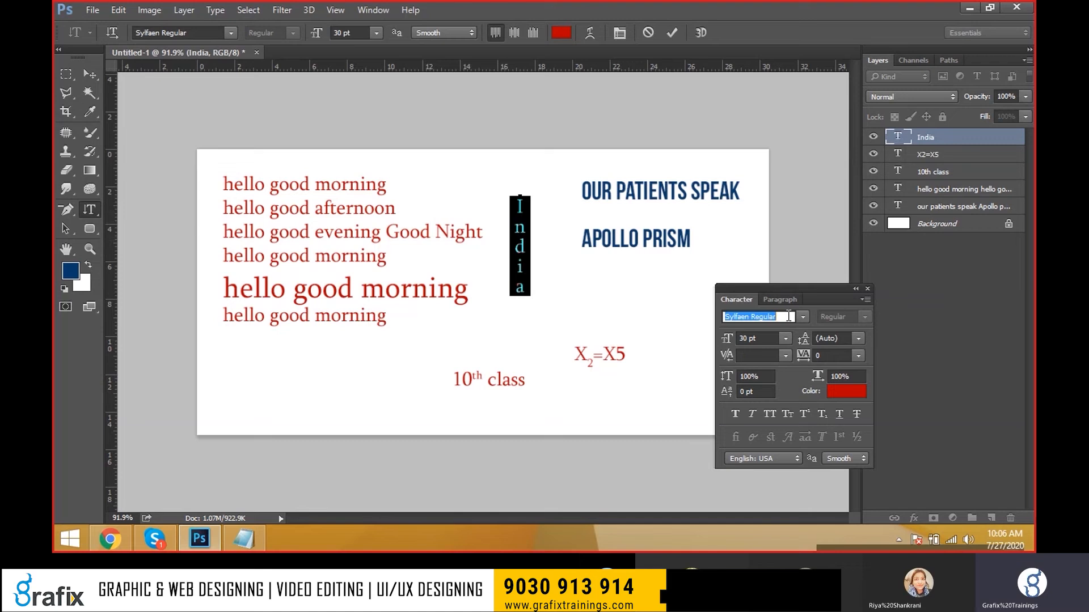
pyautogui.write('Tahoma Bold')
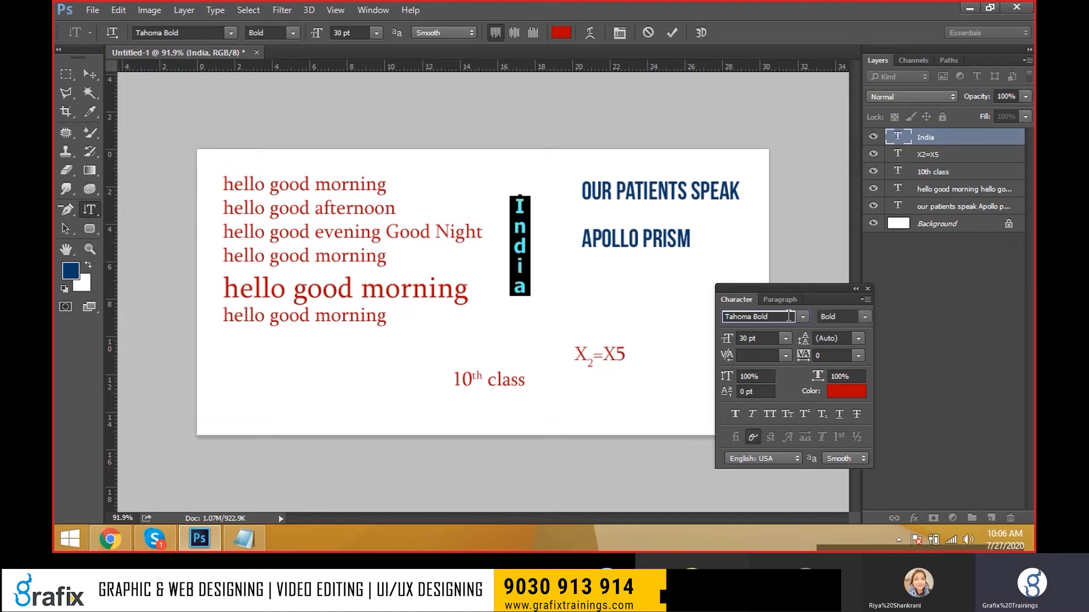
pyautogui.moveTo(724, 340)
pyautogui.mouseDown()
pyautogui.moveTo(741, 339)
pyautogui.moveTo(727, 340)
pyautogui.mouseUp()
# Try a leading of 60 pt and a tracking of 100 on the vertical "India" text
pyautogui.click(857, 339)
pyautogui.click(847, 280)
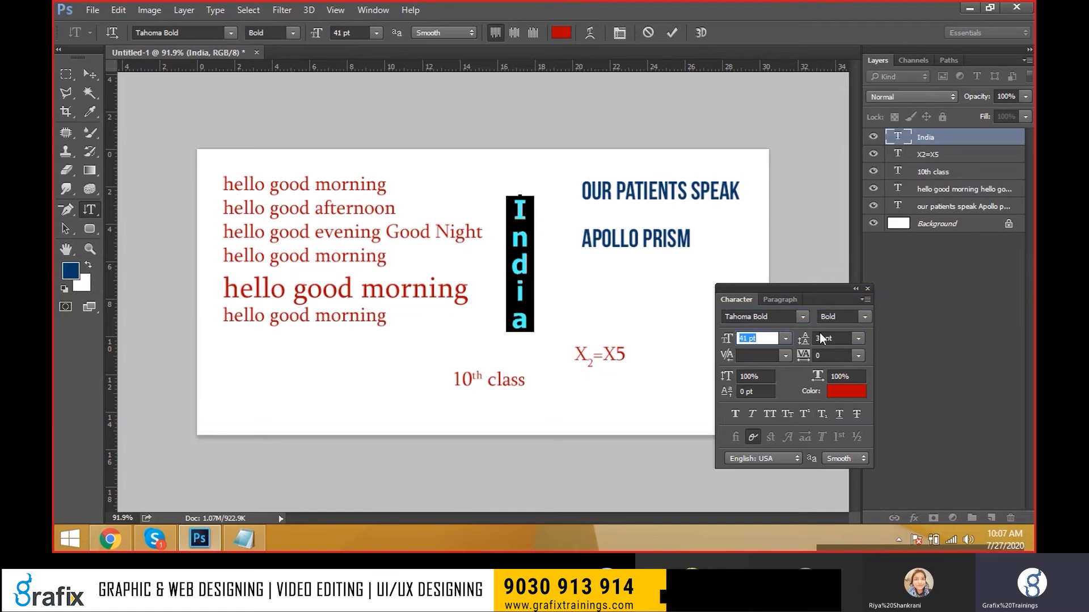
pyautogui.click(859, 339)
pyautogui.click(853, 316)
pyautogui.click(852, 353)
pyautogui.click(848, 326)
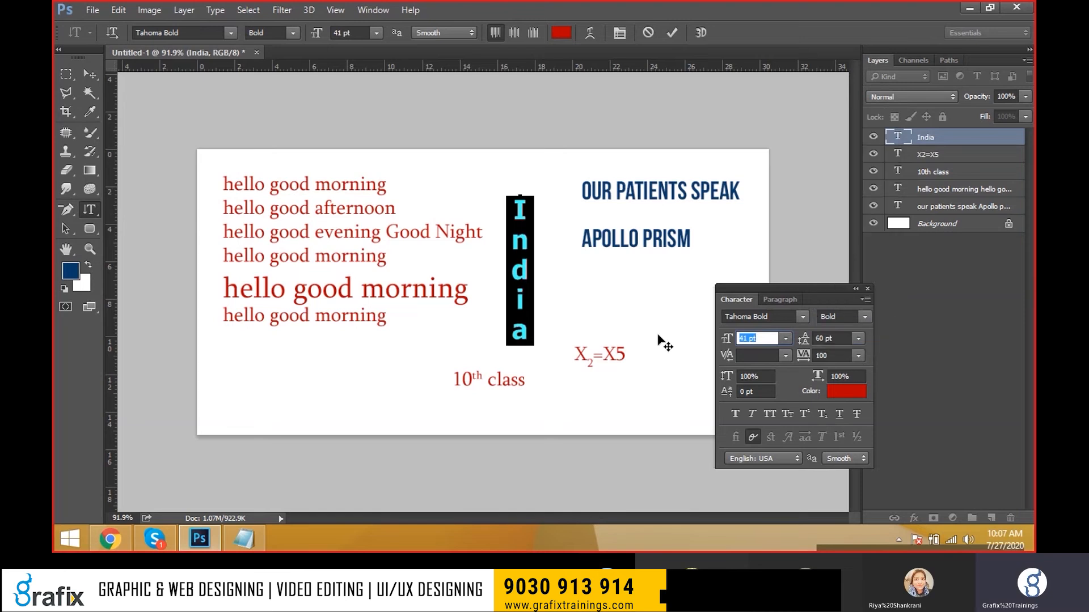
# Reset the vertical text's leading to Auto and its tracking to 0
pyautogui.click(853, 338)
pyautogui.click(822, 103)
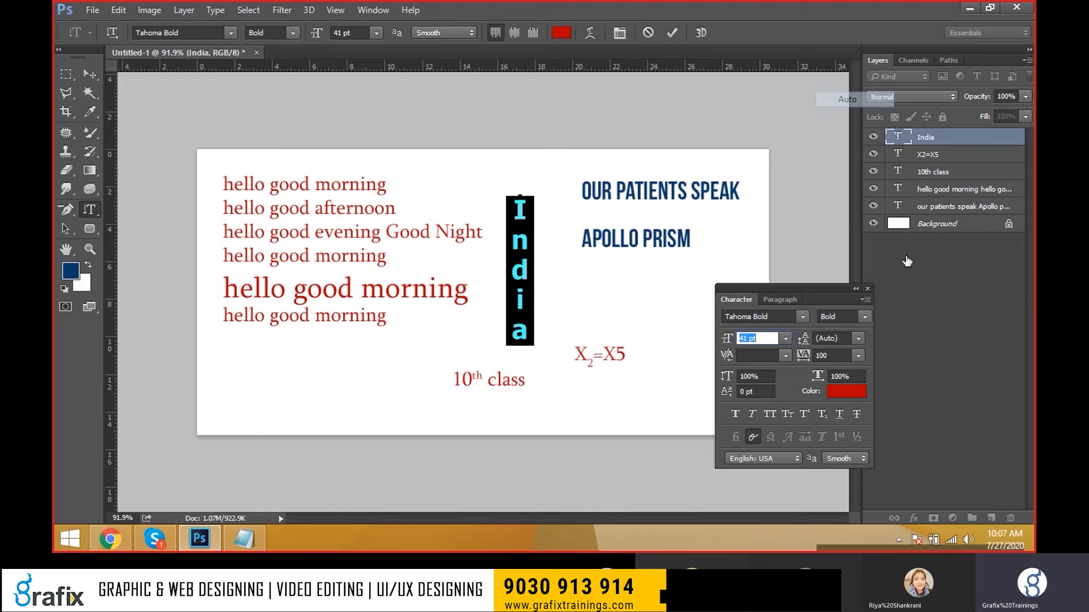
pyautogui.click(855, 351)
pyautogui.click(860, 228)
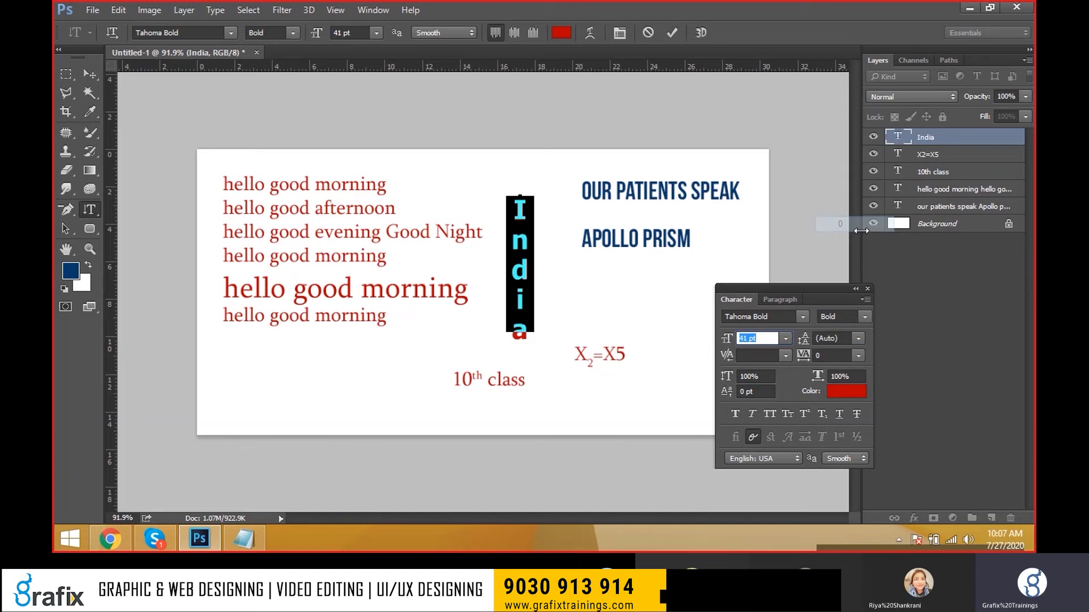
# Change the colour of the vertical "India" text to orange
pyautogui.click(856, 391)
pyautogui.click(655, 136)
pyautogui.moveTo(657, 101); pyautogui.dragTo(828, 123)
pyautogui.moveTo(835, 236); pyautogui.dragTo(845, 324)
pyautogui.click(951, 152)
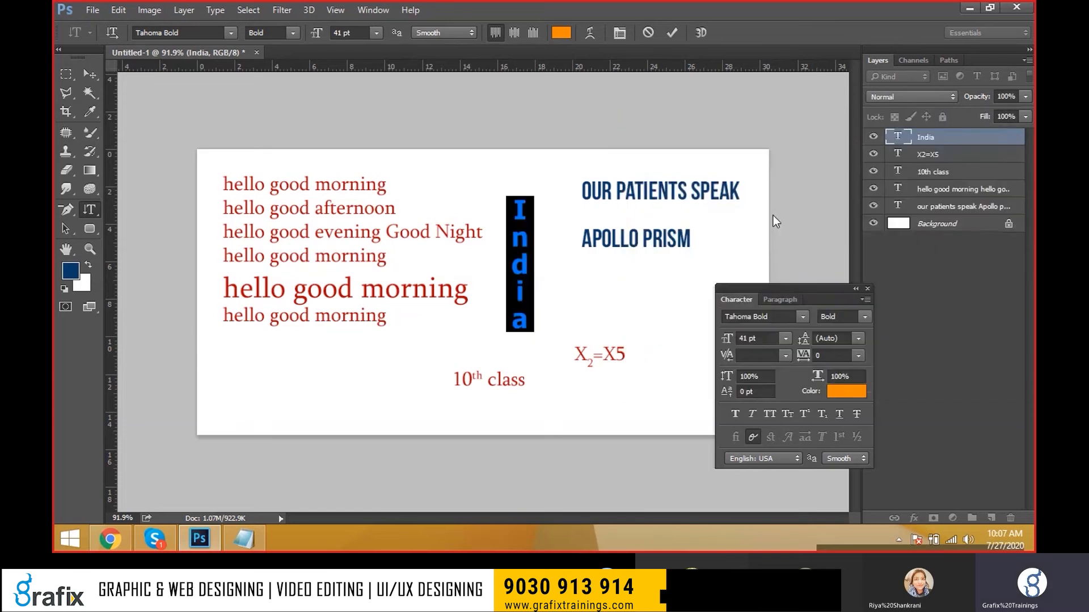
# Toggle All Caps on and off repeatedly on the vertical "India" text, leaving it off
pyautogui.hotkey('ctrl', 'shift', 'k')
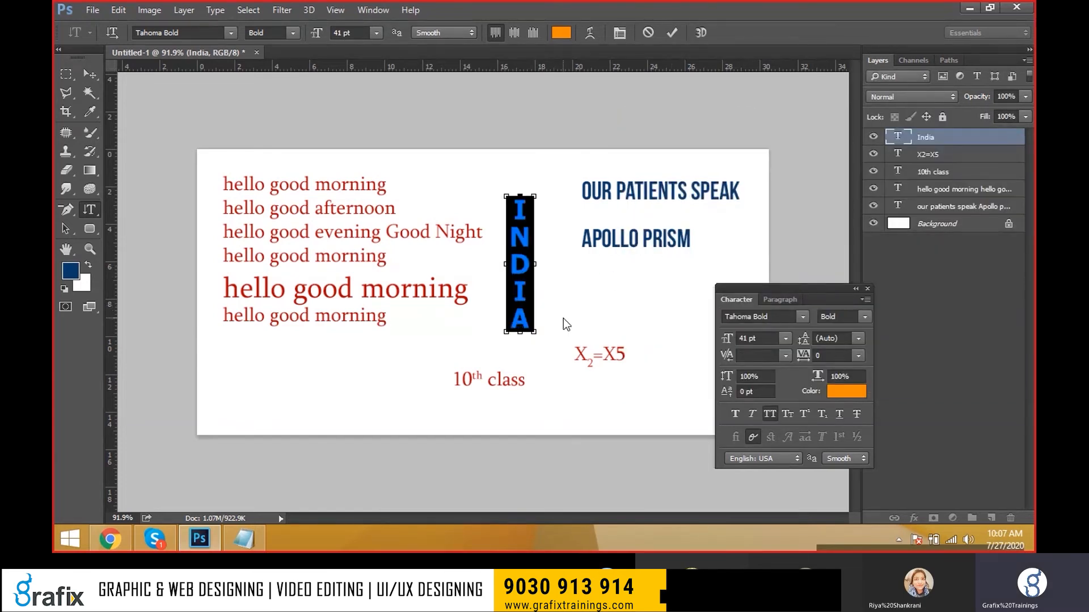
pyautogui.click(771, 414)
pyautogui.click(771, 414)
pyautogui.click(771, 414)
pyautogui.click(771, 414)
pyautogui.click(772, 414)
pyautogui.click(771, 414)
pyautogui.click(771, 414)
# Apply faux bold, faux italic and All Caps to the vertical text, trying Small Caps and Superscript along the way
pyautogui.click(740, 413)
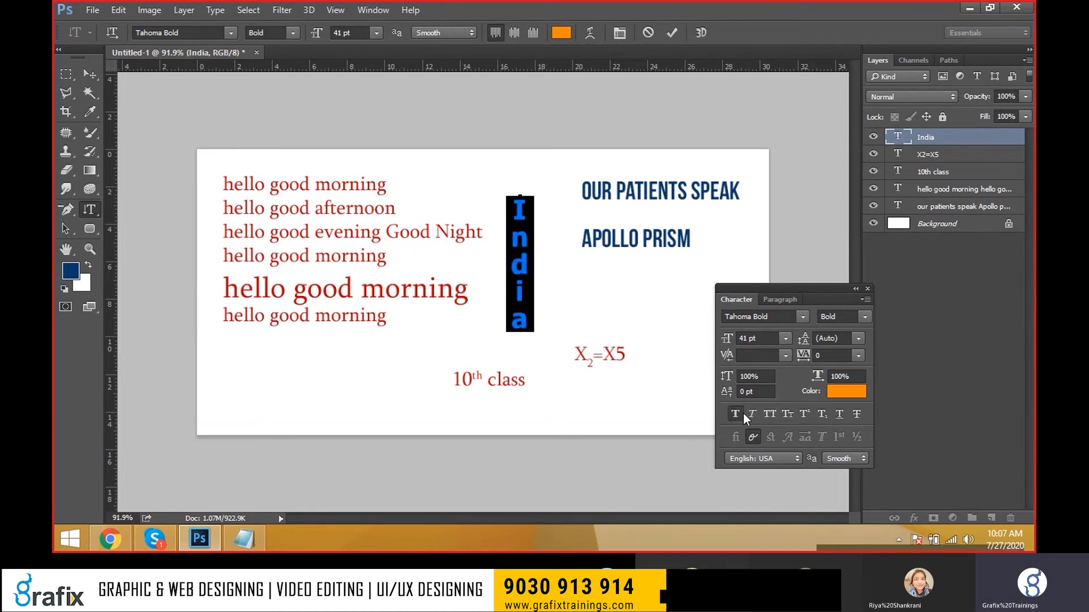
pyautogui.click(753, 415)
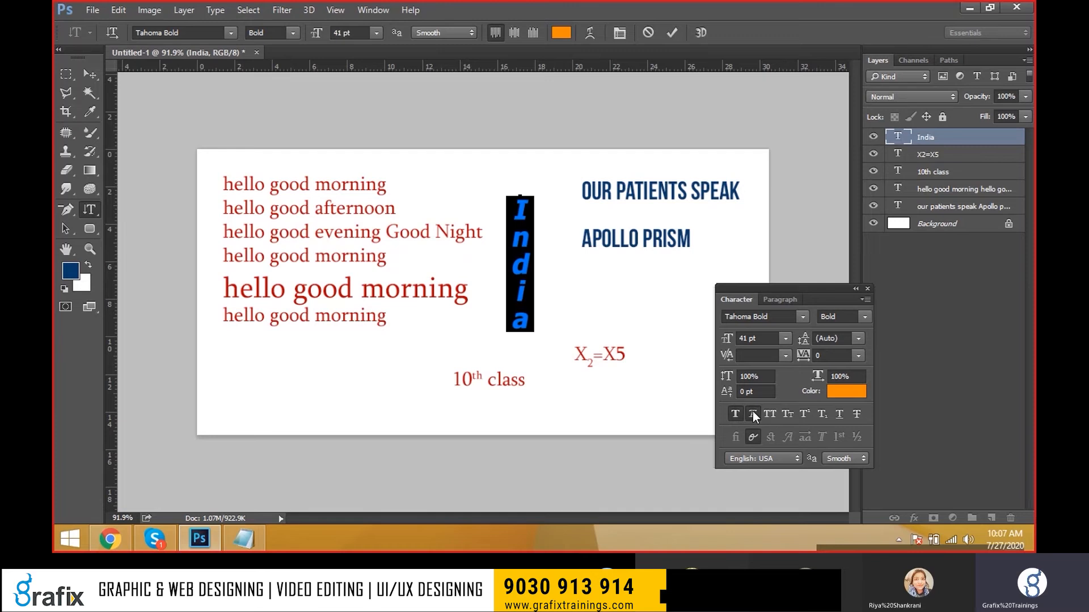
pyautogui.click(788, 413)
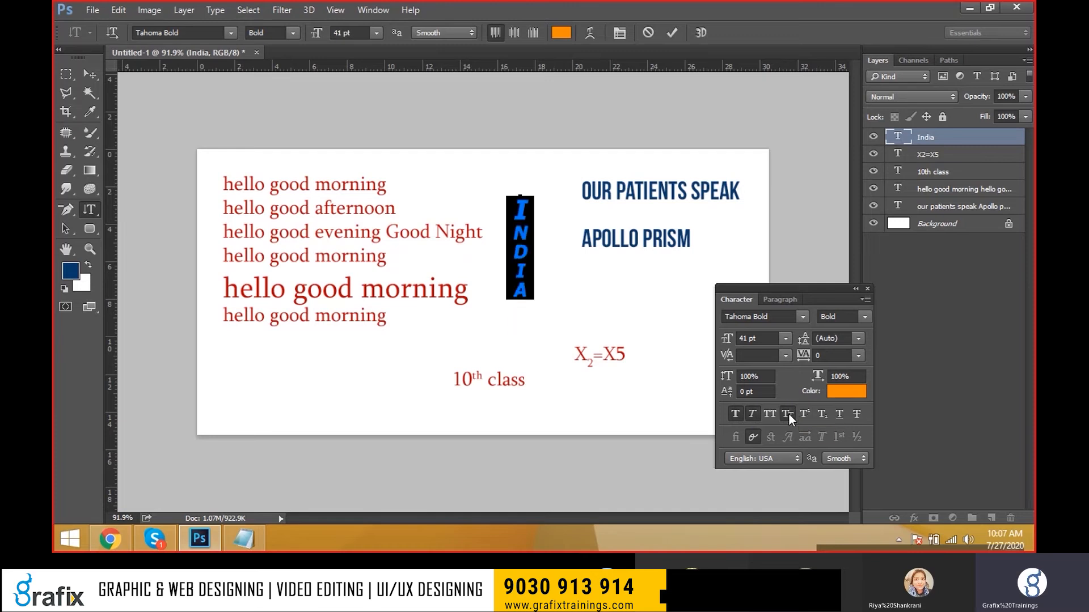
pyautogui.click(788, 413)
pyautogui.click(774, 417)
pyautogui.click(773, 417)
pyautogui.click(788, 413)
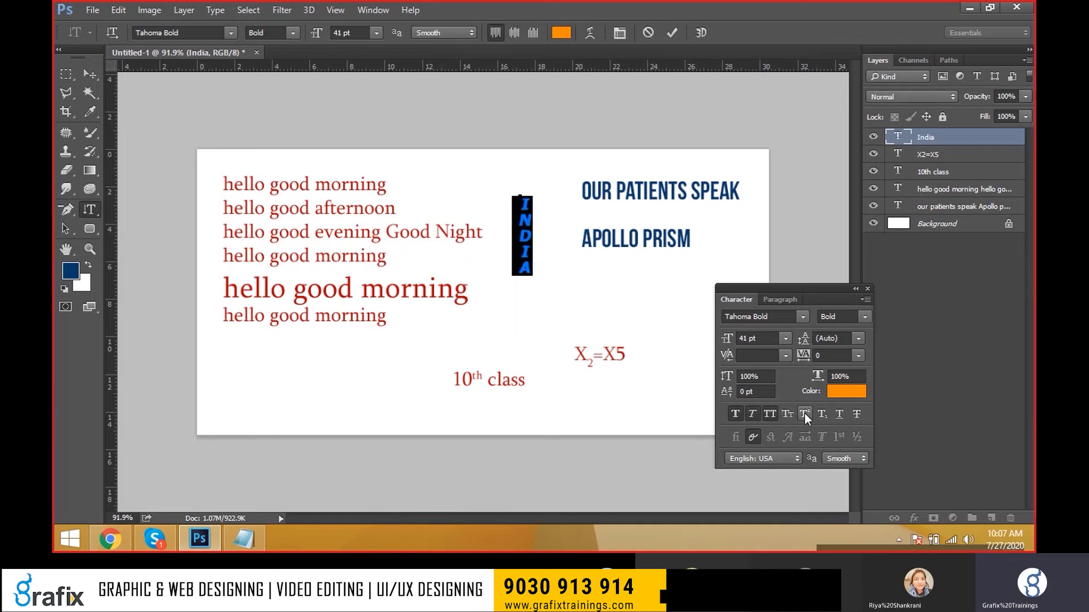
# Try underline and strikethrough on the vertical "India" text, remove both, and finish editing it
pyautogui.click(842, 417)
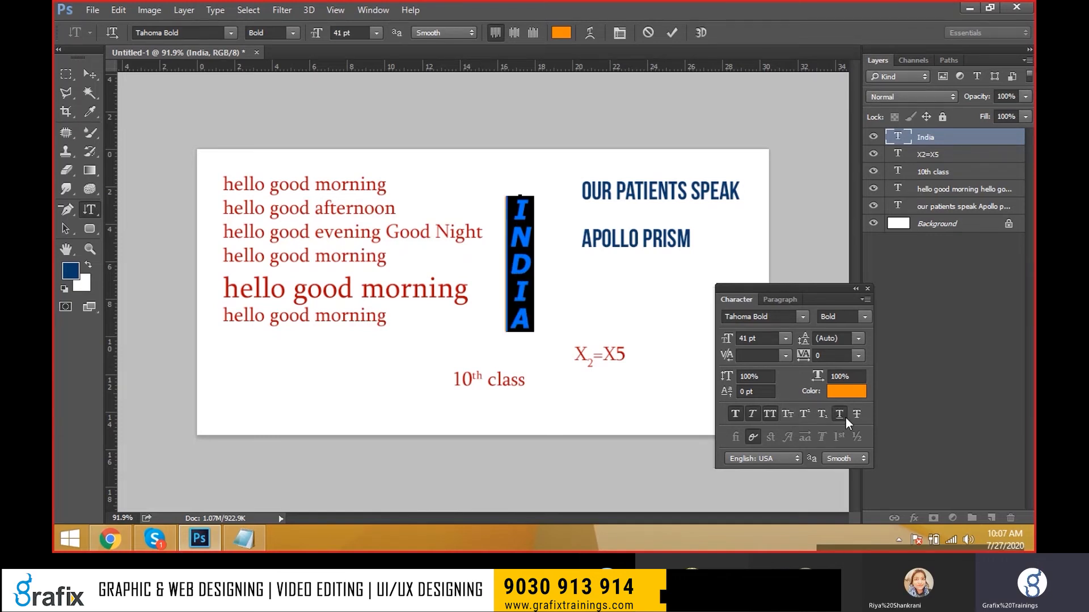
pyautogui.click(851, 418)
pyautogui.click(520, 278)
pyautogui.hotkey('ctrl', 'Return')
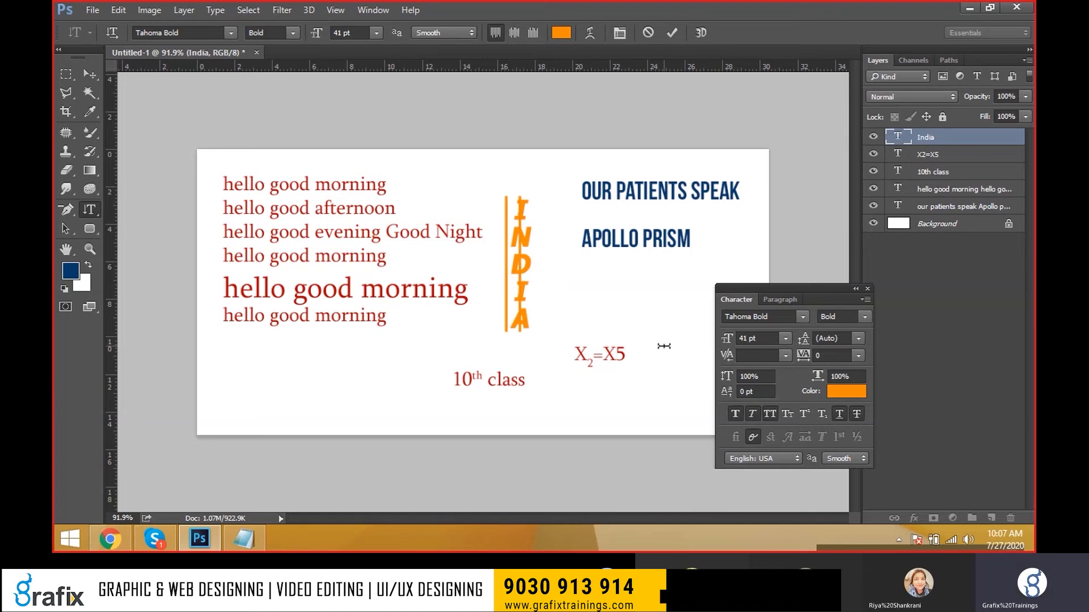
pyautogui.click(841, 412)
pyautogui.press('v')
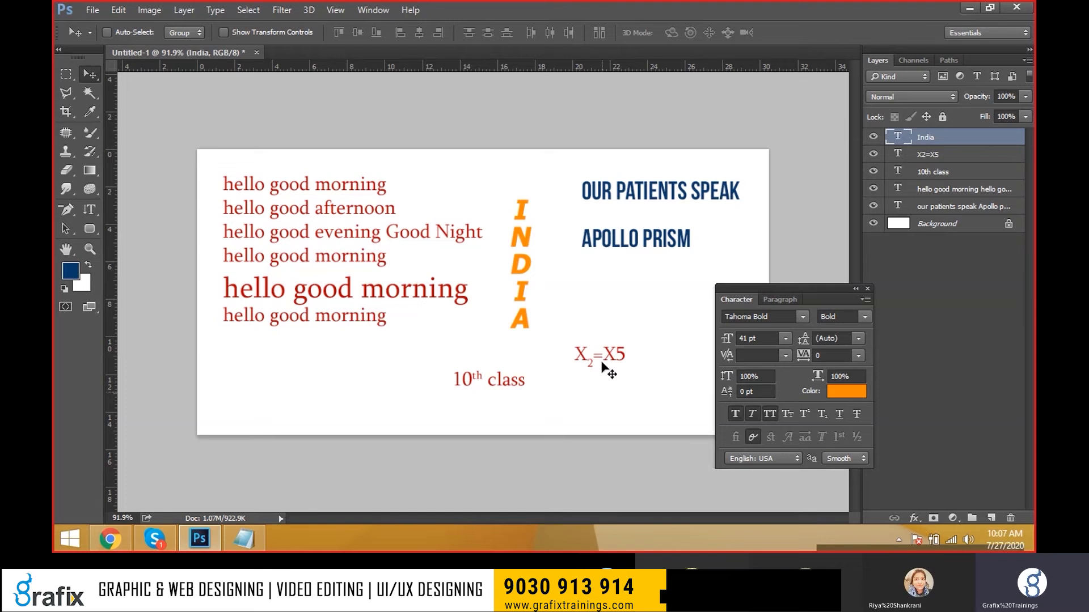
# Close the Character settings and delete the "India", "X2=X5", "10th class" and "hello good morning" text layers
pyautogui.click(867, 288)
pyautogui.press('Delete')
pyautogui.press('Delete')
pyautogui.press('Delete')
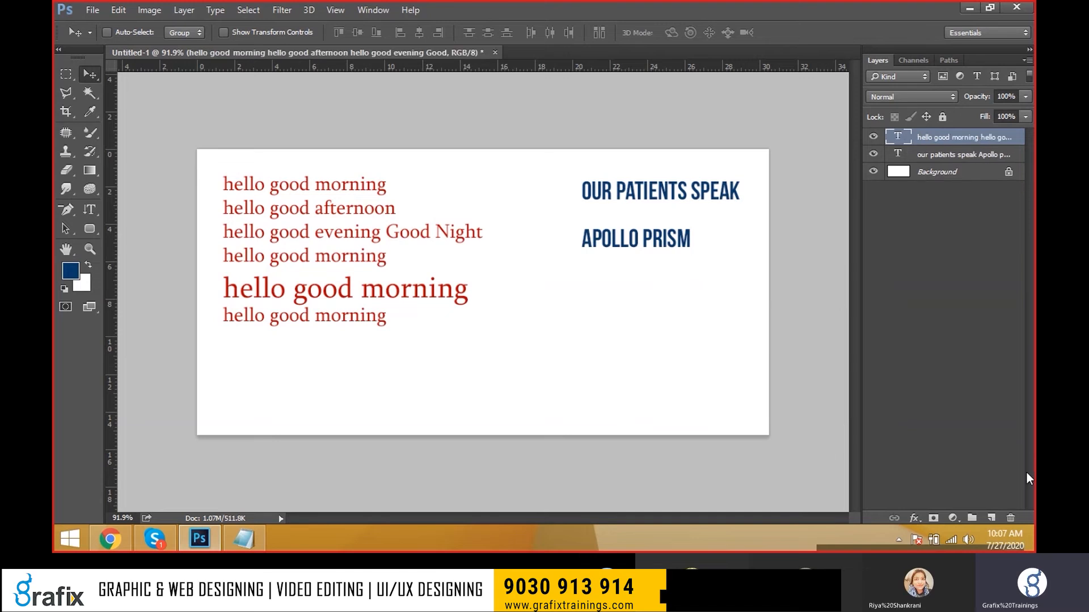
pyautogui.click(1009, 519)
pyautogui.press('Return')
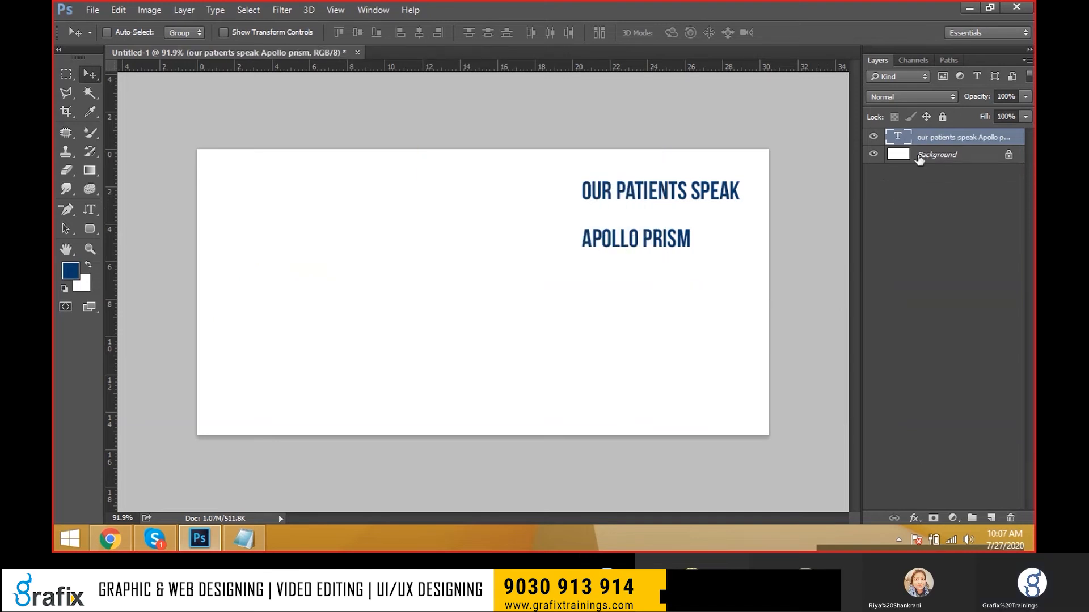
# Cancel deleting the "our patients speak Apollo prism" layer and move its text to the upper-left area of the canvas
pyautogui.click(1010, 518)
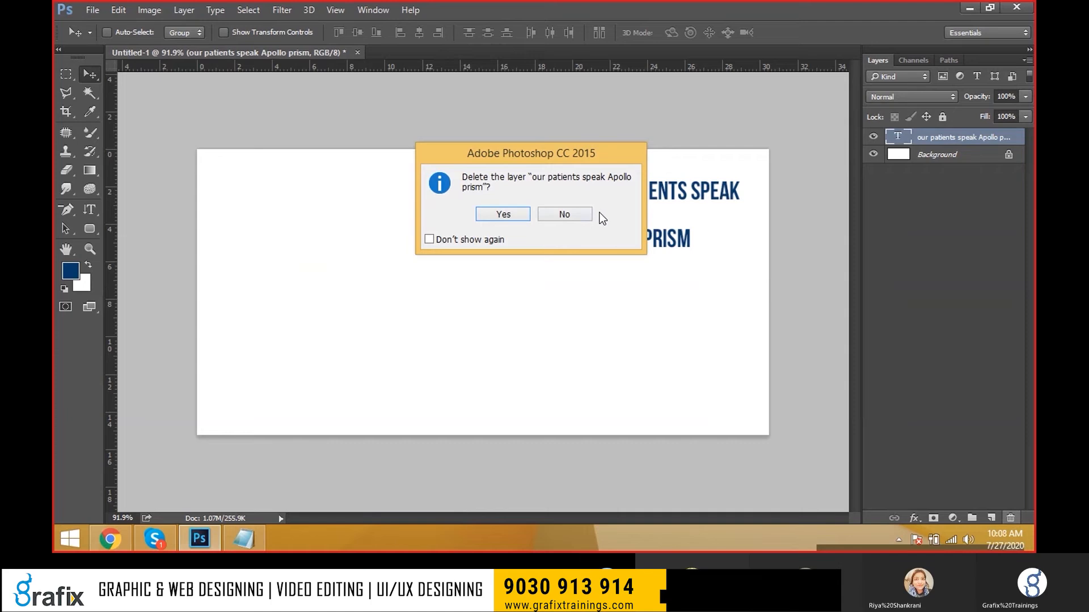
pyautogui.press('Escape')
pyautogui.rightClick(689, 197)
pyautogui.click(696, 204)
pyautogui.moveTo(697, 204); pyautogui.dragTo(338, 203)
pyautogui.press('t')
pyautogui.hotkey('alt', 't')
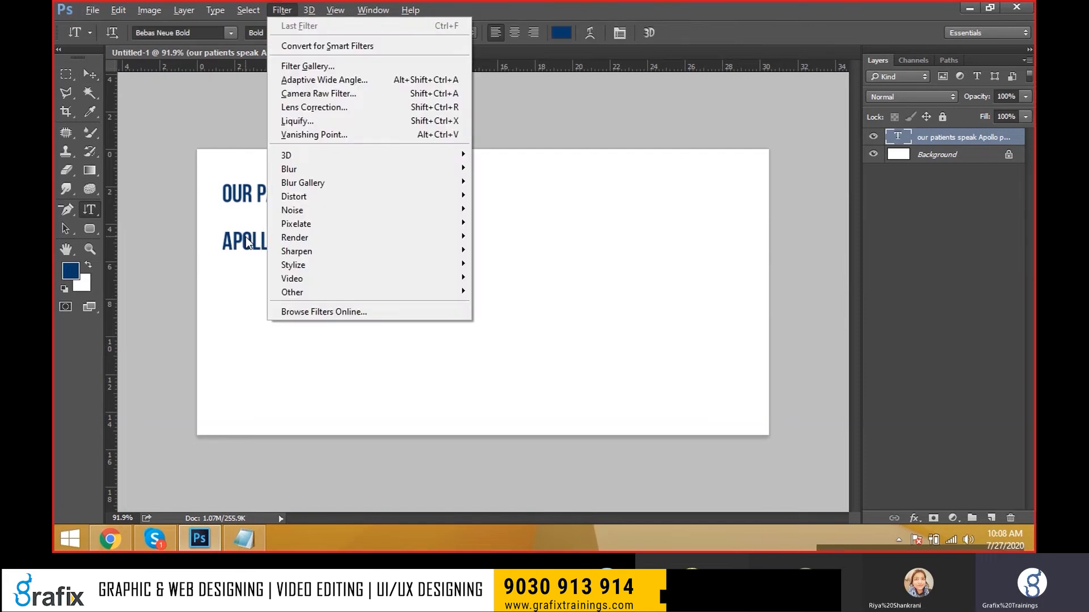
pyautogui.click(243, 205)
pyautogui.write('t')
pyautogui.hotkey('ctrl', 'z')
pyautogui.moveTo(223, 200); pyautogui.dragTo(407, 245)
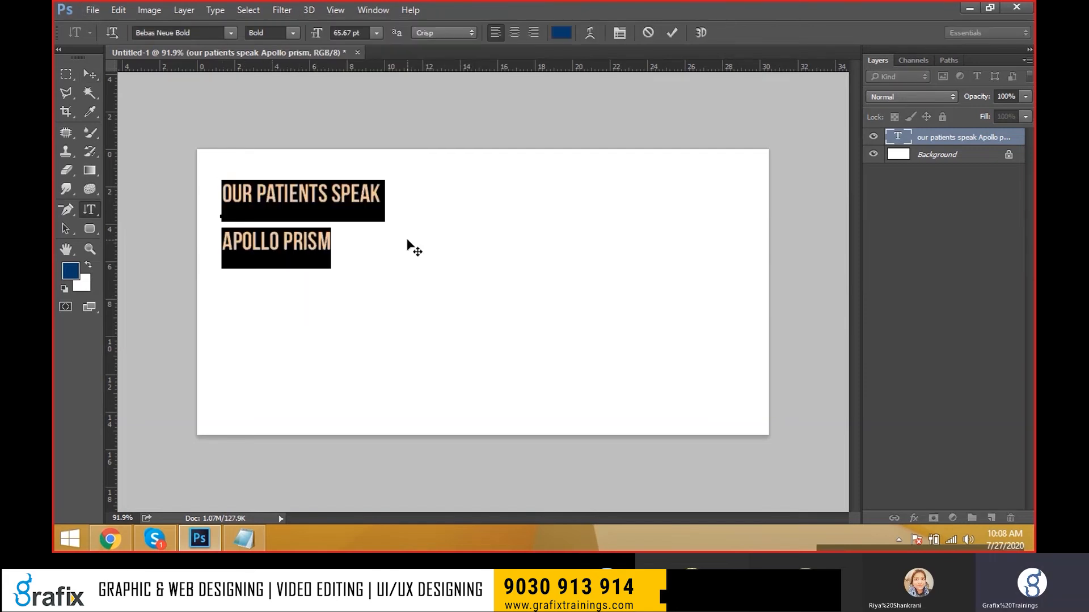
pyautogui.hotkey('ctrl', 'Return')
# Delete the "our patients speak Apollo prism" text layer so only the Background remains
pyautogui.press('v')
pyautogui.press('Delete')
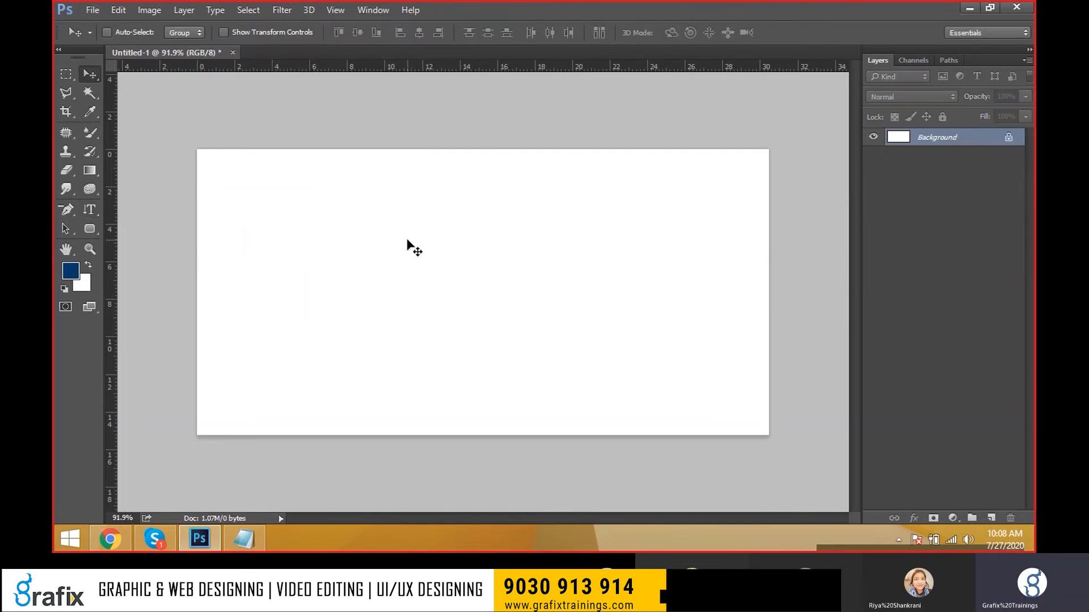
# Add one line of horizontal filler text starting "DDFSADGDSGS" near the canvas's upper-left corner, long enough to run past the opposite edge
pyautogui.hotkey('alt', 'Tab')
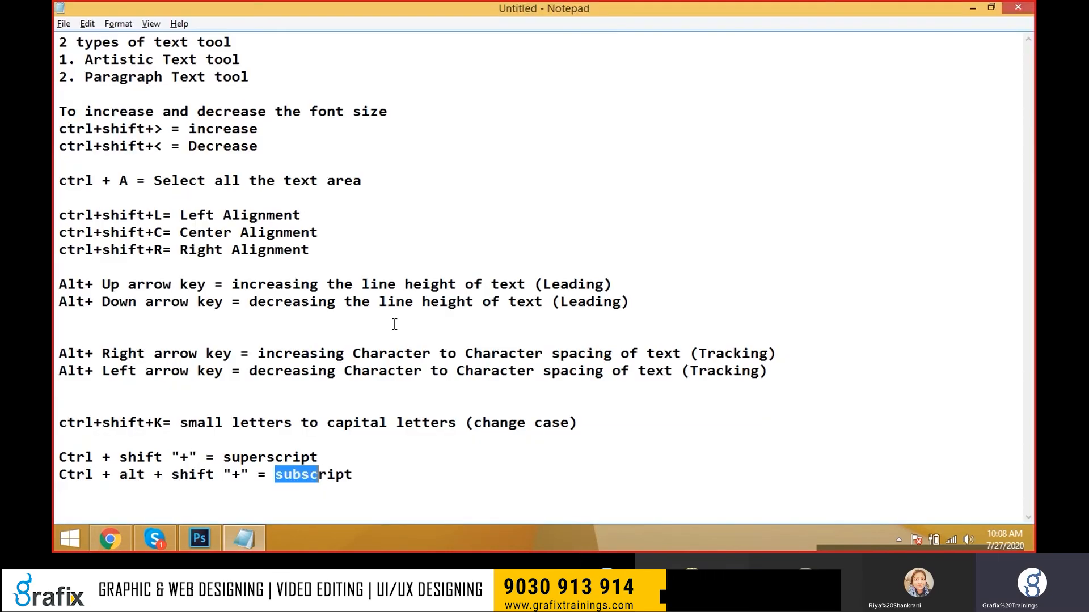
pyautogui.hotkey('alt', 'Tab')
pyautogui.rightClick(90, 210)
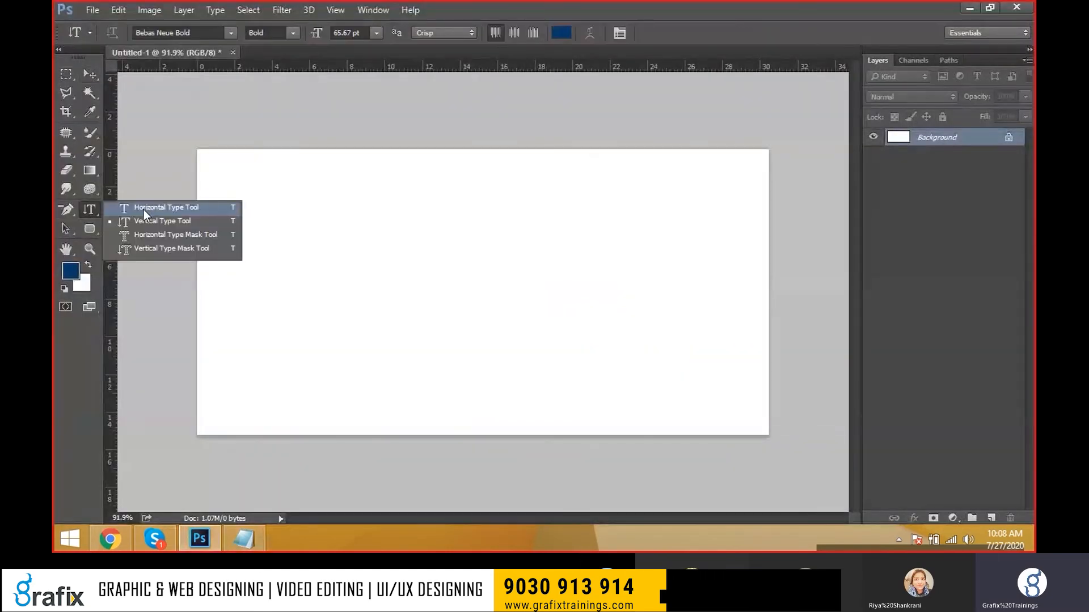
pyautogui.click(143, 208)
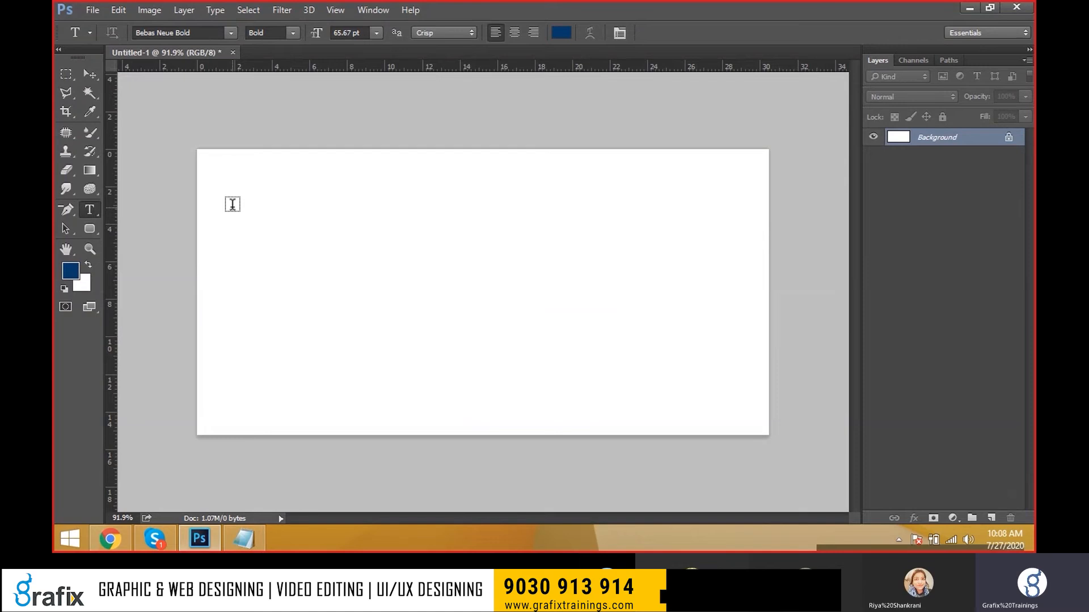
pyautogui.click(232, 205)
pyautogui.write('DDFSADGDSGSDAGASFASFSFASS')
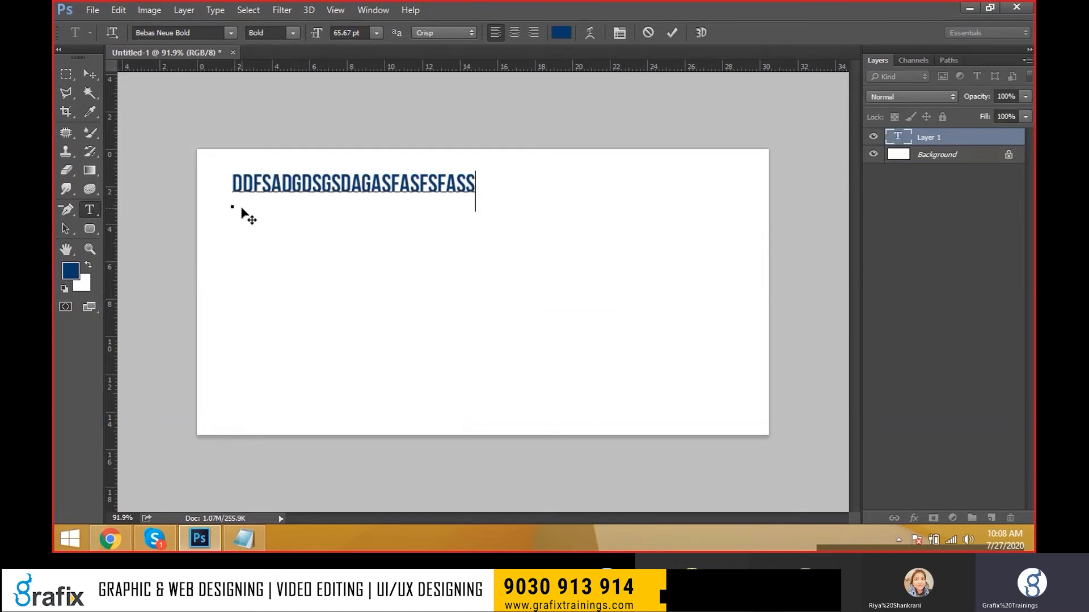
pyautogui.write('FASDFSADFASDFASDFSDFSDKFJSLKFKL')
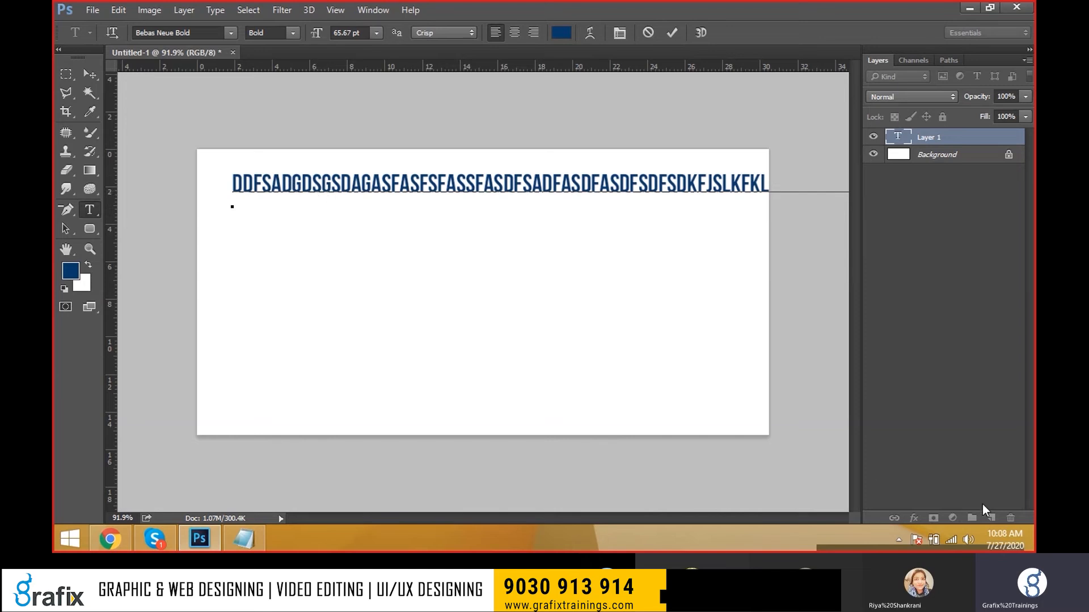
pyautogui.hotkey('ctrl', 'Return')
# Delete the horizontal filler text layer
pyautogui.click(1011, 518)
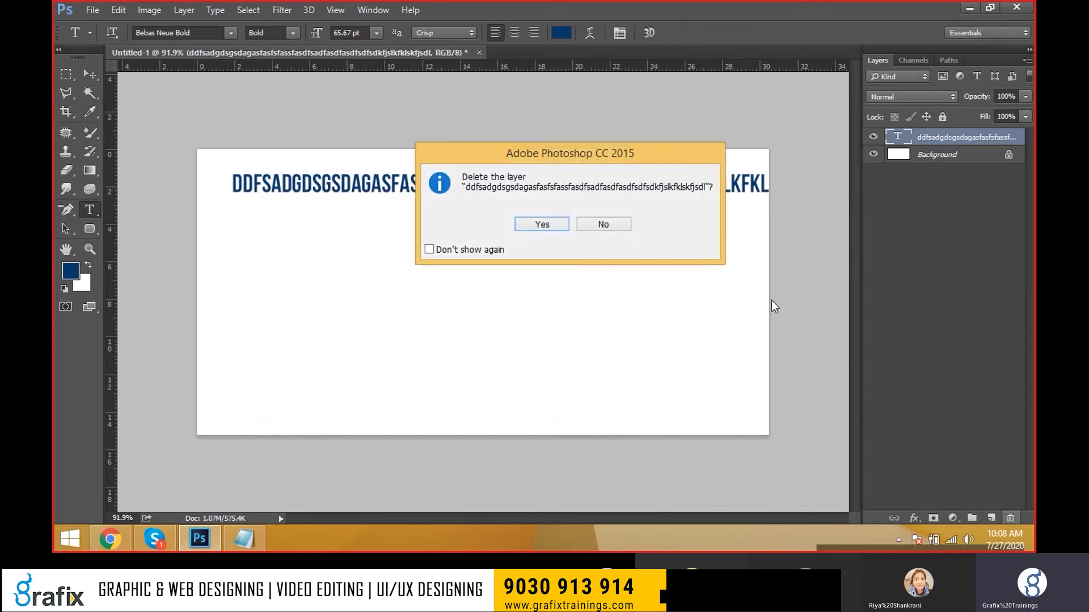
pyautogui.click(541, 225)
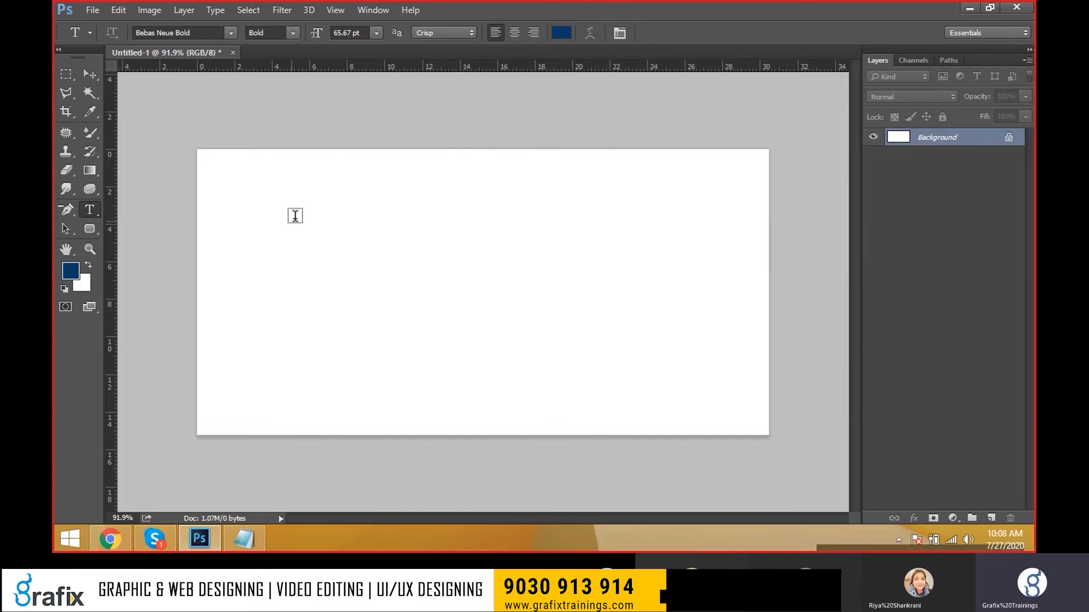
# Create a paragraph text box across the middle of the canvas and fill it with the patient testimonial copied from the Apollo Hospitals web page
pyautogui.moveTo(265, 209); pyautogui.dragTo(656, 359)
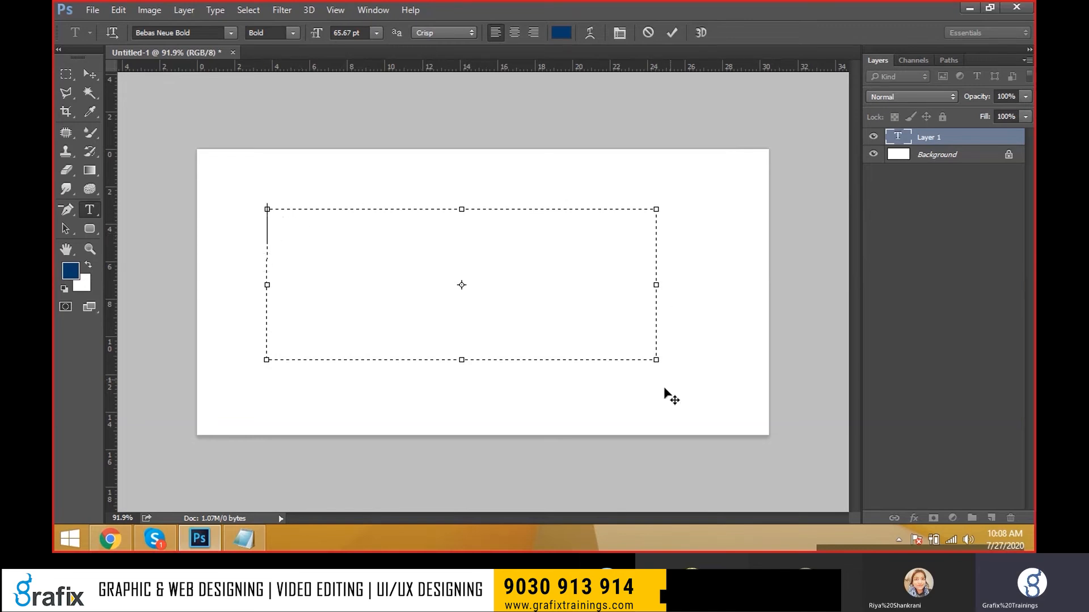
pyautogui.hotkey('alt', 'Tab')
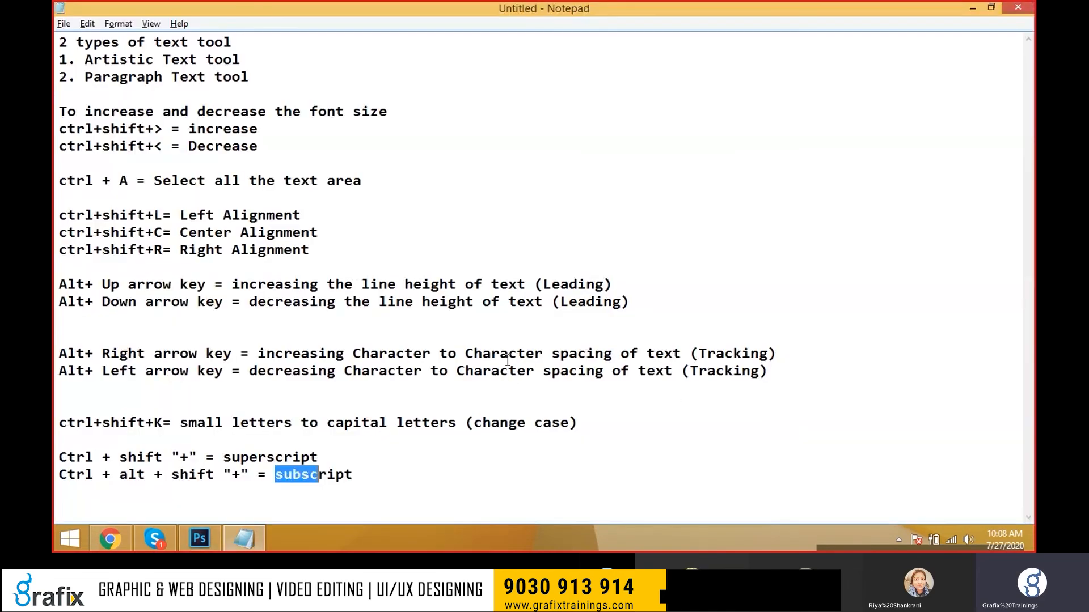
pyautogui.hotkey('alt', 'Tab')
pyautogui.moveTo(260, 359); pyautogui.dragTo(212, 250)
pyautogui.rightClick(245, 262)
pyautogui.click(260, 271)
pyautogui.hotkey('alt', 'Tab')
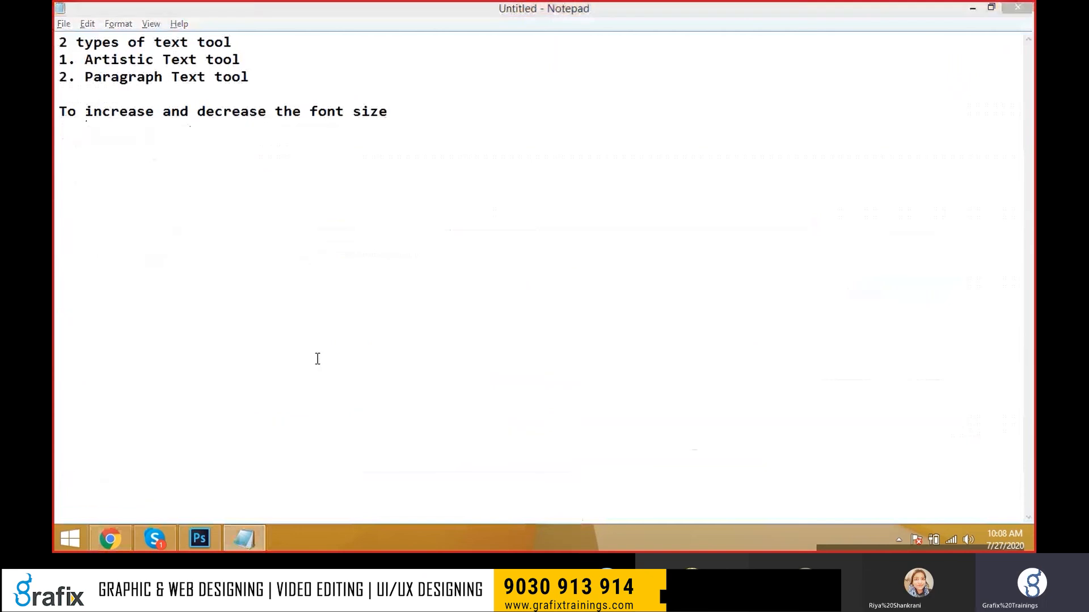
pyautogui.hotkey('alt', 'Tab')
pyautogui.hotkey('ctrl', 'v')
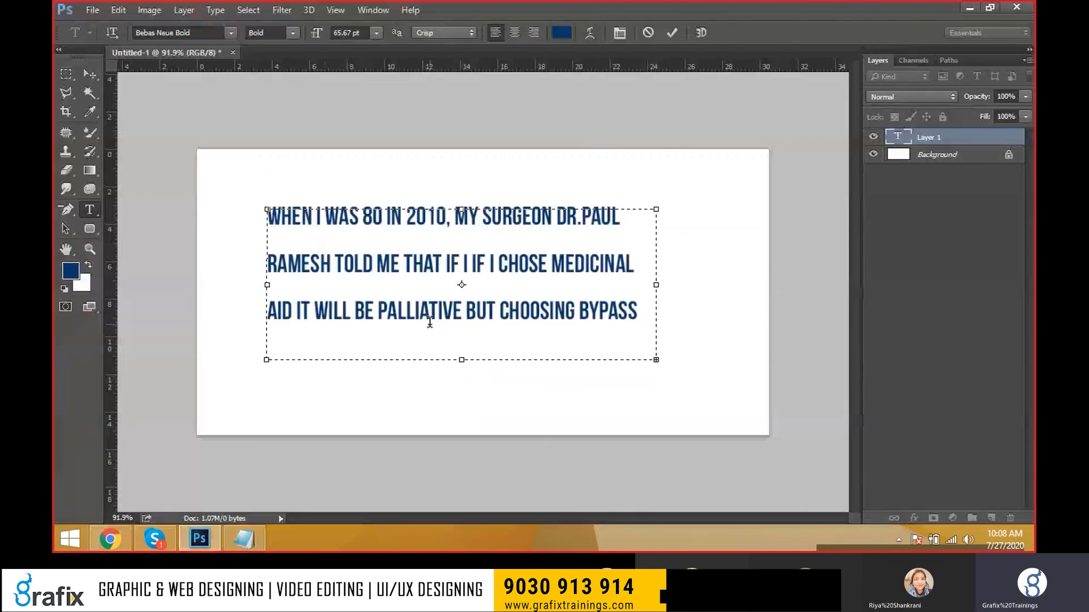
# Set all the testimonial text to Roboto Medium at 30 pt
pyautogui.hotkey('ctrl', 'a')
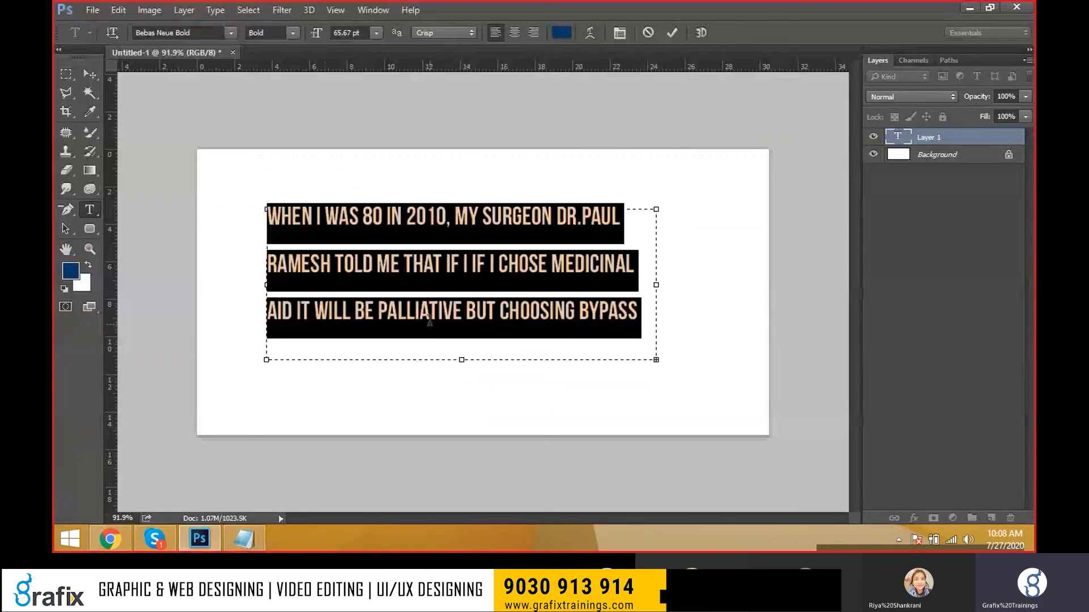
pyautogui.click(204, 33)
pyautogui.write('robo')
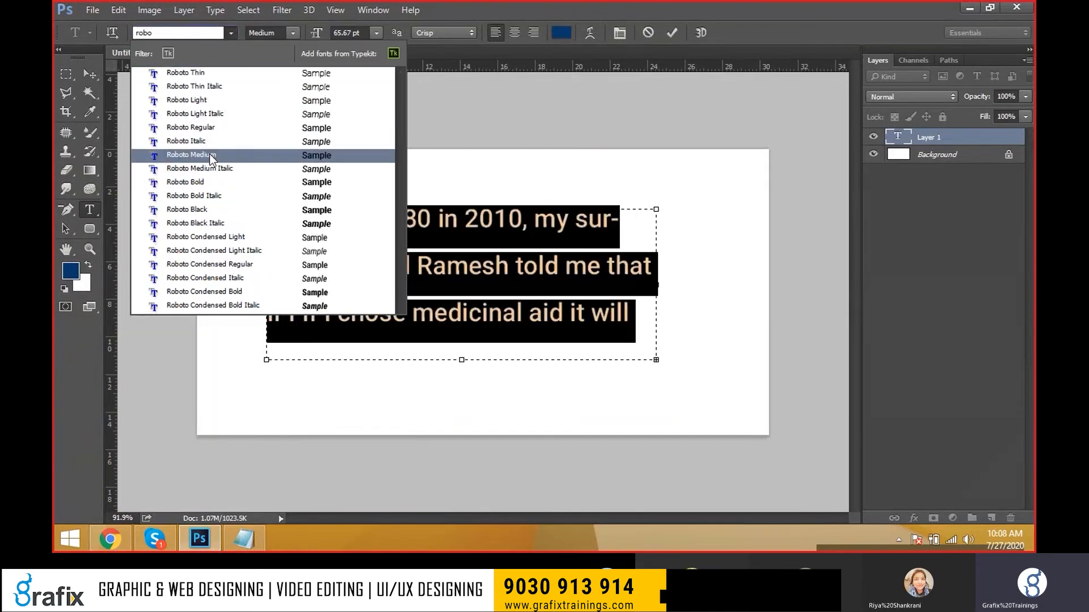
pyautogui.click(209, 154)
pyautogui.click(347, 33)
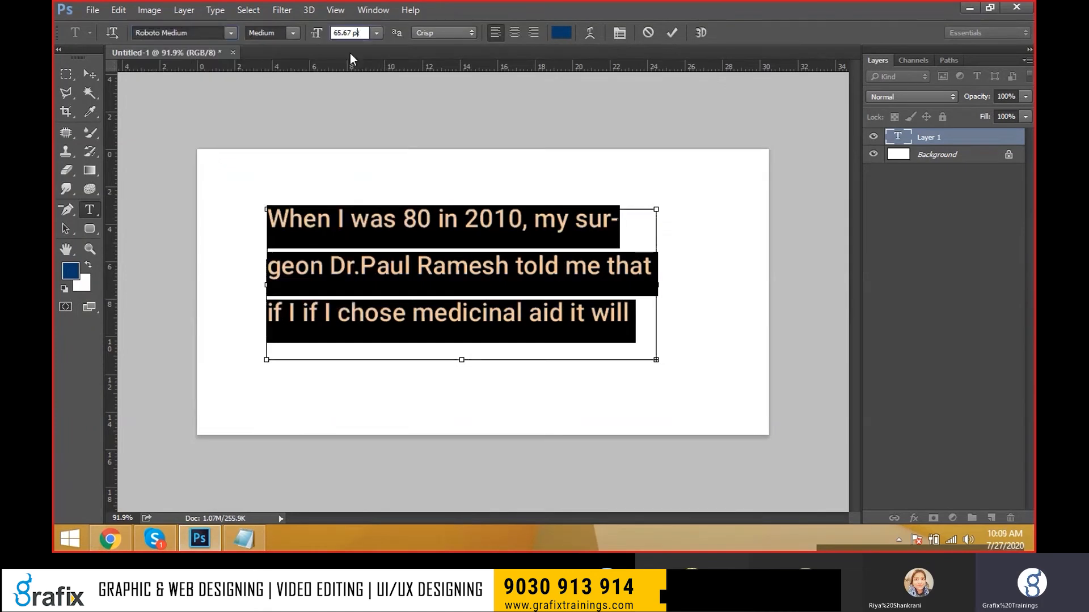
pyautogui.write('30')
pyautogui.press('Return')
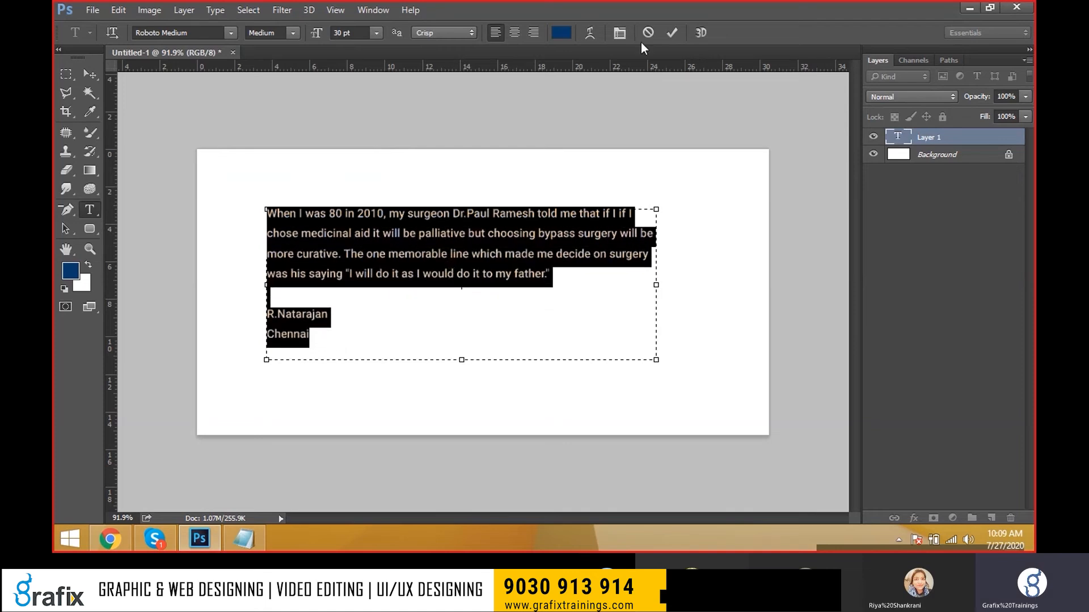
# Set the testimonial's font style to Regular and its leading to Auto
pyautogui.click(626, 34)
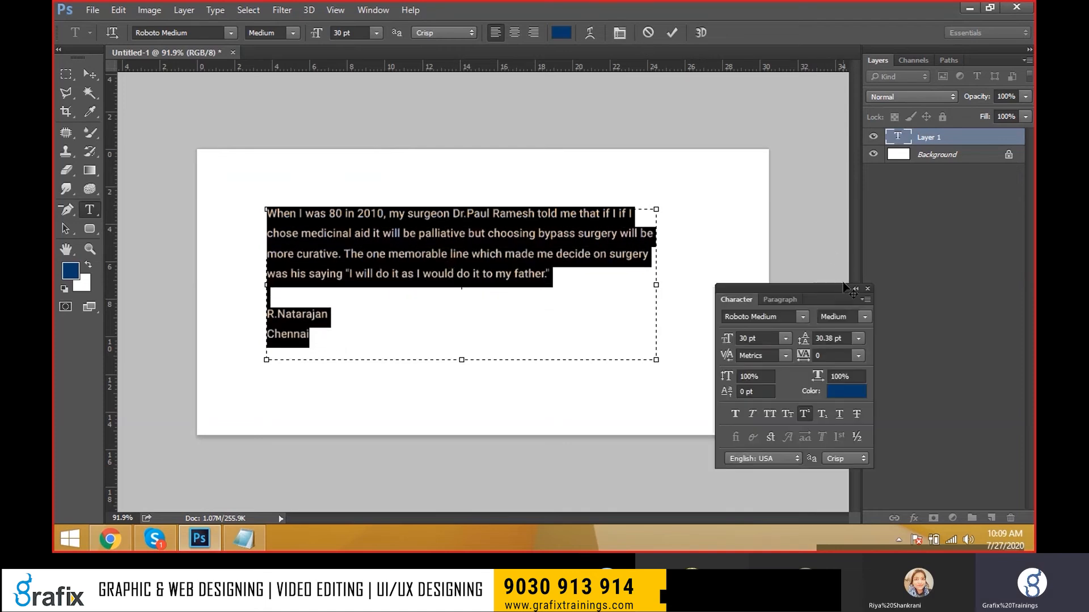
pyautogui.click(866, 318)
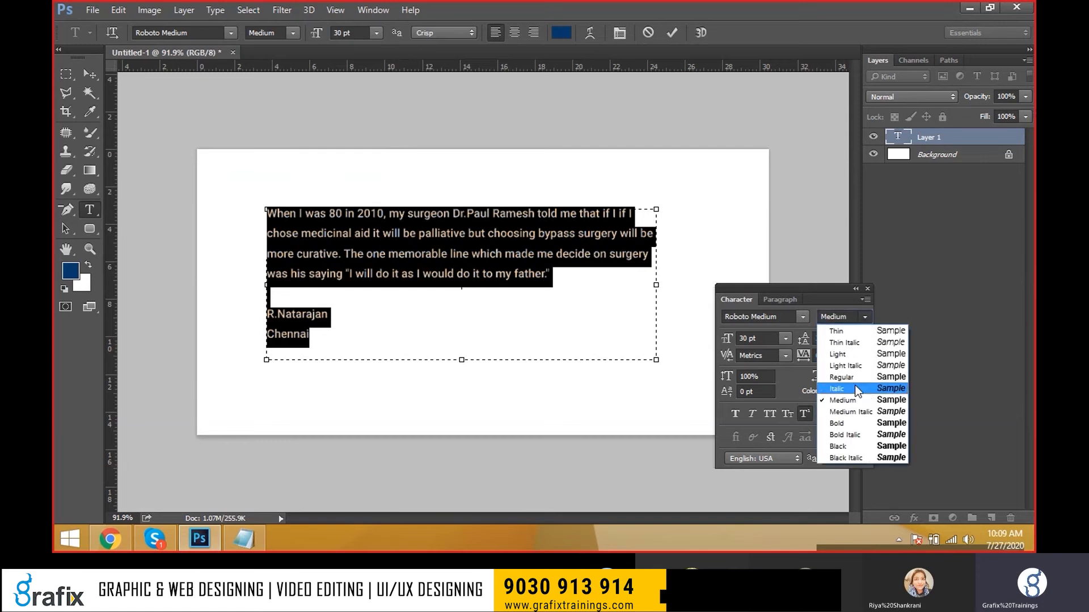
pyautogui.click(850, 377)
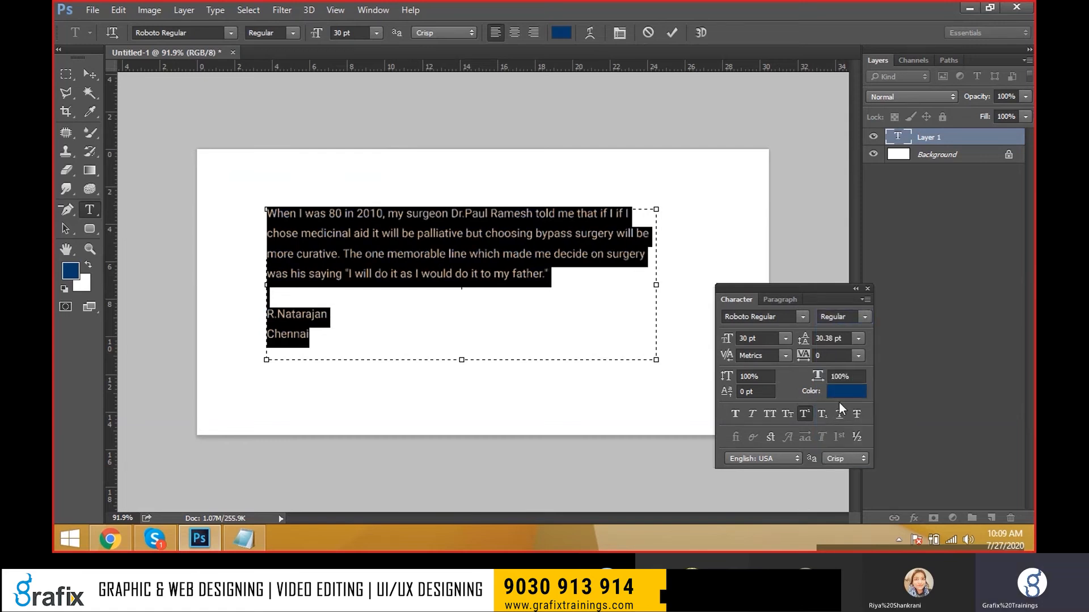
pyautogui.click(857, 339)
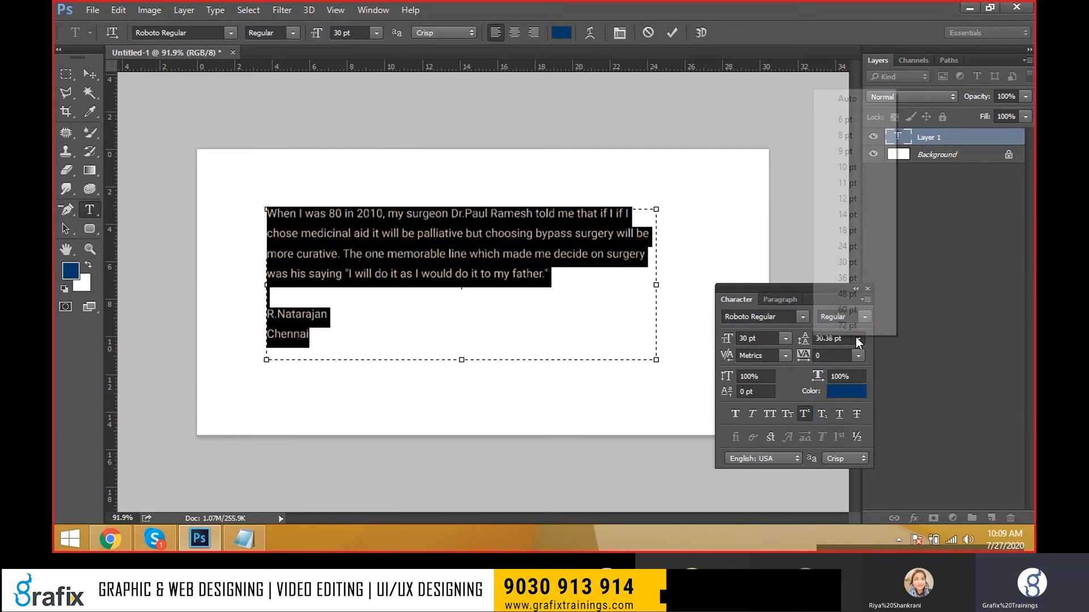
pyautogui.click(846, 99)
pyautogui.click(420, 265)
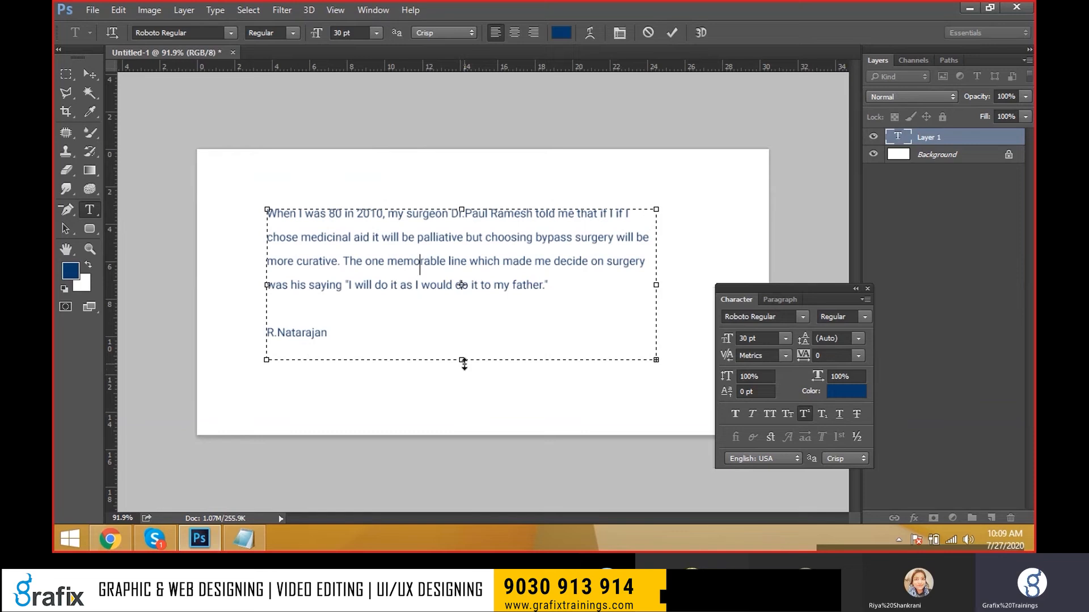
# Extend the text box downward to fit all lines and colour the whole text black (000000)
pyautogui.moveTo(463, 365); pyautogui.dragTo(447, 406)
pyautogui.click(579, 317)
pyautogui.hotkey('ctrl', 'a')
pyautogui.click(846, 392)
pyautogui.moveTo(636, 334); pyautogui.dragTo(577, 333)
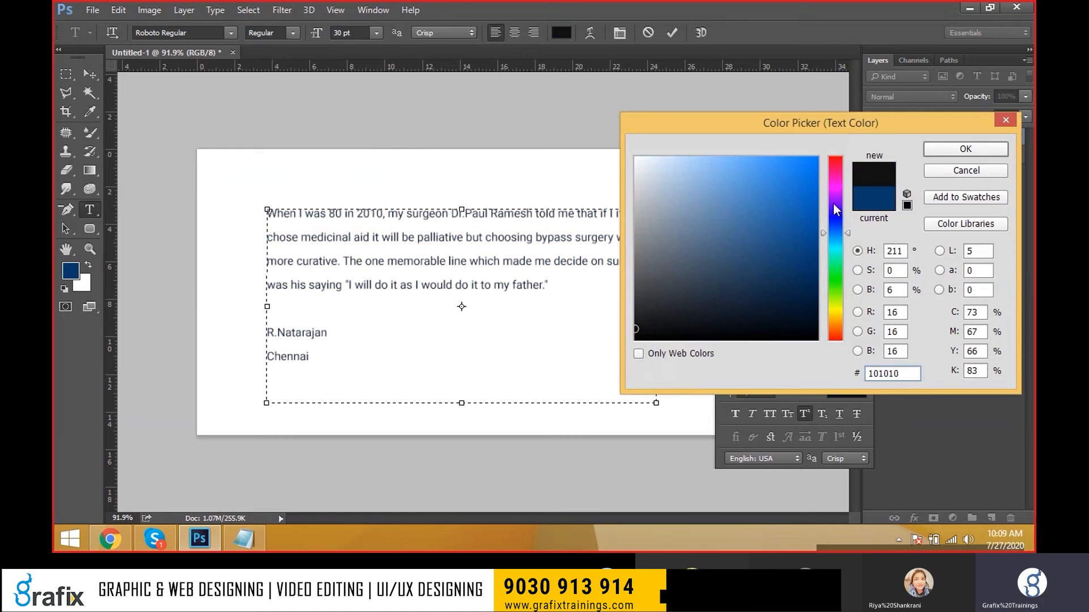
pyautogui.moveTo(650, 311); pyautogui.dragTo(591, 357)
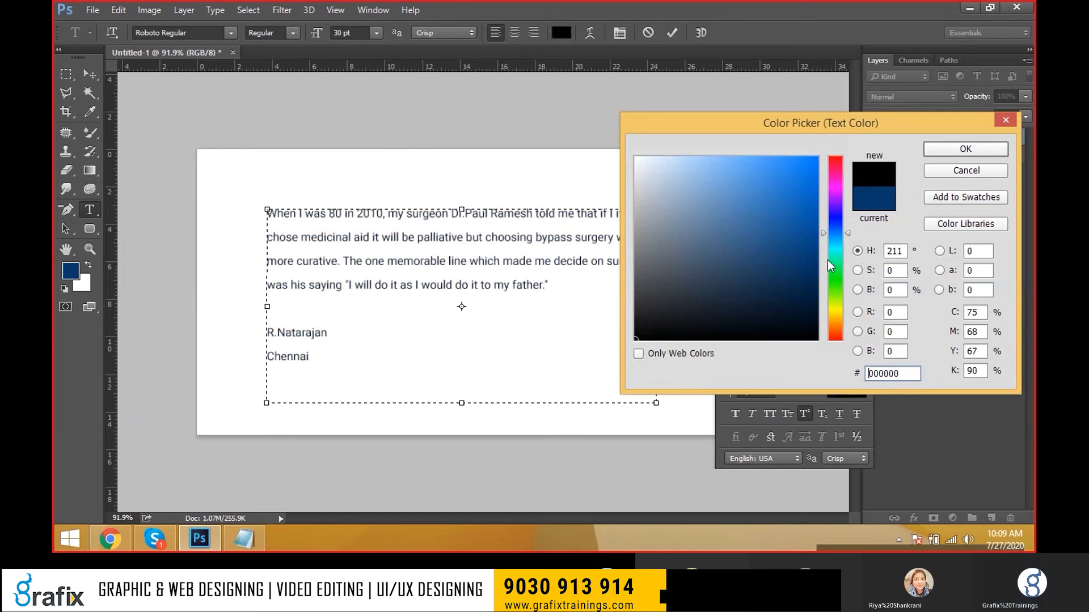
pyautogui.click(940, 150)
# Set the testimonial's font style to Bold and commit the text
pyautogui.click(865, 319)
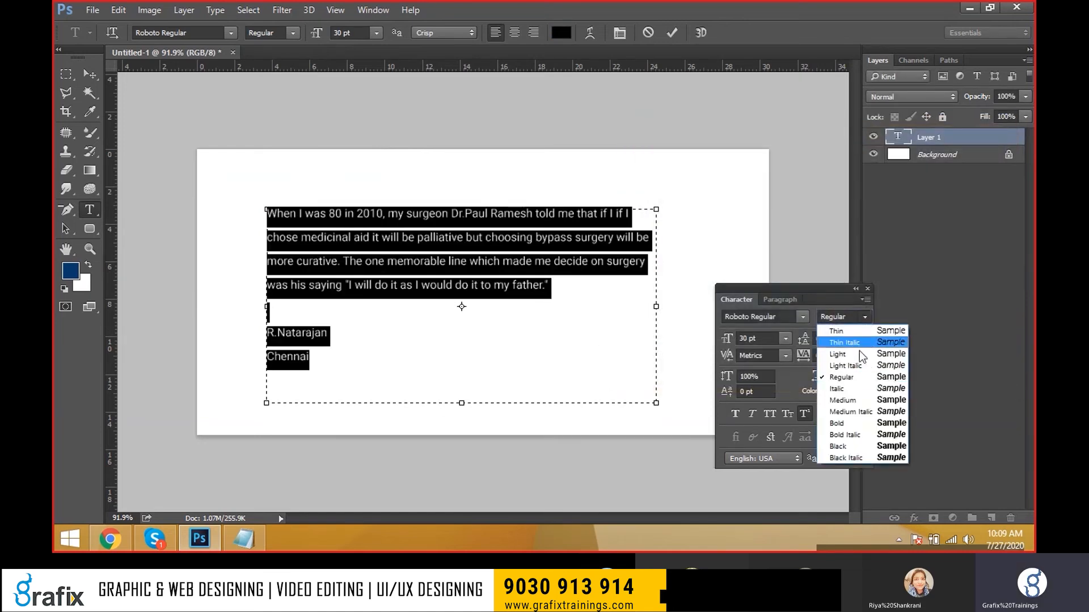
pyautogui.click(838, 423)
pyautogui.click(520, 280)
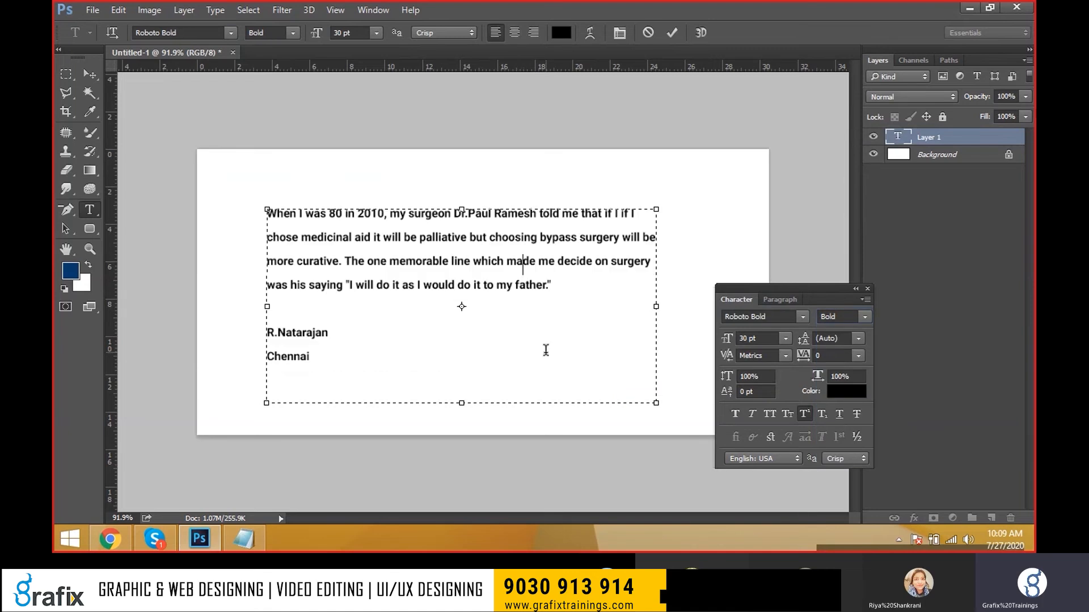
pyautogui.moveTo(379, 370); pyautogui.dragTo(300, 232)
pyautogui.moveTo(330, 357); pyautogui.dragTo(299, 231)
pyautogui.hotkey('ctrl', 'Return')
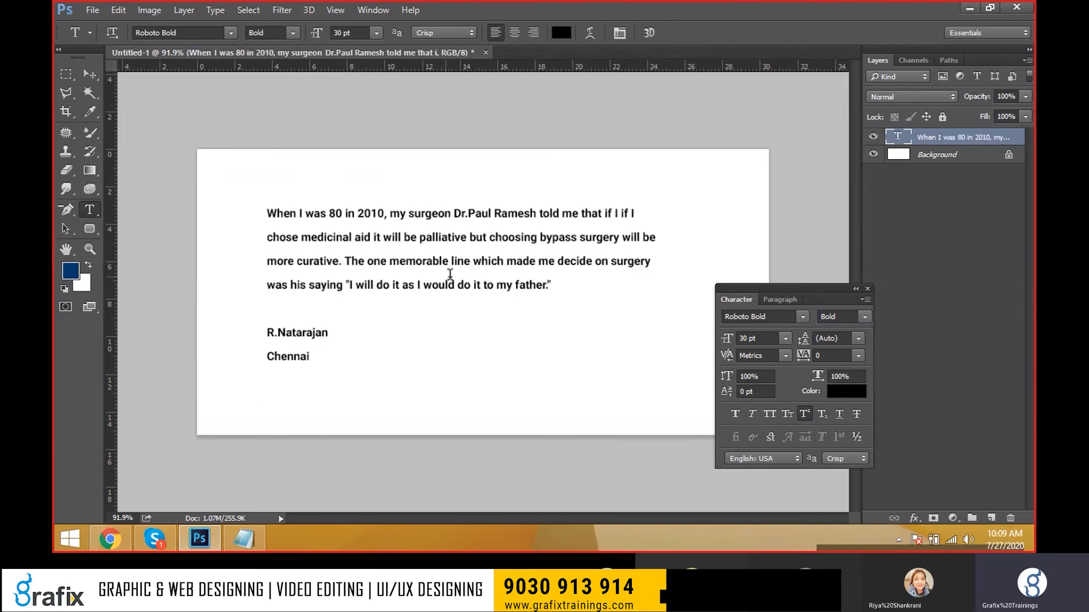
# Try right alignment on the testimonial's main paragraph, and return it to left alignment
pyautogui.click(779, 299)
pyautogui.click(352, 232)
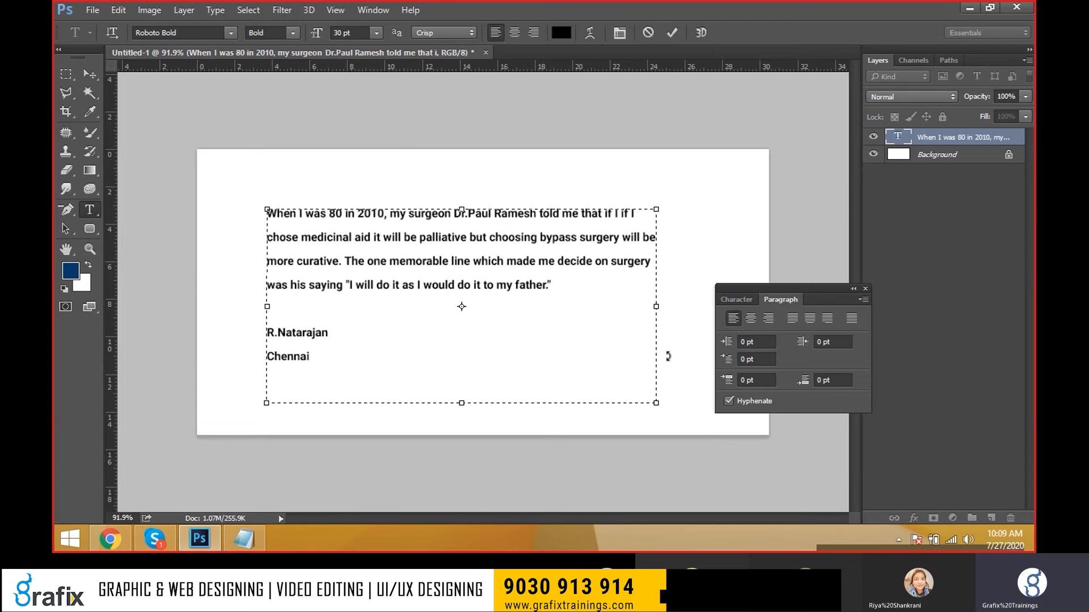
pyautogui.click(757, 321)
pyautogui.click(767, 320)
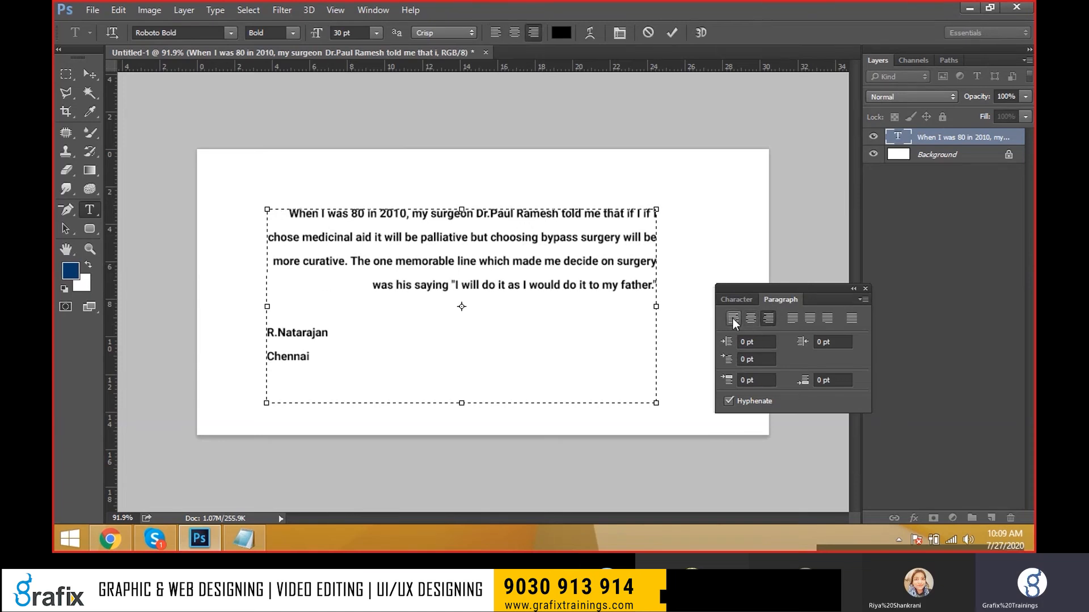
pyautogui.click(733, 317)
# Duplicate the testimonial's main paragraph directly after its closing quotation mark and commit the text
pyautogui.moveTo(552, 285); pyautogui.dragTo(266, 214)
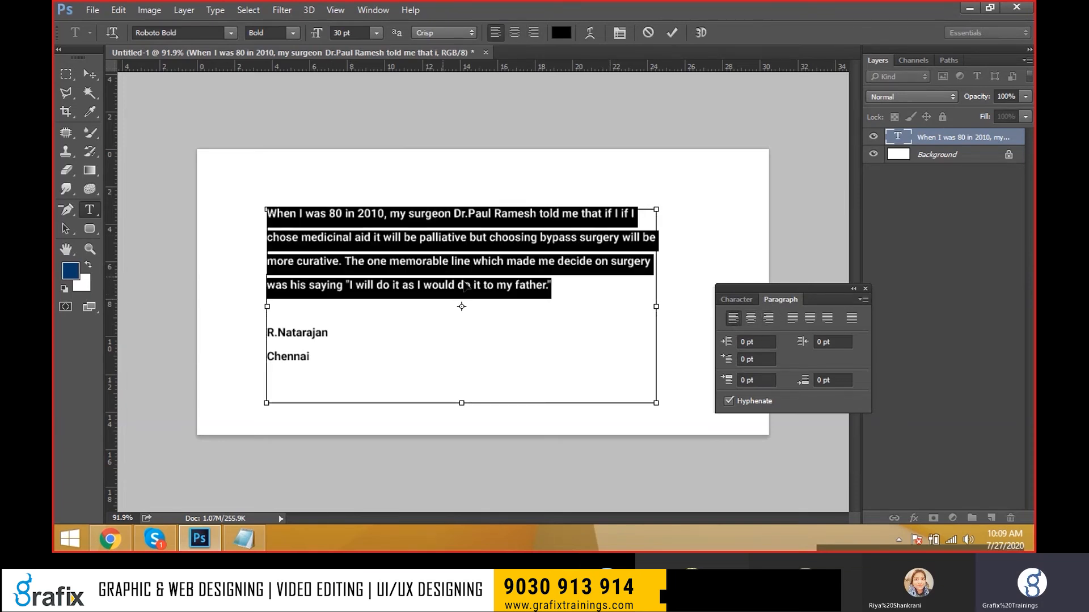
pyautogui.hotkey('ctrl', 'c')
pyautogui.click(564, 293)
pyautogui.hotkey('ctrl', 'v')
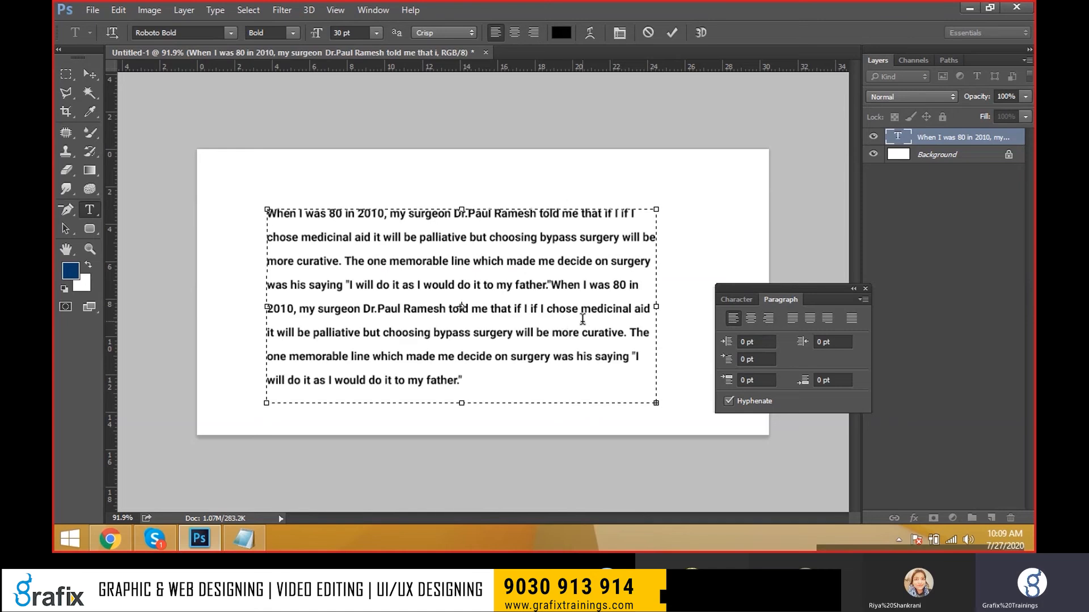
pyautogui.hotkey('ctrl', 'Return')
# Move the text block up and extend its box down to the canvas's bottom edge
pyautogui.press('v')
pyautogui.moveTo(539, 331); pyautogui.dragTo(538, 301)
pyautogui.doubleClick(503, 279)
pyautogui.moveTo(461, 371); pyautogui.dragTo(458, 437)
# Apply tracking 0 and Auto leading to the whole testimonial text
pyautogui.hotkey('ctrl', 'a')
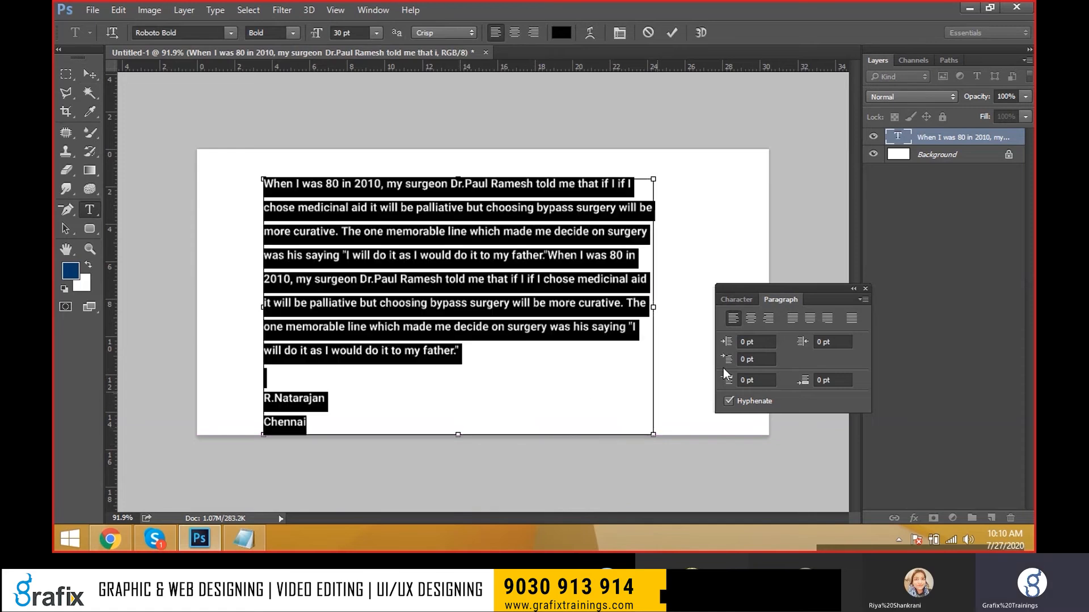
pyautogui.click(739, 302)
pyautogui.click(860, 356)
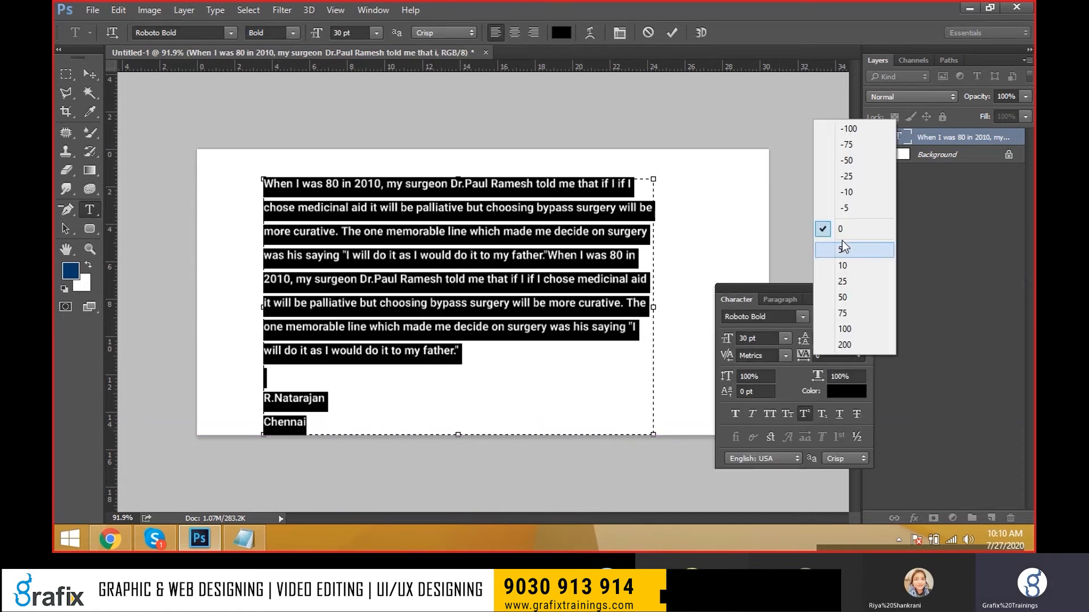
pyautogui.click(842, 229)
pyautogui.click(858, 339)
pyautogui.click(835, 99)
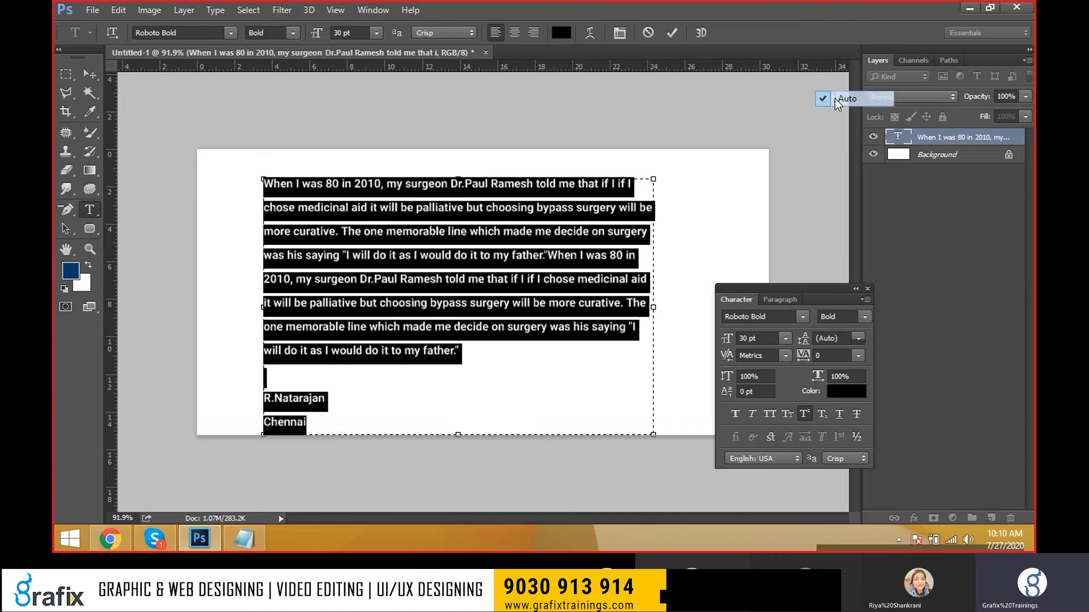
pyautogui.click(548, 278)
pyautogui.hotkey('ctrl', 'a')
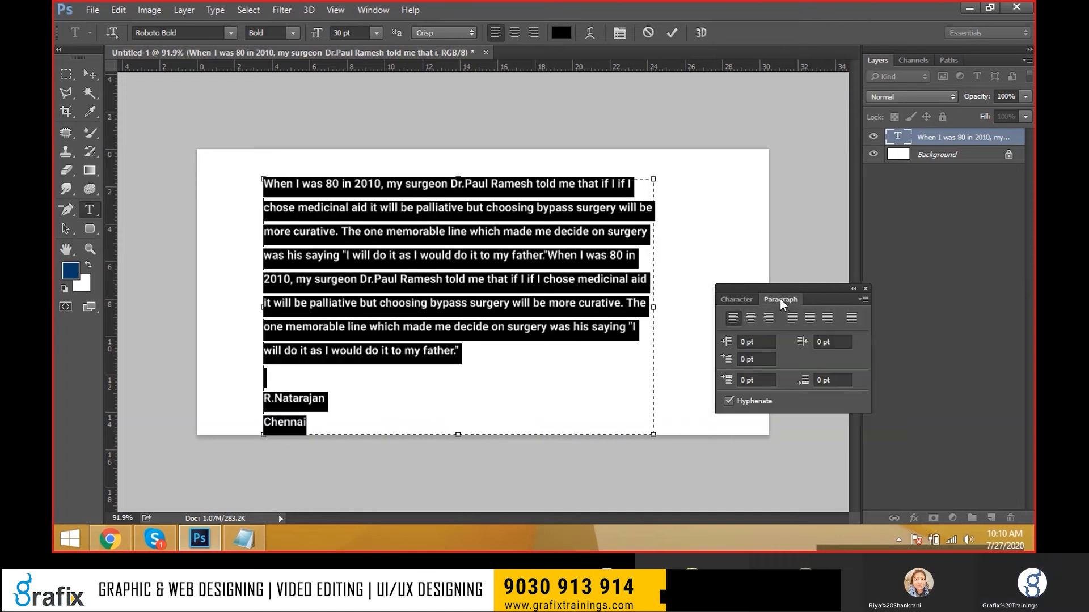
pyautogui.click(547, 336)
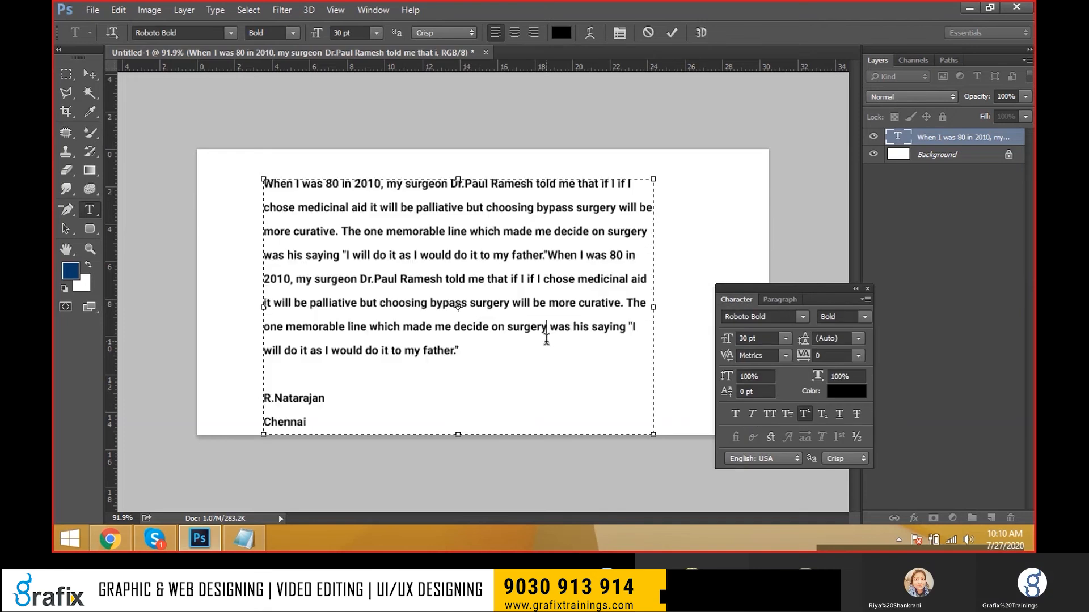
# Tighten the whole testimonial's leading to 30.38 pt and move the text block down and slightly left on the canvas
pyautogui.hotkey('ctrl', 'a')
pyautogui.hotkey('alt', 'Up')
pyautogui.hotkey('alt', 'Up')
pyautogui.hotkey('alt', 'Up')
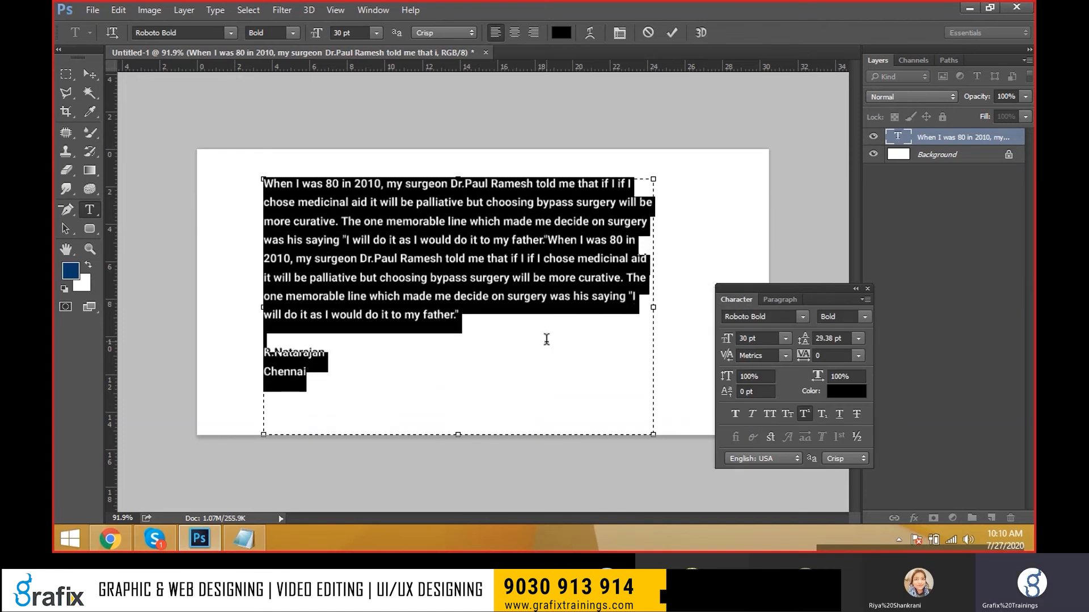
pyautogui.hotkey('alt', 'Down')
pyautogui.hotkey('ctrl', 'Return')
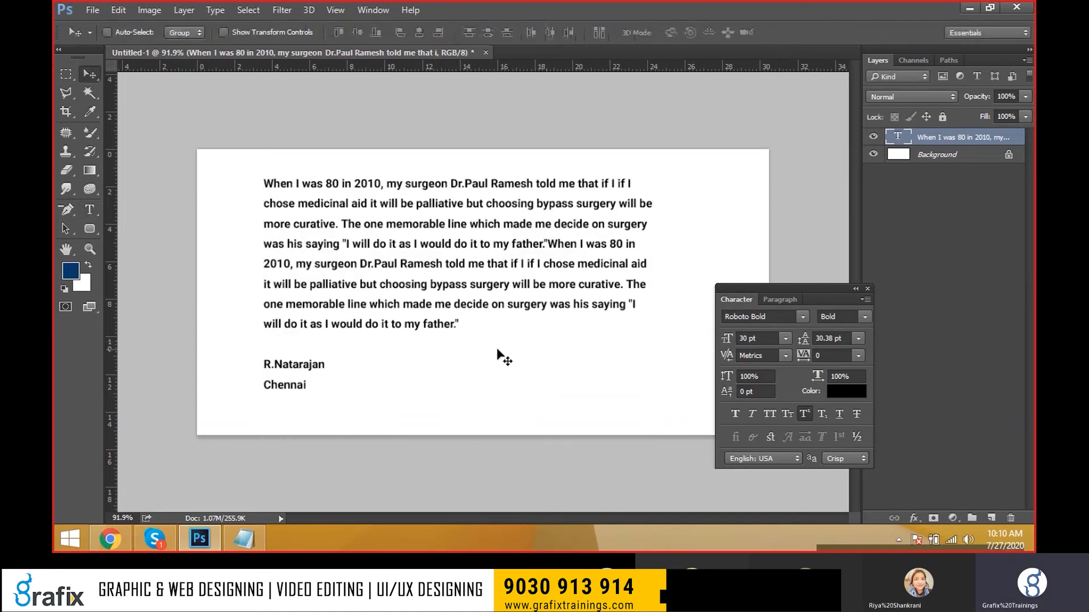
pyautogui.moveTo(407, 377); pyautogui.dragTo(389, 393)
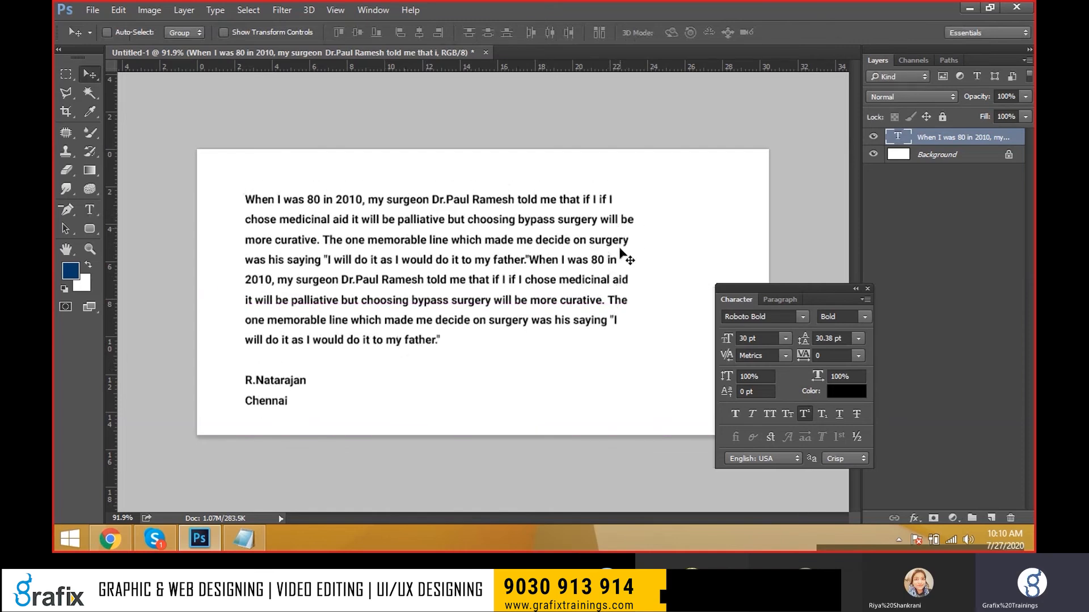
pyautogui.moveTo(566, 278); pyautogui.dragTo(559, 292)
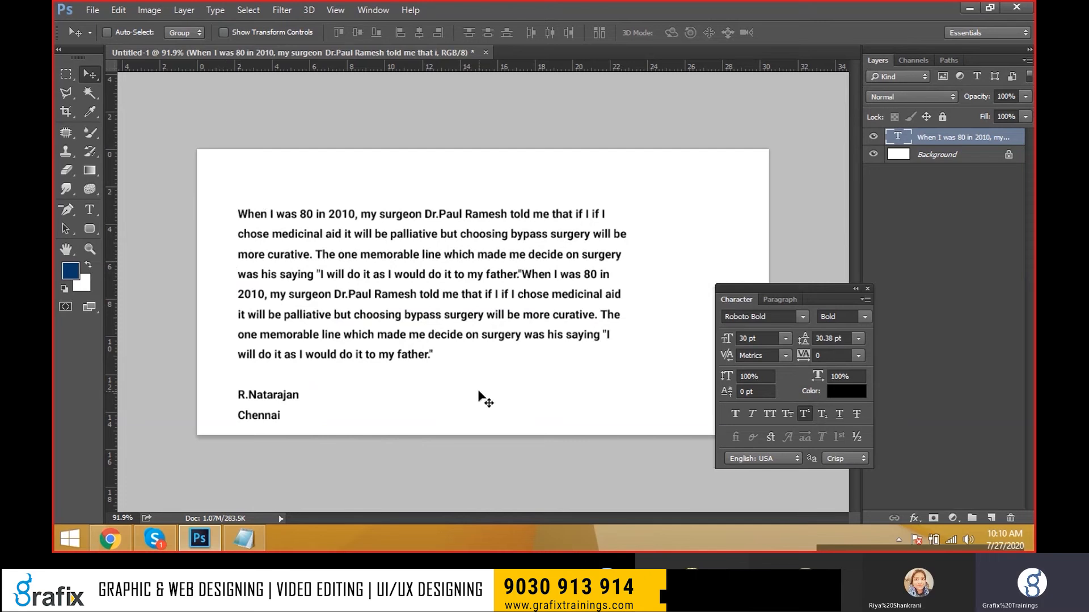
# Start a new text line above the testimonial and, in Chrome, select and copy the "Our patients speak" heading from the Apollo Hospitals page
pyautogui.click(89, 210)
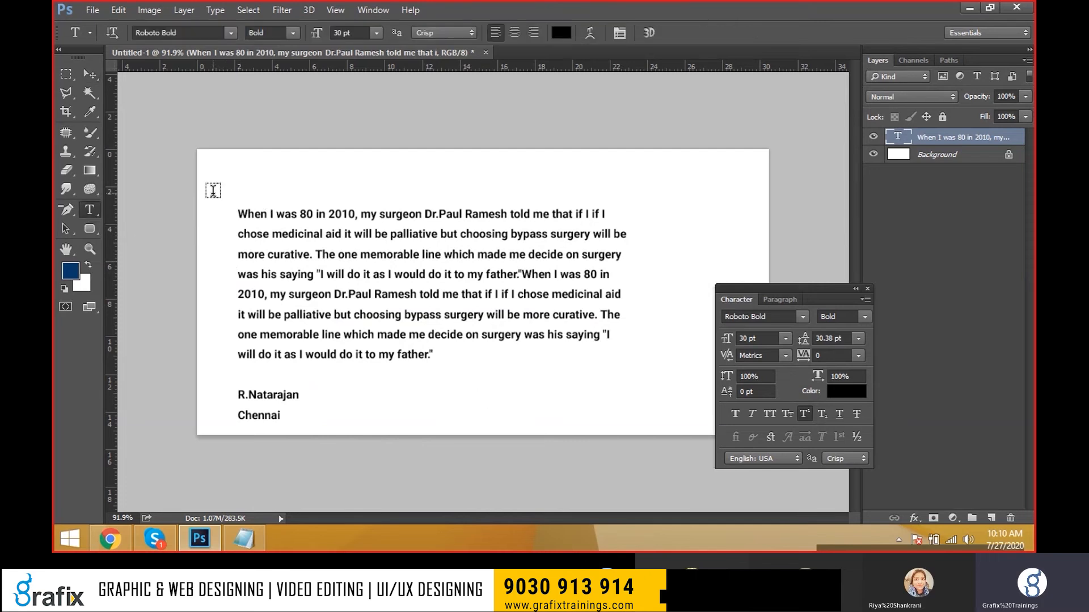
pyautogui.click(241, 184)
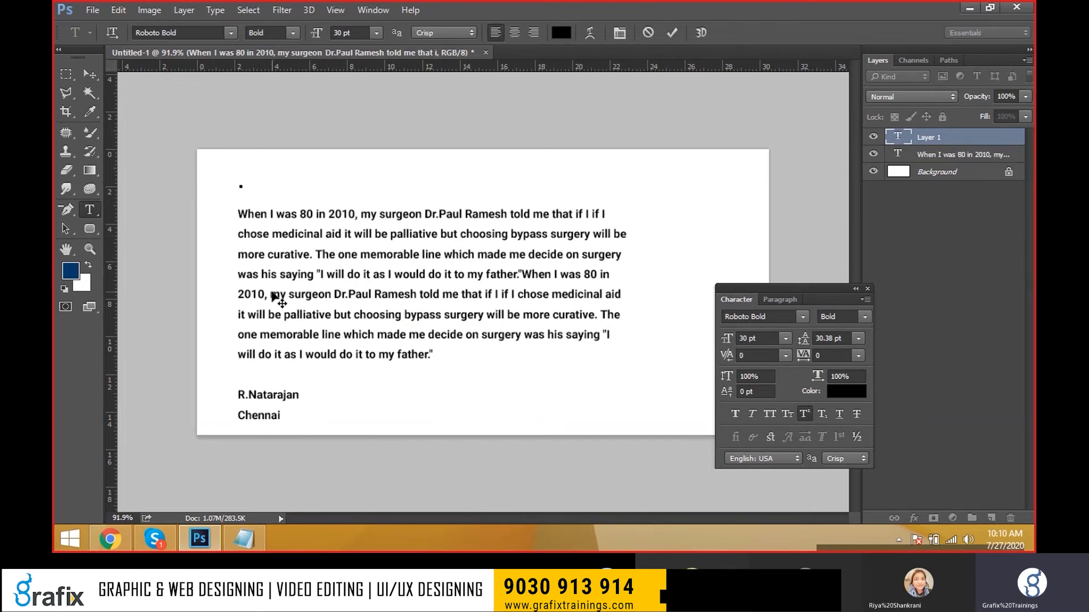
pyautogui.hotkey('alt', 'Tab')
pyautogui.hotkey('alt', 'Tab')
pyautogui.press('Tab')
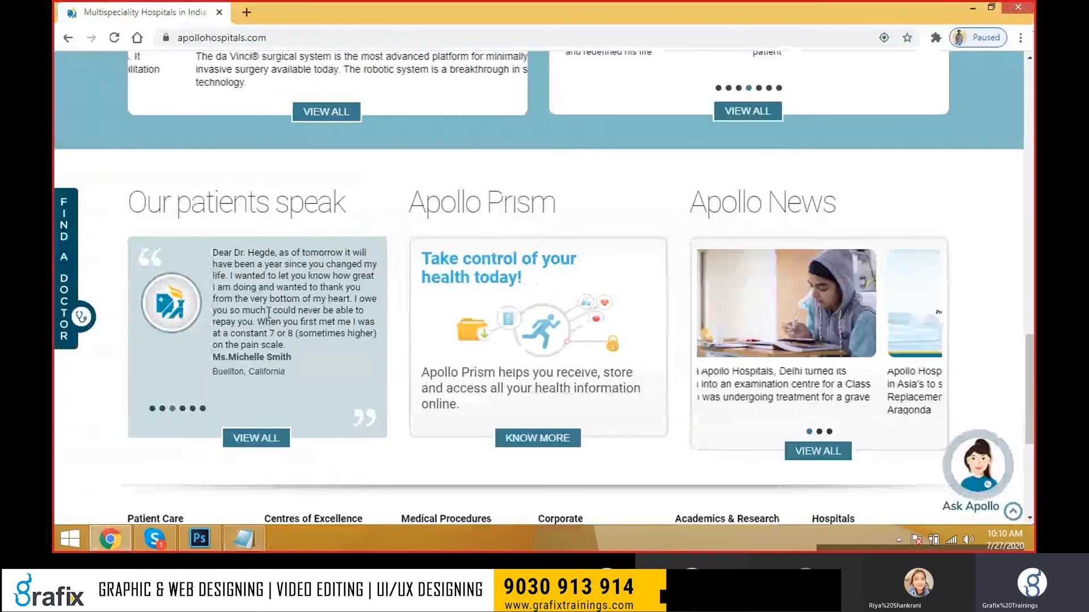
pyautogui.moveTo(132, 201); pyautogui.dragTo(349, 211)
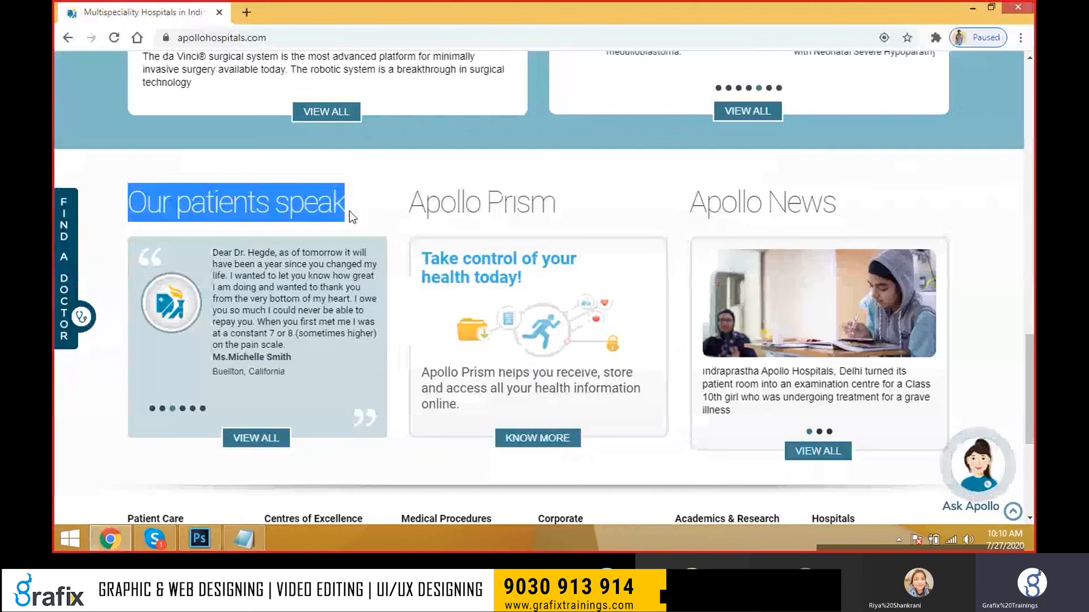
# Return to Photoshop, paste "Our patients speak" into the new text line and commit it
pyautogui.hotkey('alt', 'Tab')
pyautogui.hotkey('alt', 'Tab')
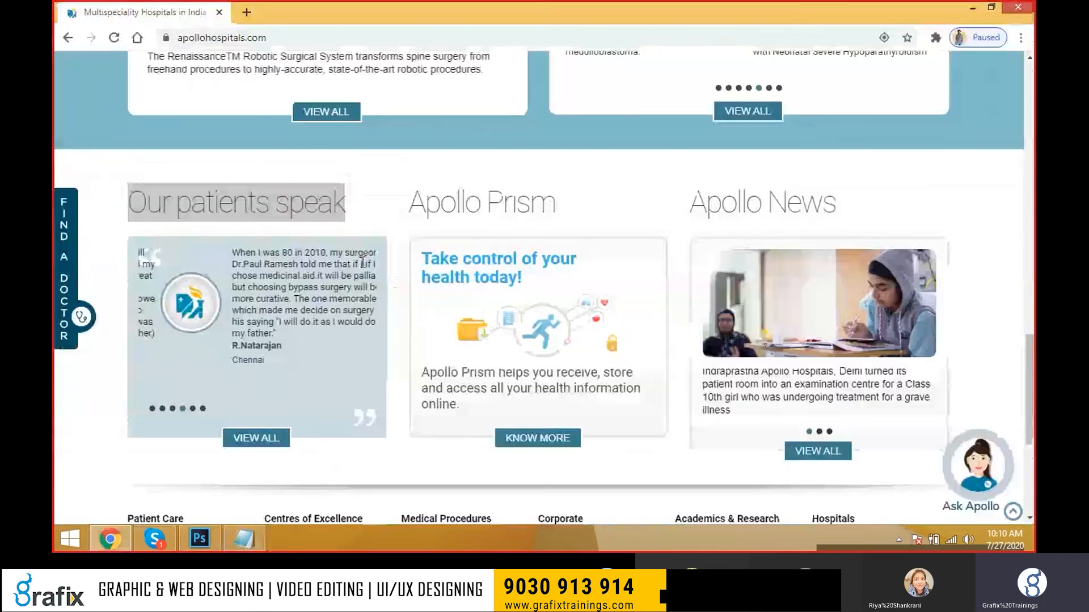
pyautogui.hotkey('alt', 'Tab')
pyautogui.hotkey('alt', 'Tab')
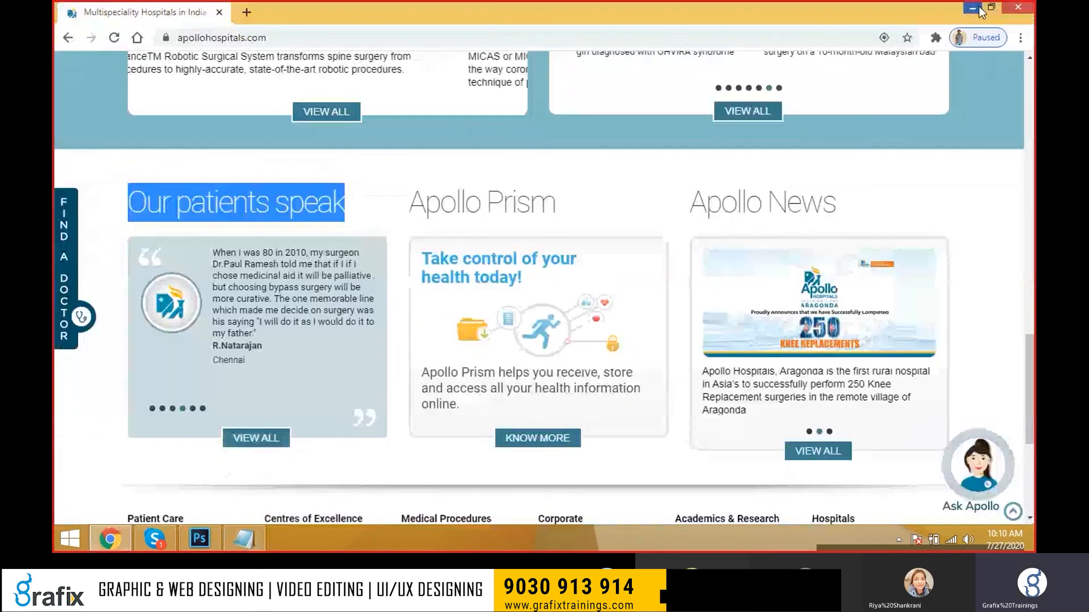
pyautogui.click(973, 9)
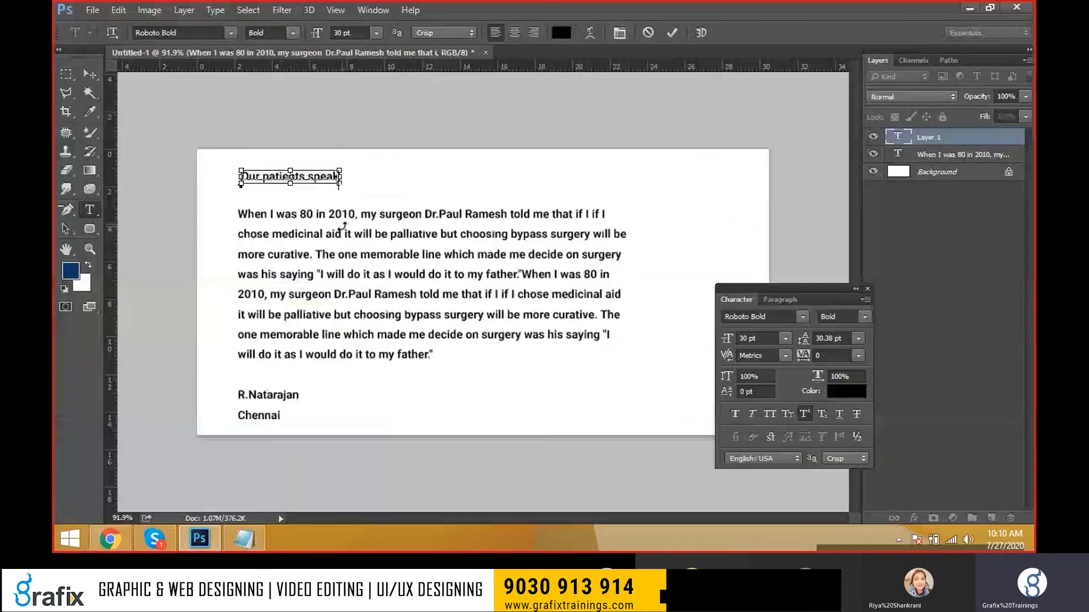
pyautogui.click(97, 78)
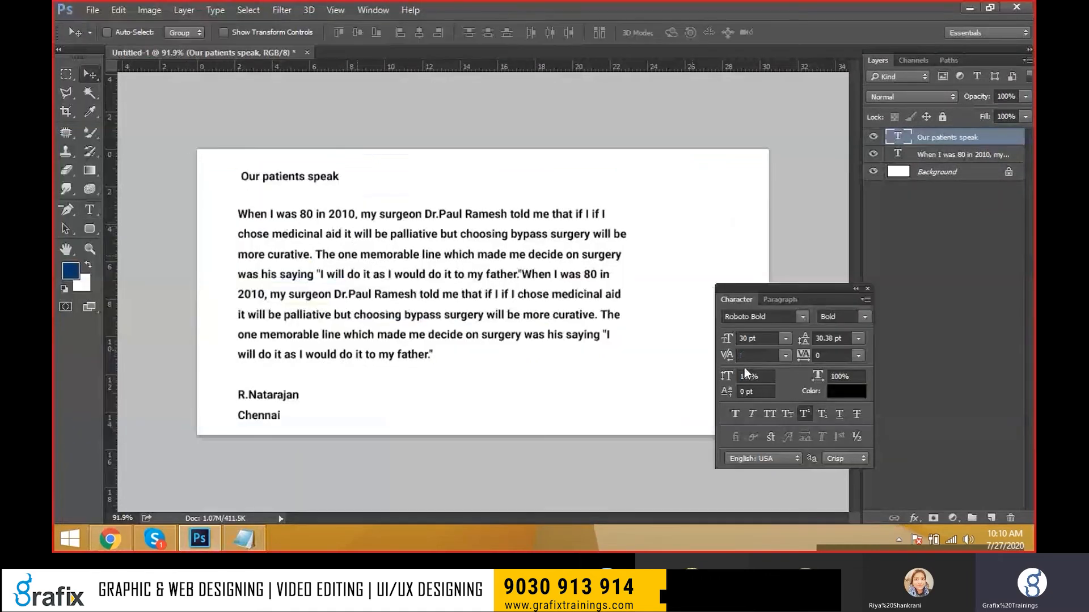
# Set the heading's font size to 70 pt and move it down to sit just above the testimonial
pyautogui.moveTo(762, 338); pyautogui.dragTo(578, 322)
pyautogui.write('6')
pyautogui.press('BackSpace')
pyautogui.write('70')
pyautogui.press('Return')
pyautogui.moveTo(460, 255); pyautogui.dragTo(452, 274)
# Examine the lettering style of the original heading on the Apollo Hospitals page in Chrome and return to Photoshop
pyautogui.hotkey('alt', 'Tab')
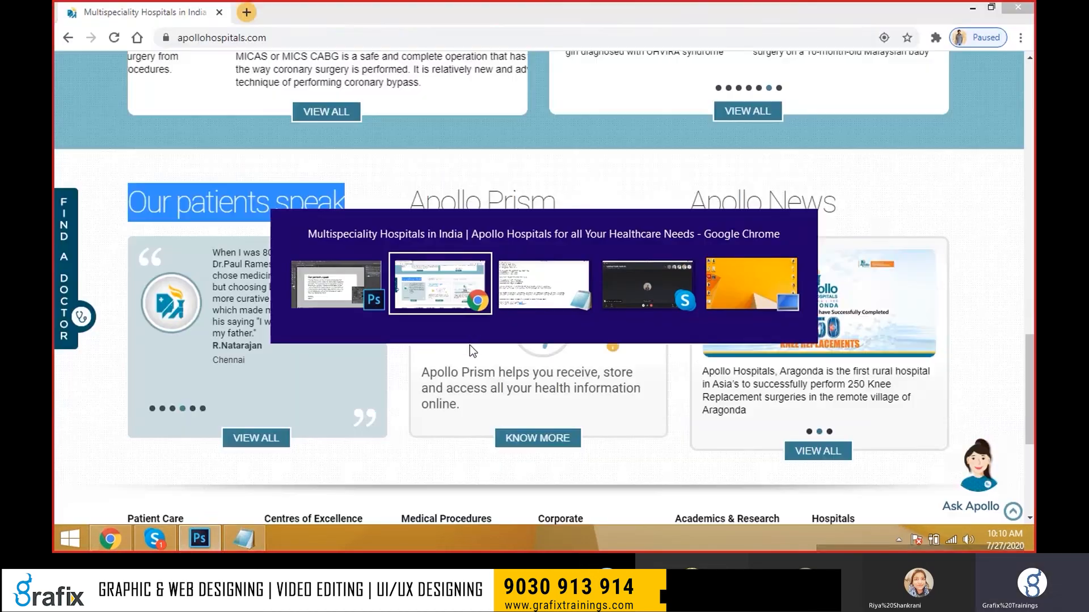
pyautogui.click(132, 200)
pyautogui.moveTo(133, 201); pyautogui.dragTo(346, 203)
pyautogui.click(130, 221)
pyautogui.hotkey('alt', 'Tab')
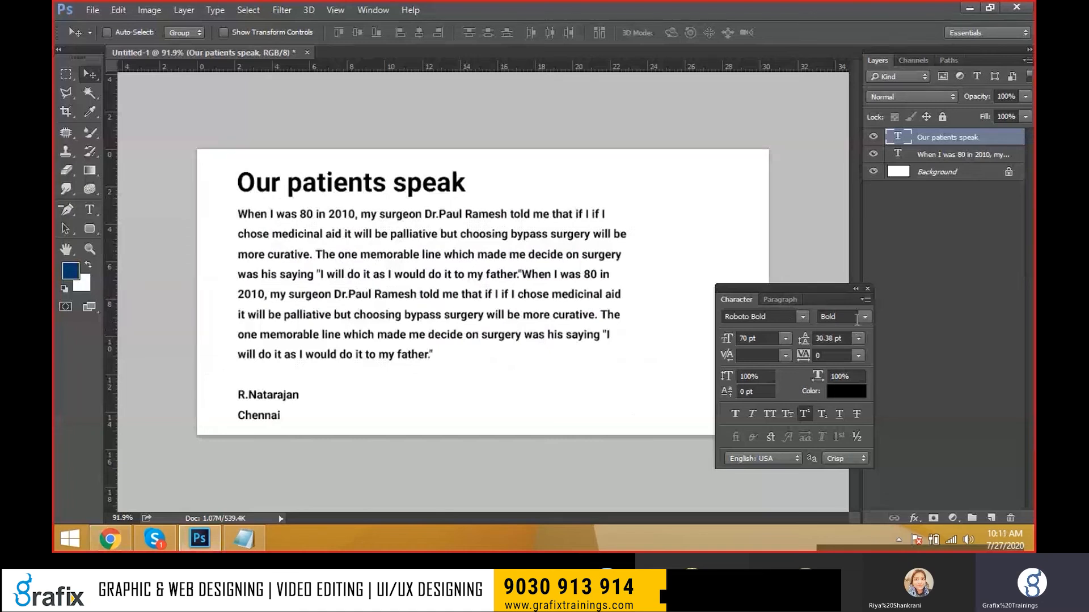
# Try the Thin style on the heading, settle on Light, and nudge it slightly to line up with the testimonial
pyautogui.click(862, 316)
pyautogui.click(860, 332)
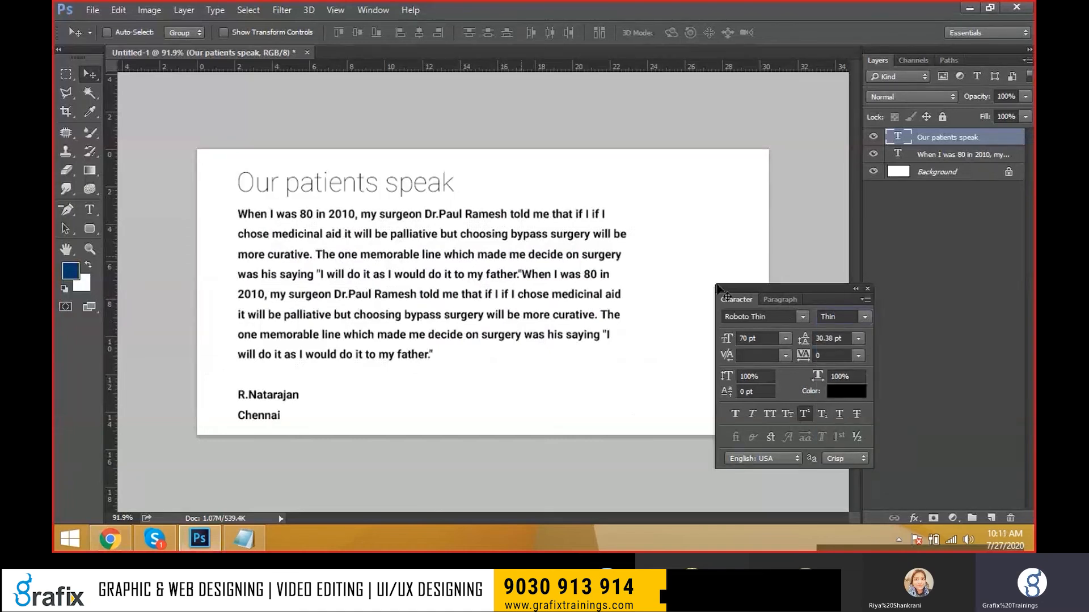
pyautogui.click(863, 318)
pyautogui.click(860, 342)
pyautogui.moveTo(459, 209); pyautogui.dragTo(459, 208)
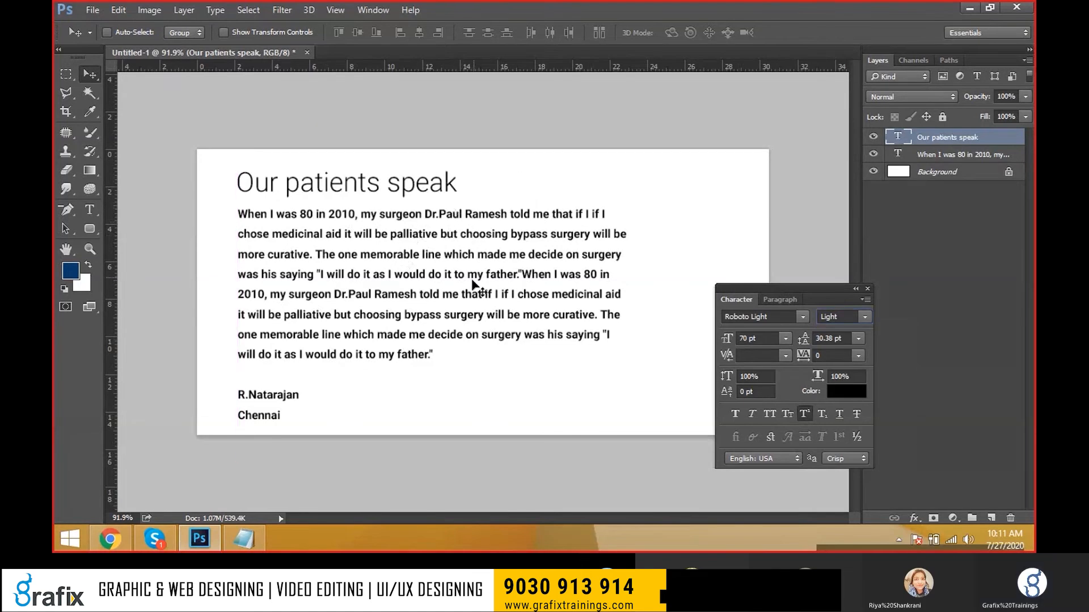
# Change the testimonial's font style to Medium and nudge the block so its left edge lines up with the heading
pyautogui.rightClick(475, 279)
pyautogui.click(633, 319)
pyautogui.click(863, 317)
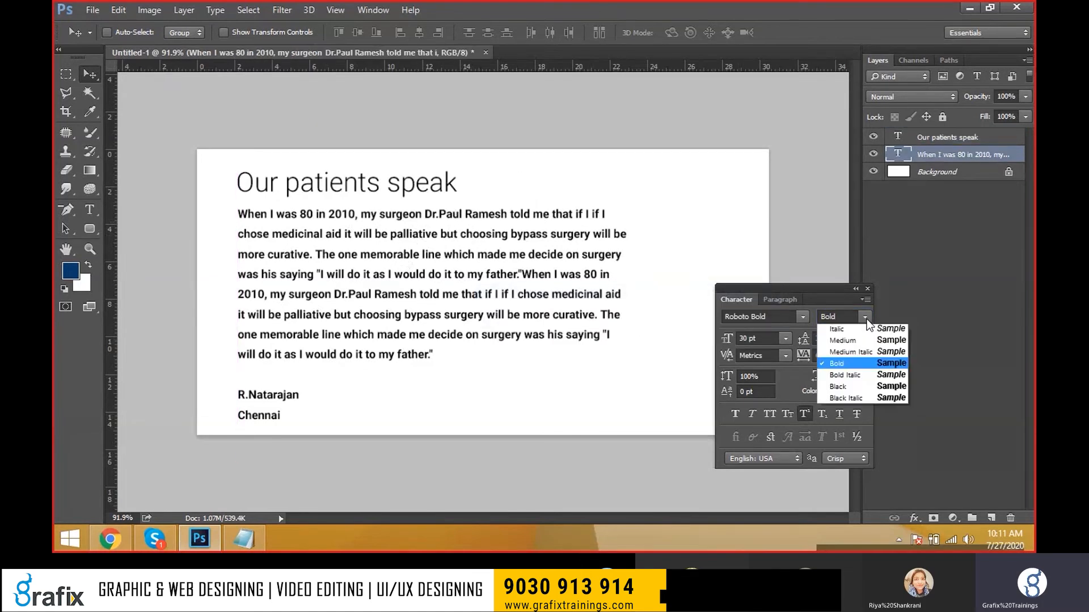
pyautogui.click(853, 396)
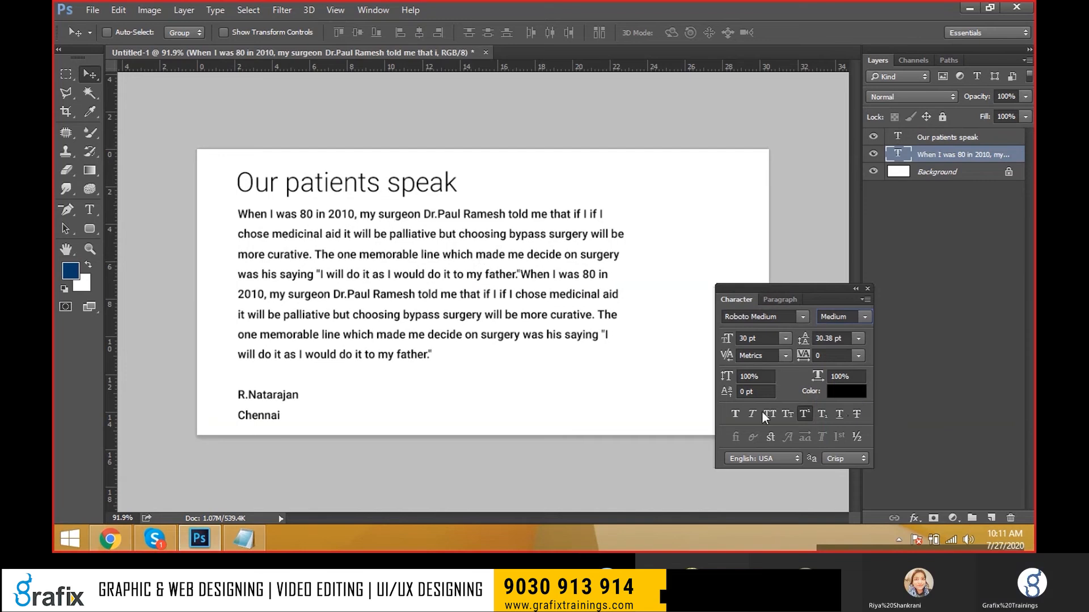
pyautogui.moveTo(385, 329); pyautogui.dragTo(383, 329)
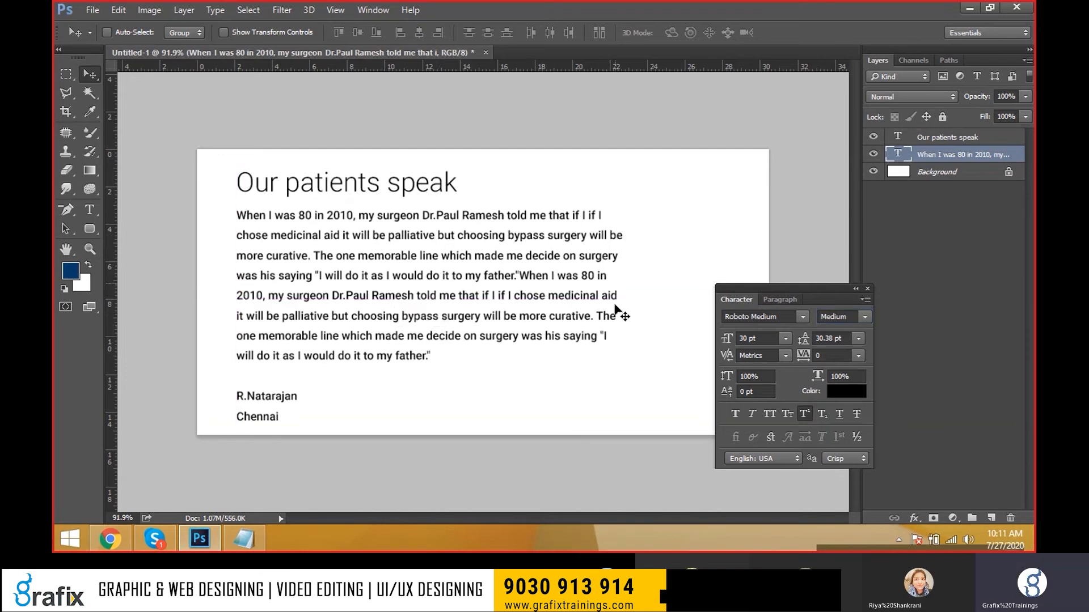
# Widen the testimonial's text box to near the canvas's right edge, moving the character settings out of the way, and commit the text
pyautogui.press('t')
pyautogui.click(599, 281)
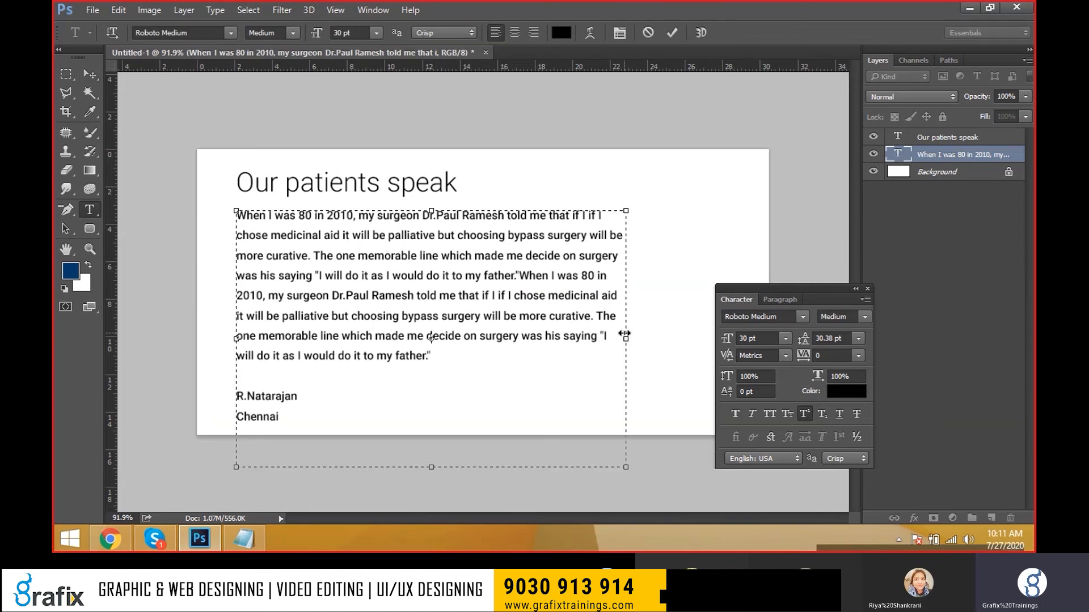
pyautogui.moveTo(624, 339); pyautogui.dragTo(716, 341)
pyautogui.moveTo(791, 287); pyautogui.dragTo(860, 319)
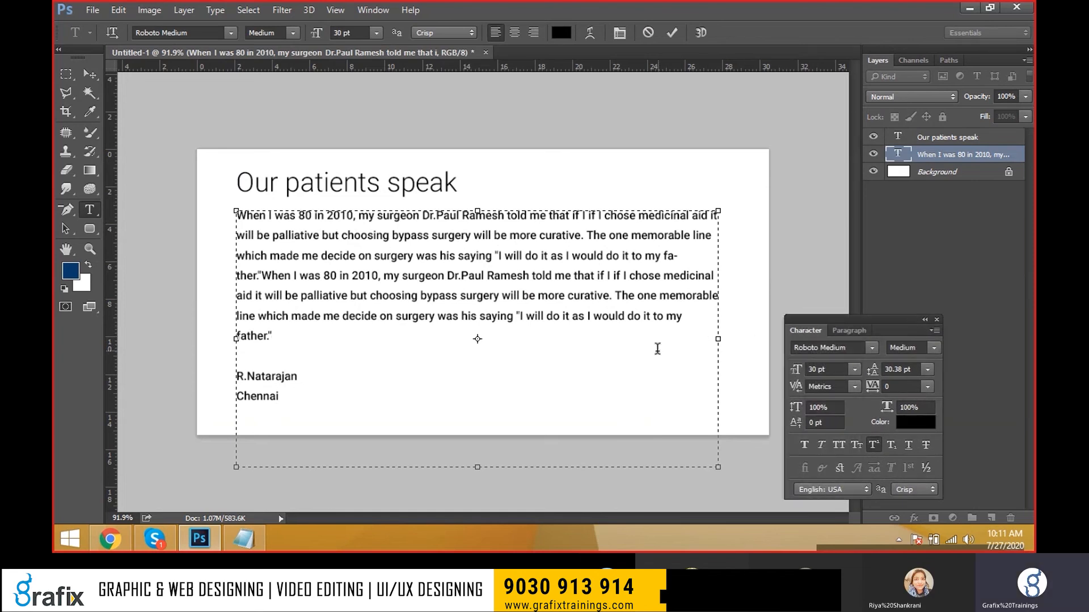
pyautogui.moveTo(718, 339); pyautogui.dragTo(740, 343)
pyautogui.moveTo(614, 316); pyautogui.dragTo(343, 256)
pyautogui.moveTo(178, 222); pyautogui.dragTo(179, 222)
pyautogui.hotkey('ctrl', 'Return')
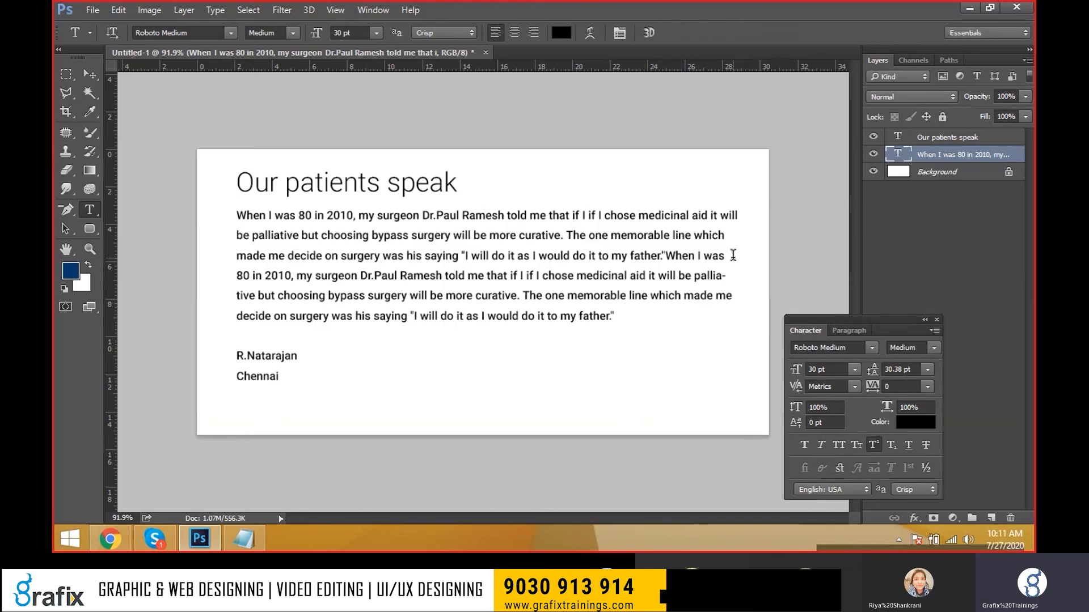
# Try centre and right alignment on the testimonial and return it to left alignment
pyautogui.click(850, 331)
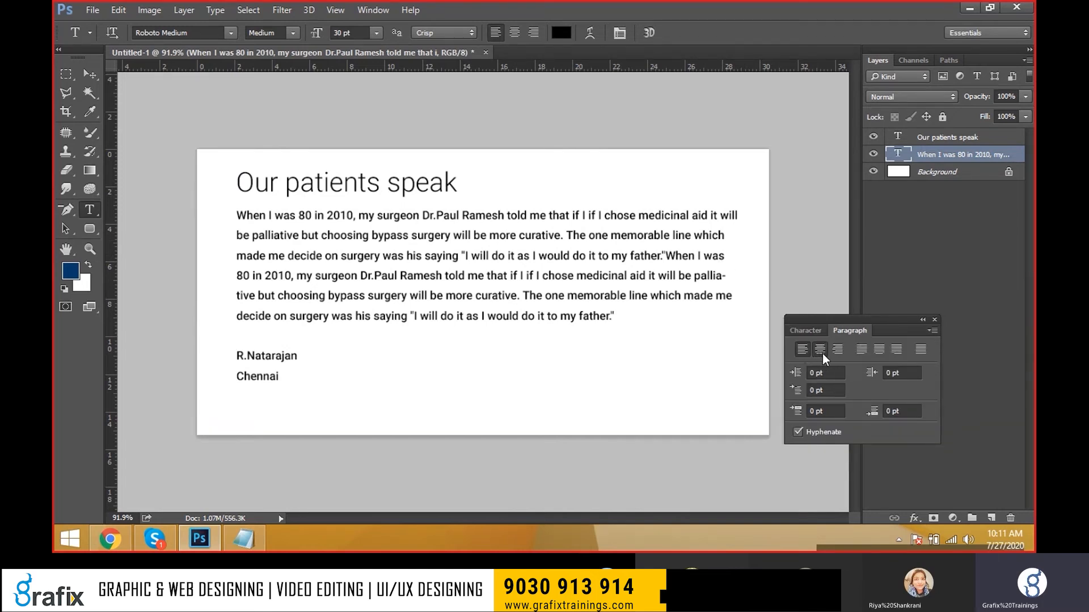
pyautogui.click(822, 353)
pyautogui.click(837, 349)
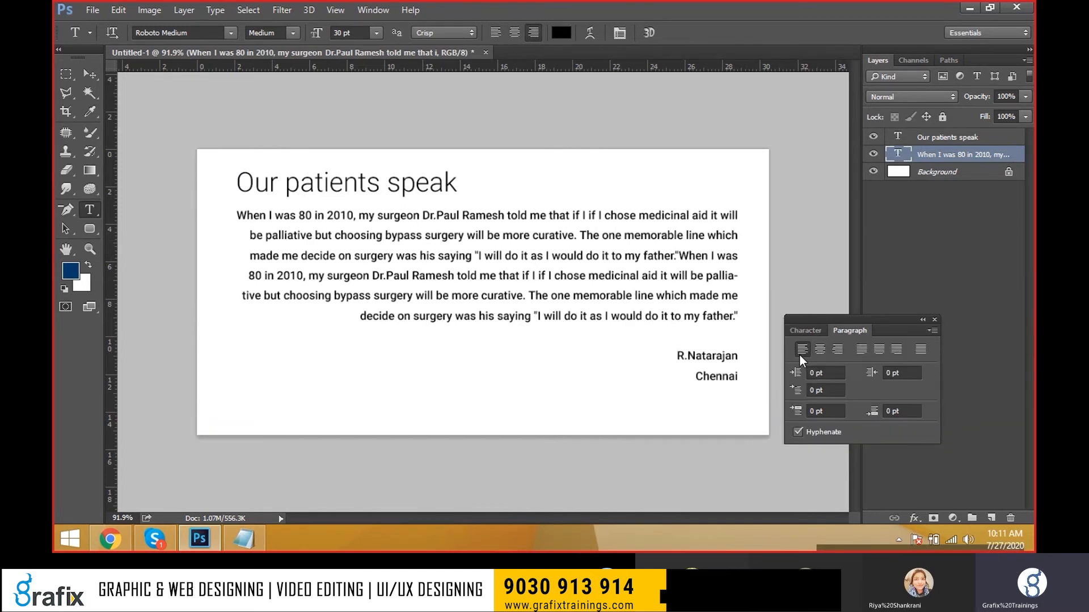
pyautogui.click(800, 350)
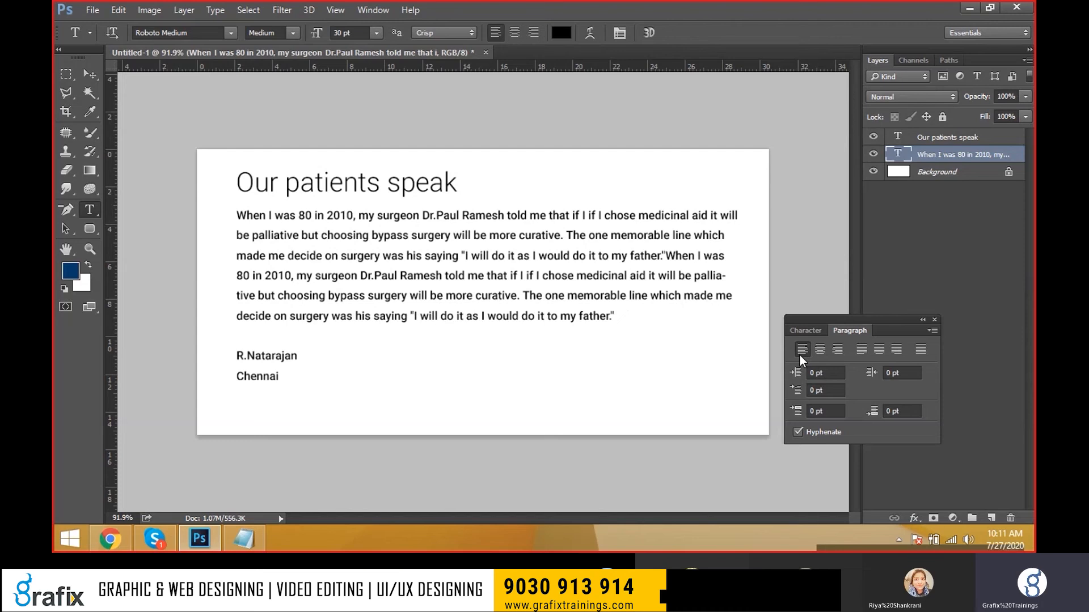
# Try the four justification options on the testimonial and settle on justified with the last line aligned left
pyautogui.click(863, 352)
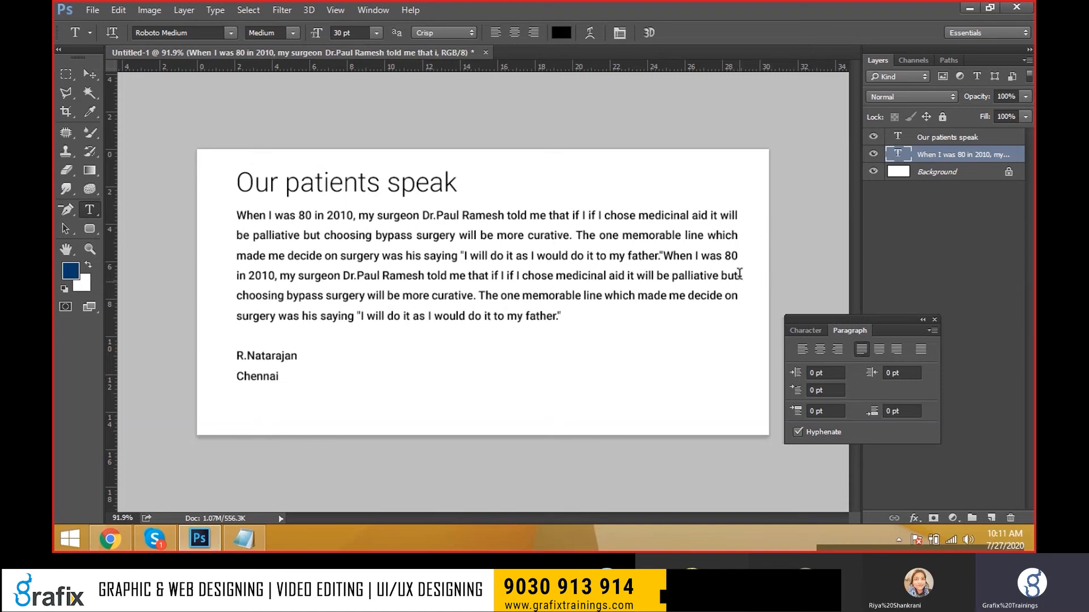
pyautogui.click(879, 351)
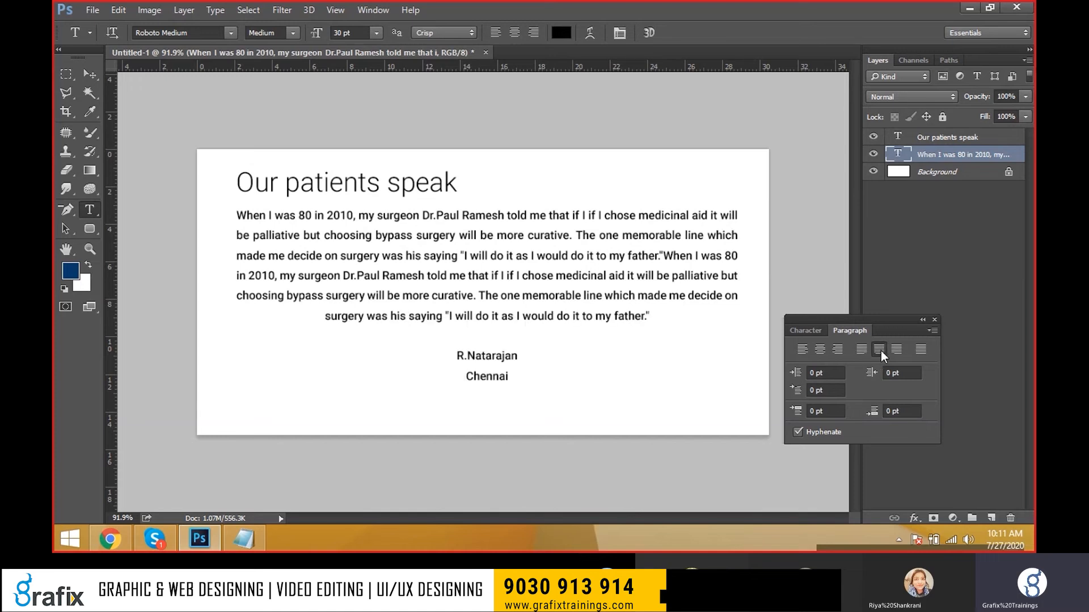
pyautogui.click(896, 350)
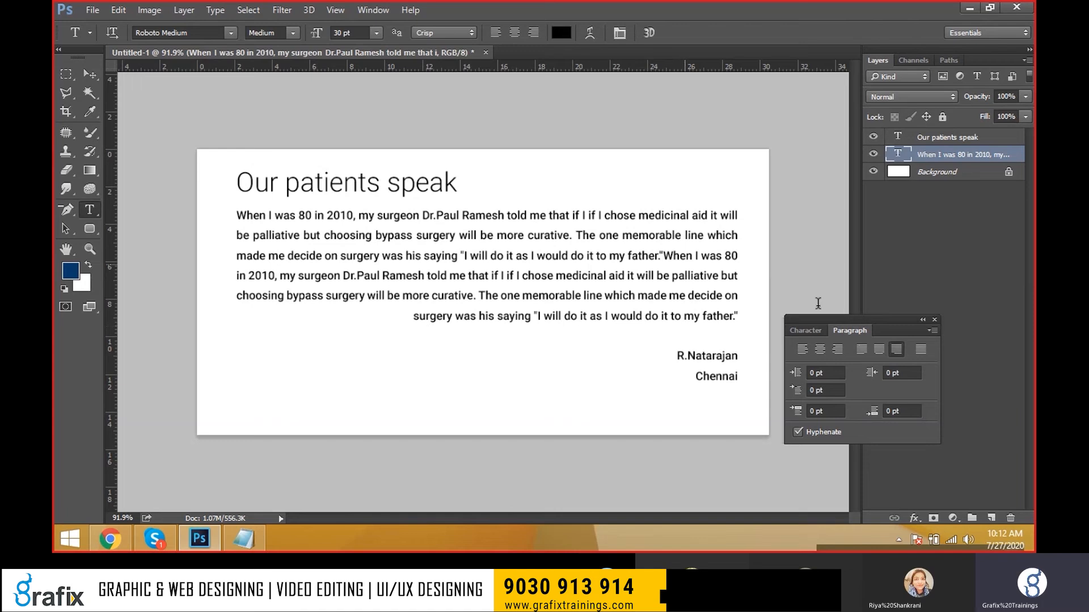
pyautogui.click(924, 354)
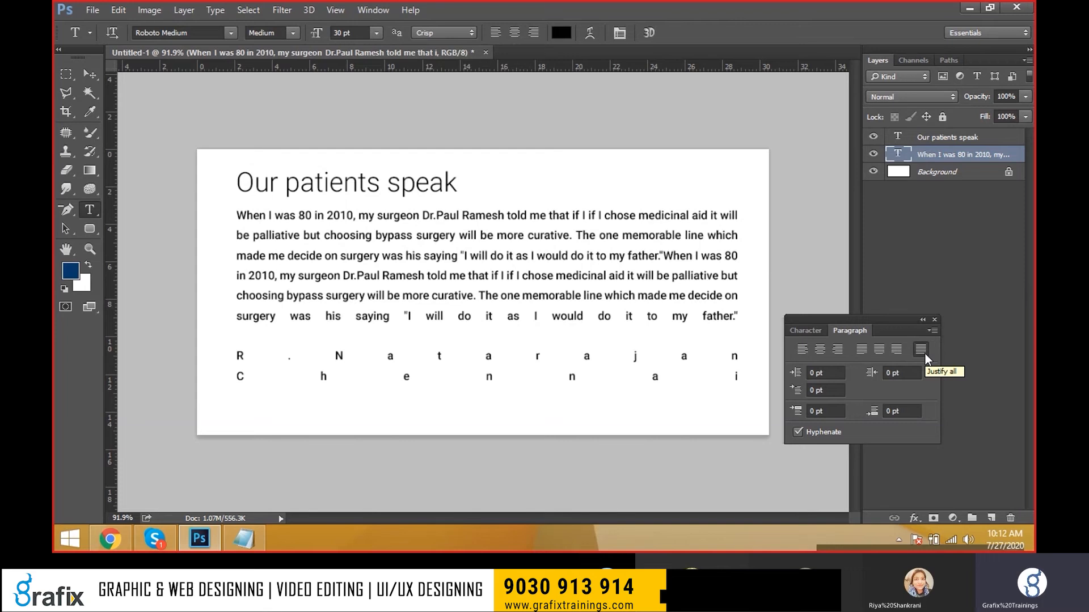
pyautogui.click(862, 349)
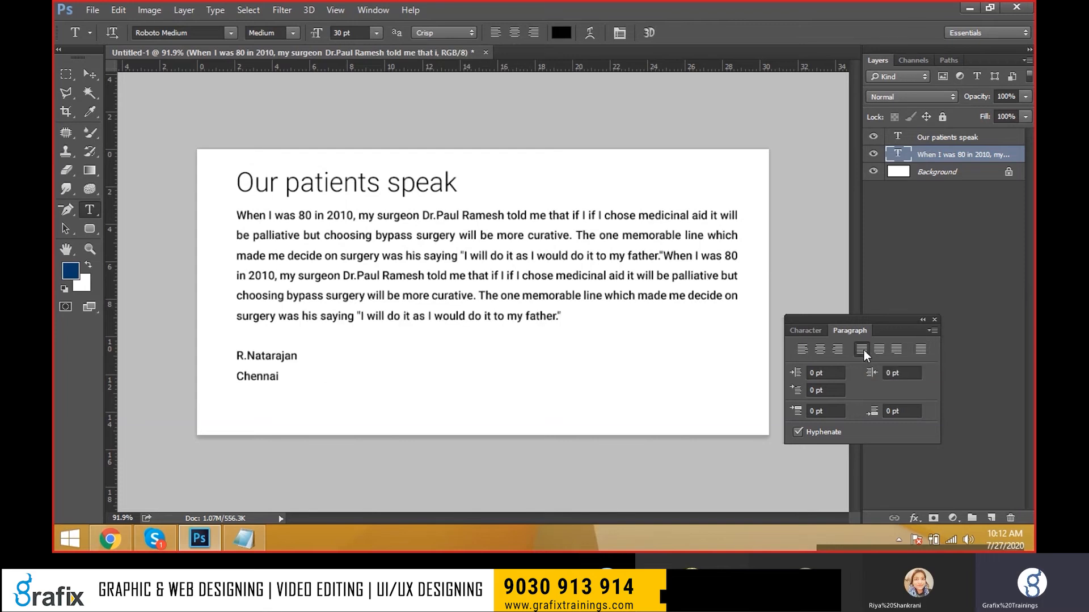
# Tighten the leading of the whole testimonial text to 26.38 pt
pyautogui.click(531, 299)
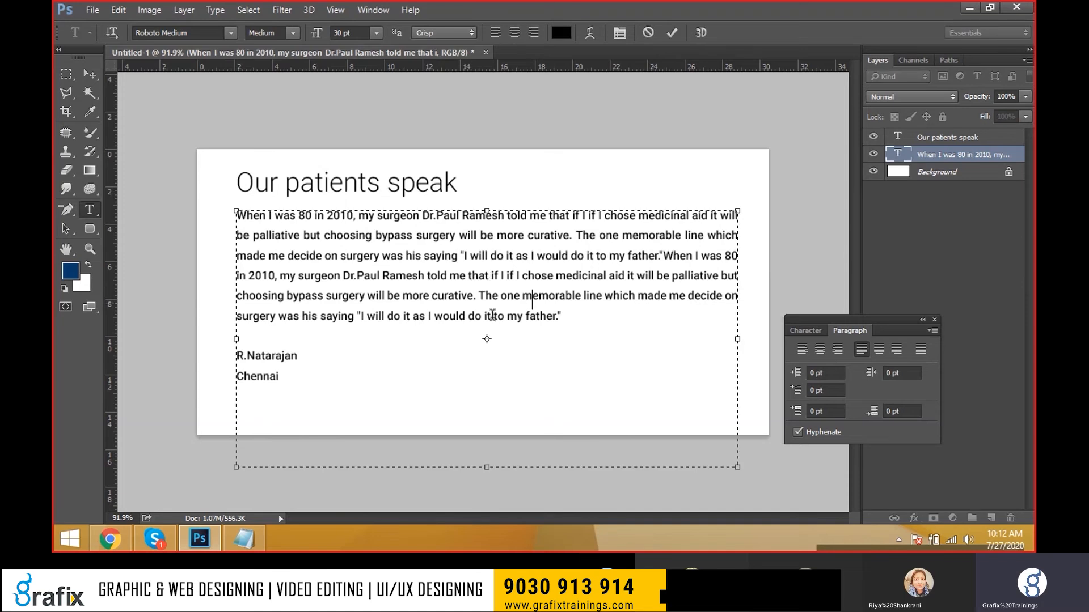
pyautogui.moveTo(594, 318); pyautogui.dragTo(189, 213)
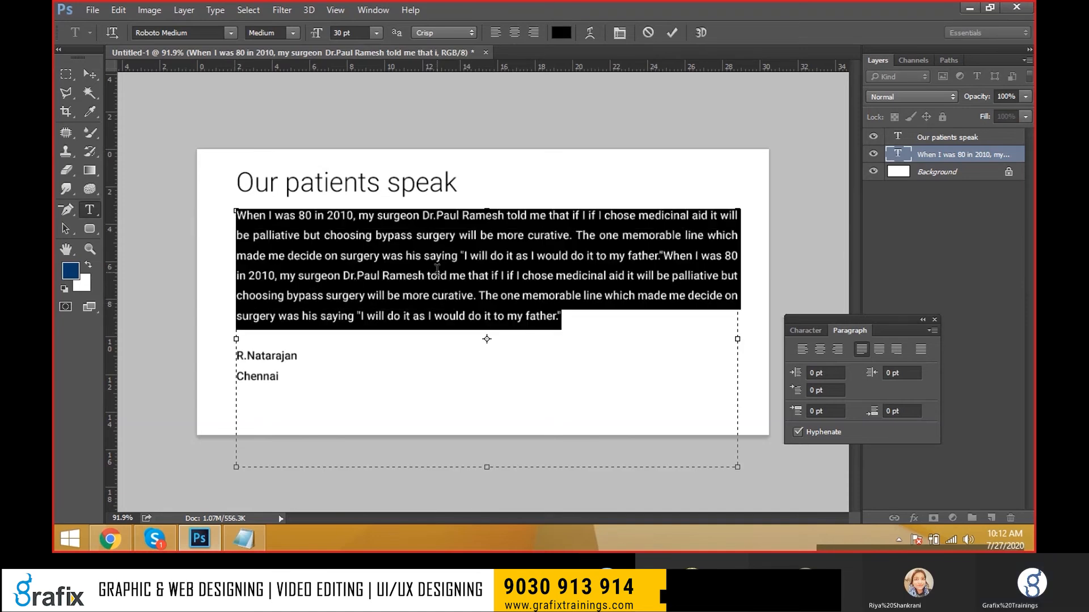
pyautogui.hotkey('ctrl', 'a')
pyautogui.hotkey('alt', 'Up')
pyautogui.hotkey('alt', 'Up')
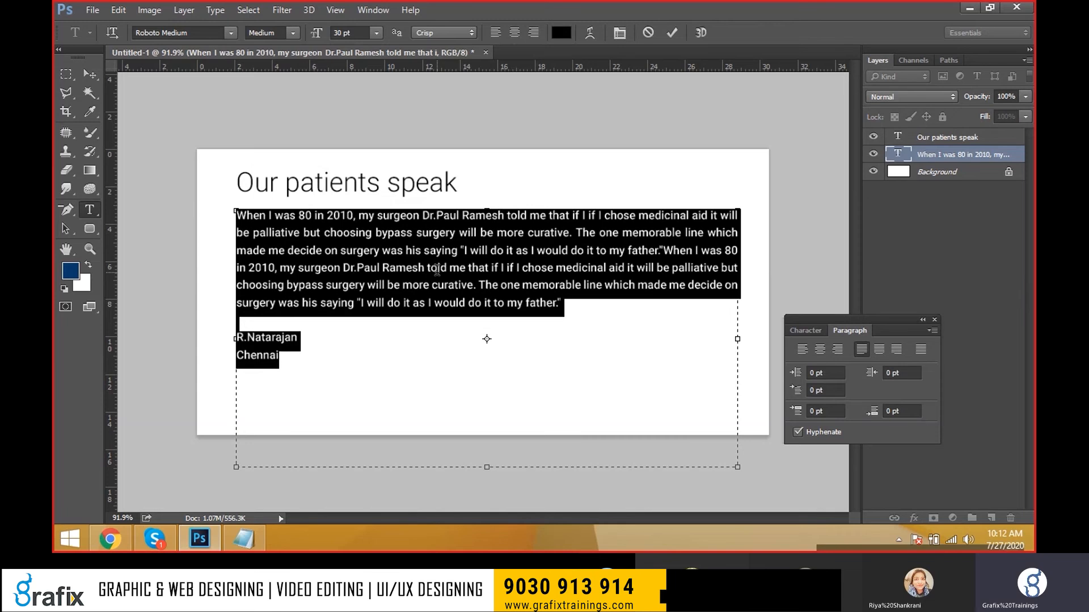
# Duplicate the testimonial's main paragraph on a new line below itself, commit the text and move the block up slightly
pyautogui.moveTo(600, 322); pyautogui.dragTo(235, 210)
pyautogui.hotkey('ctrl', 'c')
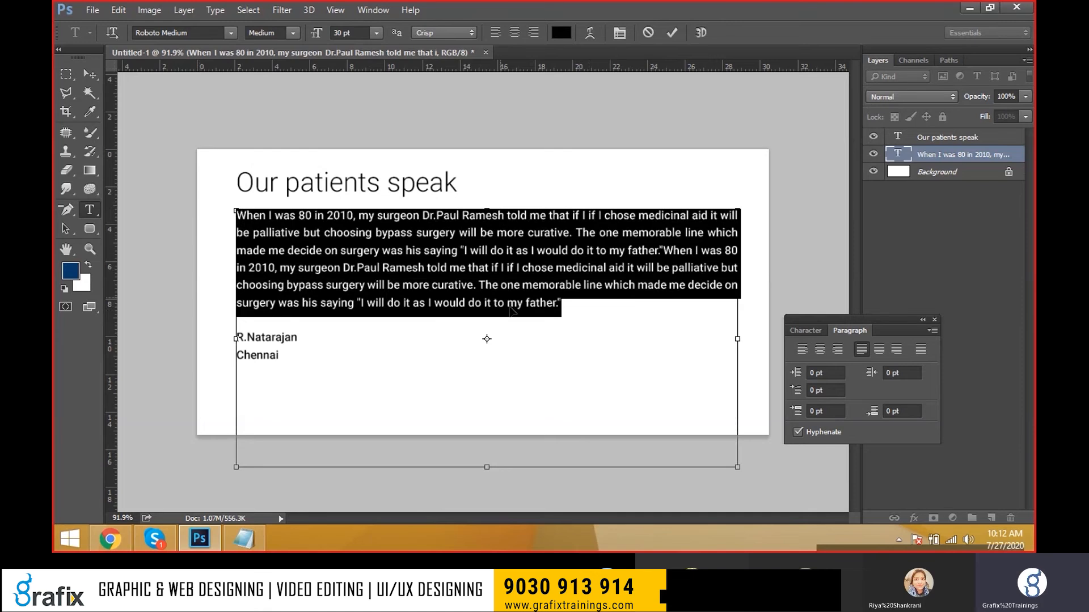
pyautogui.click(575, 315)
pyautogui.press('Return')
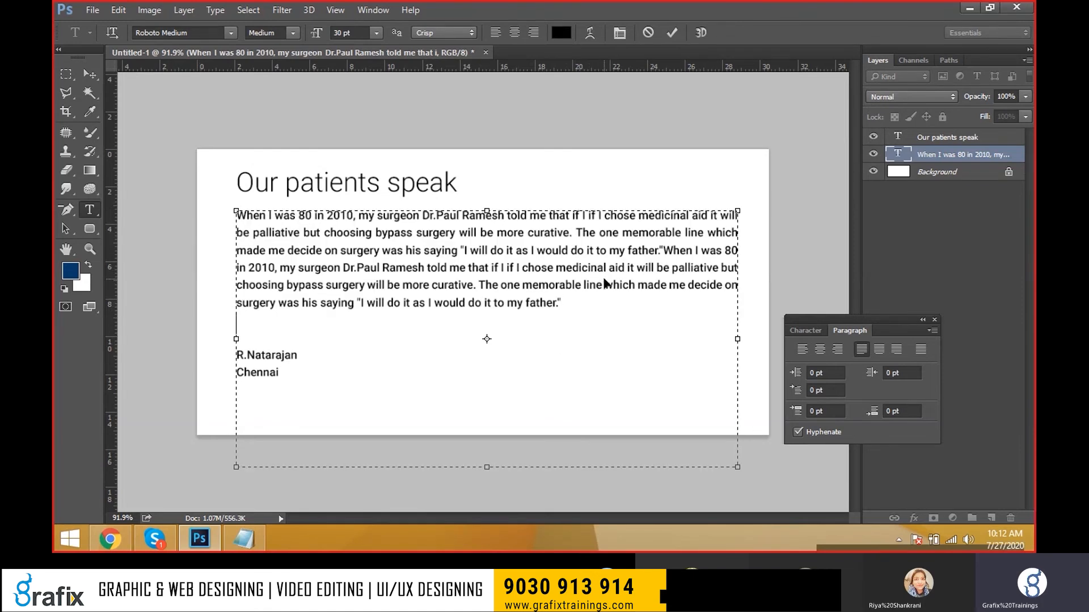
pyautogui.hotkey('ctrl', 'v')
pyautogui.hotkey('ctrl', 'Return')
pyautogui.press('v')
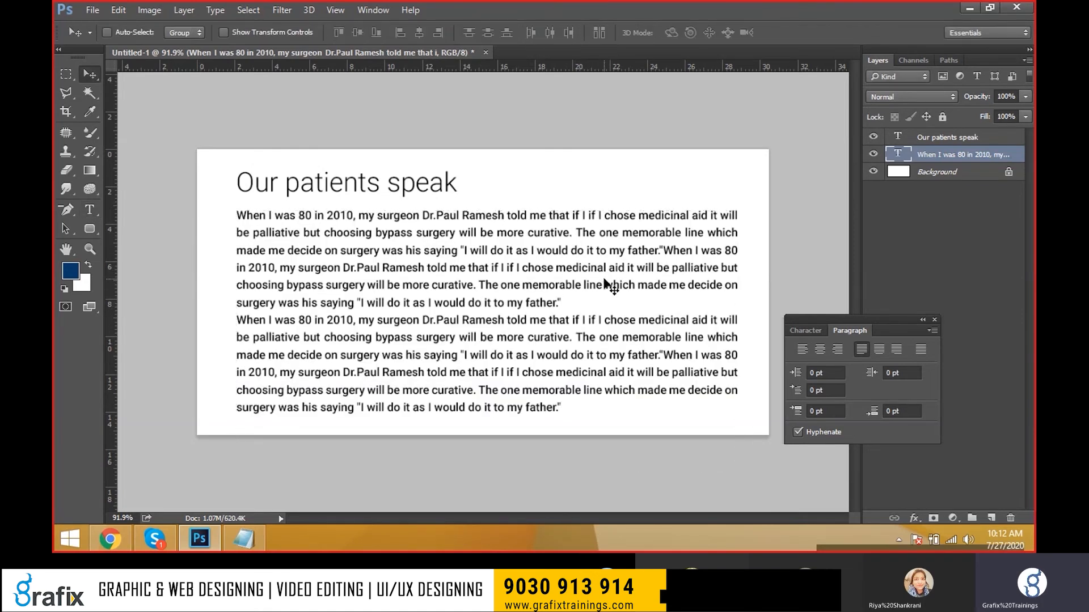
pyautogui.moveTo(582, 290); pyautogui.dragTo(576, 271)
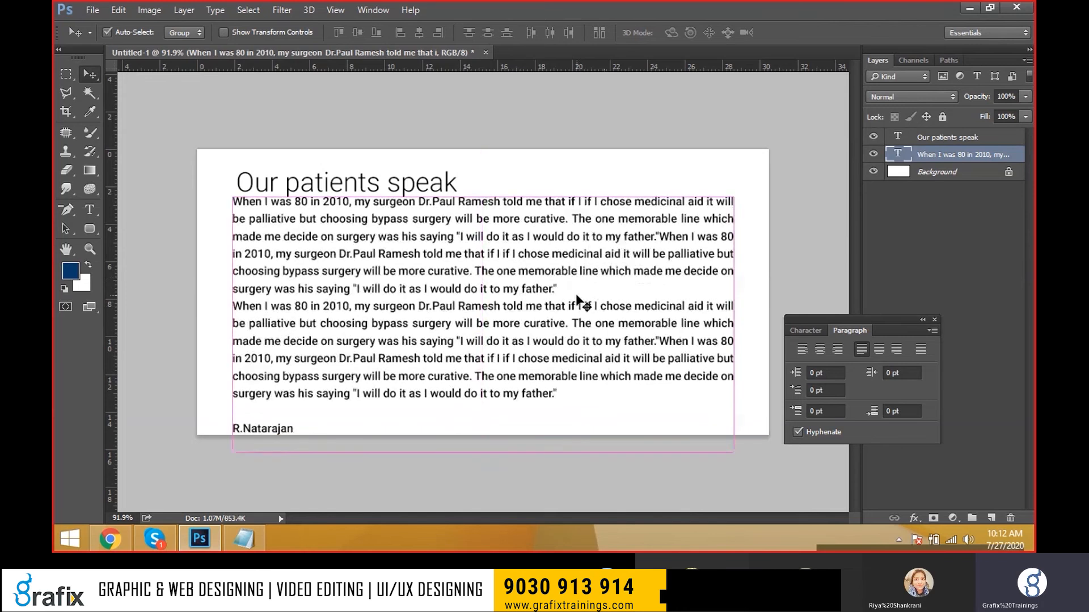
# Set the font size of the whole testimonial text to 25 pt, commit it and reopen the text for editing
pyautogui.doubleClick(576, 315)
pyautogui.hotkey('ctrl', 'a')
pyautogui.click(805, 330)
pyautogui.click(822, 369)
pyautogui.write('25')
pyautogui.press('Return')
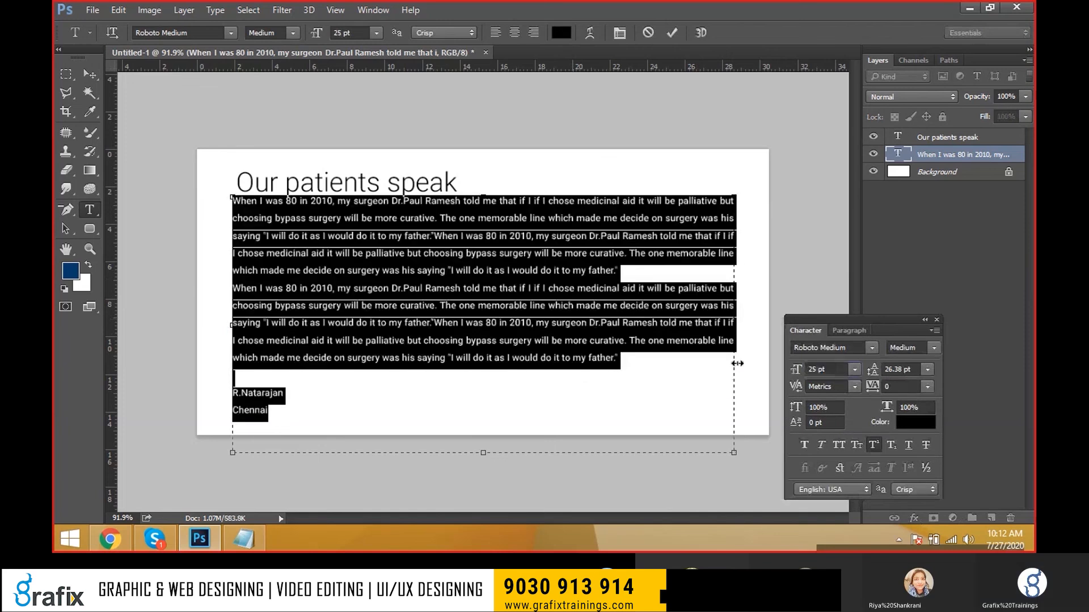
pyautogui.hotkey('ctrl', 'Return')
pyautogui.click(433, 325)
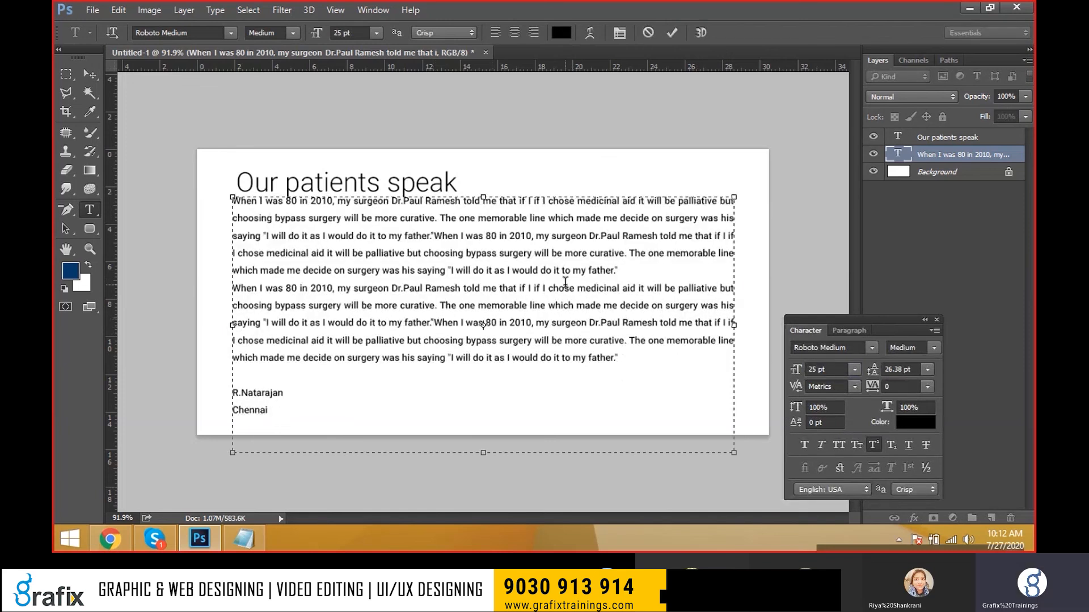
# Indent the first testimonial paragraph by 50 pt on both its left and right margins
pyautogui.click(625, 276)
pyautogui.click(850, 331)
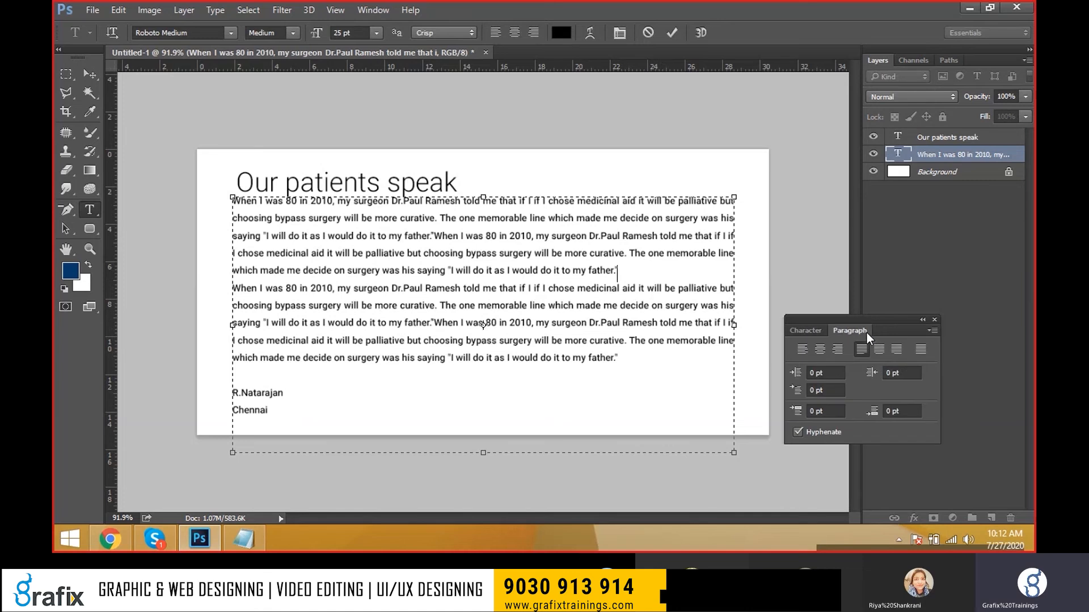
pyautogui.click(621, 278)
pyautogui.click(826, 374)
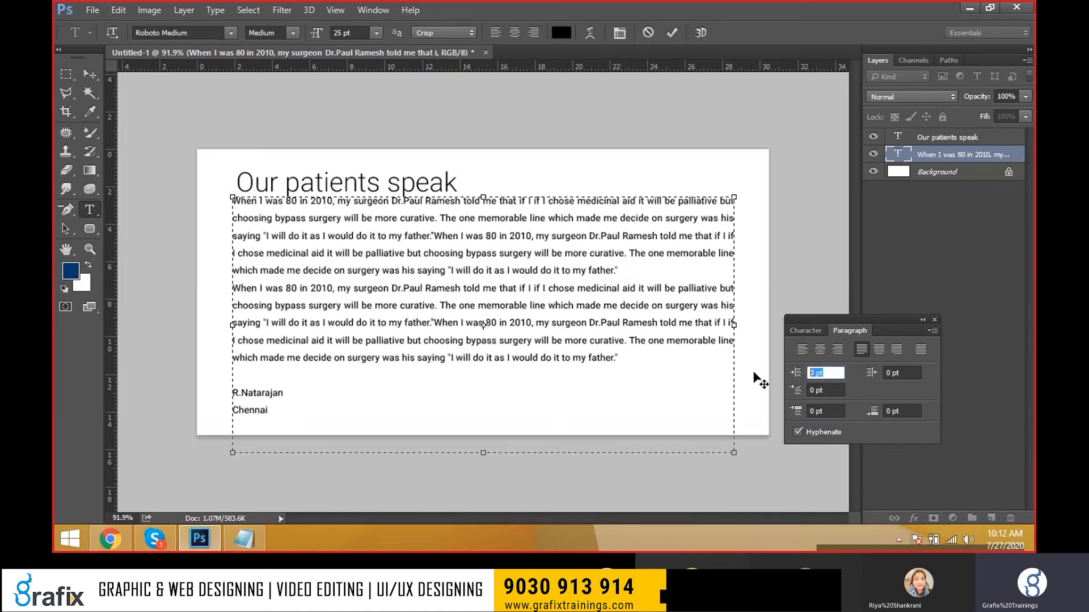
pyautogui.click(385, 263)
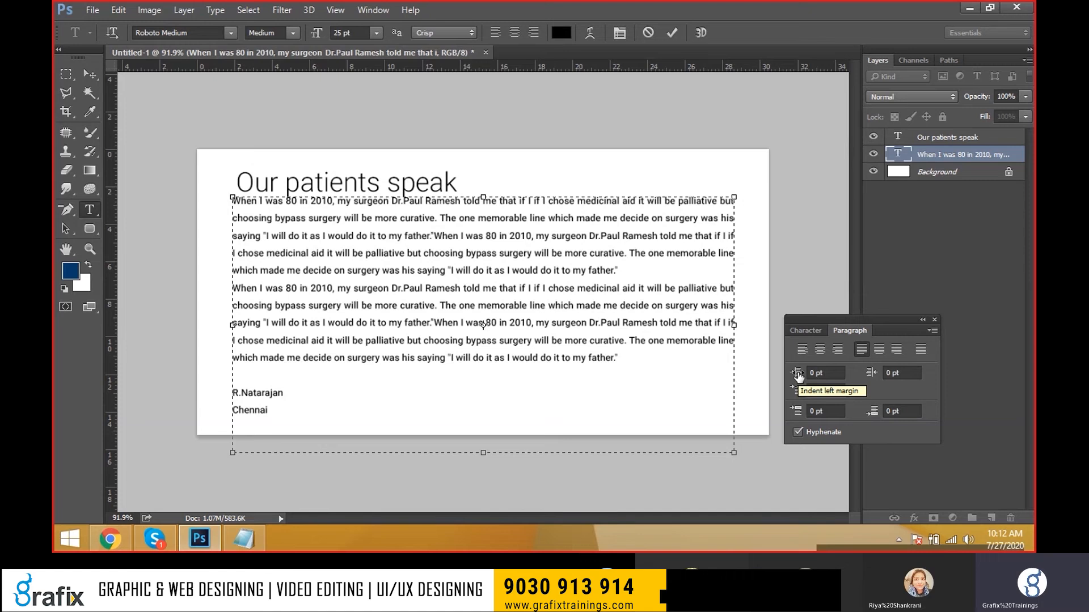
pyautogui.click(825, 372)
pyautogui.write('50')
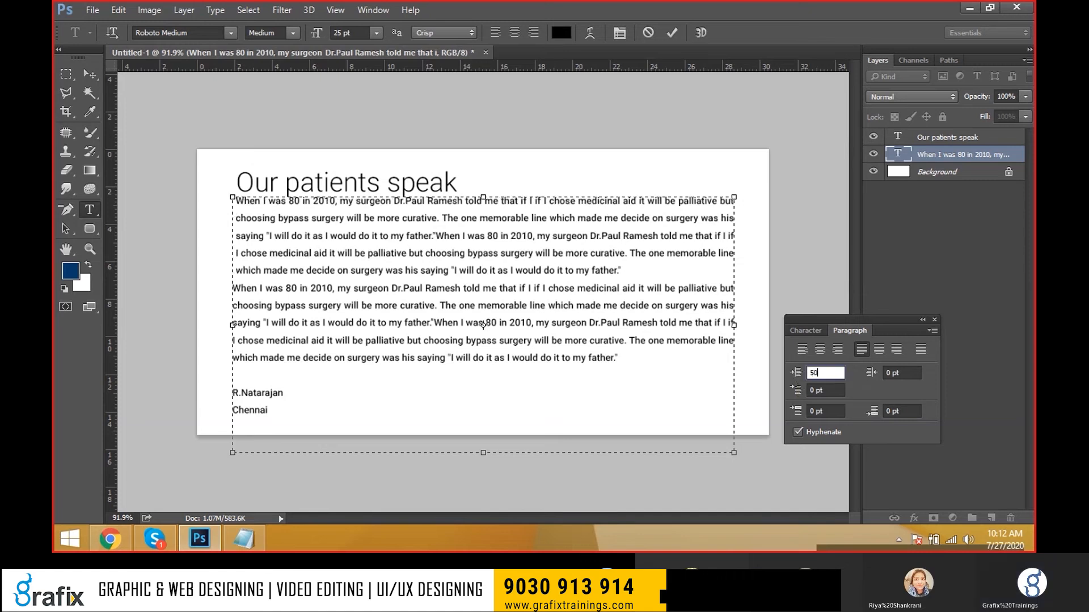
pyautogui.press('Return')
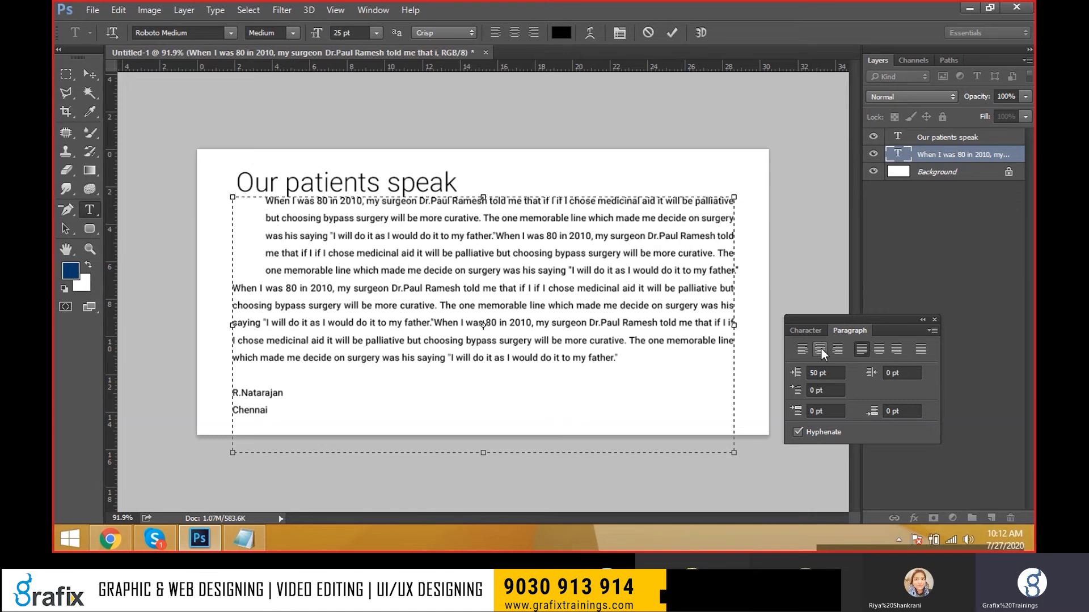
pyautogui.click(890, 373)
pyautogui.write('50')
pyautogui.press('Return')
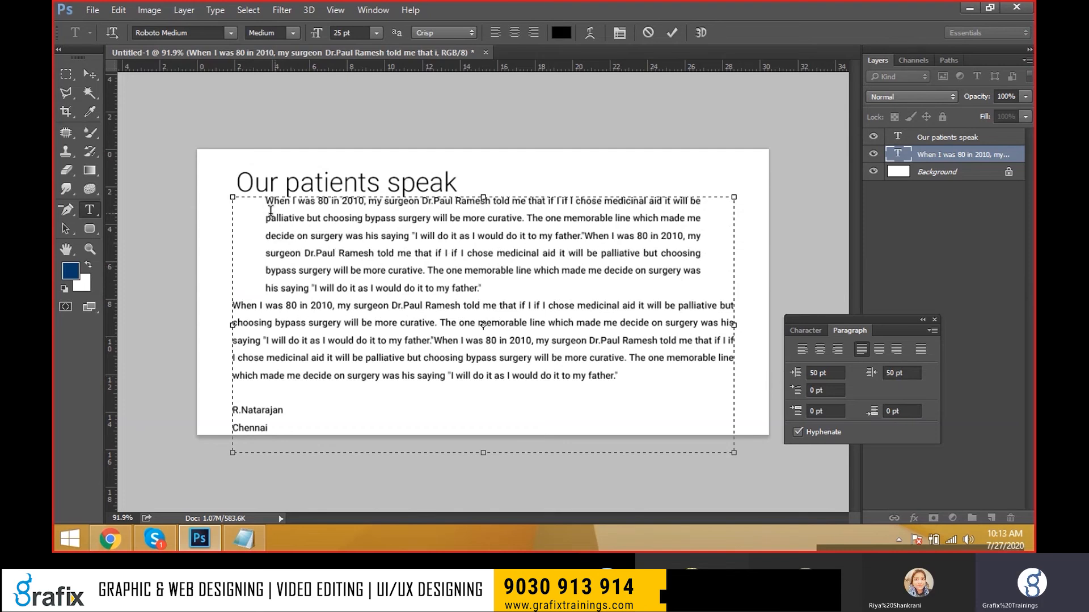
# Add five short lines of random filler text and a blank line below the first testimonial paragraph
pyautogui.click(530, 290)
pyautogui.press('Return')
pyautogui.write('dfasfsadfsadfas')
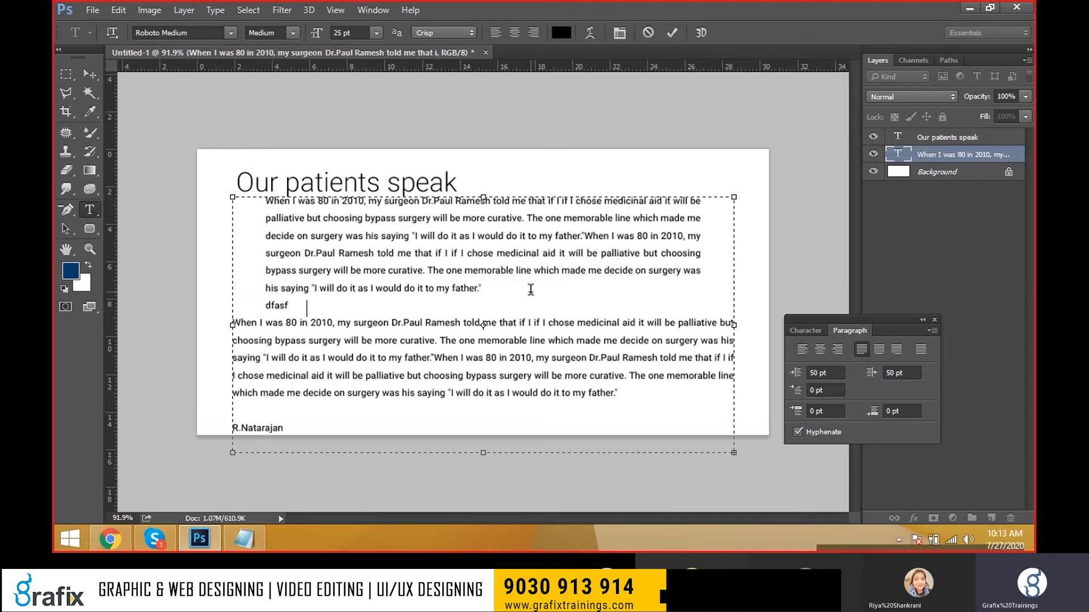
pyautogui.press('Return')
pyautogui.write('sdafsadfasf')
pyautogui.press('Return')
pyautogui.write('sadfasdfds')
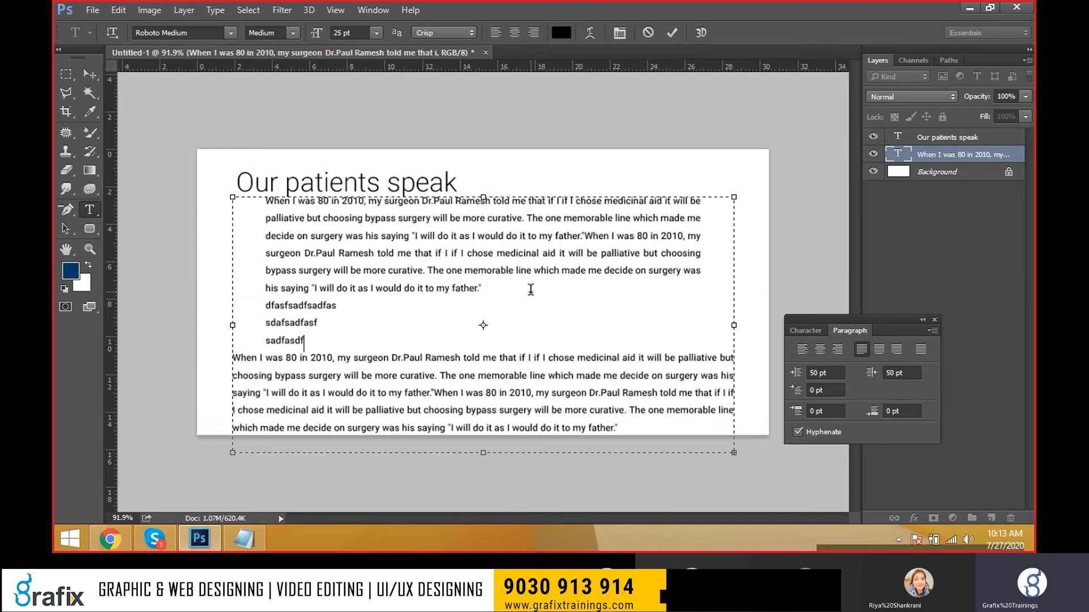
pyautogui.press('Return')
pyautogui.write('sdfadsfsadf')
pyautogui.press('Return')
pyautogui.write('sfadsfadsfa')
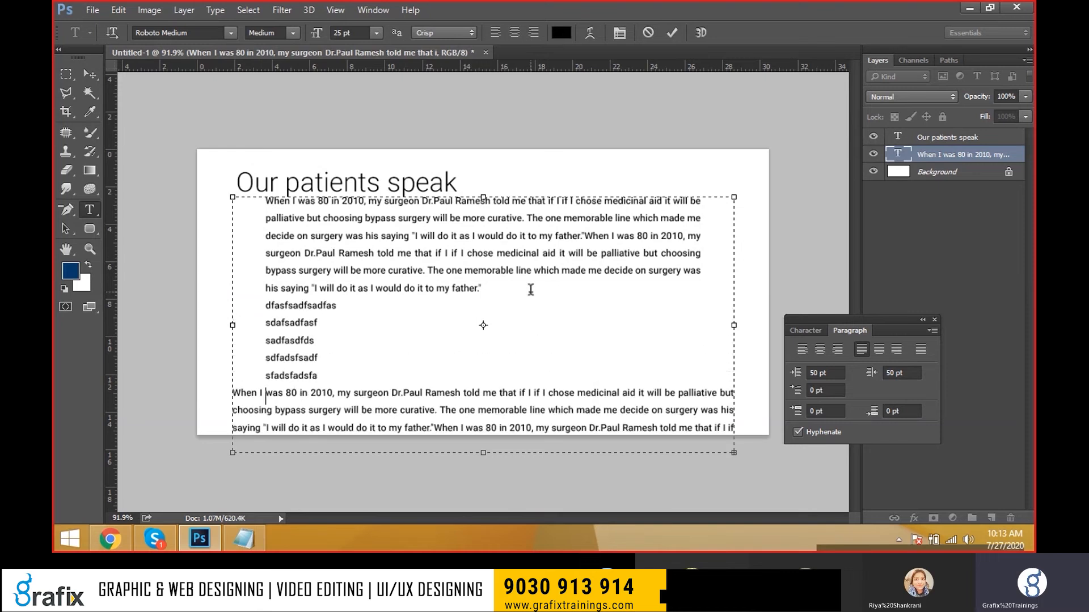
pyautogui.press('Return')
# Delete the five filler lines between the two testimonial paragraphs, leaving a blank line
pyautogui.moveTo(335, 383); pyautogui.dragTo(261, 303)
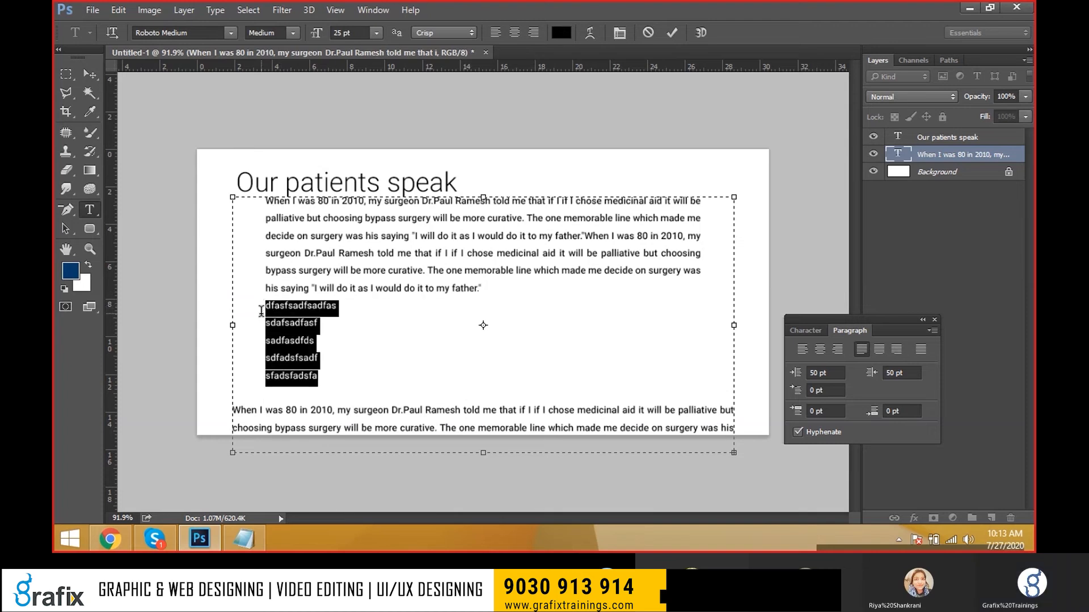
pyautogui.press('BackSpace')
pyautogui.press('Delete')
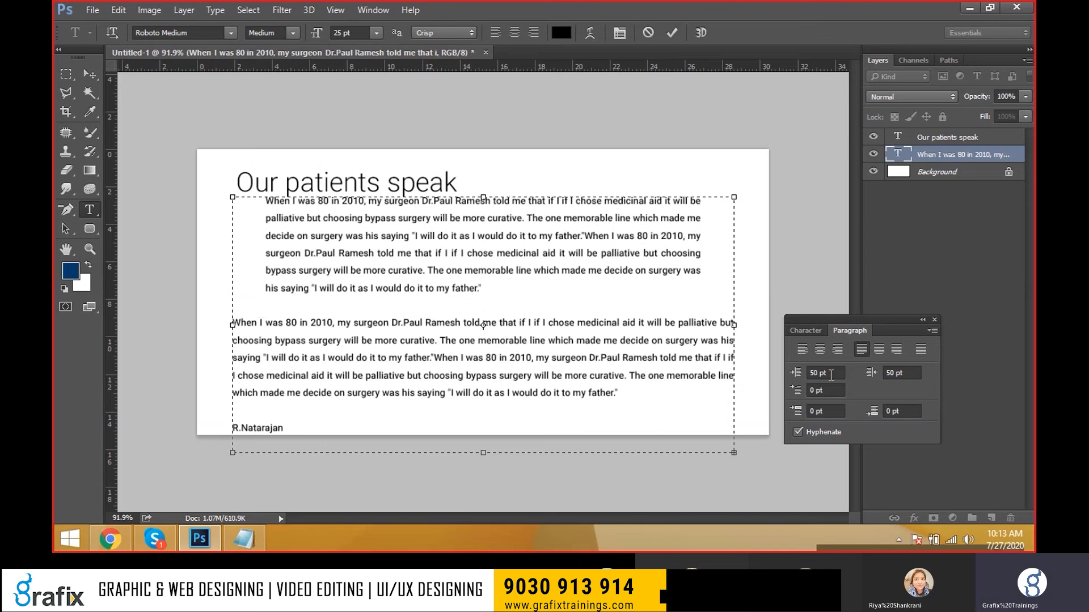
# Set the first-line indent of the second testimonial paragraph to 50 pt
pyautogui.click(831, 374)
pyautogui.press('Tab')
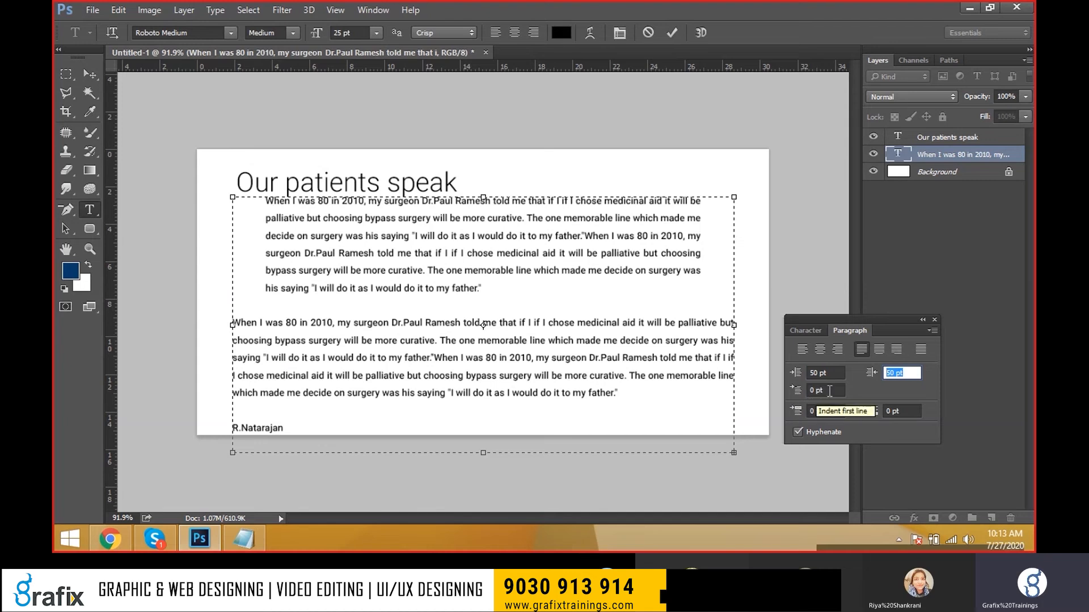
pyautogui.click(829, 391)
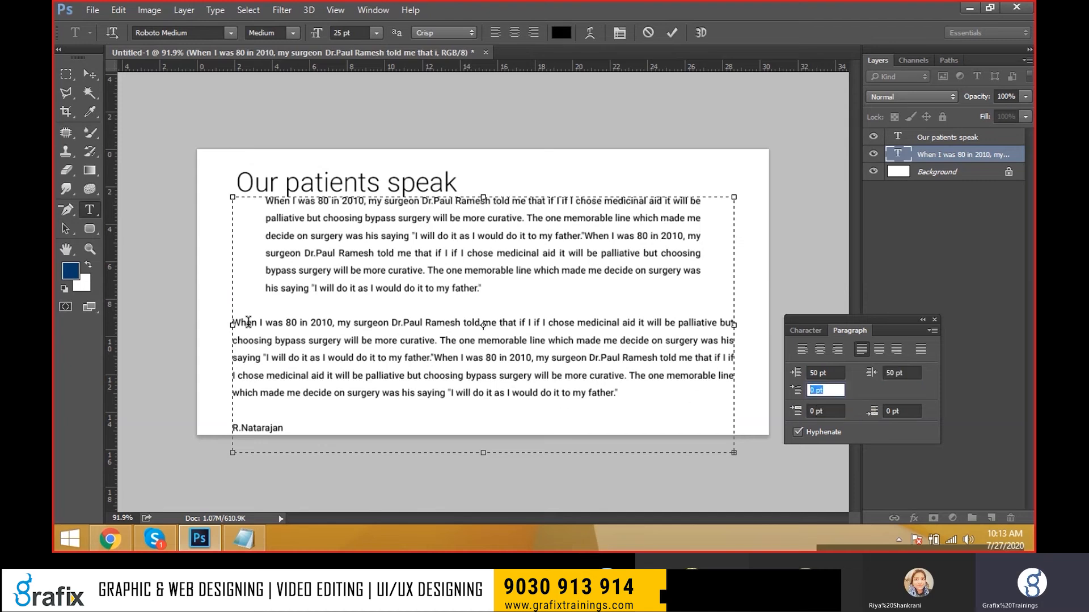
pyautogui.click(240, 317)
pyautogui.click(254, 328)
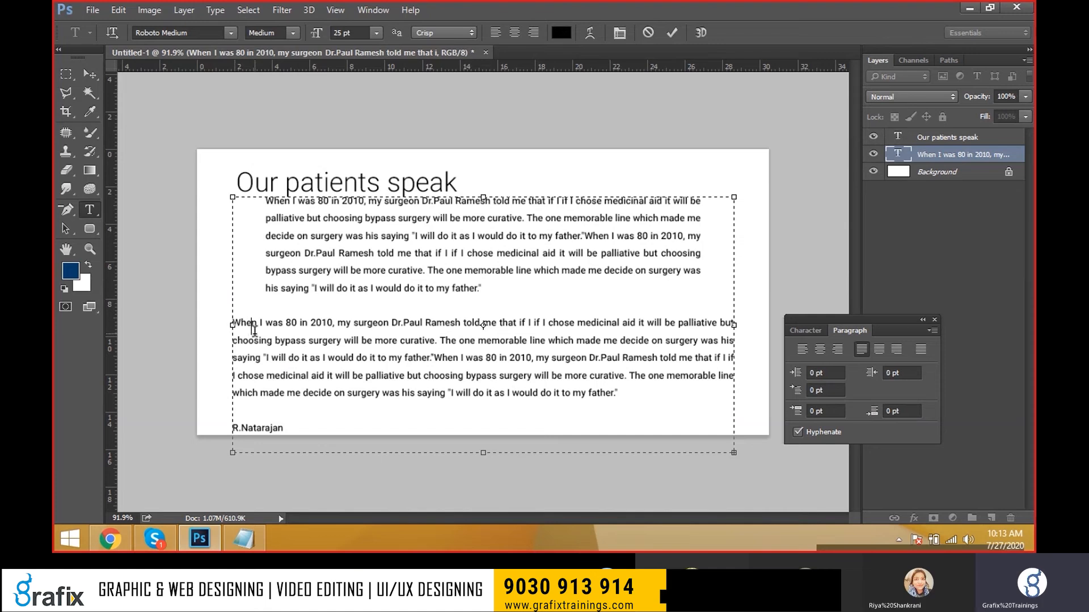
pyautogui.moveTo(253, 333); pyautogui.dragTo(235, 334)
pyautogui.click(238, 326)
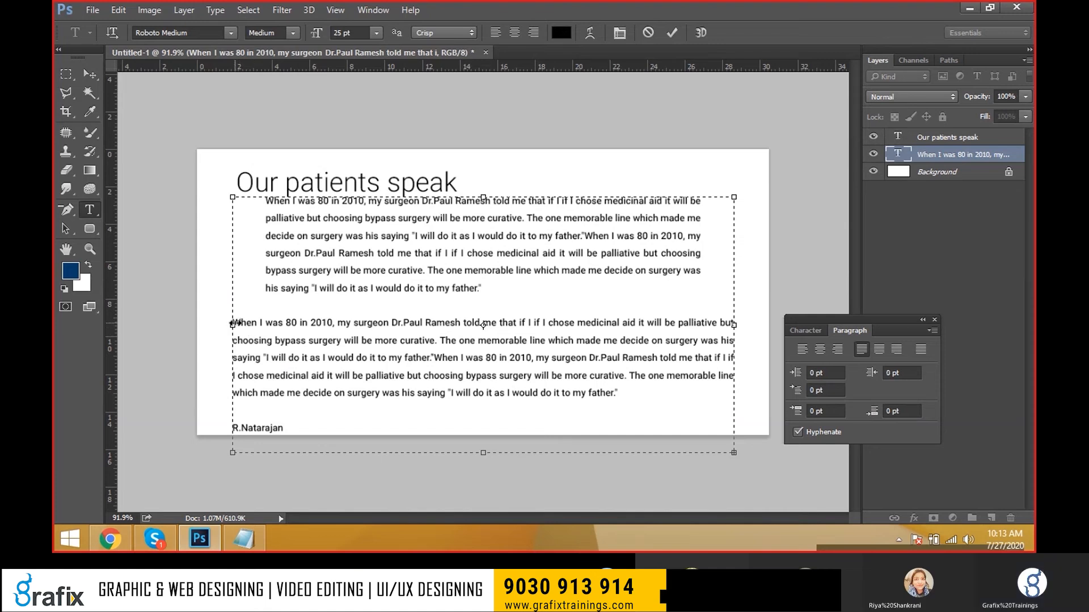
pyautogui.click(246, 318)
pyautogui.click(242, 323)
pyautogui.click(822, 390)
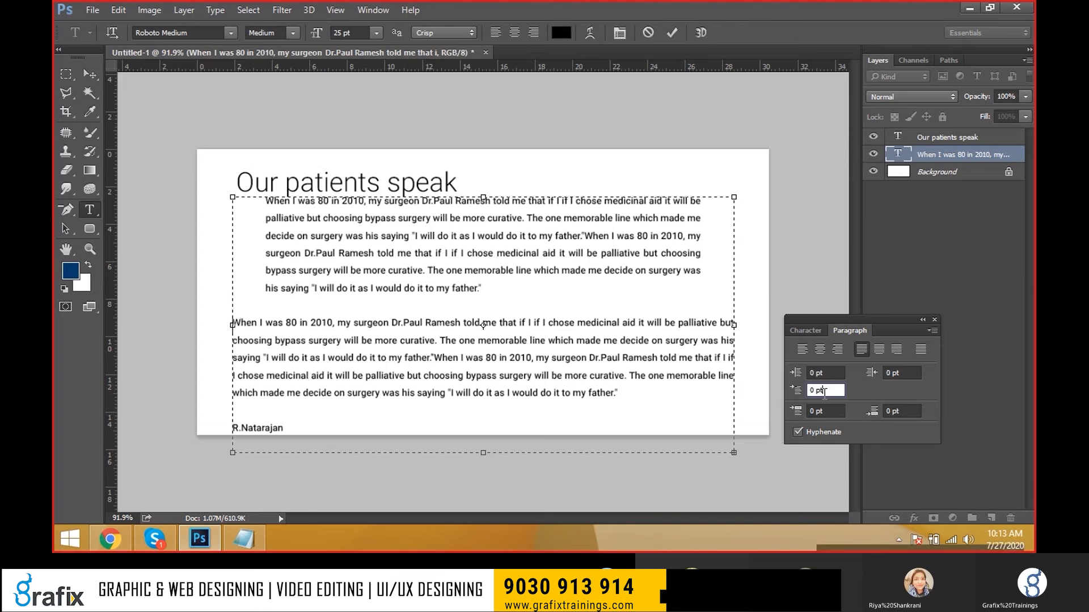
pyautogui.write('50')
pyautogui.press('Return')
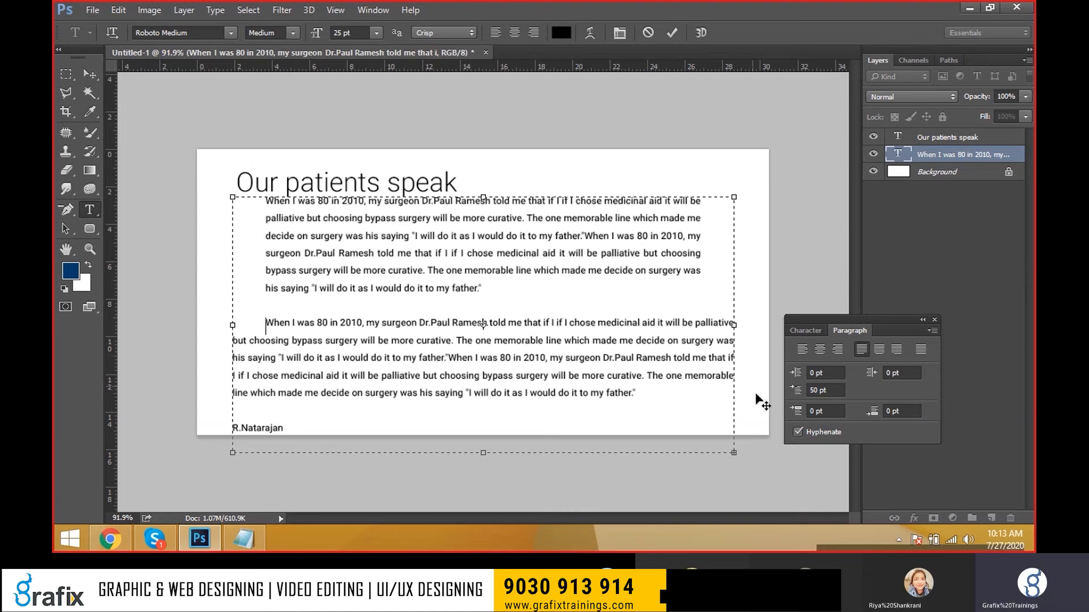
# Increase the second paragraph's first-line indent to 100 pt
pyautogui.click(828, 390)
pyautogui.write('100')
pyautogui.press('Return')
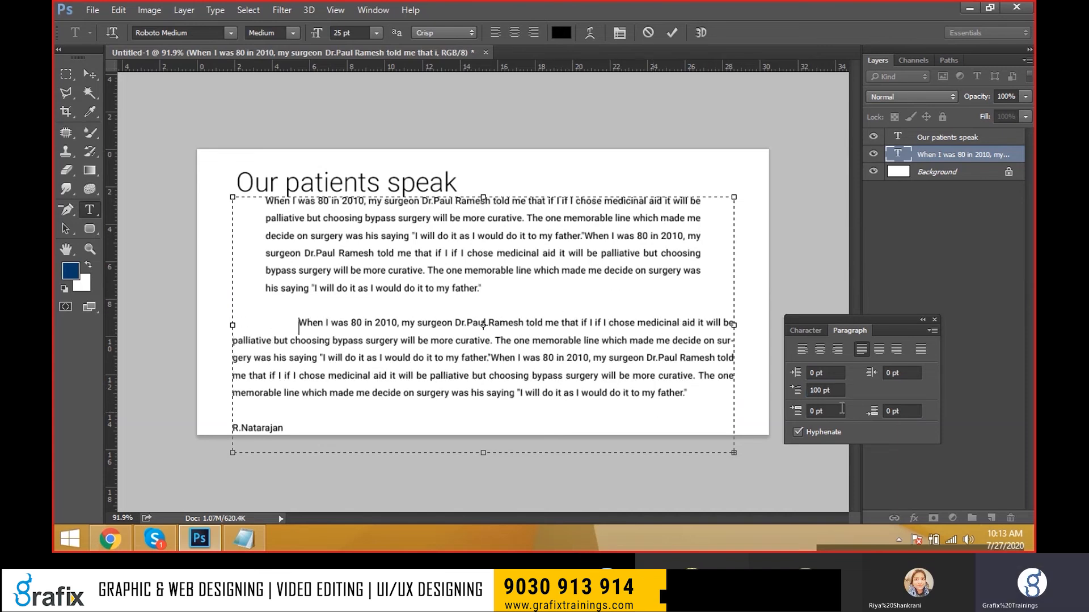
# Remove the blank line between the two testimonial paragraphs
pyautogui.moveTo(837, 411); pyautogui.dragTo(676, 392)
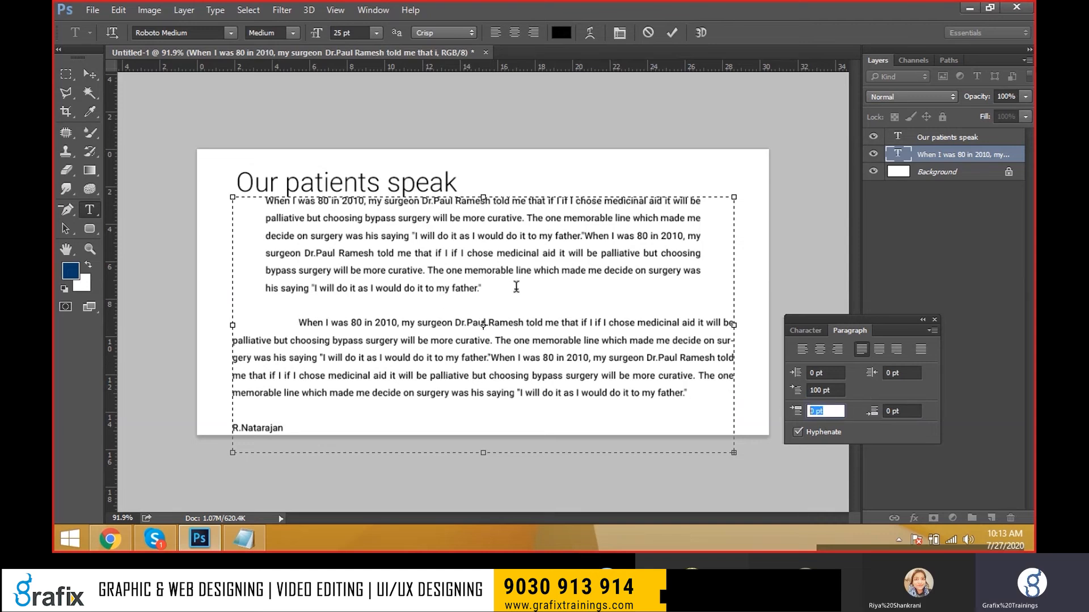
pyautogui.click(516, 287)
pyautogui.press('Delete')
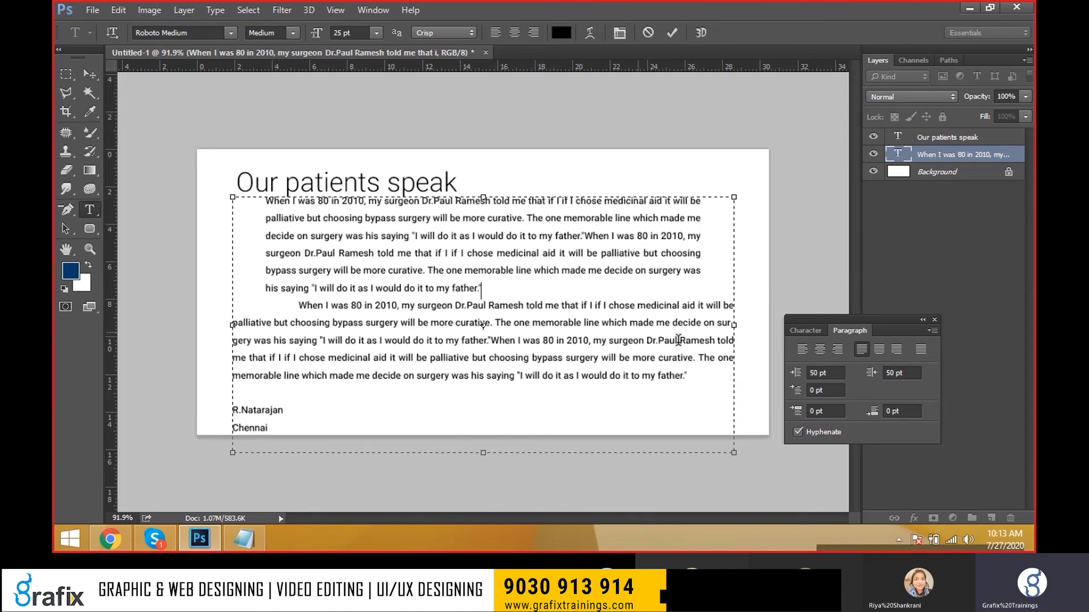
# Set the first paragraph's space before to 10 pt and its space after to 50 pt
pyautogui.click(662, 374)
pyautogui.click(901, 411)
pyautogui.write('50')
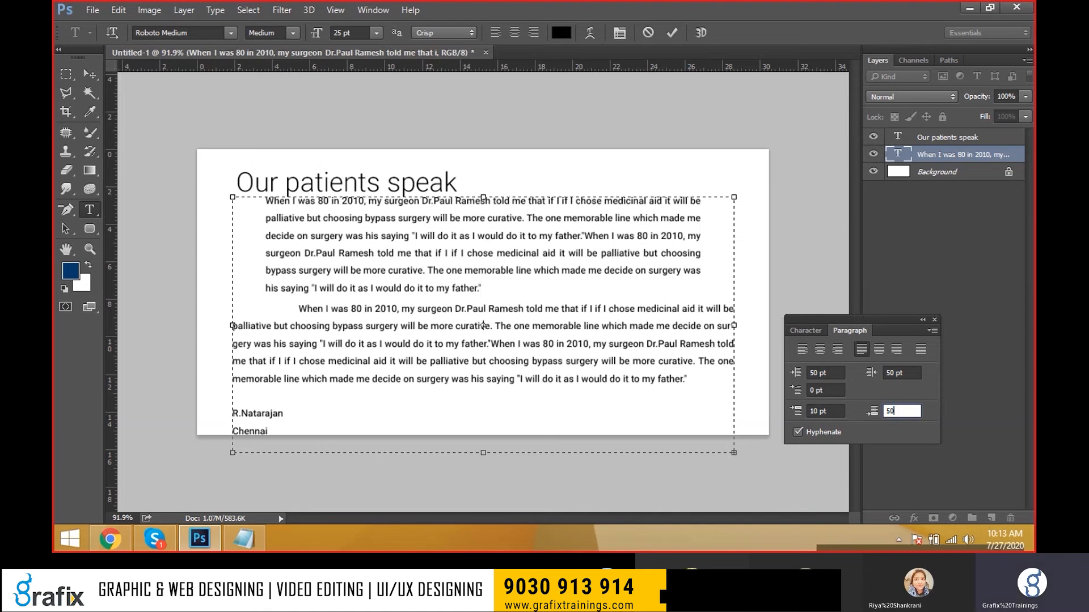
pyautogui.press('Return')
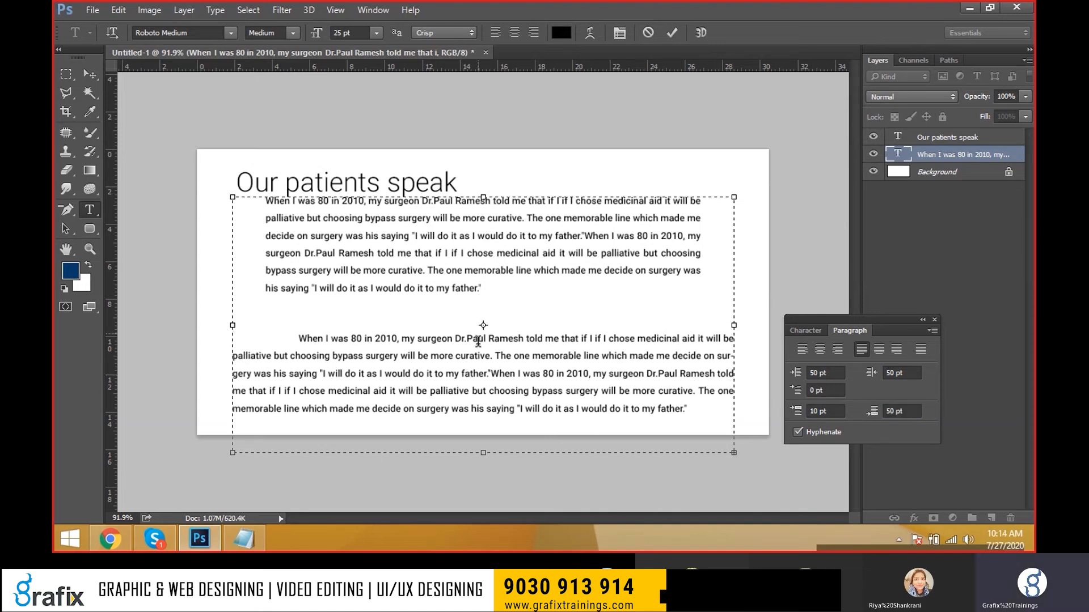
# Reduce the first paragraph's space after to 30 pt
pyautogui.click(445, 314)
pyautogui.moveTo(910, 415); pyautogui.dragTo(758, 416)
pyautogui.write('30')
pyautogui.press('Return')
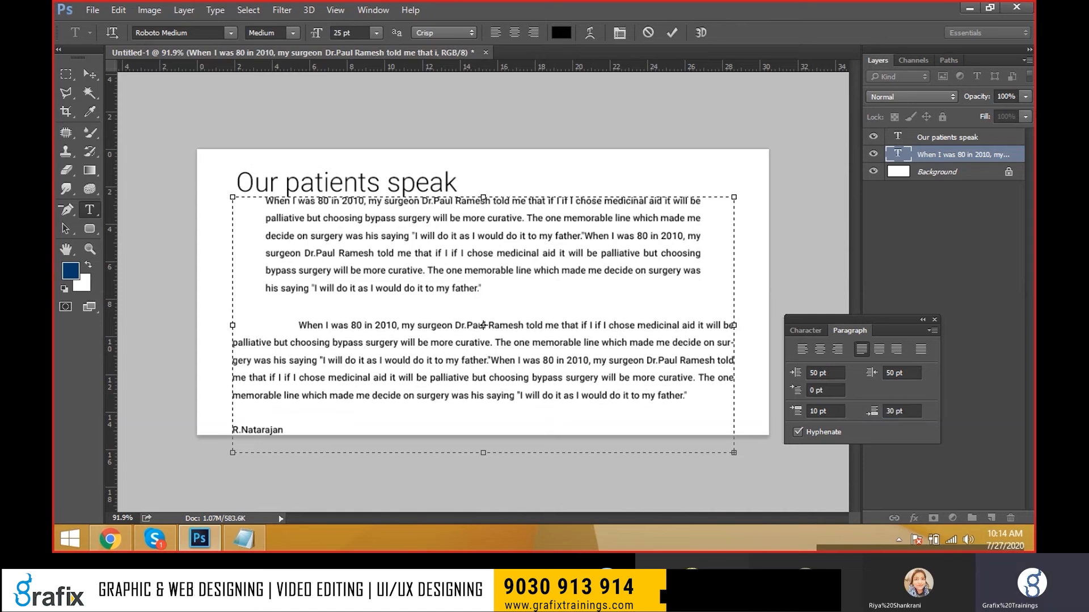
# Reset the first paragraph's space before and its left and right indents to 0 pt
pyautogui.click(826, 411)
pyautogui.write('0')
pyautogui.press('Return')
pyautogui.click(826, 372)
pyautogui.write('0')
pyautogui.press('Return')
pyautogui.click(887, 372)
pyautogui.write('0')
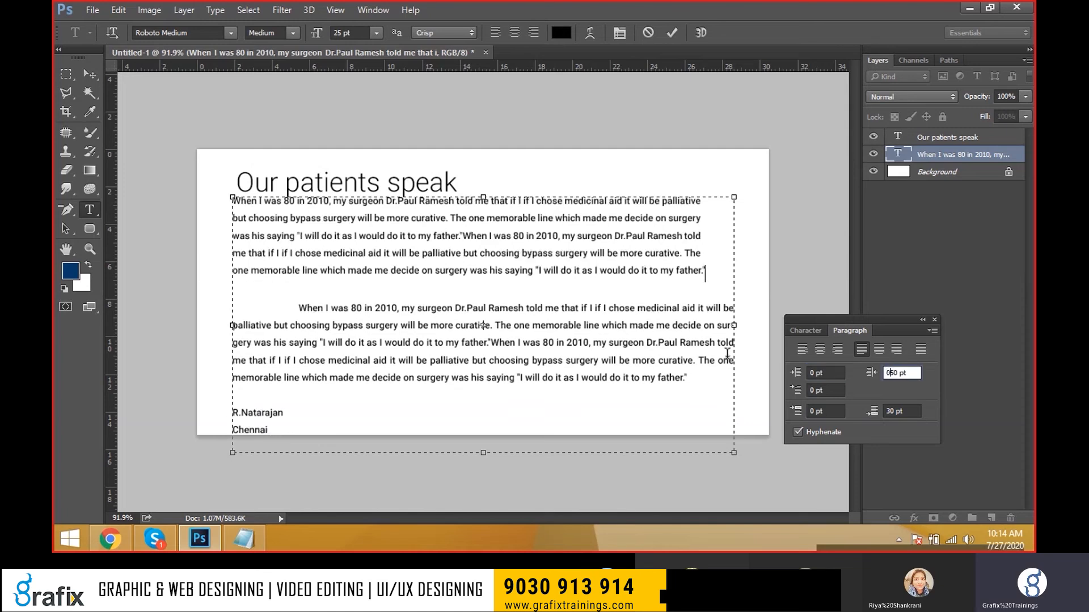
pyautogui.press('Delete')
pyautogui.press('Delete')
pyautogui.press('Return')
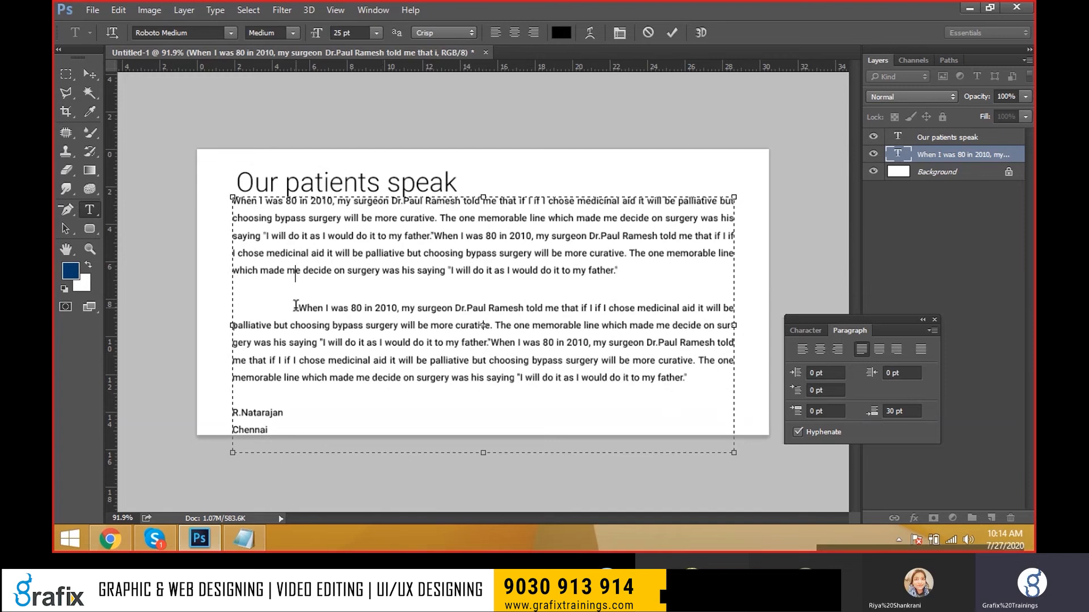
# Reset the second paragraph's first-line indent to 0 pt
pyautogui.doubleClick(836, 391)
pyautogui.write('0')
pyautogui.press('Return')
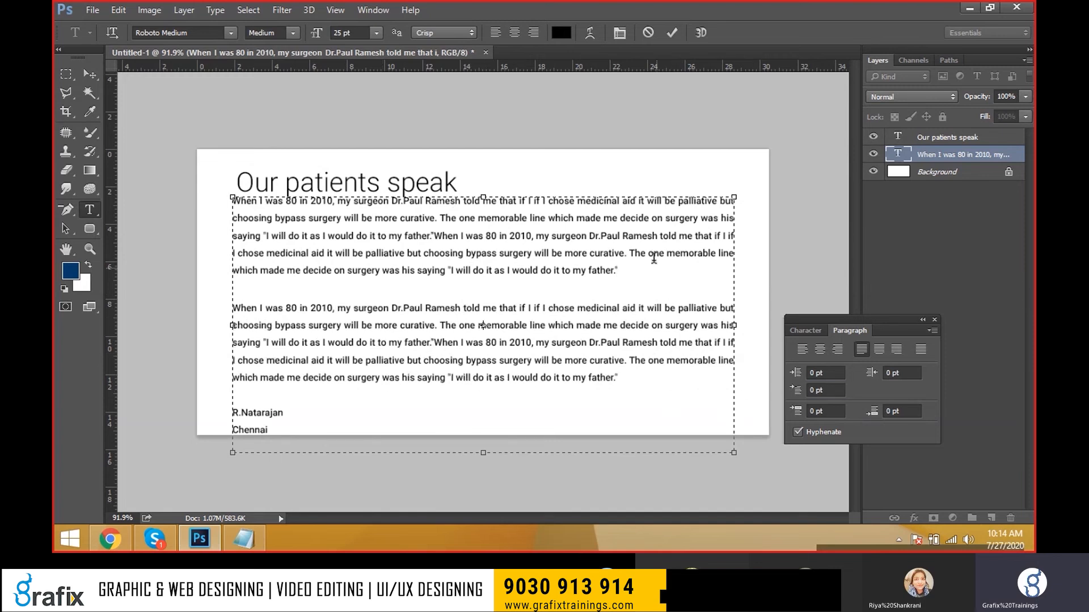
# Try space-after values of 10, 50 and 30 pt on the first testimonial paragraph
pyautogui.moveTo(907, 412); pyautogui.dragTo(828, 411)
pyautogui.write('10')
pyautogui.press('Return')
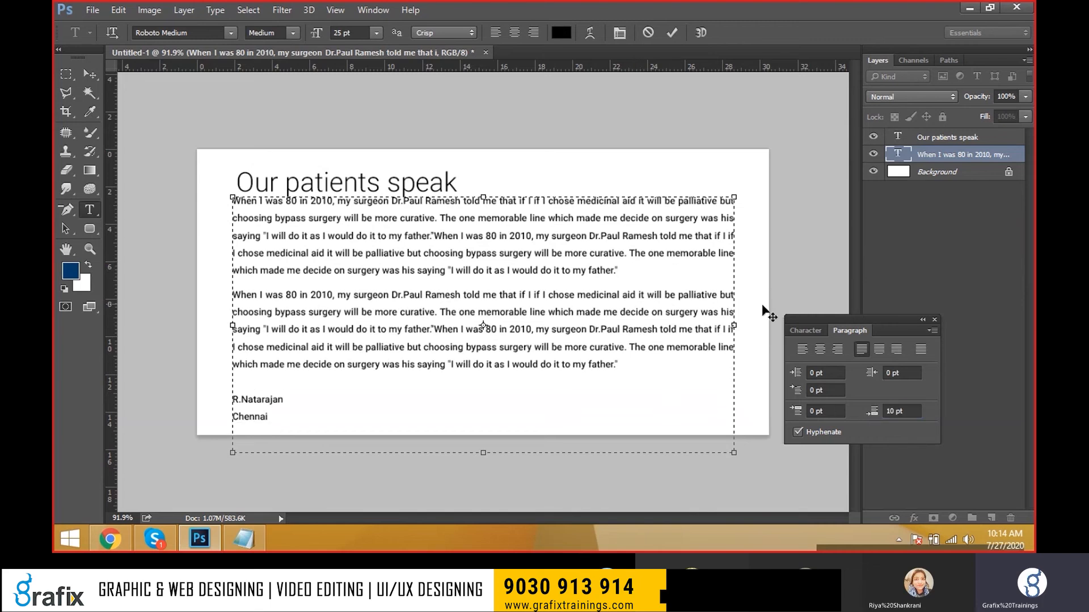
pyautogui.click(906, 410)
pyautogui.write('50')
pyautogui.press('Return')
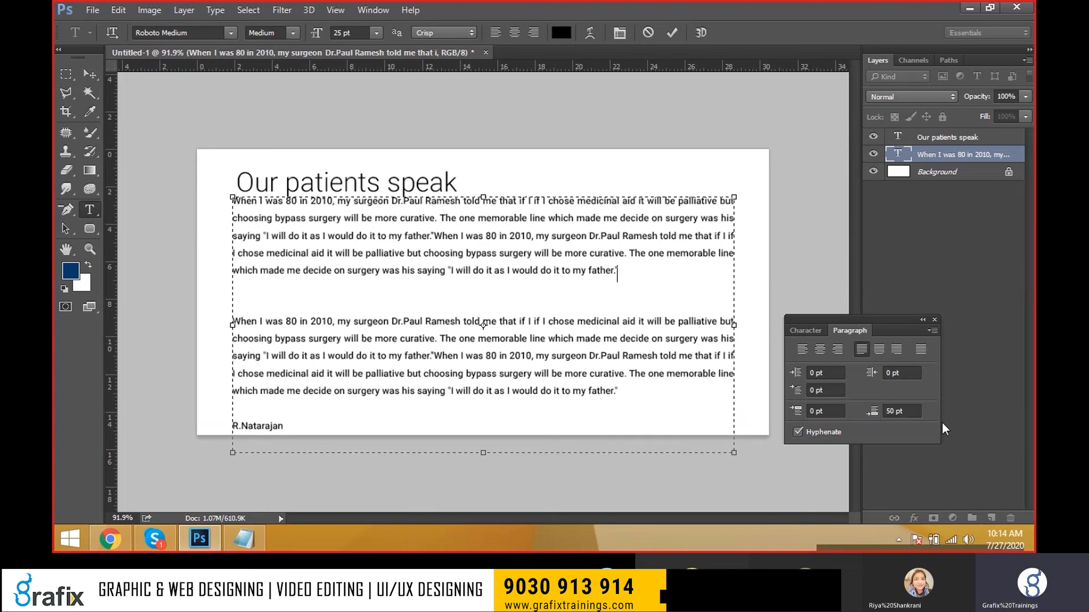
pyautogui.click(888, 412)
pyautogui.write('30')
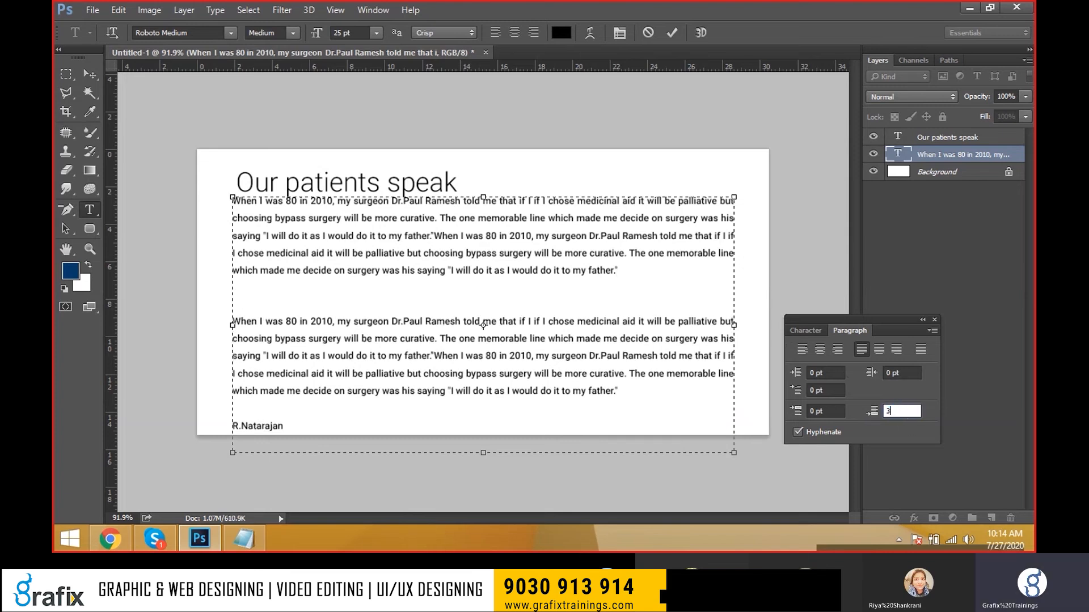
pyautogui.press('Return')
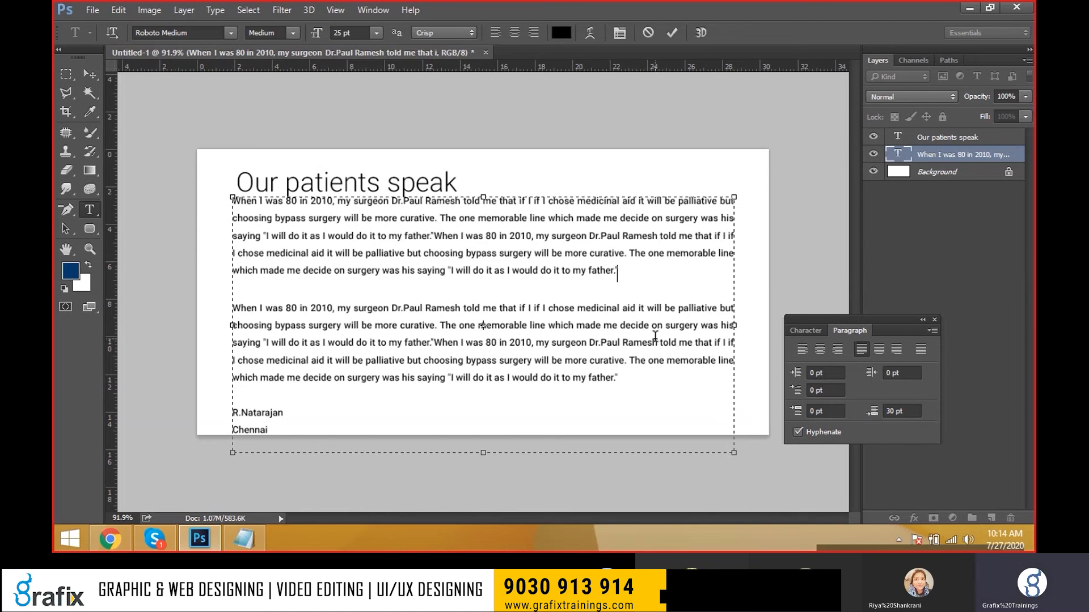
# Set the first paragraph's space after to 15 pt and commit the text
pyautogui.click(887, 412)
pyautogui.write('15')
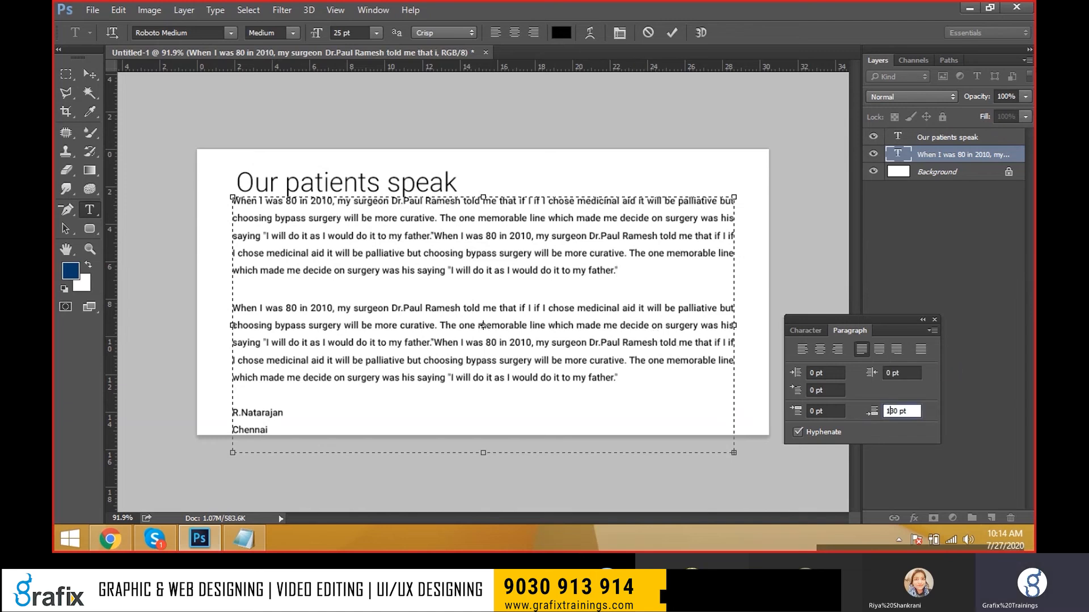
pyautogui.press('Return')
pyautogui.press('Return')
pyautogui.write('15')
pyautogui.press('Return')
pyautogui.hotkey('ctrl', 'Return')
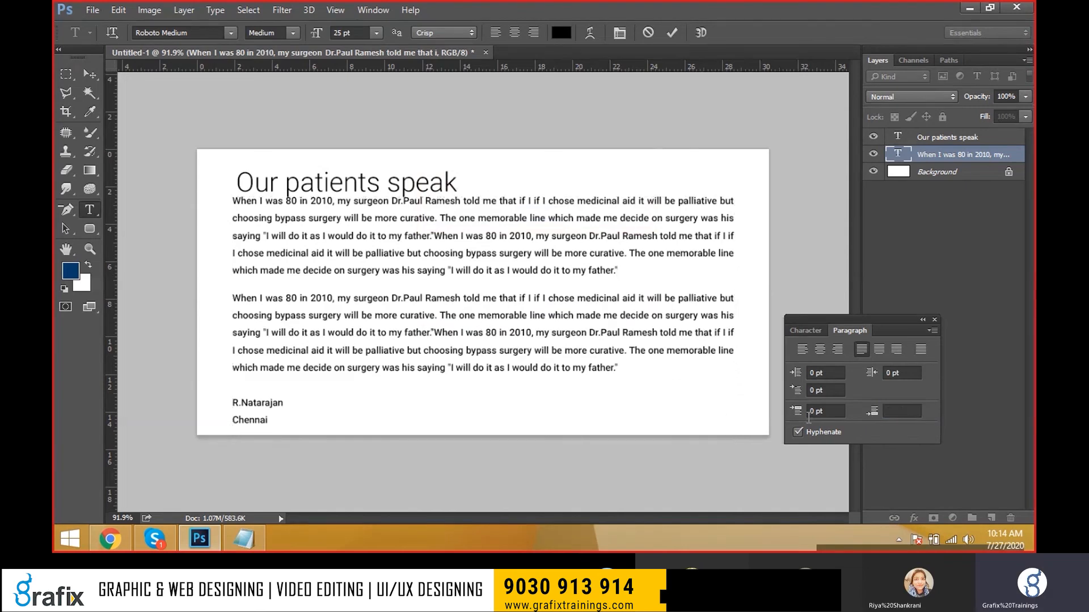
# Move the testimonial text down about 0.64 cm and shift the heading slightly left to line up with the text's left edge
pyautogui.press('v')
pyautogui.moveTo(527, 357); pyautogui.dragTo(527, 372)
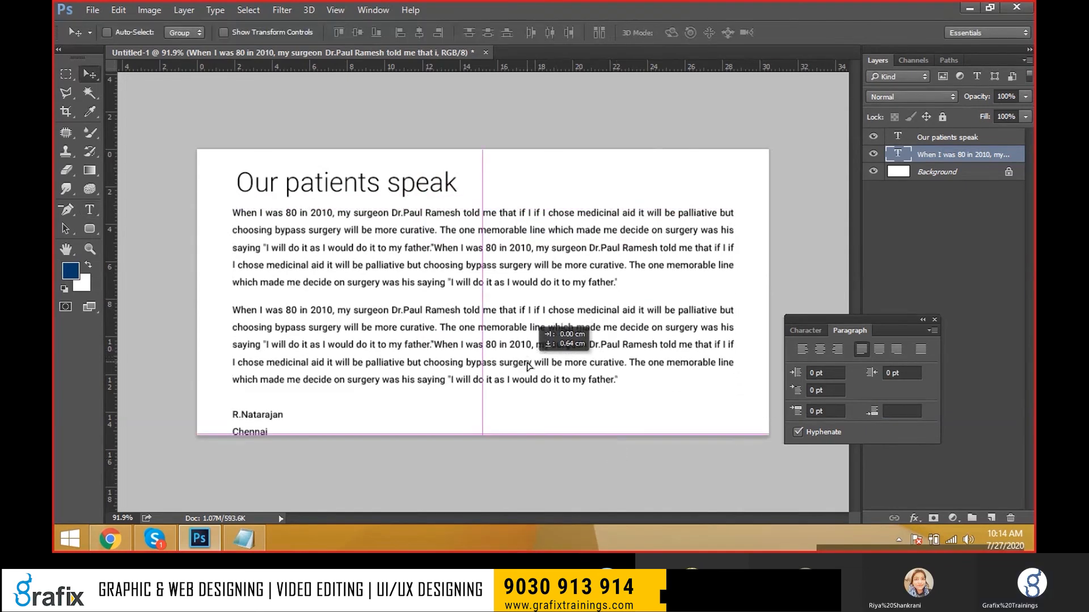
pyautogui.rightClick(387, 188)
pyautogui.click(419, 197)
pyautogui.moveTo(472, 218); pyautogui.dragTo(468, 217)
# Select the heading and testimonial layers together and move both slightly up and to the left on the canvas
pyautogui.keyDown('ctrl'); pyautogui.rightClick(468, 218); pyautogui.keyUp('ctrl')
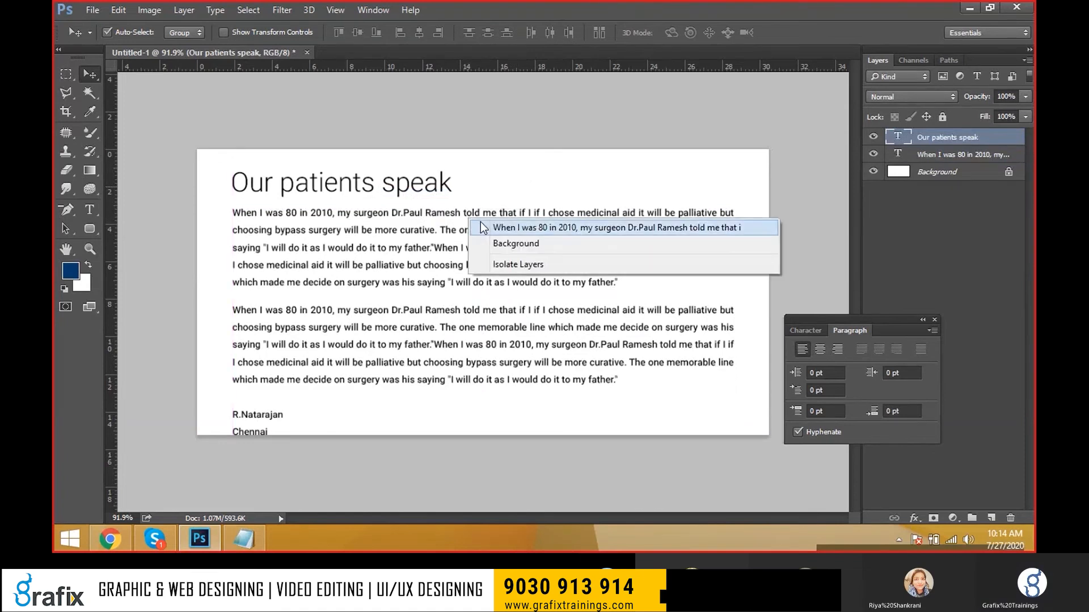
pyautogui.keyDown('shift'); pyautogui.click(481, 227); pyautogui.keyUp('shift')
pyautogui.moveTo(494, 260); pyautogui.dragTo(477, 249)
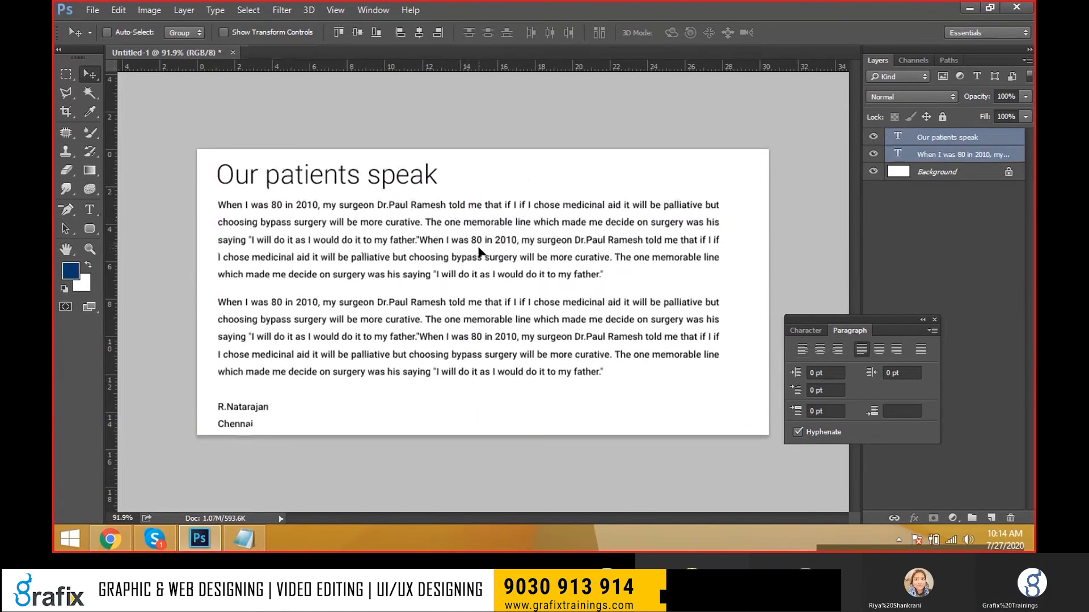
# Try automatic leading and a leading of 20 pt on all of the testimonial text
pyautogui.press('r')
pyautogui.press('t')
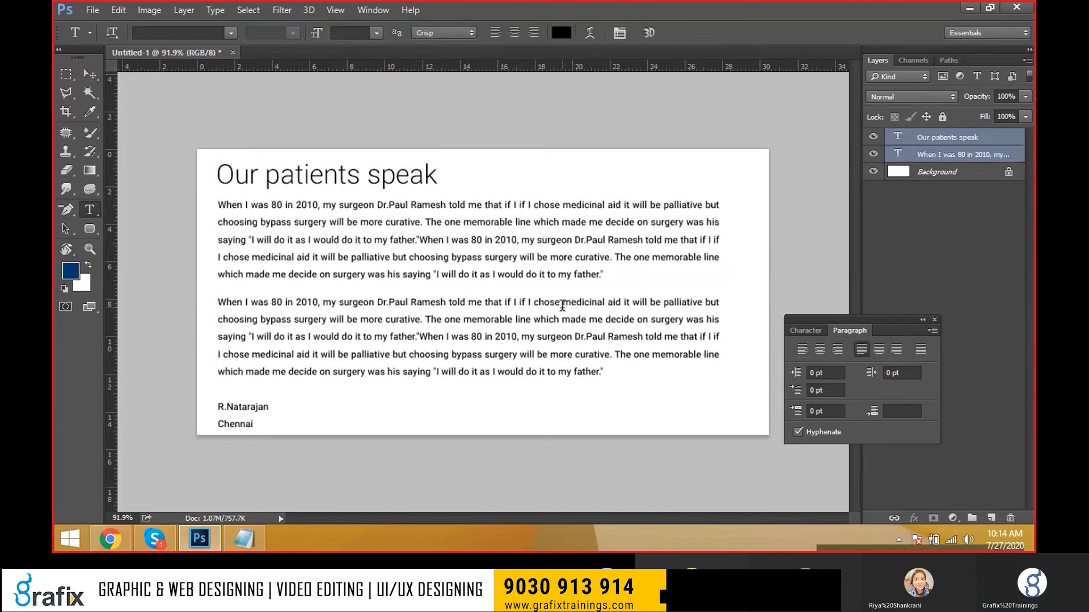
pyautogui.click(562, 308)
pyautogui.hotkey('ctrl', 'a')
pyautogui.click(813, 333)
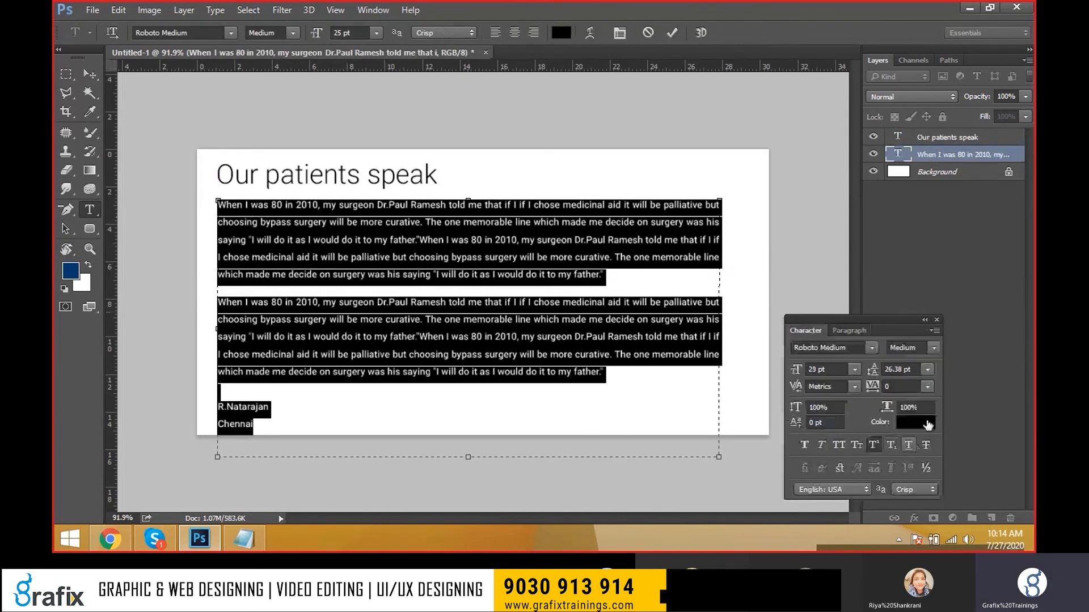
pyautogui.click(925, 370)
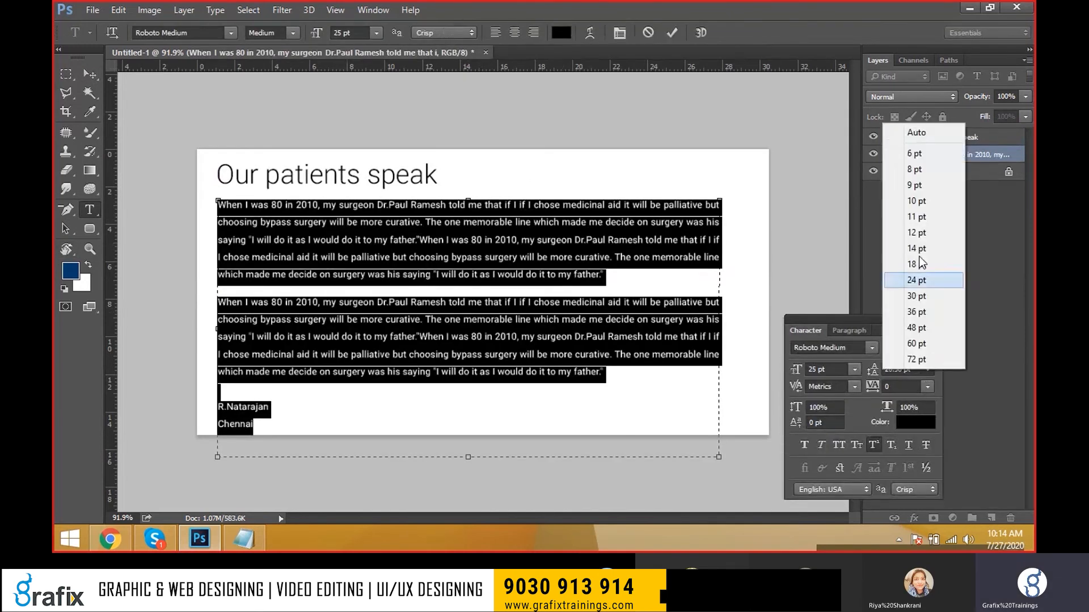
pyautogui.click(905, 130)
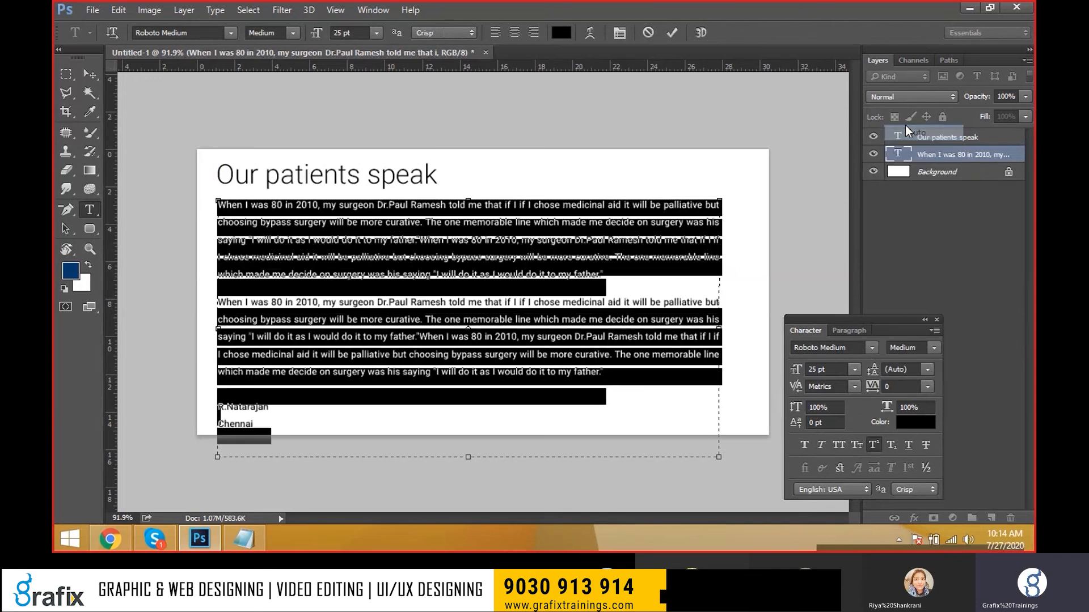
pyautogui.click(910, 372)
pyautogui.write('20')
pyautogui.press('Return')
pyautogui.hotkey('ctrl', 'Return')
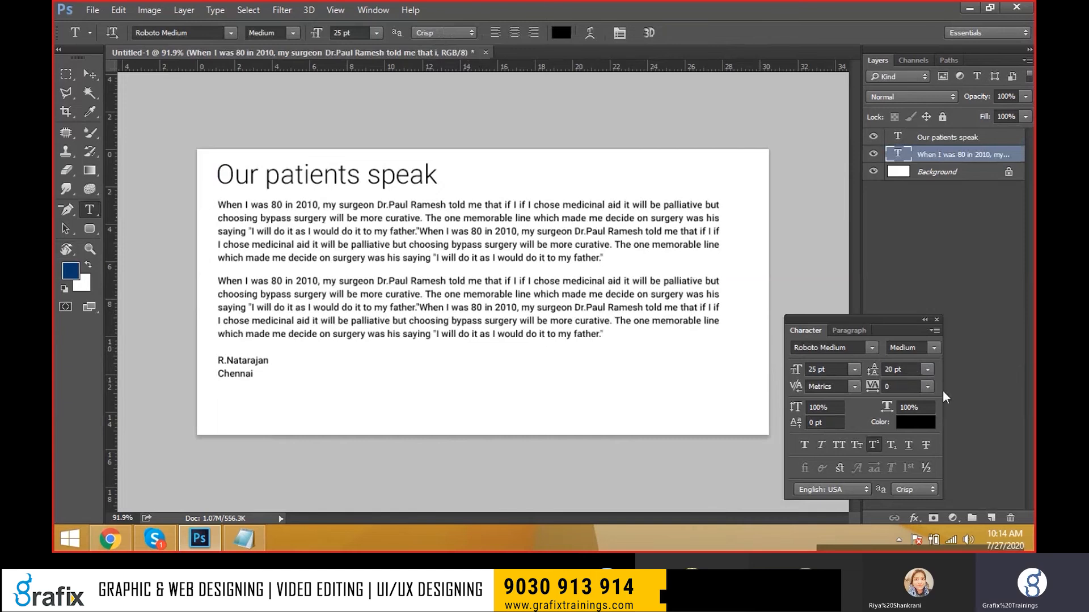
# Set the testimonial text's leading to 25 pt and move the text slightly down below the heading
pyautogui.click(916, 372)
pyautogui.write('25')
pyautogui.press('Return')
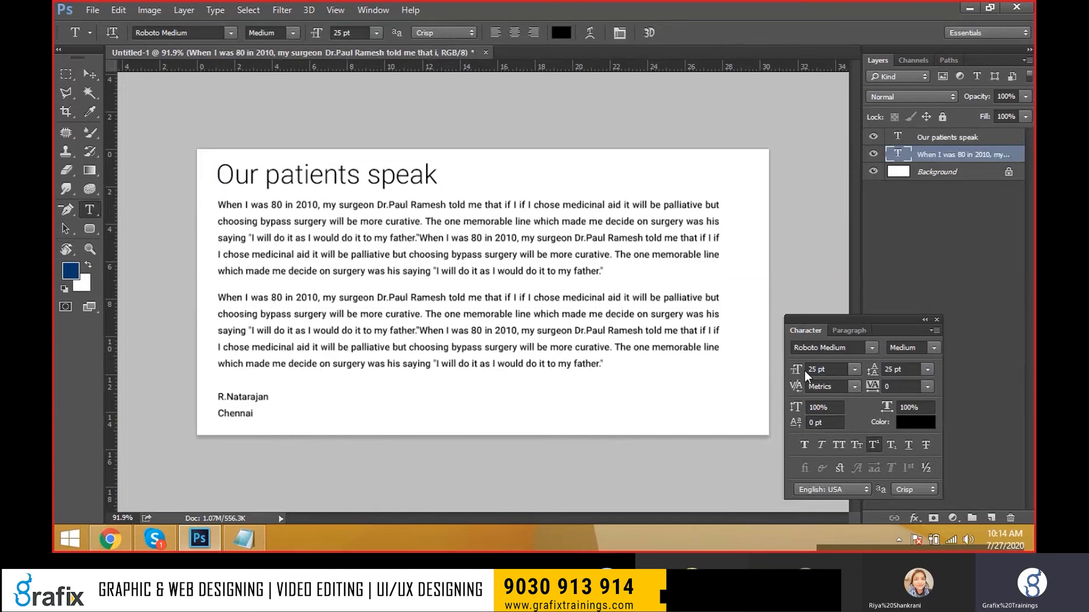
pyautogui.press('v')
pyautogui.moveTo(401, 334); pyautogui.dragTo(401, 338)
# Recolor the whole "Our patients speak" heading to red fb0707 and commit the text
pyautogui.rightClick(358, 196)
pyautogui.click(397, 192)
pyautogui.press('t')
pyautogui.click(380, 180)
pyautogui.hotkey('ctrl', 'a')
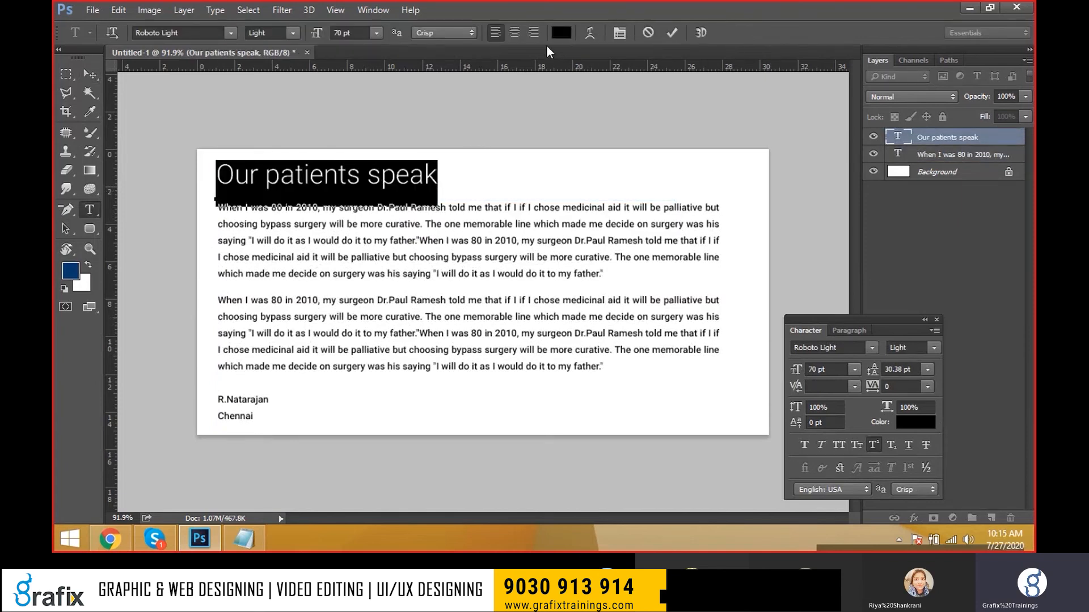
pyautogui.click(561, 32)
pyautogui.click(813, 160)
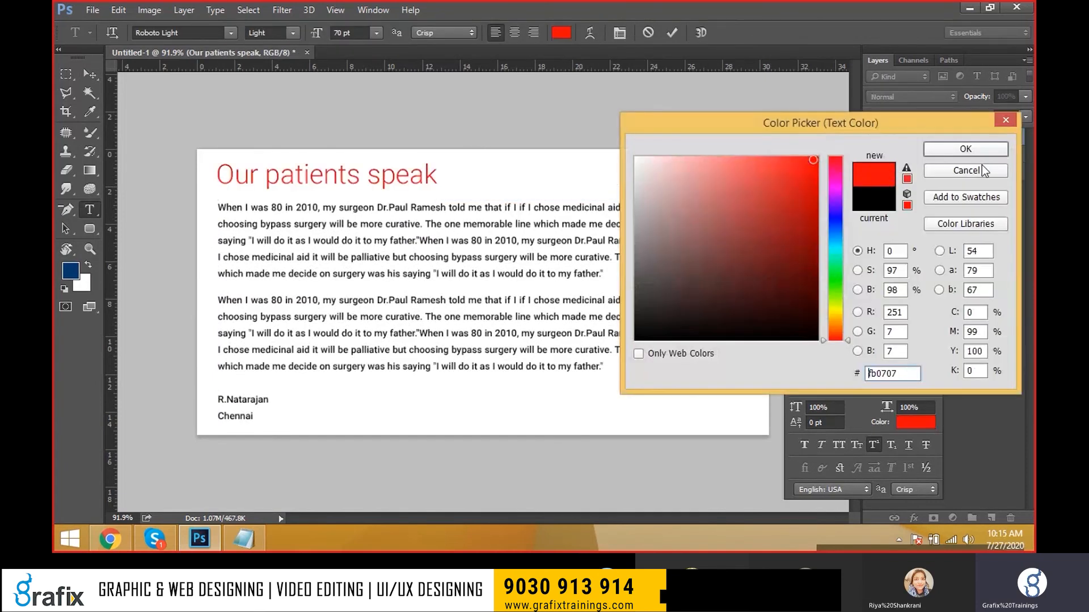
pyautogui.click(966, 149)
pyautogui.click(89, 75)
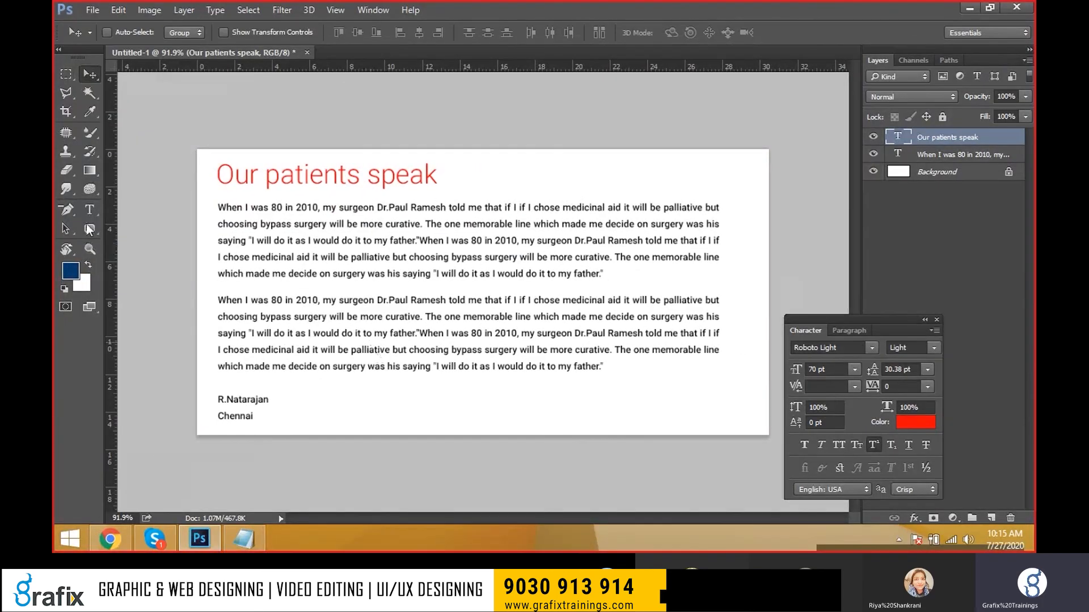
pyautogui.click(89, 209)
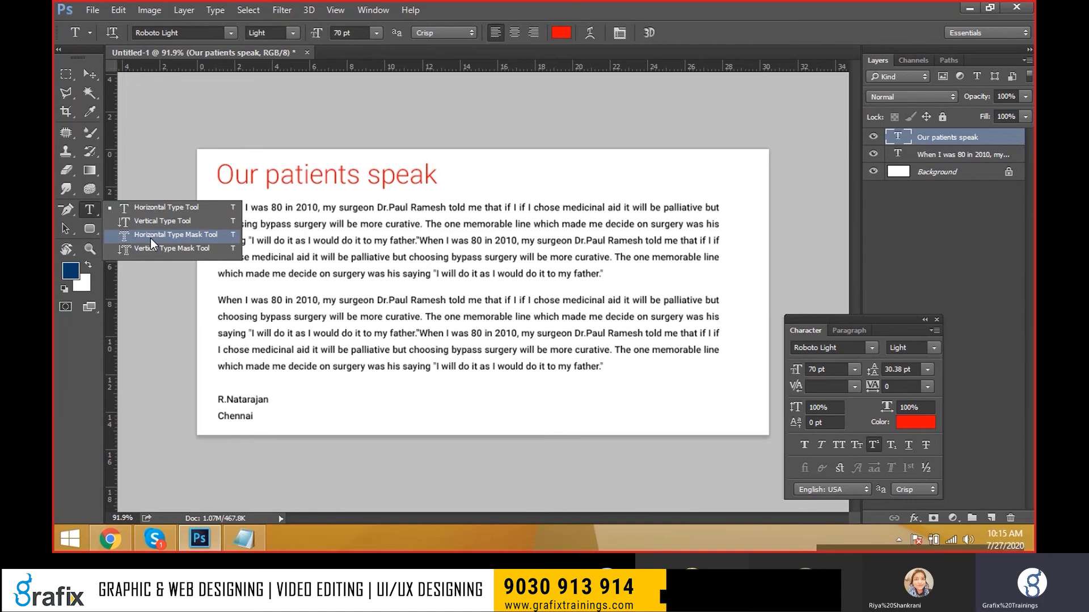
pyautogui.click(151, 237)
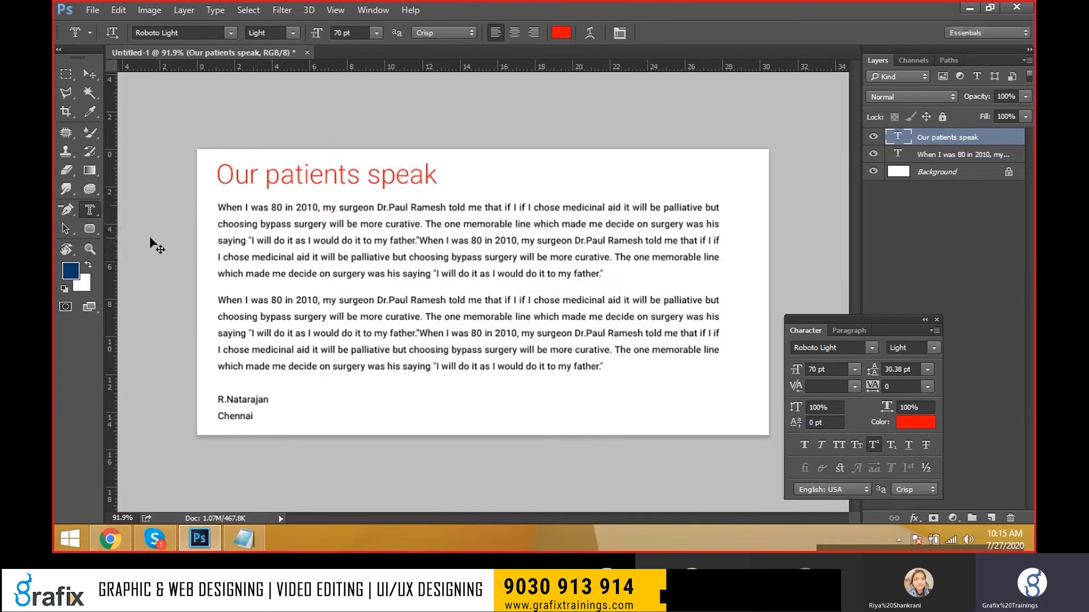
pyautogui.hotkey('ctrl', 'n')
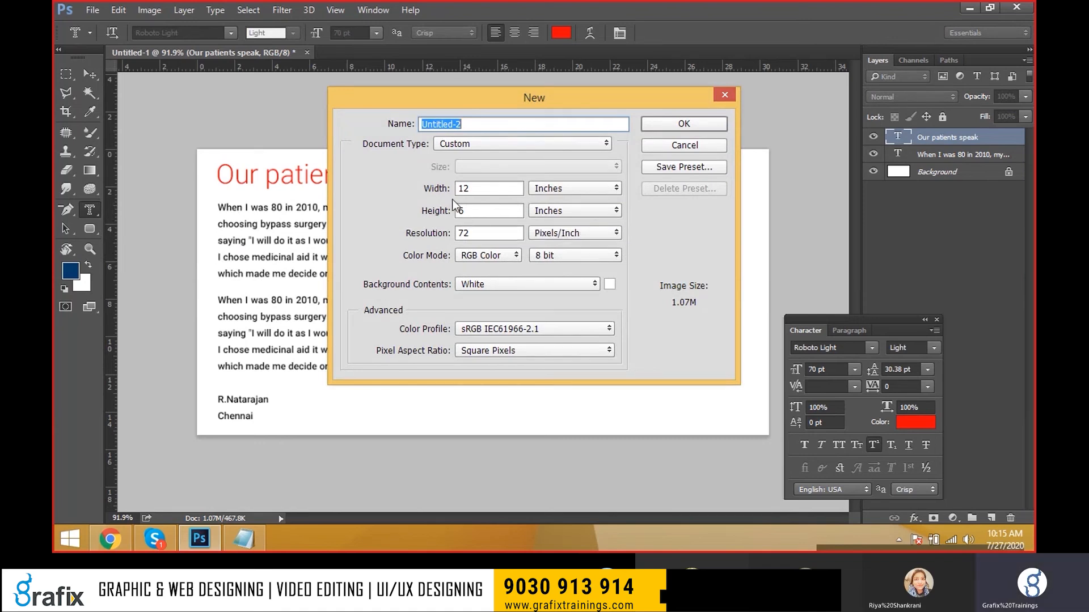
pyautogui.press('Escape')
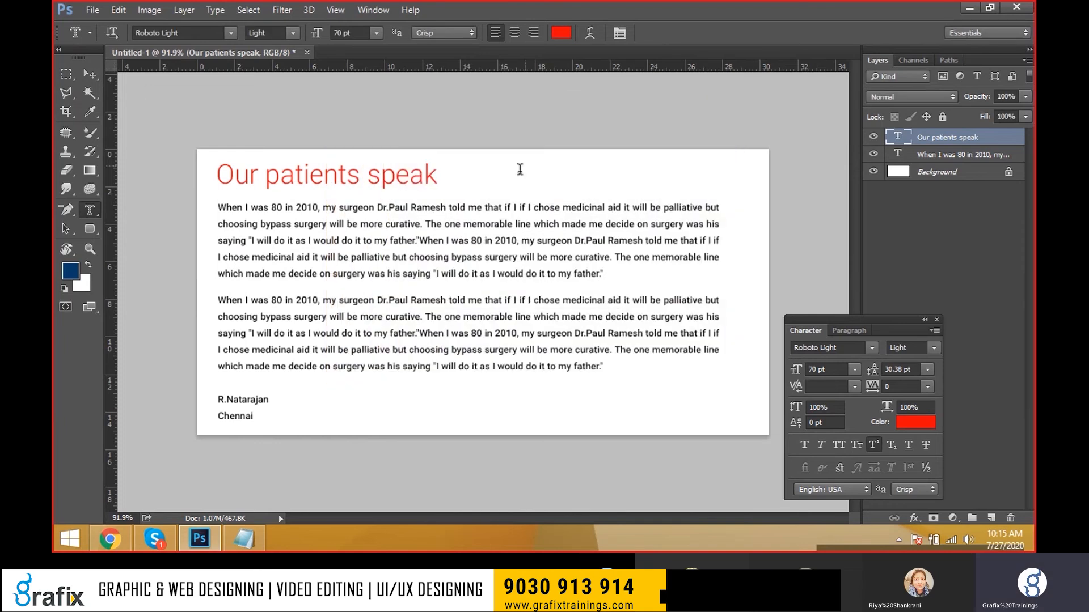
pyautogui.click(89, 74)
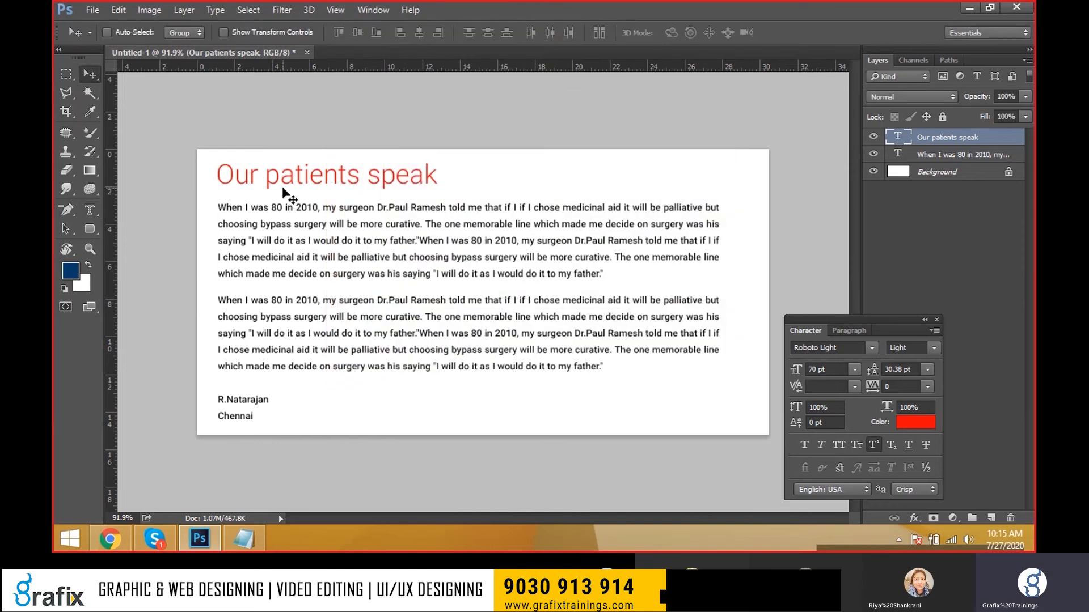
pyautogui.moveTo(94, 207); pyautogui.dragTo(142, 235)
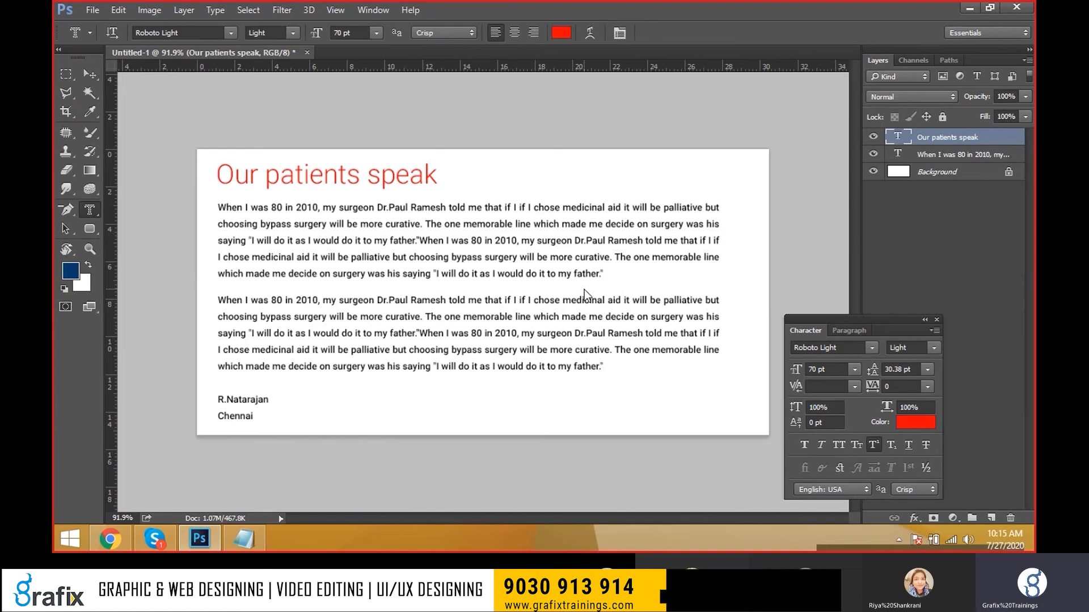
# Open the photo e134c183103e4e4d067363d5e5a299fa.jpg from the IMAGES folder
pyautogui.hotkey('ctrl', 'o')
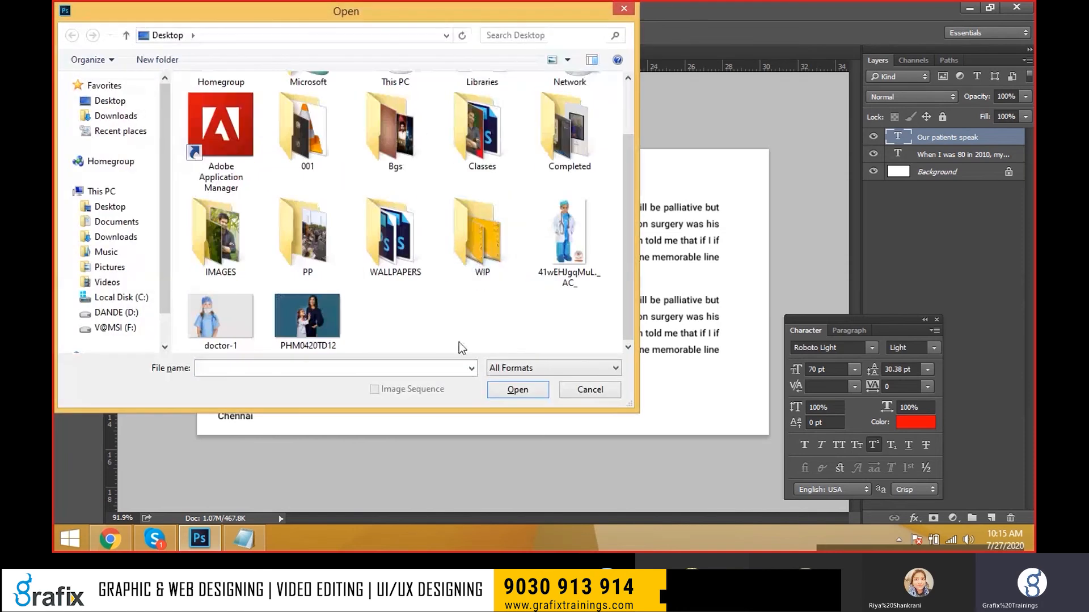
pyautogui.doubleClick(229, 239)
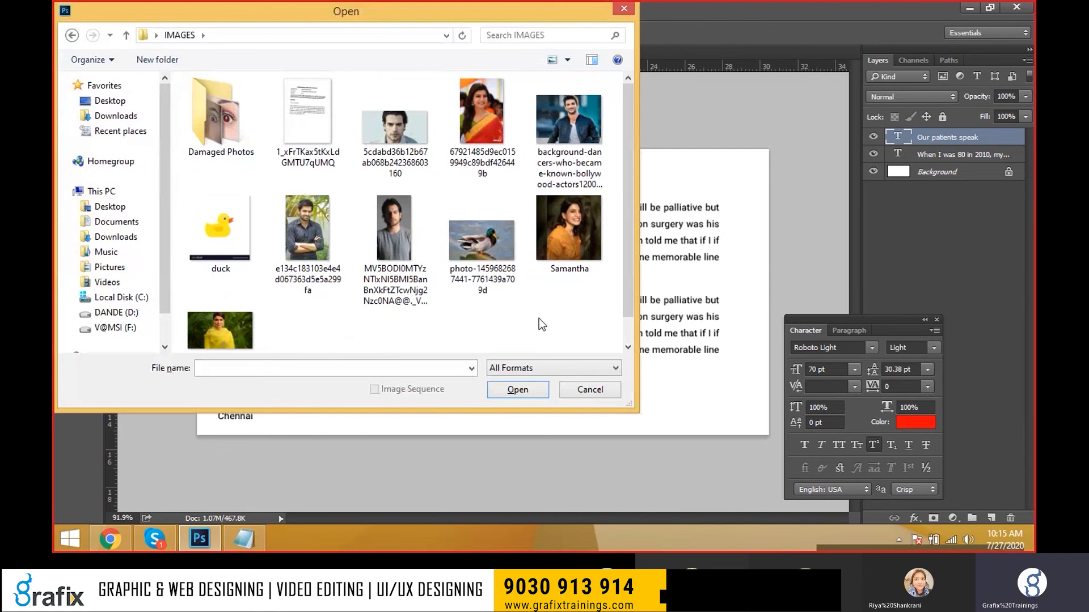
pyautogui.doubleClick(338, 245)
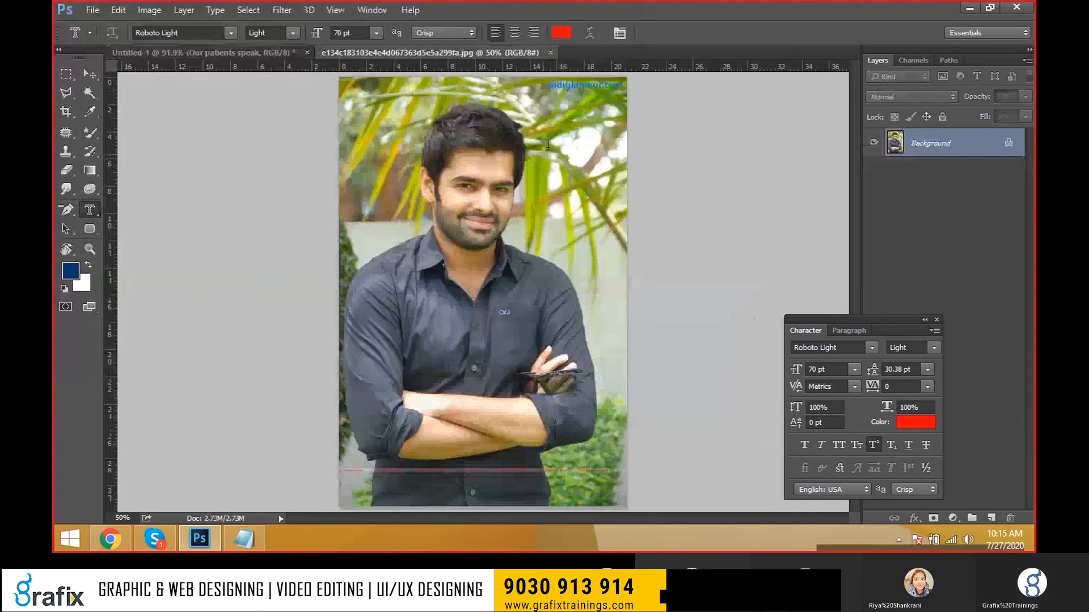
# Add the horizontal text "asfdfsdf" over the man's face and move it up to his forehead
pyautogui.scroll(1, 548, 145)
pyautogui.moveTo(95, 208); pyautogui.dragTo(137, 206)
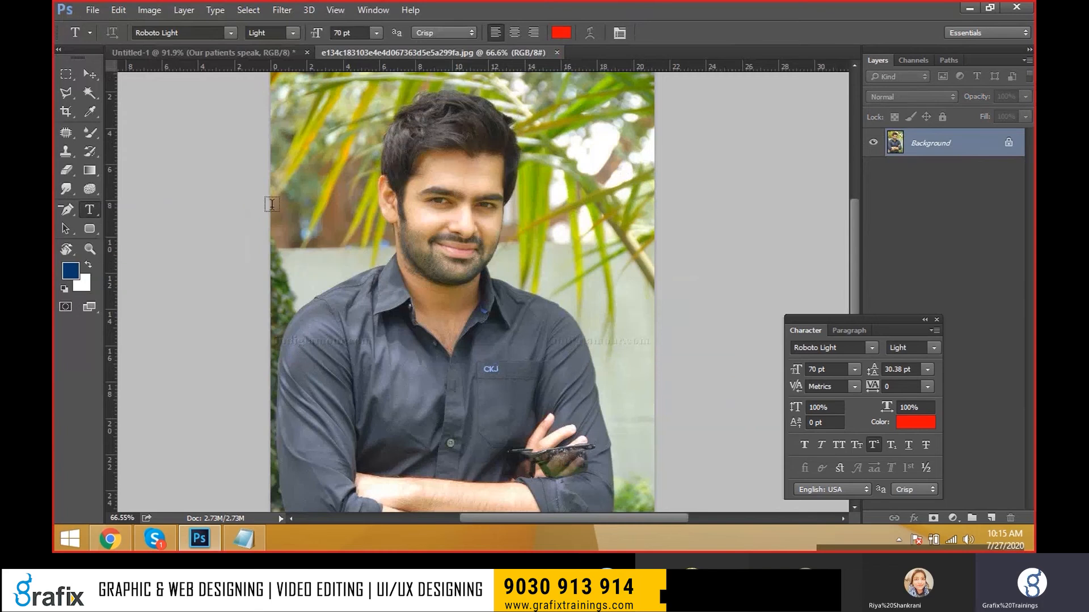
pyautogui.click(397, 208)
pyautogui.write('asfdfsdf')
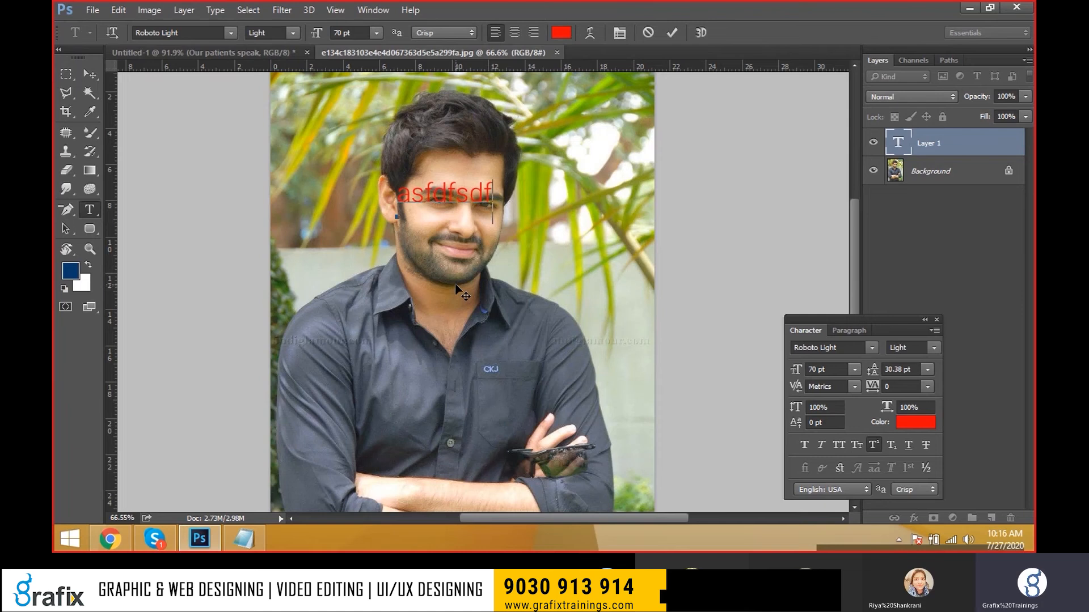
pyautogui.hotkey('ctrl', 'Return')
pyautogui.press('v')
pyautogui.moveTo(464, 220); pyautogui.dragTo(471, 171)
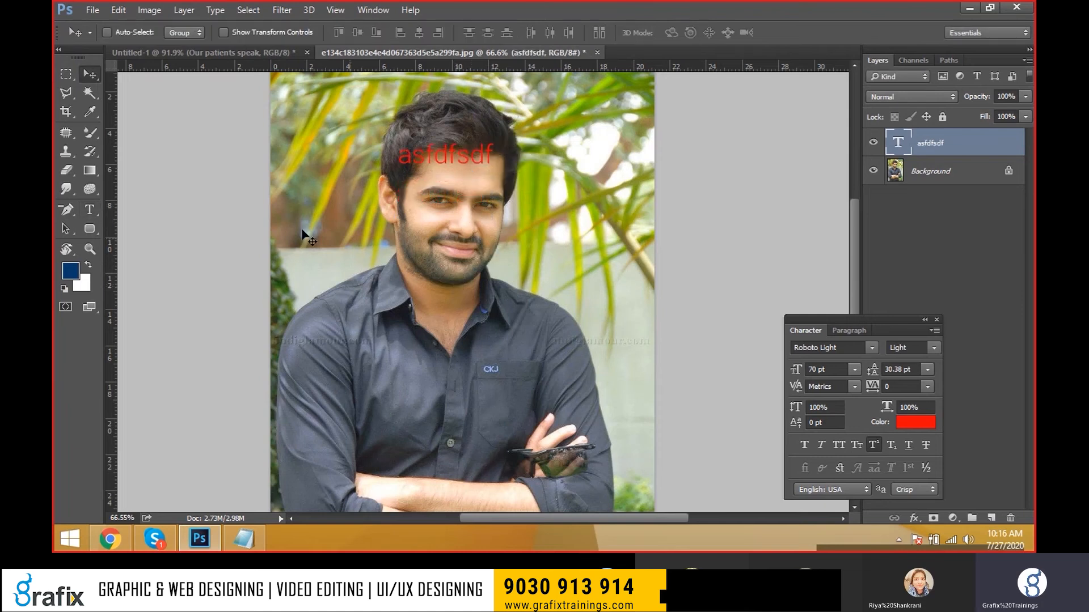
# Enter a first name with the Horizontal Type Mask tool over the man's face
pyautogui.moveTo(92, 214); pyautogui.dragTo(124, 232)
pyautogui.click(383, 223)
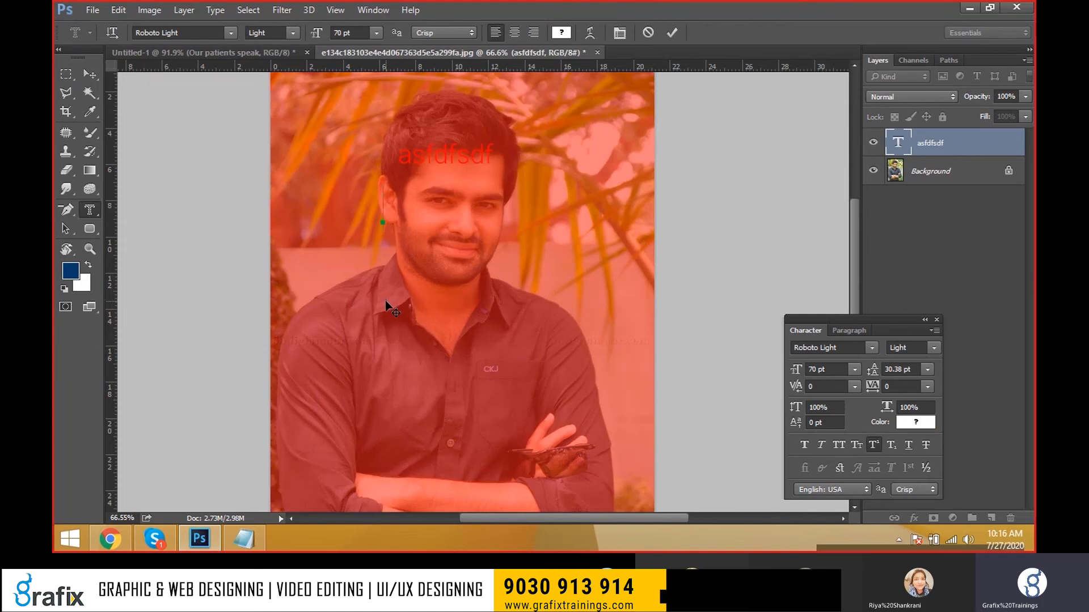
pyautogui.moveTo(90, 210); pyautogui.dragTo(147, 239)
pyautogui.click(388, 242)
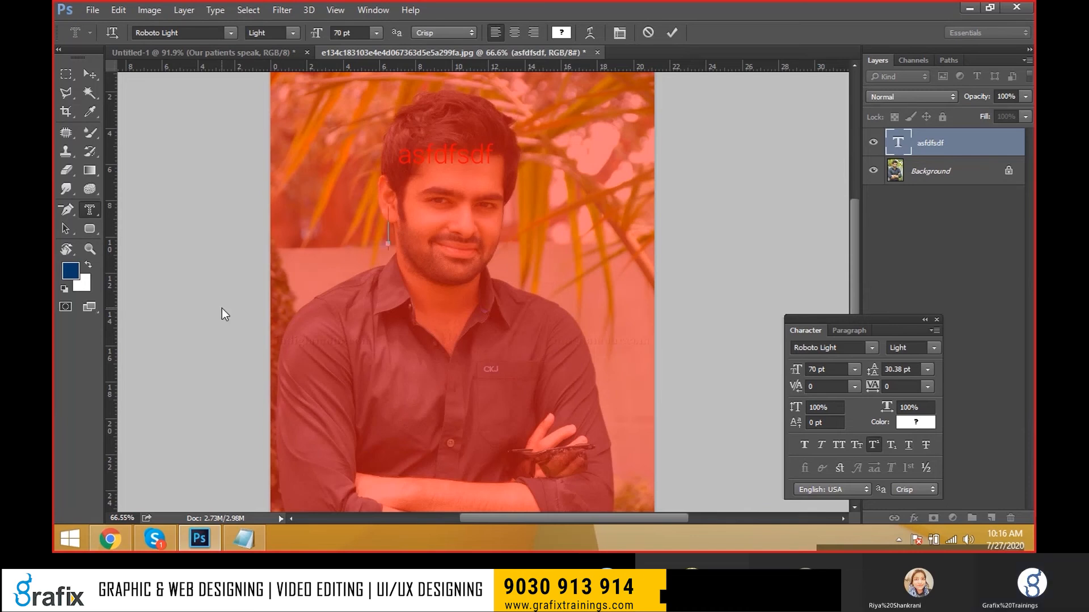
pyautogui.write('anoj')
# Change the mask text's font to Impact Regular and shift it slightly right and up
pyautogui.hotkey('ctrl', 'a')
pyautogui.click(418, 218)
pyautogui.moveTo(462, 218); pyautogui.dragTo(347, 211)
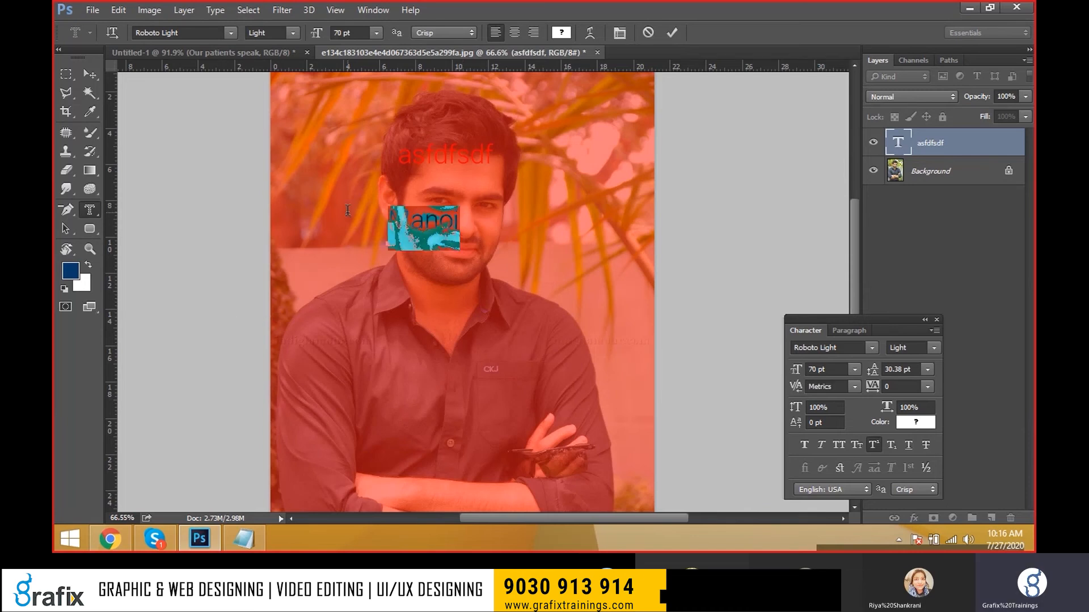
pyautogui.click(199, 33)
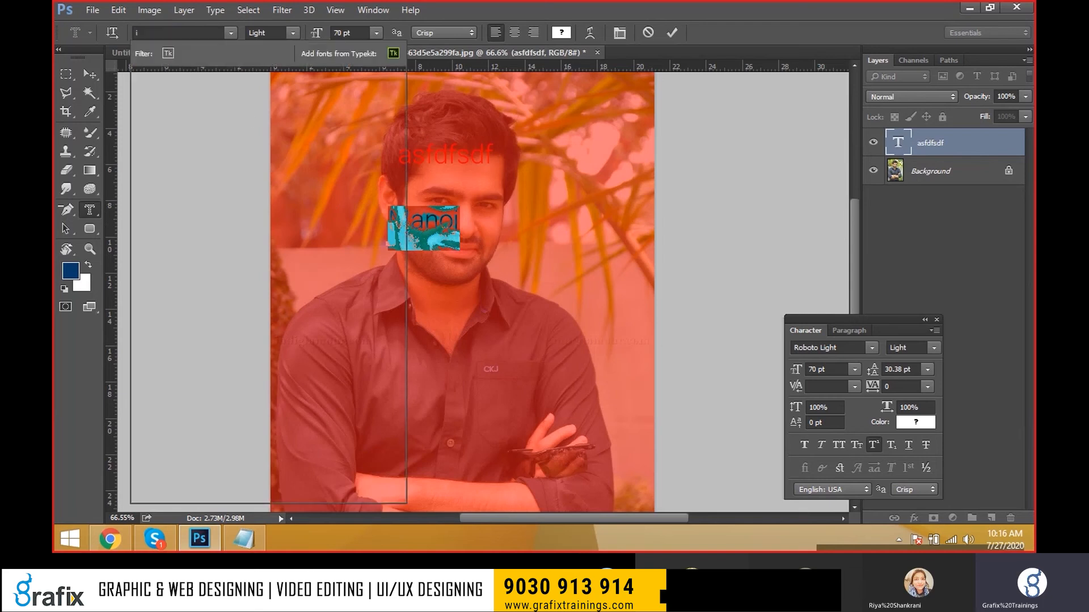
pyautogui.write('impa')
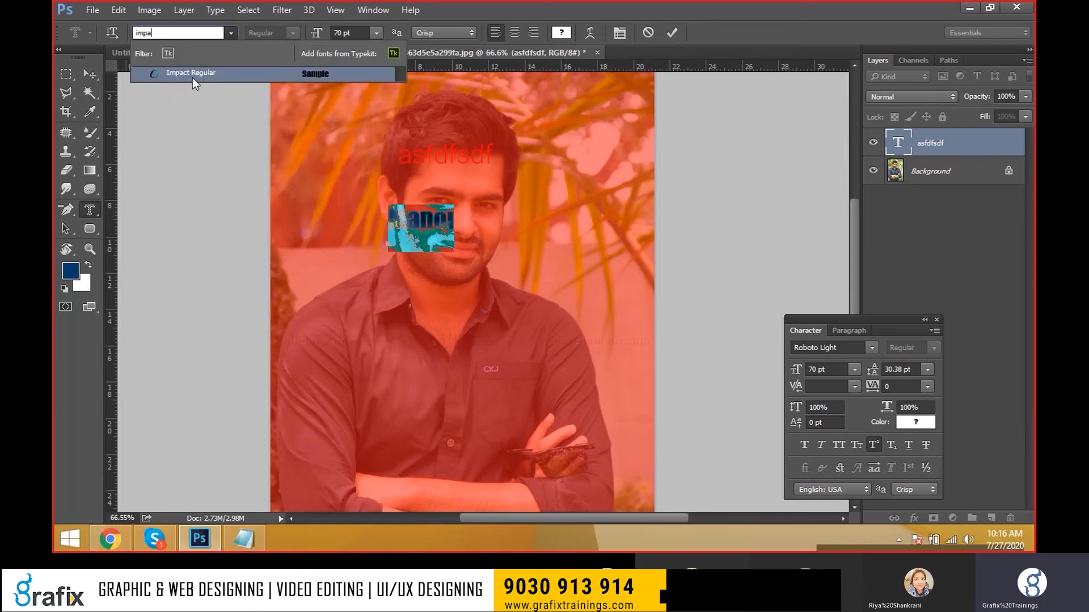
pyautogui.click(192, 75)
pyautogui.click(417, 224)
pyautogui.moveTo(457, 224); pyautogui.dragTo(493, 214)
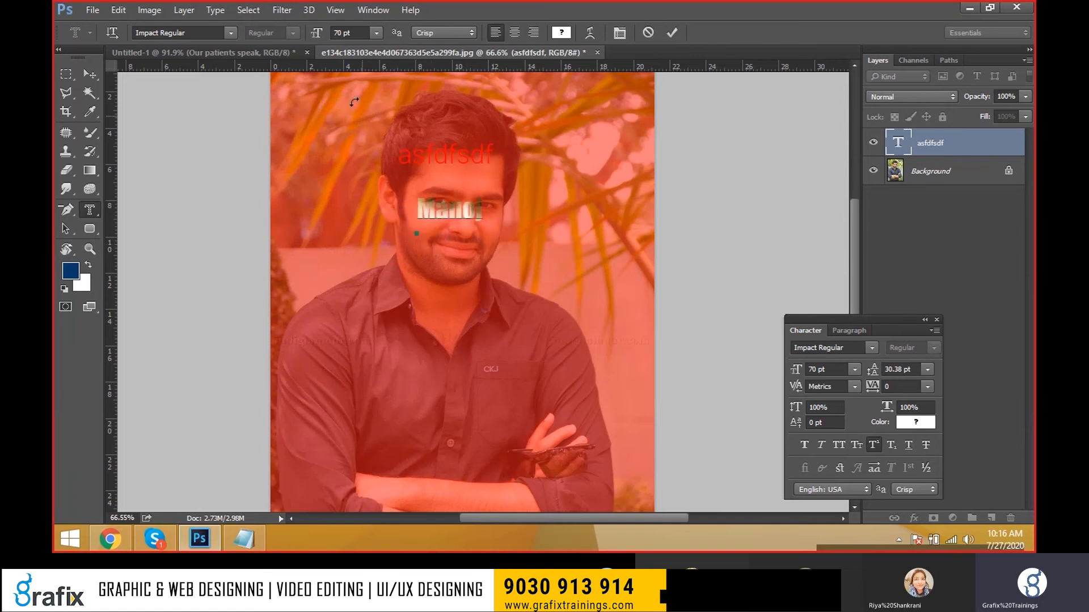
# Try a font size of 65 pt on the mask text
pyautogui.hotkey('ctrl', 'a')
pyautogui.moveTo(357, 35); pyautogui.dragTo(298, 35)
pyautogui.write('65')
pyautogui.press('Return')
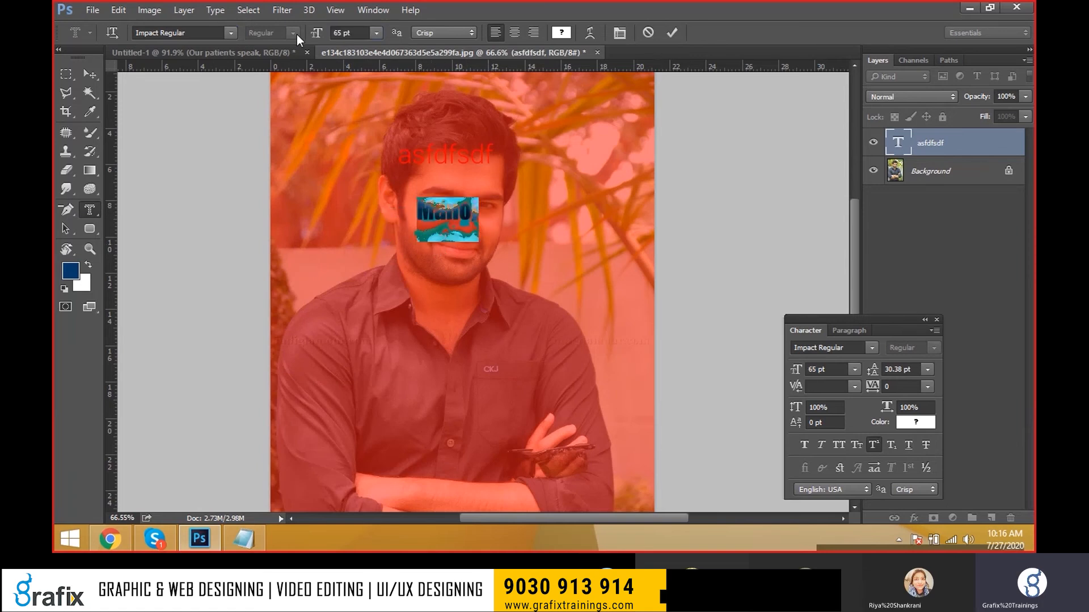
# Set the mask text's size to 150 pt, position it over the man's eyes and commit it as a selection
pyautogui.moveTo(364, 33); pyautogui.dragTo(218, 13)
pyautogui.write('15')
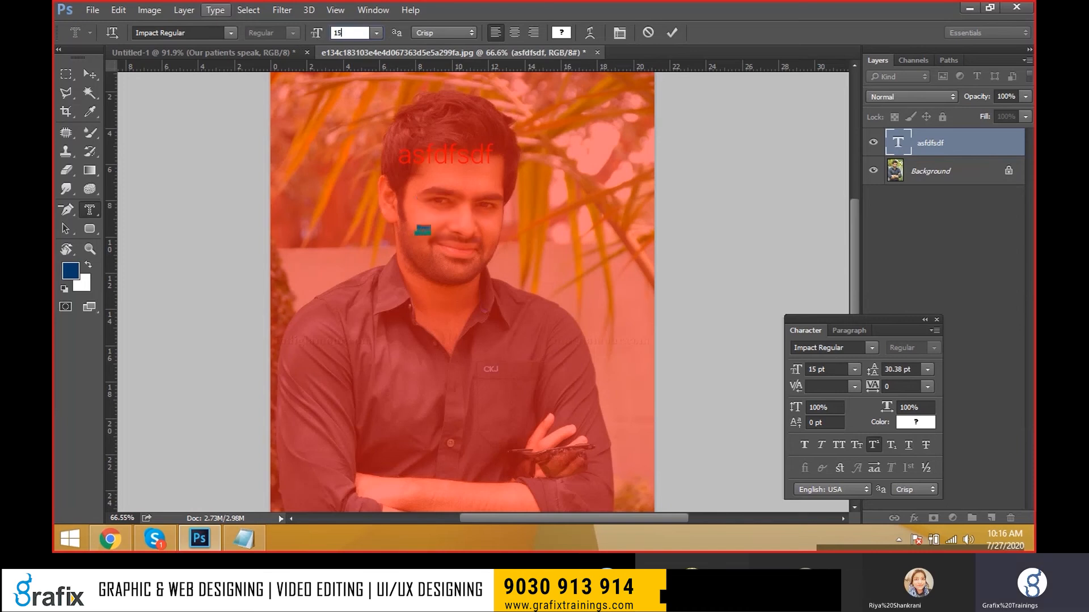
pyautogui.write('0')
pyautogui.press('Return')
pyautogui.click(504, 236)
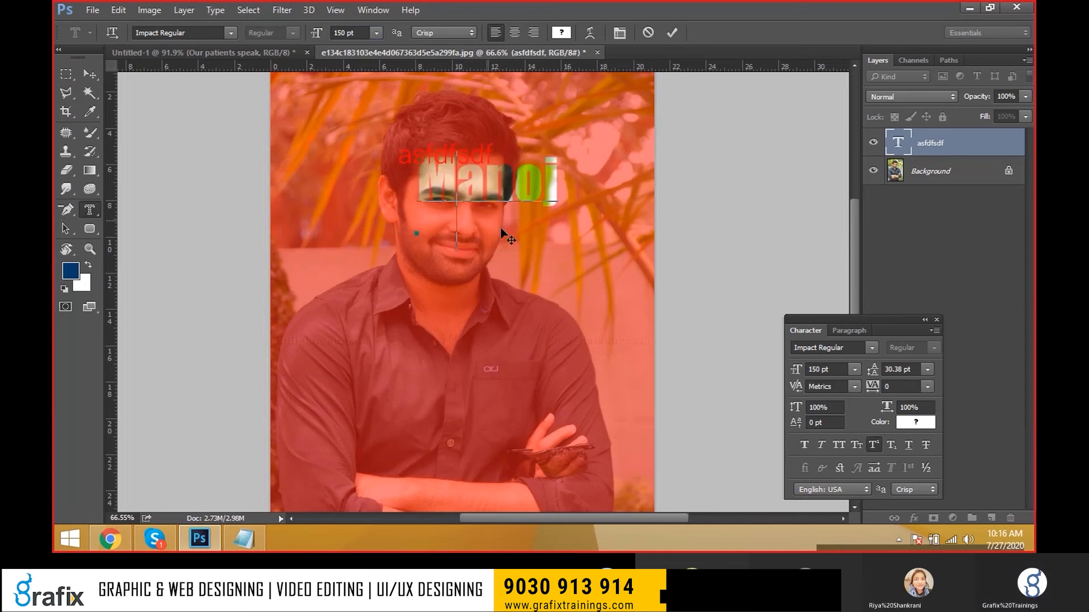
pyautogui.moveTo(584, 242); pyautogui.dragTo(624, 265)
pyautogui.moveTo(605, 225); pyautogui.dragTo(584, 232)
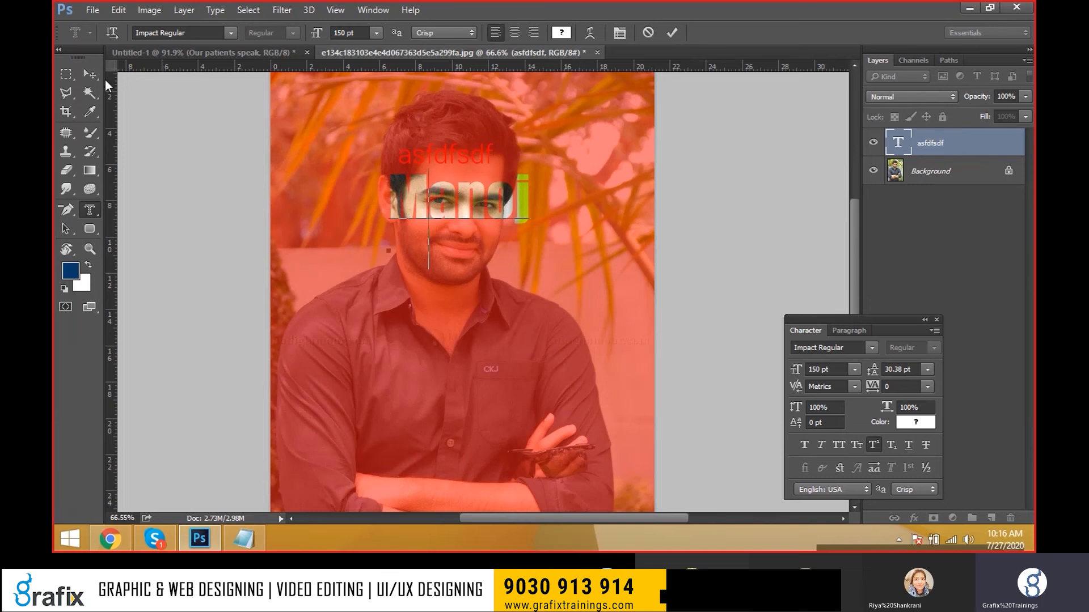
pyautogui.click(95, 76)
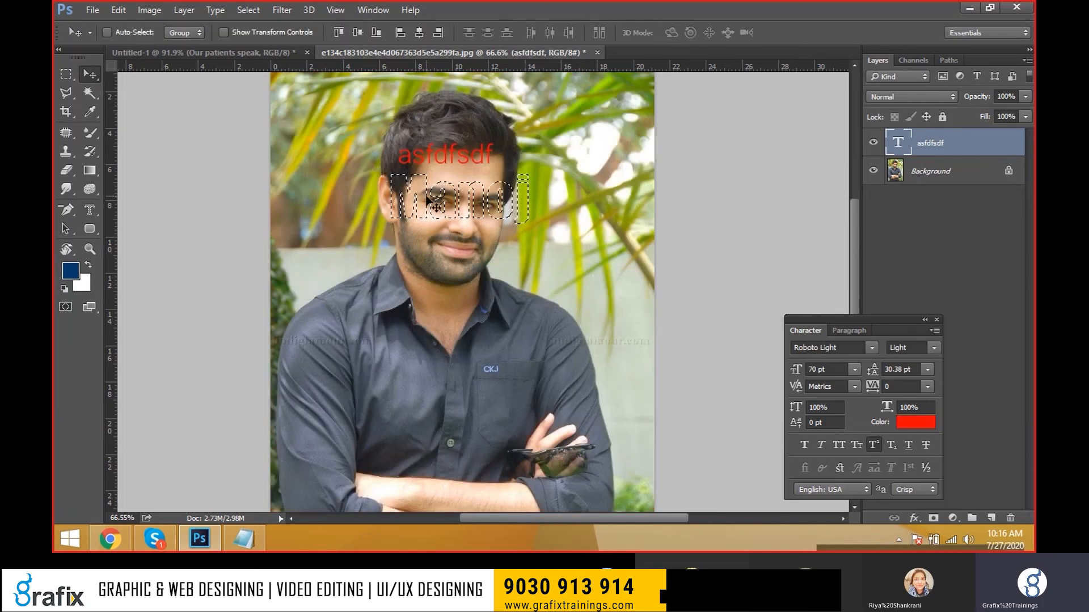
# Copy the text-shaped selection from the photo's Background layer into Untitled-1, placing it over the lower testimonial lines
pyautogui.moveTo(427, 196); pyautogui.dragTo(318, 77)
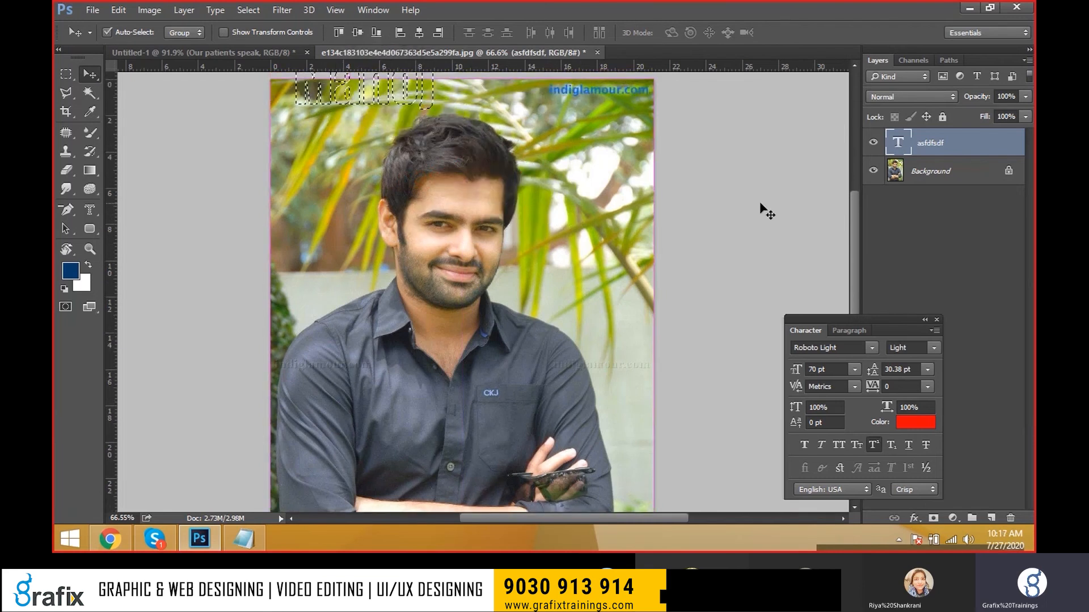
pyautogui.hotkey('ctrl', 'z')
pyautogui.click(947, 177)
pyautogui.moveTo(468, 213); pyautogui.dragTo(637, 426)
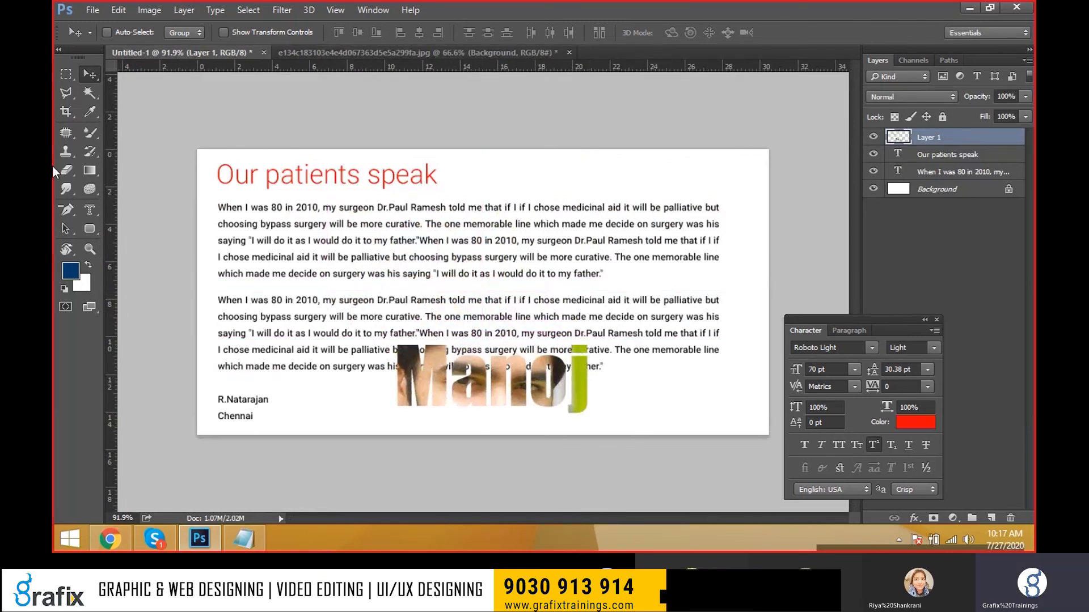
pyautogui.moveTo(89, 209); pyautogui.dragTo(83, 91)
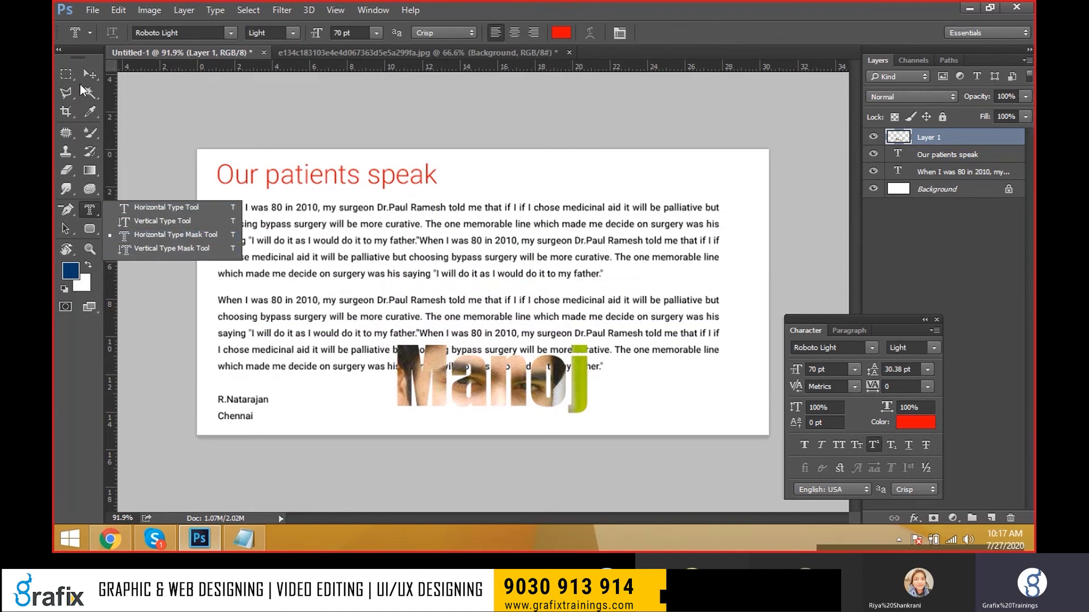
# Delete the pasted text-shaped photo layer from Untitled-1
pyautogui.click(90, 74)
pyautogui.press('Delete')
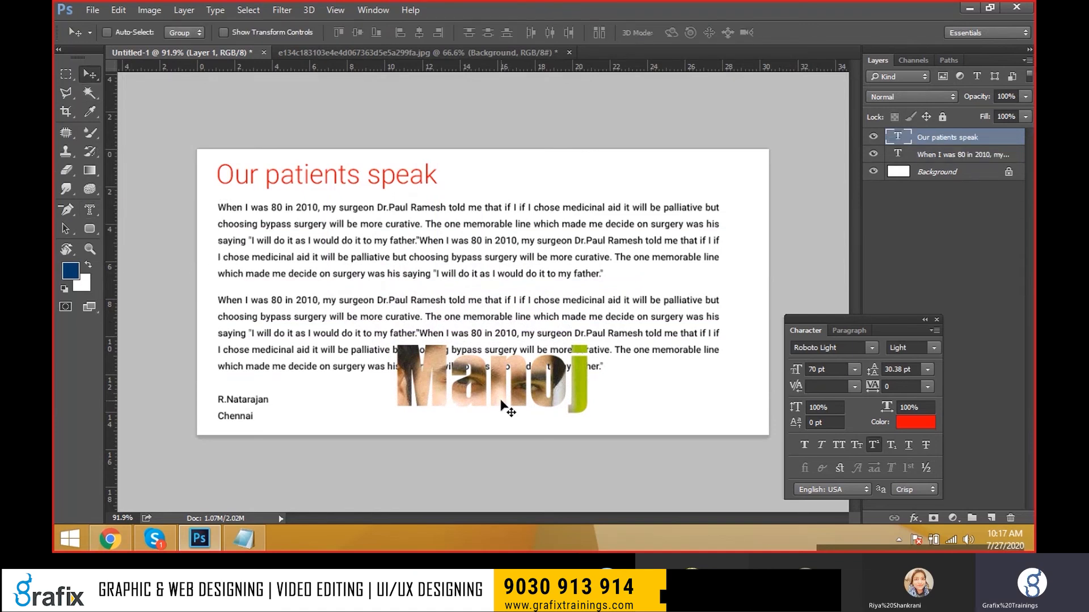
pyautogui.click(372, 53)
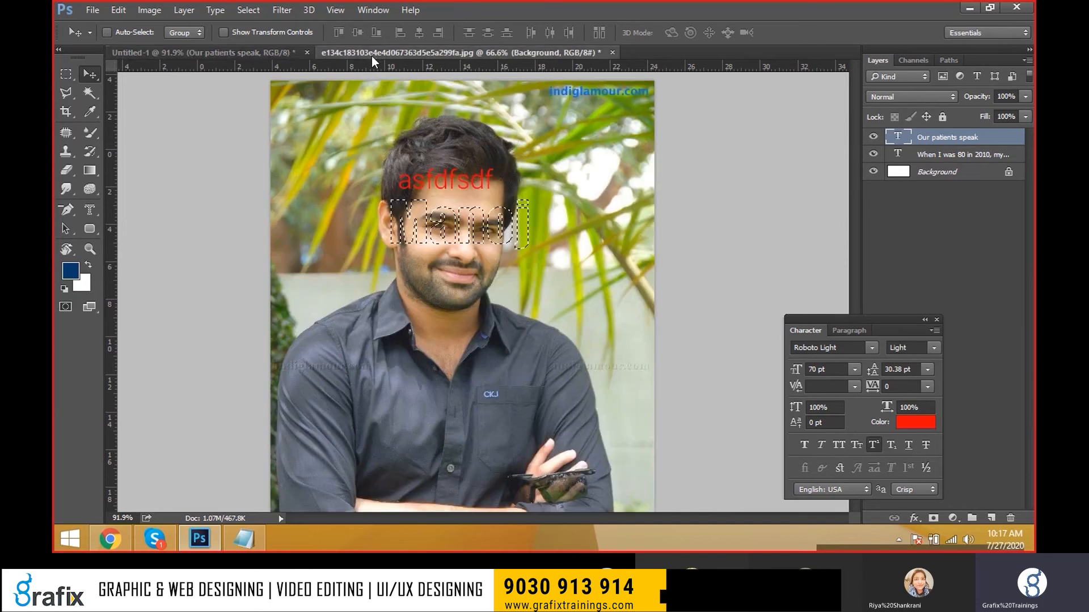
pyautogui.moveTo(93, 216); pyautogui.dragTo(295, 294)
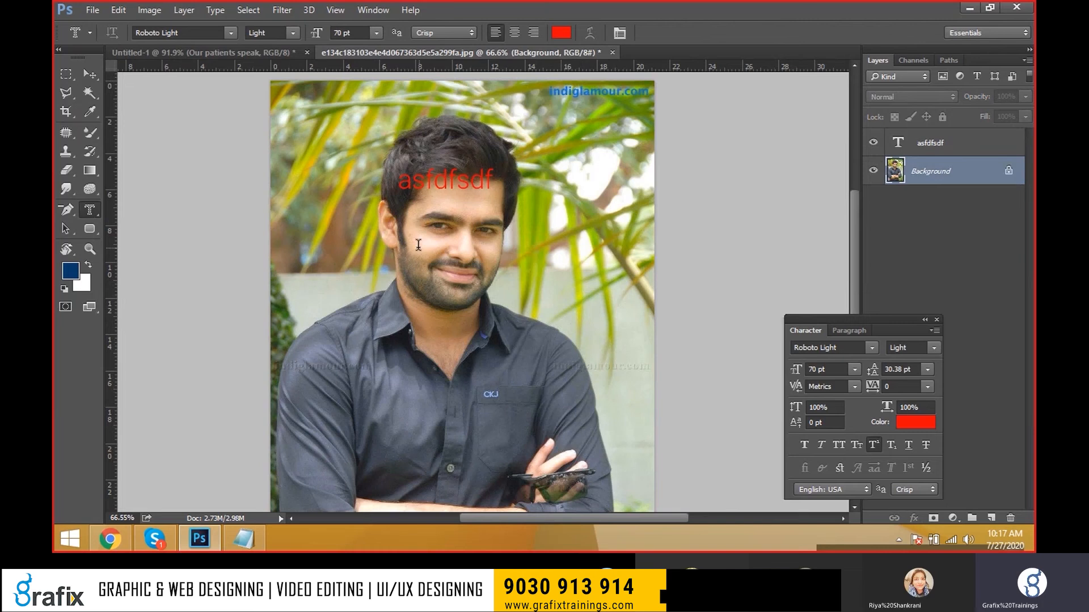
pyautogui.click(319, 256)
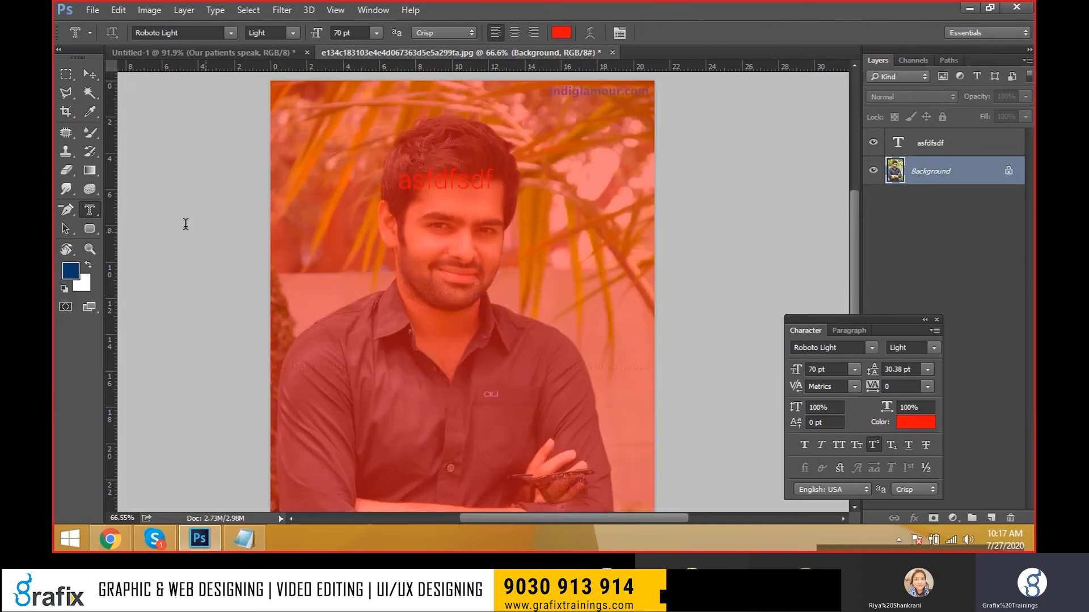
pyautogui.moveTo(92, 212); pyautogui.dragTo(141, 236)
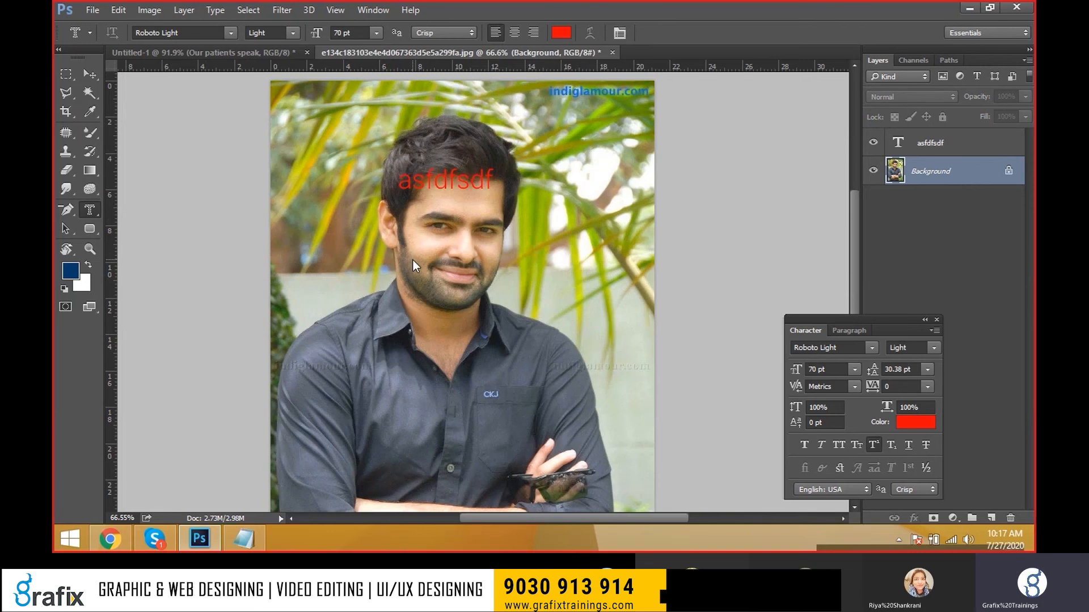
# Open the image Samantha-Akkineni-yellow-lehenga-1366x768 from the IMAGES folder
pyautogui.hotkey('ctrl', 'o')
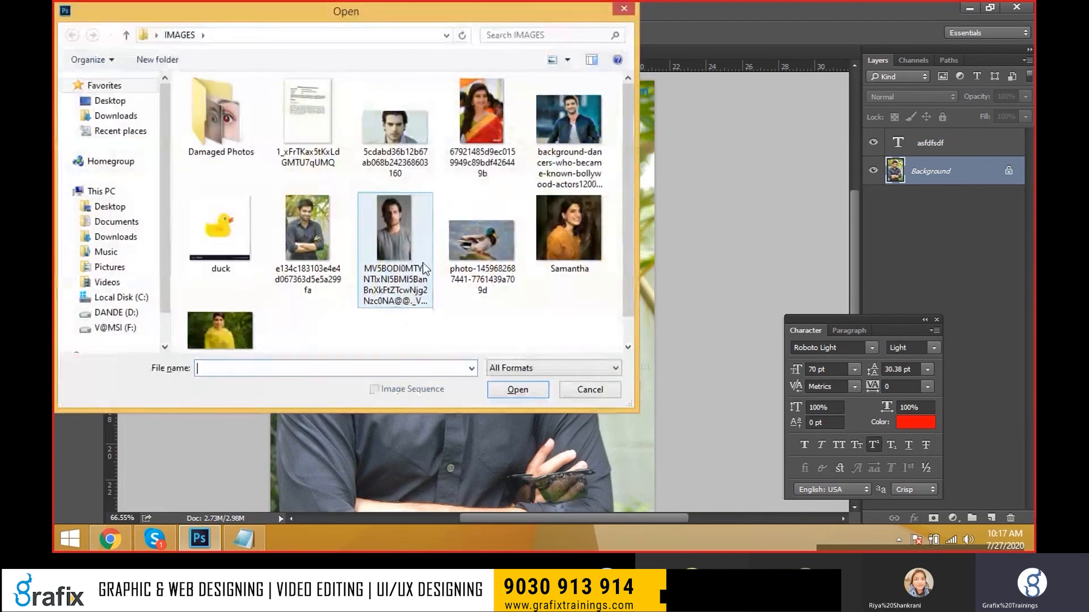
pyautogui.press('Escape')
pyautogui.hotkey('ctrl', 'o')
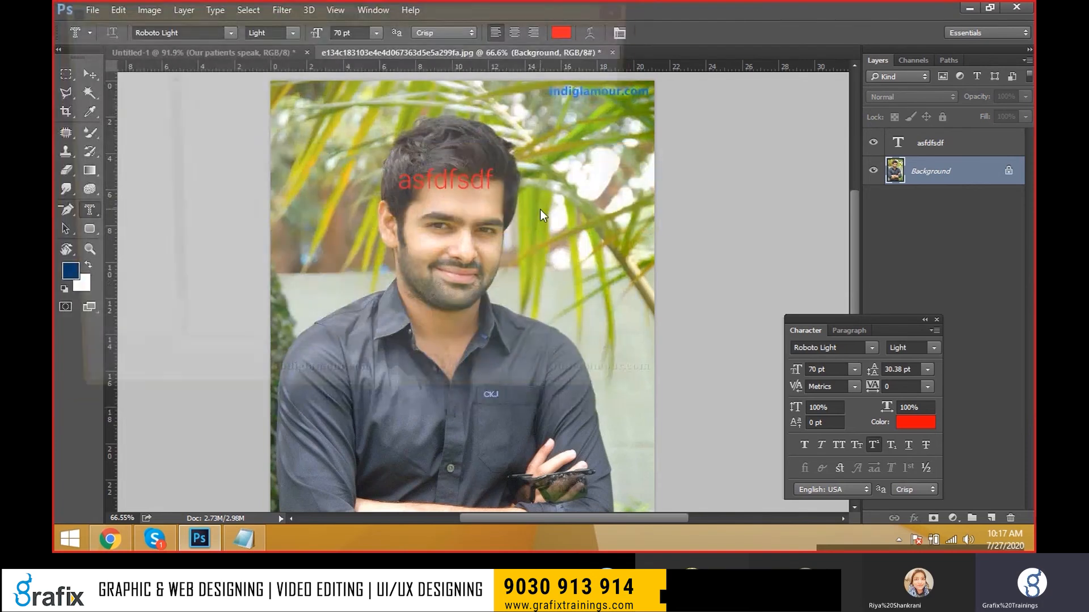
pyautogui.doubleClick(234, 331)
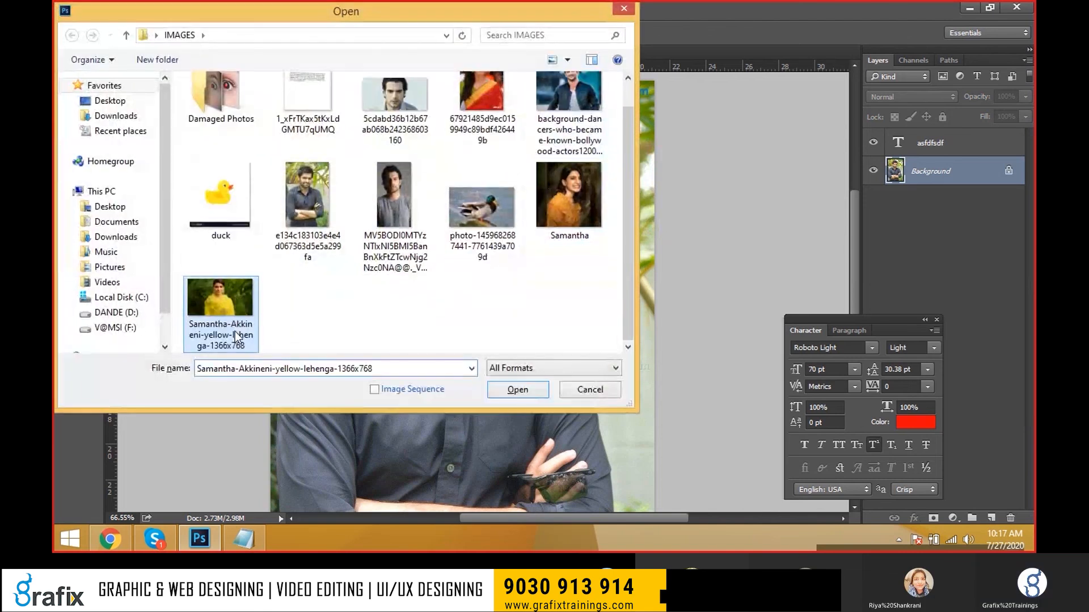
# Enter a short name as horizontal mask text on the woman's face and set its font to Impact Regular
pyautogui.click(494, 336)
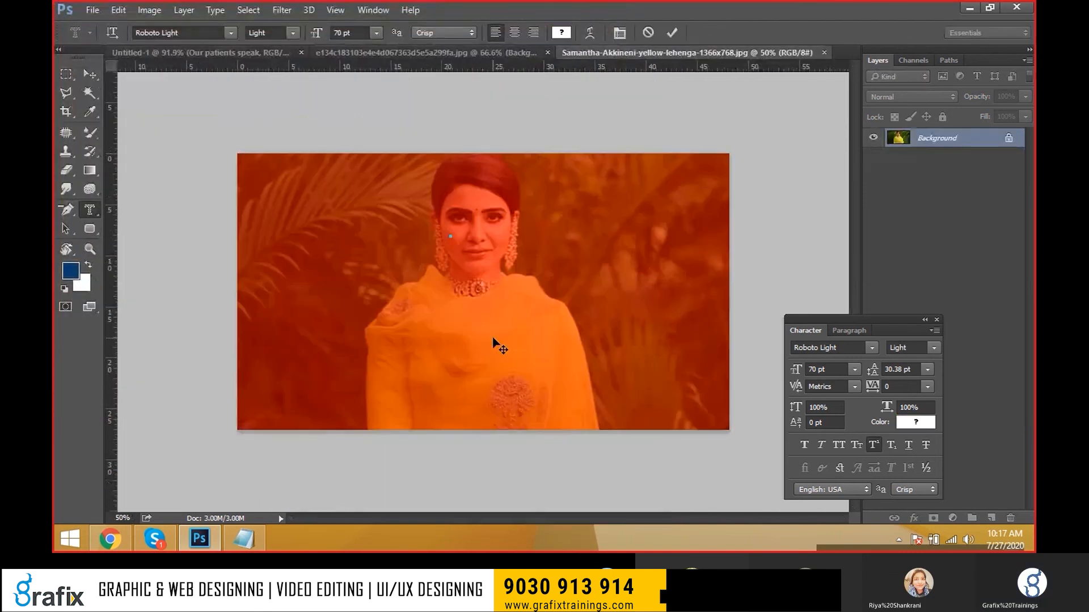
pyautogui.write('Gra')
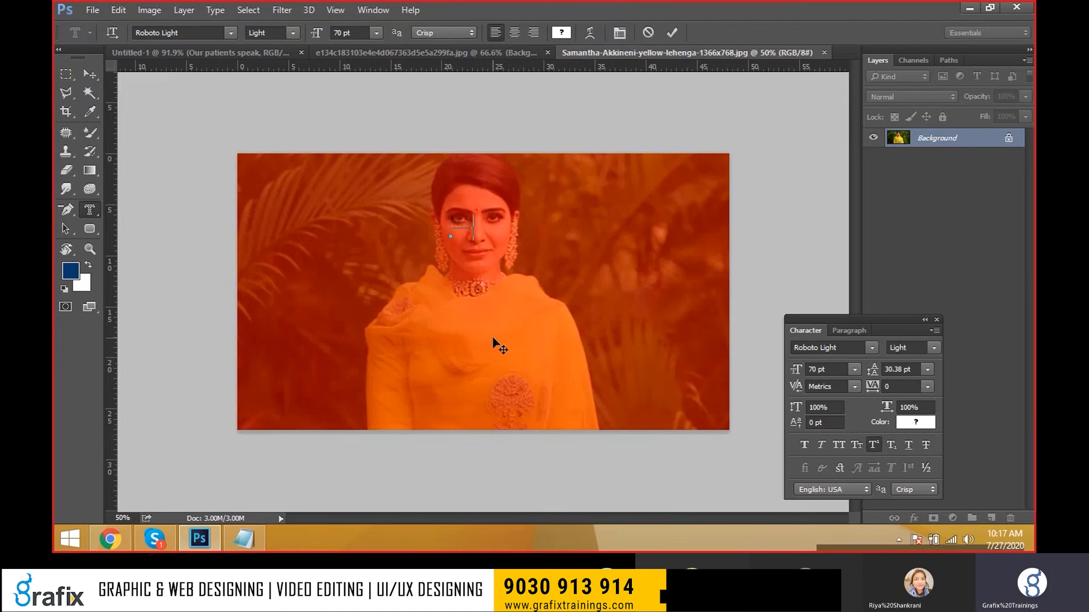
pyautogui.hotkey('ctrl', 'a')
pyautogui.click(196, 32)
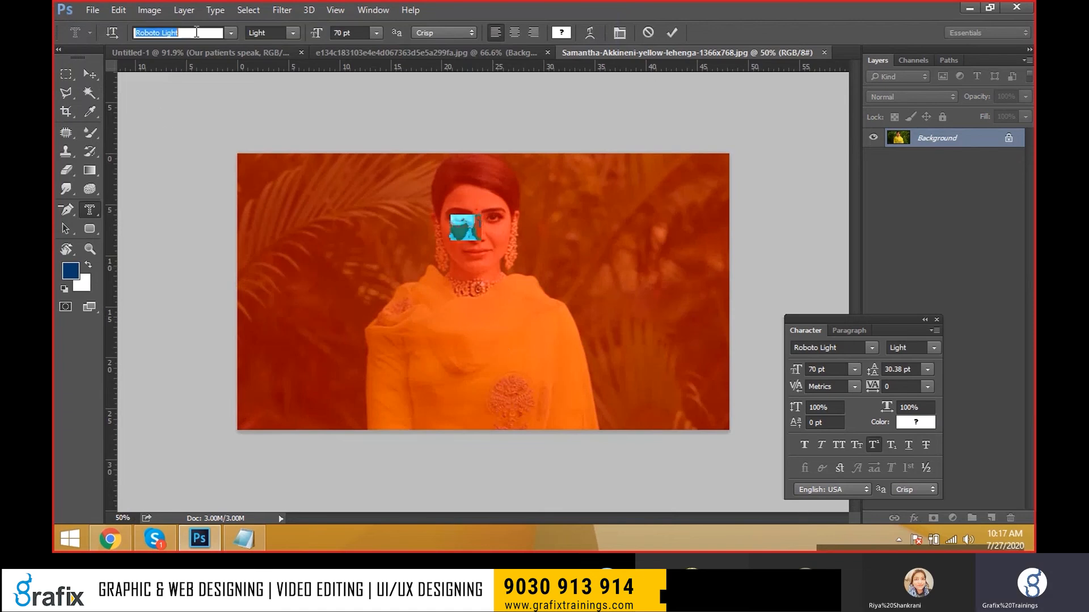
pyautogui.write('im')
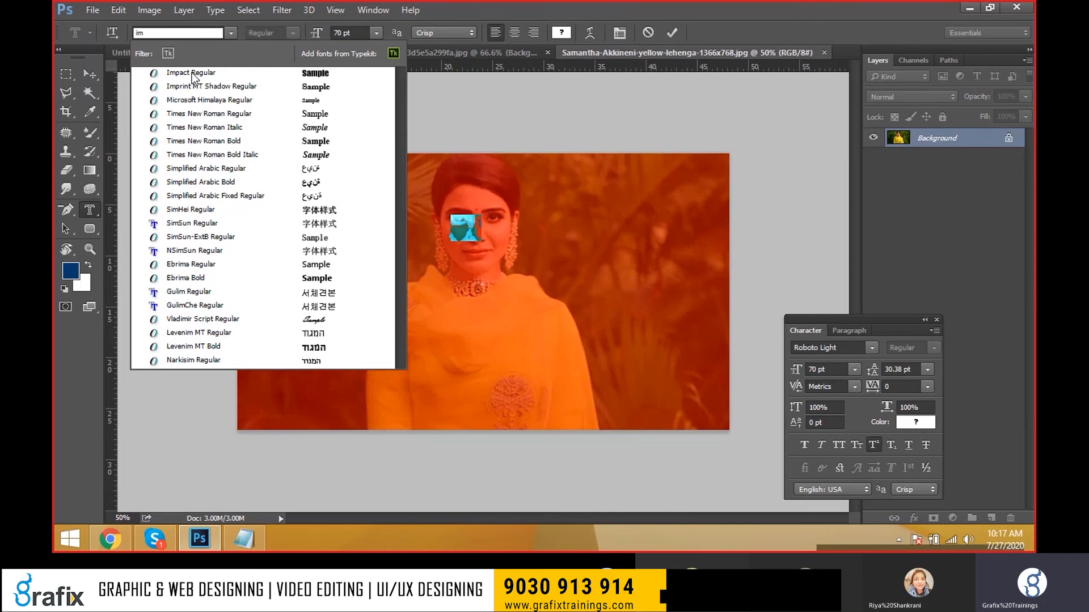
pyautogui.click(193, 72)
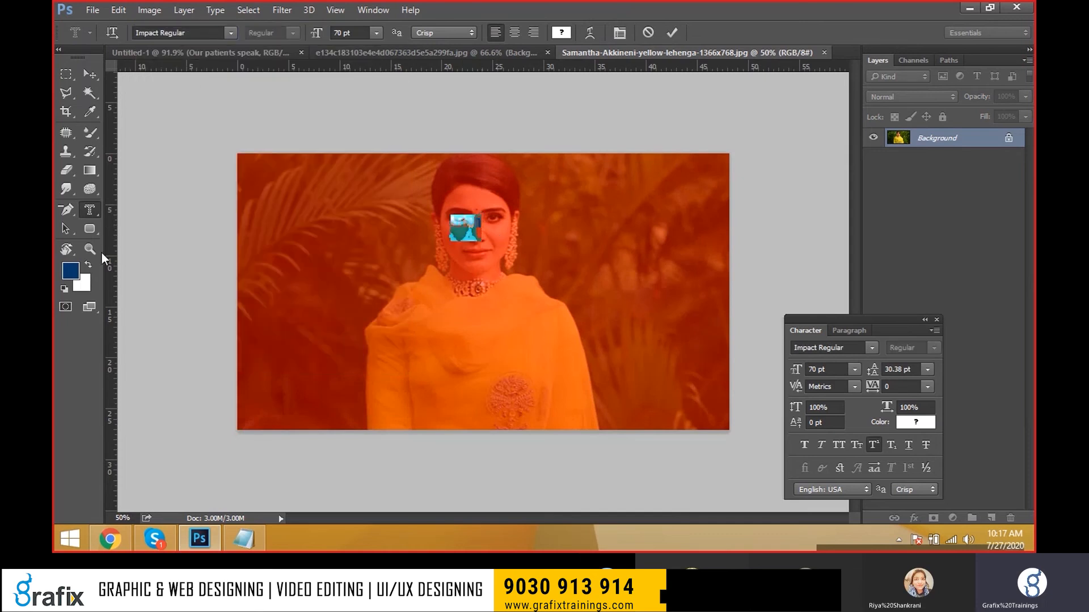
# Set the mask text's size to 350 pt and position it across the woman's eyes
pyautogui.click(353, 32)
pyautogui.write('3')
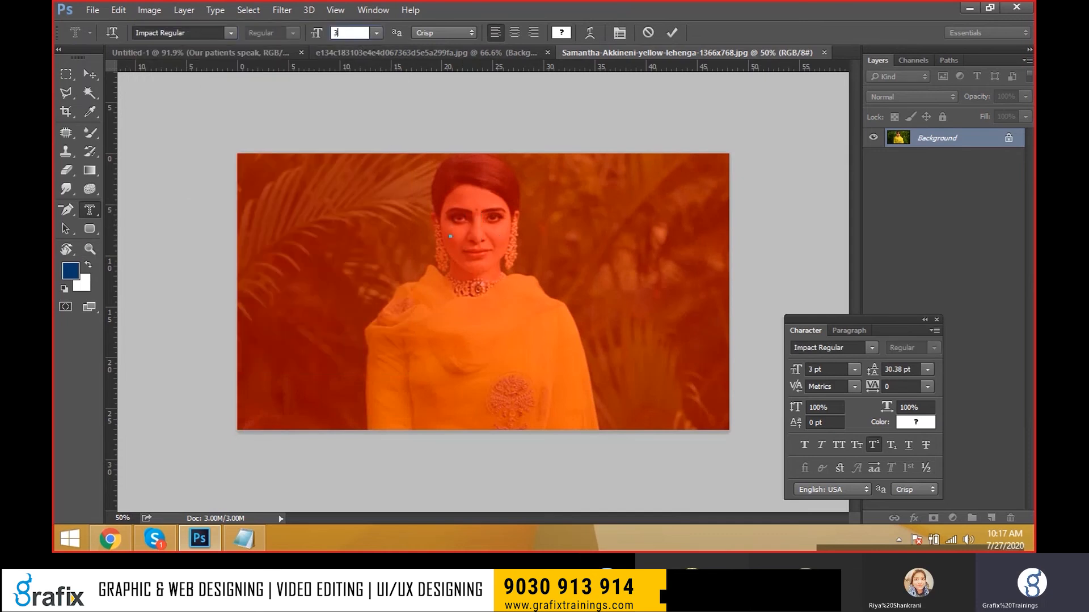
pyautogui.write('50')
pyautogui.press('Return')
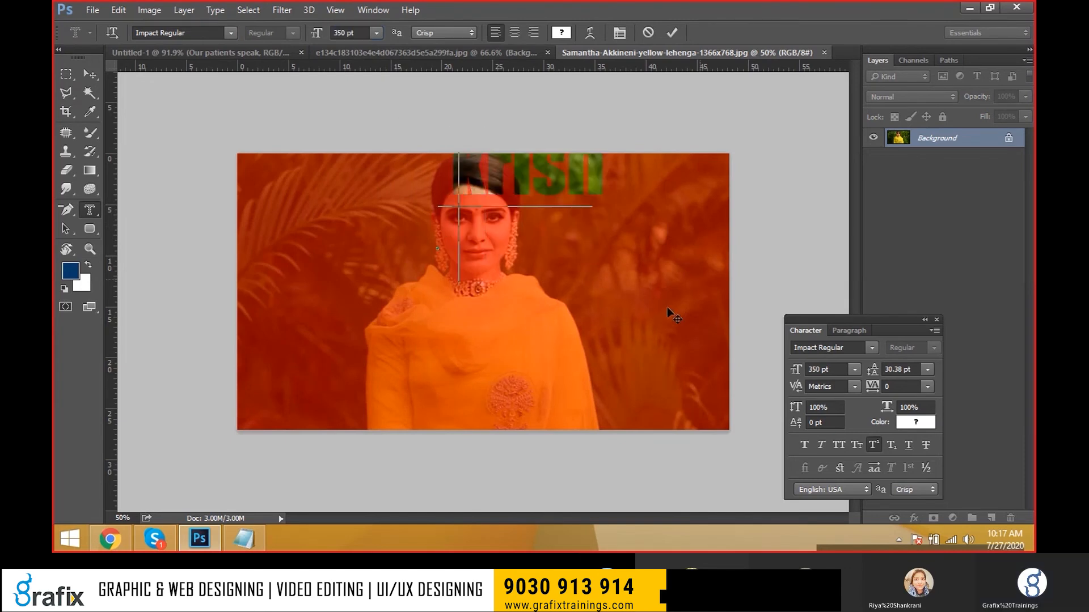
pyautogui.moveTo(668, 309); pyautogui.dragTo(656, 332)
pyautogui.moveTo(672, 285); pyautogui.dragTo(684, 284)
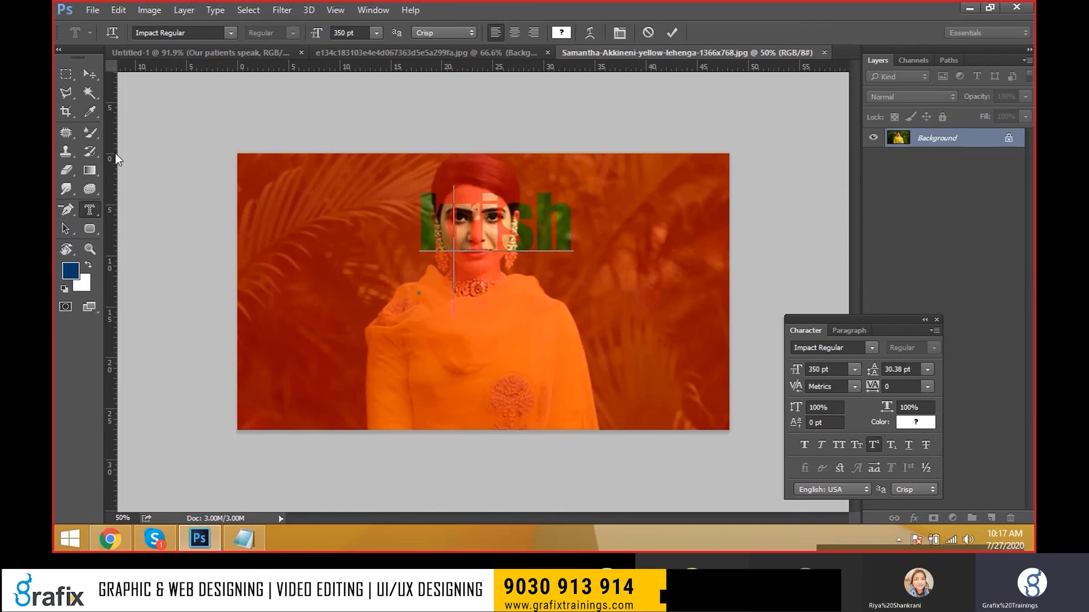
pyautogui.moveTo(574, 318); pyautogui.dragTo(564, 321)
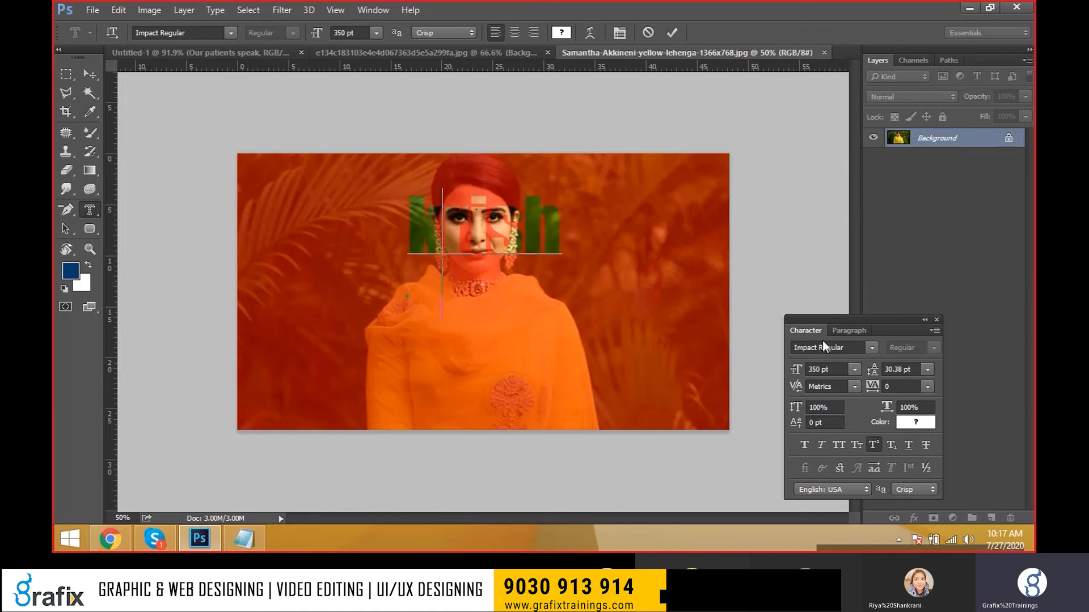
# Commit the mask text as a selection and copy the selected pixels into Untitled-1, over the middle of the testimonial
pyautogui.hotkey('ctrl', 'i')
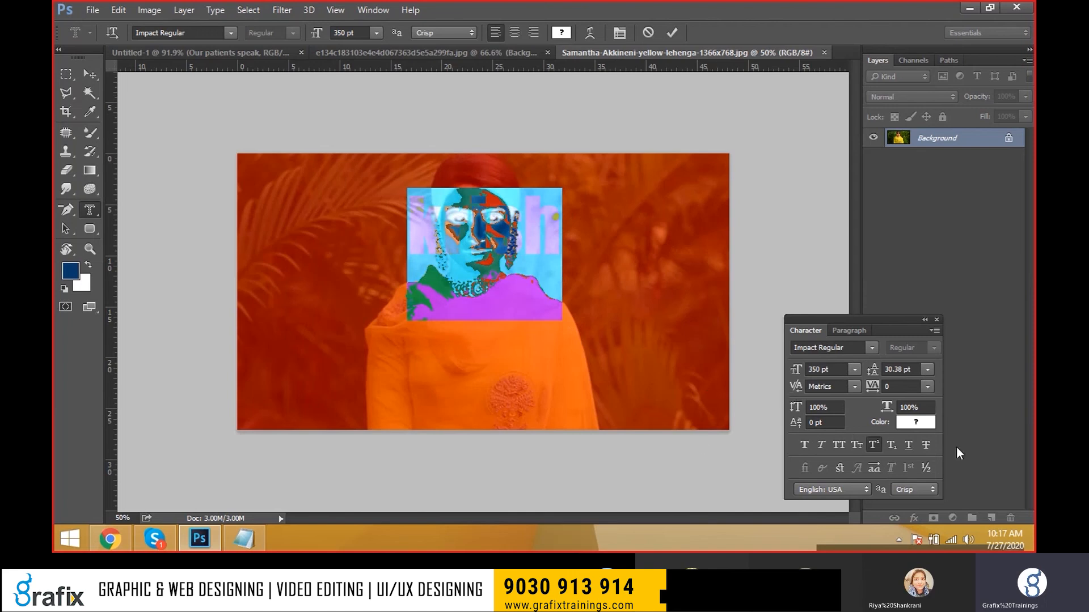
pyautogui.click(90, 74)
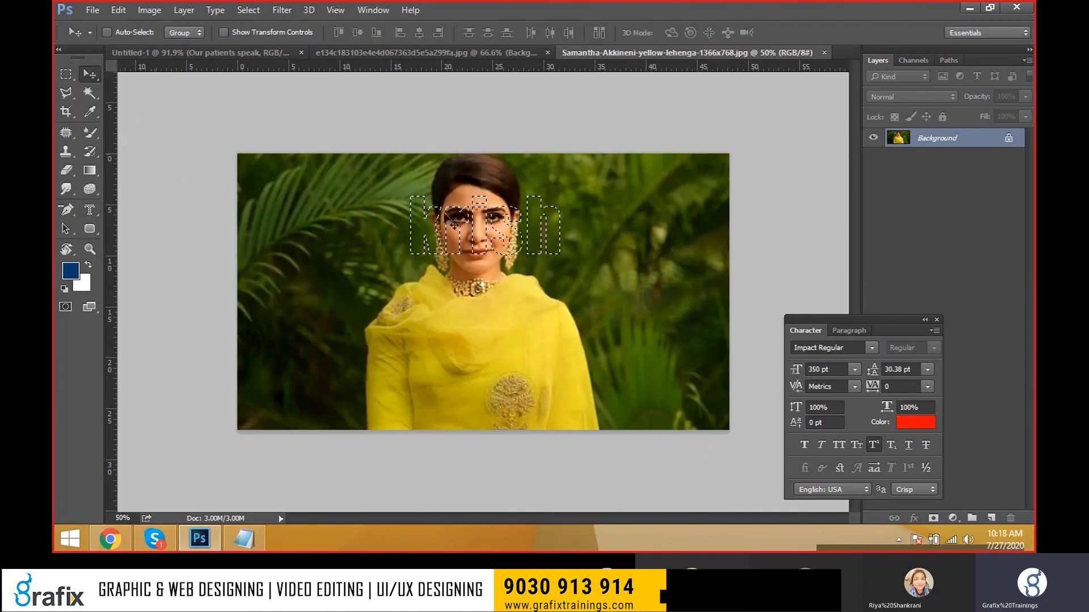
pyautogui.moveTo(410, 211); pyautogui.dragTo(425, 304)
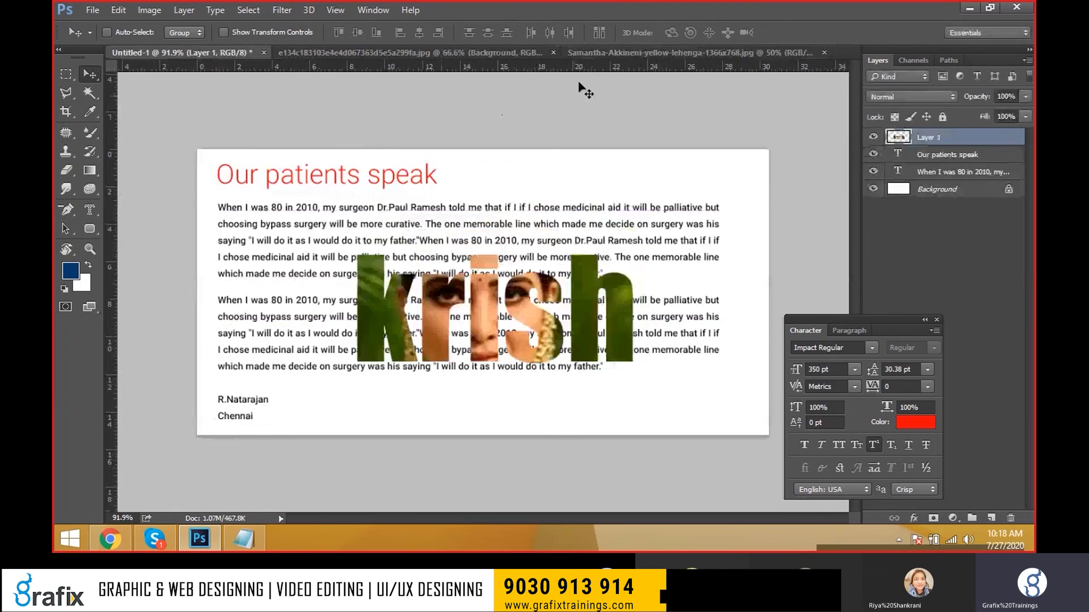
# Copy the text-shaped selection into Untitled-1 a second time, move the duplicate around the page and delete it
pyautogui.click(623, 52)
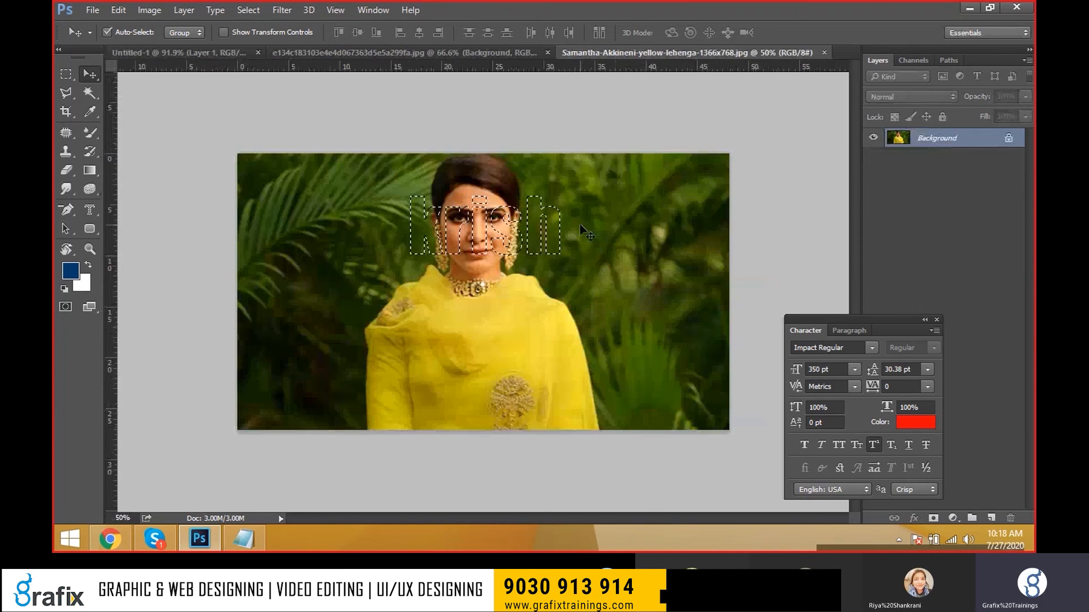
pyautogui.click(200, 55)
pyautogui.moveTo(199, 61); pyautogui.dragTo(271, 139)
pyautogui.moveTo(508, 326); pyautogui.dragTo(401, 252)
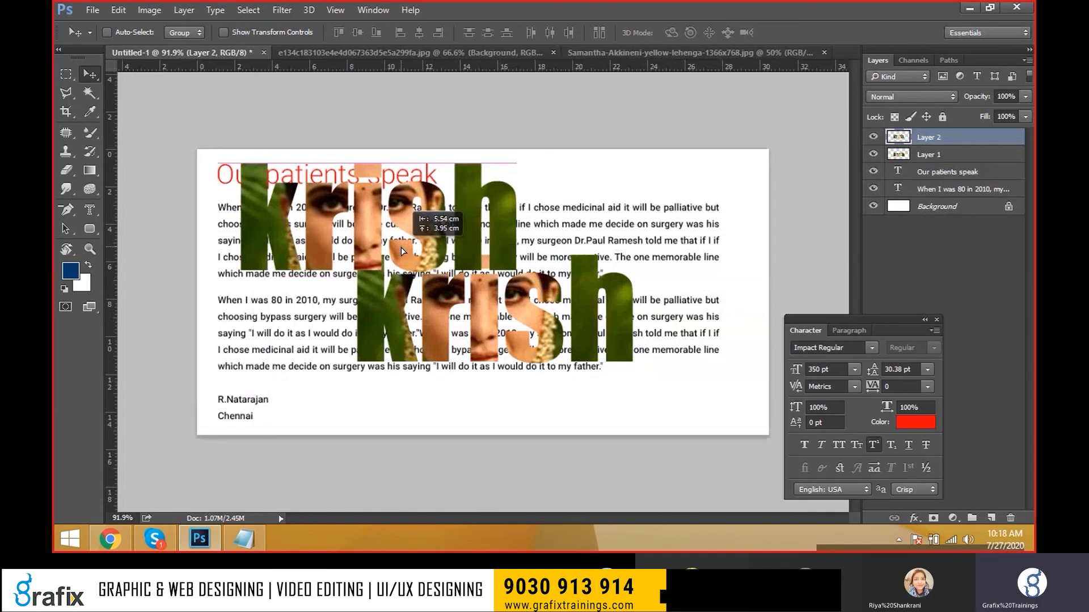
pyautogui.moveTo(402, 251); pyautogui.dragTo(562, 391)
pyautogui.press('Delete')
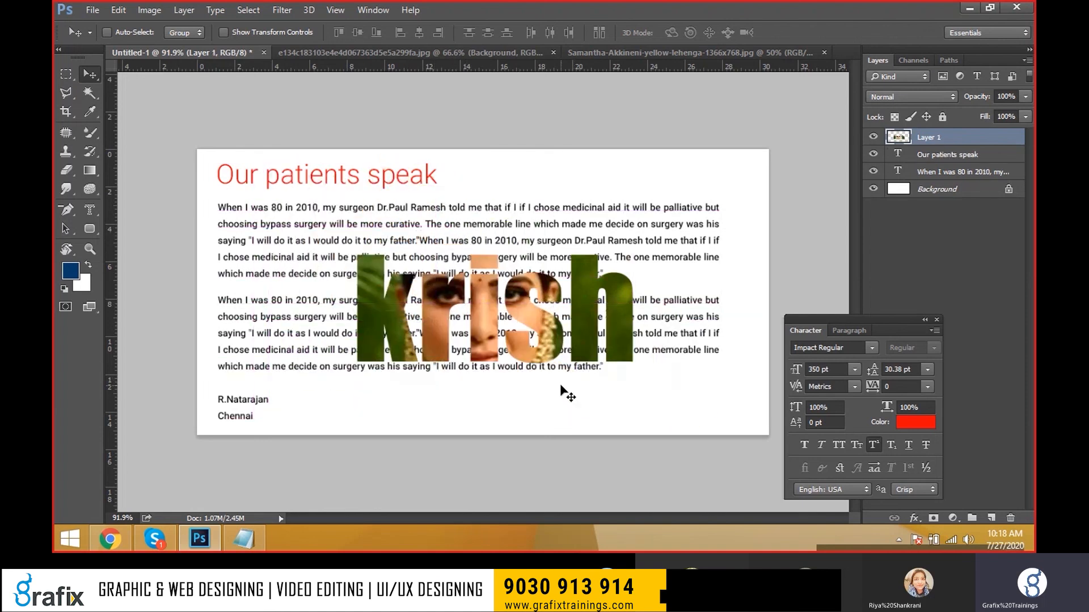
pyautogui.rightClick(571, 291)
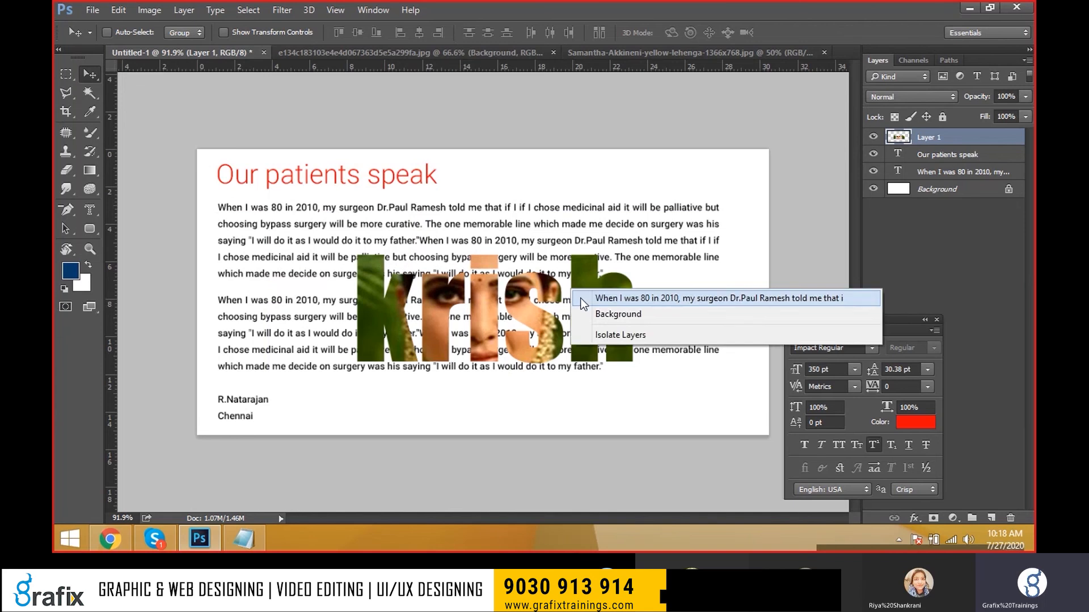
pyautogui.click(652, 295)
pyautogui.moveTo(581, 305); pyautogui.dragTo(612, 251)
pyautogui.hotkey('ctrl', 'z')
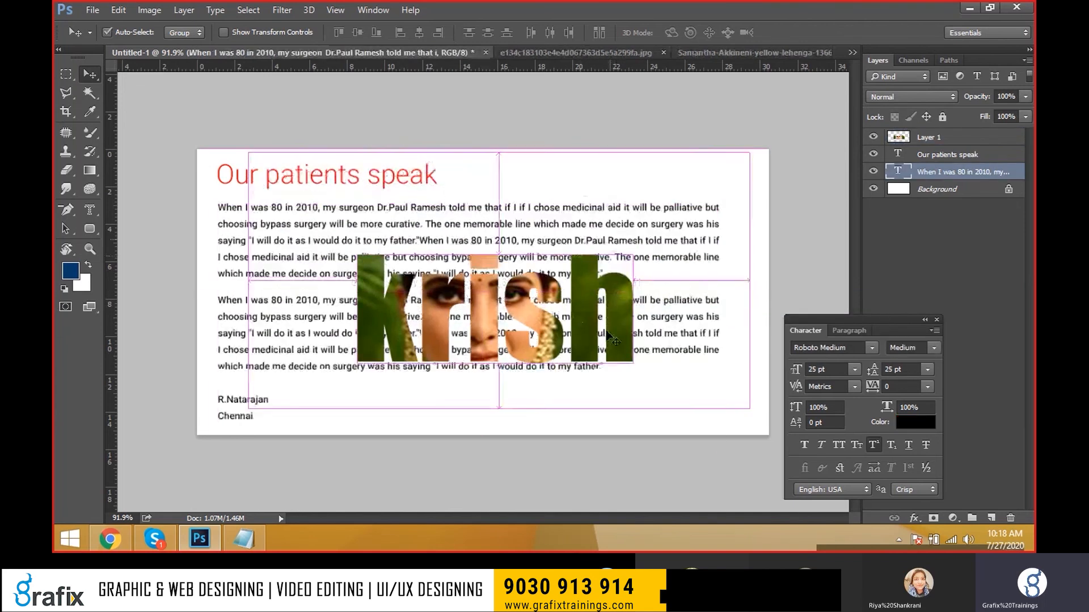
# Scale the text-shaped photo layer to about 50% and place it below the testimonial, opposite the signature lines
pyautogui.rightClick(618, 315)
pyautogui.click(628, 325)
pyautogui.moveTo(627, 325); pyautogui.dragTo(753, 243)
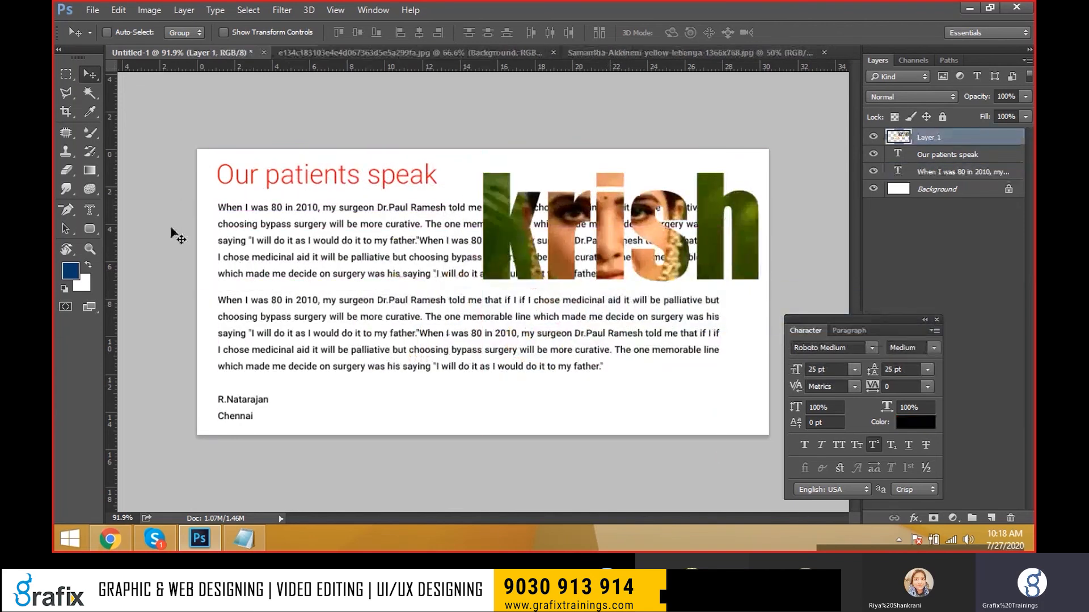
pyautogui.rightClick(616, 233)
pyautogui.click(629, 238)
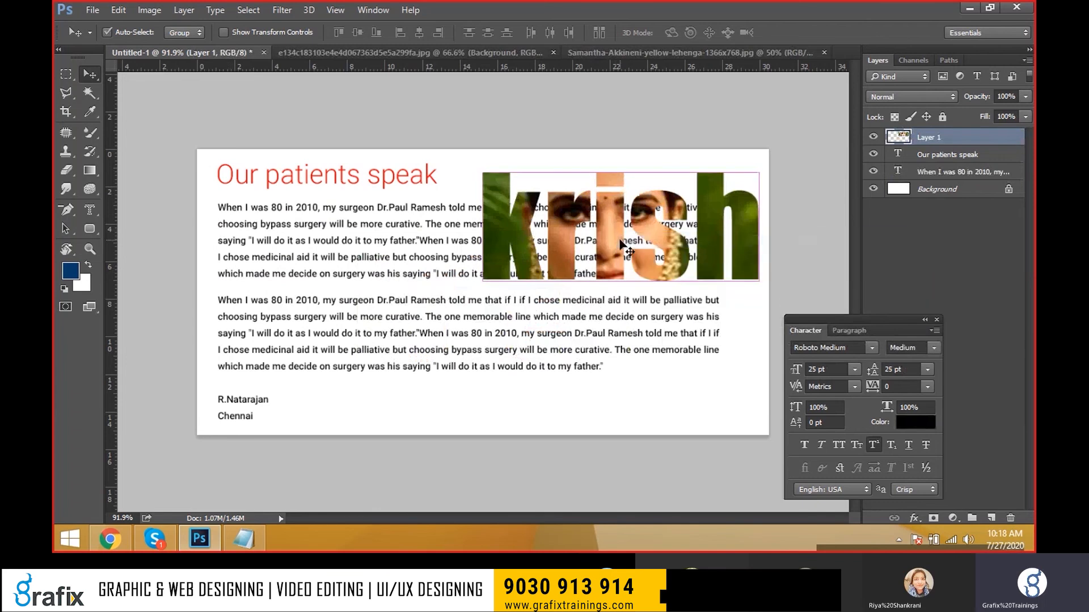
pyautogui.hotkey('ctrl', 't')
pyautogui.moveTo(485, 173); pyautogui.dragTo(553, 195)
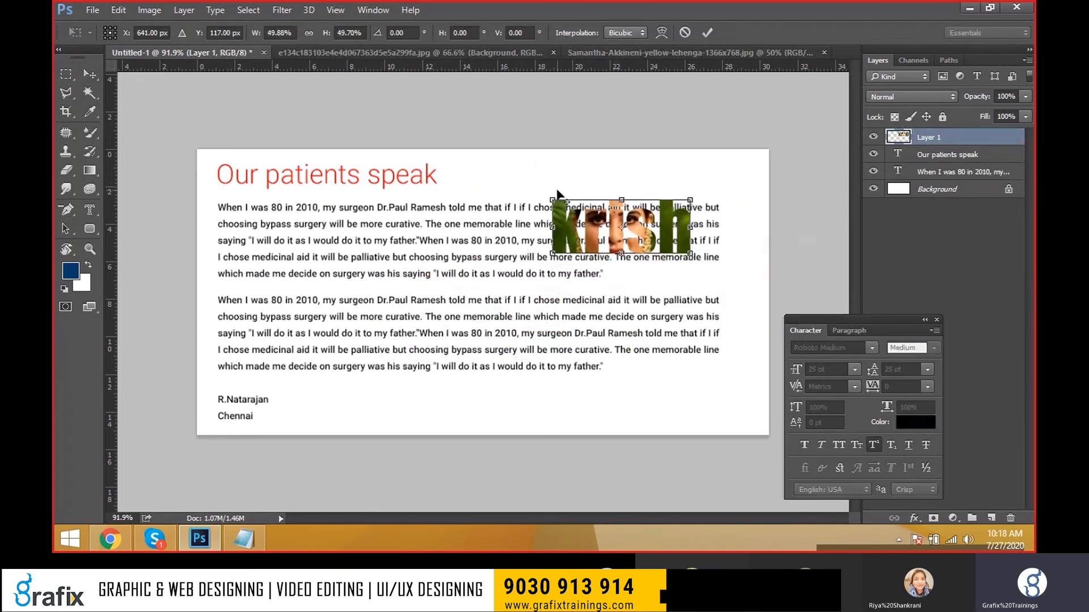
pyautogui.press('Return')
pyautogui.moveTo(596, 266); pyautogui.dragTo(641, 422)
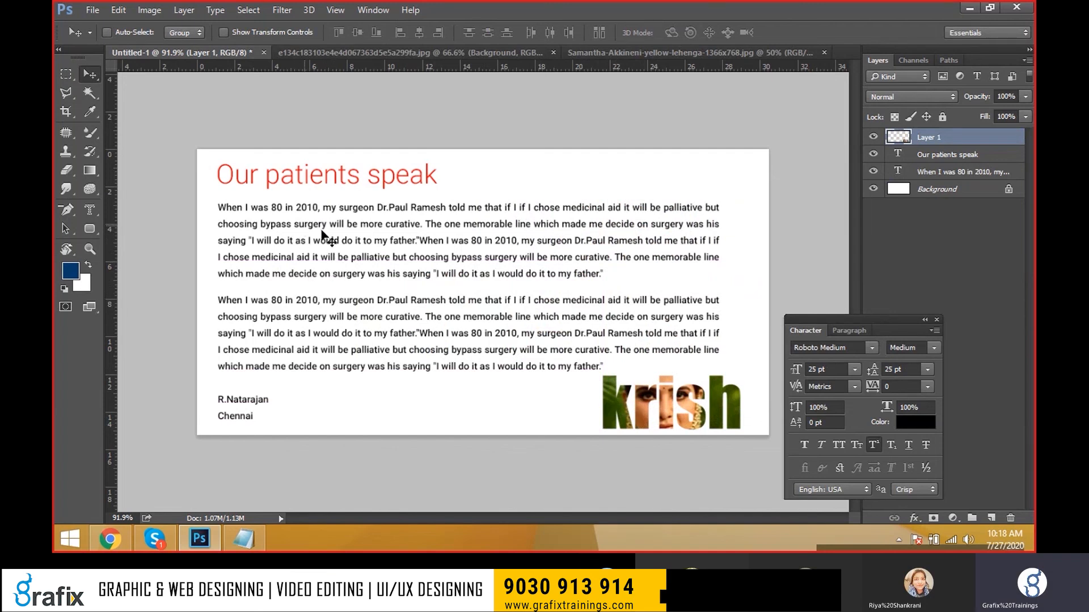
# Select the testimonial paragraph layer and shift it slightly upward, closer to the heading
pyautogui.rightClick(325, 238)
pyautogui.click(349, 248)
pyautogui.moveTo(347, 256); pyautogui.dragTo(347, 245)
pyautogui.press('Down')
pyautogui.press('Down')
pyautogui.press('Down')
pyautogui.press('Down')
pyautogui.press('Down')
pyautogui.press('Down')
pyautogui.press('Down')
pyautogui.press('Down')
pyautogui.press('Down')
pyautogui.press('Down')
pyautogui.press('Down')
pyautogui.press('Down')
pyautogui.press('Down')
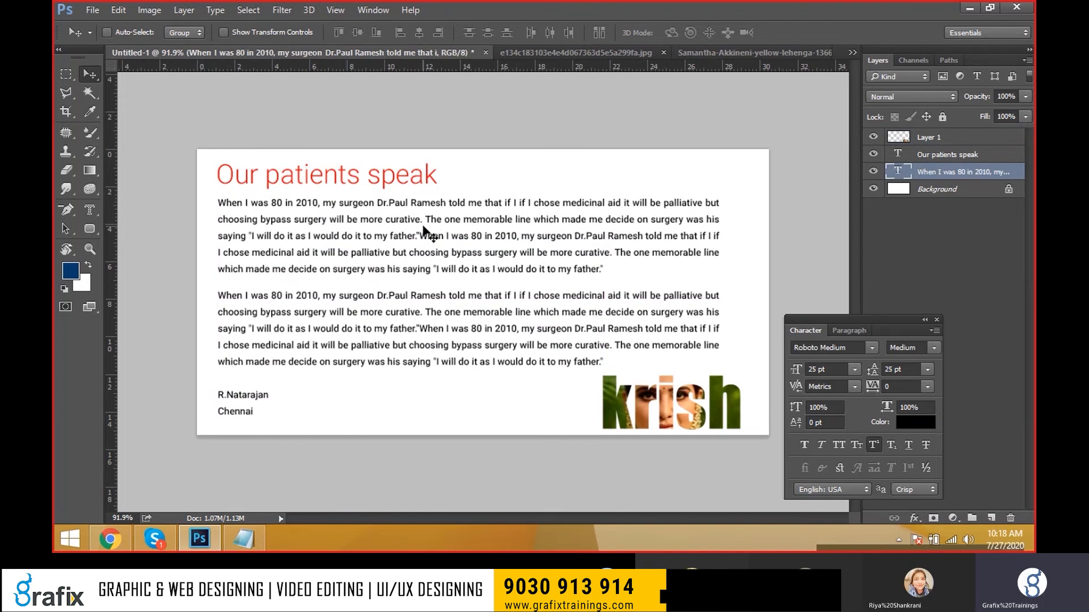
# Place vertical type mask text over the woman's face in the yellow-lehenga photo, using the Vertical Type Mask tool
pyautogui.click(90, 210)
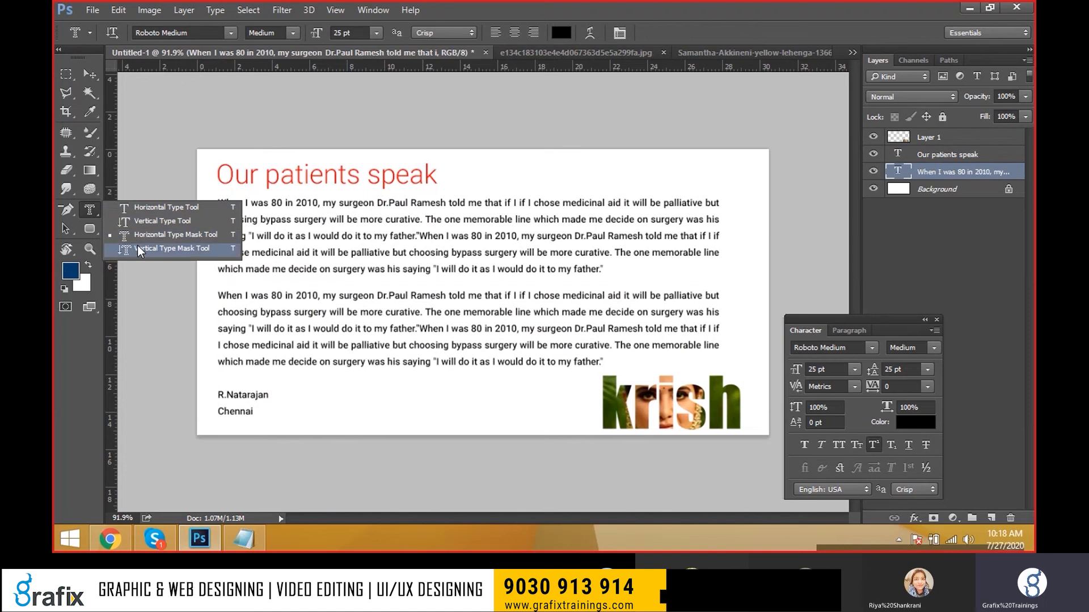
pyautogui.click(128, 249)
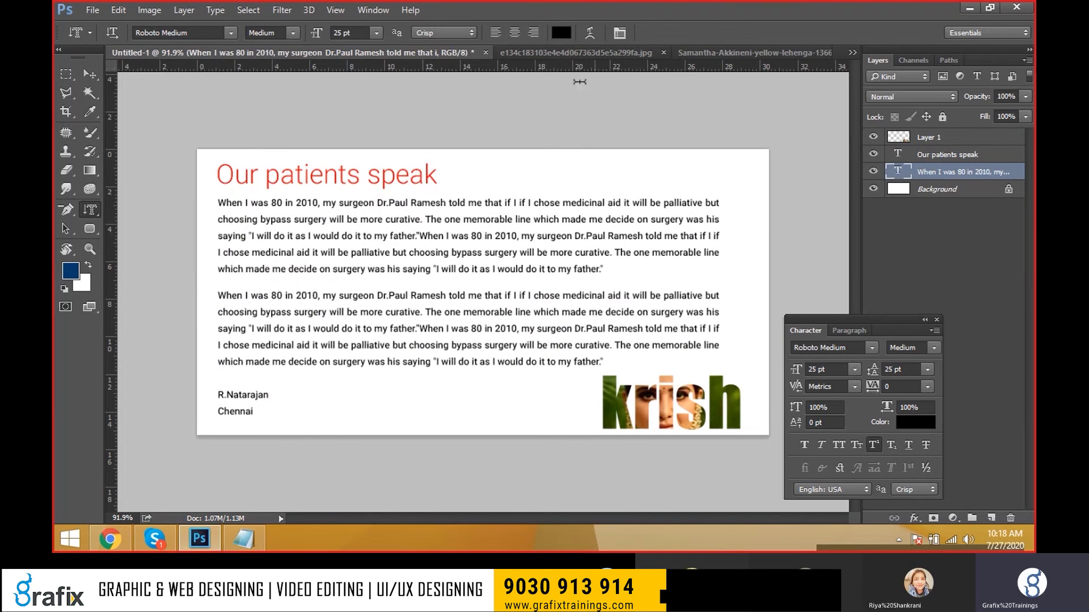
pyautogui.click(689, 52)
pyautogui.click(459, 184)
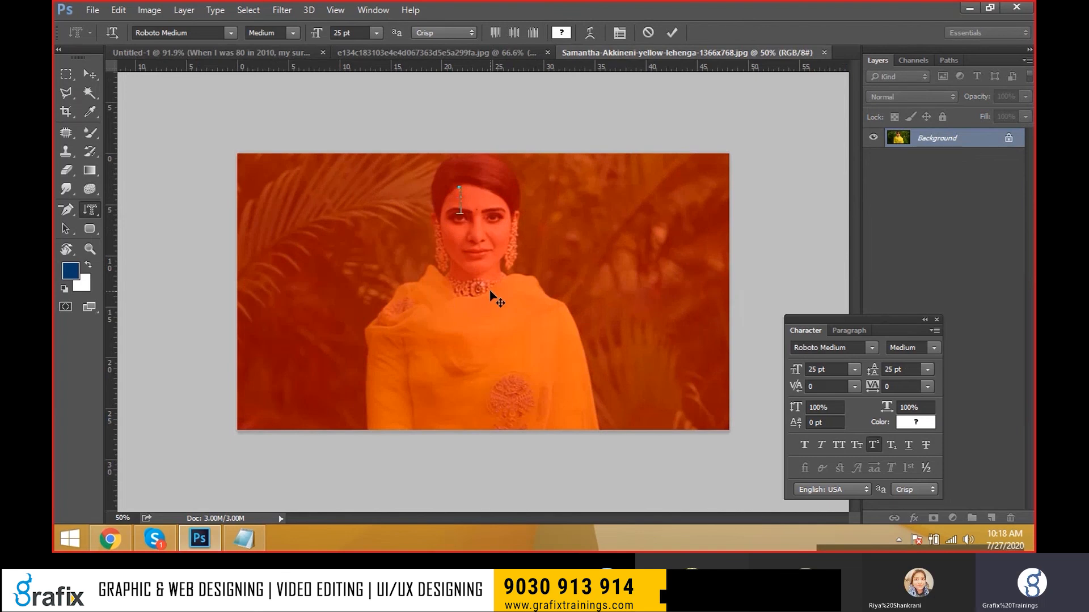
# Set the vertical mask text to Impact Regular at 150 pt and shift it slightly down across the face and dress
pyautogui.click(211, 34)
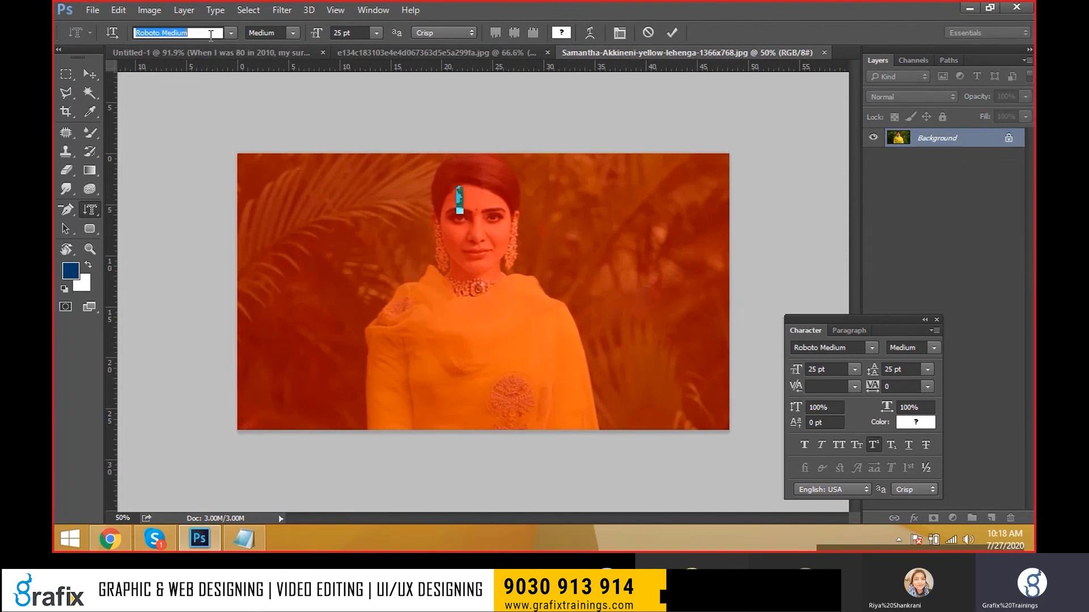
pyautogui.write('imp')
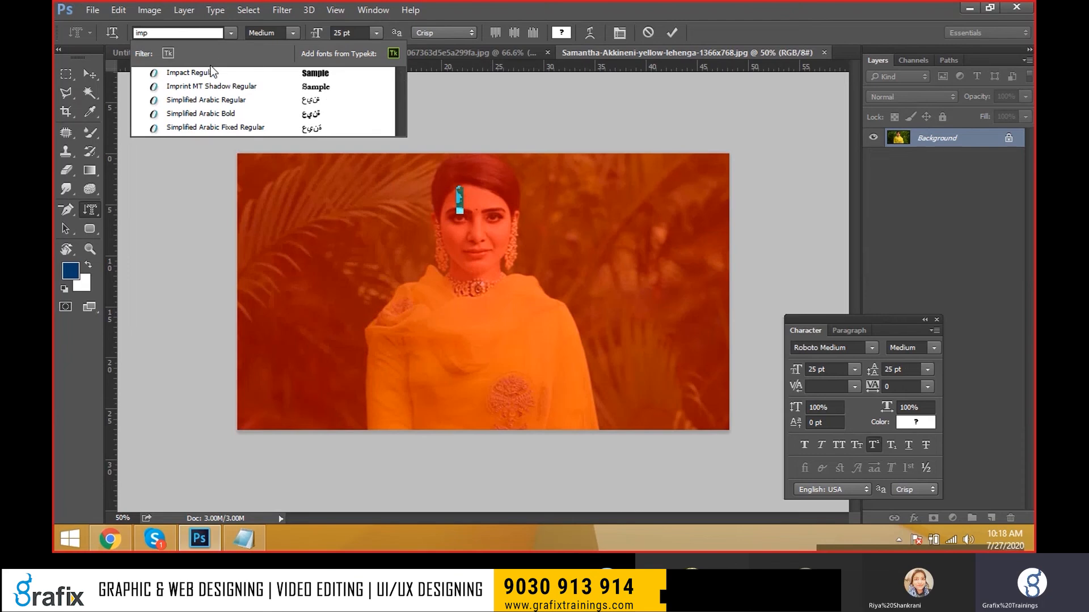
pyautogui.click(276, 73)
pyautogui.click(348, 33)
pyautogui.write('150')
pyautogui.press('Return')
pyautogui.click(466, 253)
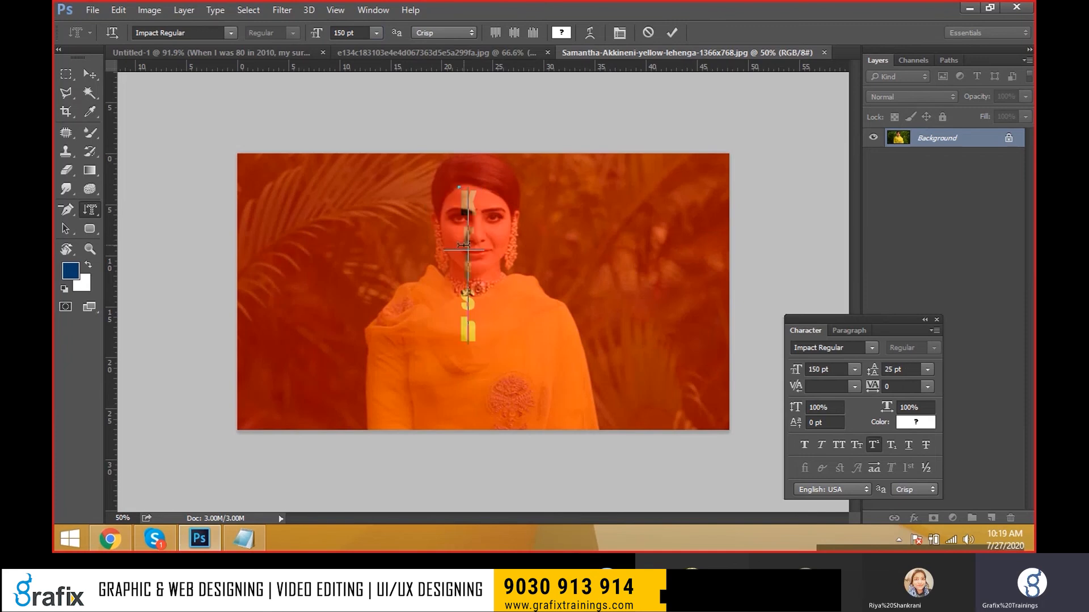
pyautogui.moveTo(522, 363)
pyautogui.mouseDown()
pyautogui.moveTo(542, 363)
pyautogui.moveTo(514, 371)
pyautogui.mouseUp()
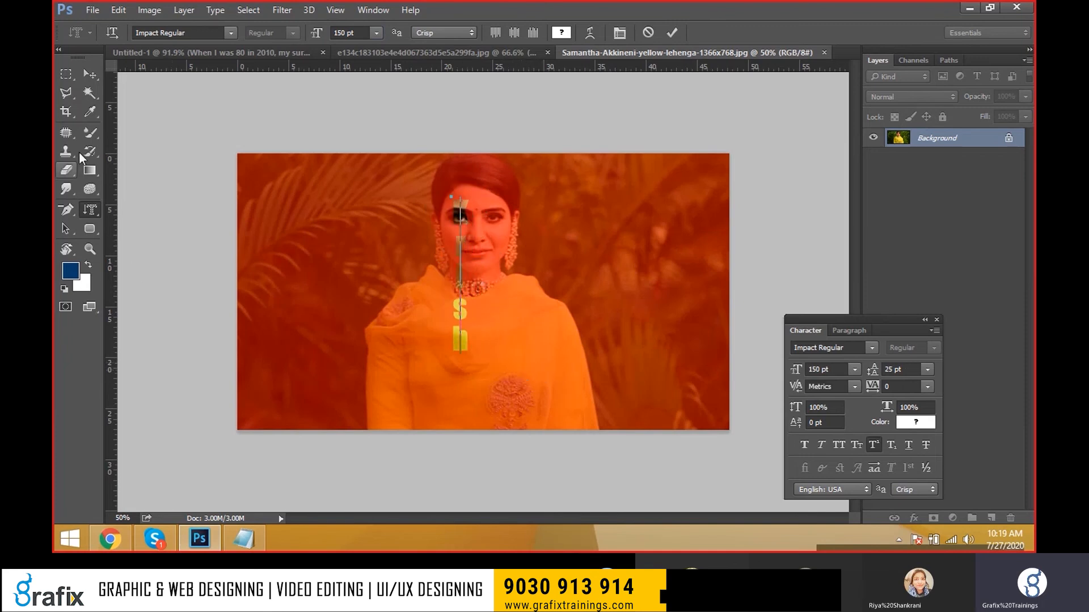
# Copy the vertical text-shaped pixels into Untitled-1, scale them down and place them in the margin beside the testimonial's line ends
pyautogui.click(90, 74)
pyautogui.moveTo(467, 218); pyautogui.dragTo(558, 275)
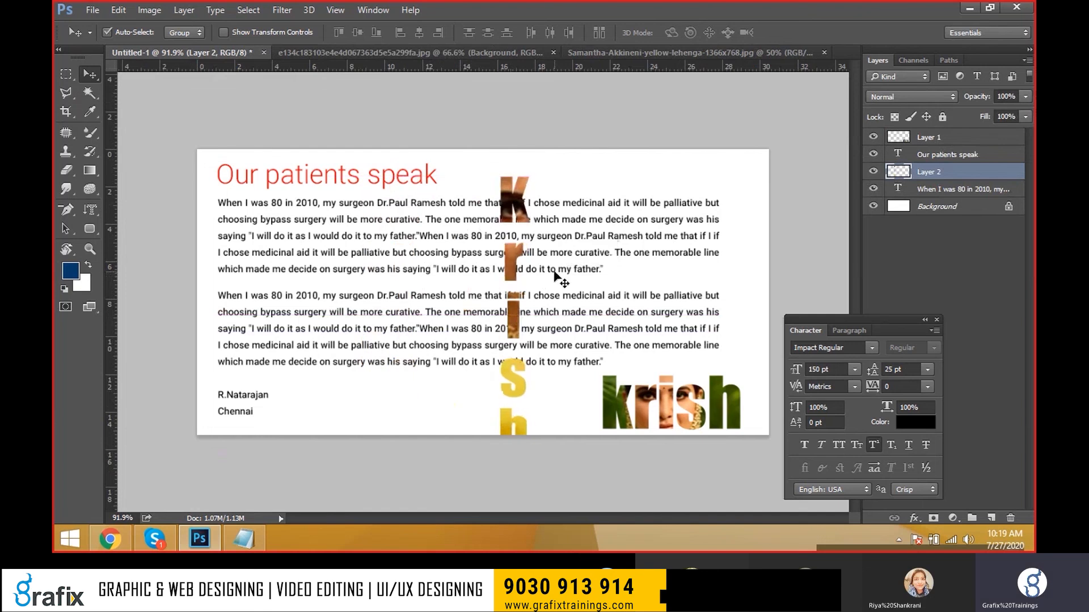
pyautogui.hotkey('ctrl', 't')
pyautogui.moveTo(531, 177); pyautogui.dragTo(747, 209)
pyautogui.press('Return')
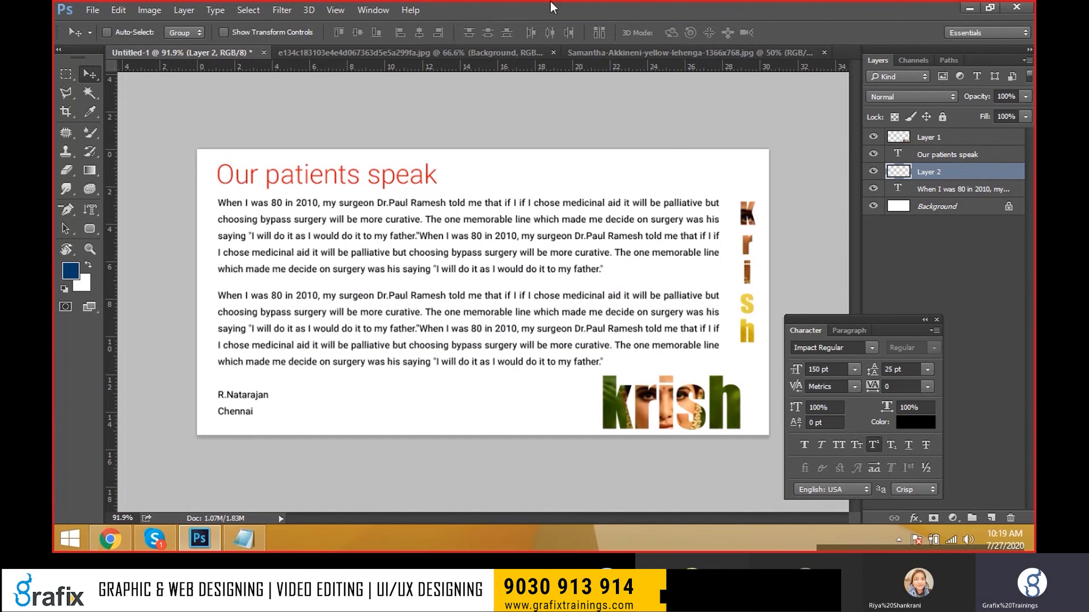
# Return to the yellow-lehenga photo and compare the Zoom tool's scrubby zoom, 100%, Fit Screen and Fill Screen views
pyautogui.click(645, 52)
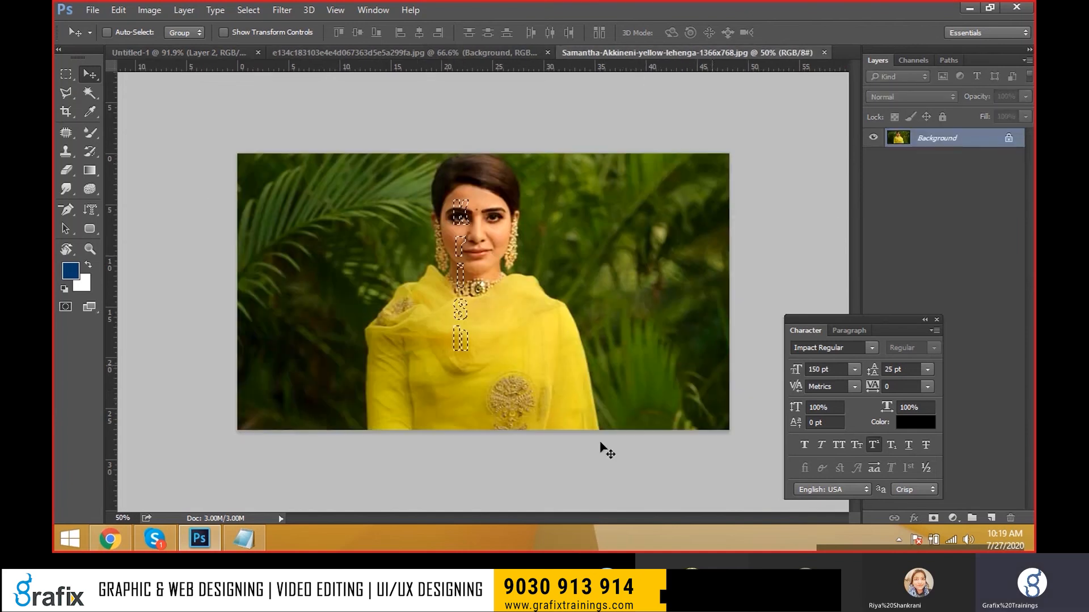
pyautogui.click(97, 205)
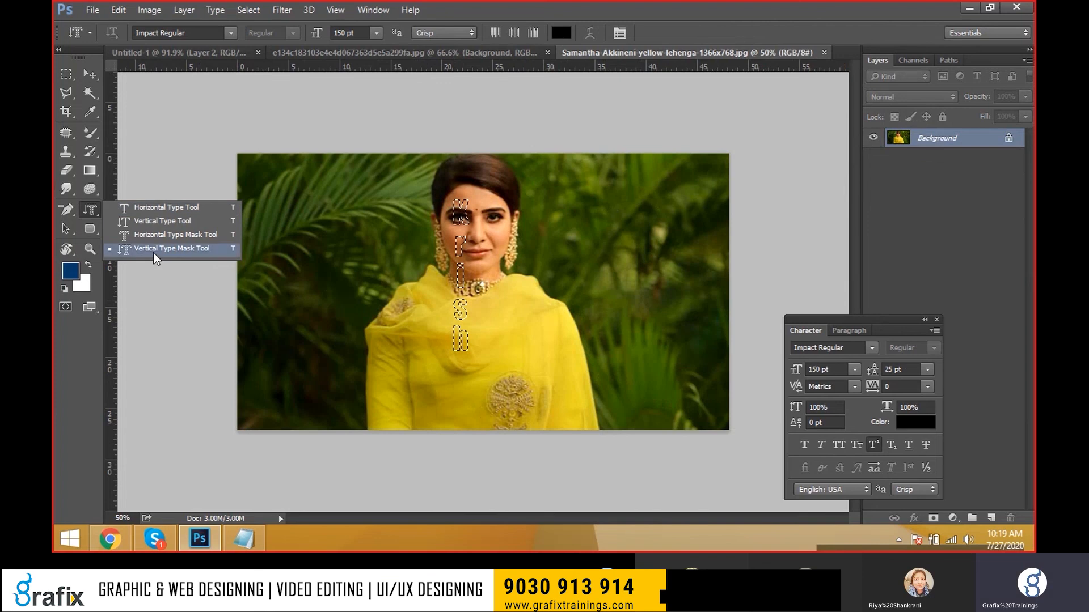
pyautogui.click(141, 221)
pyautogui.click(89, 249)
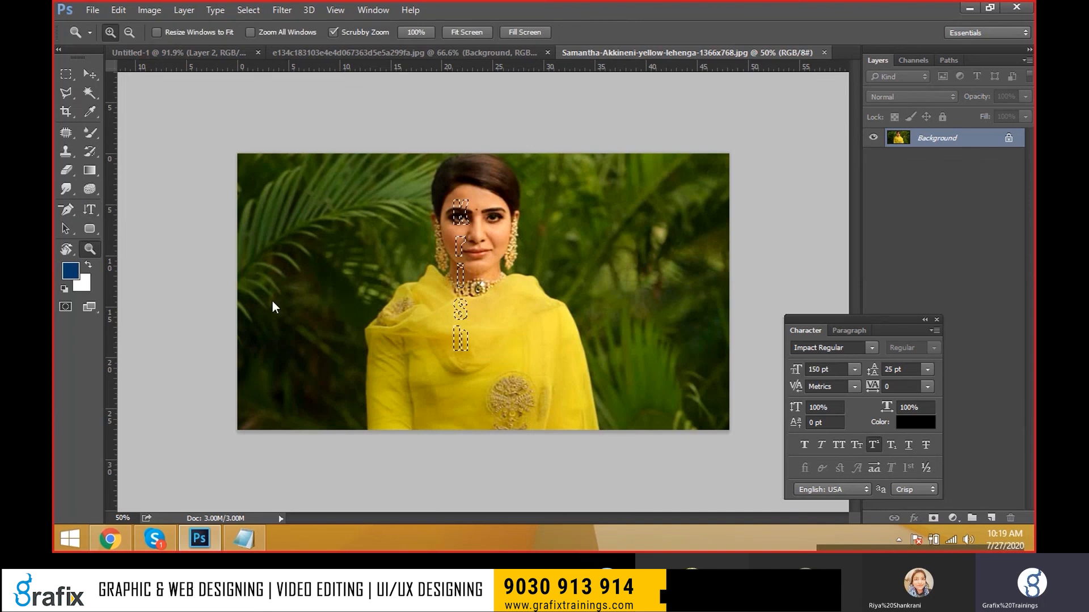
pyautogui.moveTo(446, 306); pyautogui.dragTo(493, 284)
pyautogui.click(422, 32)
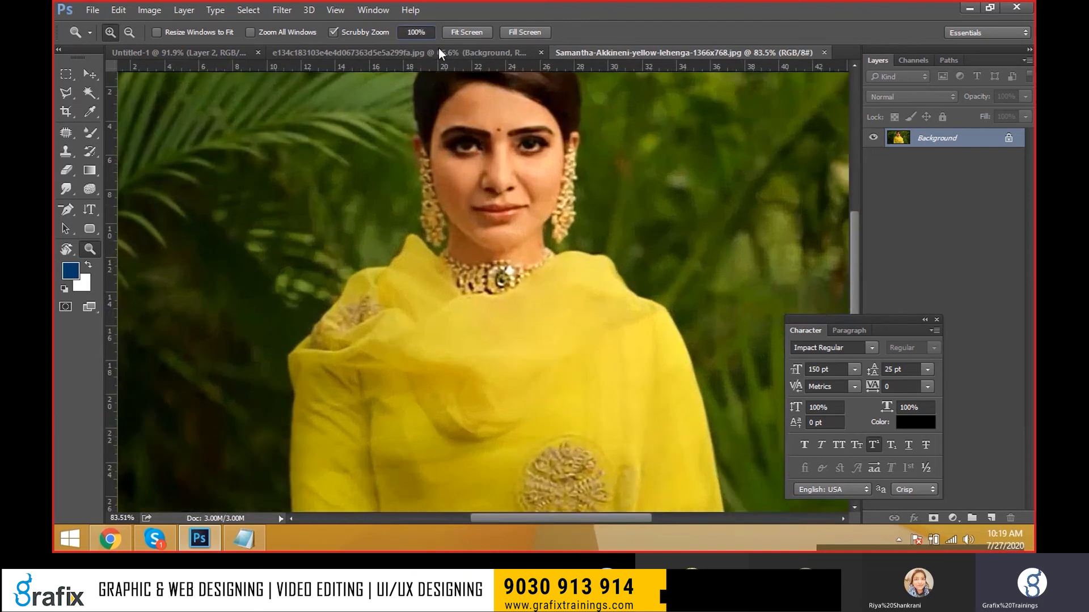
pyautogui.click(474, 32)
pyautogui.click(527, 31)
pyautogui.click(461, 32)
pyautogui.click(428, 32)
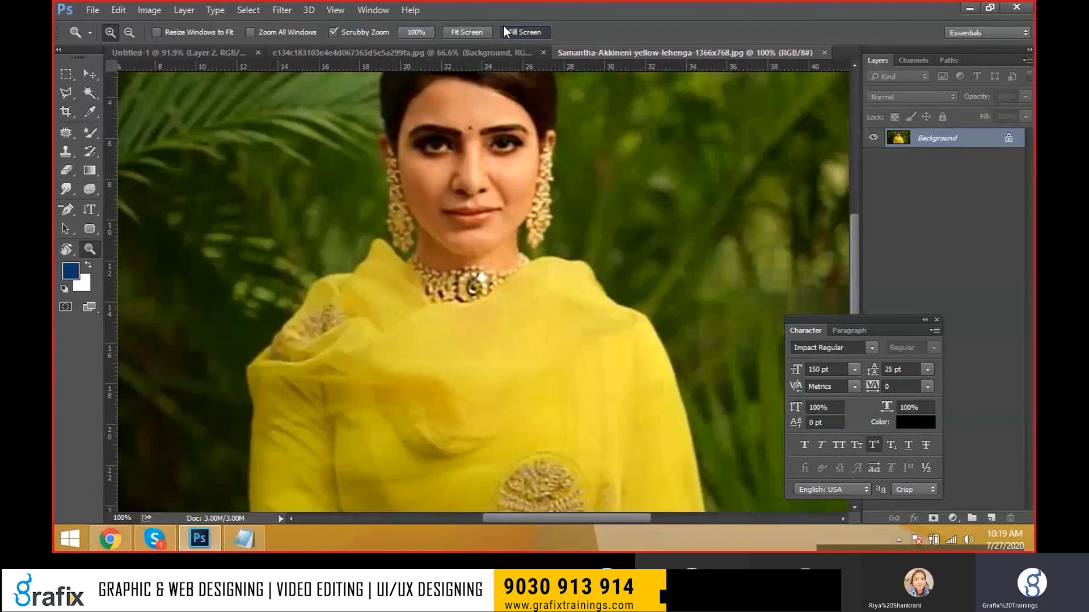
pyautogui.click(506, 31)
# Pan the photo with the Hand tool, fit it to the window and clear the text-shaped selection
pyautogui.click(72, 233)
pyautogui.click(68, 249)
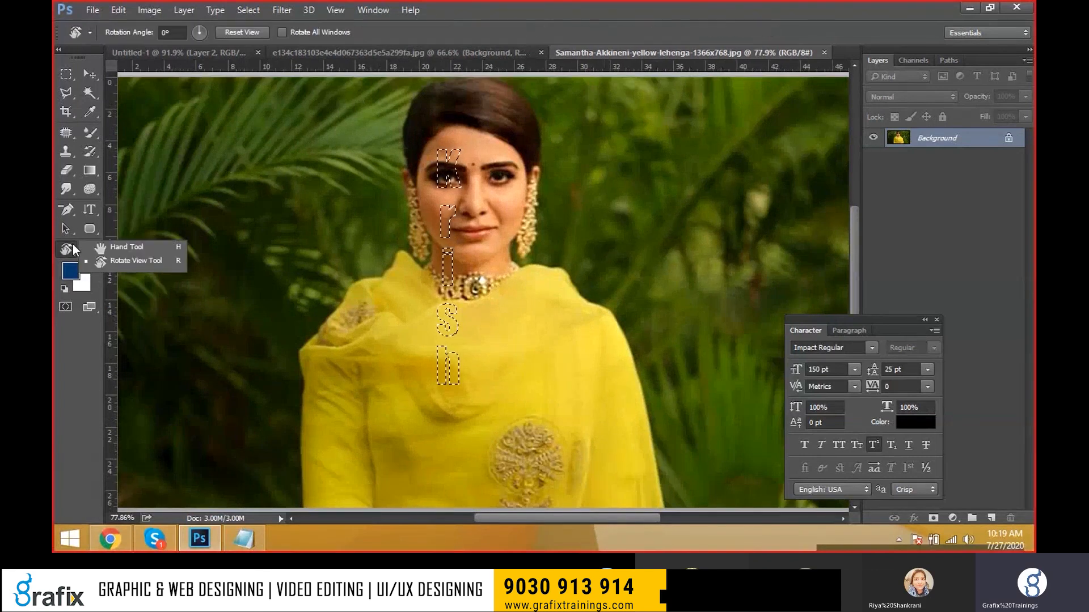
pyautogui.click(102, 247)
pyautogui.moveTo(372, 316); pyautogui.dragTo(186, 207)
pyautogui.hotkey('ctrl', '0')
pyautogui.hotkey('ctrl', 'd')
# Rotate the photo's view to about -35° with the Rotate View tool, and reset the rotation angle to 0°
pyautogui.click(73, 247)
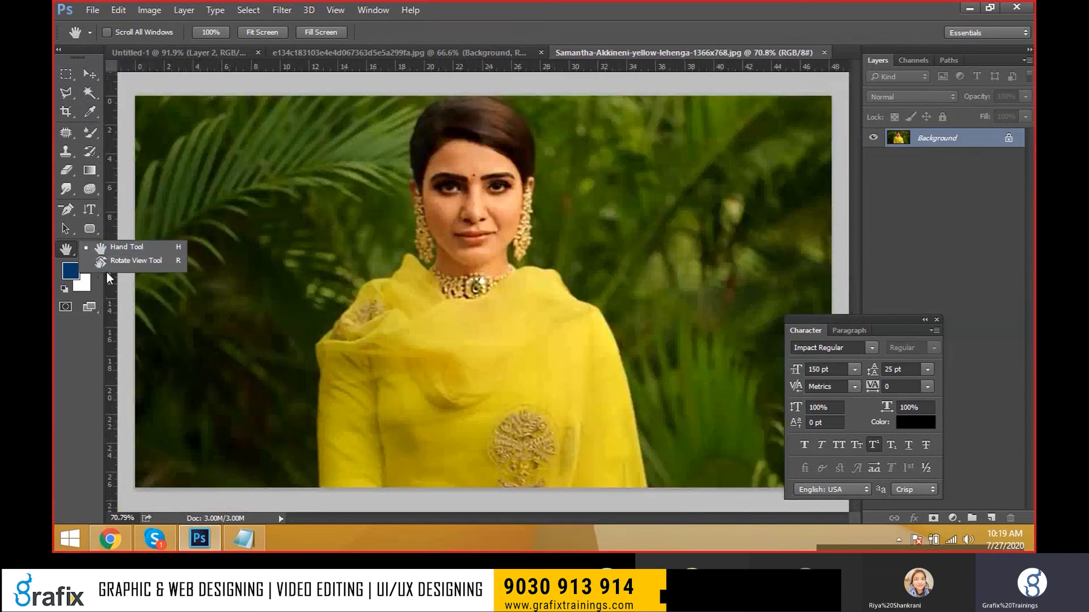
pyautogui.click(131, 264)
pyautogui.moveTo(359, 335); pyautogui.dragTo(478, 396)
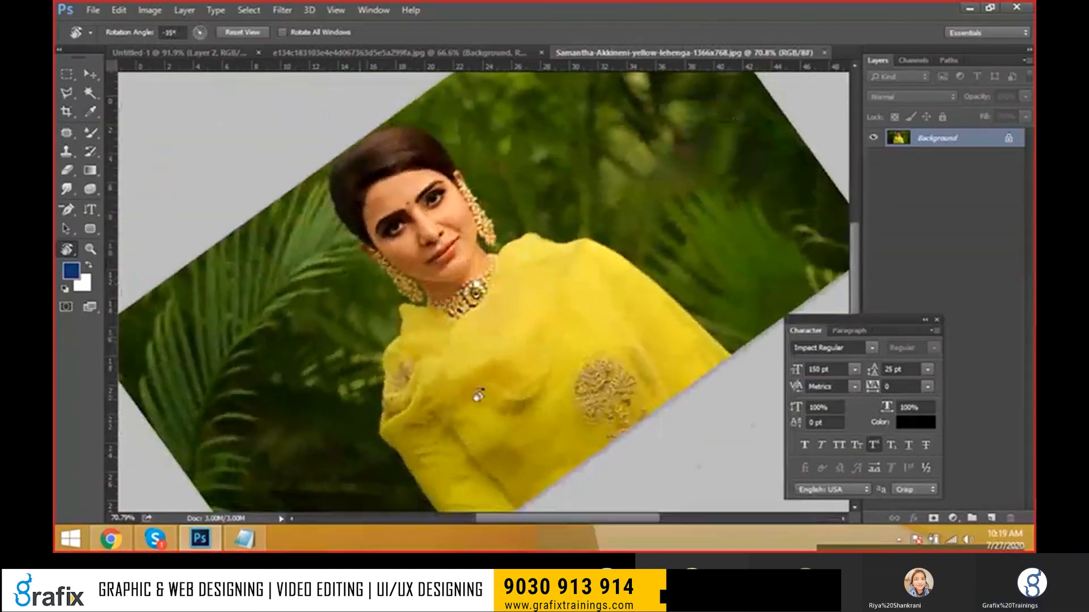
pyautogui.click(161, 39)
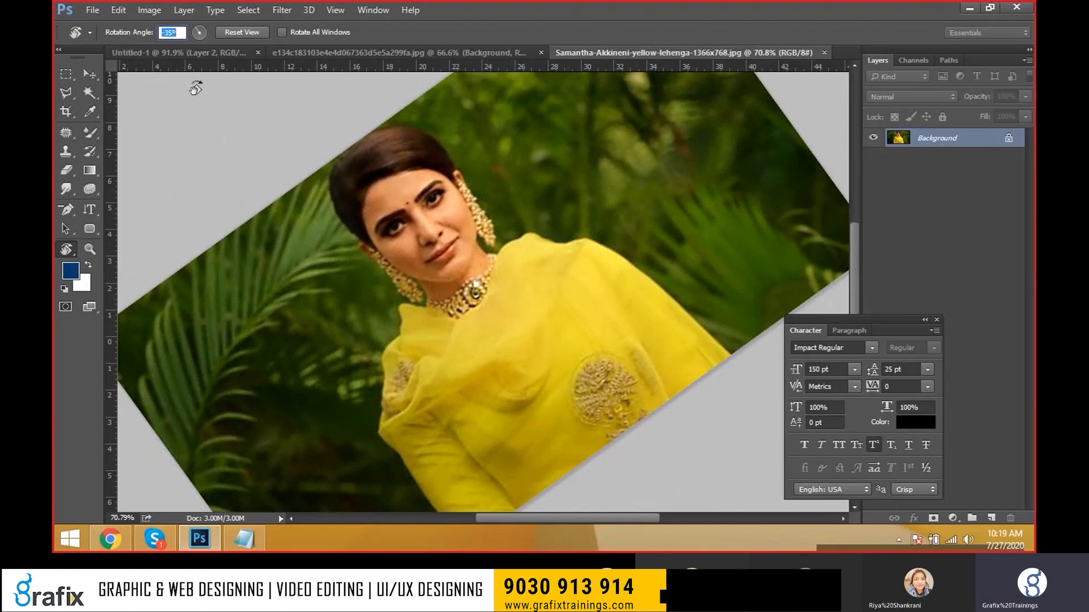
pyautogui.write('0')
pyautogui.press('Return')
pyautogui.scroll(-3, 399, 277)
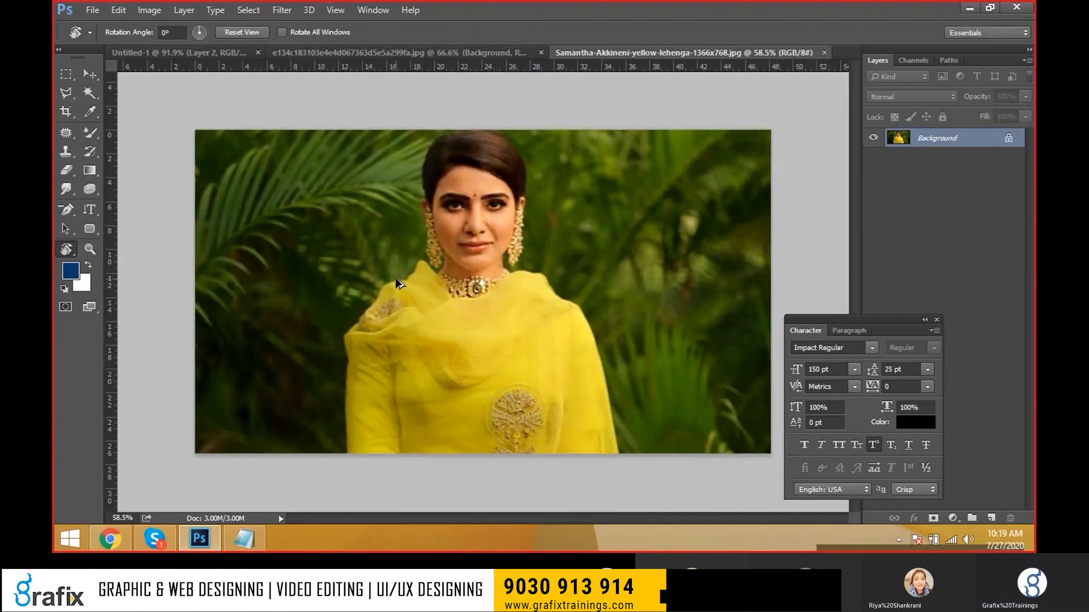
# Inspect the foreground color in the Color Picker and close the picker without changing the color
pyautogui.press('v')
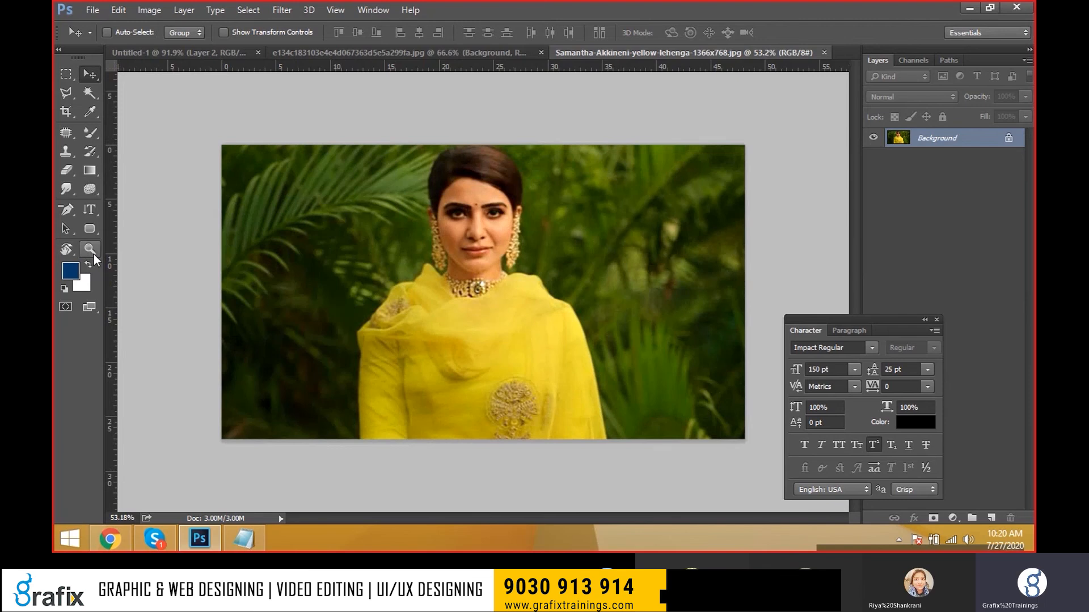
pyautogui.click(74, 271)
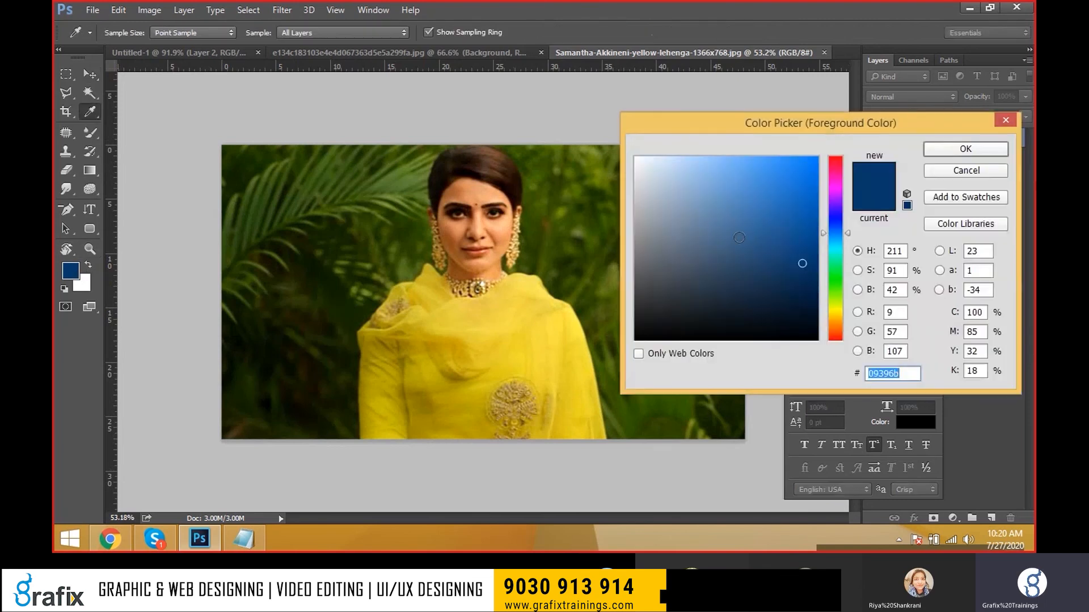
pyautogui.press('Return')
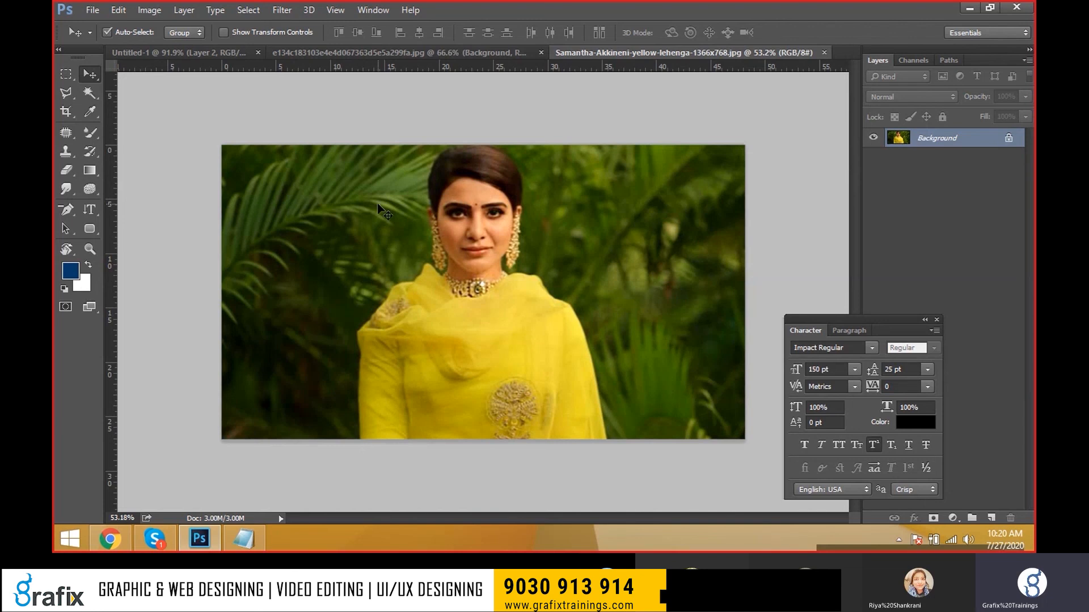
# Create a new white document from the 12 in X 6 in preset at 72 pixels per inch
pyautogui.hotkey('ctrl', 'n')
pyautogui.click(505, 143)
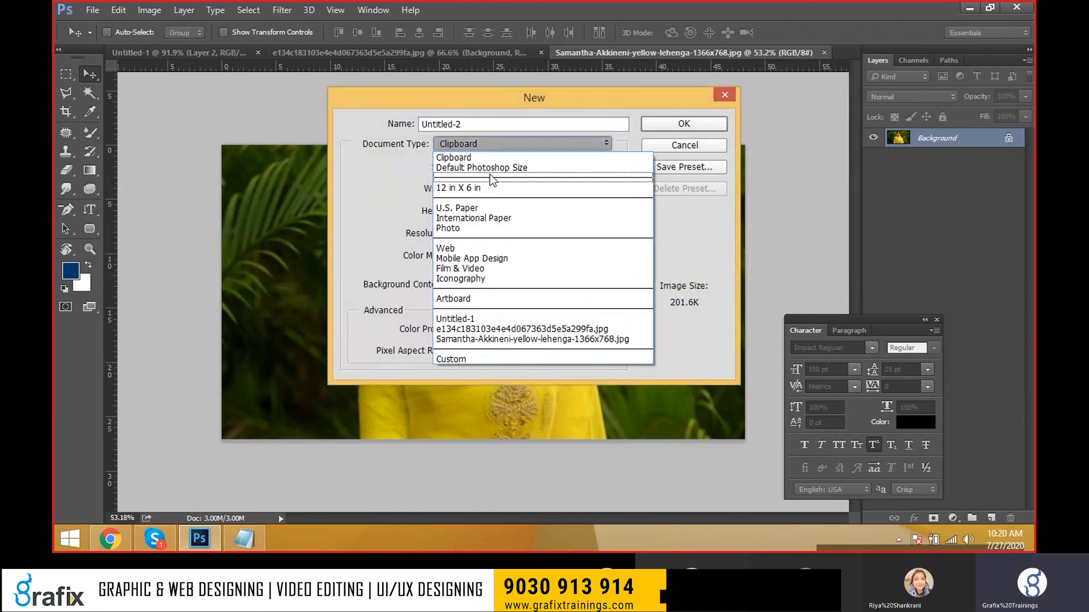
pyautogui.click(489, 169)
pyautogui.click(513, 144)
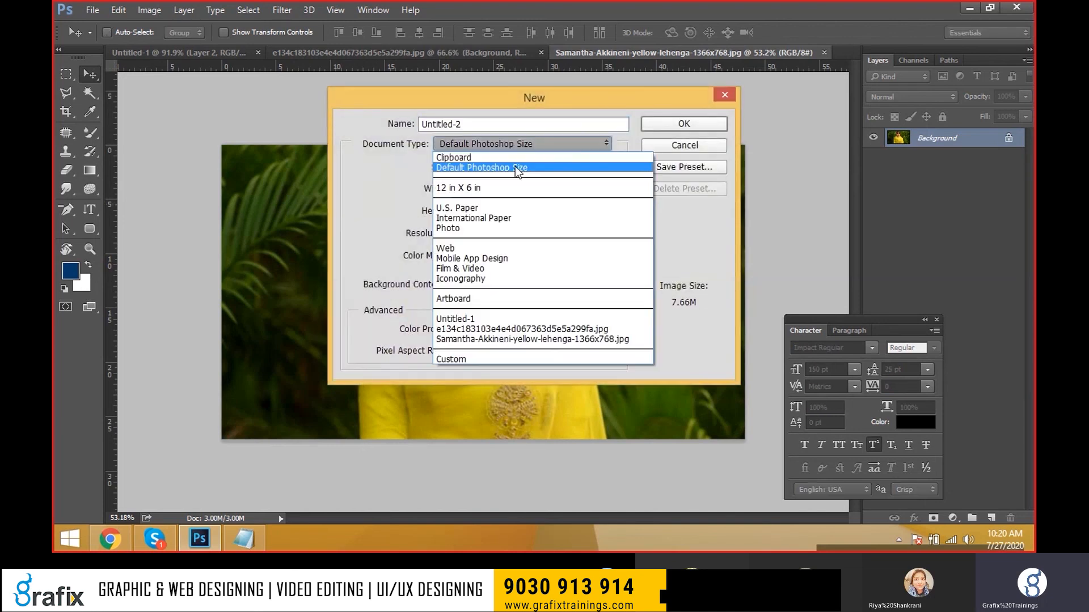
pyautogui.click(510, 181)
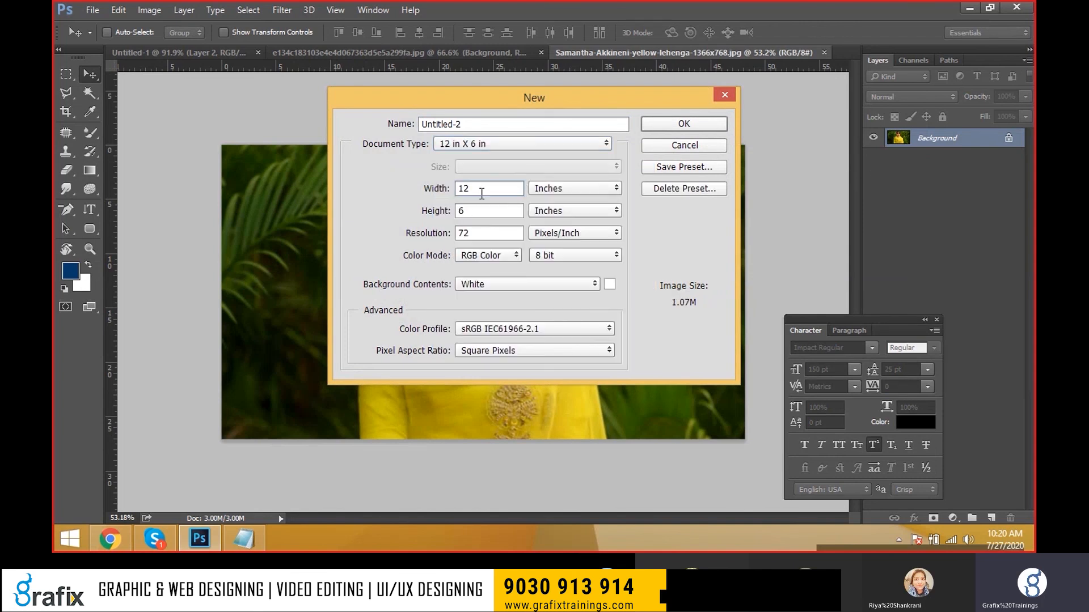
pyautogui.click(657, 123)
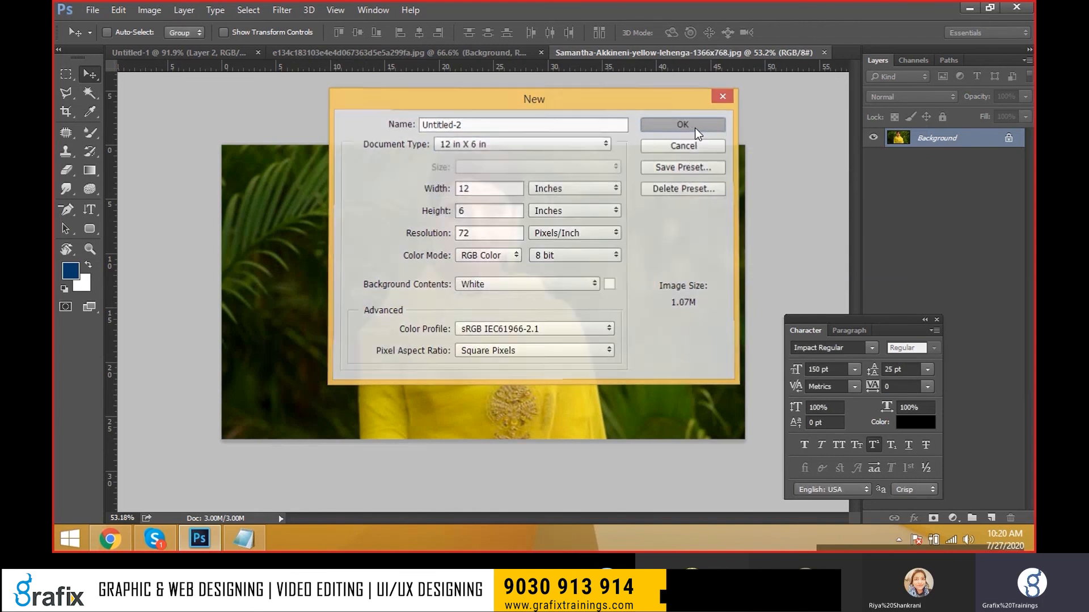
# Draw a rectangular marquee selection near the blank page's upper-left corner and deselect it
pyautogui.click(85, 228)
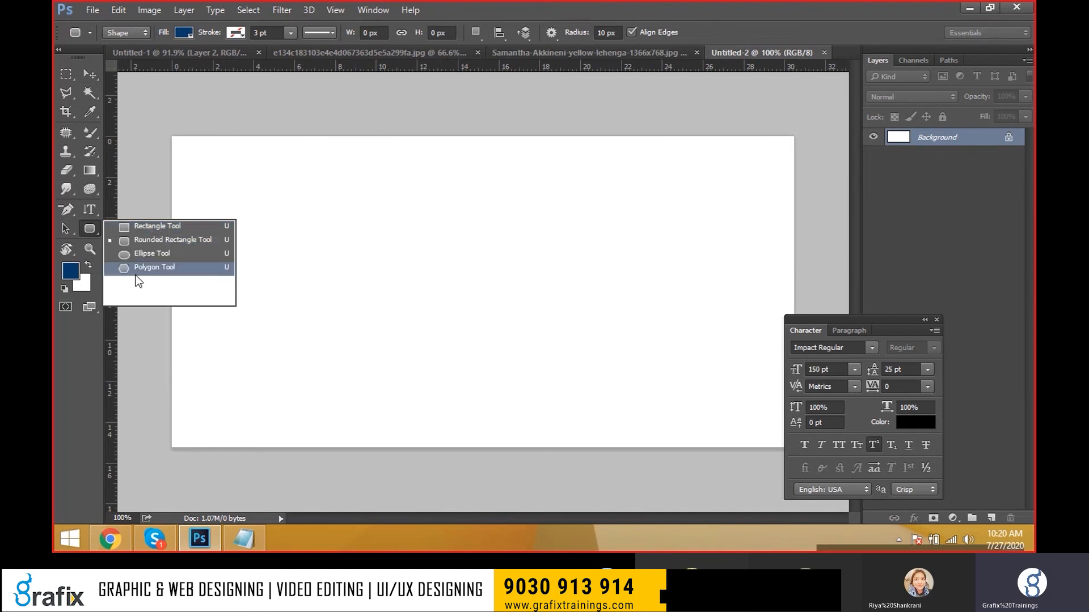
pyautogui.click(158, 226)
pyautogui.click(72, 69)
pyautogui.rightClick(77, 67)
pyautogui.click(120, 70)
pyautogui.moveTo(215, 175); pyautogui.dragTo(321, 291)
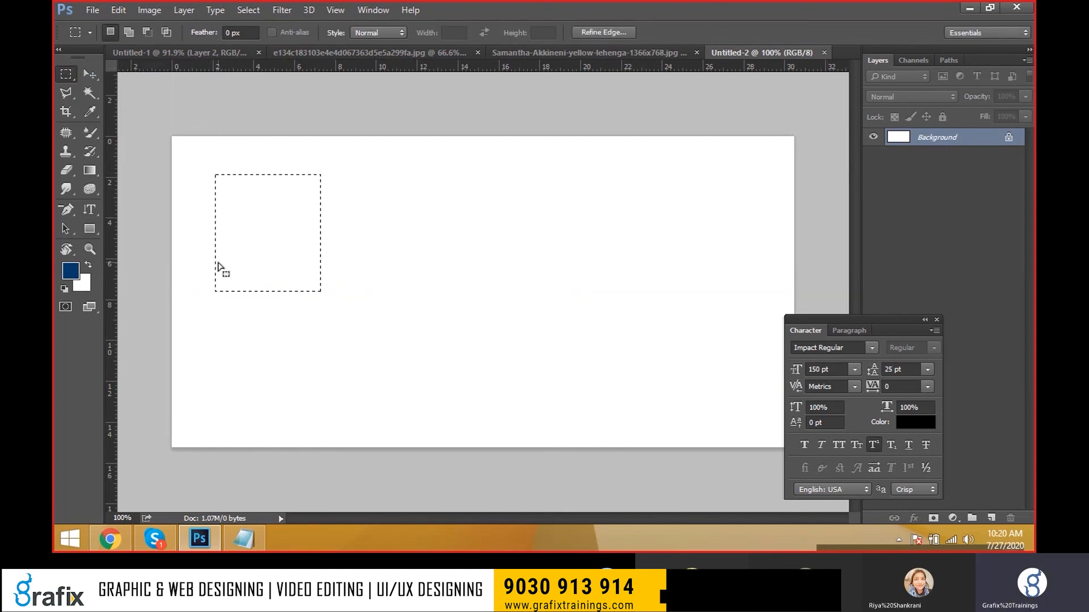
pyautogui.hotkey('ctrl', 'd')
# Draw a dark blue rectangle shape about 187 × 166 px on the blank page and set all its corner radii to 50 px
pyautogui.moveTo(90, 233); pyautogui.dragTo(119, 228)
pyautogui.moveTo(243, 211); pyautogui.dragTo(378, 330)
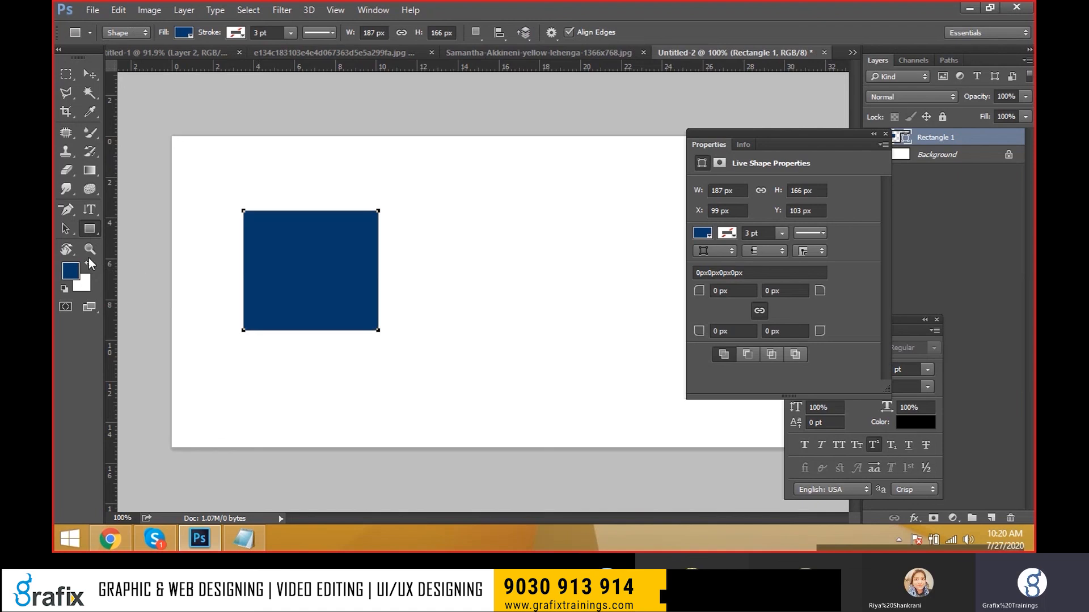
pyautogui.click(735, 289)
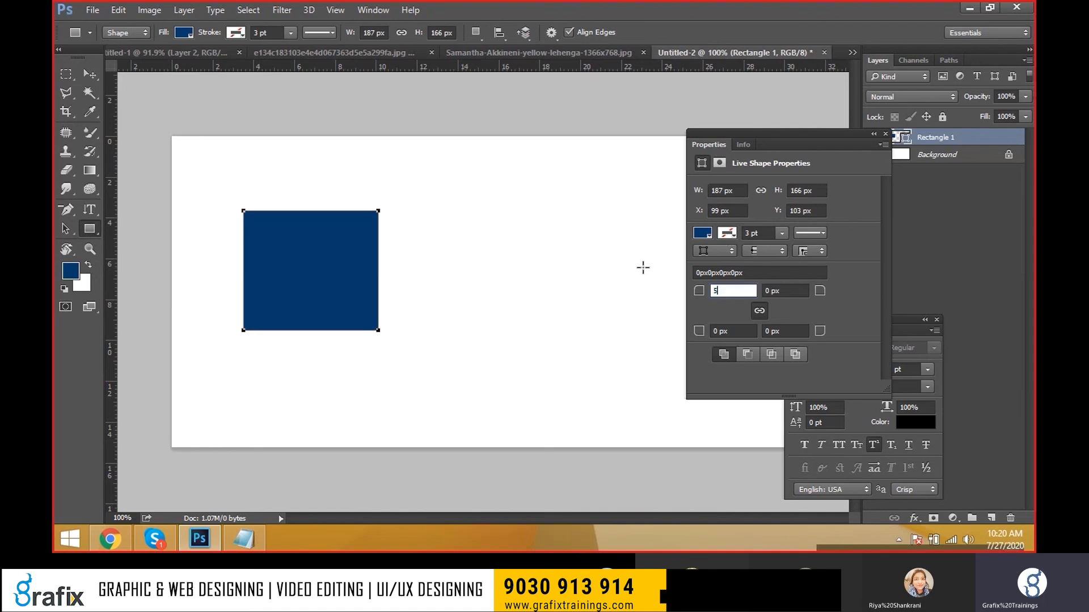
pyautogui.press('Tab')
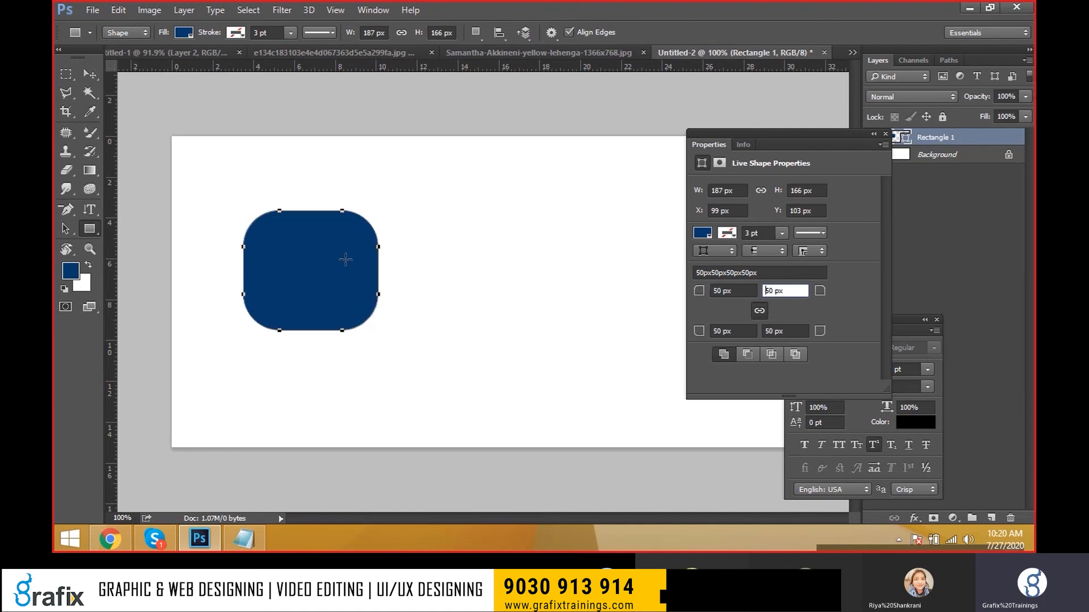
# Resize the rounded rectangle to 100 px wide and 50 px high
pyautogui.click(711, 191)
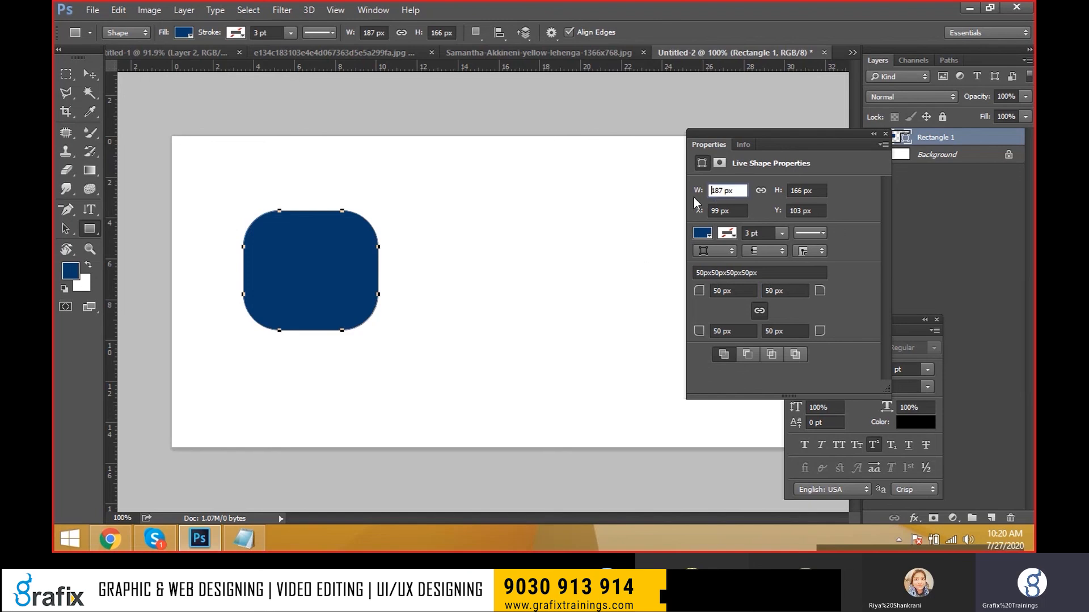
pyautogui.write('100')
pyautogui.press('Tab')
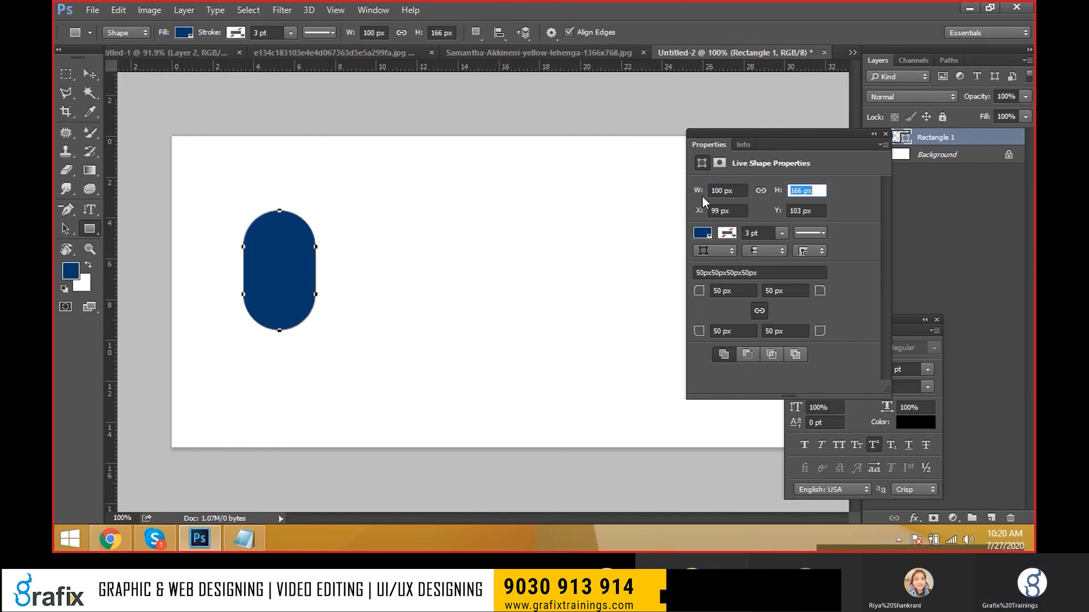
pyautogui.write('50')
pyautogui.press('Tab')
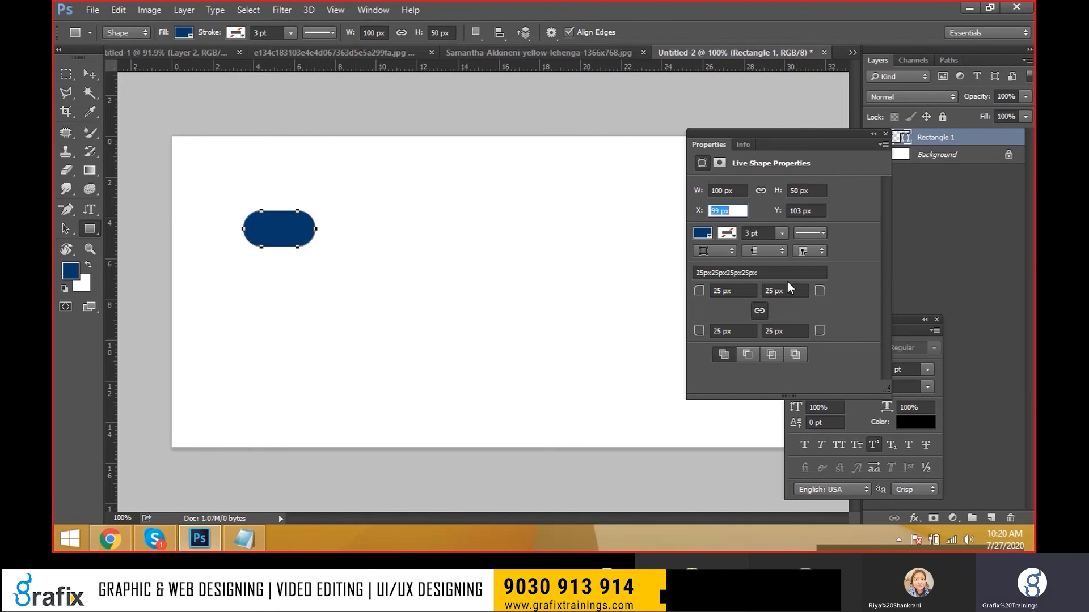
# Set all four corner radii of the rounded rectangle to 10 px
pyautogui.click(741, 292)
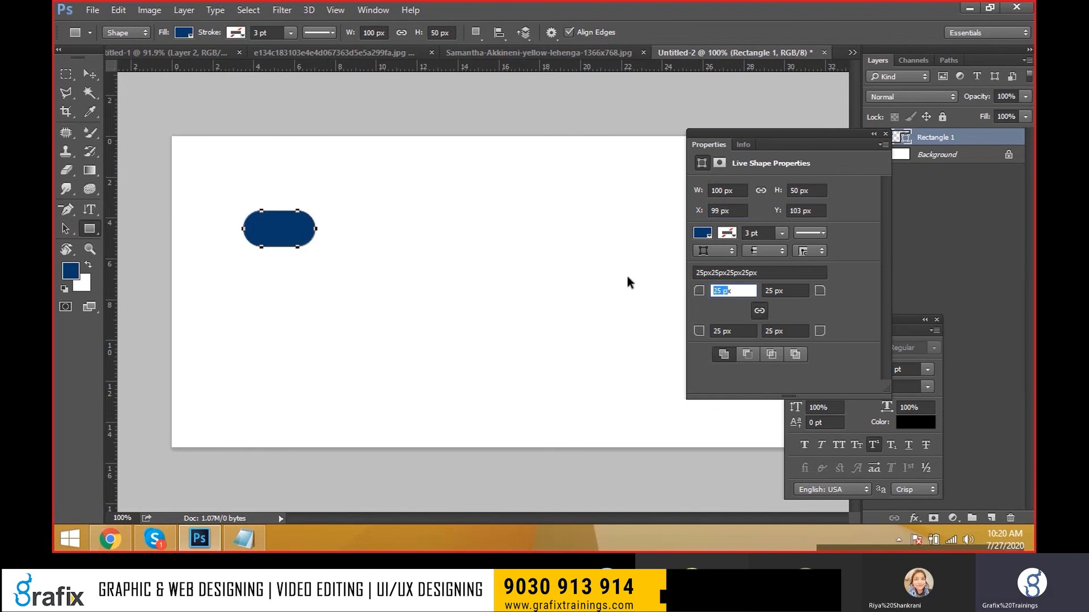
pyautogui.write('10')
pyautogui.press('Tab')
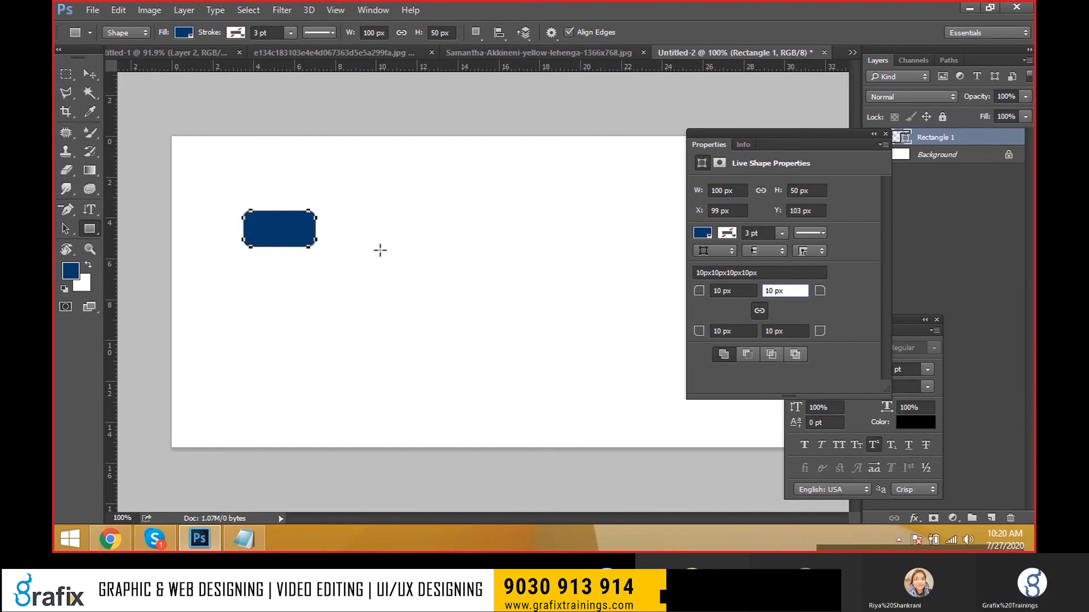
# Try several swatches for the rounded rectangle's fill, including light green, and choose purple
pyautogui.click(704, 234)
pyautogui.click(738, 331)
pyautogui.click(738, 347)
pyautogui.click(738, 357)
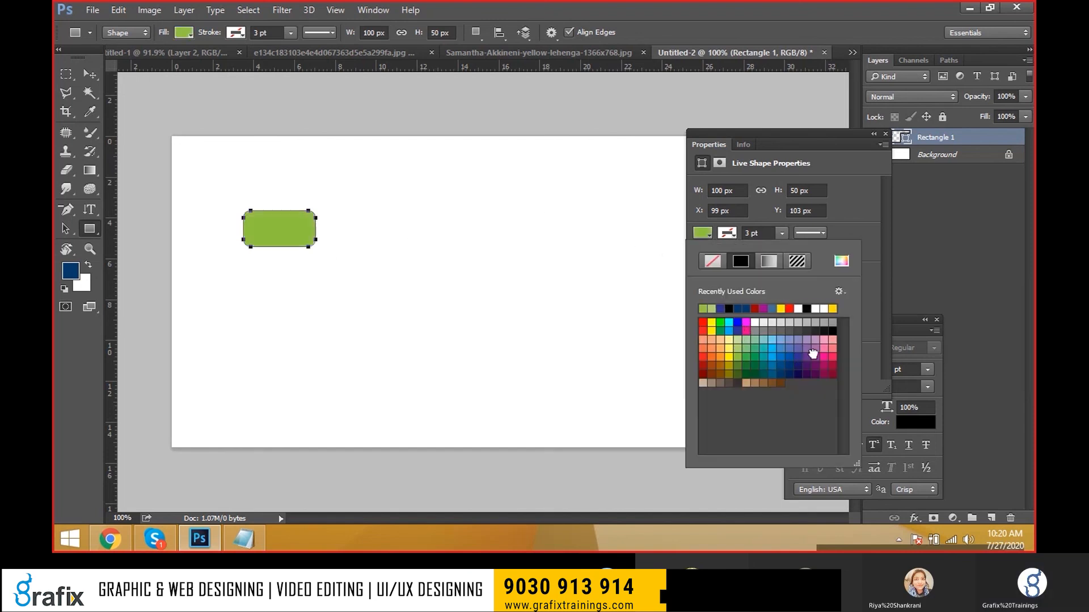
pyautogui.click(808, 357)
pyautogui.click(855, 351)
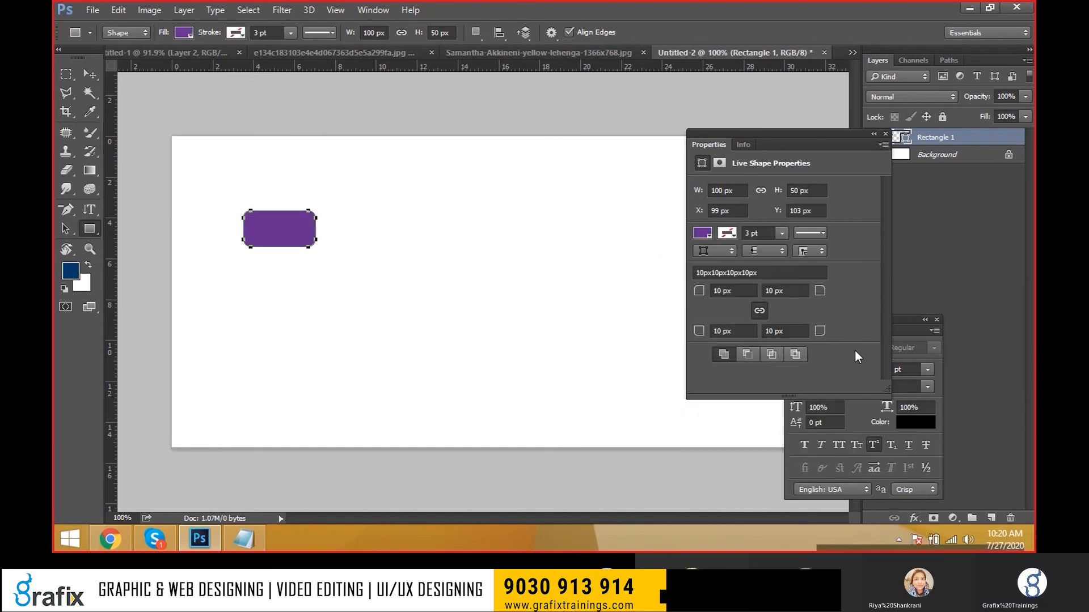
# Try brown and green fills on the rounded rectangle, choose bright pink, and move the floating shape properties aside
pyautogui.click(710, 233)
pyautogui.click(728, 349)
pyautogui.click(710, 366)
pyautogui.click(756, 367)
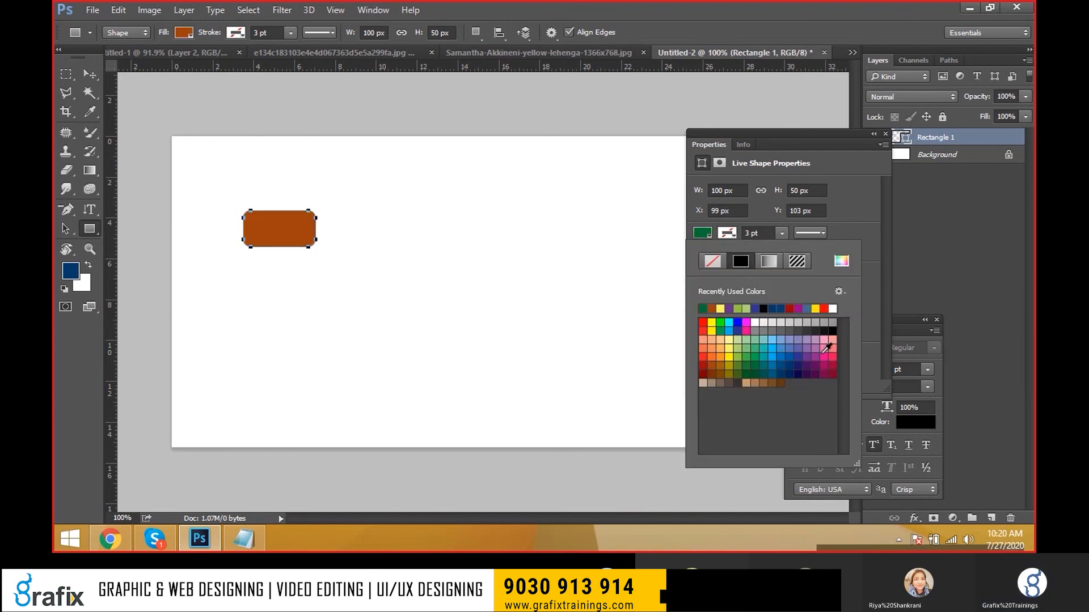
pyautogui.click(824, 353)
pyautogui.click(804, 138)
pyautogui.moveTo(804, 139); pyautogui.dragTo(762, 125)
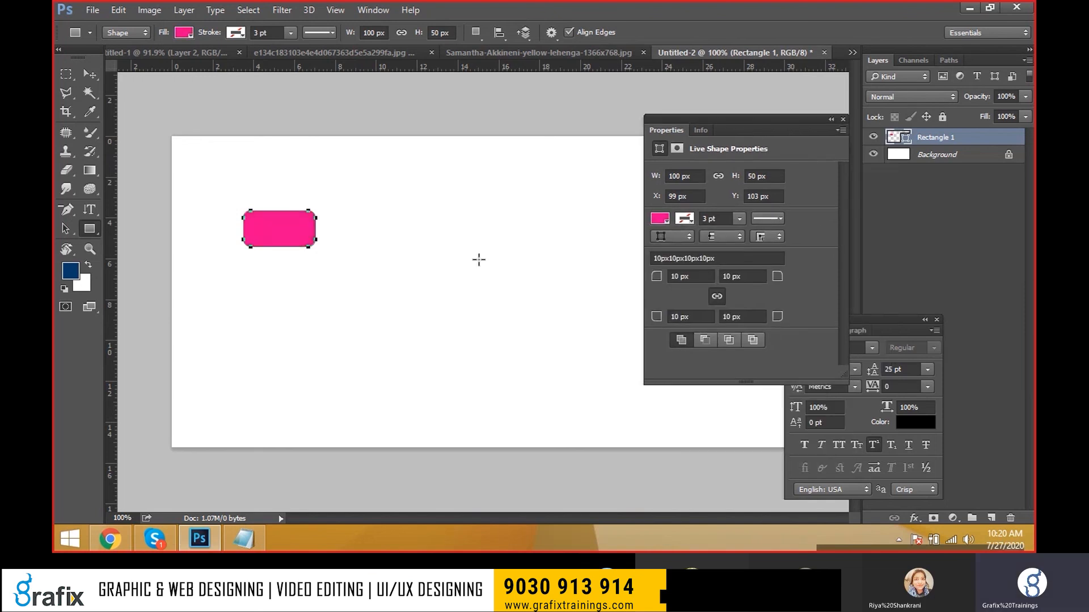
# Draw a pink rectangle shape about 263 × 128 px below the rounded rectangle
pyautogui.rightClick(89, 229)
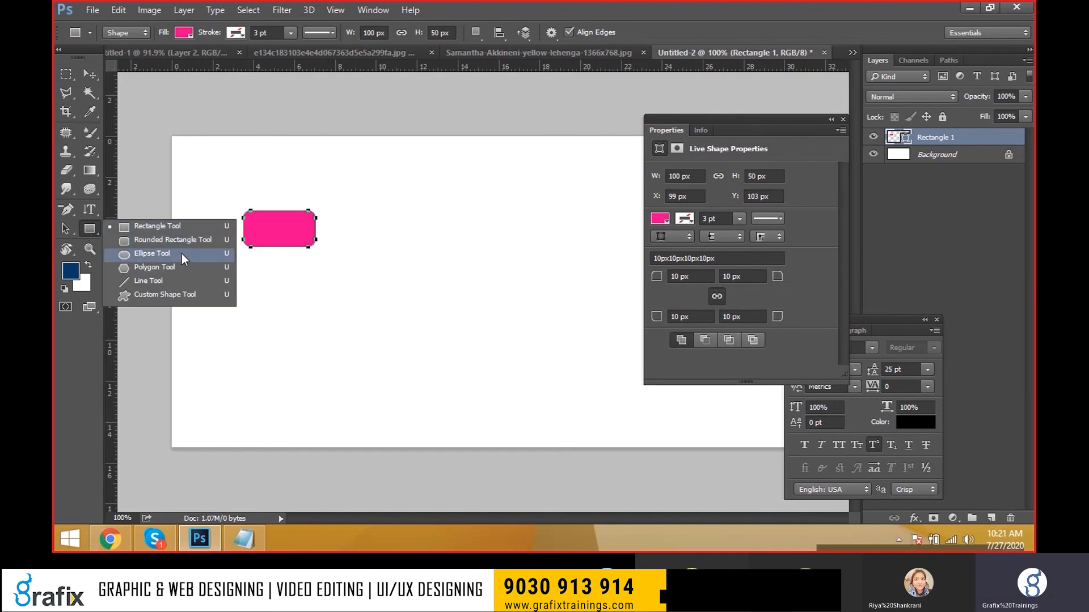
pyautogui.click(179, 228)
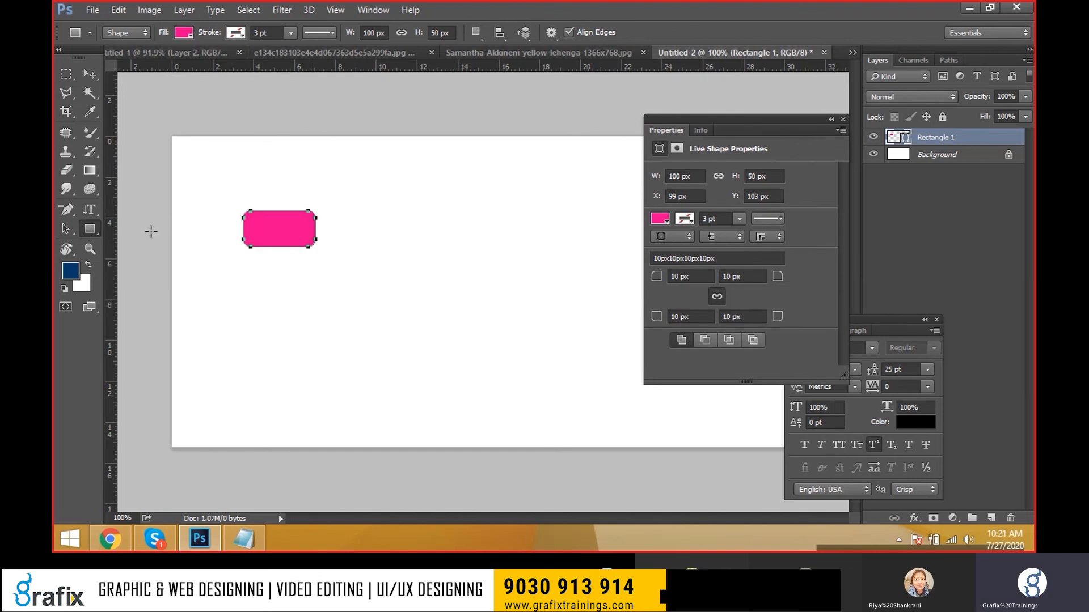
pyautogui.moveTo(237, 268); pyautogui.dragTo(427, 360)
# Reshape the large pink rectangle into a near-triangle by moving its four corner points individually with Direct Selection
pyautogui.click(65, 228)
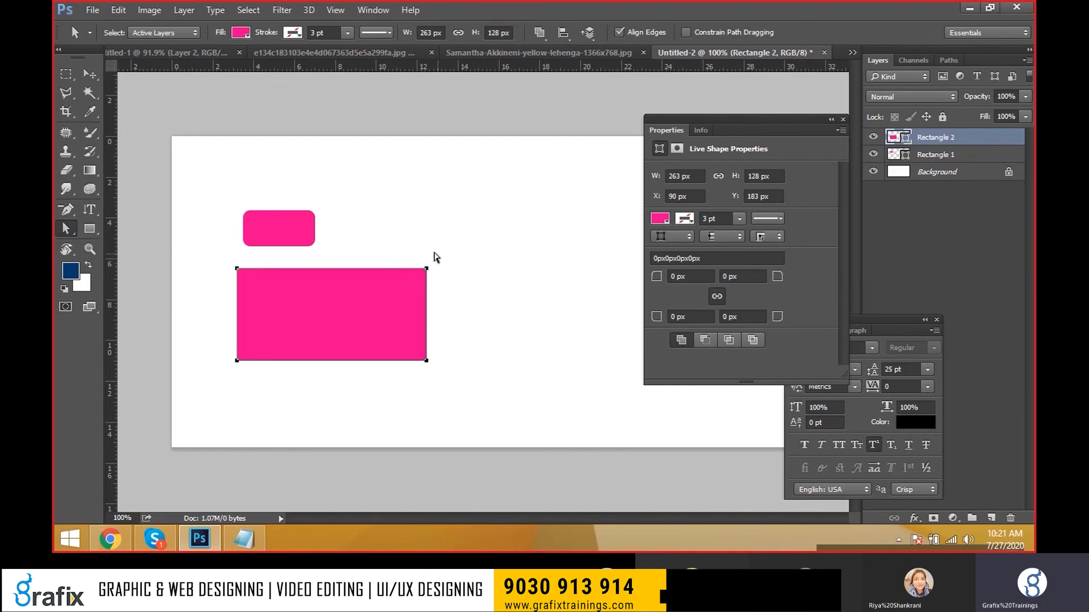
pyautogui.moveTo(427, 268); pyautogui.dragTo(432, 220)
pyautogui.click(504, 218)
pyautogui.moveTo(427, 360); pyautogui.dragTo(522, 388)
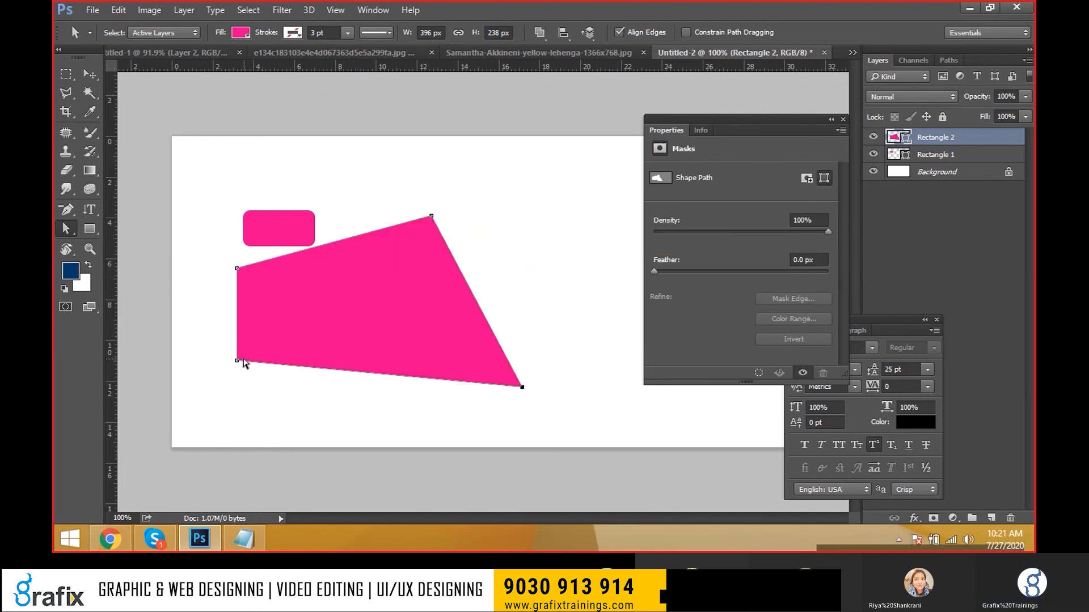
pyautogui.moveTo(237, 360); pyautogui.dragTo(250, 384)
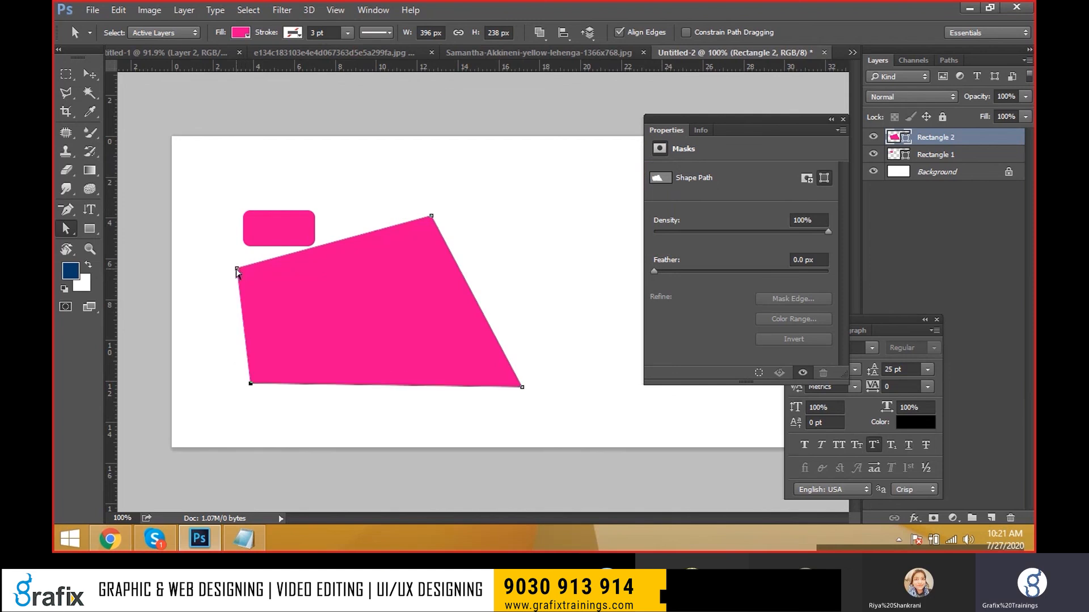
pyautogui.moveTo(255, 319); pyautogui.dragTo(324, 320)
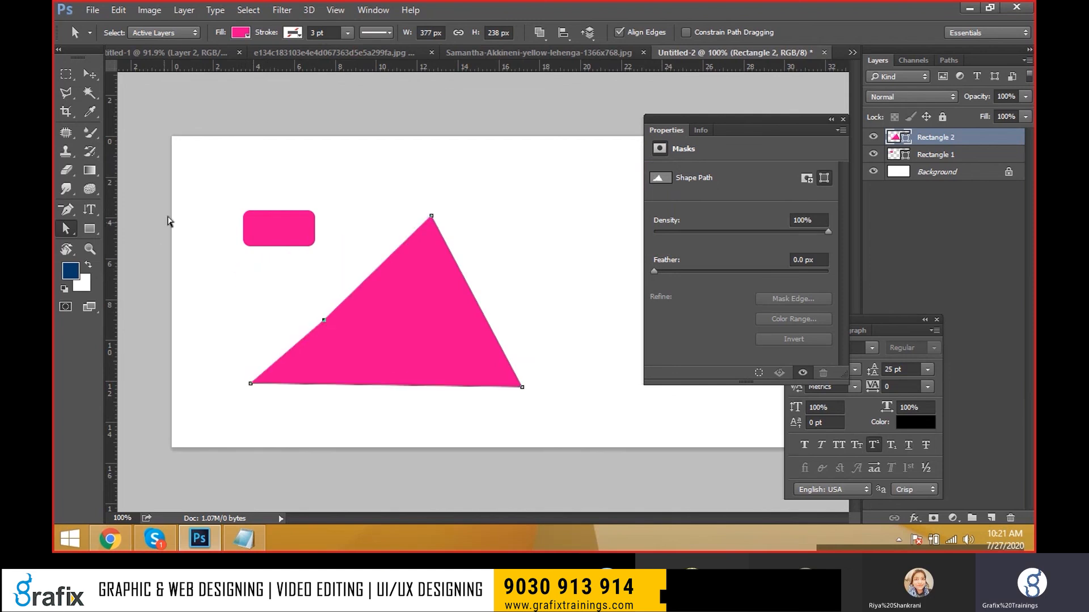
# Draw rectangular marquee selections in the blank area beside the triangular shape's peak and deselect them
pyautogui.click(74, 92)
pyautogui.rightClick(66, 73)
pyautogui.click(119, 72)
pyautogui.moveTo(495, 178); pyautogui.dragTo(605, 259)
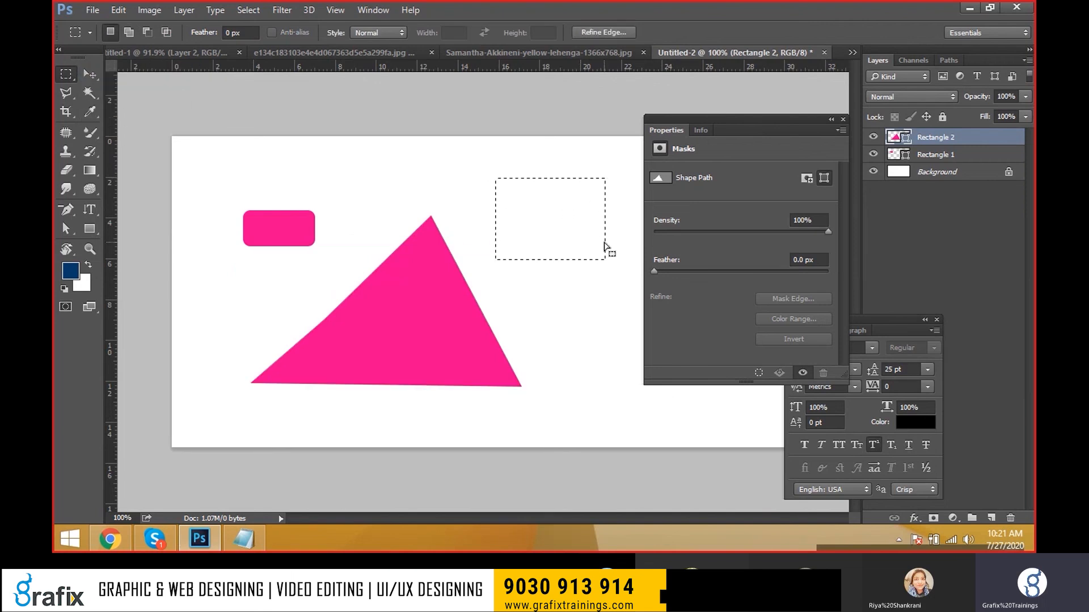
pyautogui.click(604, 245)
pyautogui.moveTo(482, 182); pyautogui.dragTo(567, 243)
pyautogui.hotkey('ctrl', 'd')
# Raise the pink shape's peak, extend its lower-right point outward, and pull its left-edge point inward with Direct Selection
pyautogui.keyDown('ctrl'); pyautogui.click(468, 259); pyautogui.keyUp('ctrl')
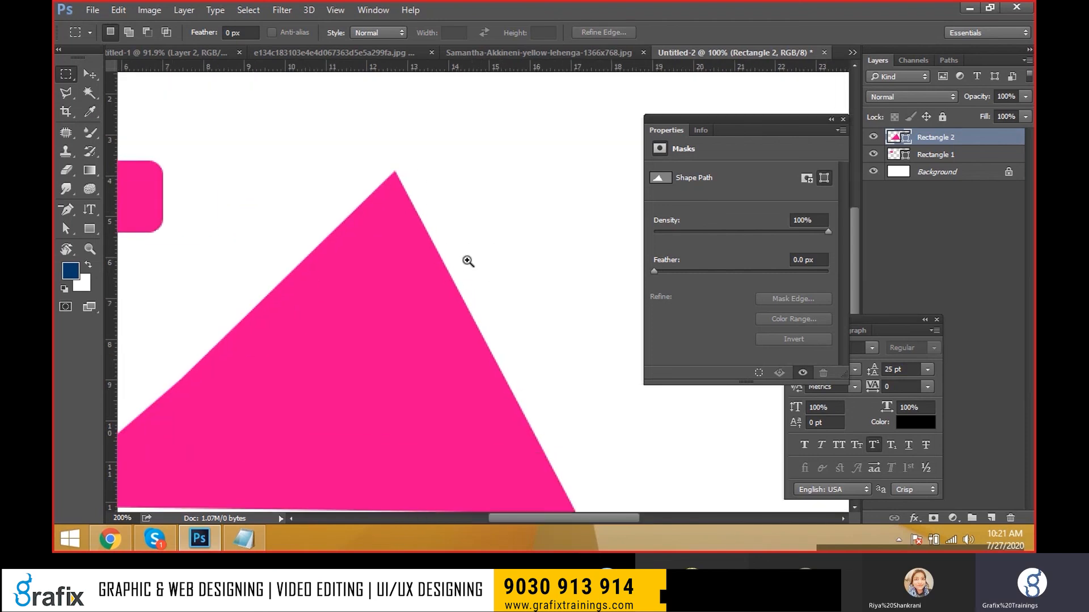
pyautogui.keyDown('ctrl'); pyautogui.click(468, 260); pyautogui.keyUp('ctrl')
pyautogui.keyDown('ctrl'); pyautogui.rightClick(403, 237); pyautogui.keyUp('ctrl')
pyautogui.click(411, 250)
pyautogui.press('a')
pyautogui.moveTo(409, 202); pyautogui.dragTo(407, 171)
pyautogui.moveTo(523, 390); pyautogui.dragTo(570, 390)
pyautogui.moveTo(324, 321); pyautogui.dragTo(399, 332)
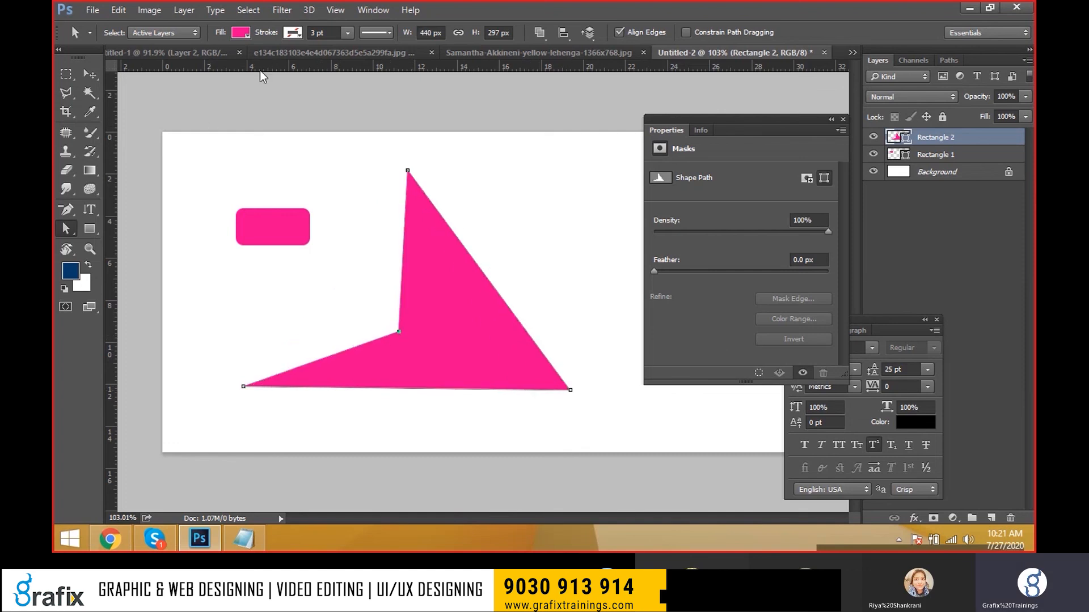
# Delete the reshaped pink shape and the pink rounded rectangle, leaving only the background layer
pyautogui.moveTo(89, 228); pyautogui.dragTo(128, 243)
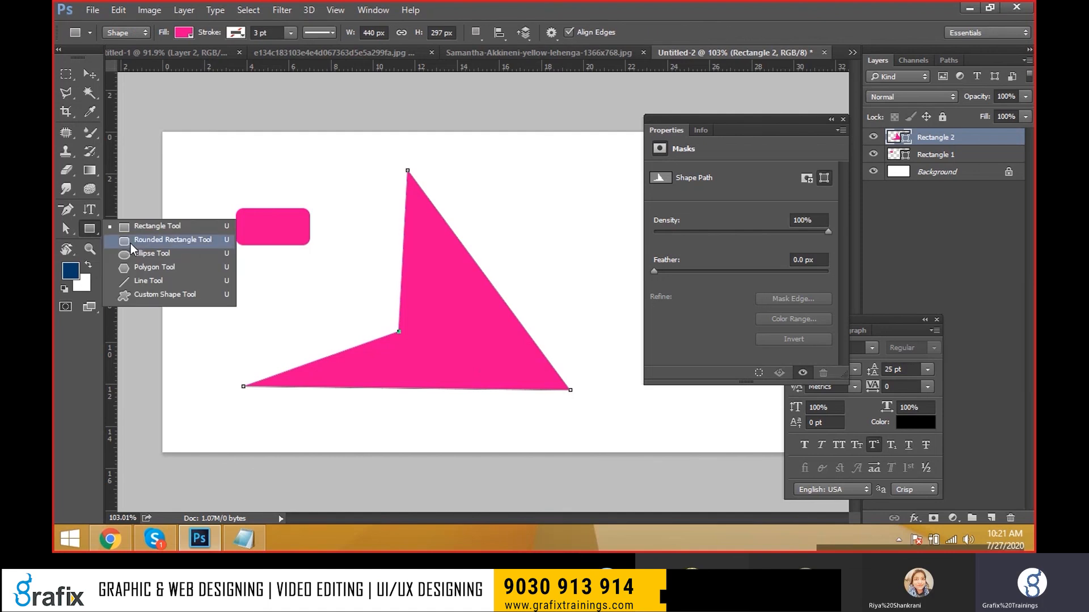
pyautogui.moveTo(131, 243); pyautogui.dragTo(130, 243)
pyautogui.press('v')
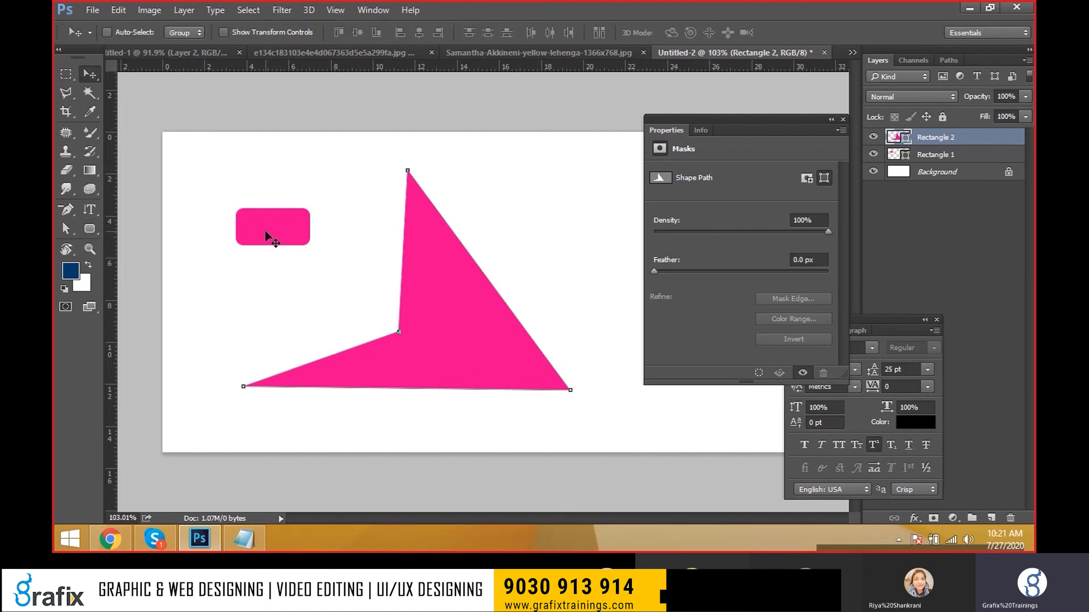
pyautogui.press('Delete')
pyautogui.rightClick(265, 230)
pyautogui.click(270, 238)
pyautogui.moveTo(270, 237); pyautogui.dragTo(245, 222)
pyautogui.press('Delete')
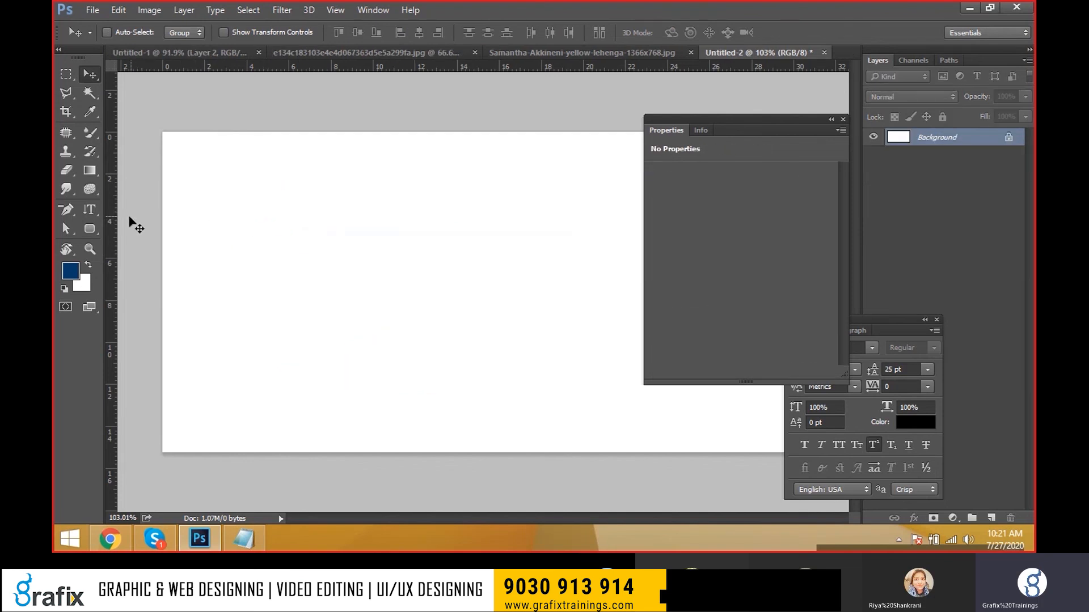
# Draw a dark blue rectangle shape about 109 × 66 px near the page's upper-left corner
pyautogui.moveTo(90, 230); pyautogui.dragTo(91, 230)
pyautogui.click(130, 228)
pyautogui.moveTo(197, 179); pyautogui.dragTo(278, 228)
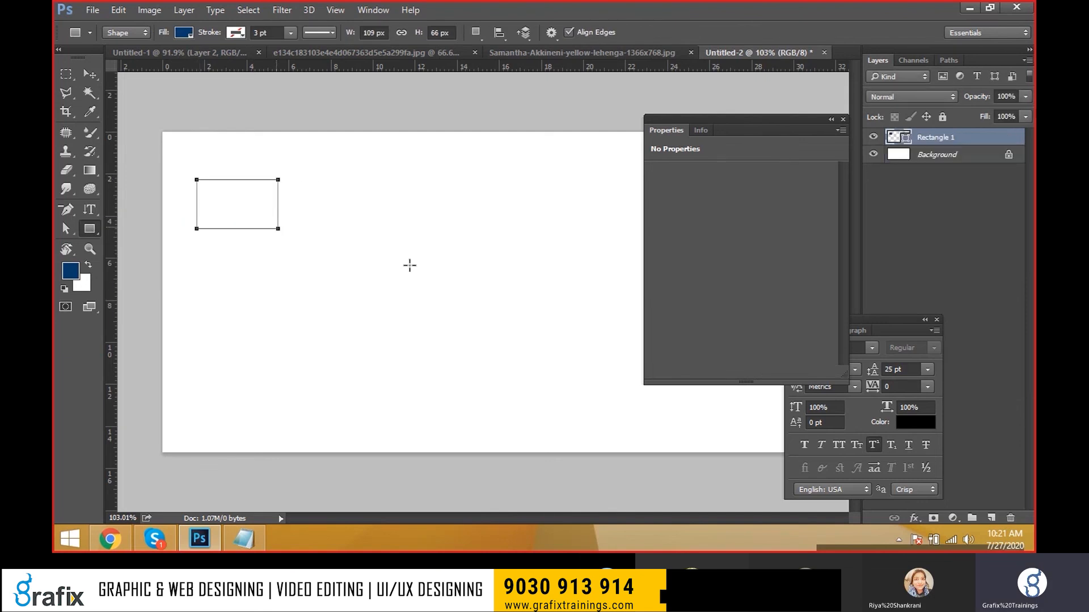
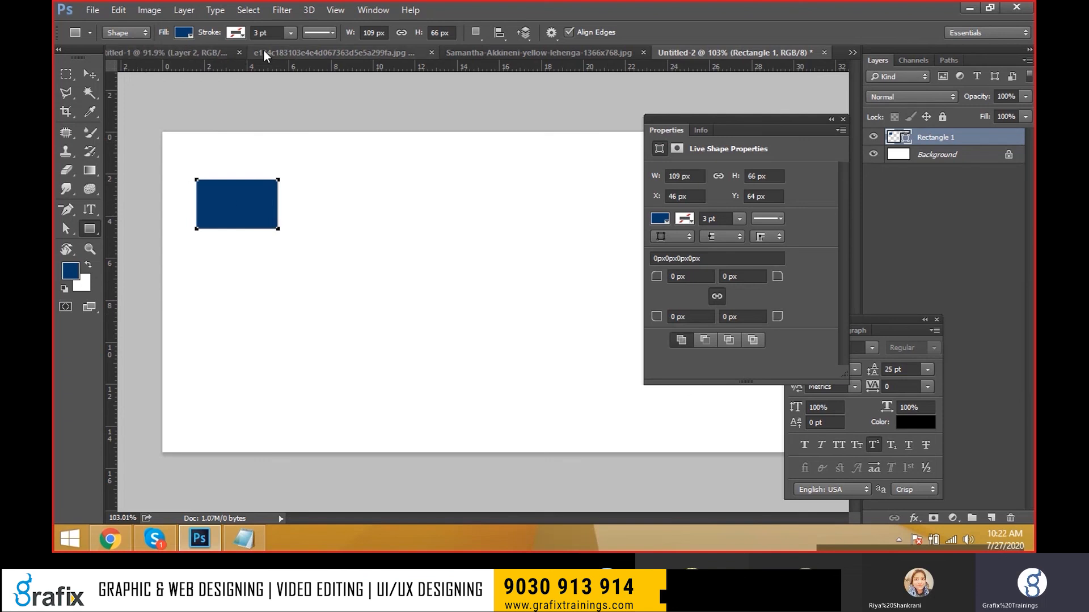
# Switch the Rectangle tool to Path mode and draw a path about 134 × 80 px beside the blue rectangle
pyautogui.click(107, 35)
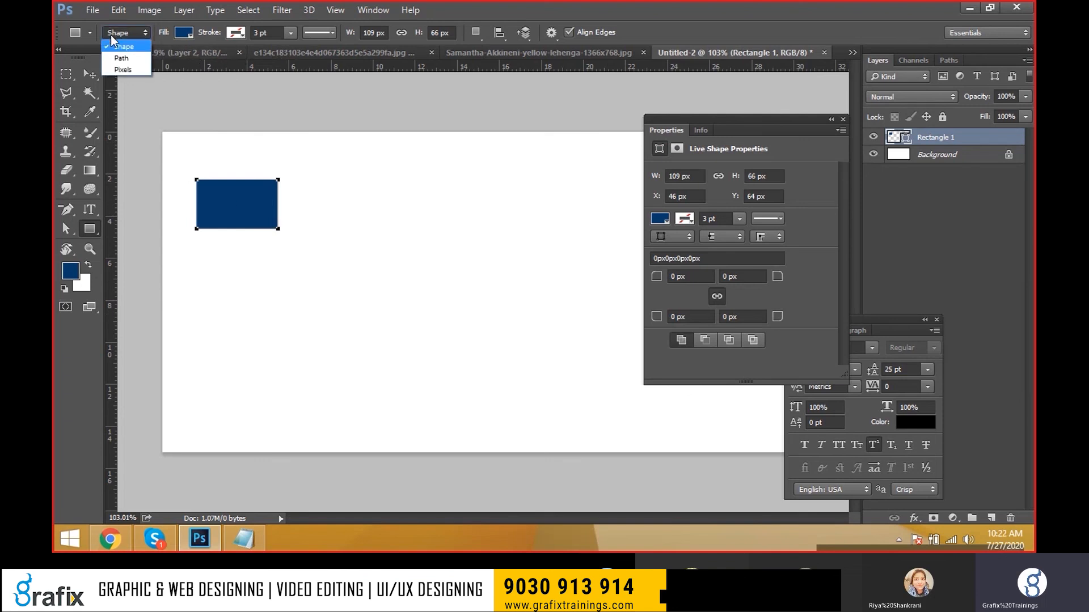
pyautogui.click(117, 55)
pyautogui.moveTo(313, 184); pyautogui.dragTo(412, 244)
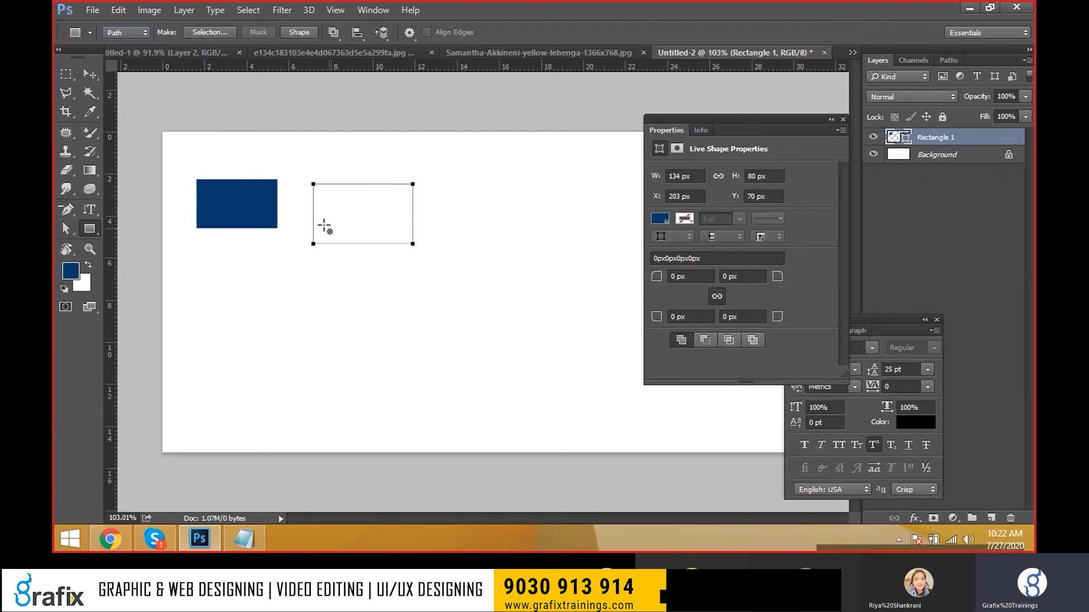
# Pull the rectangular path's lower-right corner point inward with Direct Selection and convert the path to a selection
pyautogui.click(68, 229)
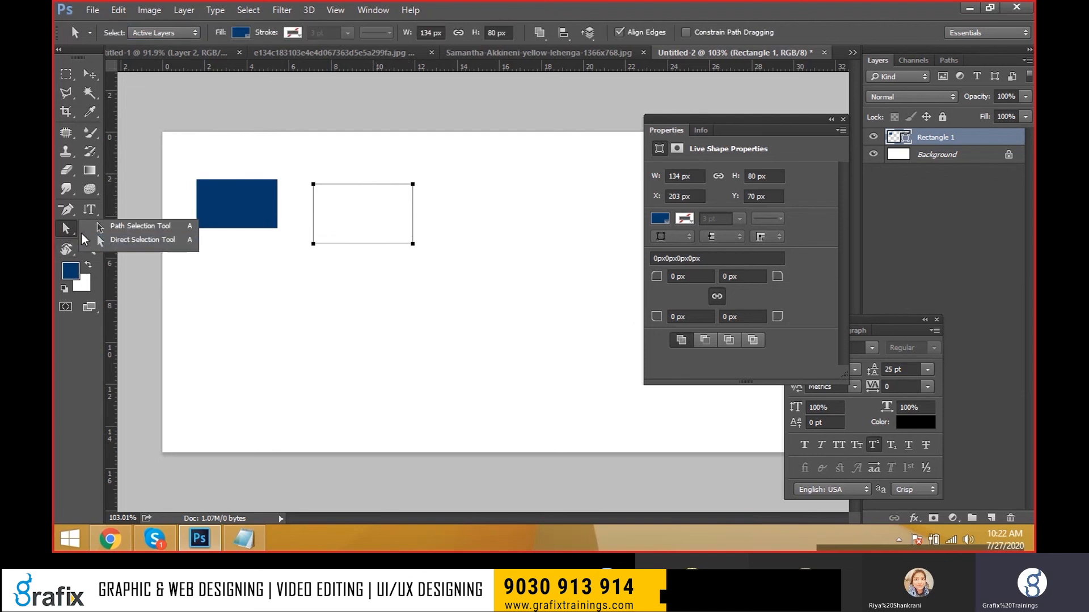
pyautogui.moveTo(433, 284); pyautogui.dragTo(340, 218)
pyautogui.click(497, 218)
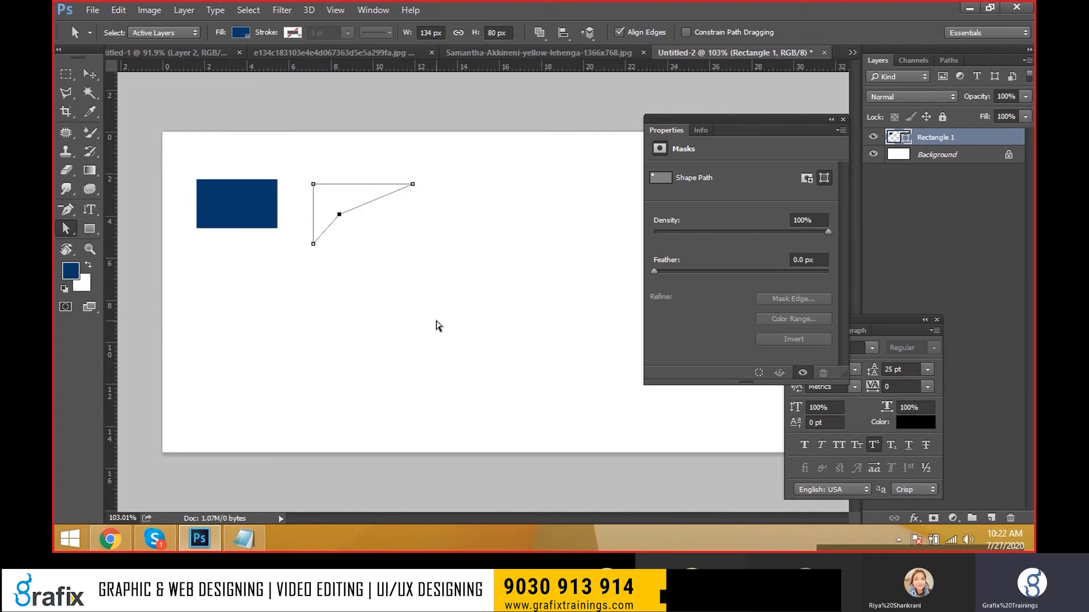
pyautogui.hotkey('ctrl', 'Return')
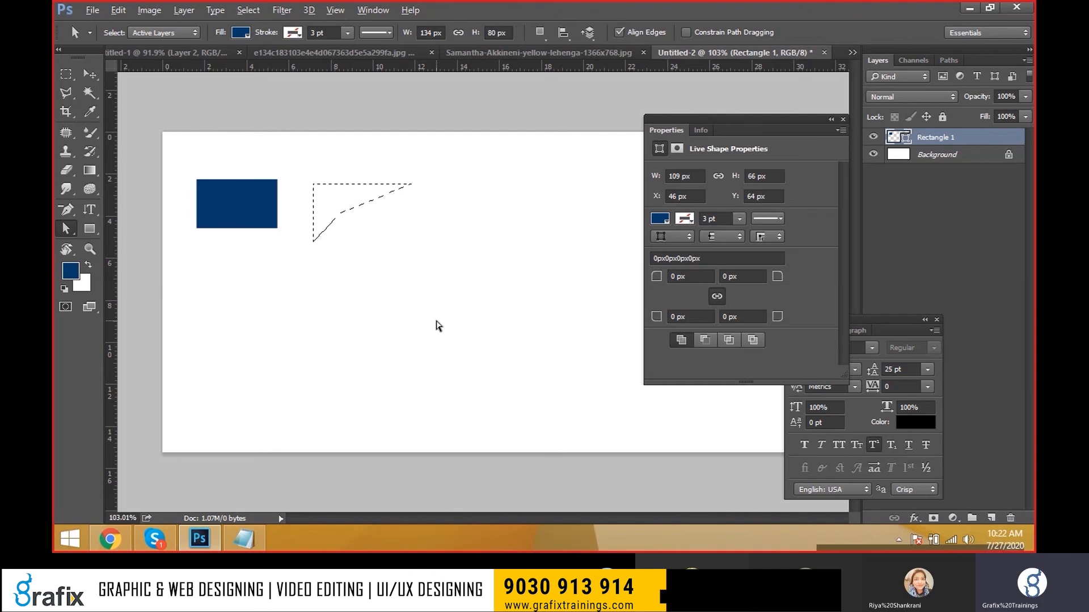
# Fill the selection with dark blue on a new layer named Box, deselect, and move the filled shape slightly upward
pyautogui.hotkey('ctrl', 'shift', 'n')
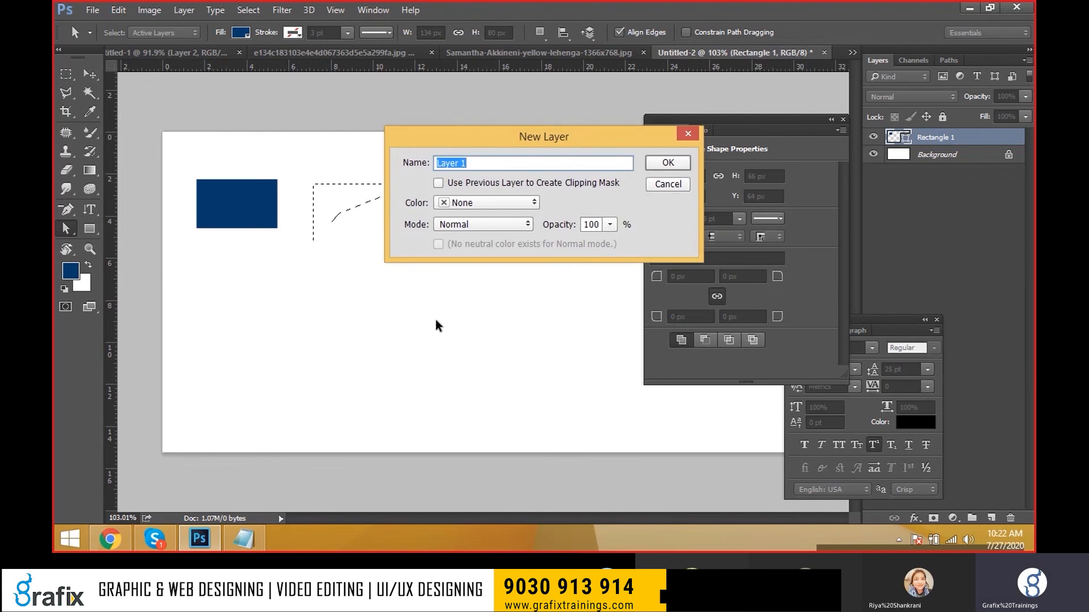
pyautogui.write('Box')
pyautogui.press('Return')
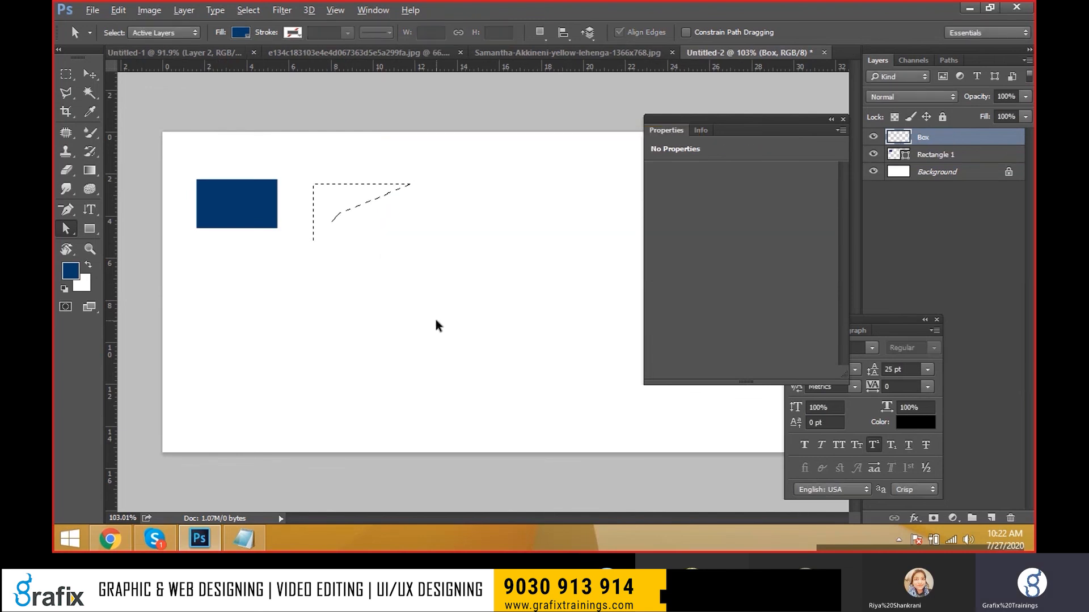
pyautogui.press('v')
pyautogui.moveTo(437, 323); pyautogui.dragTo(438, 306)
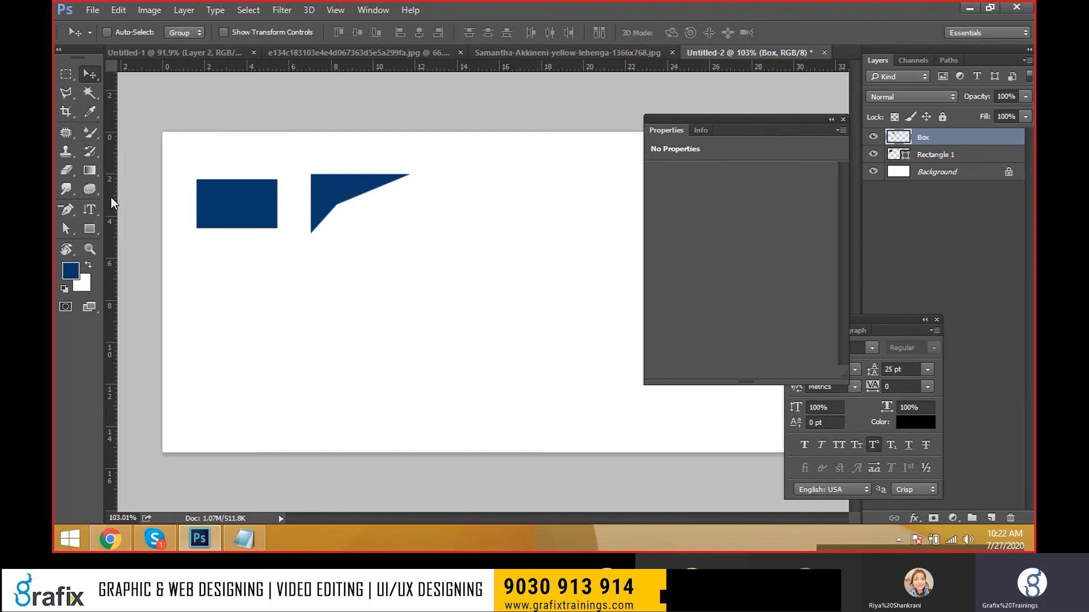
# Switch the Rectangle tool back to Shape mode and draw a rectangle about 134 × 84 px below the first one
pyautogui.moveTo(97, 225); pyautogui.dragTo(114, 225)
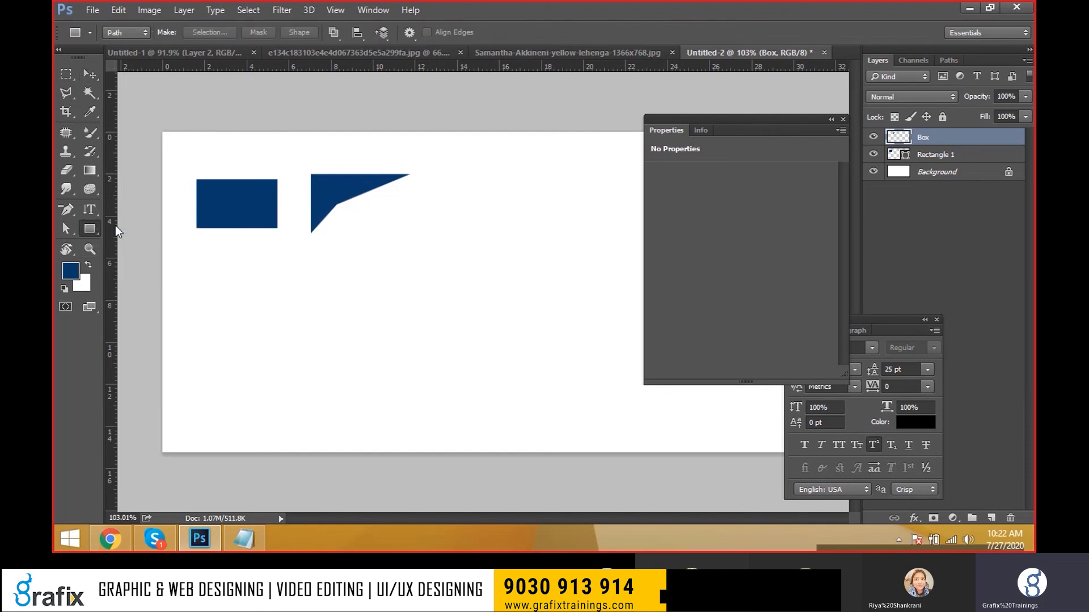
pyautogui.click(125, 32)
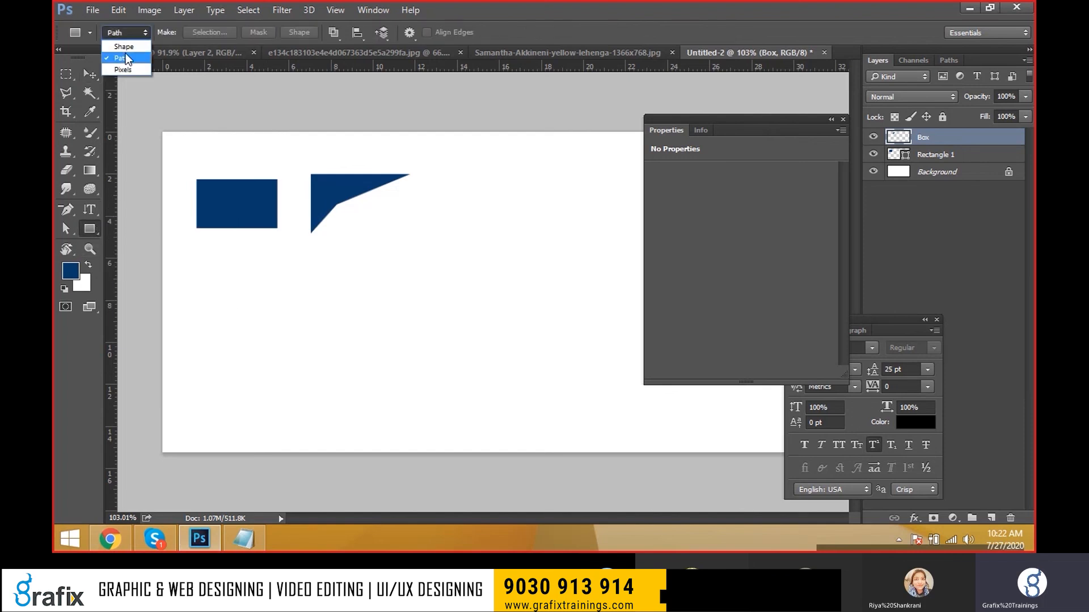
pyautogui.click(124, 46)
pyautogui.moveTo(205, 266); pyautogui.dragTo(304, 329)
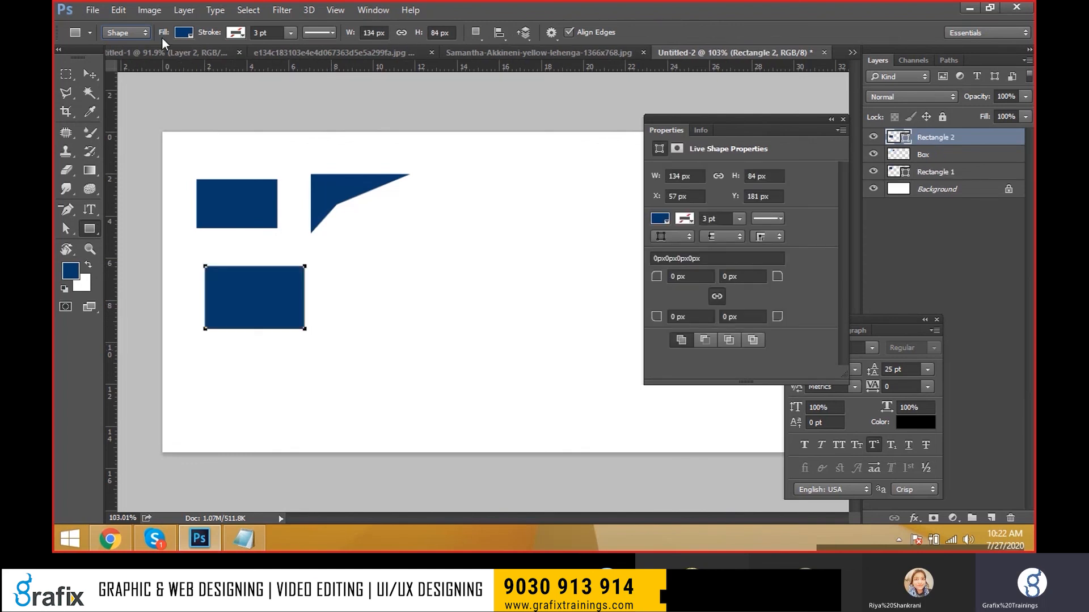
# Draw a rectangular path about 106 px high beside the lower blue rectangle in Path mode and convert the paths to a selection
pyautogui.click(129, 32)
pyautogui.click(122, 55)
pyautogui.moveTo(338, 259); pyautogui.dragTo(451, 338)
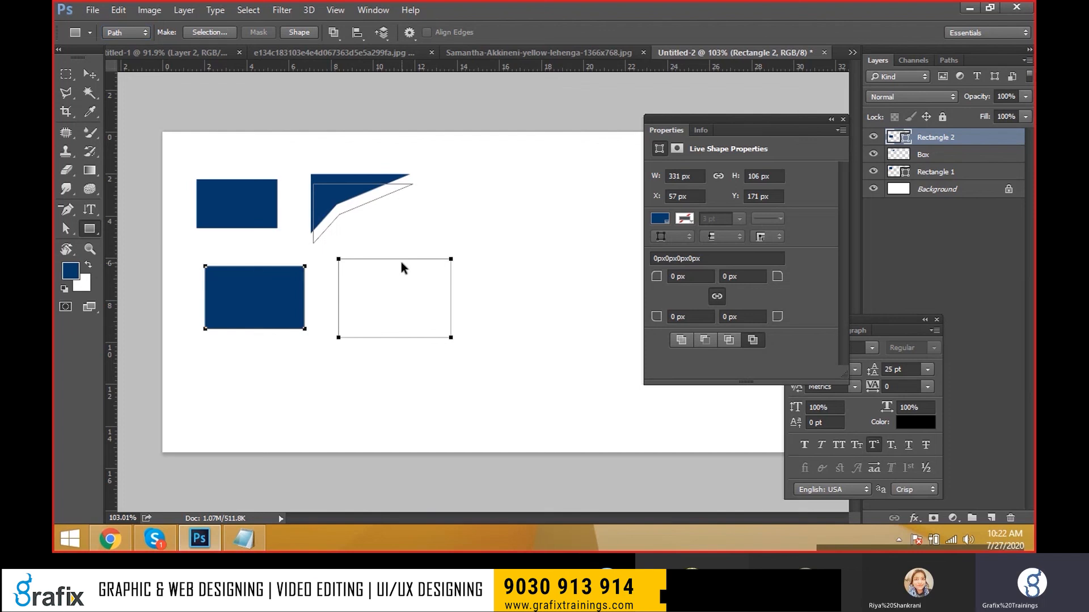
pyautogui.hotkey('ctrl', 'Return')
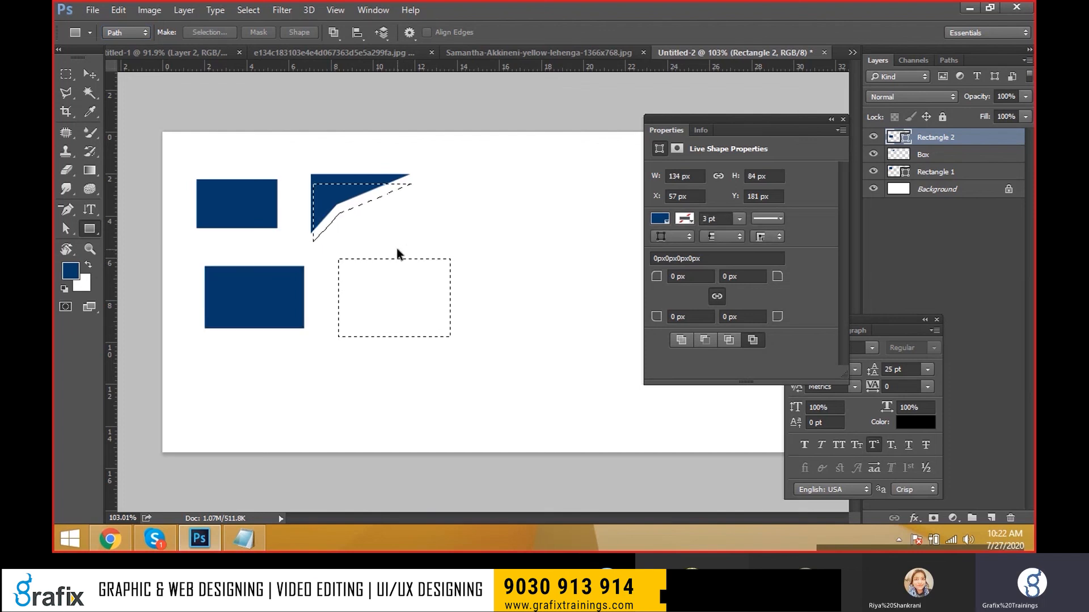
# Add a new layer, fill the selection with the white background color, and deselect
pyautogui.hotkey('ctrl', 'shift', 'n')
pyautogui.press('Return')
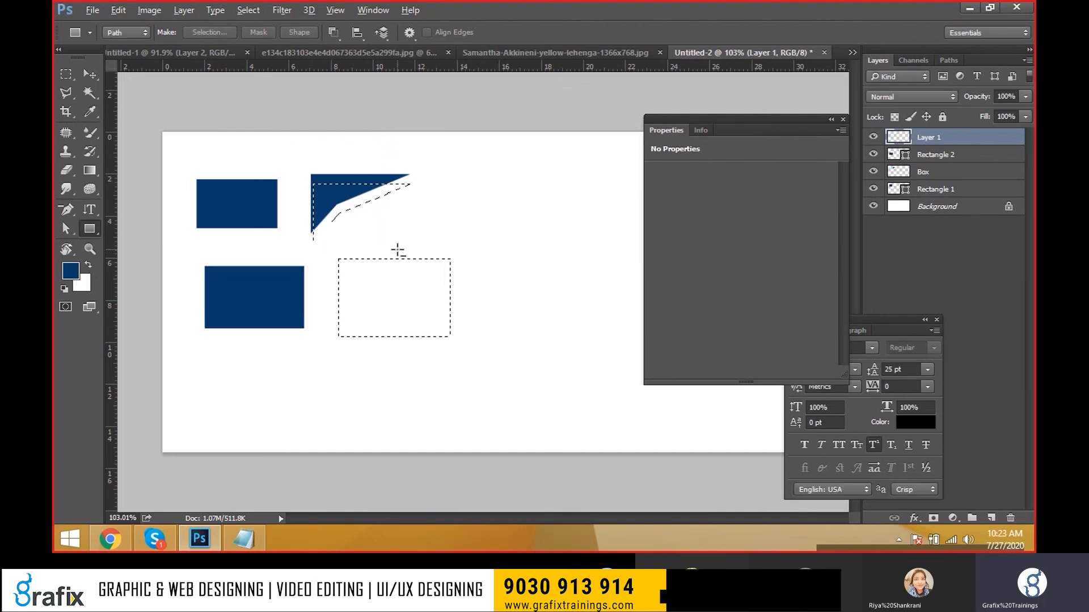
pyautogui.hotkey('alt', 'BackSpace')
pyautogui.hotkey('ctrl', 'BackSpace')
pyautogui.hotkey('ctrl', 'd')
pyautogui.press('v')
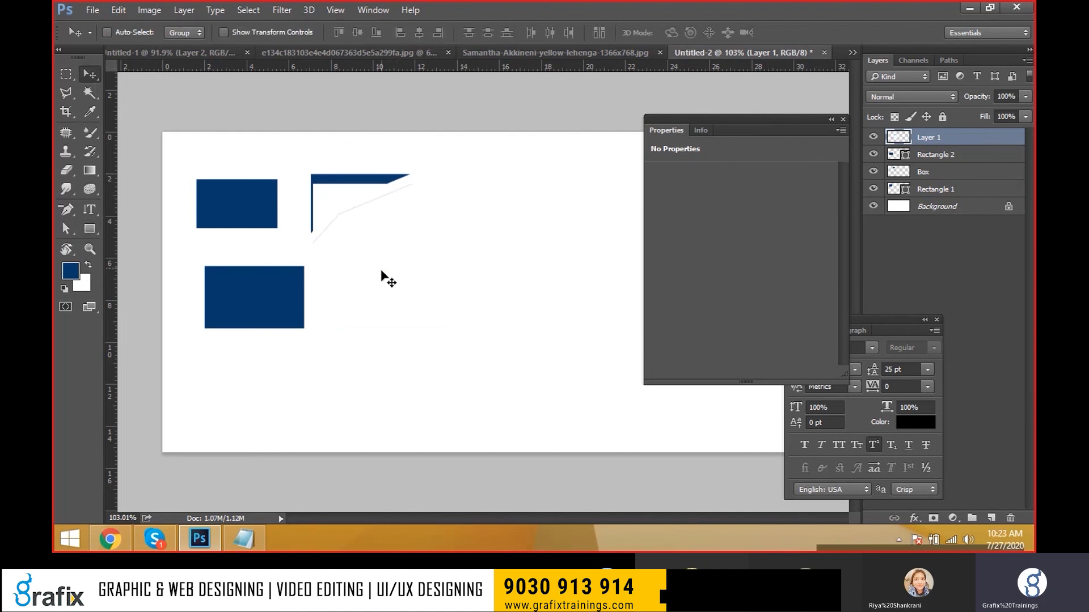
# Undo the white fill on Layer 1, fill the selection with dark blue instead, and move the filled shapes right and slightly down
pyautogui.hotkey('ctrl', 'alt', 'z')
pyautogui.hotkey('ctrl', 'alt', 'z')
pyautogui.moveTo(382, 283); pyautogui.dragTo(520, 299)
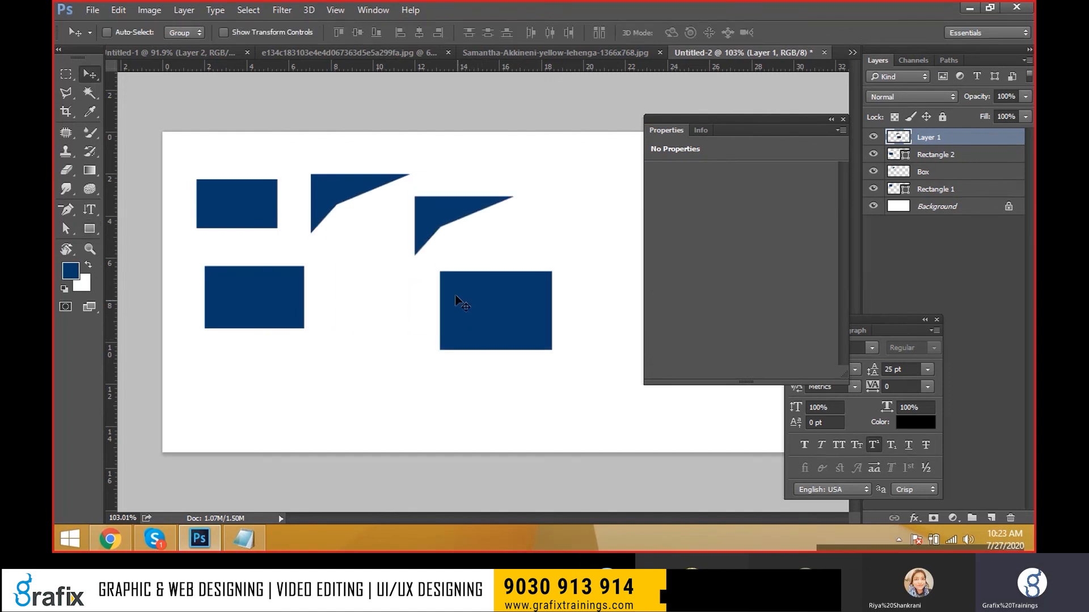
# Draw a rounded rectangle about 213 × 67 px in Path mode below the lower blue rectangle
pyautogui.click(89, 229)
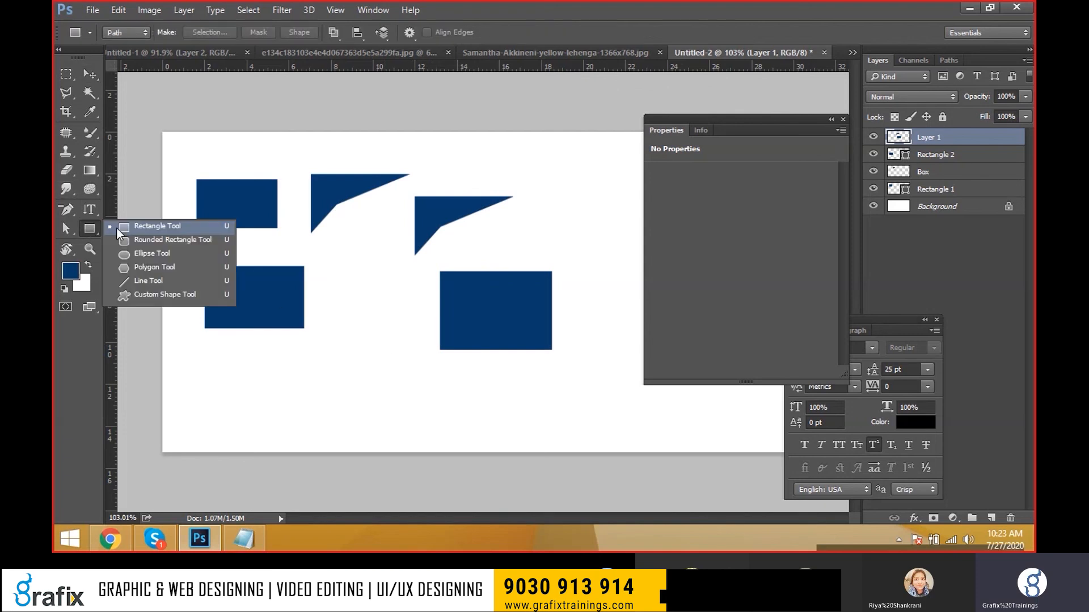
pyautogui.click(134, 226)
pyautogui.click(124, 32)
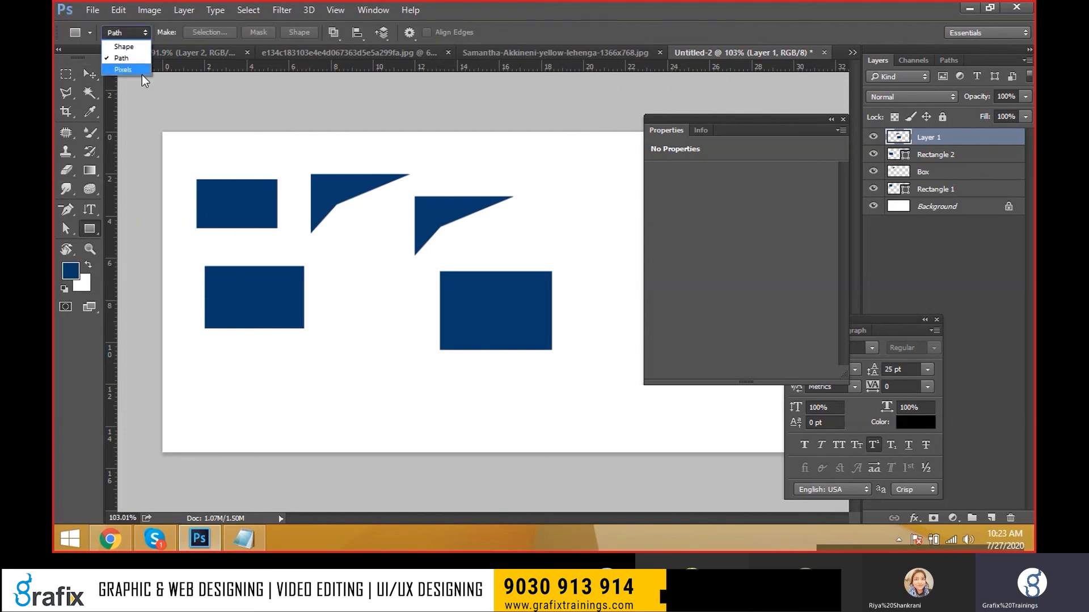
pyautogui.click(91, 225)
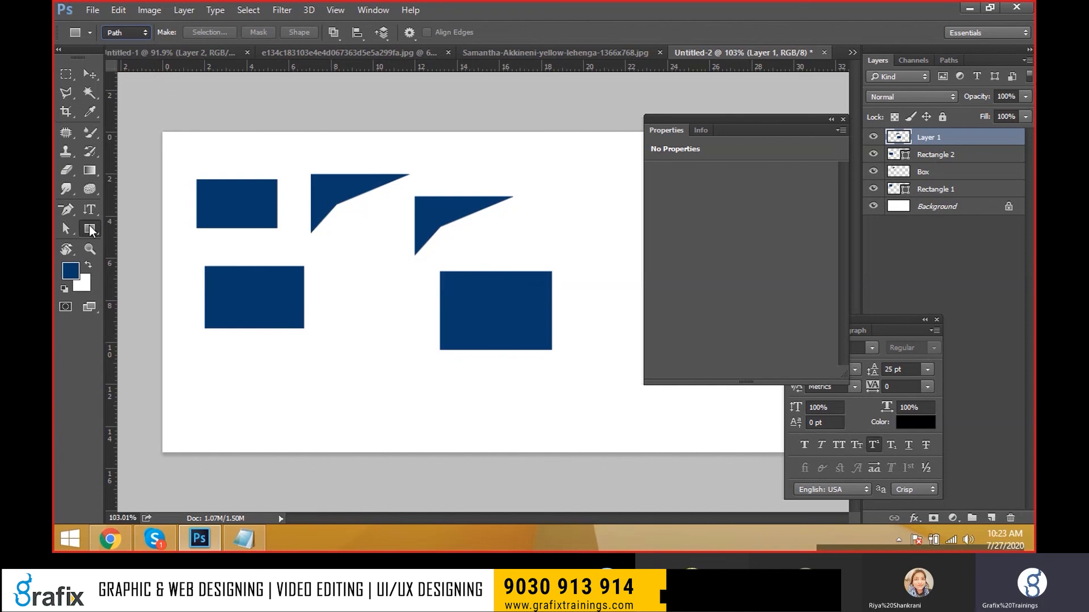
pyautogui.rightClick(90, 226)
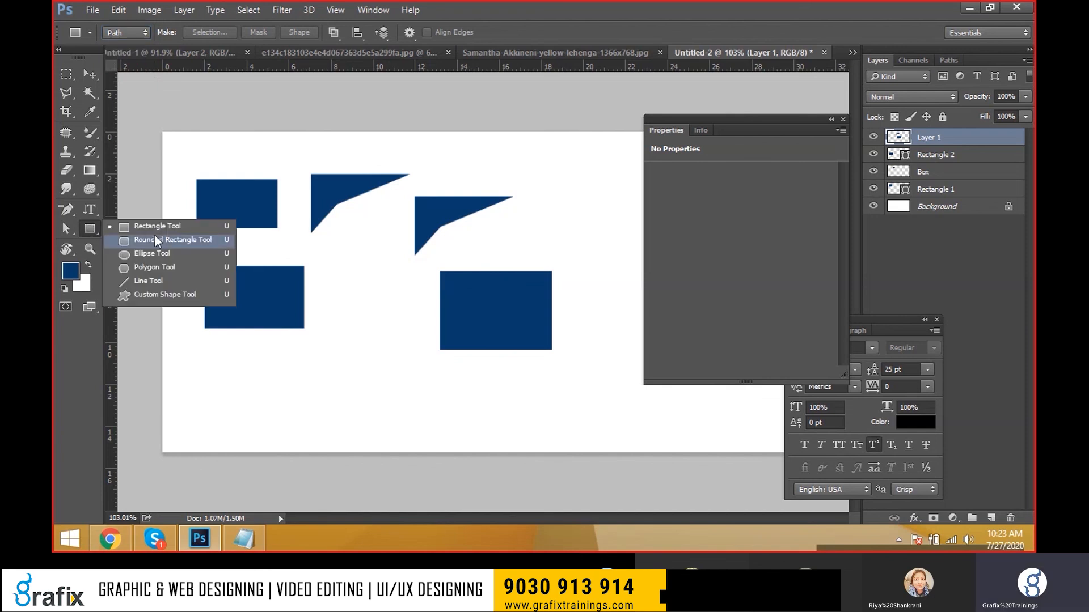
pyautogui.click(140, 243)
pyautogui.moveTo(233, 362); pyautogui.dragTo(391, 411)
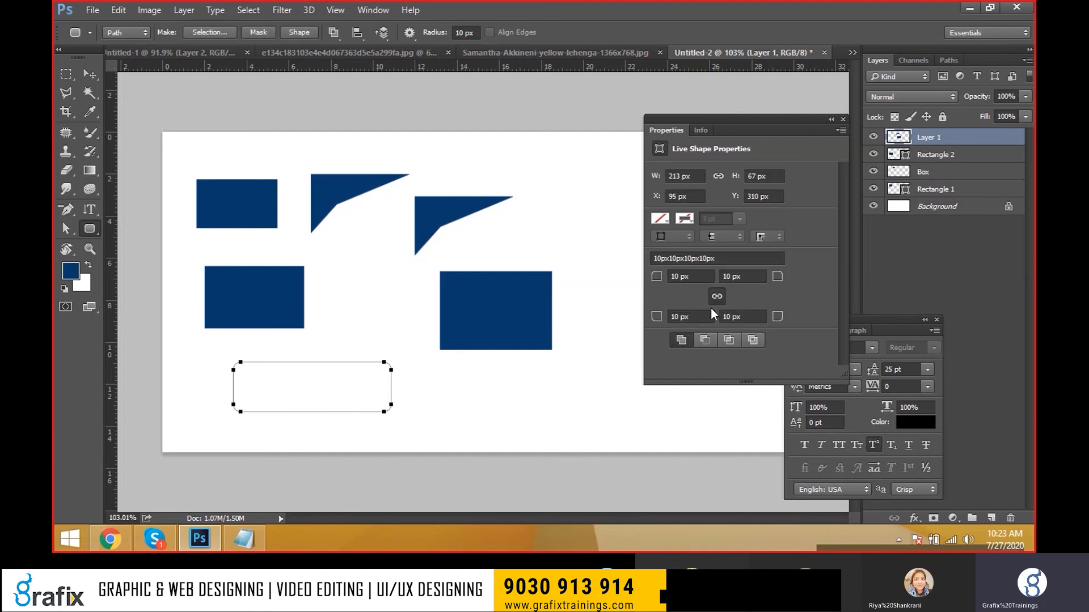
# Try linked corner radii of 25 px and 5 px on the rounded rectangle path
pyautogui.click(691, 274)
pyautogui.write('25')
pyautogui.press('Return')
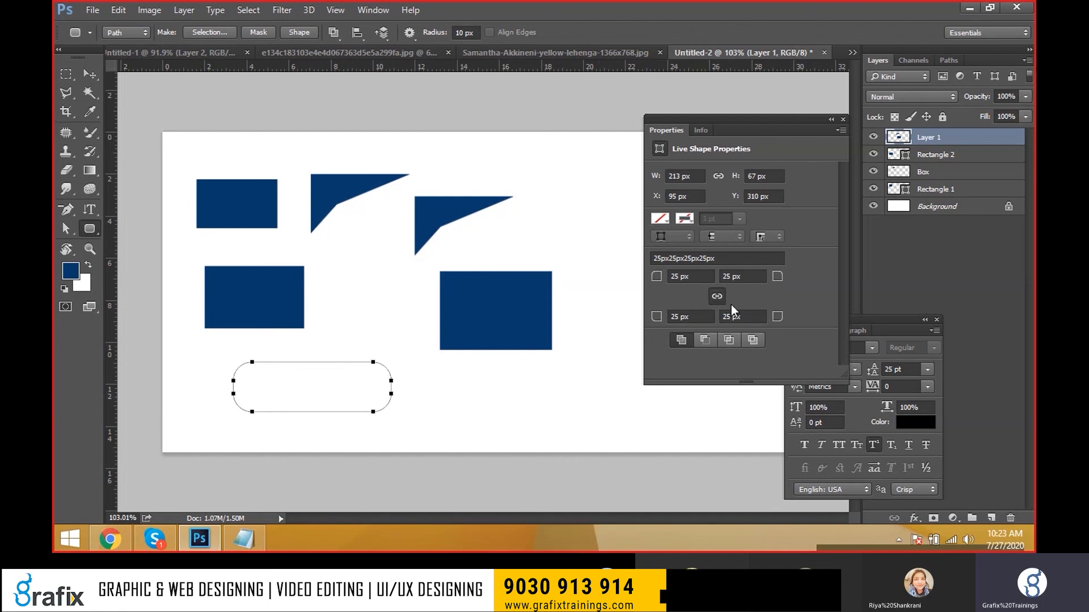
pyautogui.click(700, 278)
pyautogui.write('5')
pyautogui.press('Return')
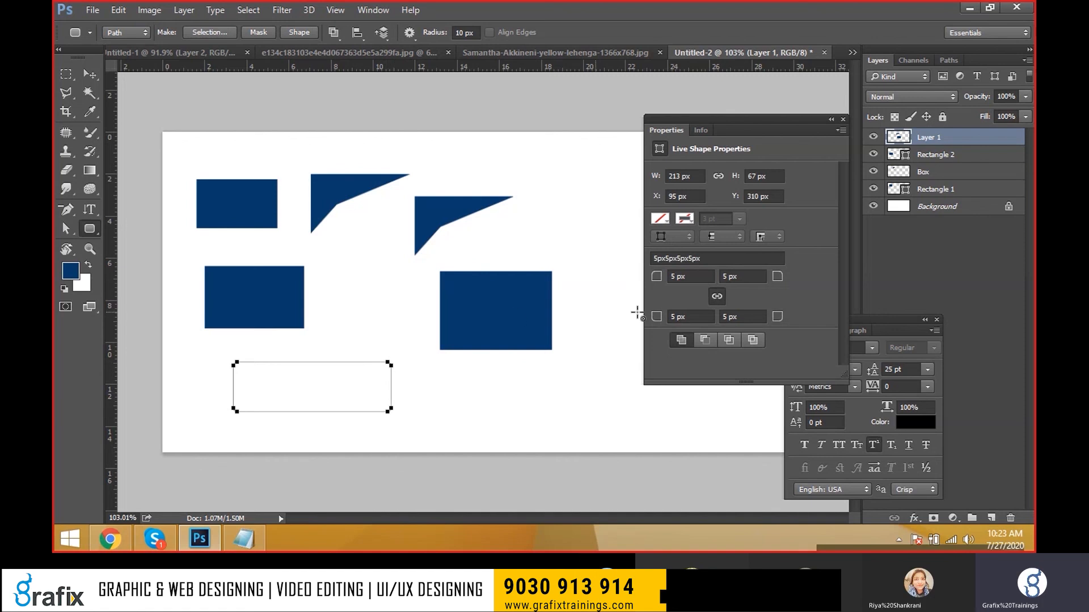
# Enter a linked corner radius of 150 px for the rounded path and convert it to a selection
pyautogui.click(683, 277)
pyautogui.write('150')
pyautogui.press('Return')
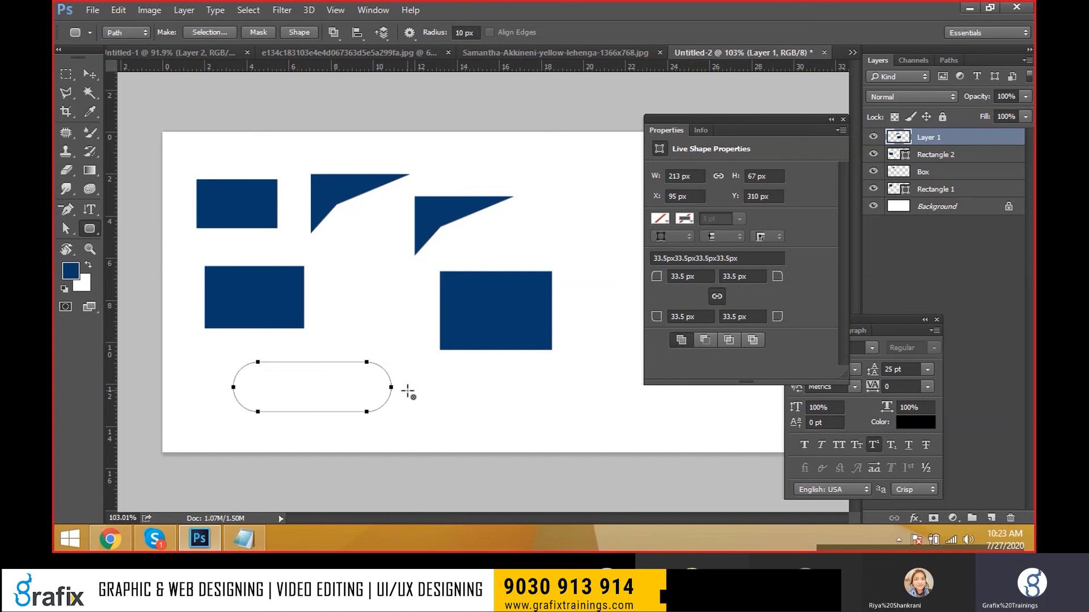
pyautogui.hotkey('ctrl', 'Return')
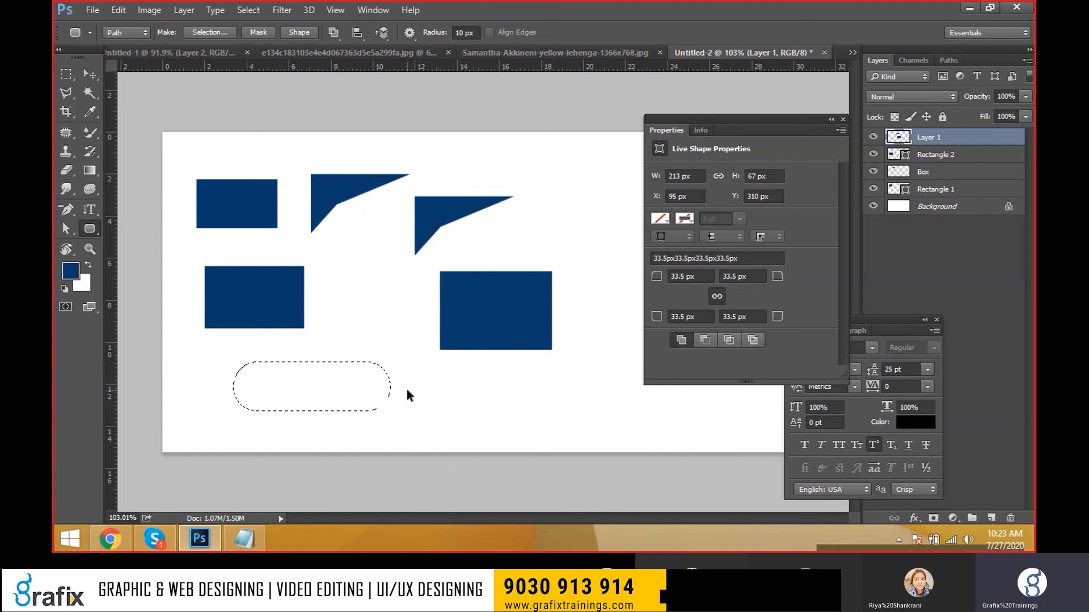
# Fill the rounded selection with dark blue on a new layer, deselect, and move the filled shape left and slightly up
pyautogui.hotkey('ctrl', 'shift', 'n')
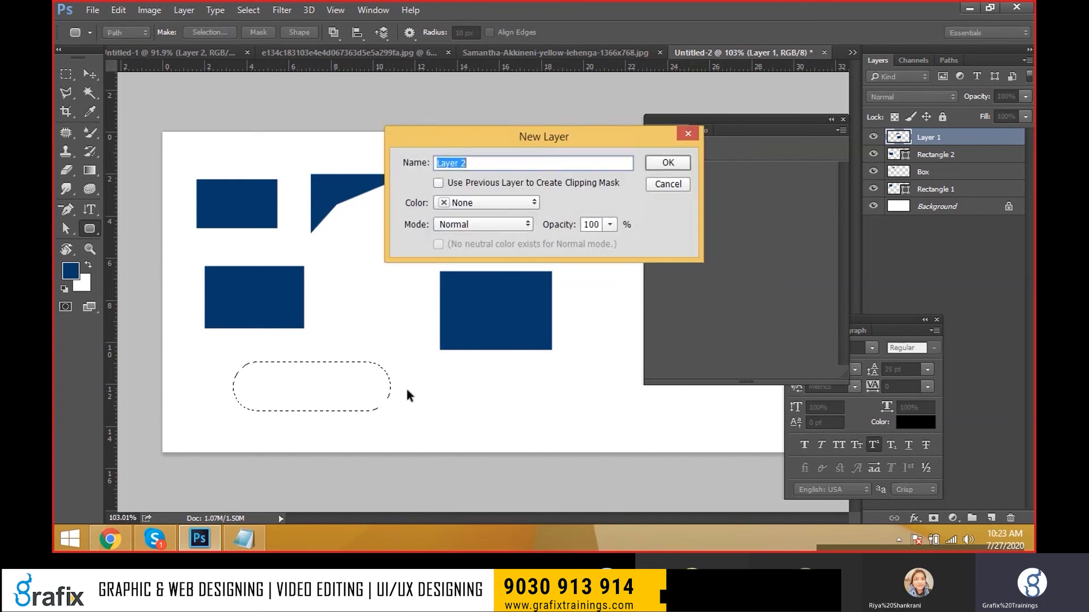
pyautogui.press('Return')
pyautogui.hotkey('alt', 'BackSpace')
pyautogui.hotkey('ctrl', 'd')
pyautogui.press('v')
pyautogui.moveTo(397, 415); pyautogui.dragTo(367, 411)
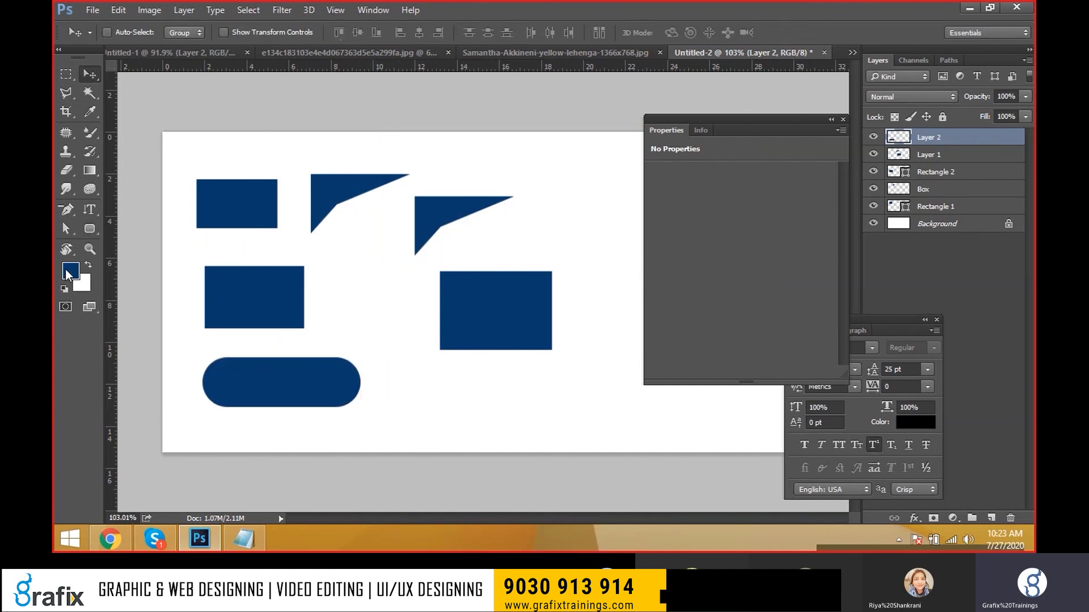
# Draw a rounded rectangle about 224 × 79 px in Shape mode beside the filled pill and maximize its linked corner radii to 39.5 px
pyautogui.press('u')
pyautogui.click(125, 32)
pyautogui.click(130, 45)
pyautogui.moveTo(377, 361); pyautogui.dragTo(544, 420)
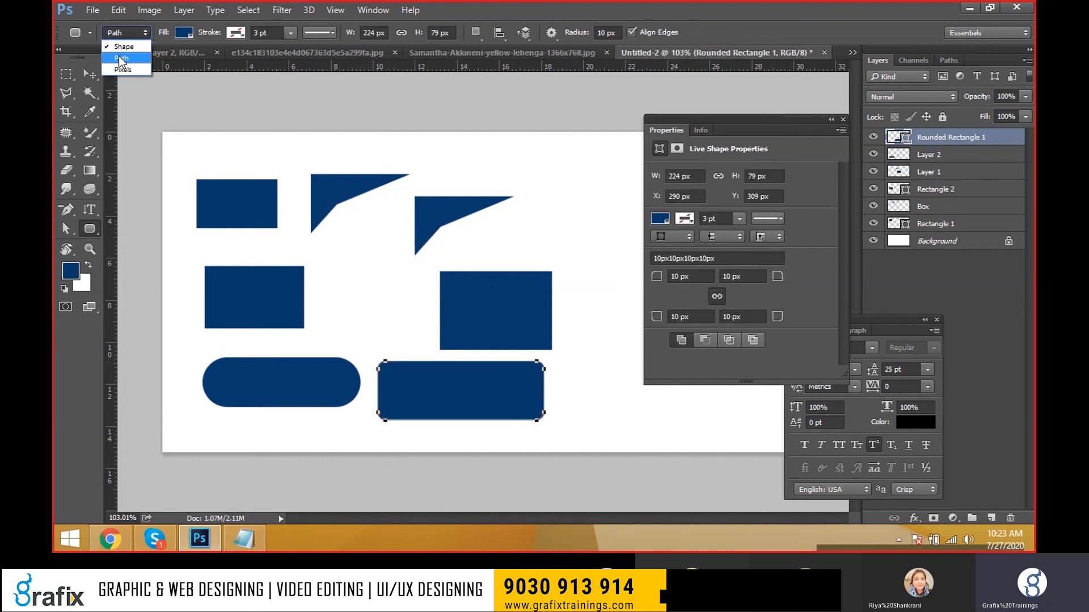
pyautogui.click(118, 49)
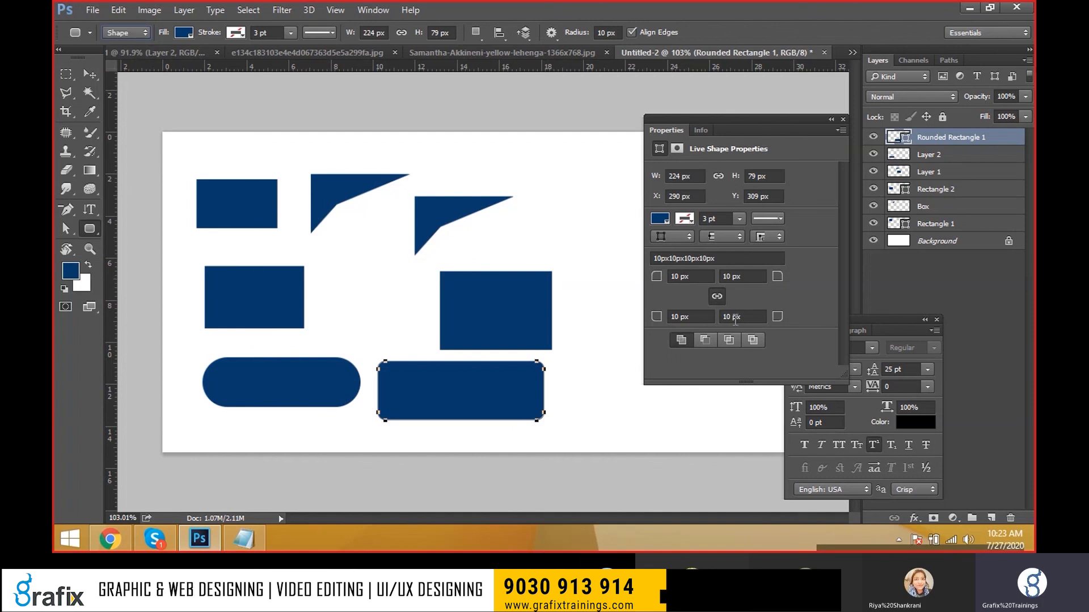
pyautogui.click(702, 279)
pyautogui.write('50')
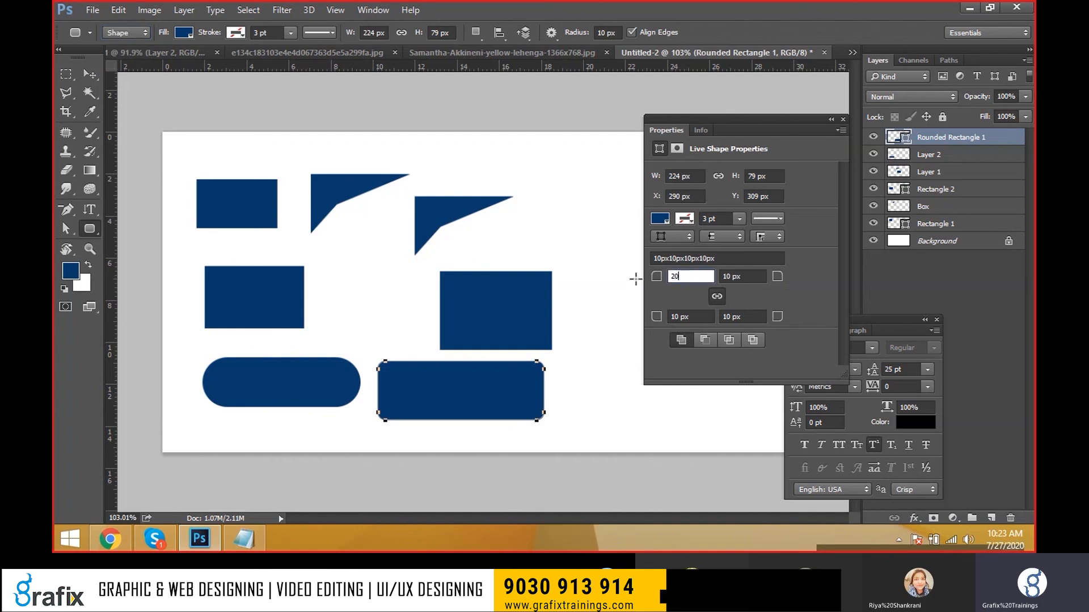
pyautogui.press('Return')
# Move the new rounded shape right and the filled pill down and left to widen the gap between them
pyautogui.press('v')
pyautogui.moveTo(462, 420)
pyautogui.mouseDown()
pyautogui.moveTo(494, 418)
pyautogui.moveTo(492, 431)
pyautogui.moveTo(451, 423)
pyautogui.mouseUp()
pyautogui.click(342, 414)
pyautogui.moveTo(326, 399); pyautogui.dragTo(312, 415)
pyautogui.moveTo(479, 407); pyautogui.dragTo(513, 408)
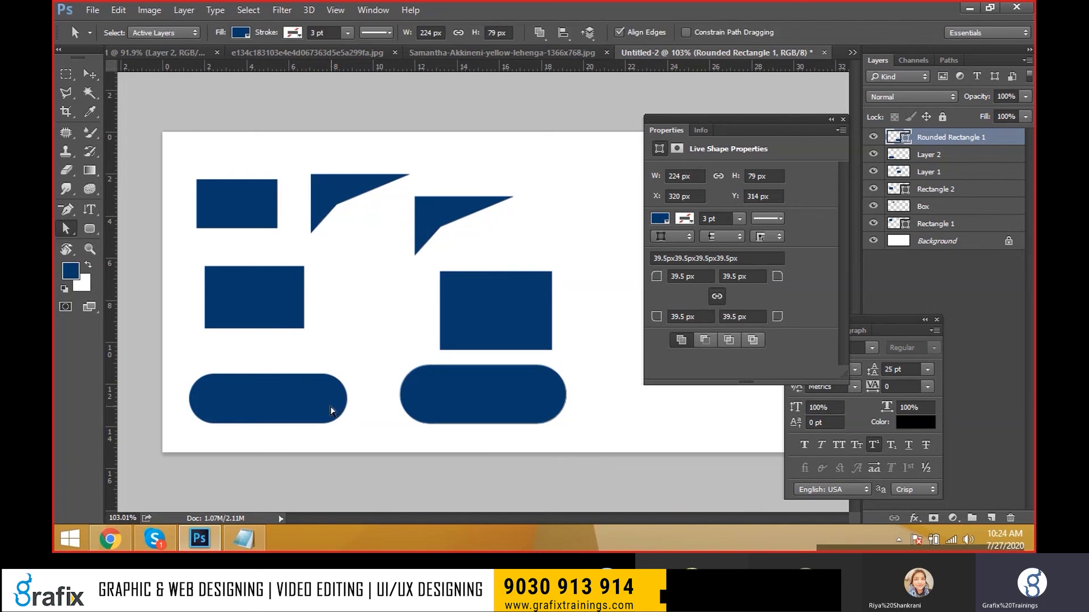
# Pick each rounded shape's layer from the canvas and reposition both so their lower edges line up near the bottom of the page
pyautogui.rightClick(295, 393)
pyautogui.click(307, 403)
pyautogui.moveTo(308, 403)
pyautogui.mouseDown()
pyautogui.moveTo(321, 397)
pyautogui.moveTo(314, 407)
pyautogui.moveTo(303, 398)
pyautogui.mouseUp()
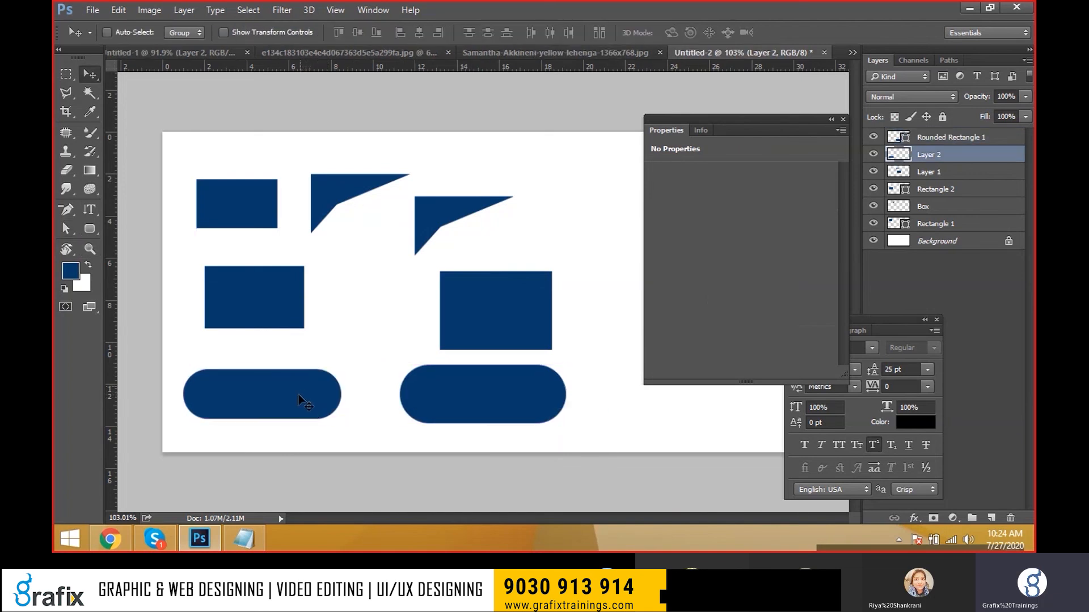
pyautogui.rightClick(425, 393)
pyautogui.click(440, 400)
pyautogui.rightClick(218, 378)
pyautogui.click(223, 384)
pyautogui.moveTo(223, 384); pyautogui.dragTo(227, 407)
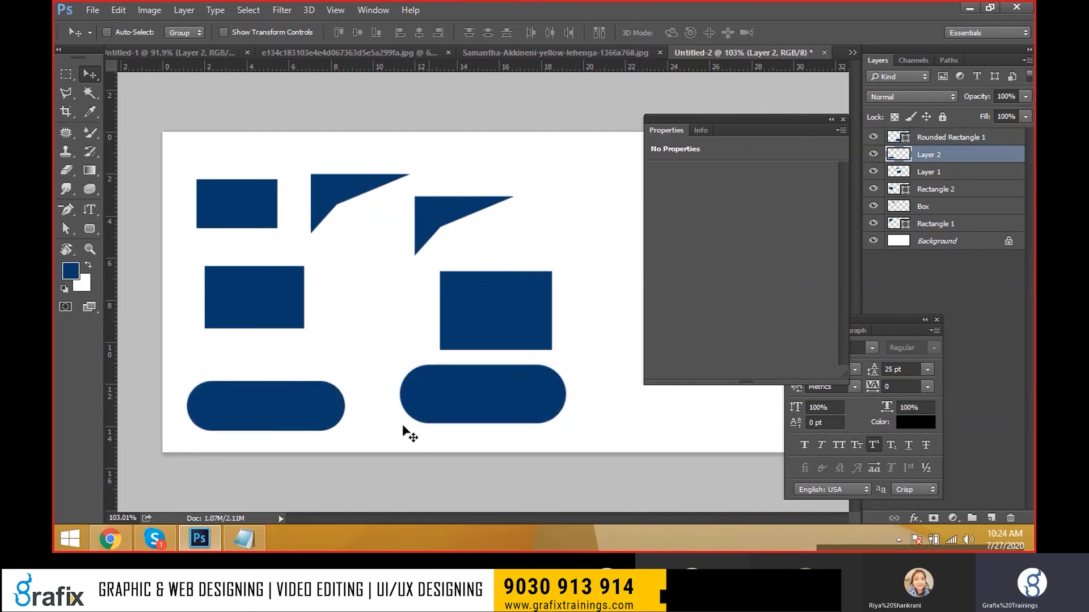
pyautogui.rightClick(440, 380)
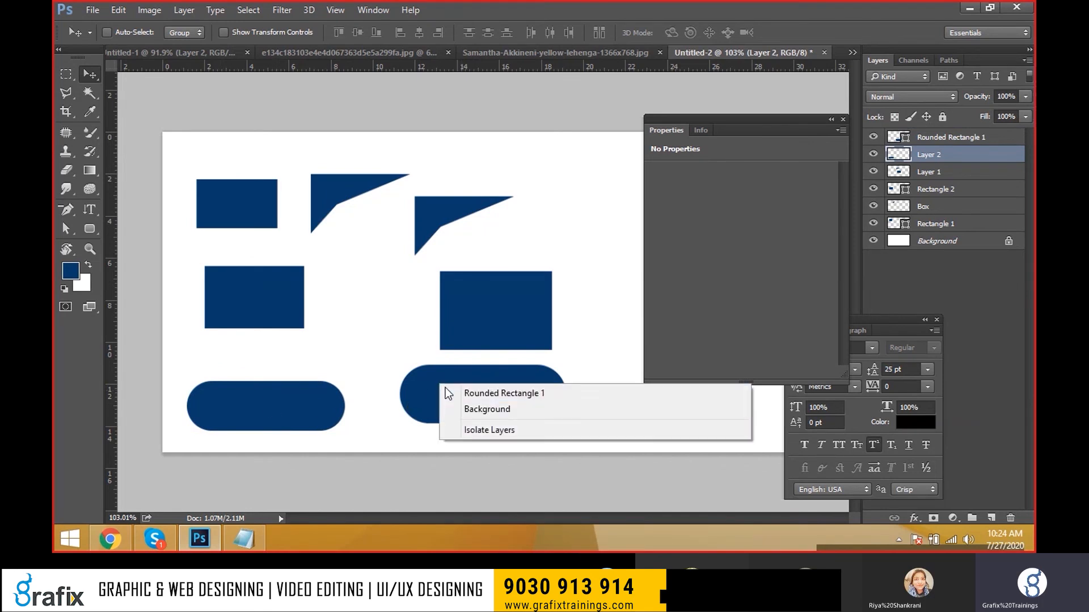
pyautogui.click(446, 386)
pyautogui.moveTo(505, 395); pyautogui.dragTo(472, 404)
# Select the path of the Rounded Rectangle 1 shape and set its linked corner radii to 25 px
pyautogui.press('a')
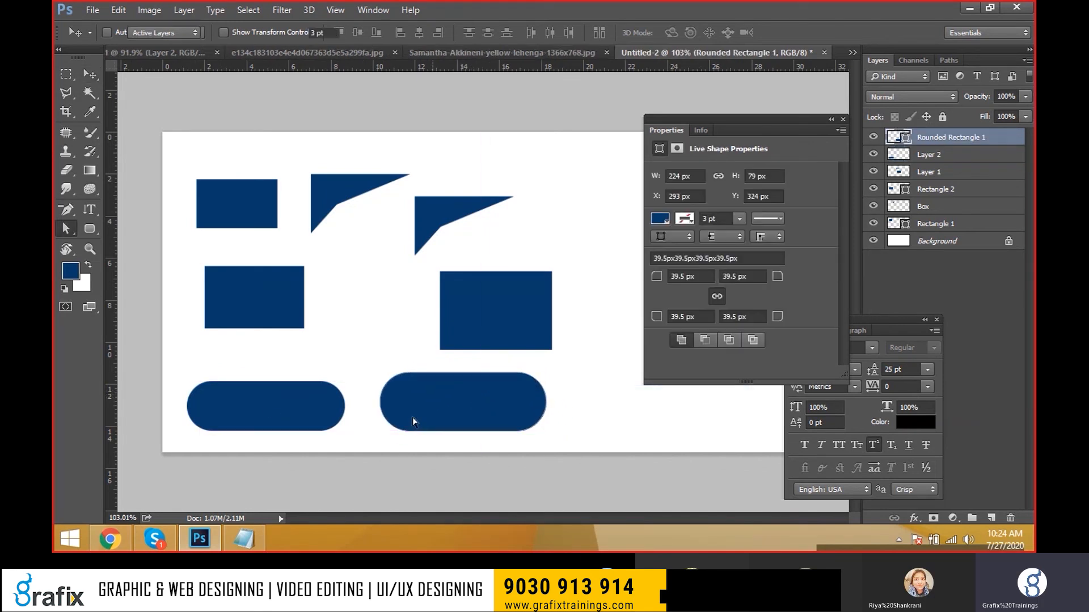
pyautogui.moveTo(352, 359); pyautogui.dragTo(598, 464)
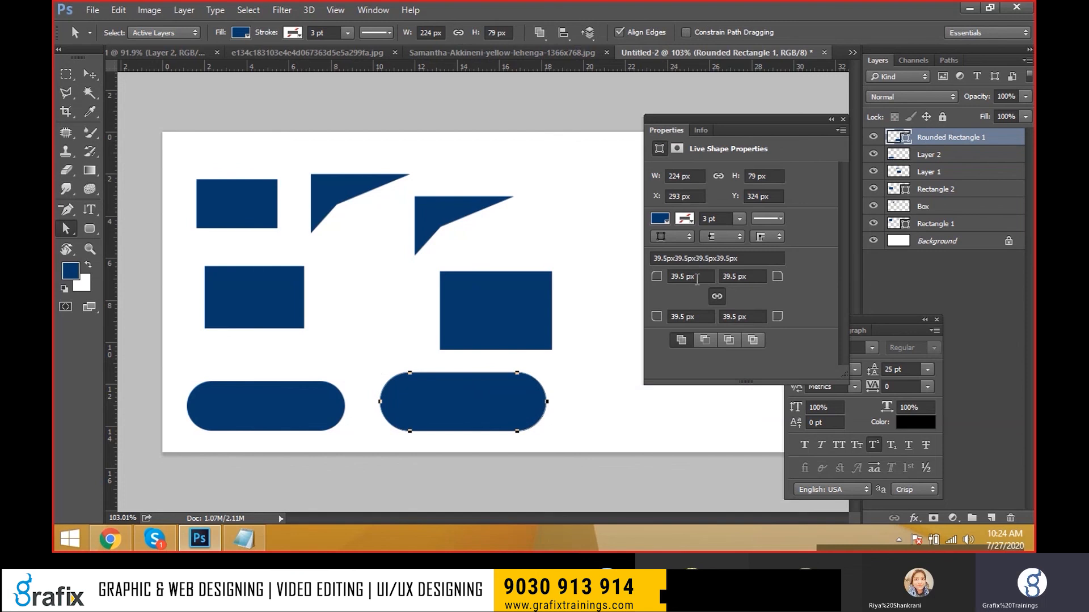
pyautogui.click(697, 278)
pyautogui.write('25')
pyautogui.press('Return')
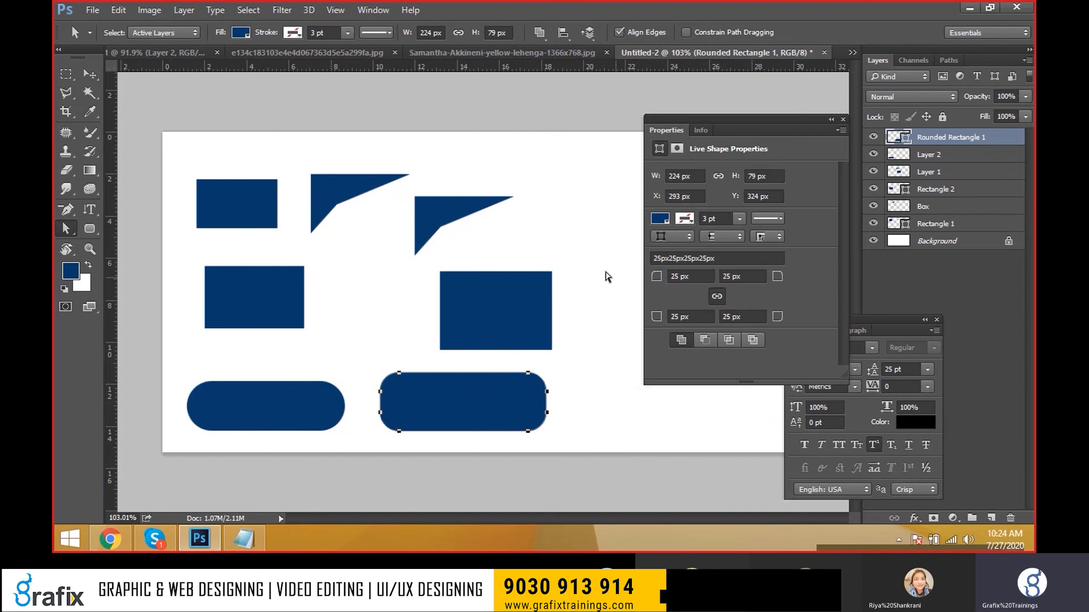
# Review the available shape tools and the Shape, Path and Pixels drawing modes of the Rectangle tool
pyautogui.moveTo(89, 229); pyautogui.dragTo(136, 226)
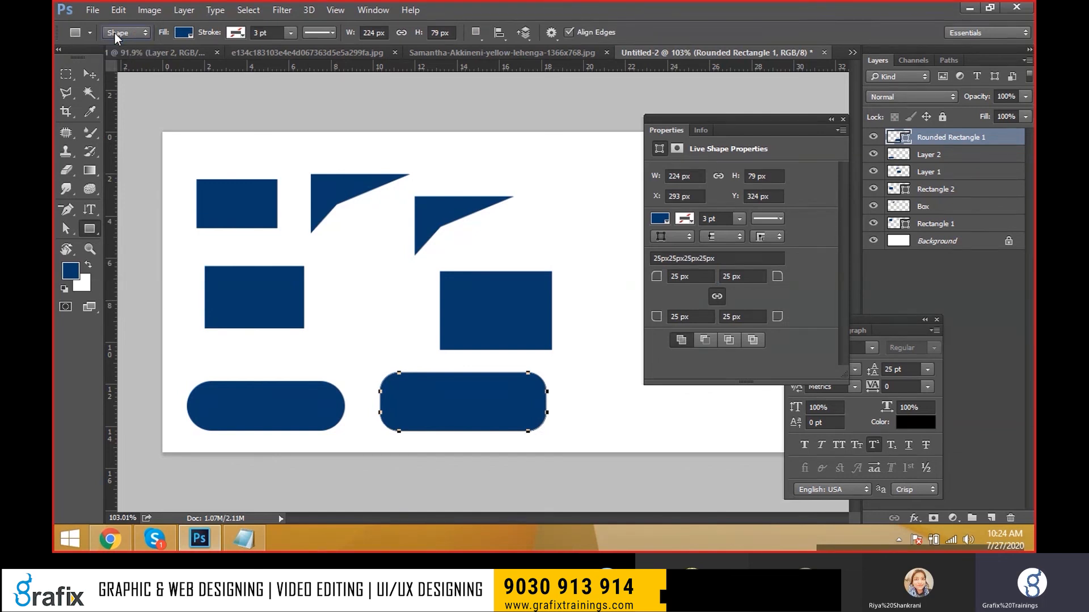
pyautogui.click(114, 33)
pyautogui.click(131, 46)
pyautogui.moveTo(94, 233); pyautogui.dragTo(129, 248)
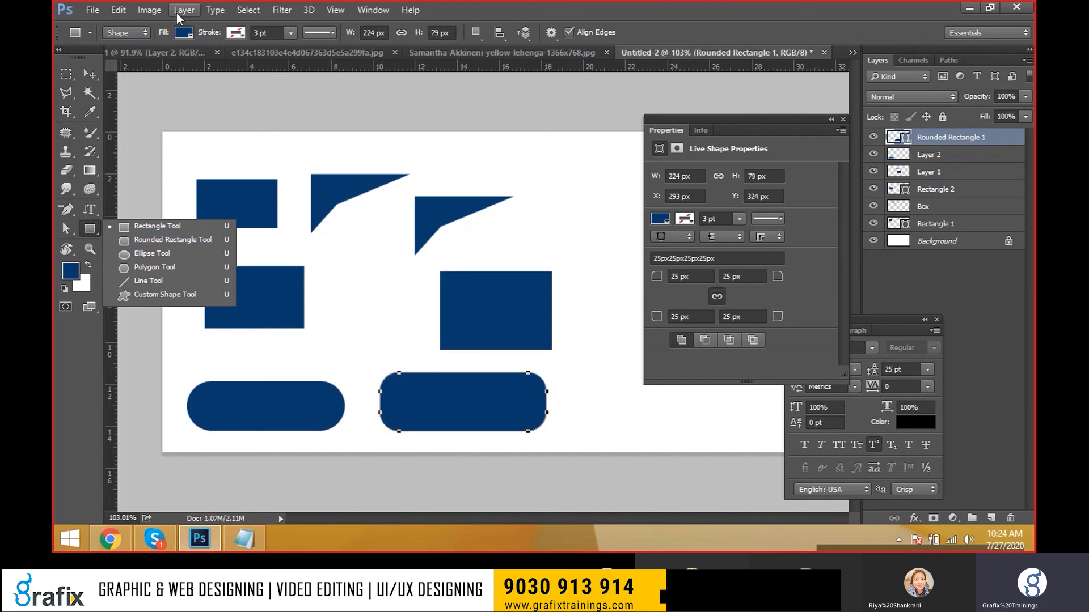
pyautogui.click(100, 36)
pyautogui.click(104, 33)
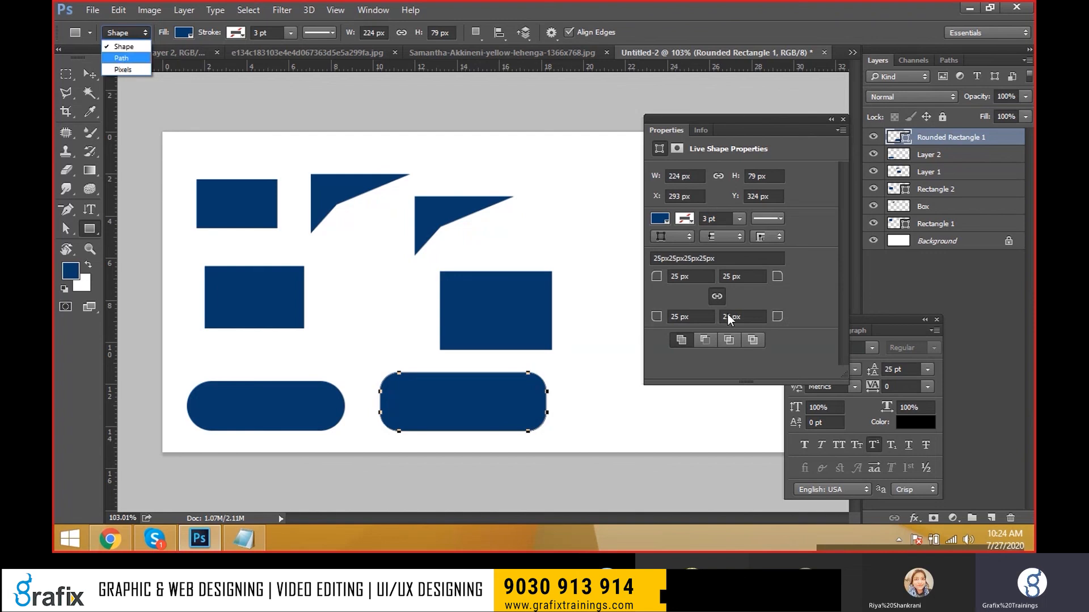
pyautogui.click(130, 49)
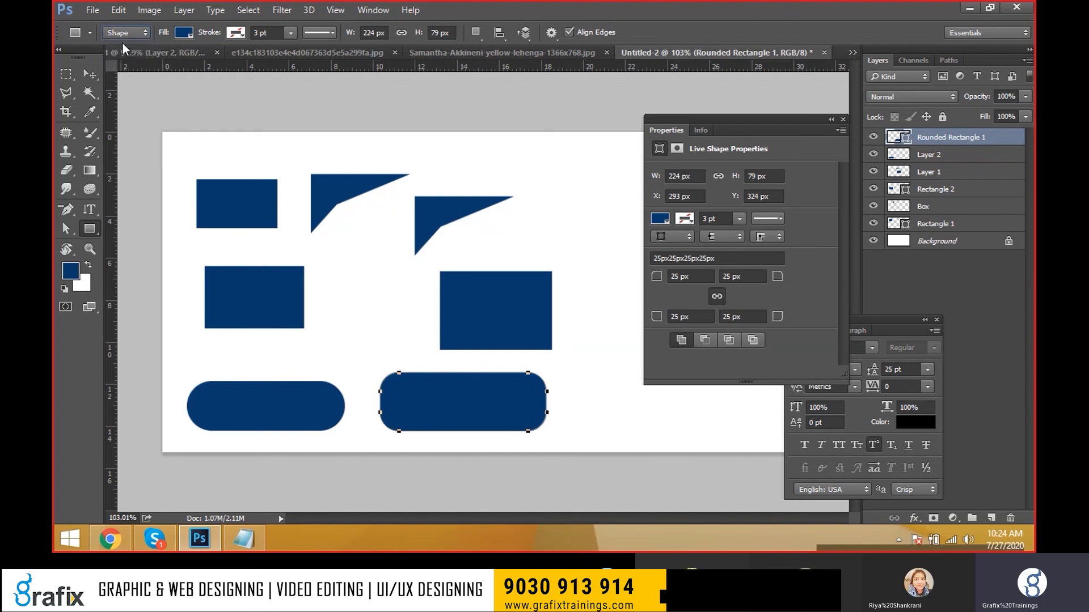
pyautogui.click(120, 33)
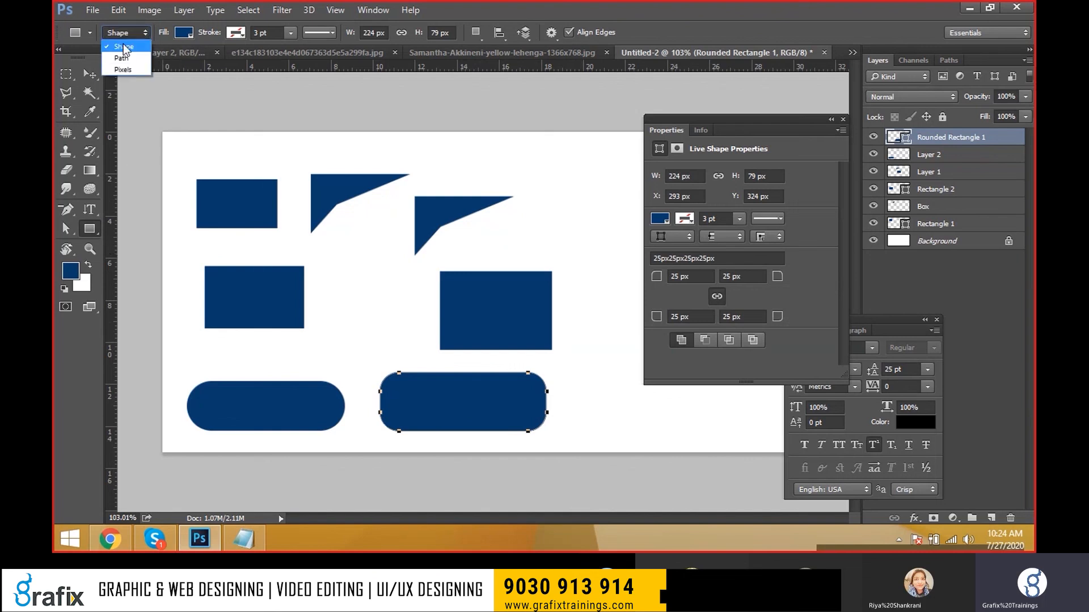
# Draw an ellipse shape about 114 × 119 px beside the upper angular shapes
pyautogui.click(88, 230)
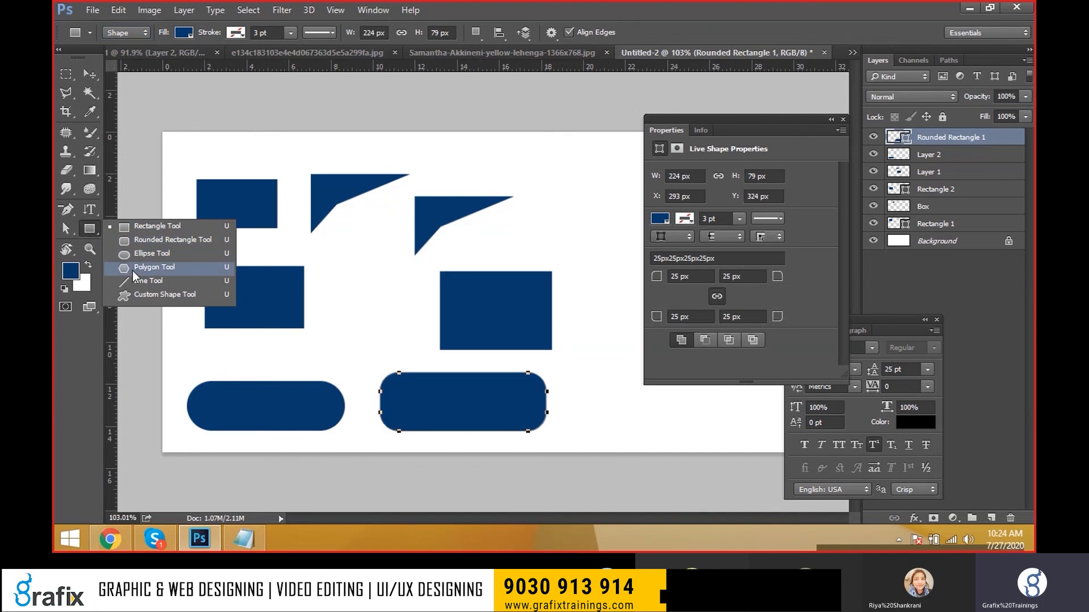
pyautogui.click(142, 253)
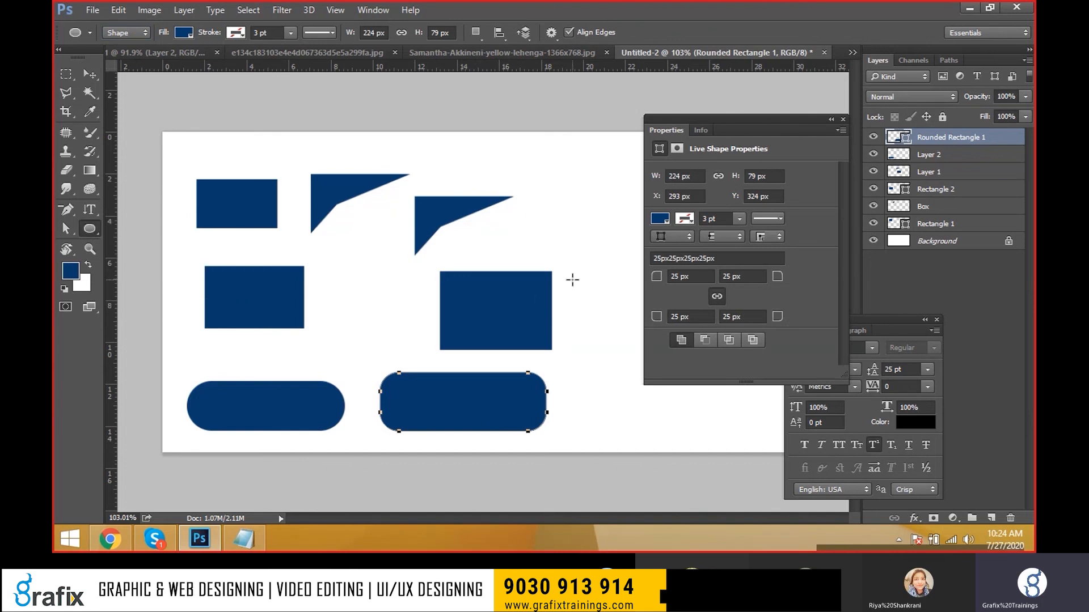
pyautogui.moveTo(530, 173); pyautogui.dragTo(613, 261)
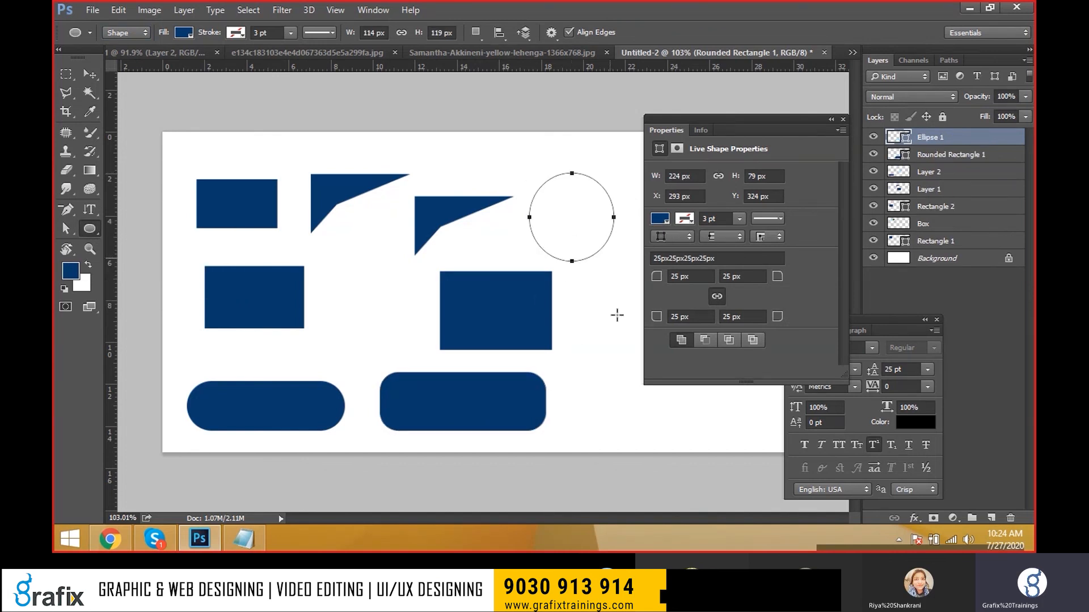
# Give the ellipse a red stroke 5 pt wide
pyautogui.click(715, 243)
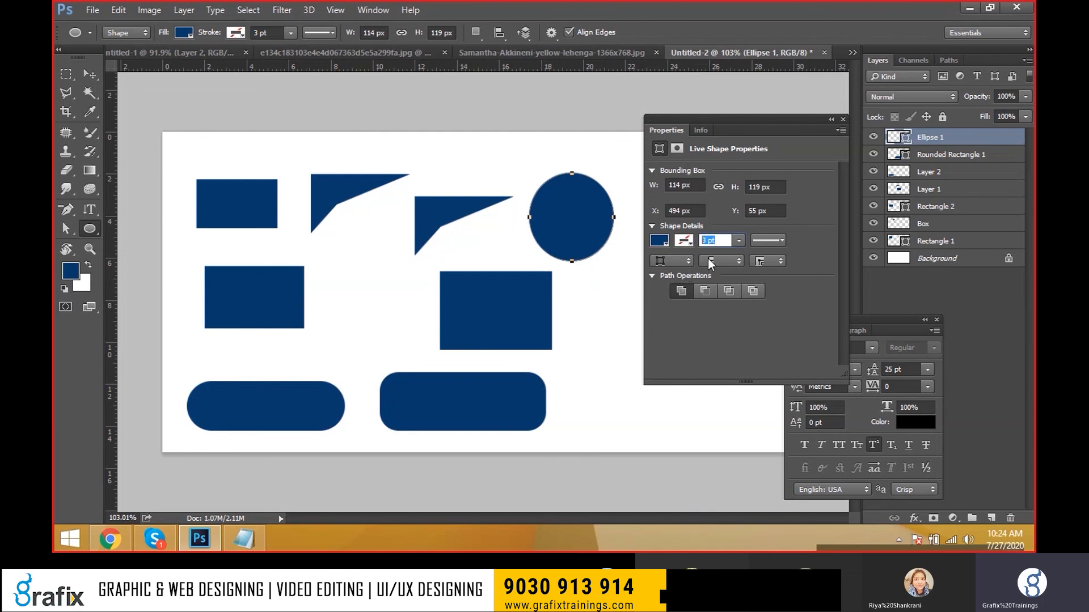
pyautogui.click(682, 241)
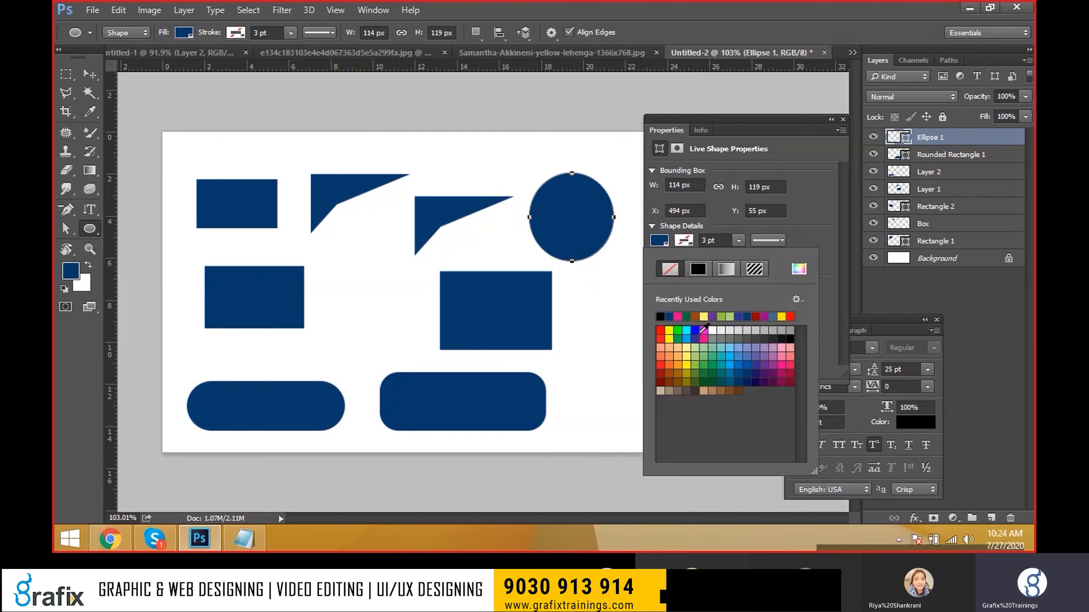
pyautogui.click(660, 331)
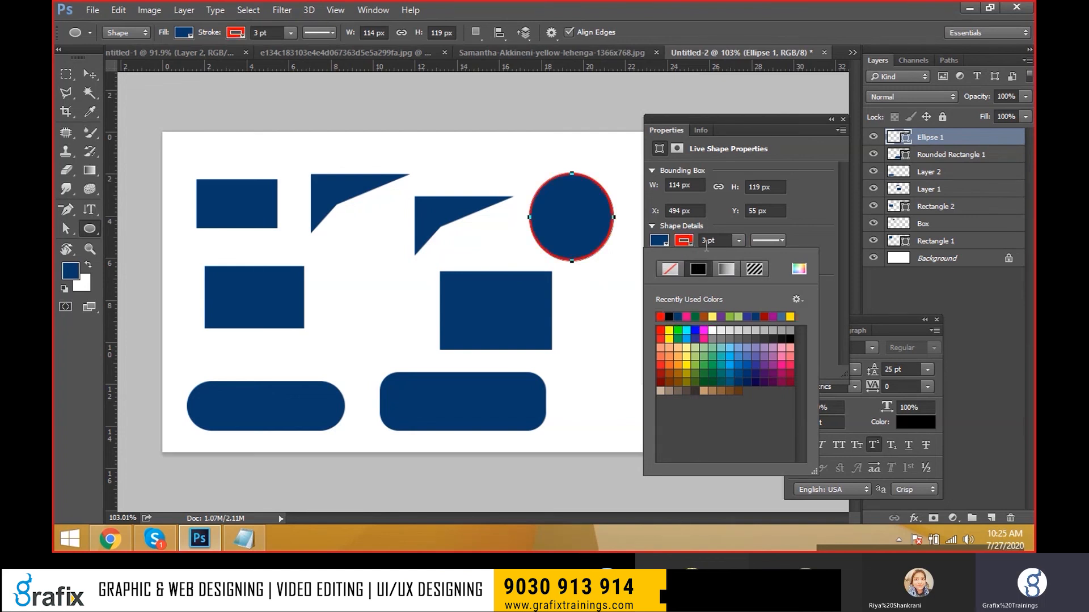
pyautogui.press('Return')
pyautogui.write('5')
pyautogui.press('Return')
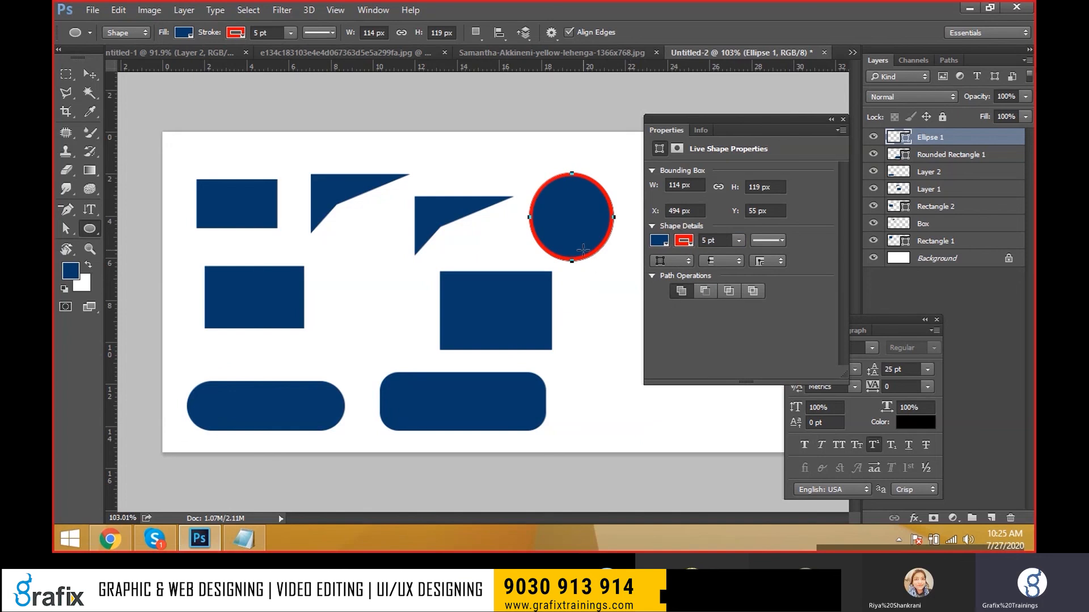
# Try several swatches for the ellipse's fill and settle on a light violet-blue
pyautogui.click(659, 241)
pyautogui.click(661, 373)
pyautogui.click(772, 357)
pyautogui.click(741, 378)
pyautogui.click(694, 367)
pyautogui.click(745, 349)
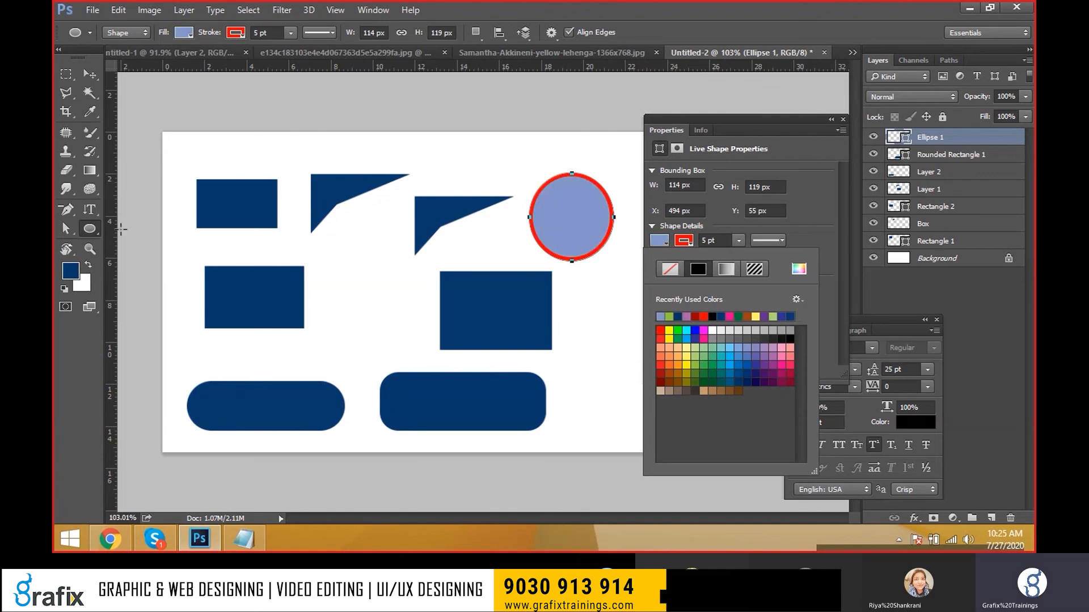
# Shift the violet-blue ellipse slightly up and across, and scale it down to about 100 × 105 px
pyautogui.click(89, 73)
pyautogui.moveTo(562, 263); pyautogui.dragTo(626, 251)
pyautogui.hotkey('ctrl', 't')
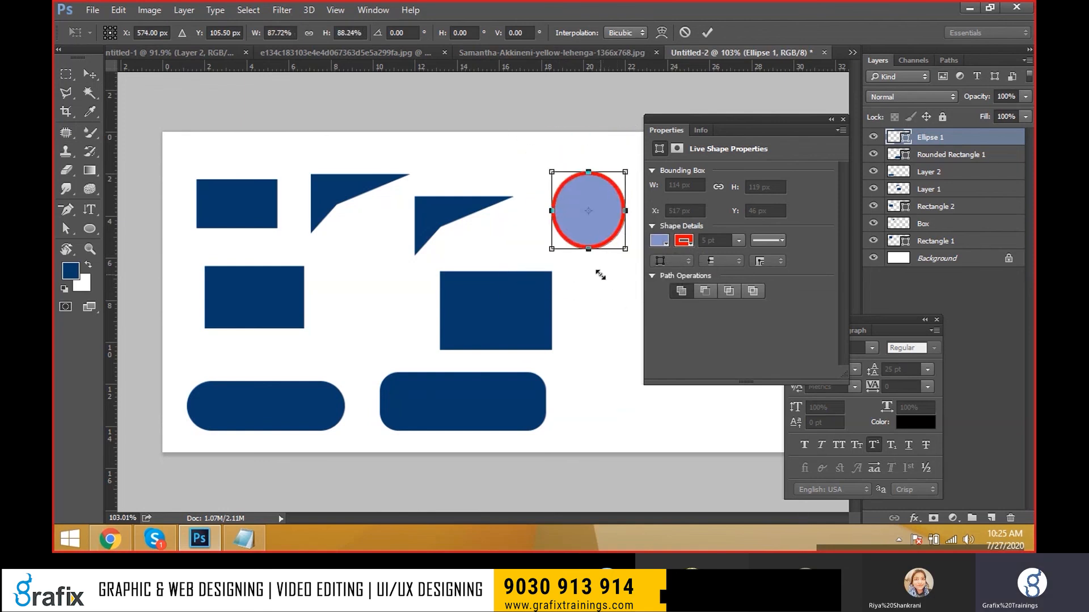
pyautogui.press('Return')
# Draw a horizontal line of 1 px weight below the angular shapes with the Line tool and nudge its layer slightly
pyautogui.click(89, 229)
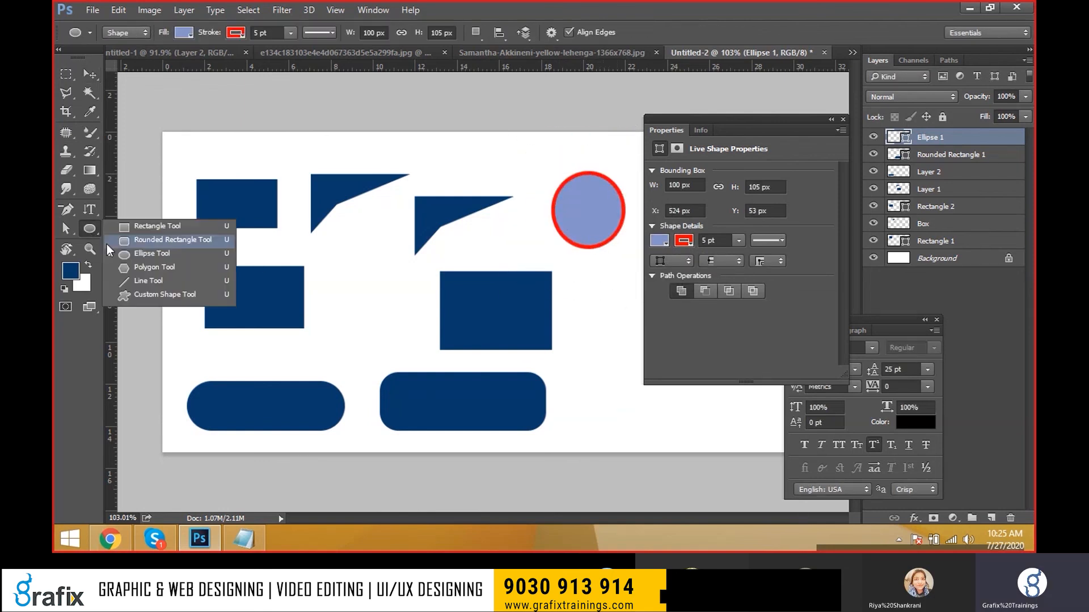
pyautogui.click(148, 280)
pyautogui.moveTo(332, 256); pyautogui.dragTo(486, 299)
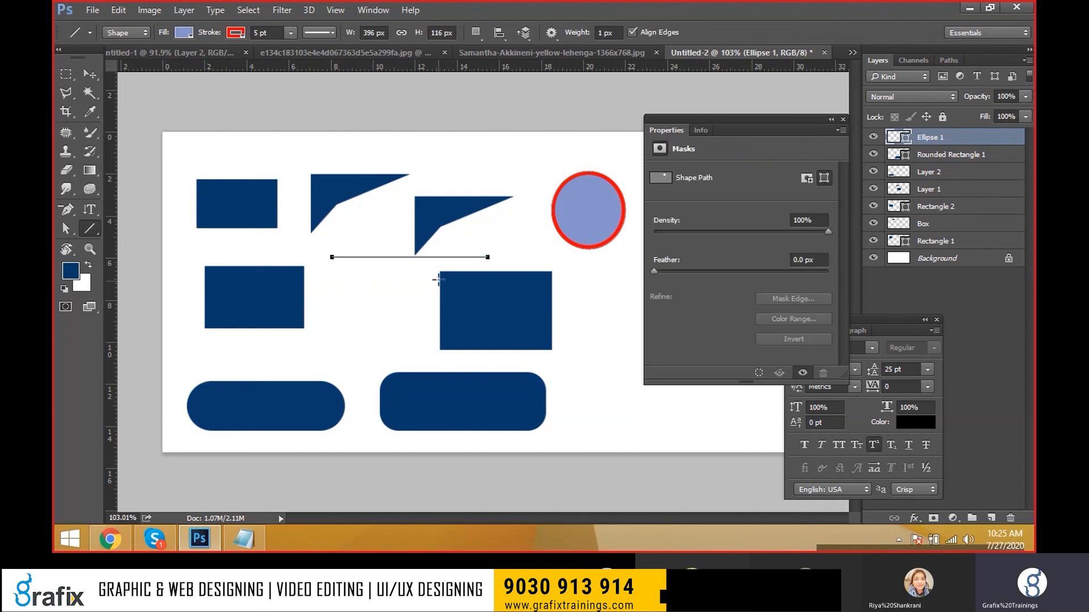
pyautogui.press('v')
pyautogui.moveTo(437, 267); pyautogui.dragTo(428, 270)
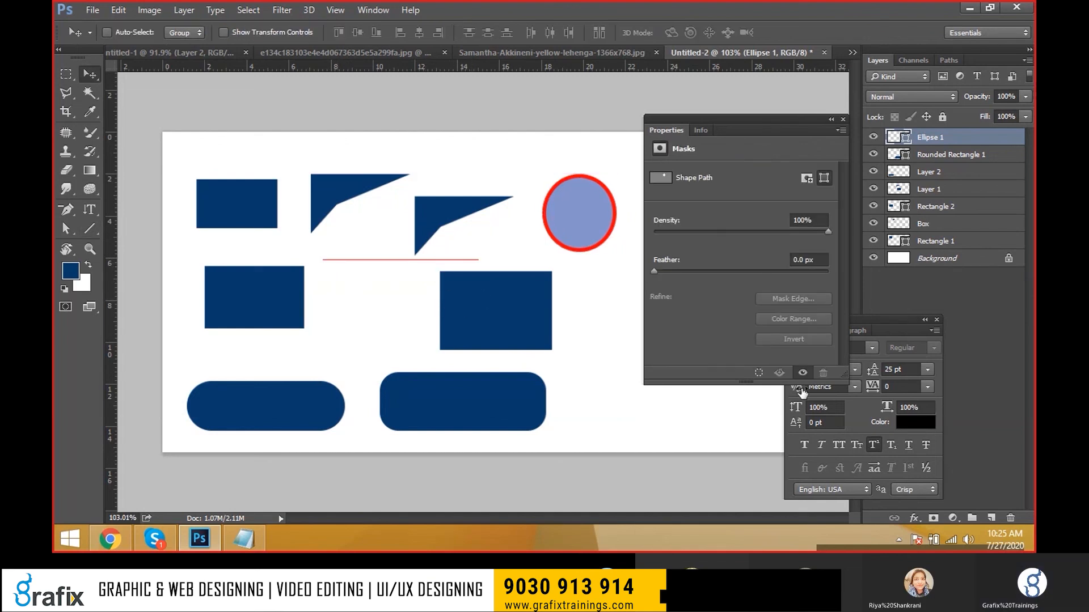
# Draw a five-sided polygon between the two middle rectangles, keeping its feather at 0 px
pyautogui.click(90, 228)
pyautogui.click(145, 274)
pyautogui.moveTo(359, 301)
pyautogui.mouseDown()
pyautogui.moveTo(444, 389)
pyautogui.moveTo(409, 321)
pyautogui.mouseUp()
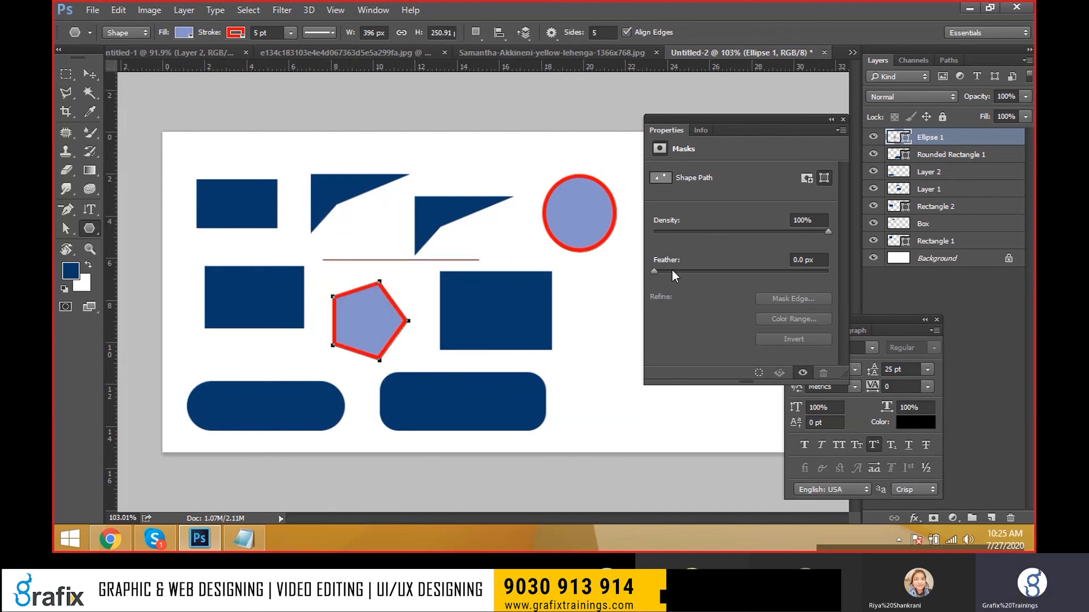
pyautogui.moveTo(662, 271)
pyautogui.mouseDown()
pyautogui.moveTo(730, 284)
pyautogui.moveTo(729, 294)
pyautogui.moveTo(716, 273)
pyautogui.moveTo(651, 280)
pyautogui.mouseUp()
# Switch to the Custom Shape tool and replace its current shapes with the All set
pyautogui.rightClick(89, 229)
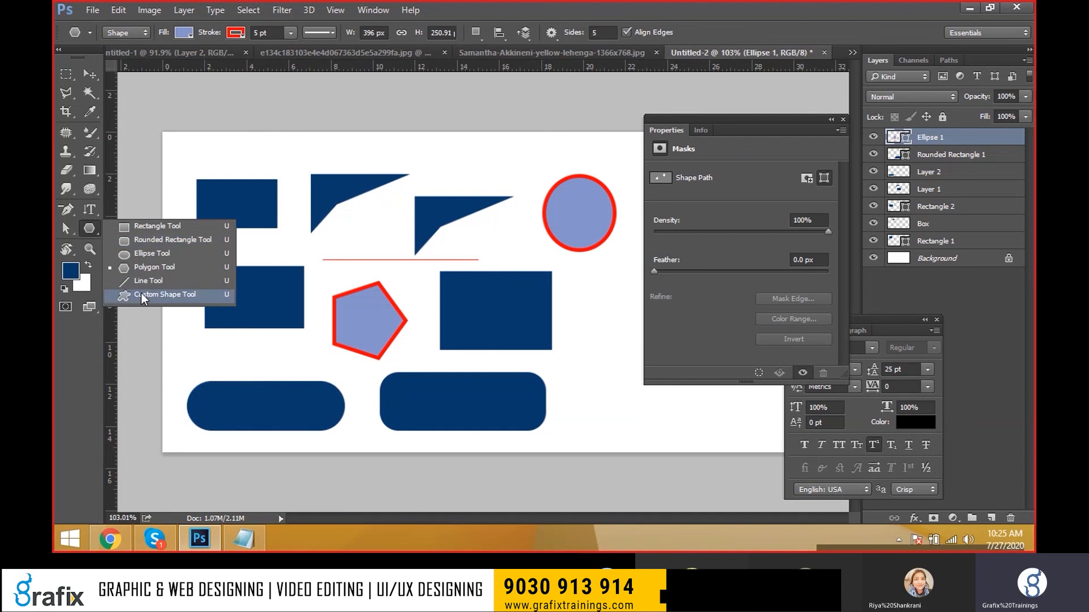
pyautogui.click(141, 294)
pyautogui.rightClick(100, 228)
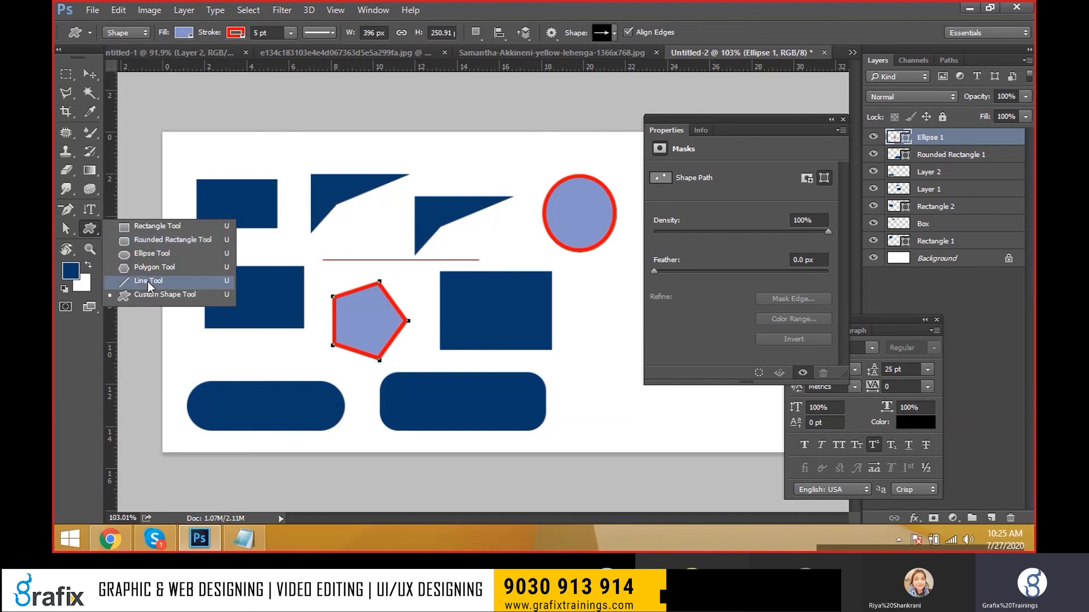
pyautogui.click(158, 296)
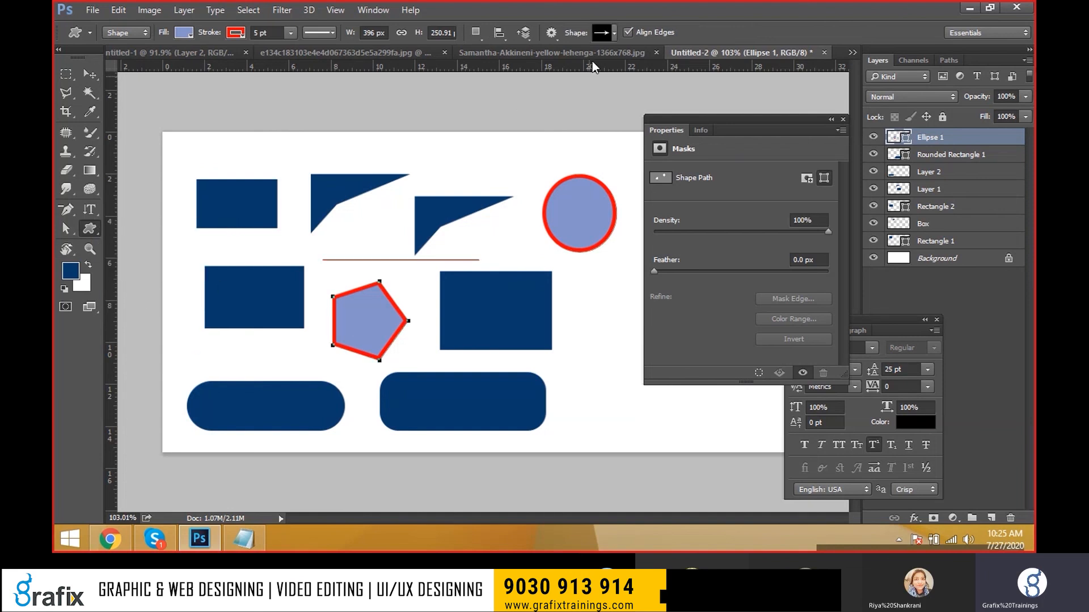
pyautogui.click(614, 33)
pyautogui.moveTo(702, 155); pyautogui.dragTo(747, 307)
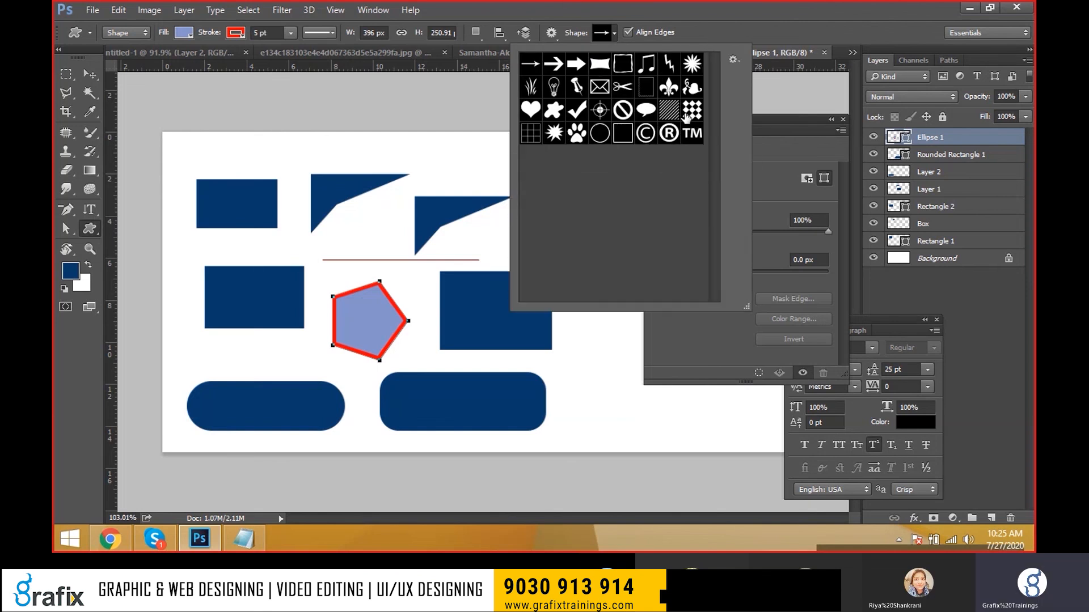
pyautogui.click(733, 59)
pyautogui.click(763, 271)
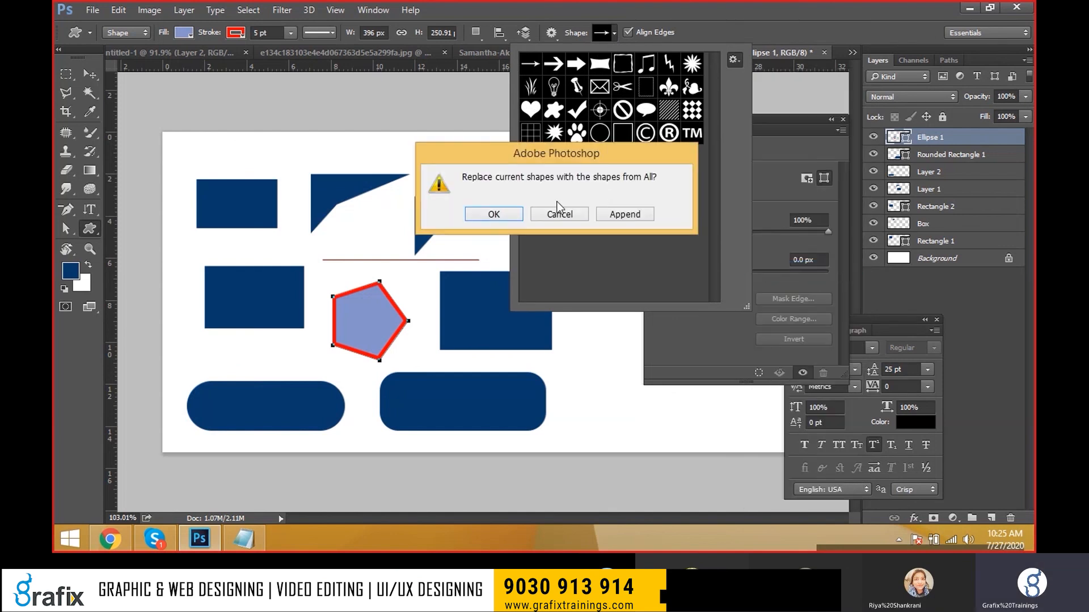
pyautogui.click(493, 214)
# Pick the solid telephone custom shape, draw it about 47 × 41 px beside the lower rounded rectangle, and close the shape properties
pyautogui.scroll(-5, 572, 150)
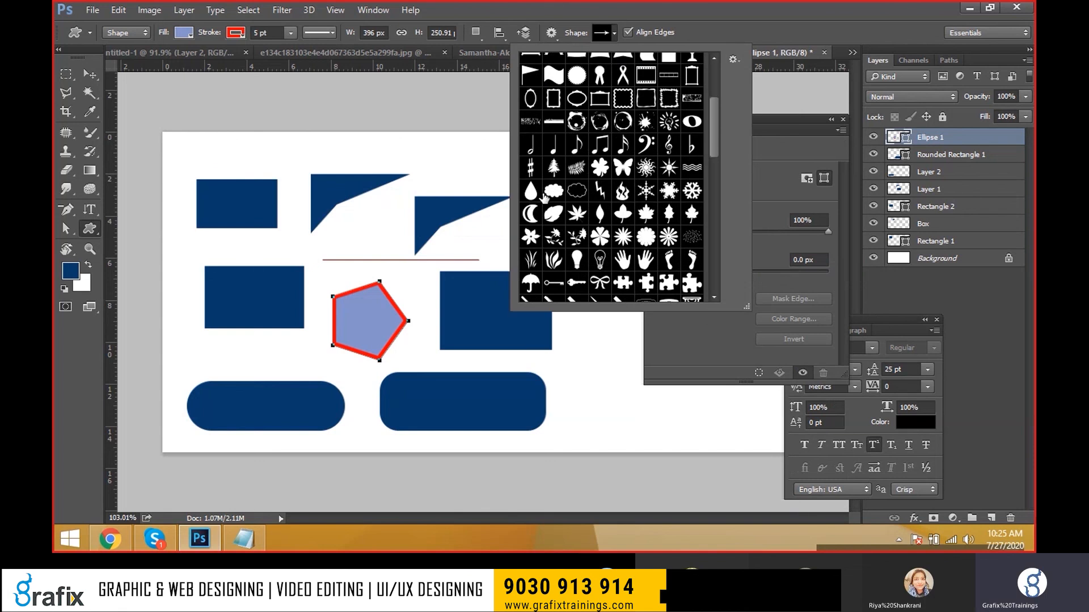
pyautogui.scroll(-1, 600, 238)
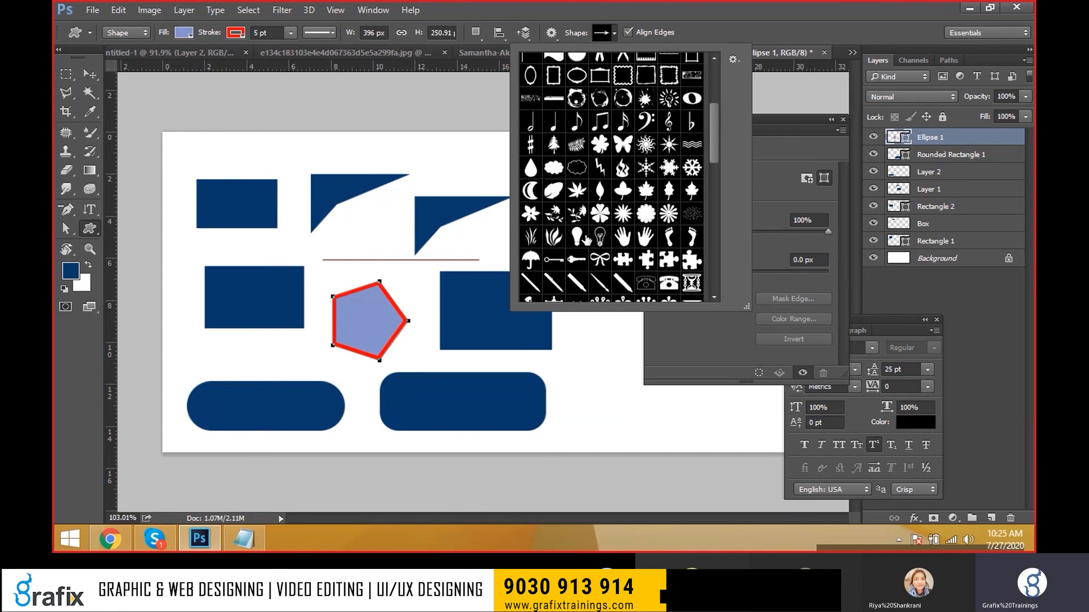
pyautogui.scroll(-2, 639, 244)
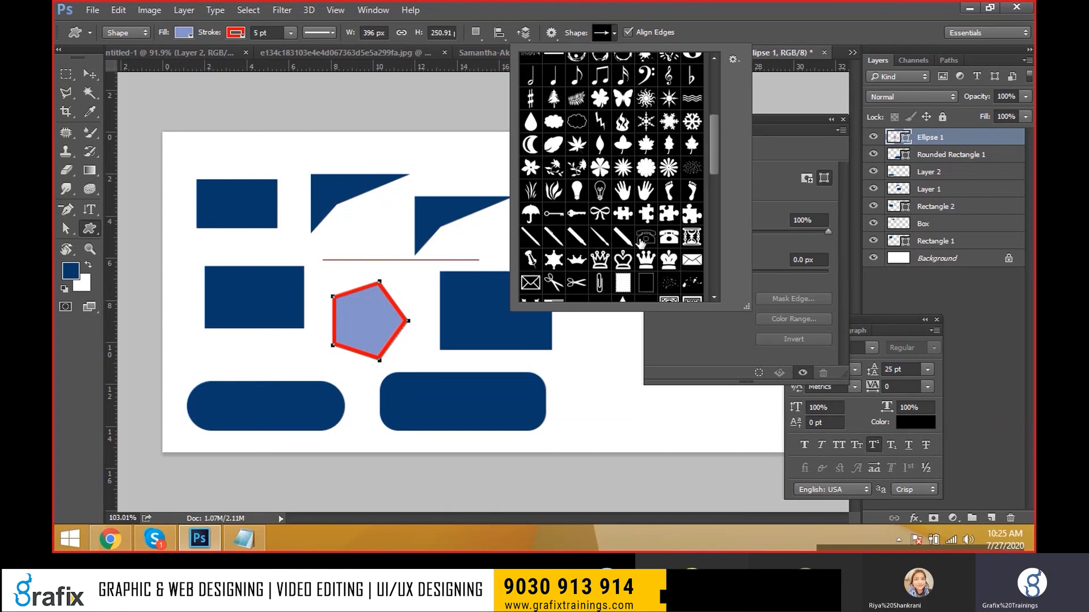
pyautogui.doubleClick(669, 240)
pyautogui.moveTo(571, 363); pyautogui.dragTo(606, 396)
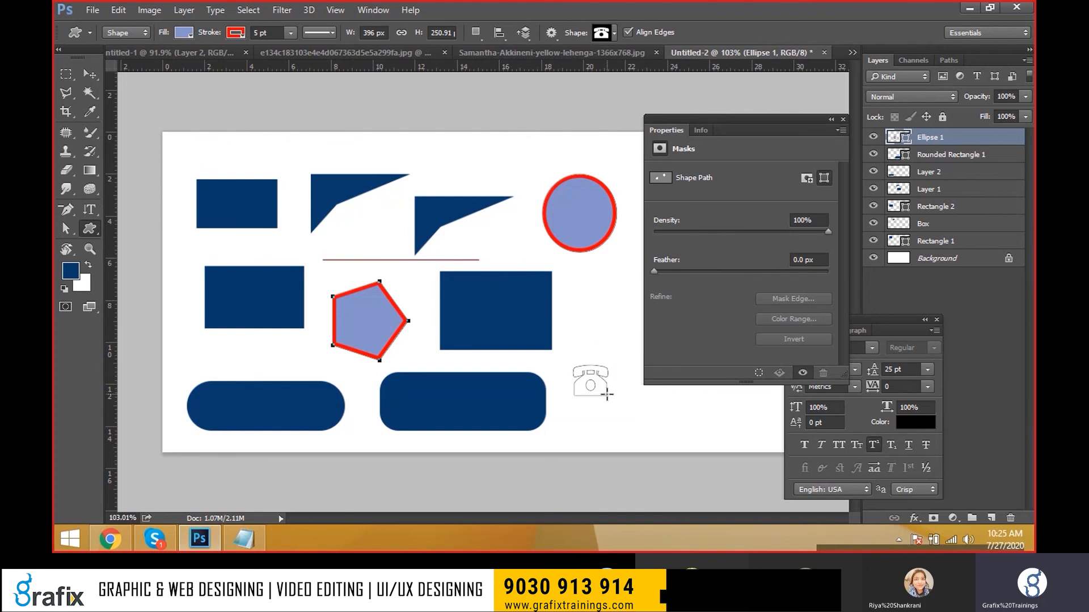
pyautogui.moveTo(785, 113); pyautogui.dragTo(770, 102)
pyautogui.click(829, 109)
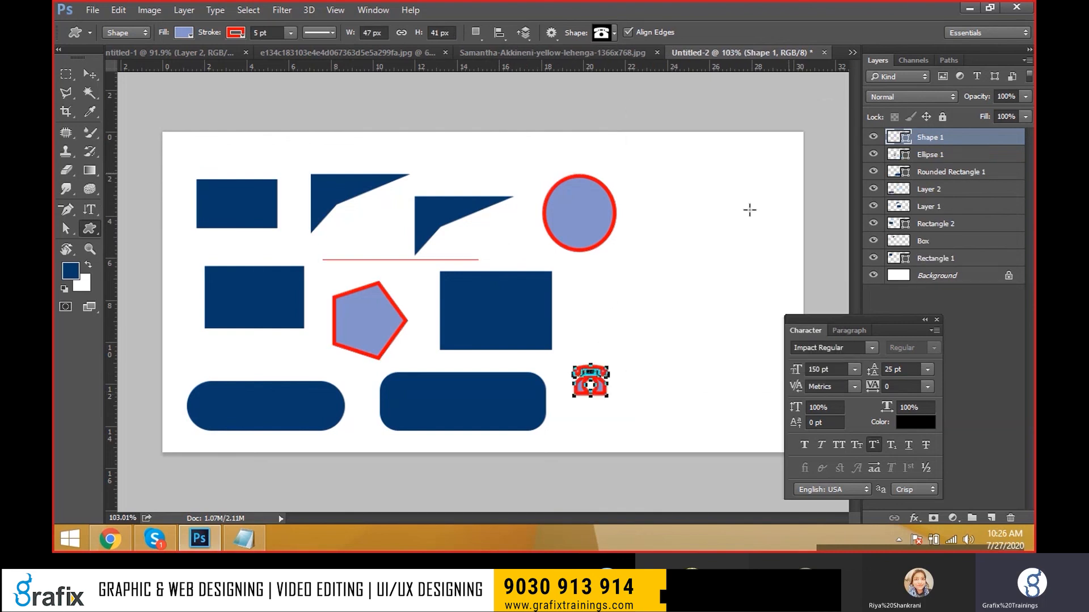
# Move the small telephone shape up beside the large middle rectangle and switch to path selection
pyautogui.press('v')
pyautogui.moveTo(571, 370); pyautogui.dragTo(598, 323)
pyautogui.press('a')
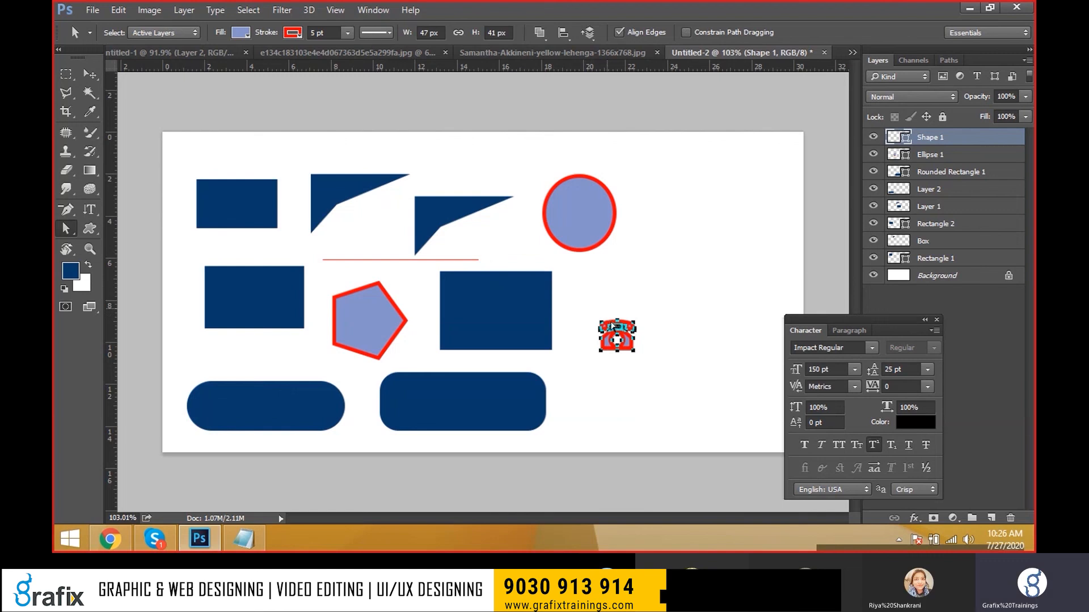
pyautogui.click(644, 372)
# Reopen the shape properties, add a layer mask to the small telephone shape, and close them
pyautogui.click(372, 10)
pyautogui.click(475, 418)
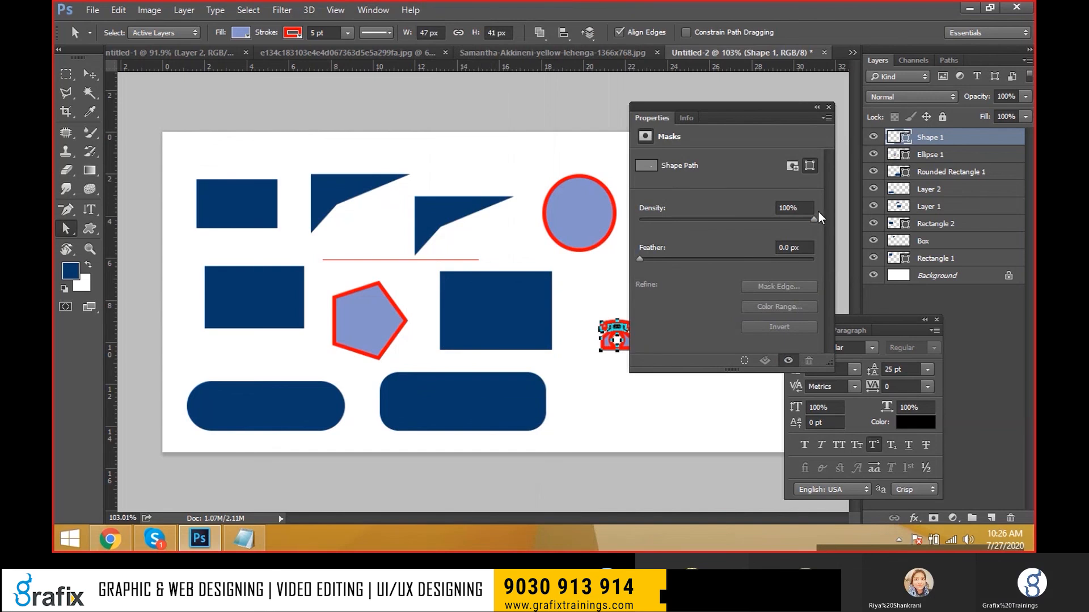
pyautogui.click(792, 166)
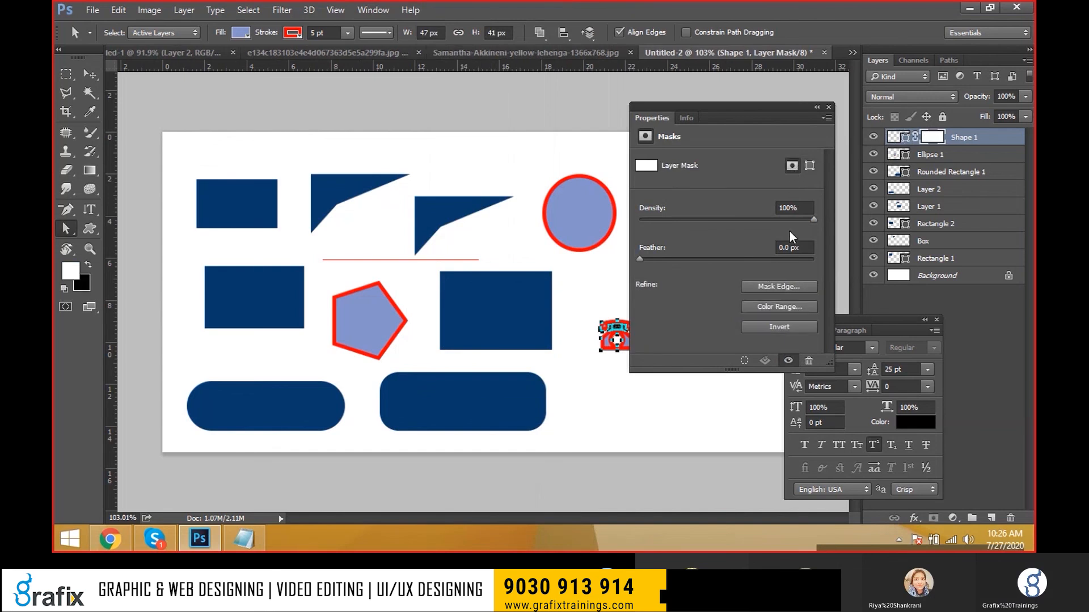
pyautogui.click(829, 107)
# Delete the top four layers: Shape 1, Ellipse 1, Rounded Rectangle 1 and Layer 2
pyautogui.press('Delete')
pyautogui.press('Delete')
pyautogui.press('Delete')
pyautogui.press('Delete')
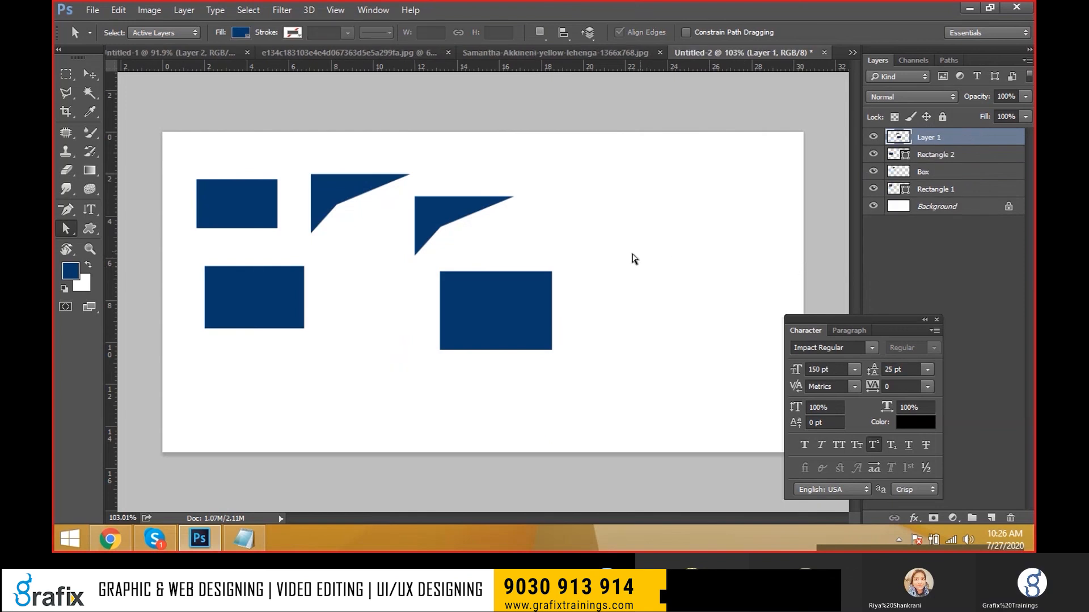
# Draw a larger blue telephone custom shape about 92 × 88 px beside the angular shapes and select its path
pyautogui.click(90, 228)
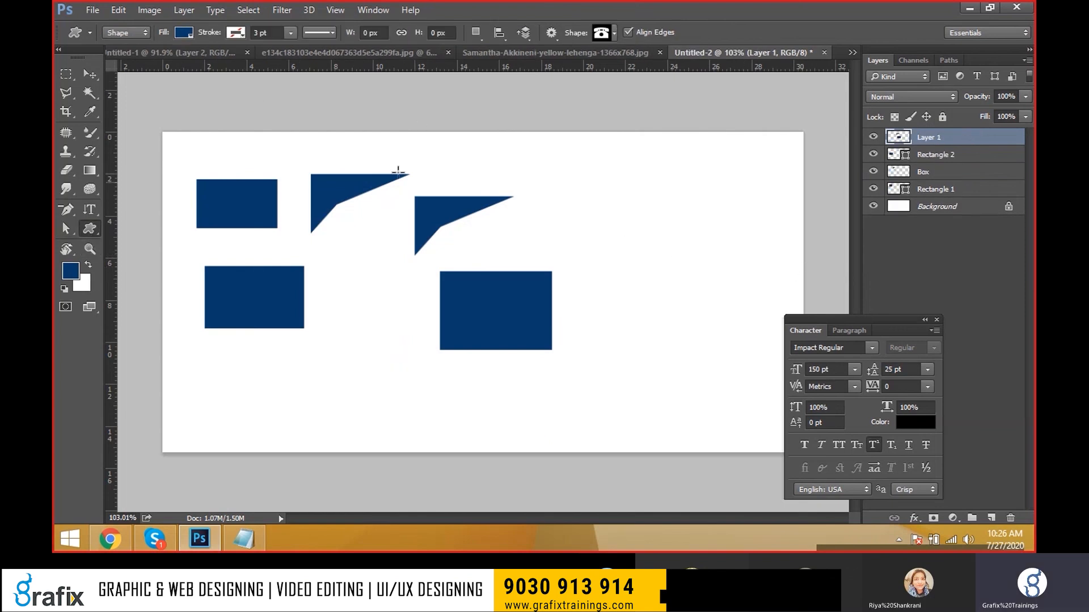
pyautogui.moveTo(611, 198); pyautogui.dragTo(679, 264)
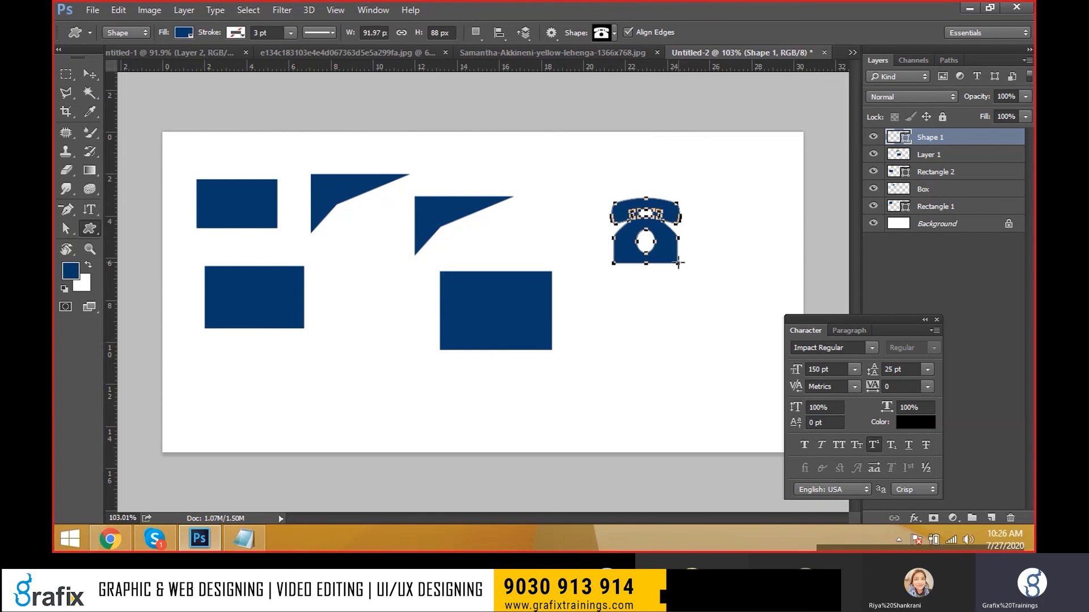
pyautogui.press('a')
pyautogui.rightClick(672, 250)
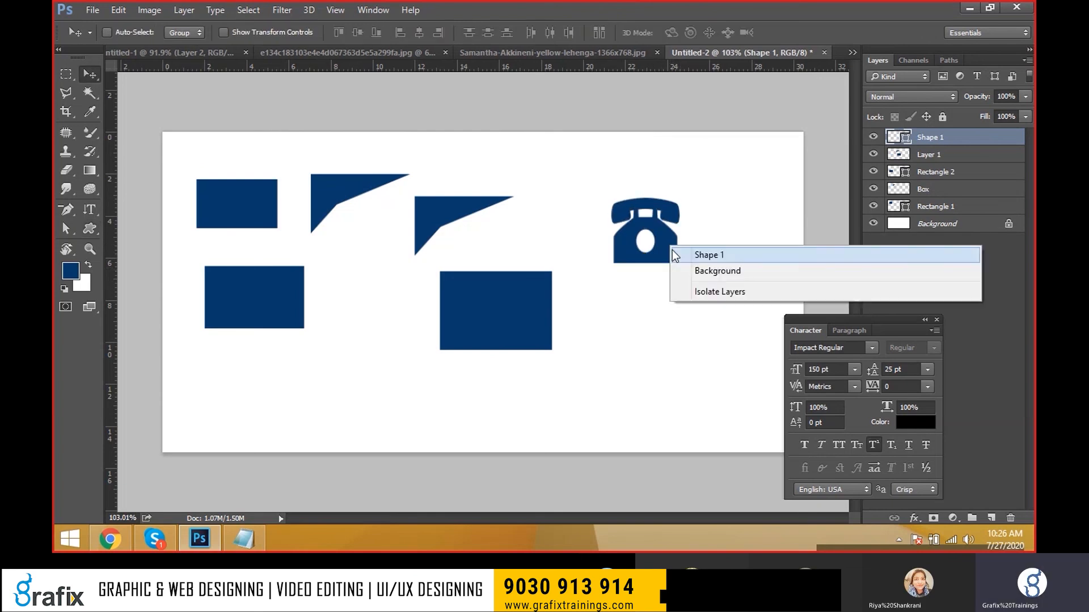
pyautogui.click(671, 257)
pyautogui.moveTo(573, 170); pyautogui.dragTo(716, 305)
# Show the telephone shape's properties clear of the shape and add a layer mask to it
pyautogui.click(367, 13)
pyautogui.click(507, 418)
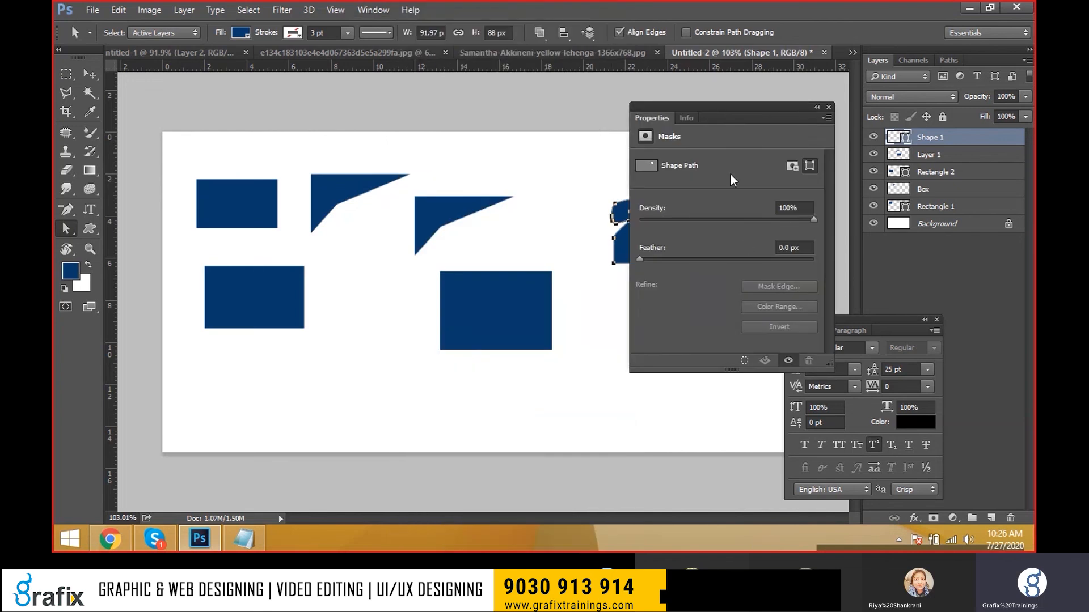
pyautogui.moveTo(723, 113); pyautogui.dragTo(376, 204)
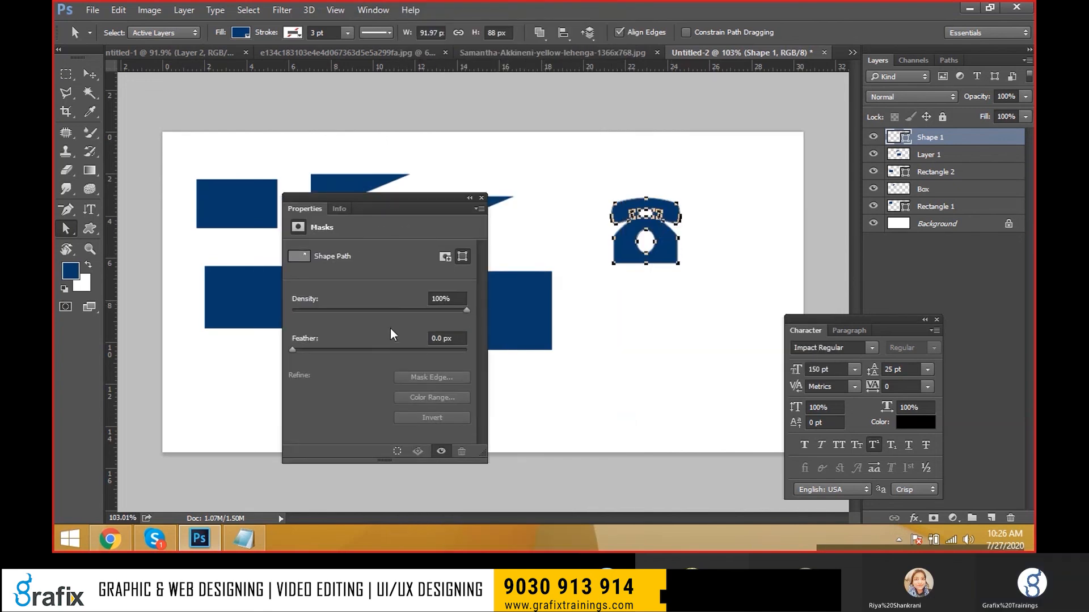
pyautogui.click(446, 258)
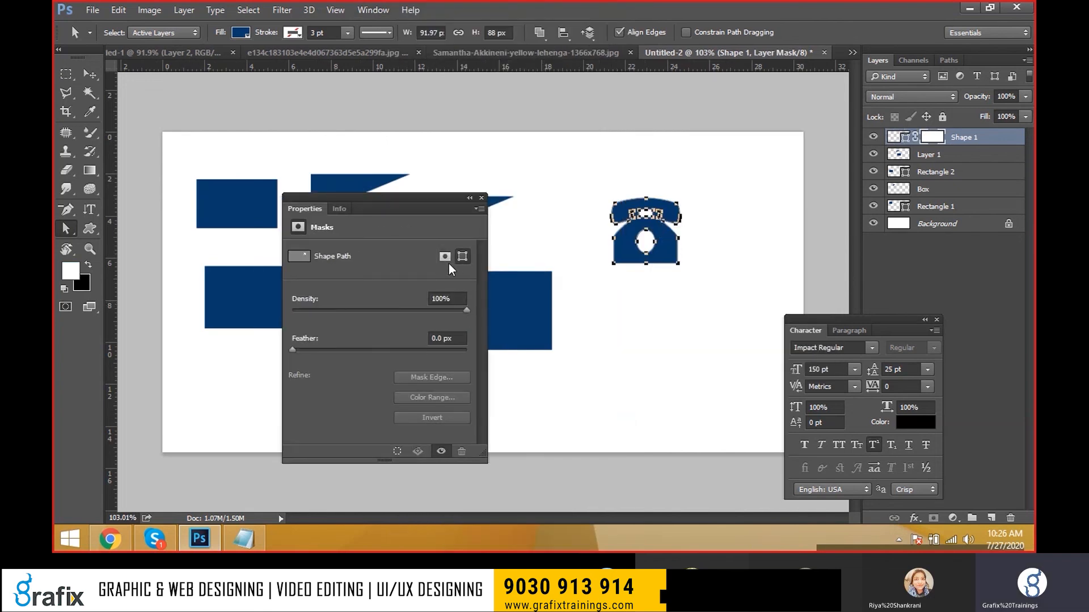
# Try a 22% density and a 26.7 px feather on the telephone's shape path, restore 100% and 0 px, and close the properties
pyautogui.moveTo(417, 310); pyautogui.dragTo(331, 311)
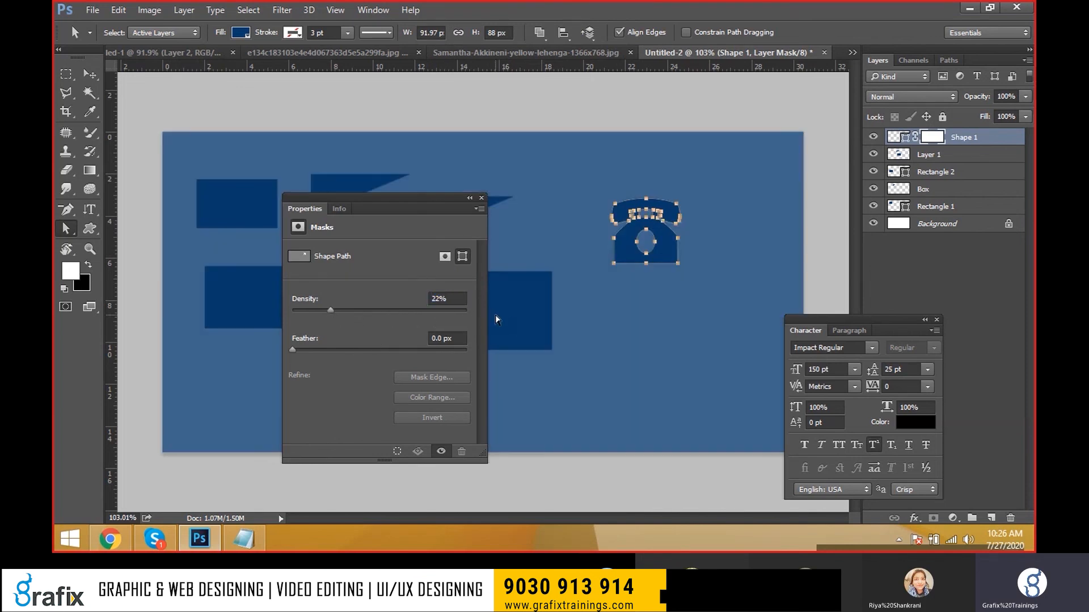
pyautogui.moveTo(452, 313); pyautogui.dragTo(506, 316)
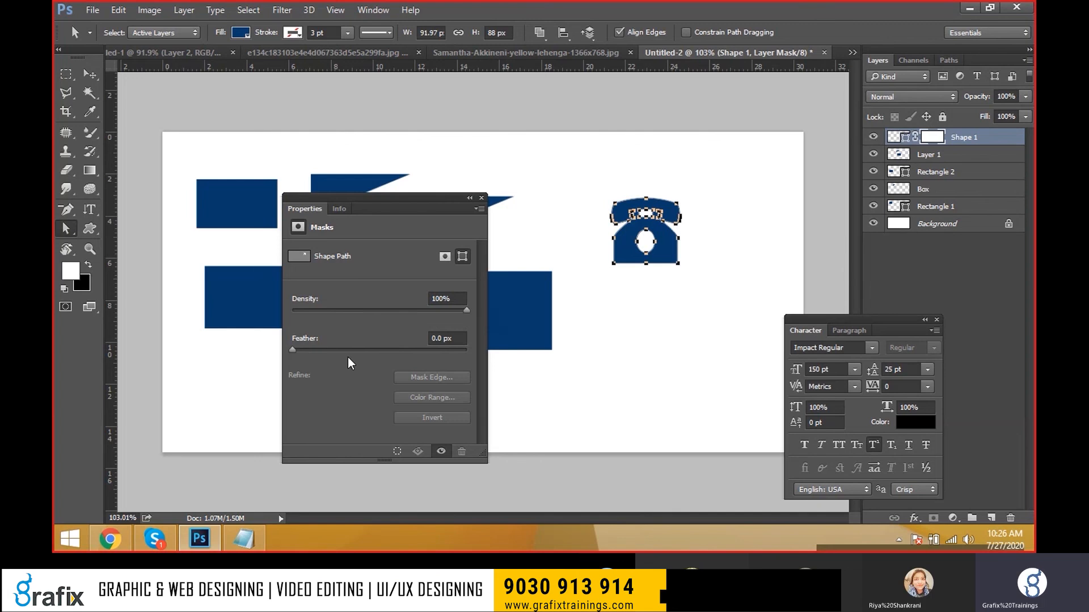
pyautogui.click(372, 352)
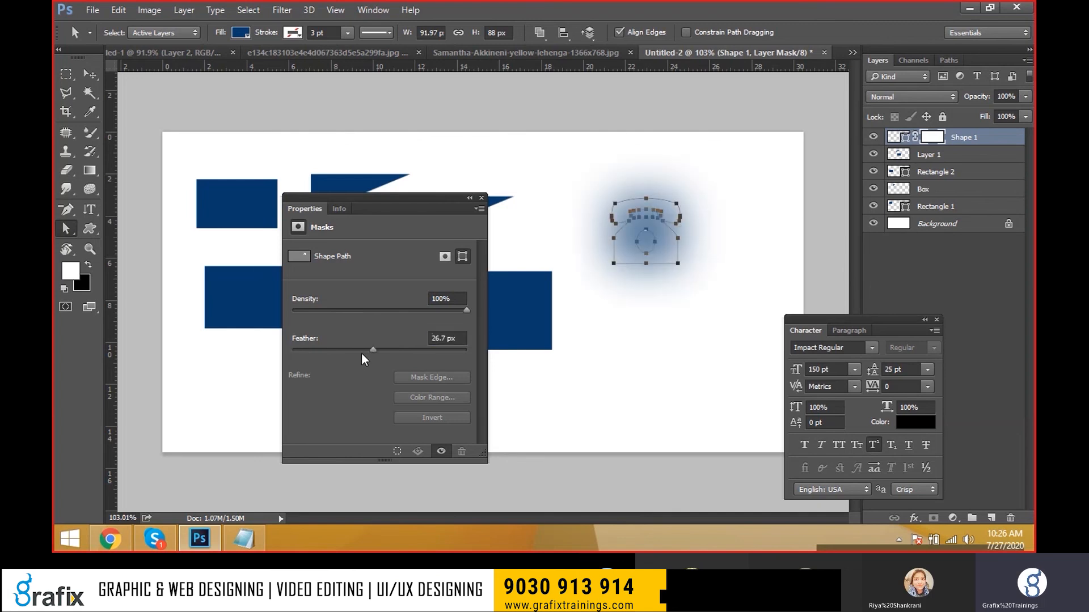
pyautogui.moveTo(372, 350); pyautogui.dragTo(273, 355)
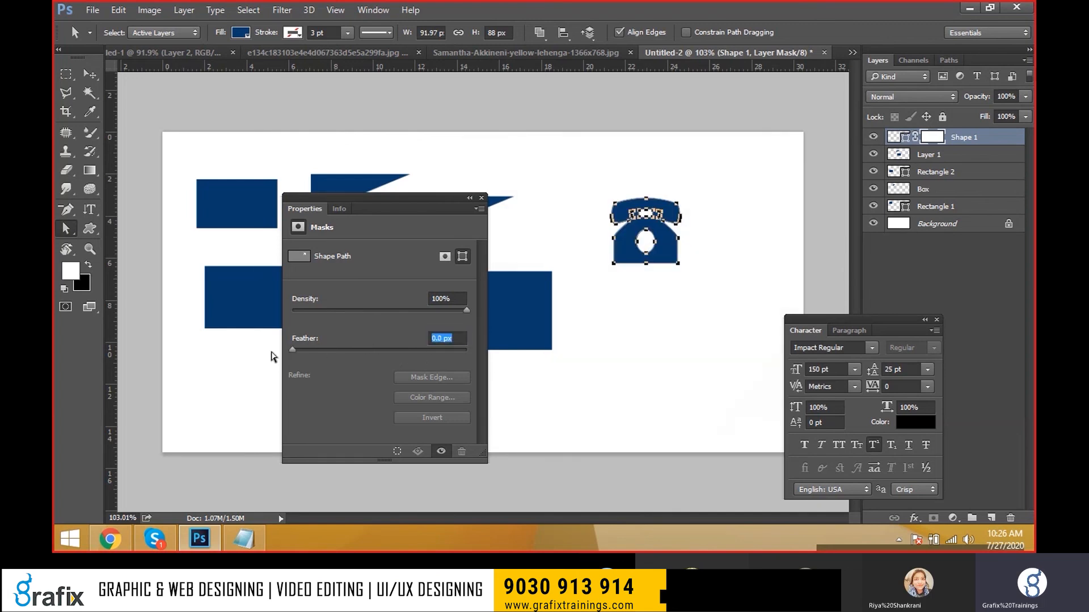
pyautogui.click(481, 199)
# Pick the wireframe globe custom shape and draw it about 92 × 92 px below the telephone
pyautogui.press('v')
pyautogui.scroll(1, 675, 258)
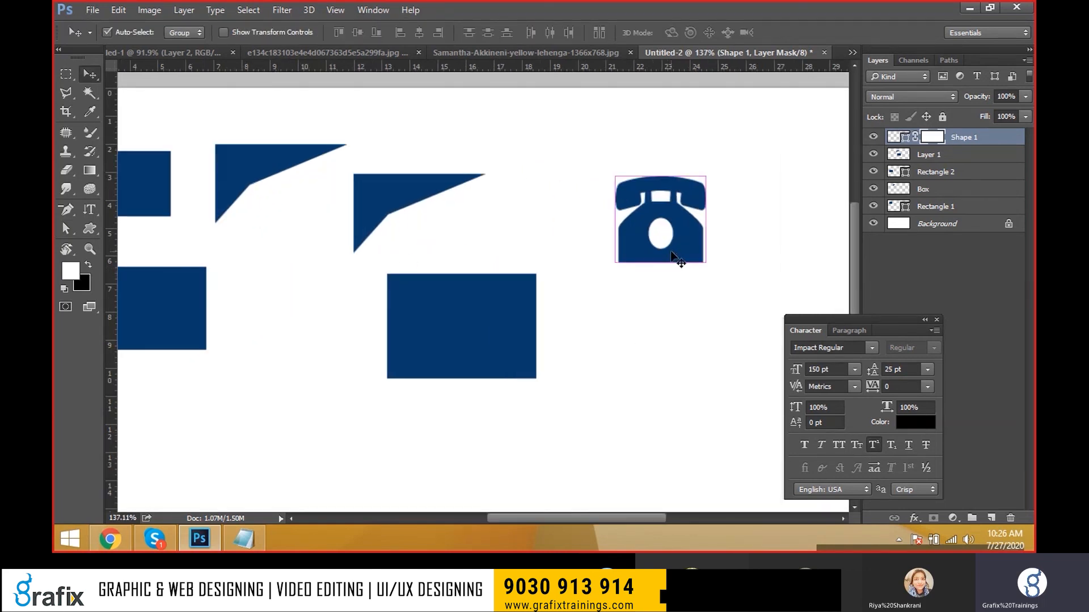
pyautogui.moveTo(97, 236); pyautogui.dragTo(151, 297)
pyautogui.click(605, 33)
pyautogui.scroll(-5, 586, 244)
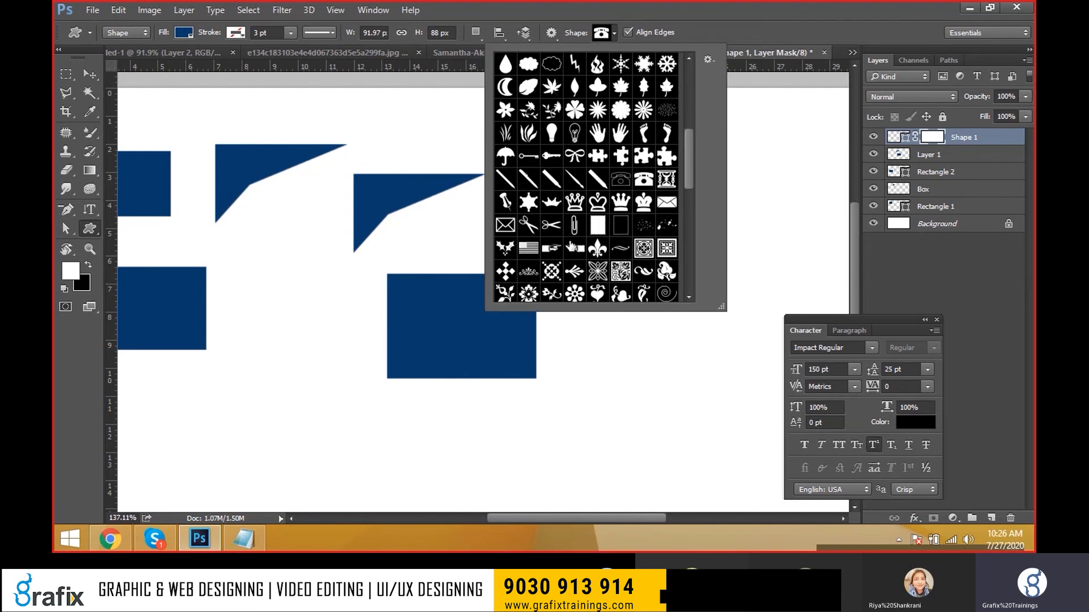
pyautogui.scroll(-3, 586, 244)
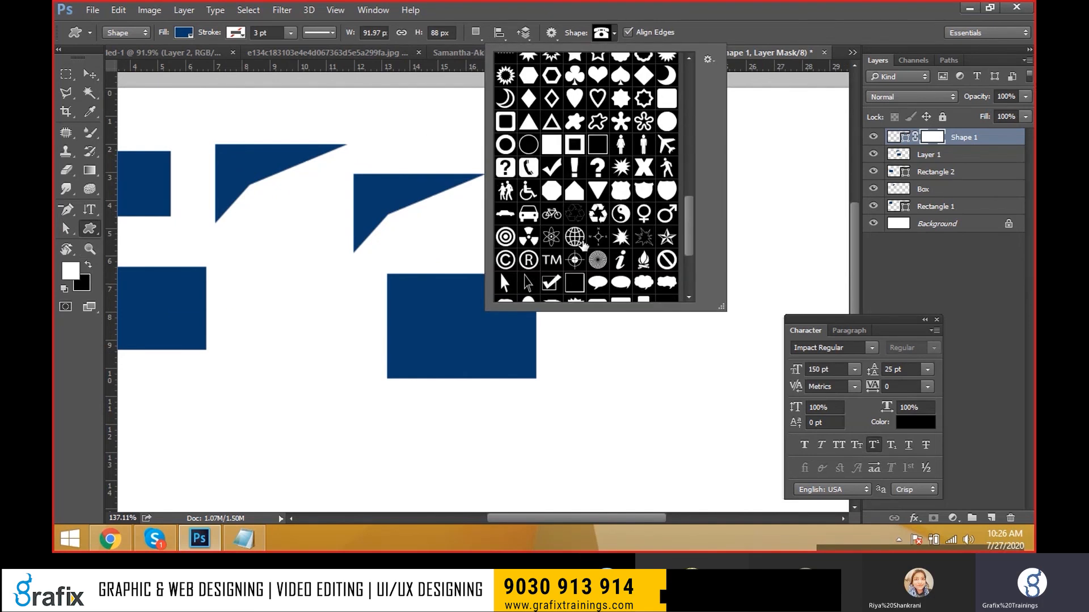
pyautogui.click(574, 237)
pyautogui.click(575, 237)
pyautogui.moveTo(596, 321); pyautogui.dragTo(689, 413)
pyautogui.press('v')
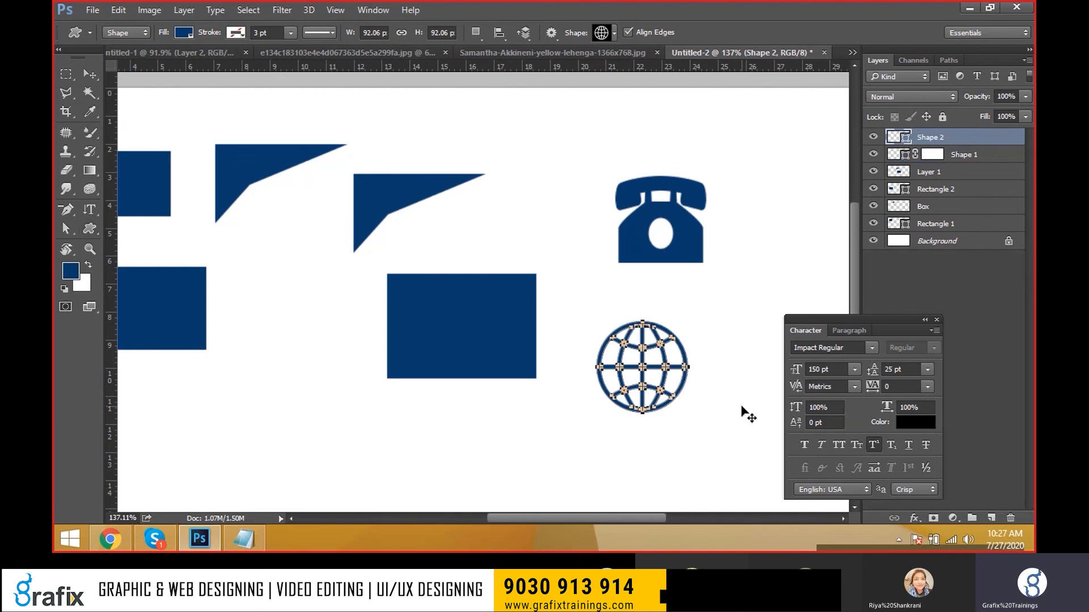
# Select the globe's path, try several fill swatches, and settle on pink
pyautogui.press('a')
pyautogui.moveTo(573, 279); pyautogui.dragTo(730, 447)
pyautogui.click(240, 33)
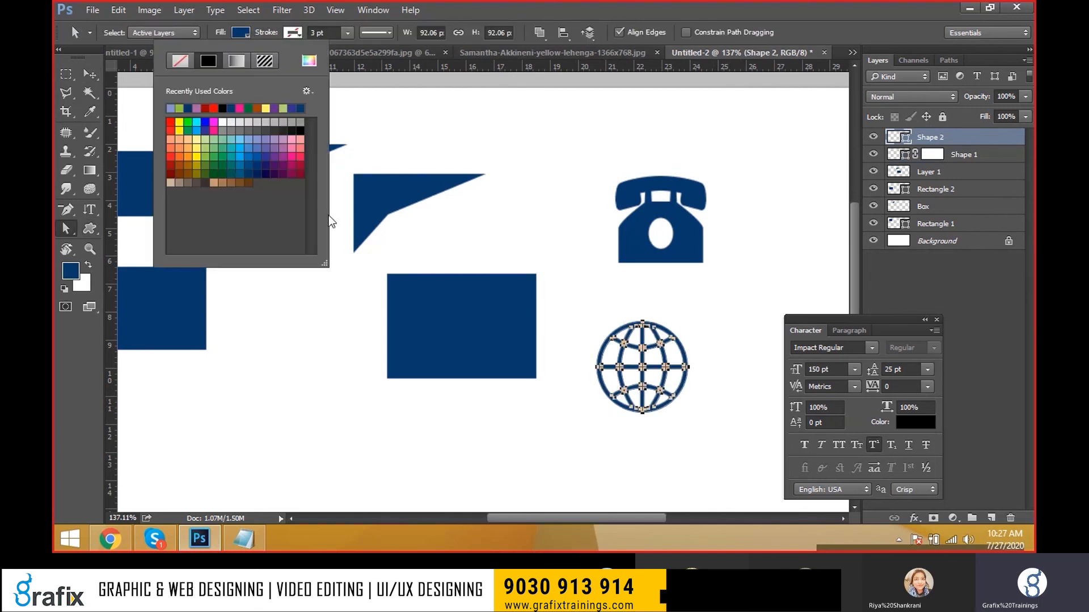
pyautogui.click(239, 155)
pyautogui.click(241, 140)
pyautogui.click(263, 148)
pyautogui.click(269, 108)
pyautogui.click(499, 26)
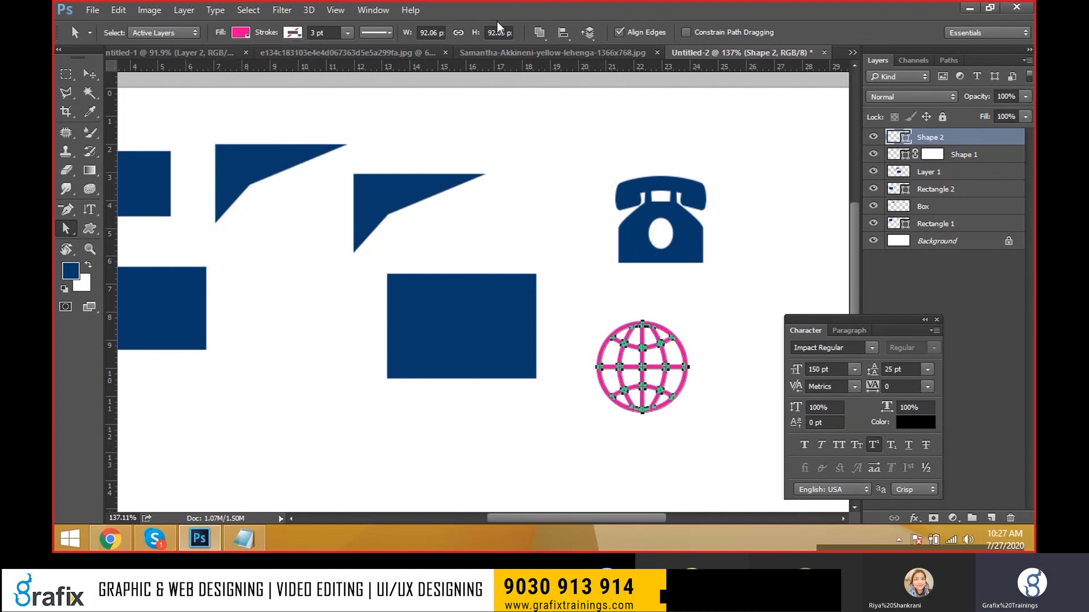
# Give the pink globe a blue stroke with a width of 1 pt
pyautogui.click(295, 33)
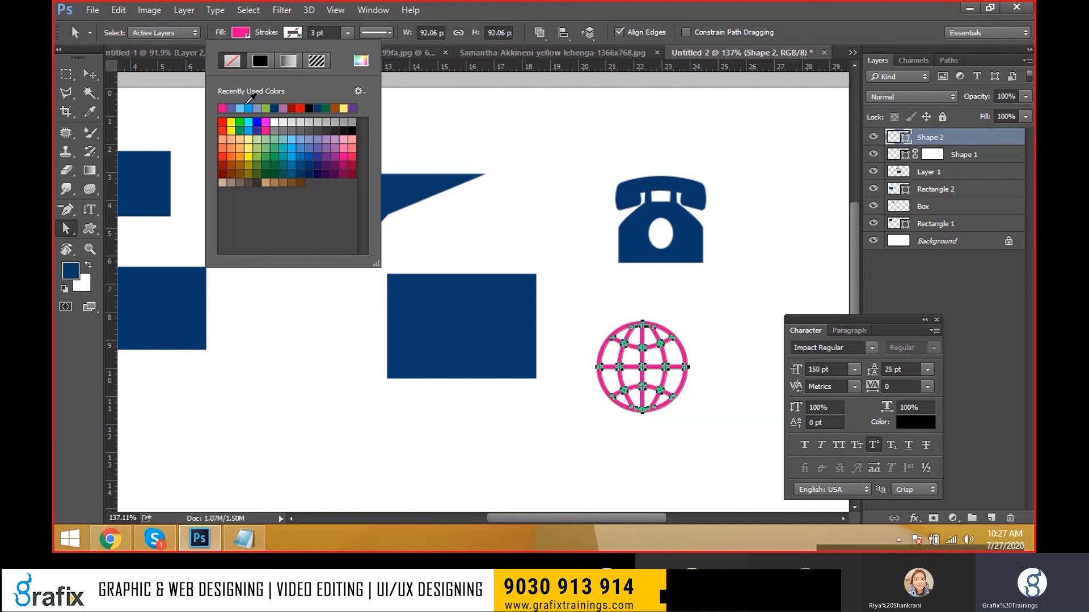
pyautogui.click(248, 108)
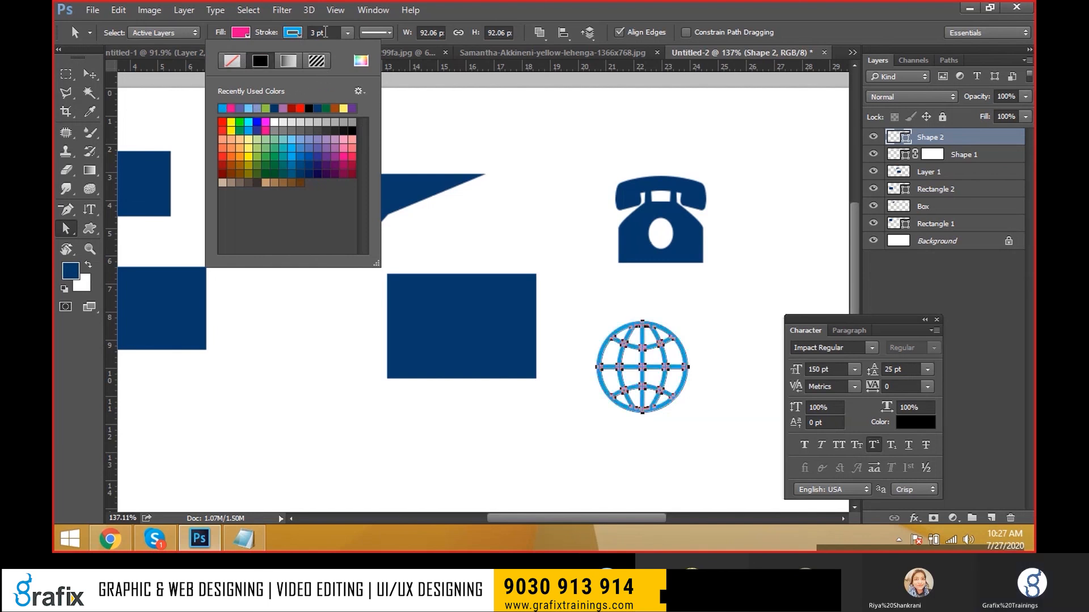
pyautogui.moveTo(325, 33); pyautogui.dragTo(257, 33)
pyautogui.write('1')
pyautogui.press('Return')
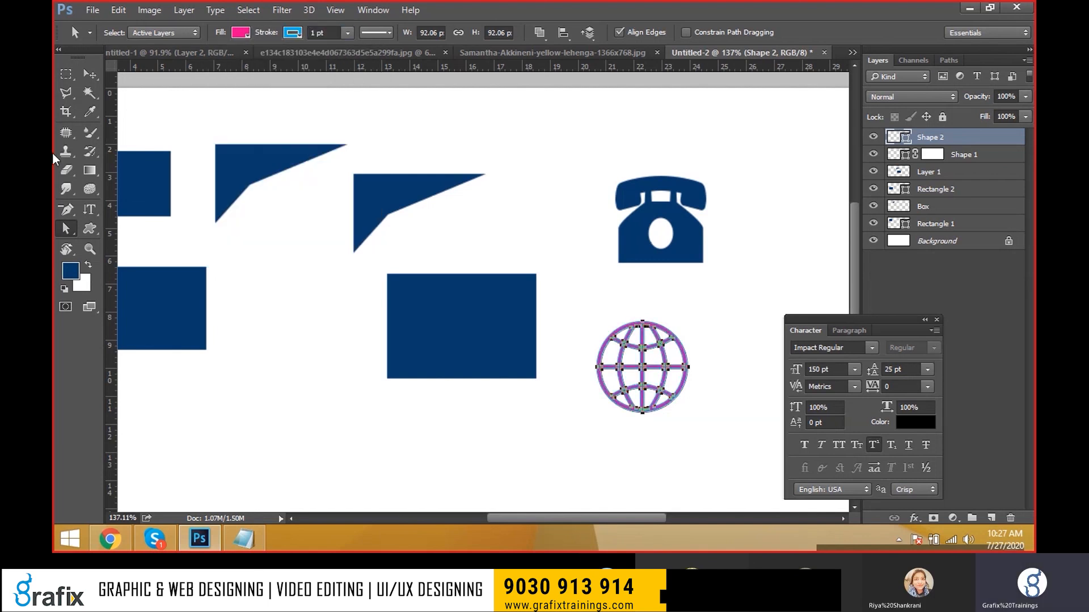
pyautogui.click(90, 74)
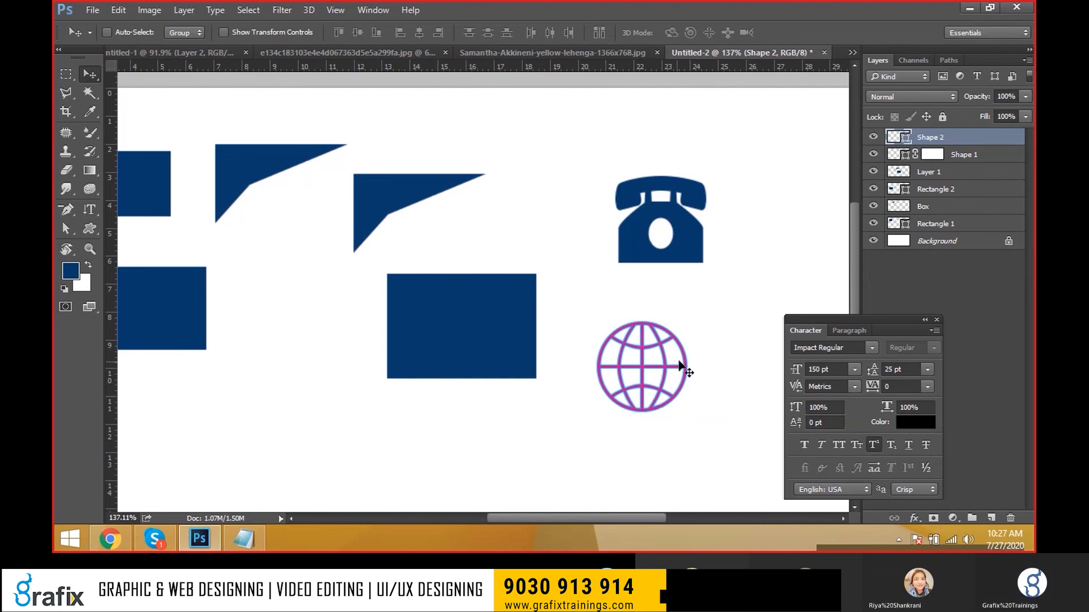
pyautogui.scroll(5, 695, 384)
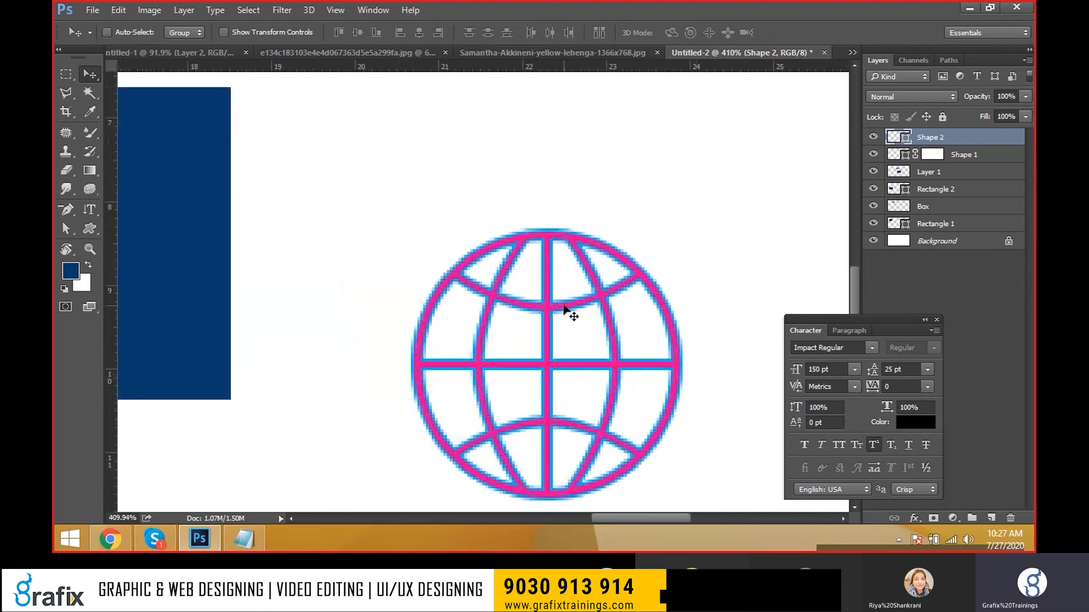
pyautogui.scroll(-1, 583, 425)
# Select the globe's path and set both its stroke and its fill to no color
pyautogui.press('a')
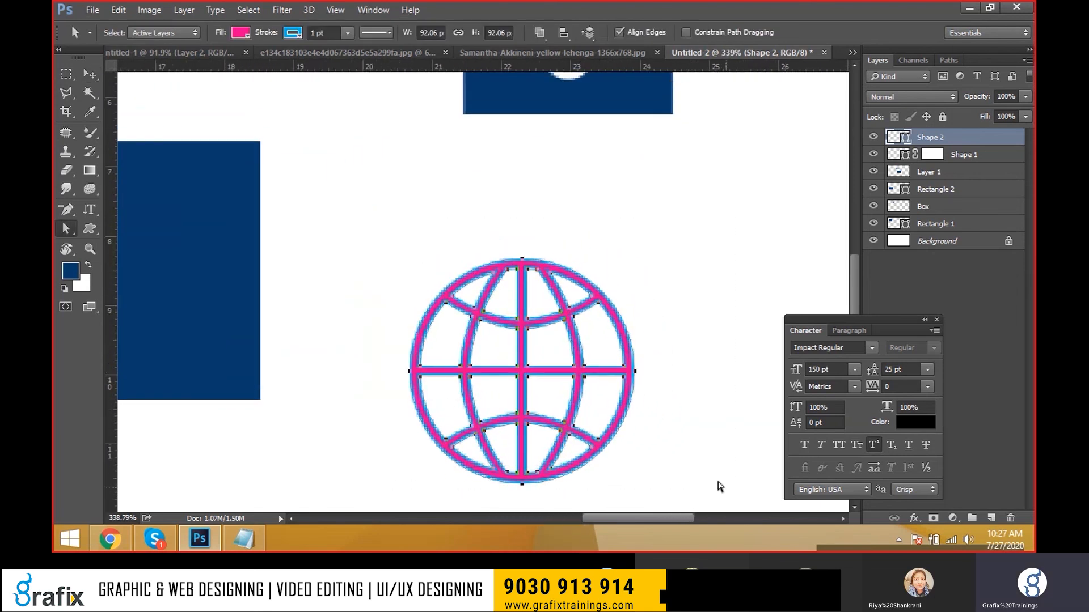
pyautogui.click(66, 229)
pyautogui.click(119, 239)
pyautogui.moveTo(343, 208); pyautogui.dragTo(708, 491)
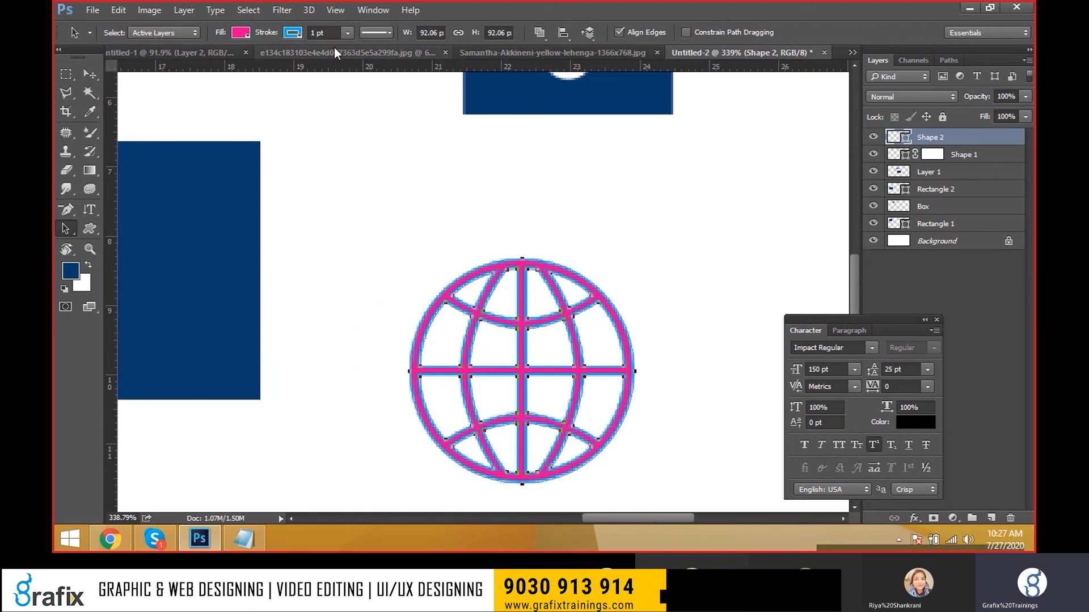
pyautogui.click(293, 33)
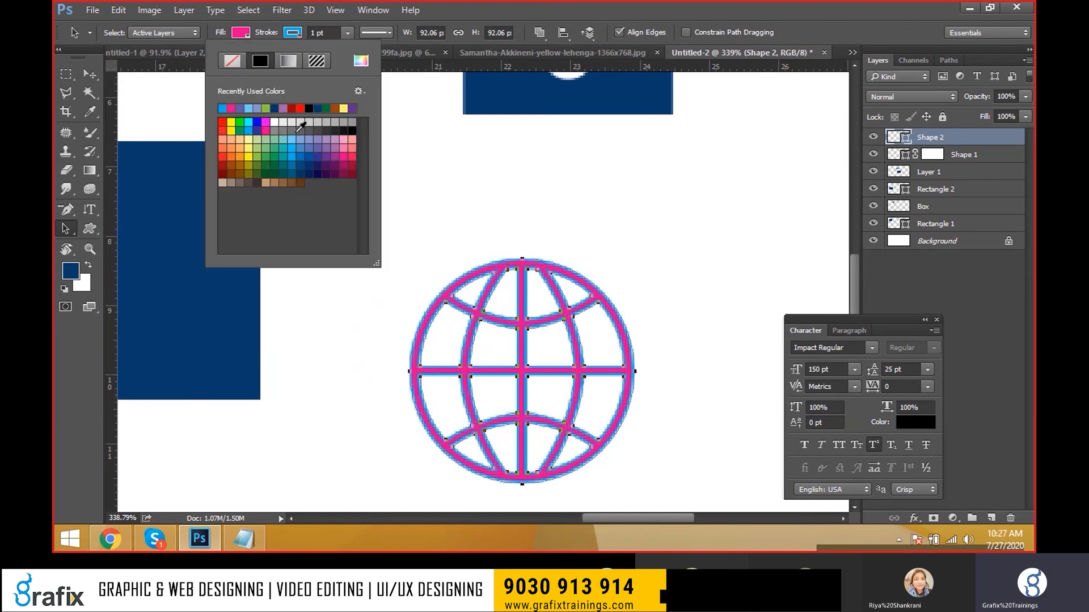
pyautogui.scroll(3, 297, 132)
pyautogui.click(238, 65)
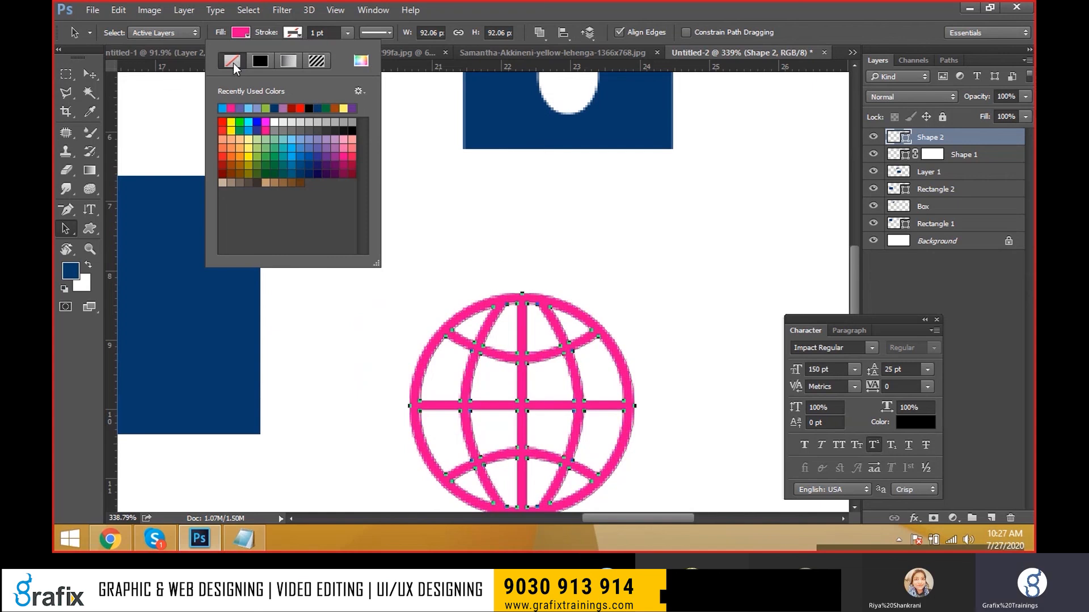
pyautogui.click(243, 32)
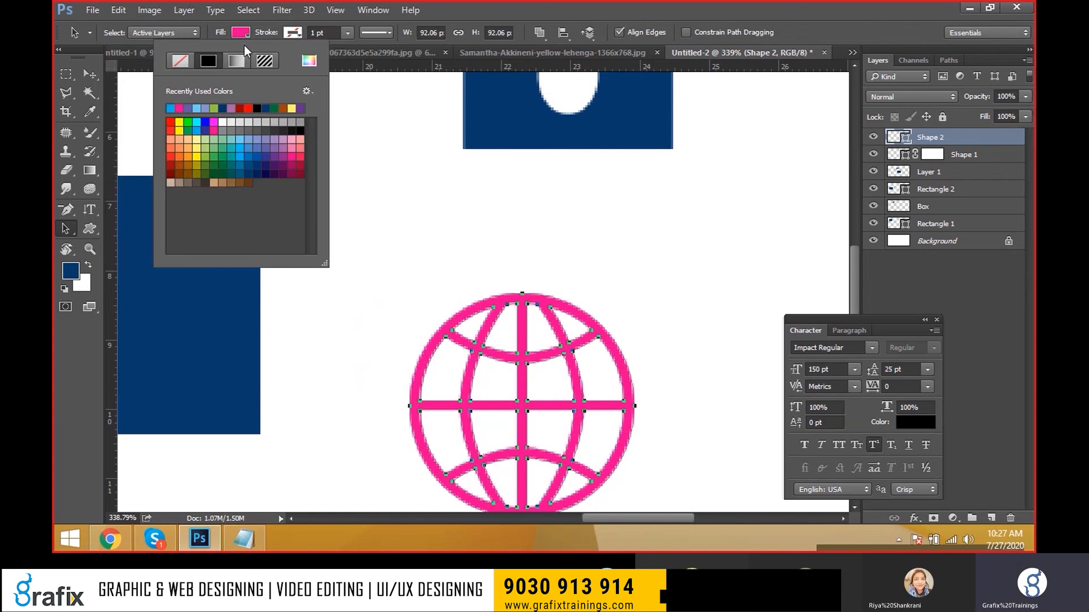
pyautogui.click(180, 64)
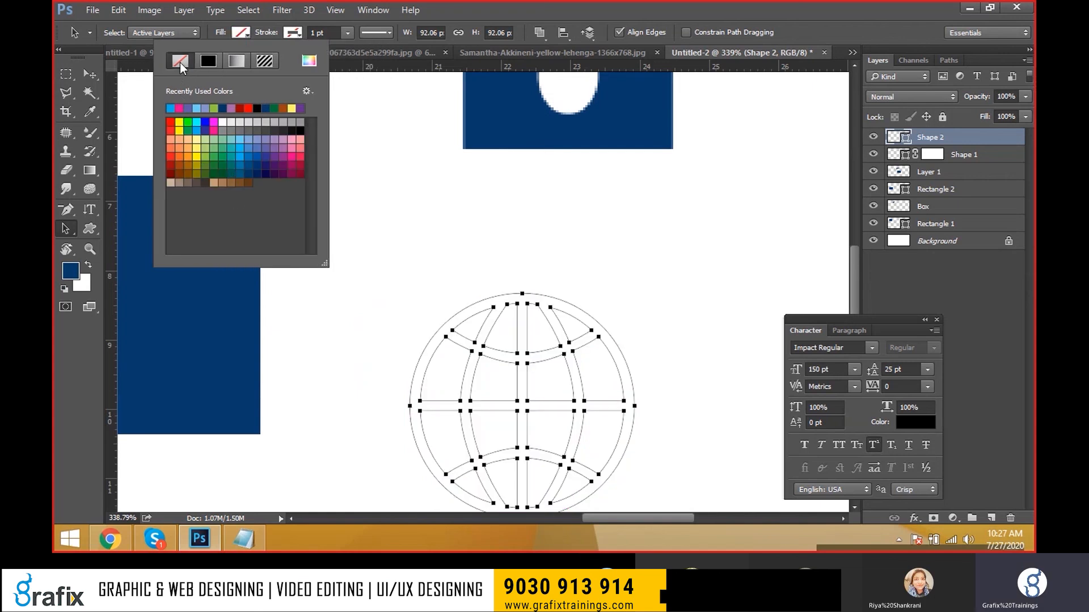
# Apply a light blue stroke to the unfilled globe
pyautogui.click(292, 32)
pyautogui.click(294, 32)
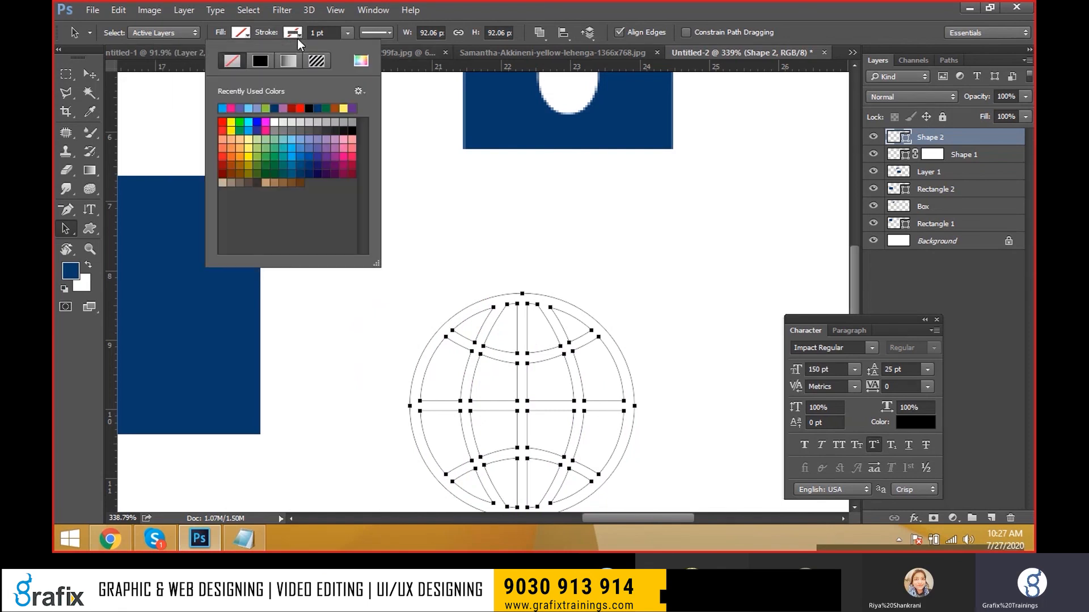
pyautogui.click(250, 108)
pyautogui.press('v')
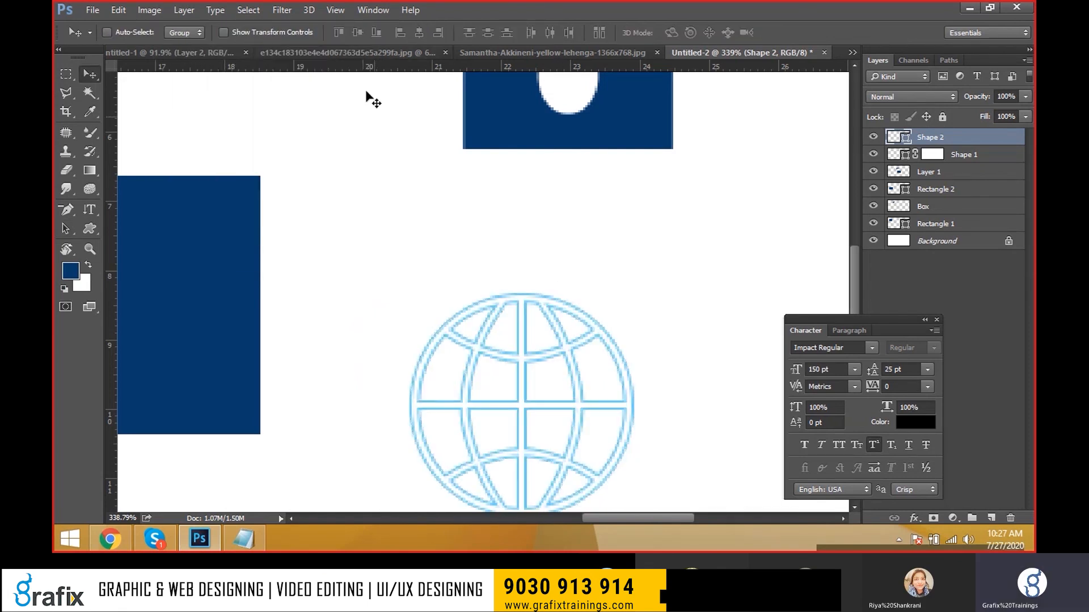
# Select the globe's path again and set its stroke color to red
pyautogui.press('a')
pyautogui.scroll(-1, 350, 219)
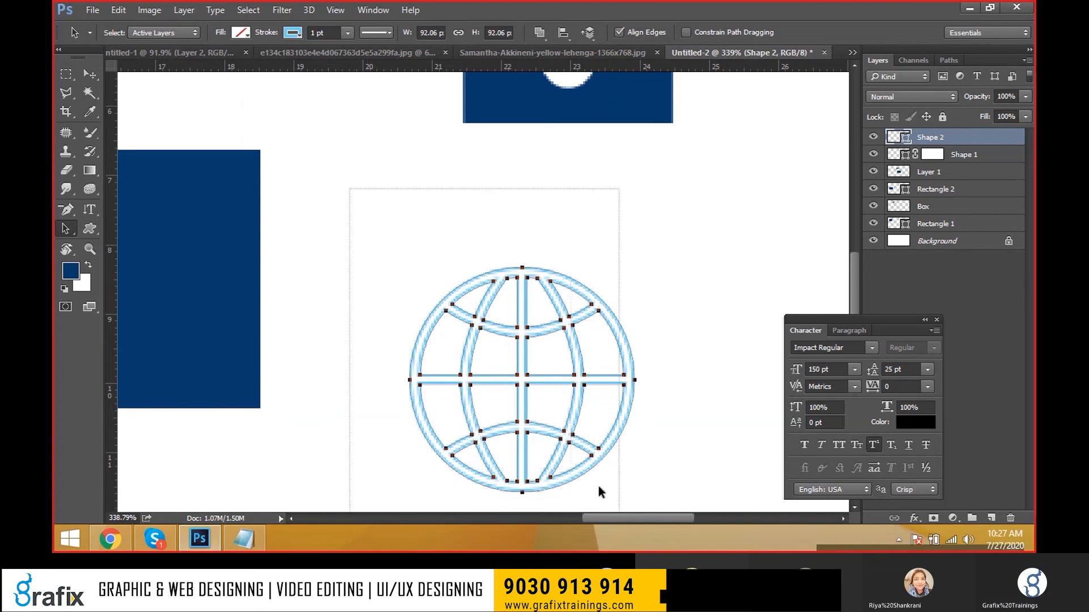
pyautogui.click(294, 33)
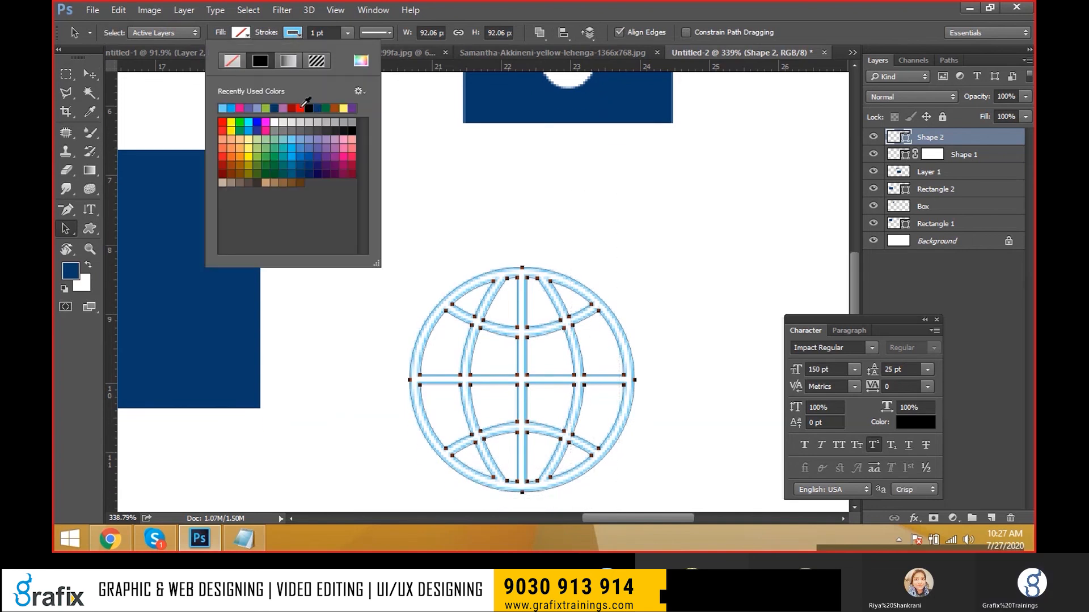
pyautogui.click(301, 107)
pyautogui.press('v')
pyautogui.scroll(-2, 524, 193)
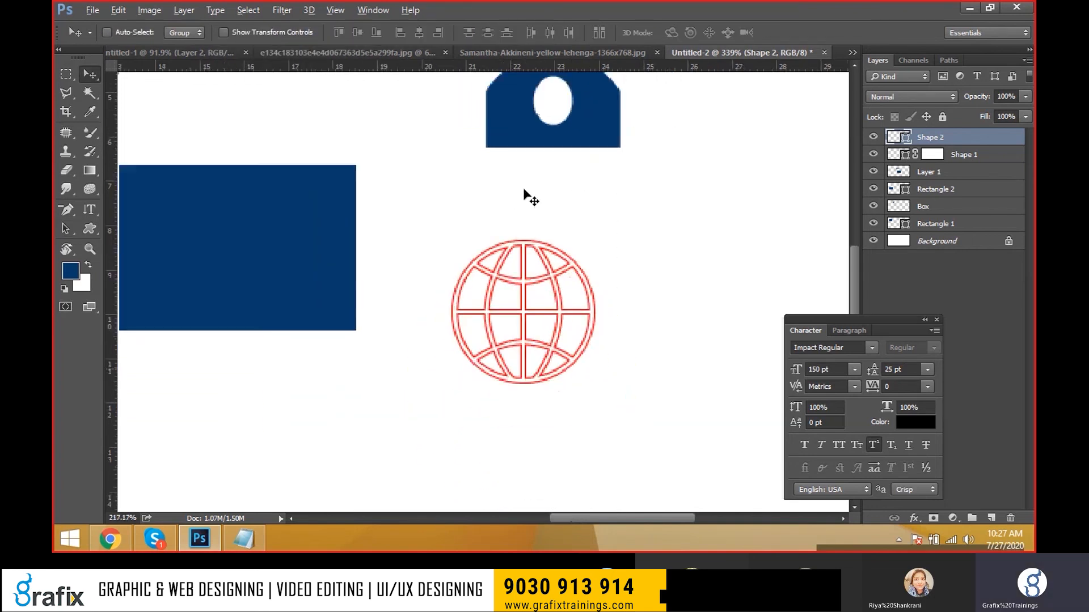
pyautogui.scroll(-3, 550, 202)
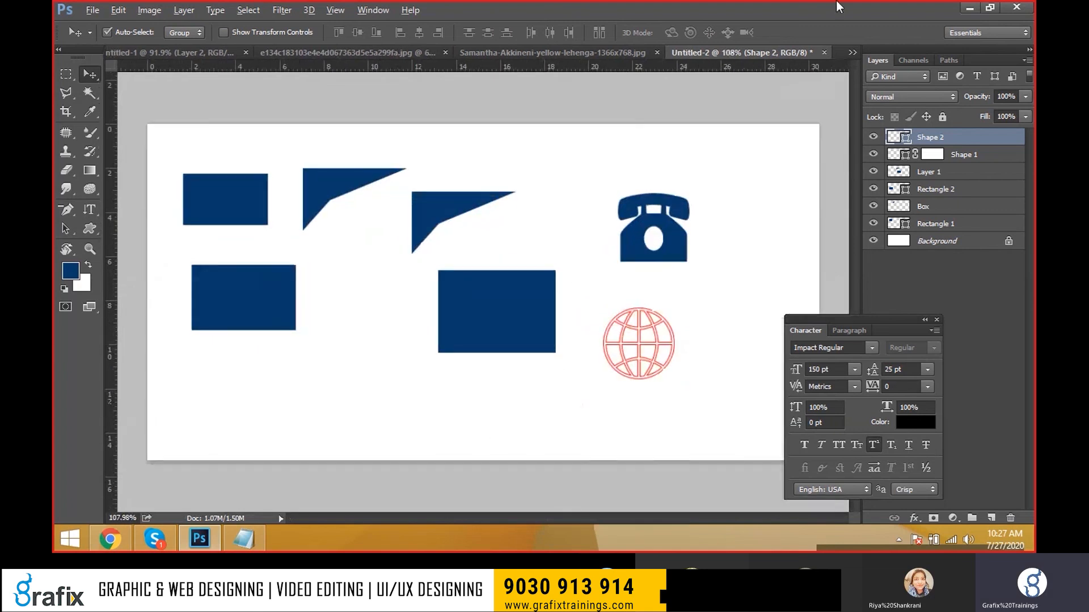
pyautogui.click(100, 236)
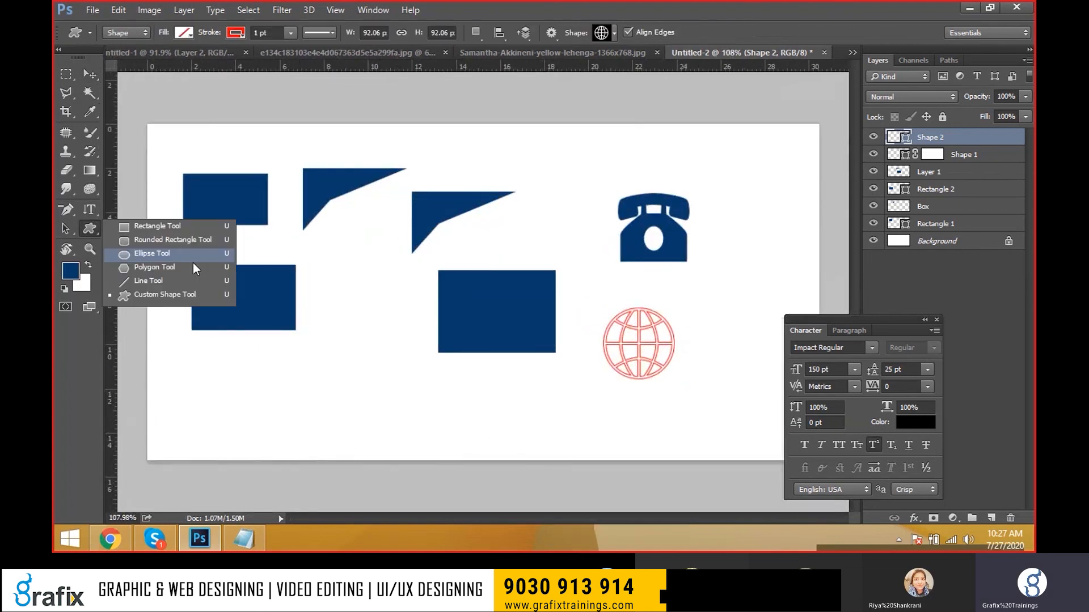
pyautogui.click(165, 253)
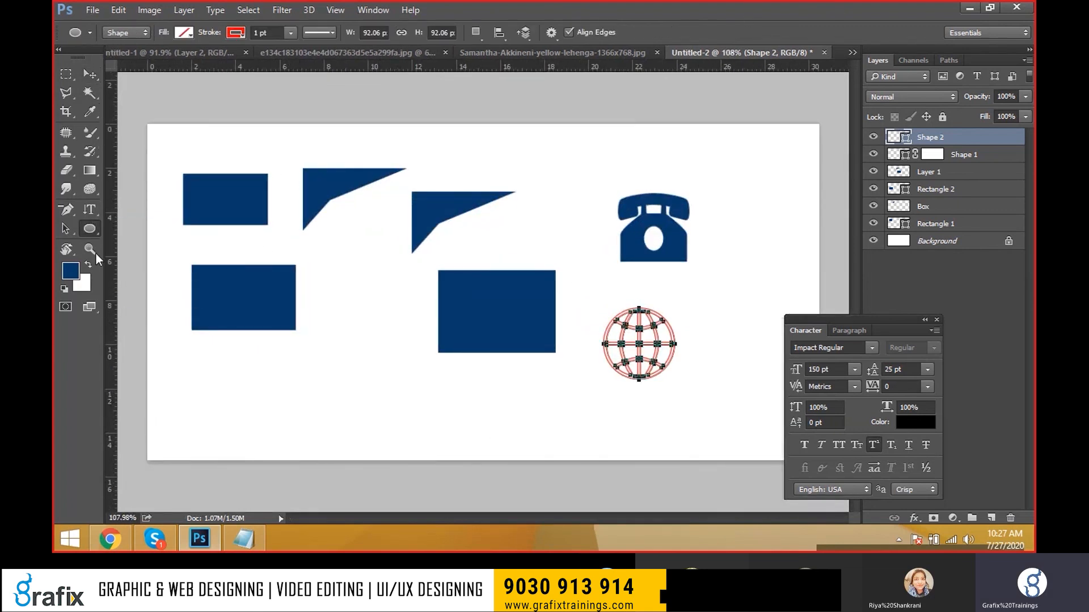
pyautogui.click(88, 249)
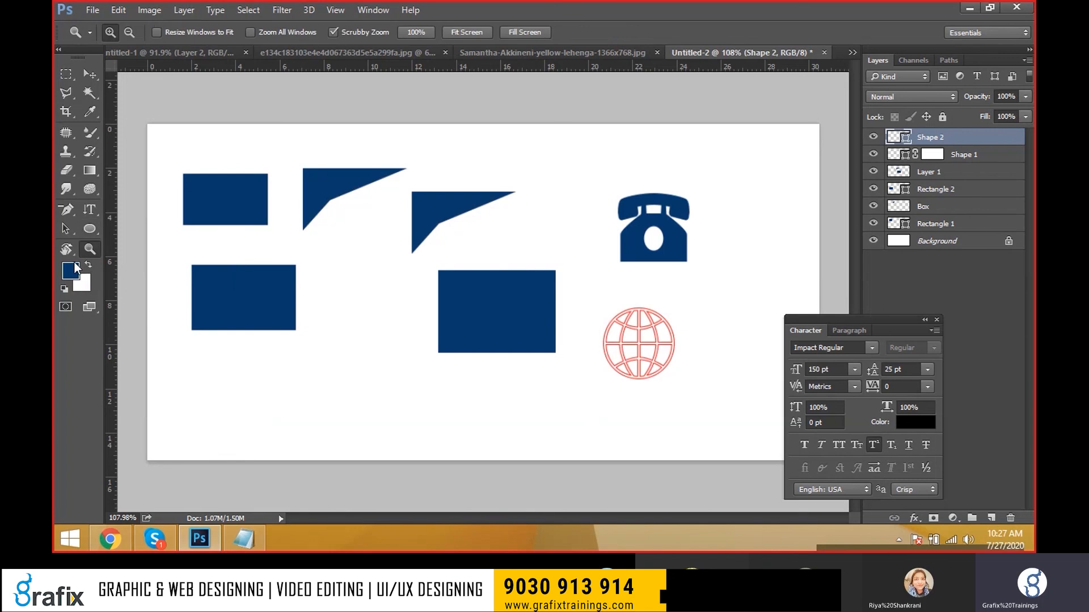
pyautogui.click(66, 249)
pyautogui.click(128, 247)
pyautogui.click(66, 231)
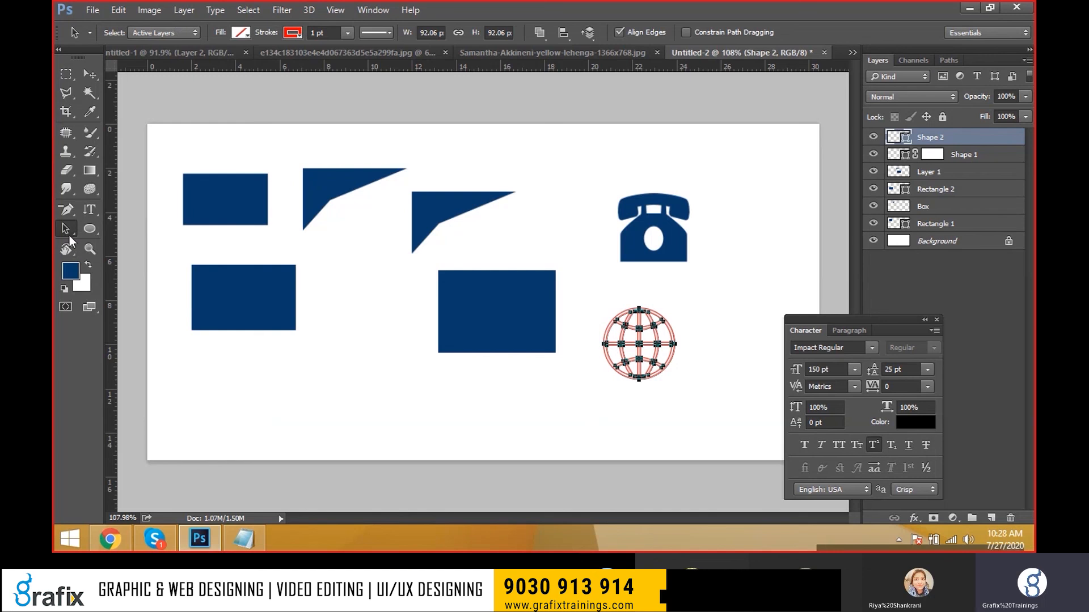
pyautogui.click(88, 212)
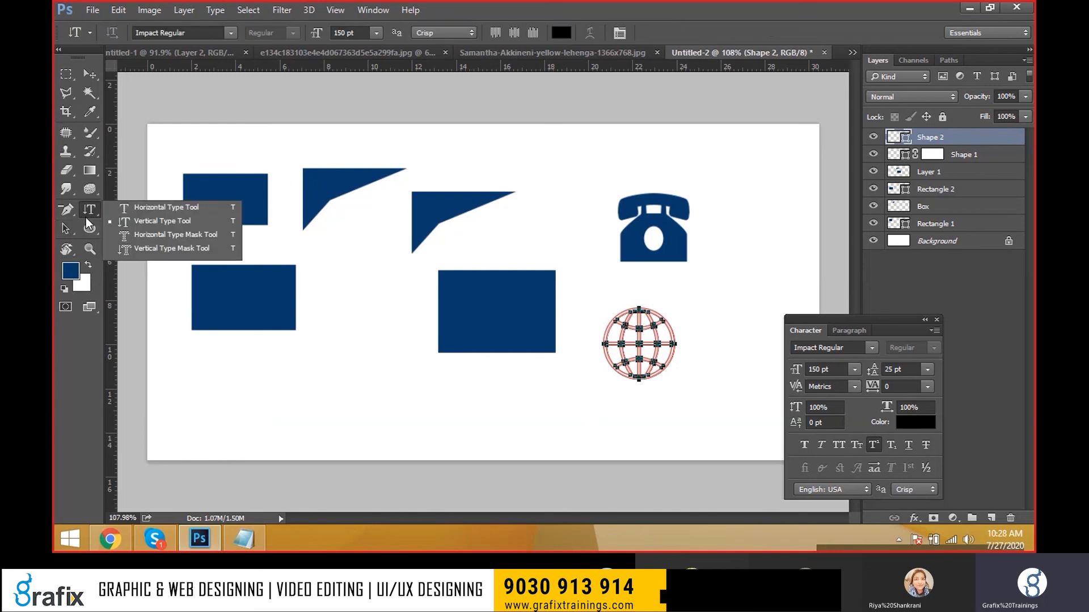
pyautogui.click(161, 207)
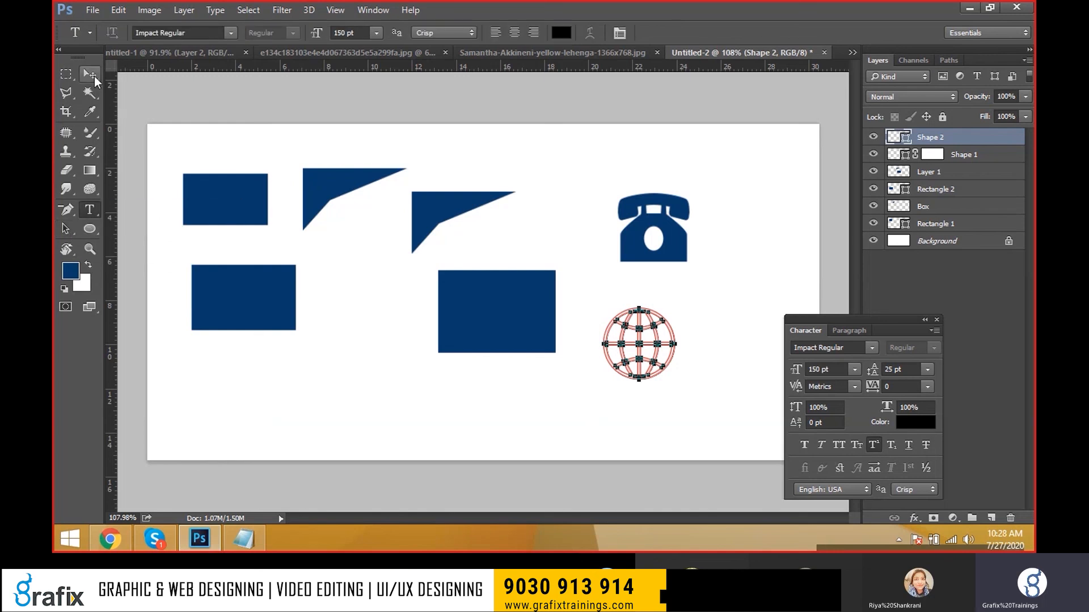
pyautogui.click(93, 76)
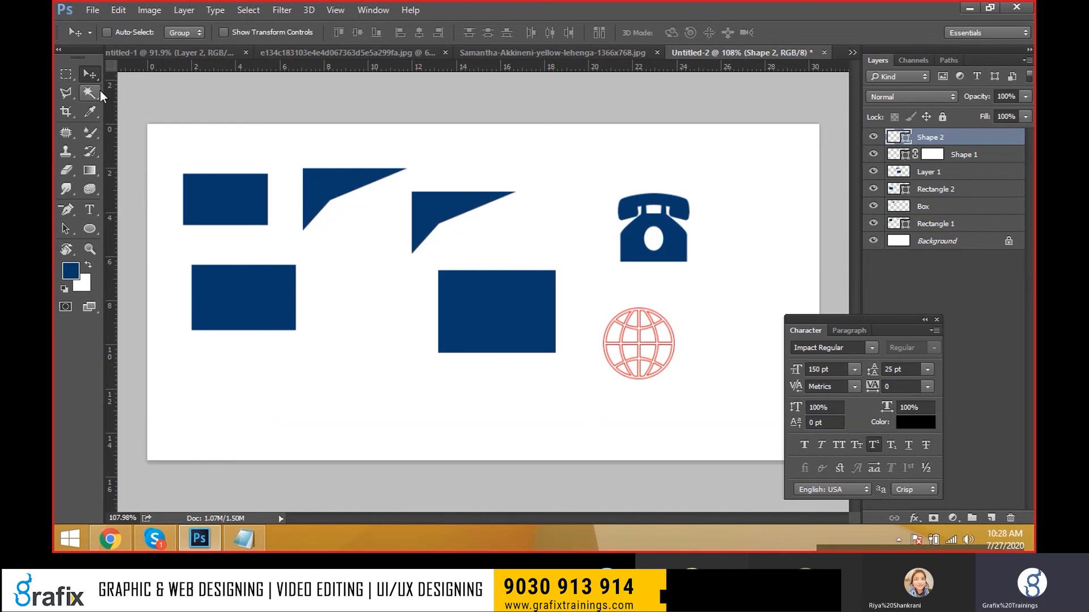